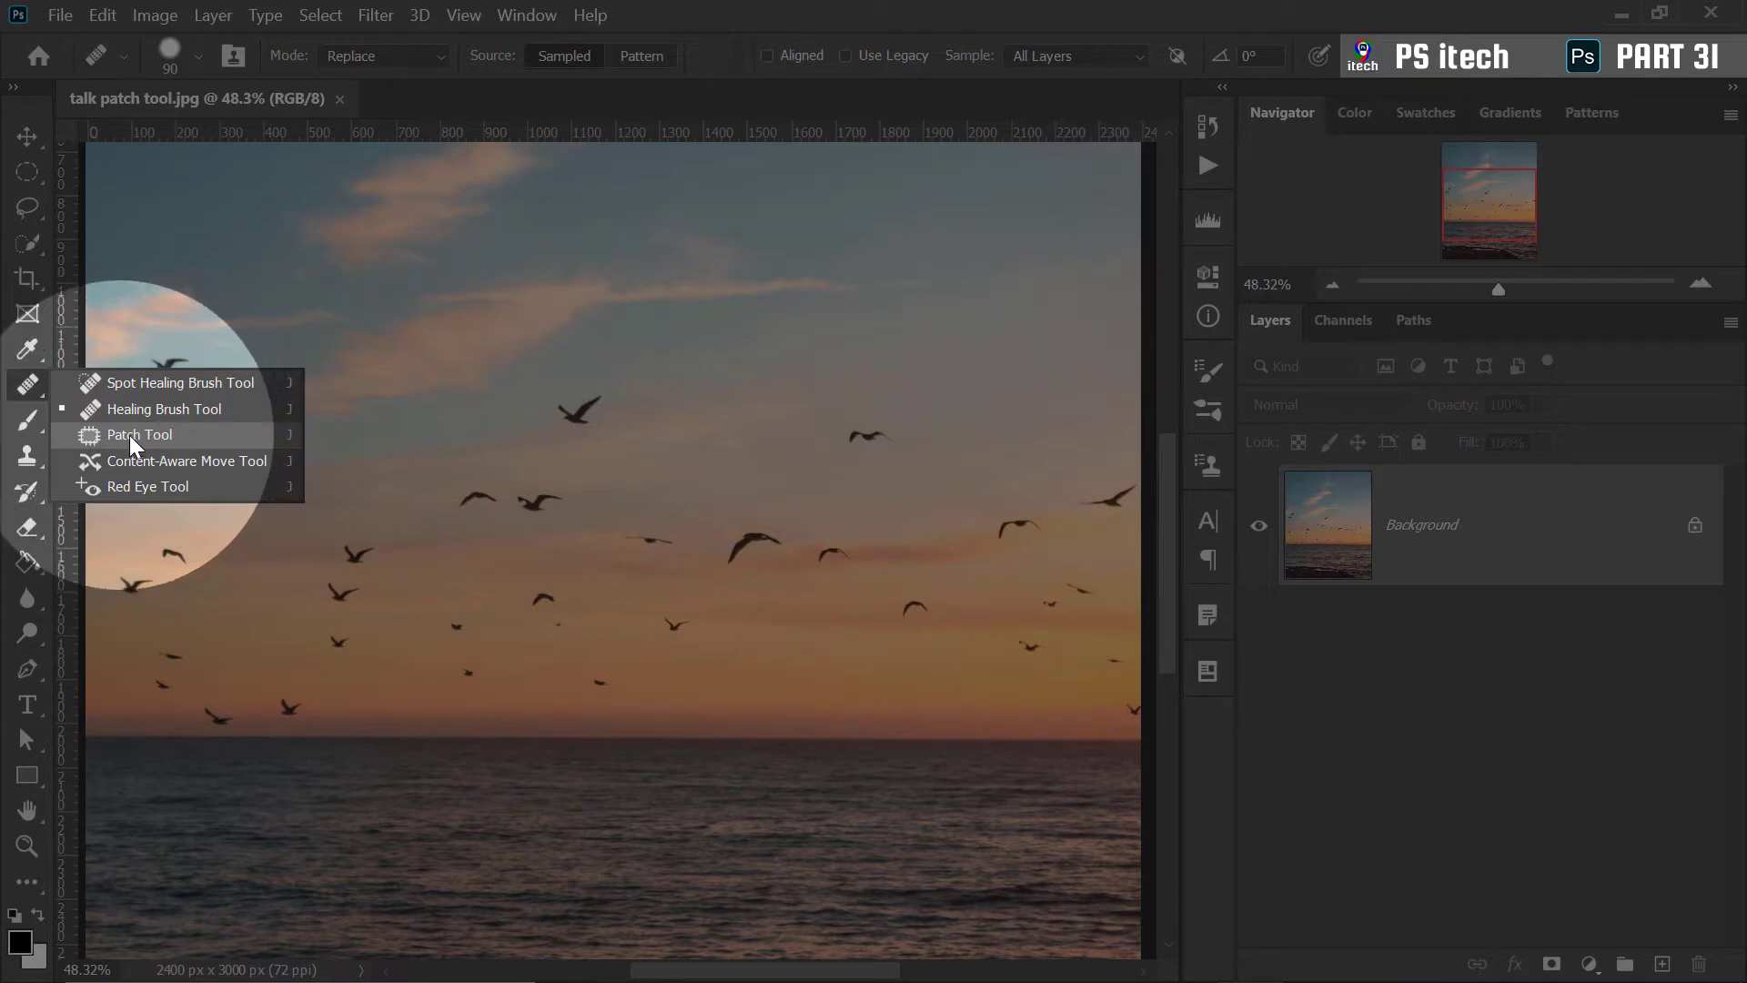
# Select the Patch Tool and leave its patch mode at Normal
pyautogui.click(151, 435)
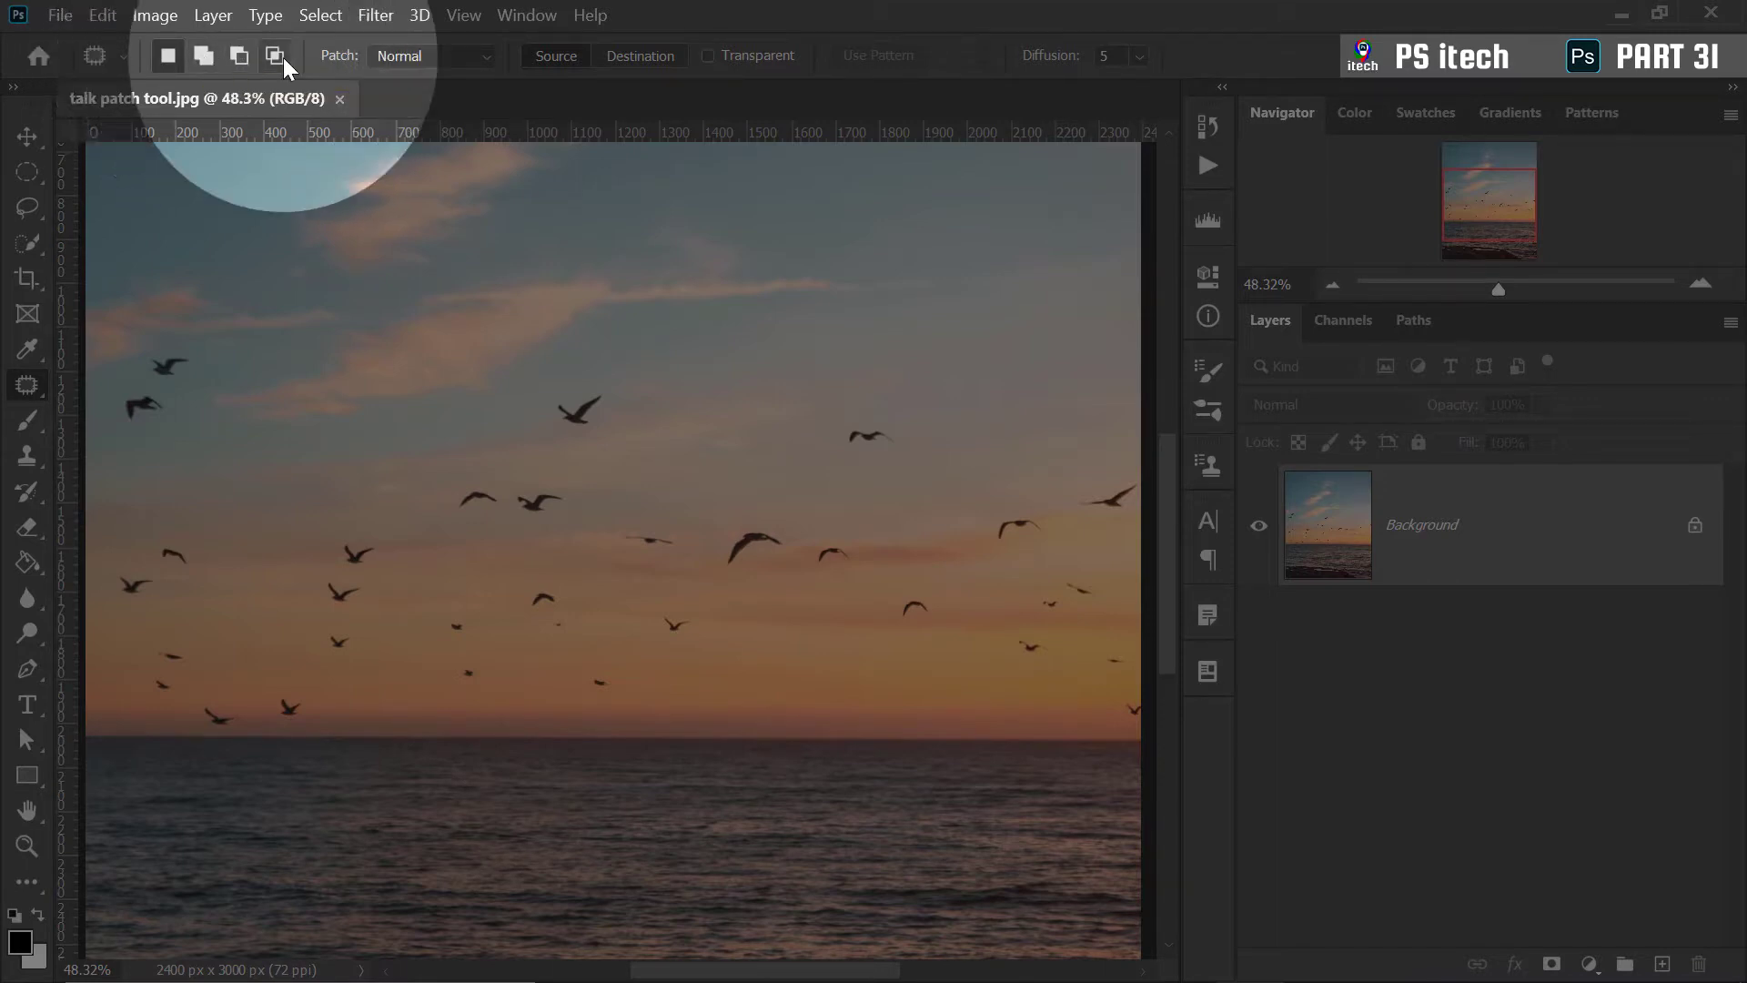
pyautogui.click(407, 52)
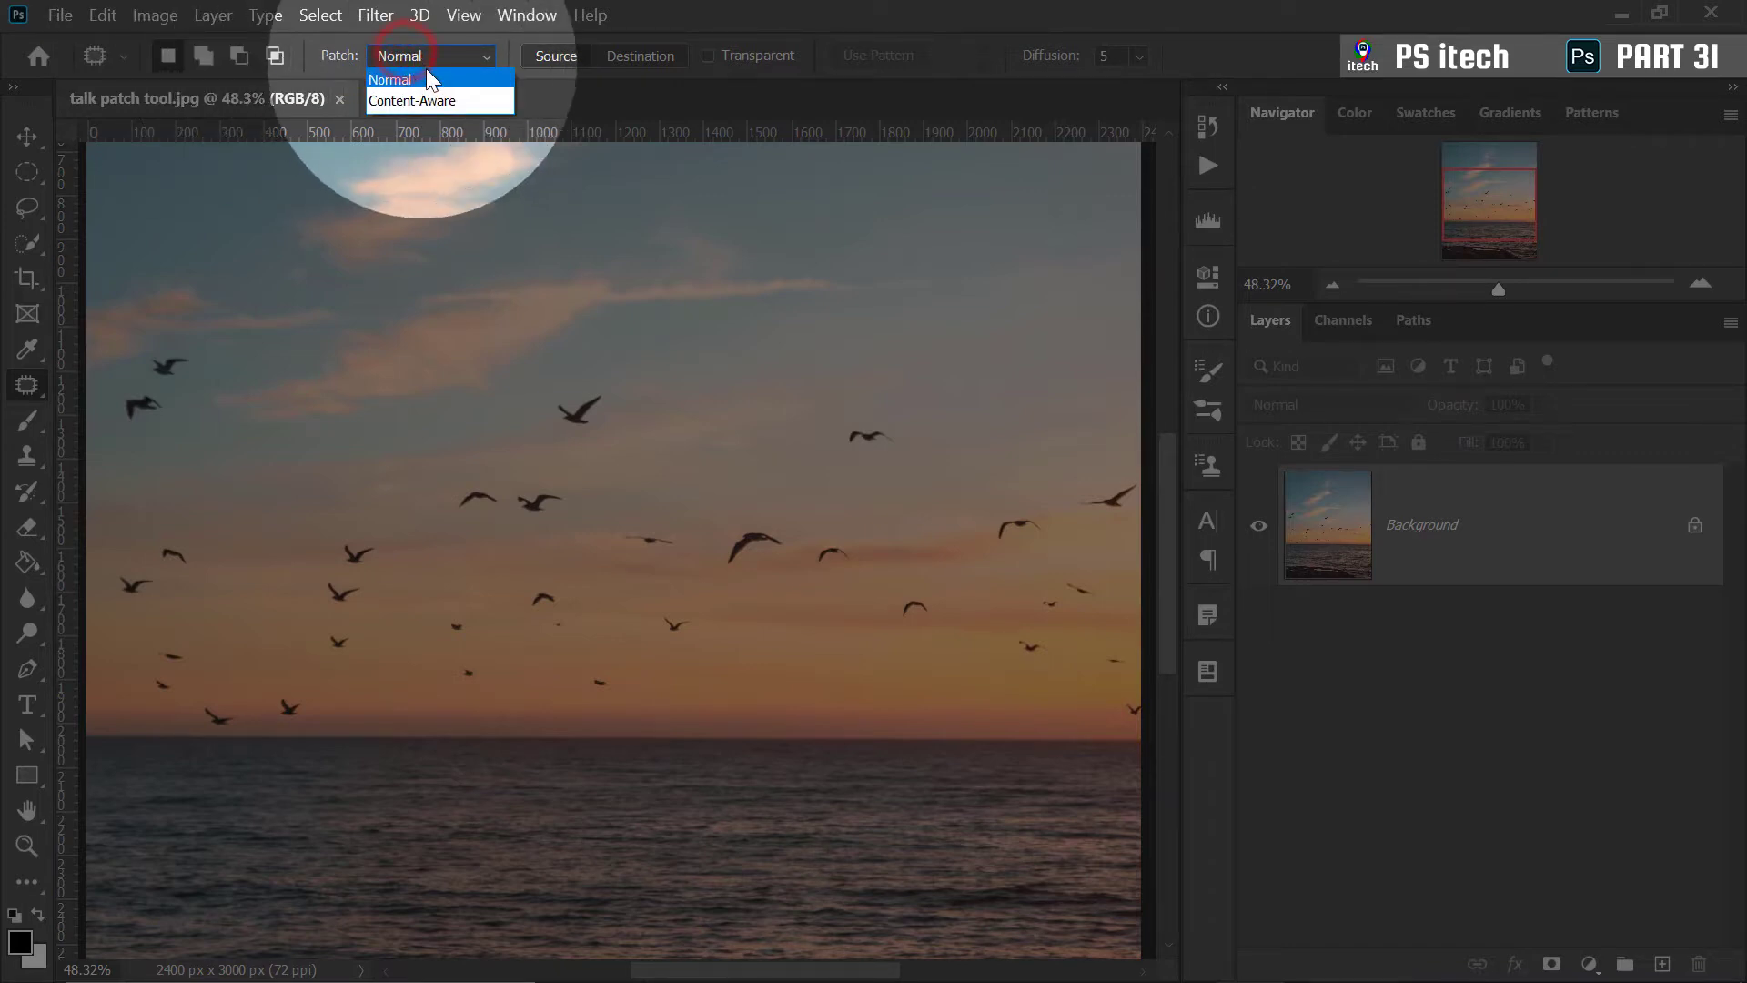
pyautogui.click(453, 50)
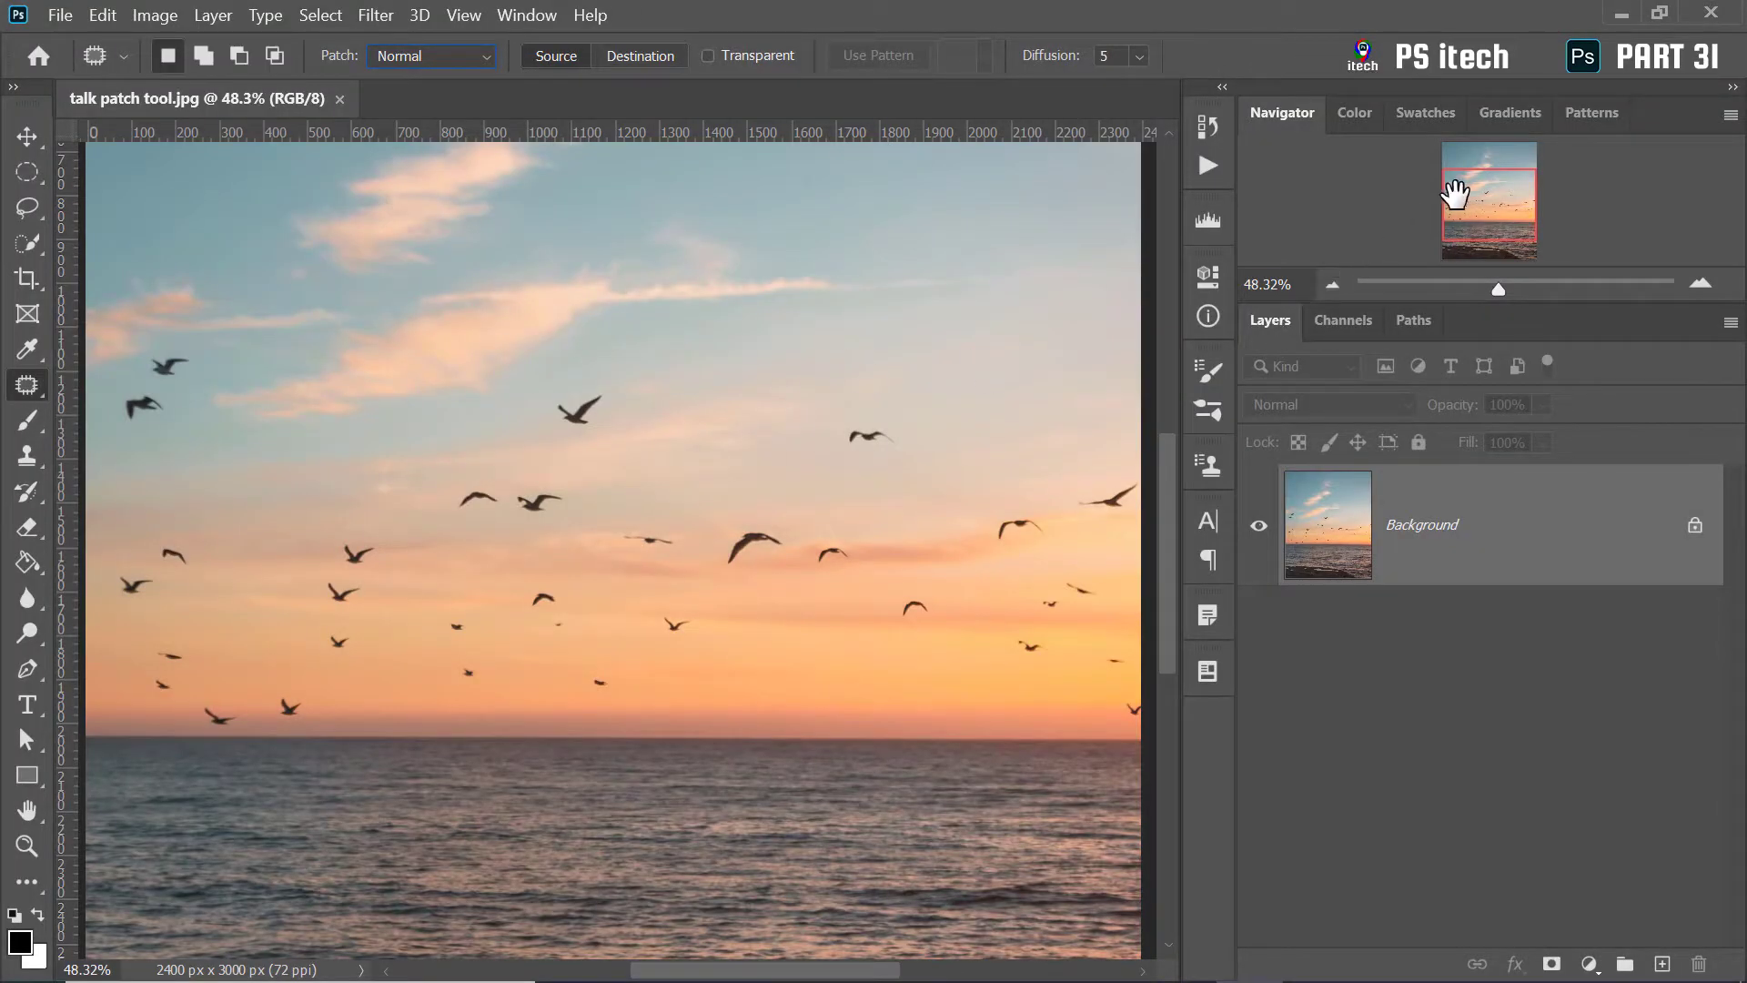
# Patch the right-hand bird with upper-left sky, undo it, then outline the bird left of centre
pyautogui.moveTo(1454, 193); pyautogui.dragTo(1454, 187)
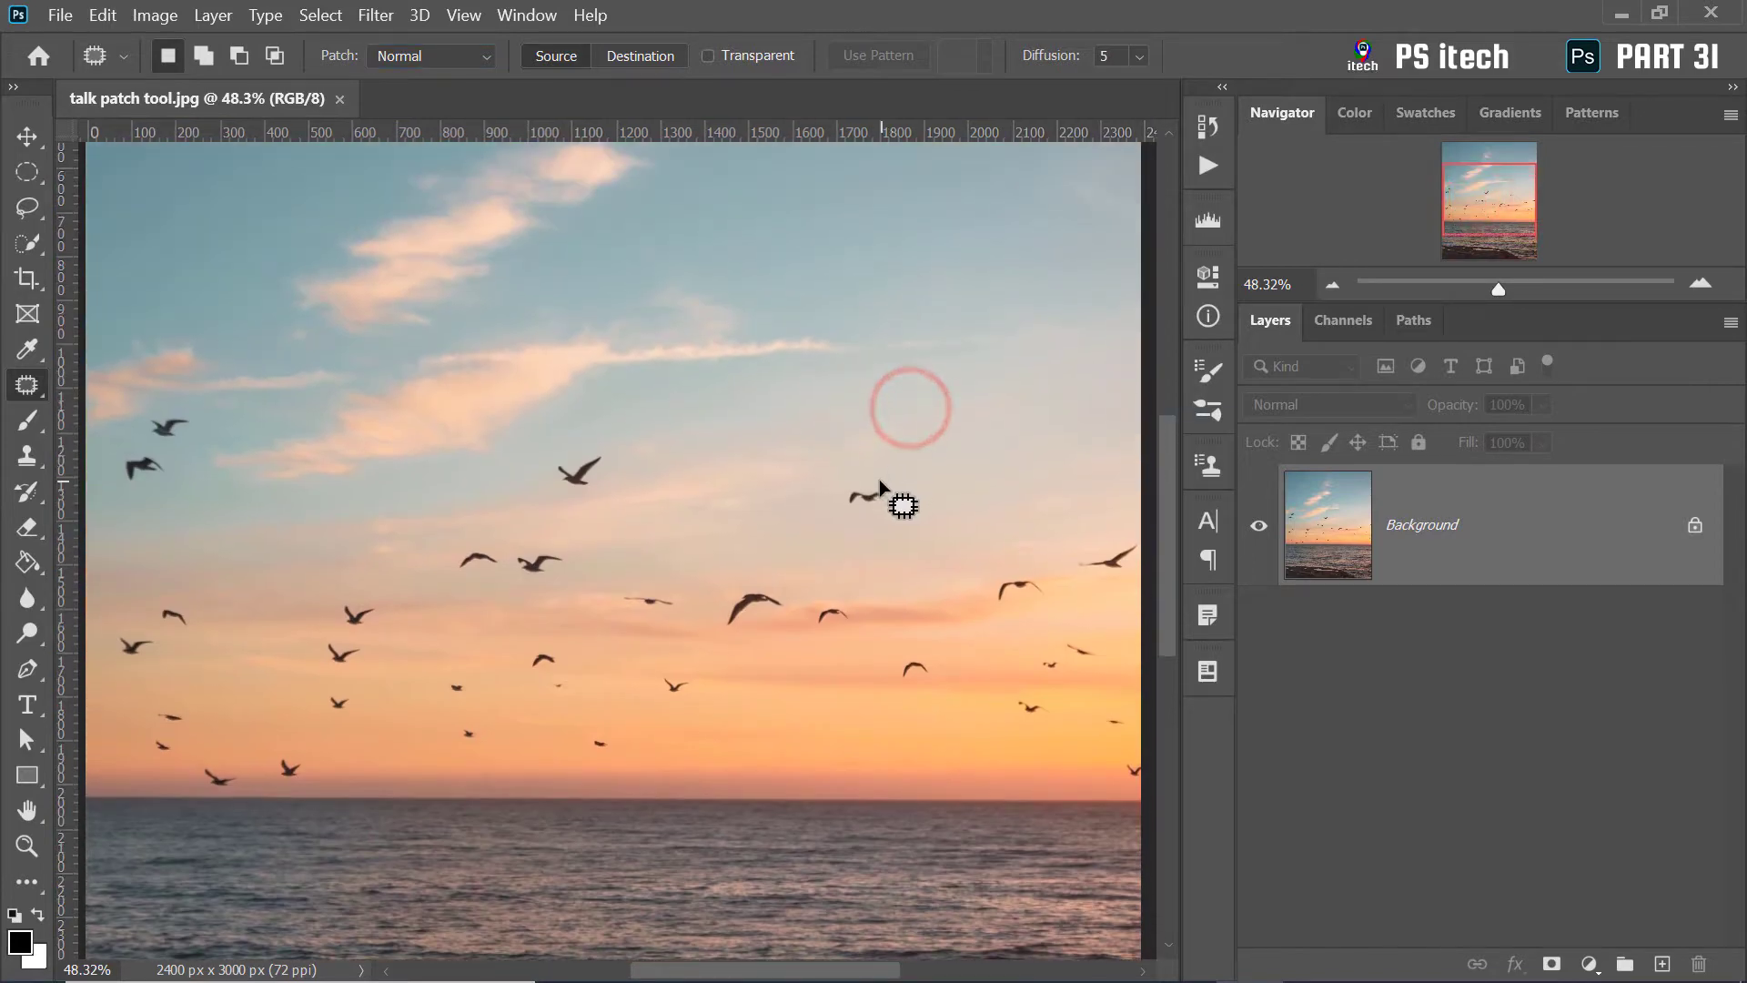
pyautogui.moveTo(879, 478)
pyautogui.mouseDown()
pyautogui.moveTo(892, 522)
pyautogui.moveTo(879, 478)
pyautogui.mouseUp()
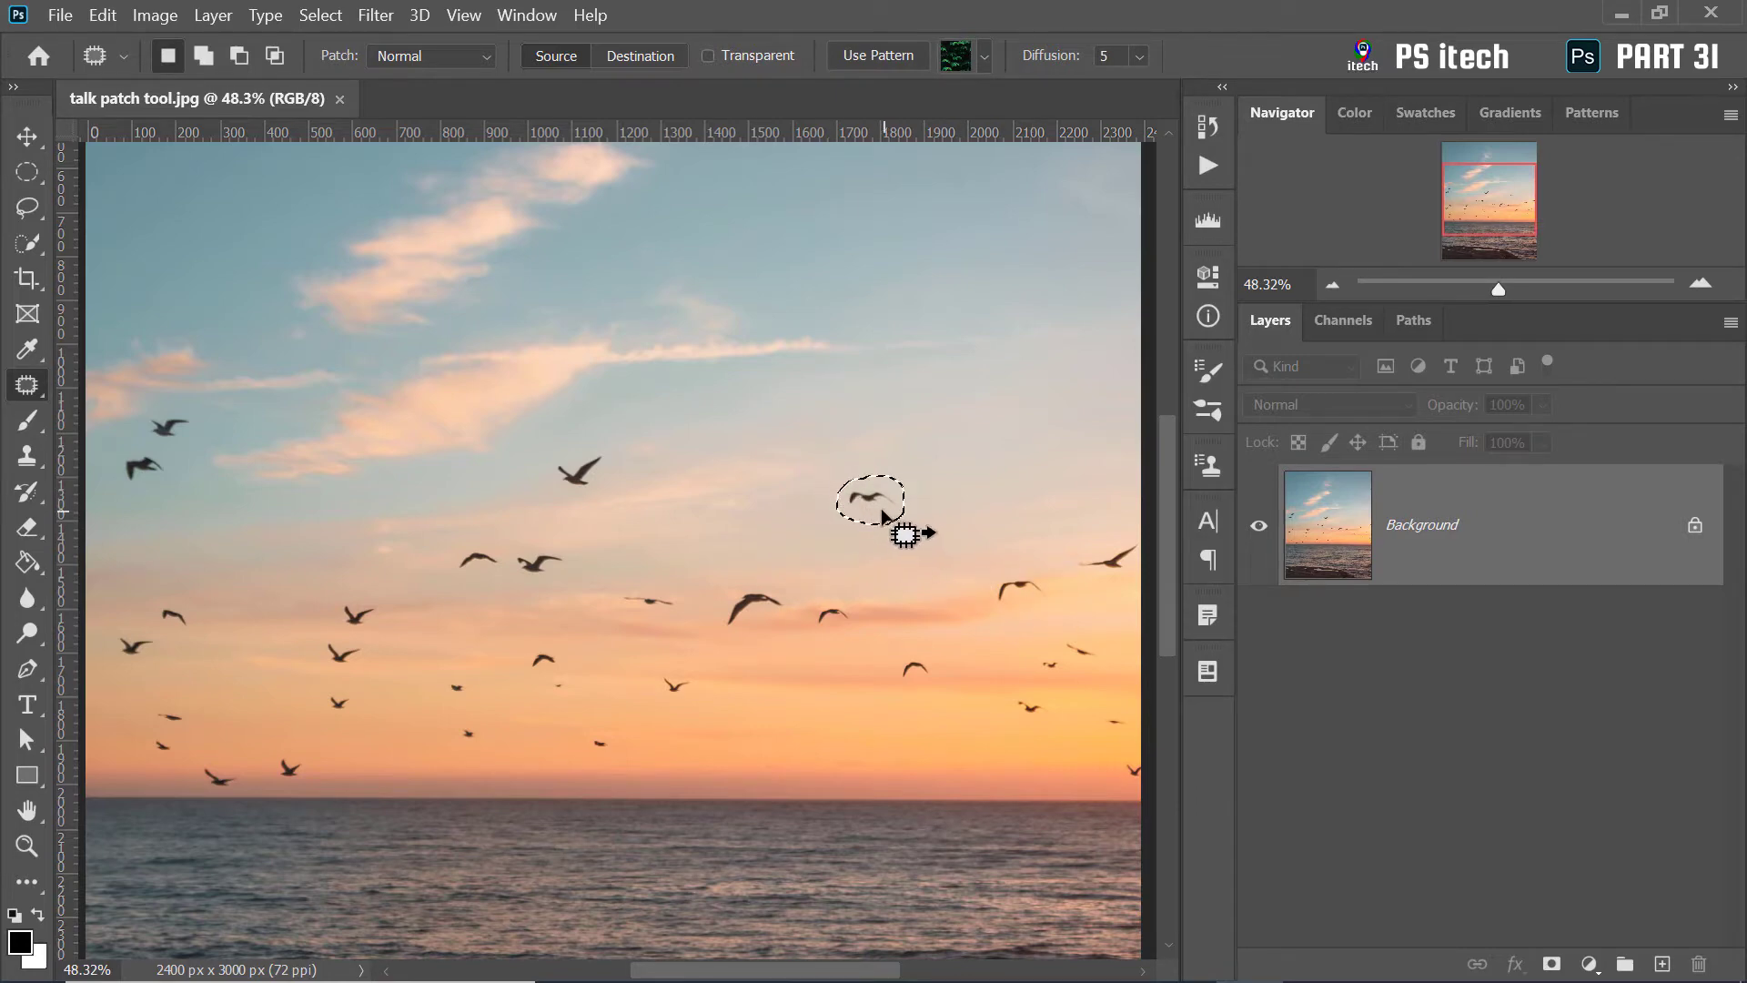
pyautogui.moveTo(881, 519); pyautogui.dragTo(160, 208)
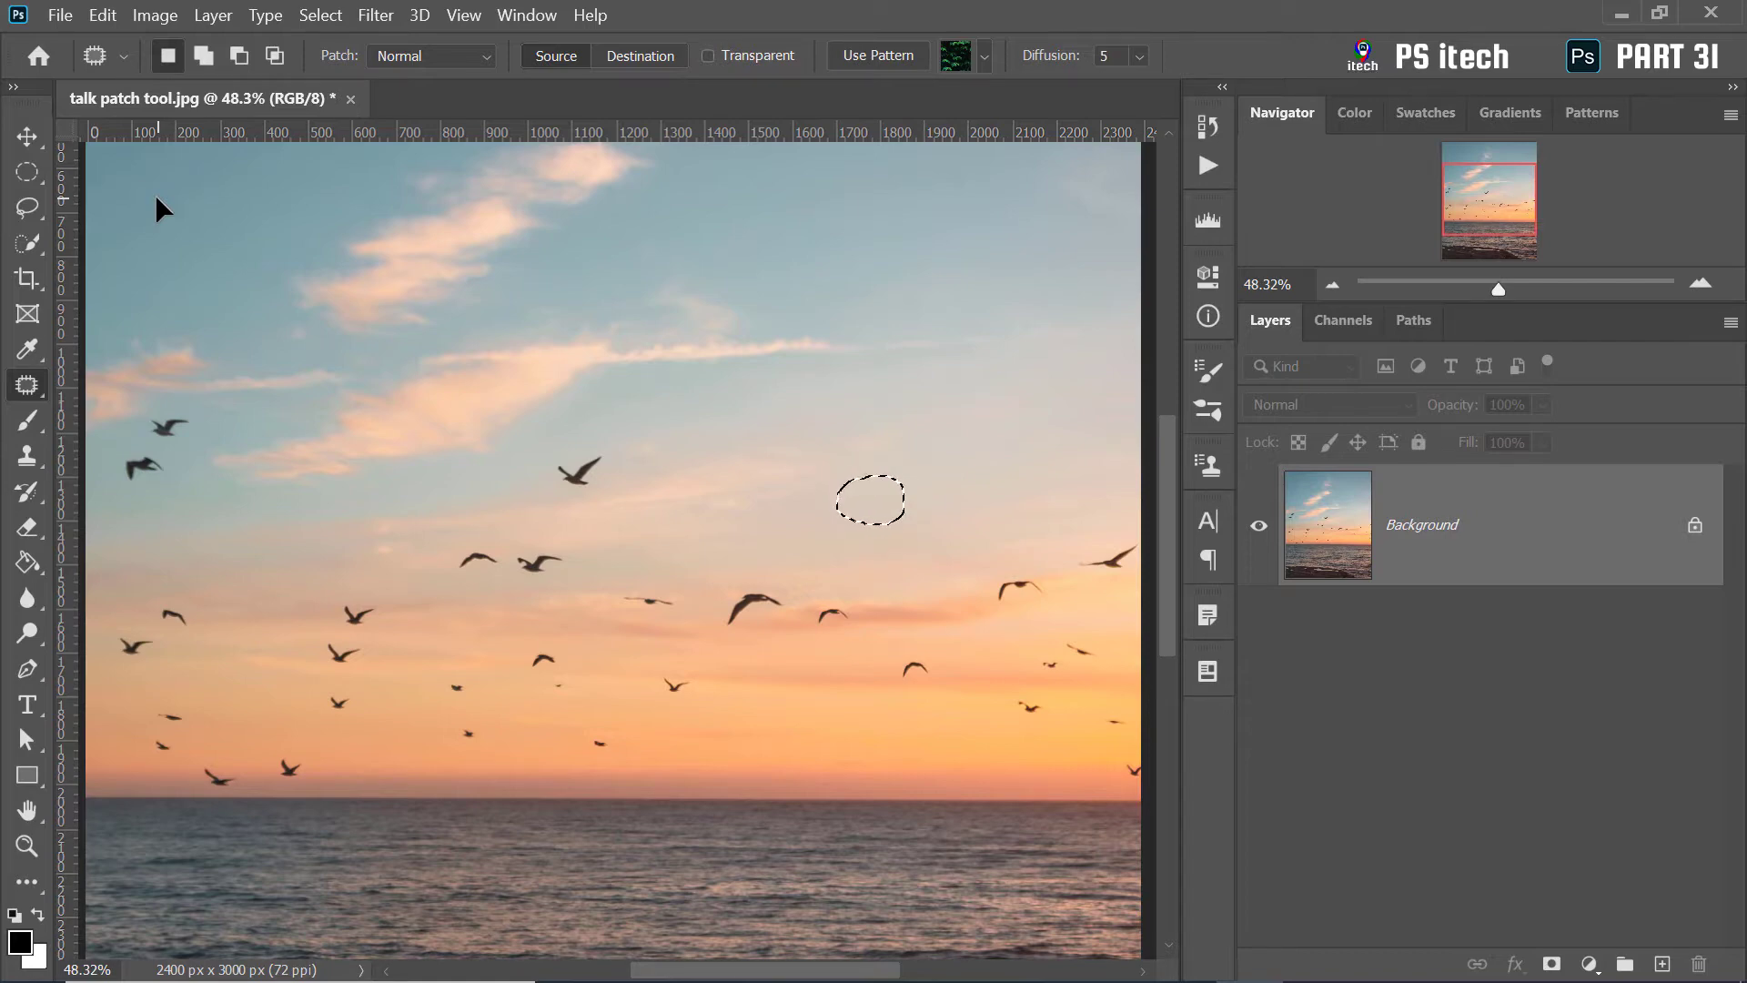
pyautogui.hotkey('ctrl', 'z')
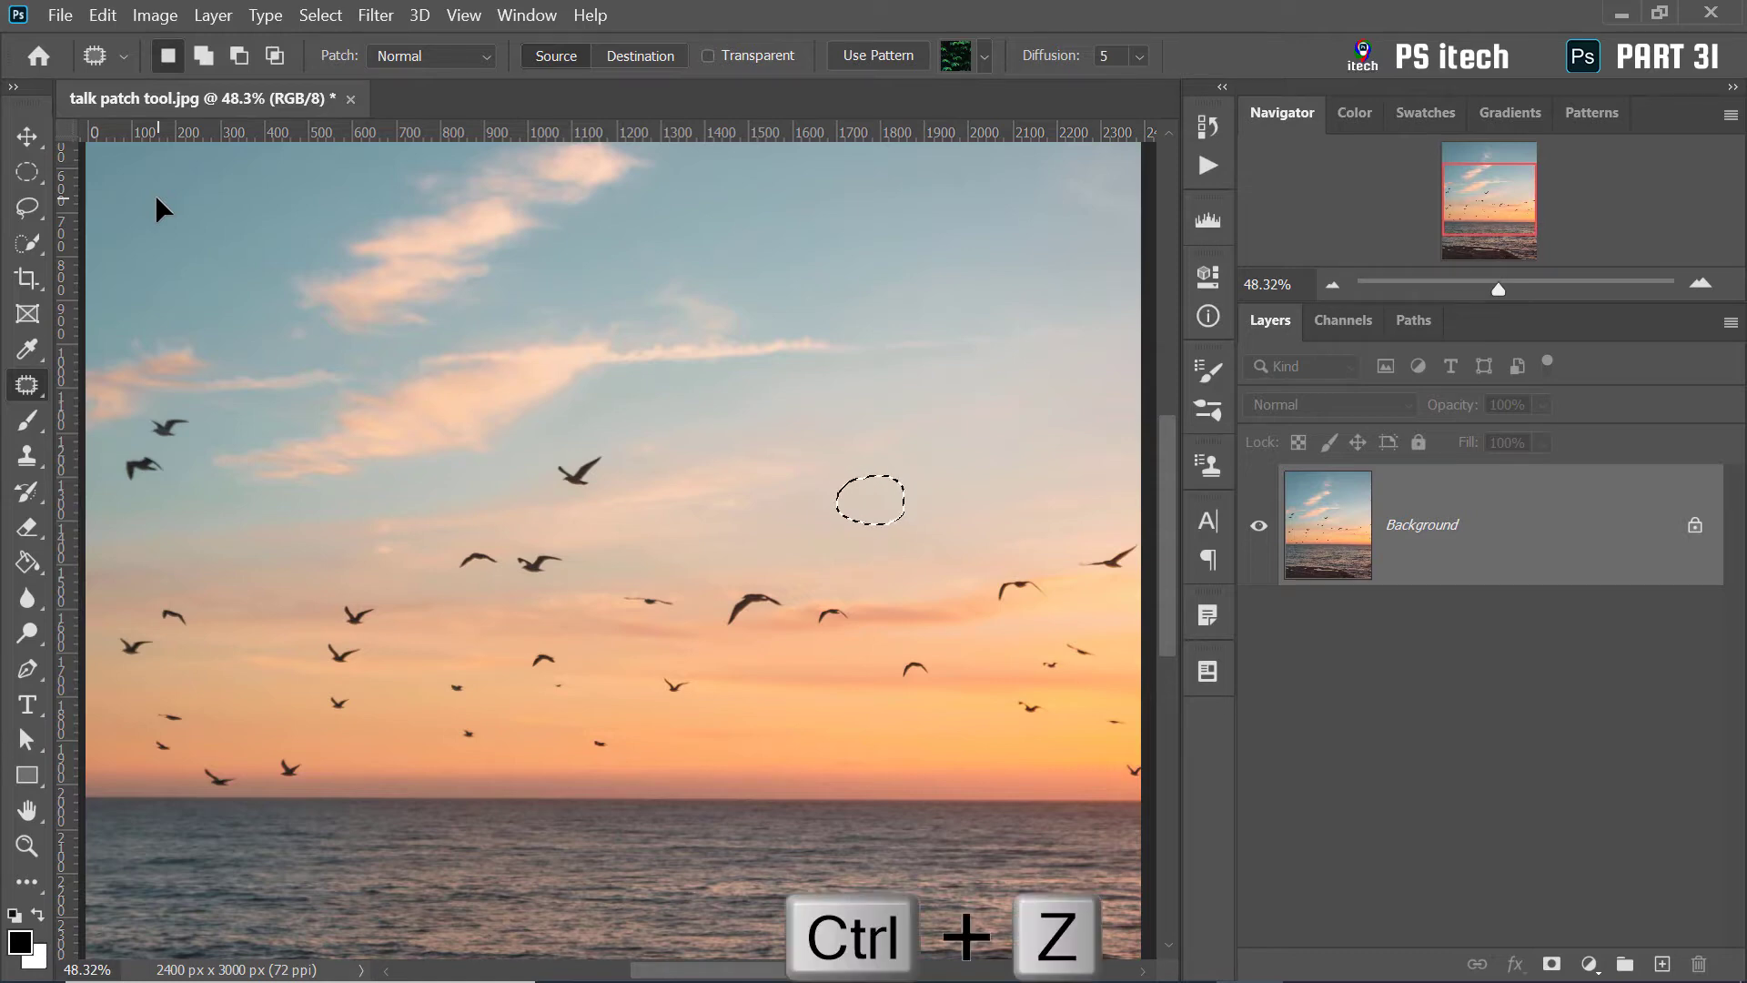
pyautogui.hotkey('ctrl', 'z')
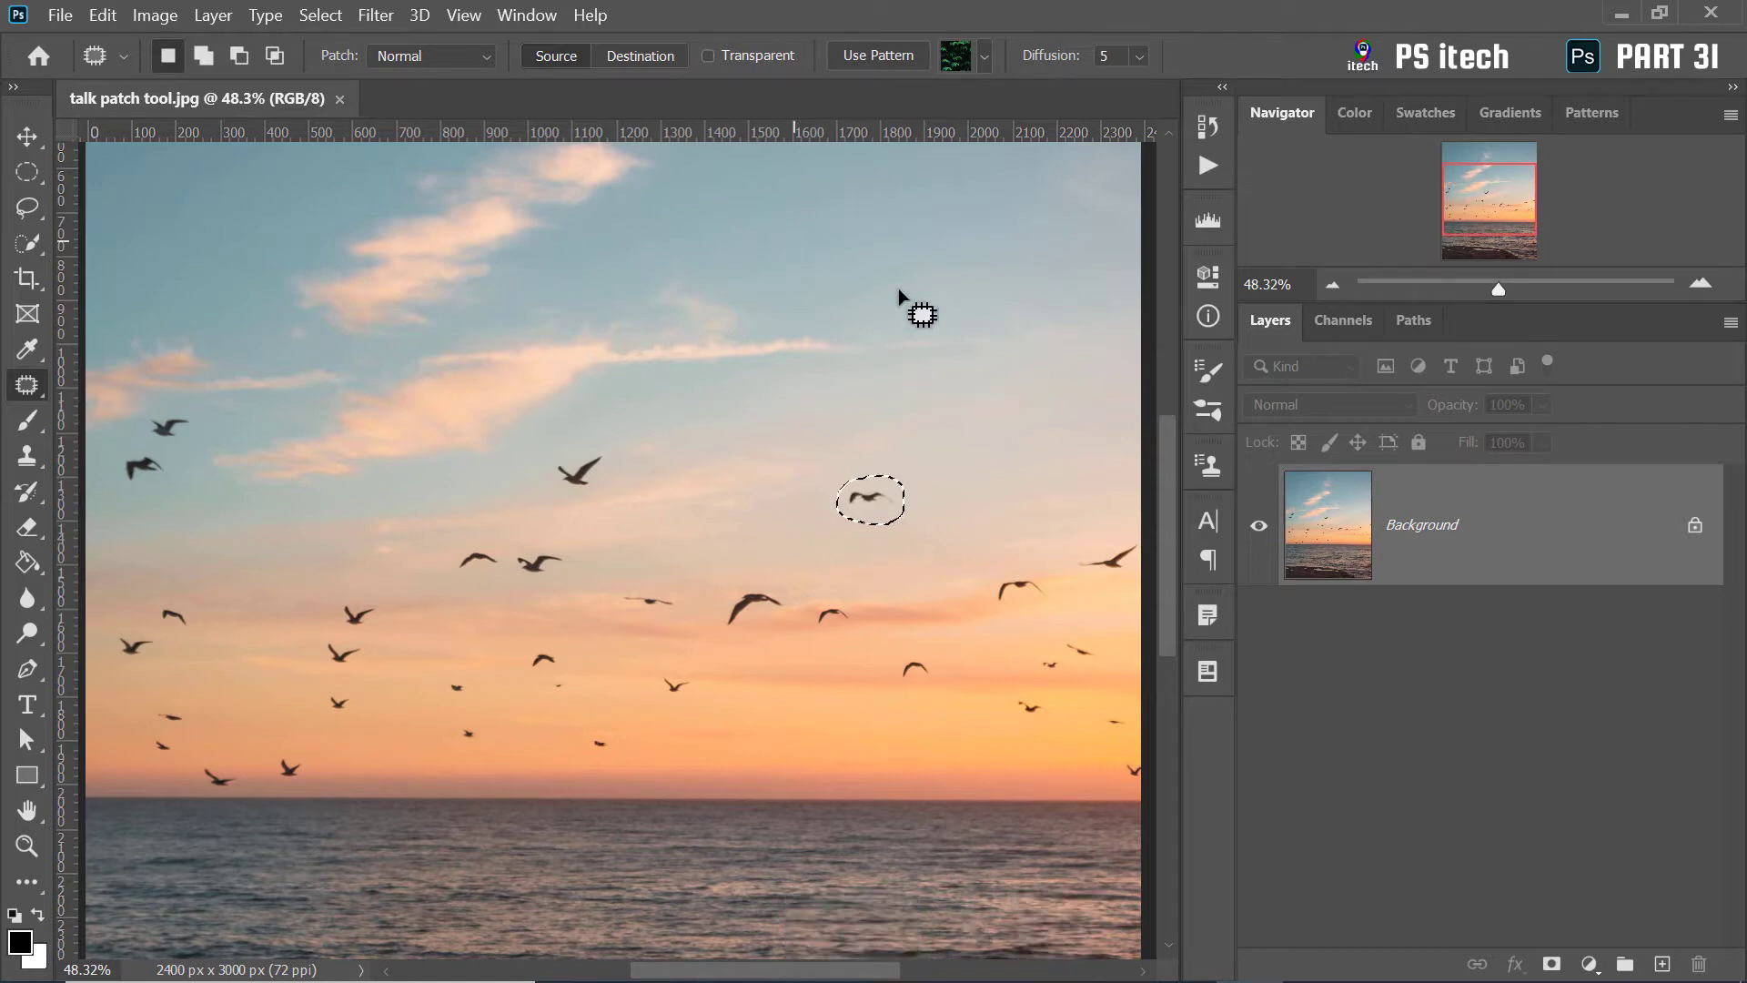
pyautogui.click(654, 435)
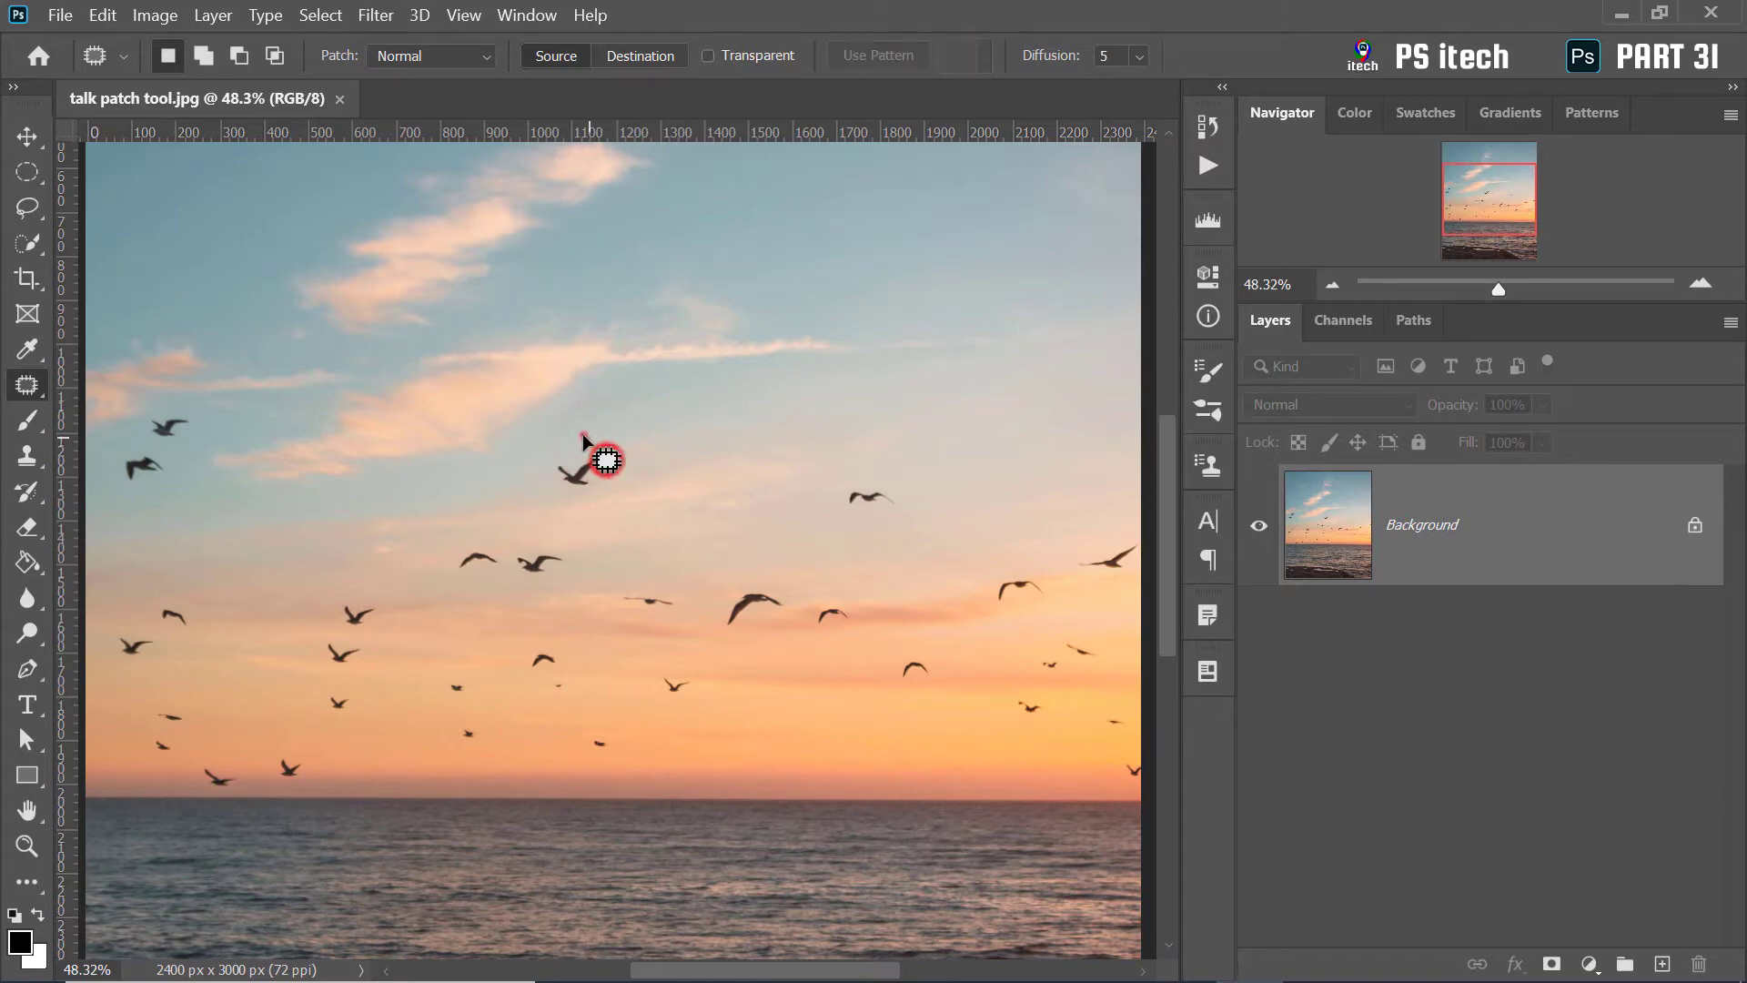
pyautogui.moveTo(583, 436); pyautogui.dragTo(914, 769)
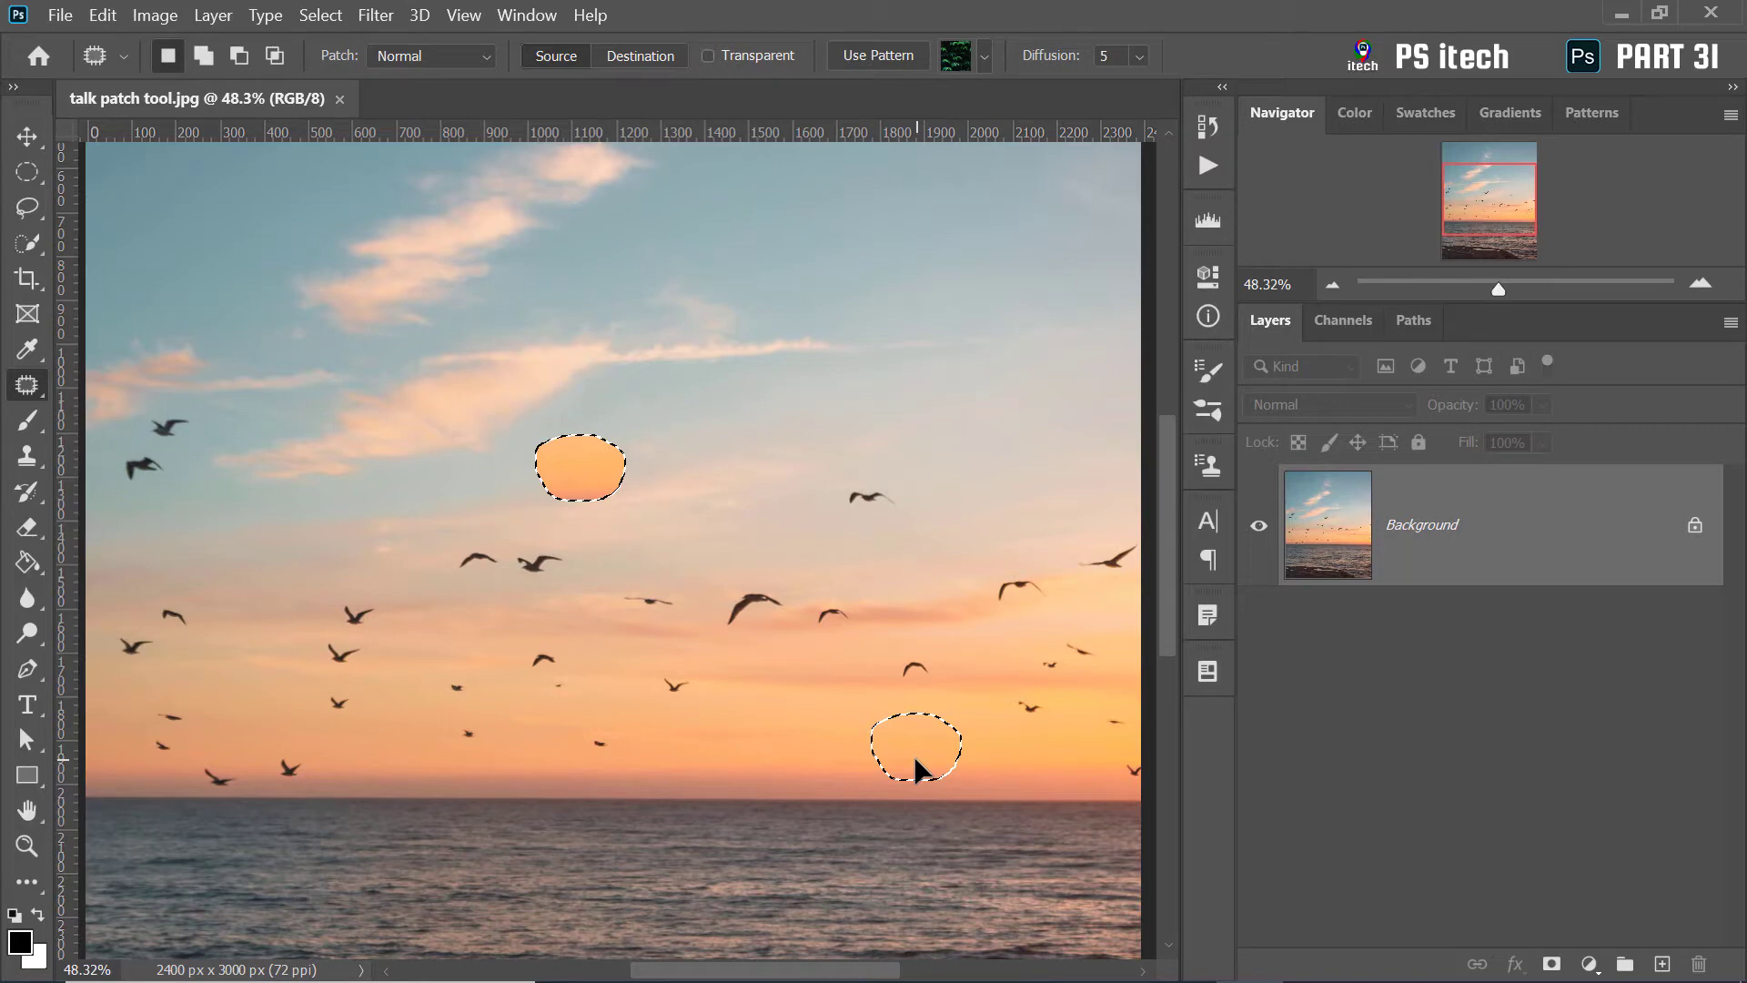
# Try lower, upper and lower-right sky over the left-of-centre bird, undoing each, then deselect
pyautogui.moveTo(915, 760); pyautogui.dragTo(919, 766)
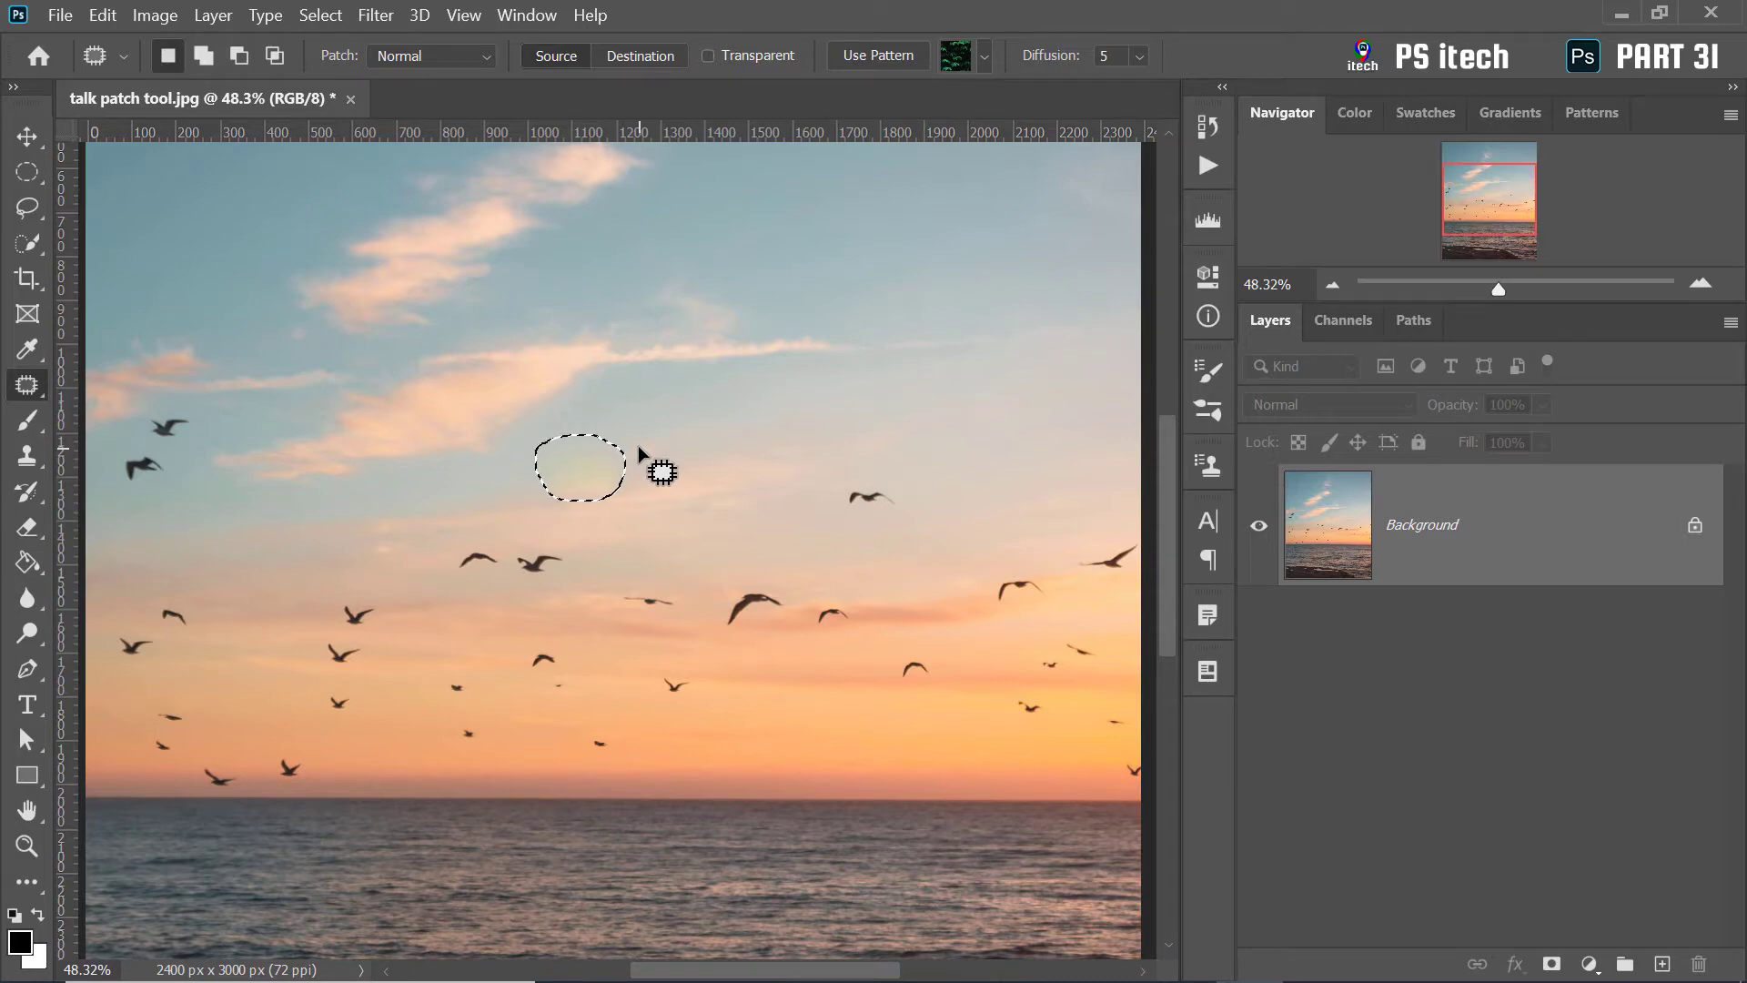
pyautogui.click(729, 446)
pyautogui.hotkey('ctrl', 'z')
pyautogui.hotkey('ctrl', 'z')
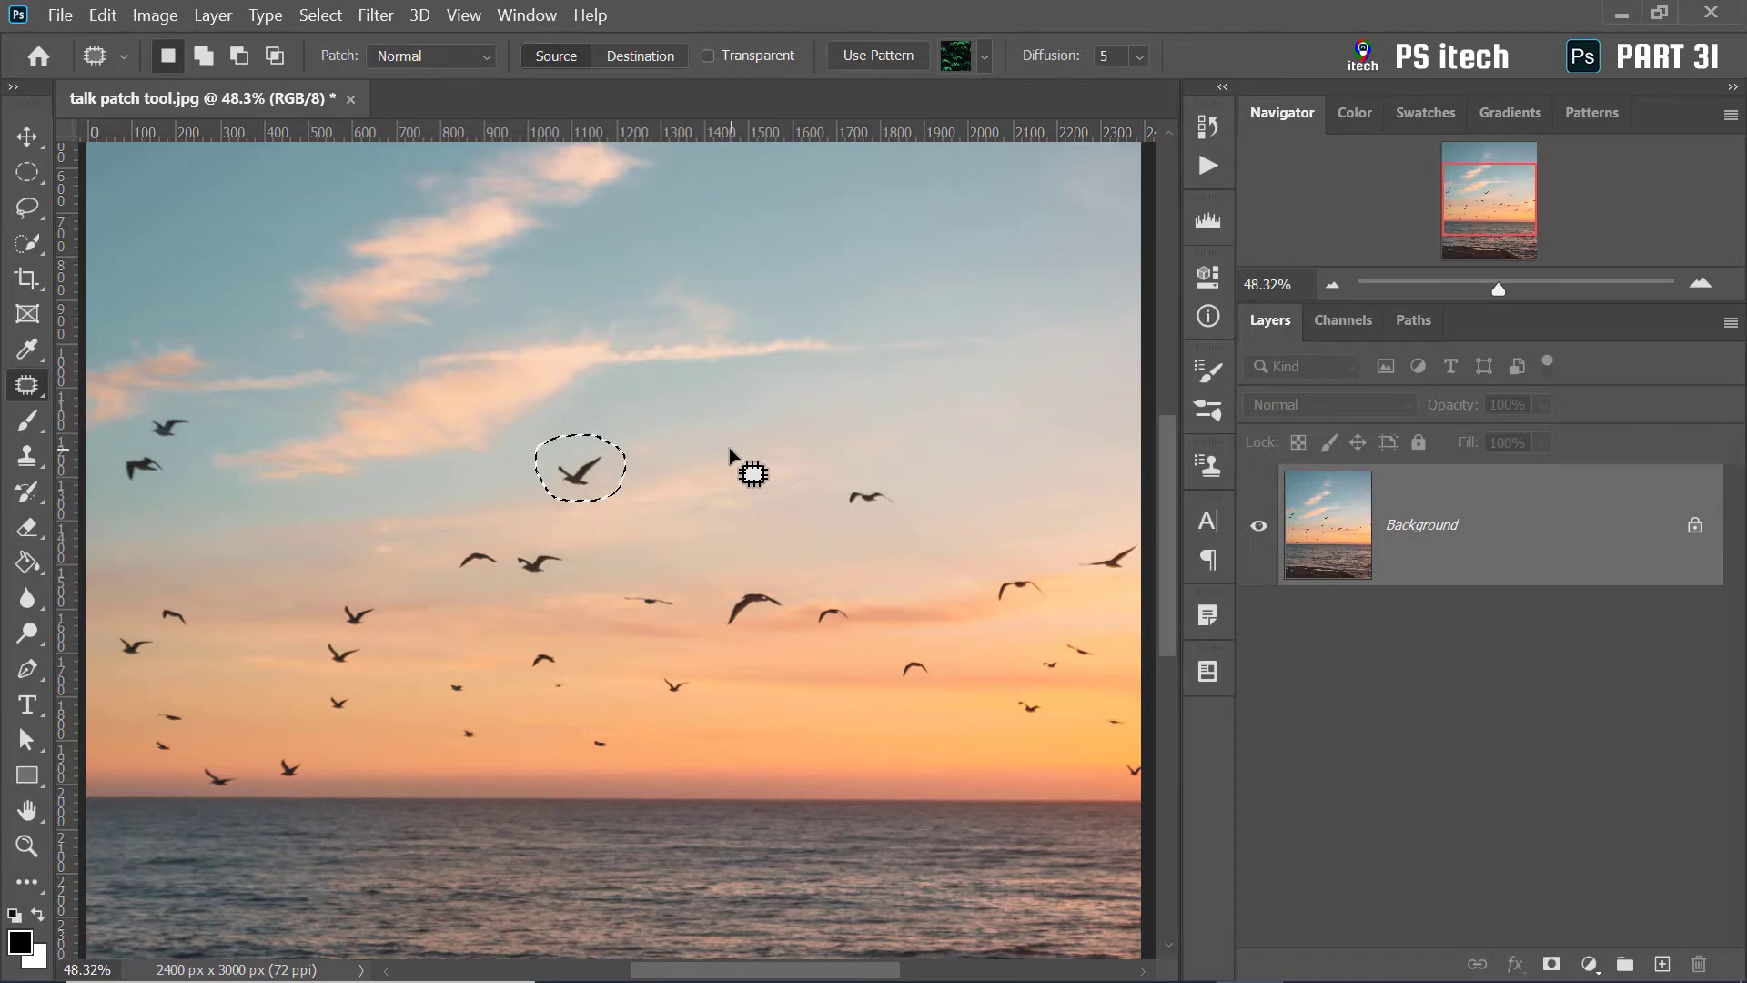
pyautogui.moveTo(577, 480)
pyautogui.mouseDown()
pyautogui.moveTo(202, 194)
pyautogui.moveTo(189, 202)
pyautogui.mouseUp()
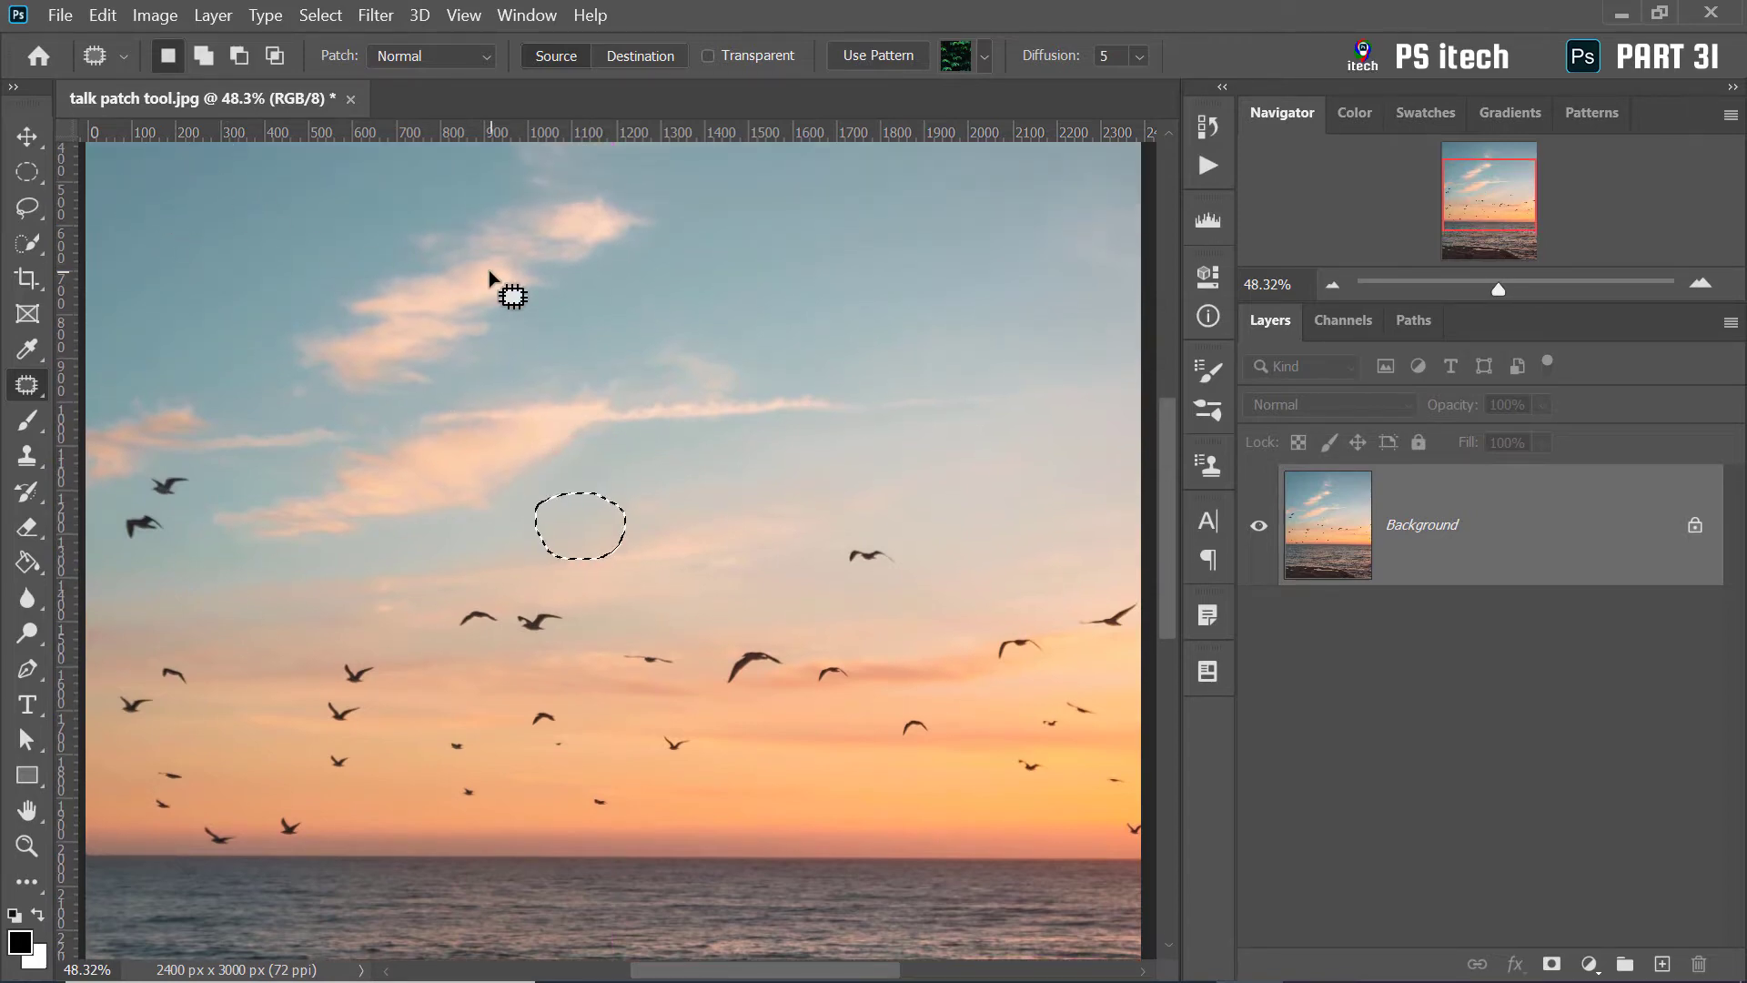
pyautogui.hotkey('ctrl', 'z')
pyautogui.moveTo(587, 533); pyautogui.dragTo(974, 801)
pyautogui.hotkey('ctrl', 'z')
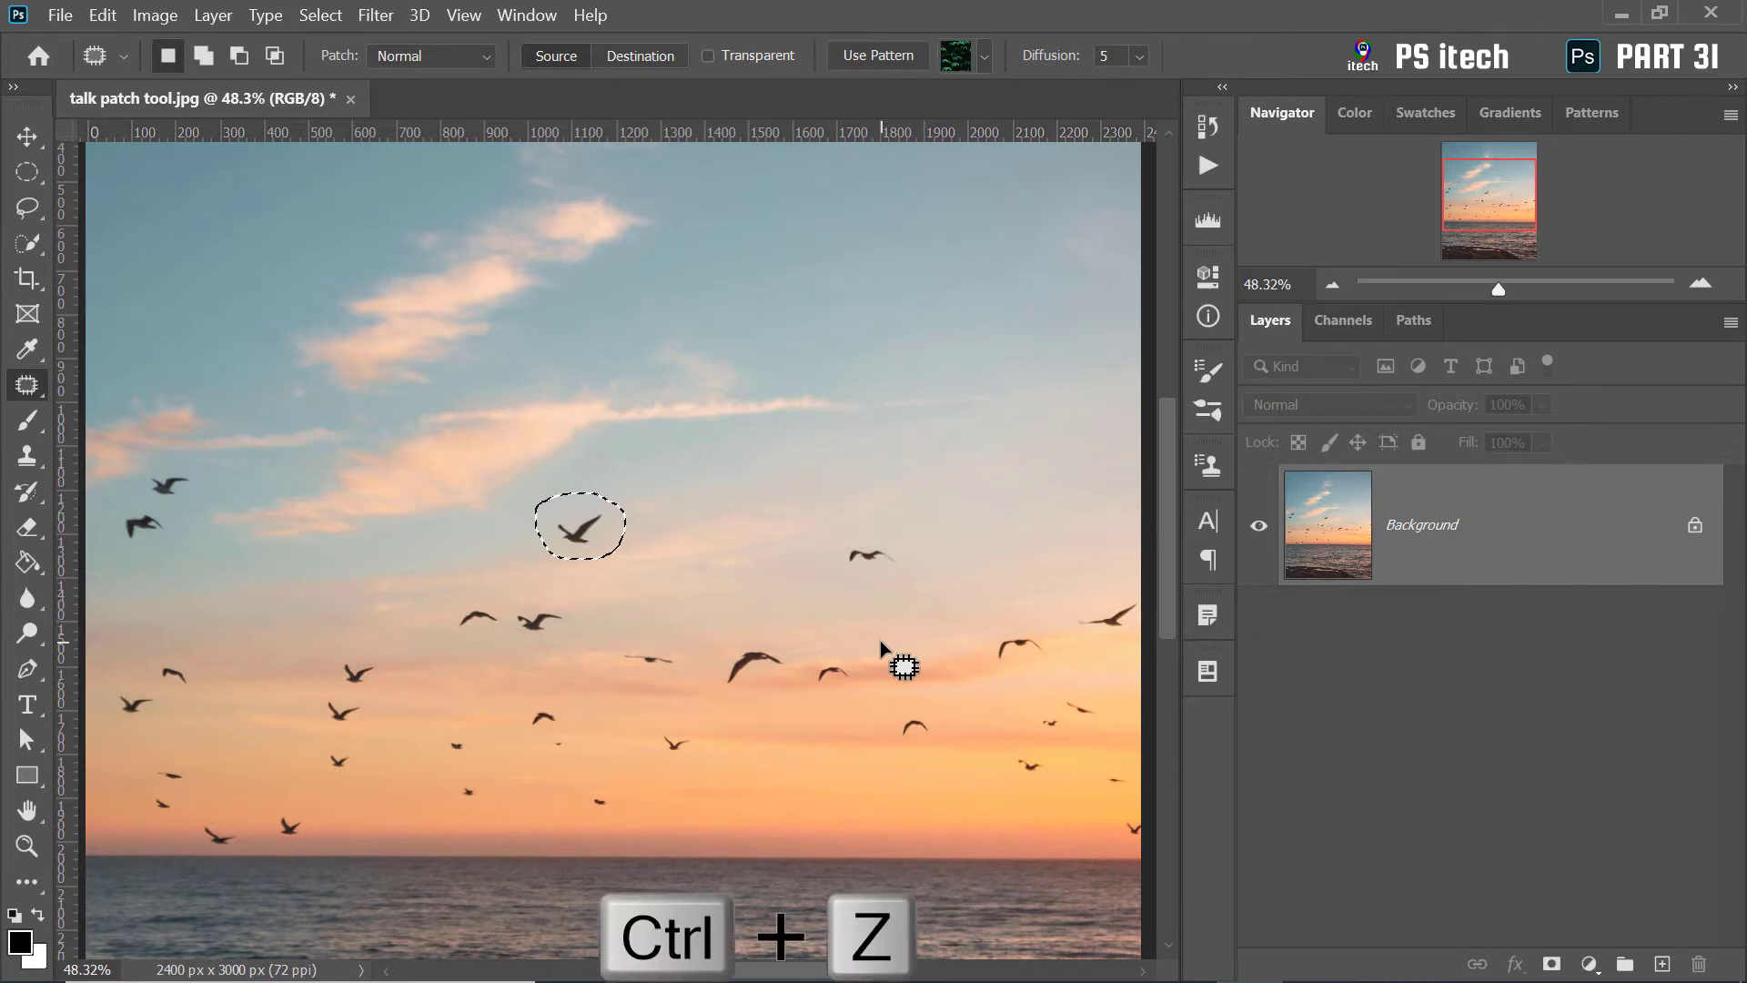
pyautogui.hotkey('ctrl', 'd')
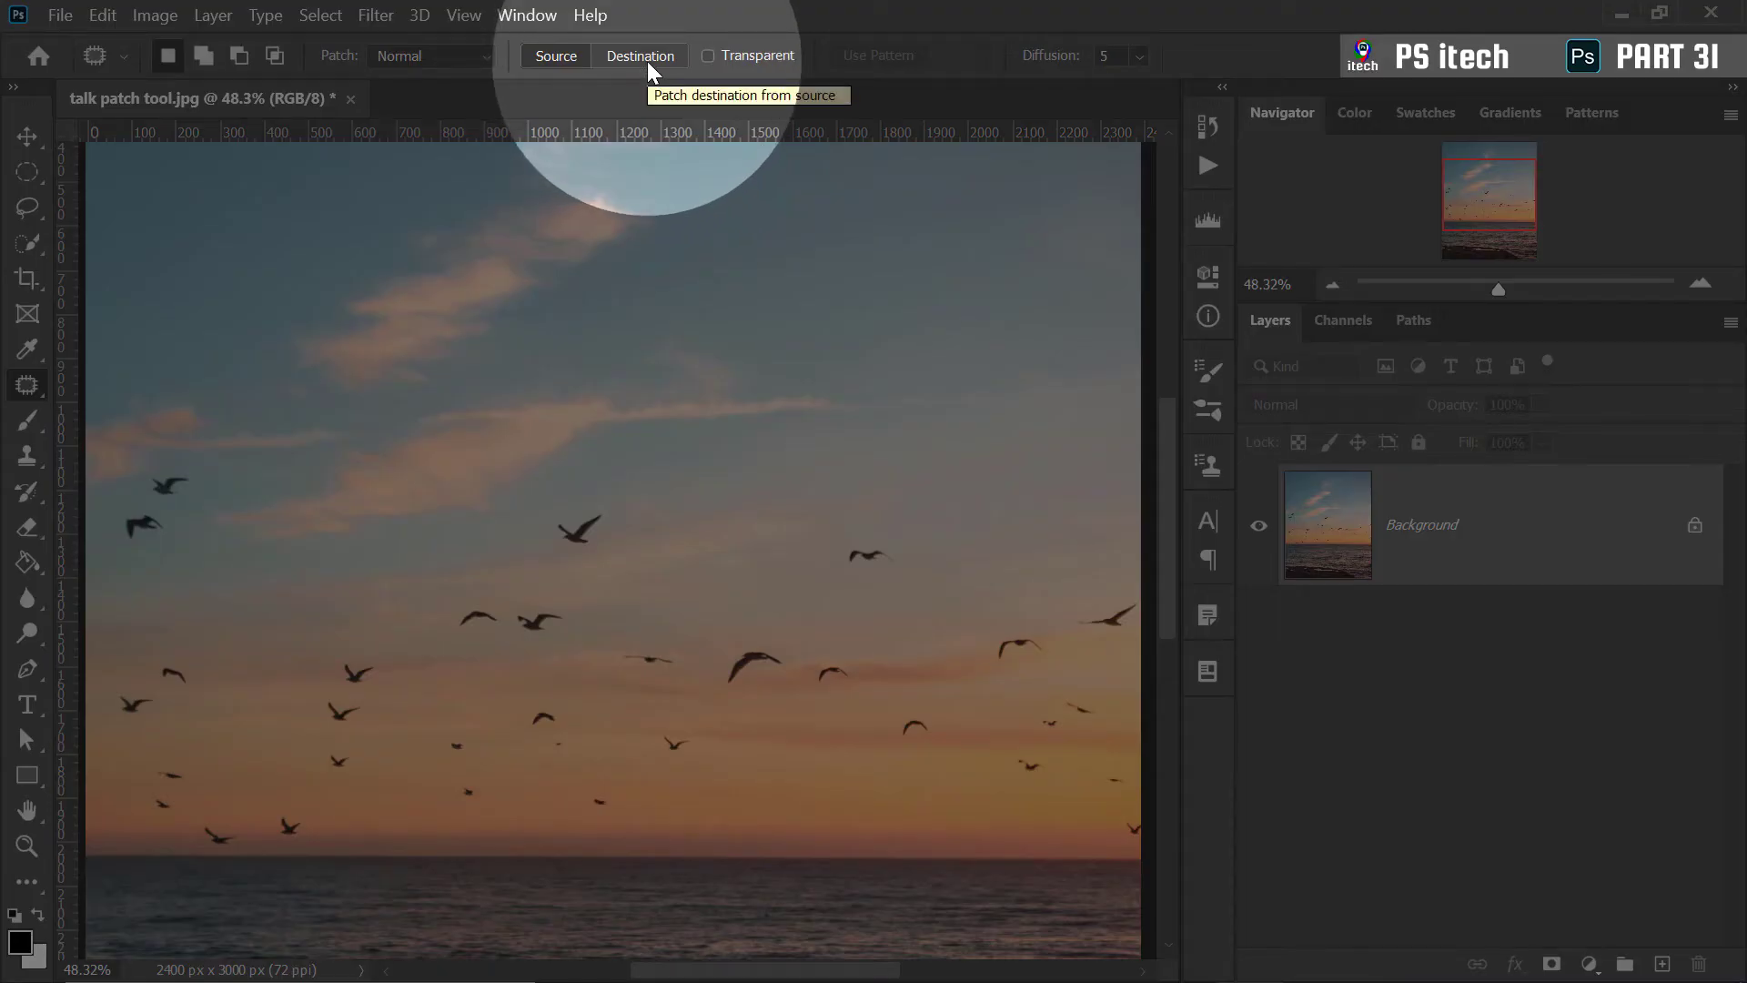
# Set Patch to Destination and copy the left-of-centre bird into the lower-left sky
pyautogui.click(647, 62)
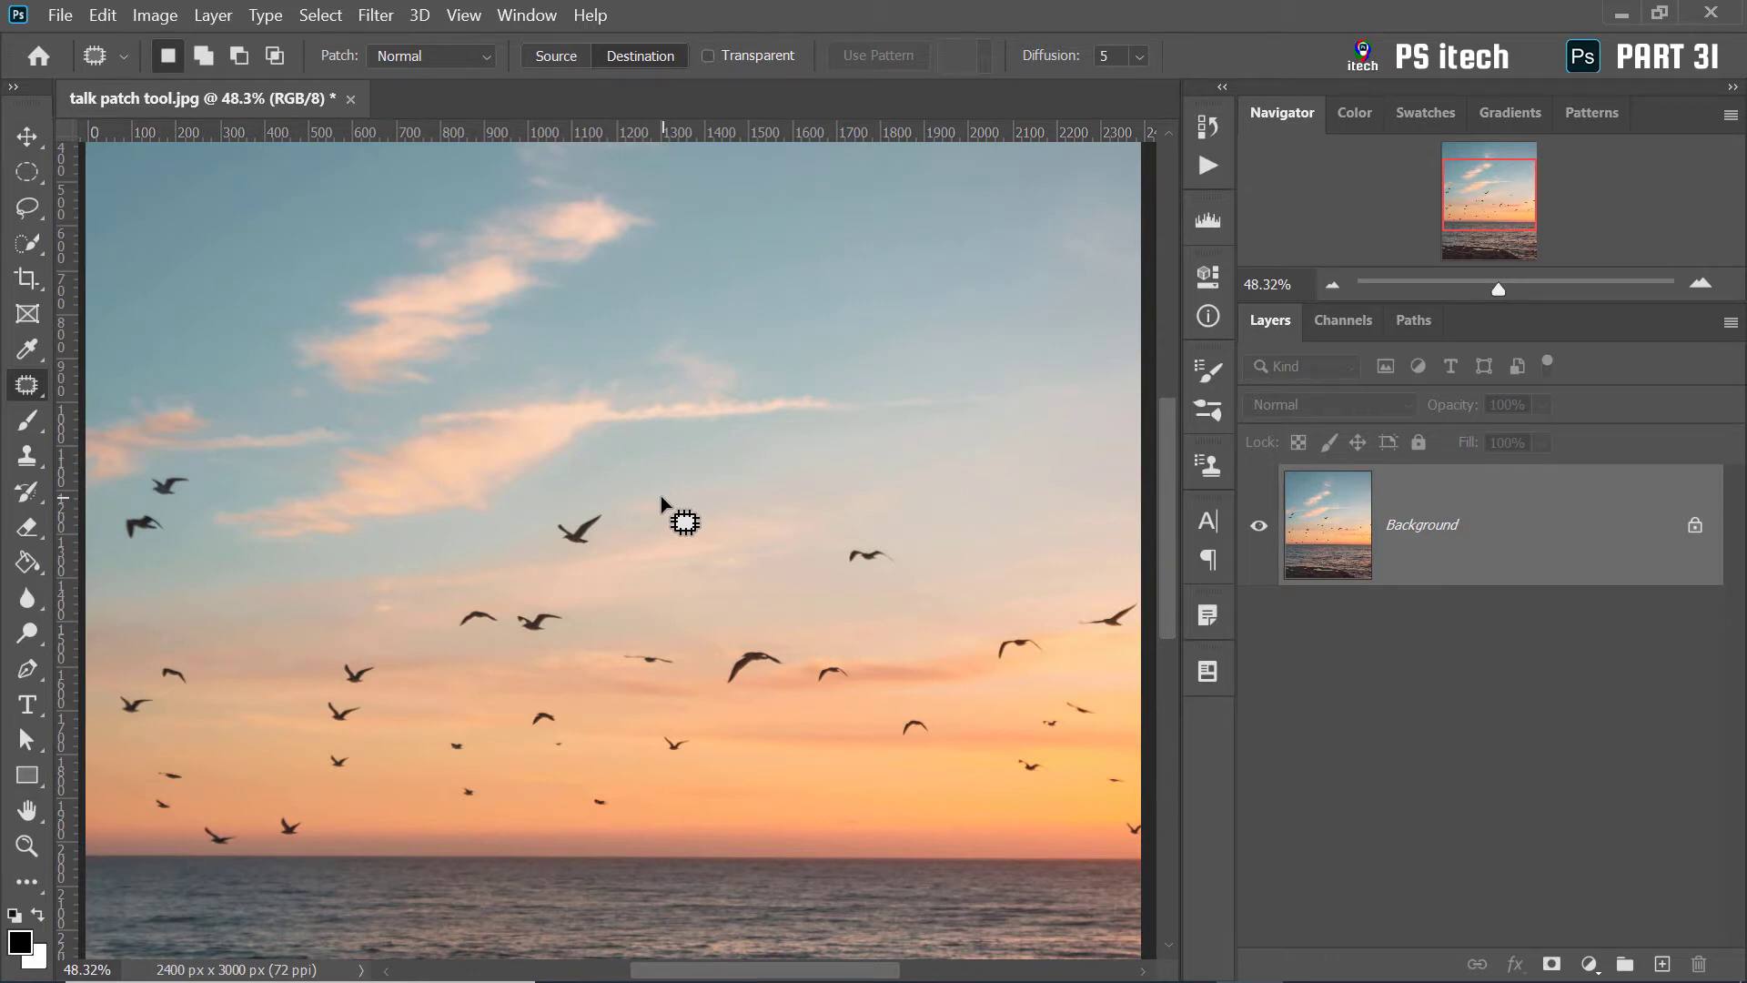
pyautogui.moveTo(579, 504); pyautogui.dragTo(583, 560)
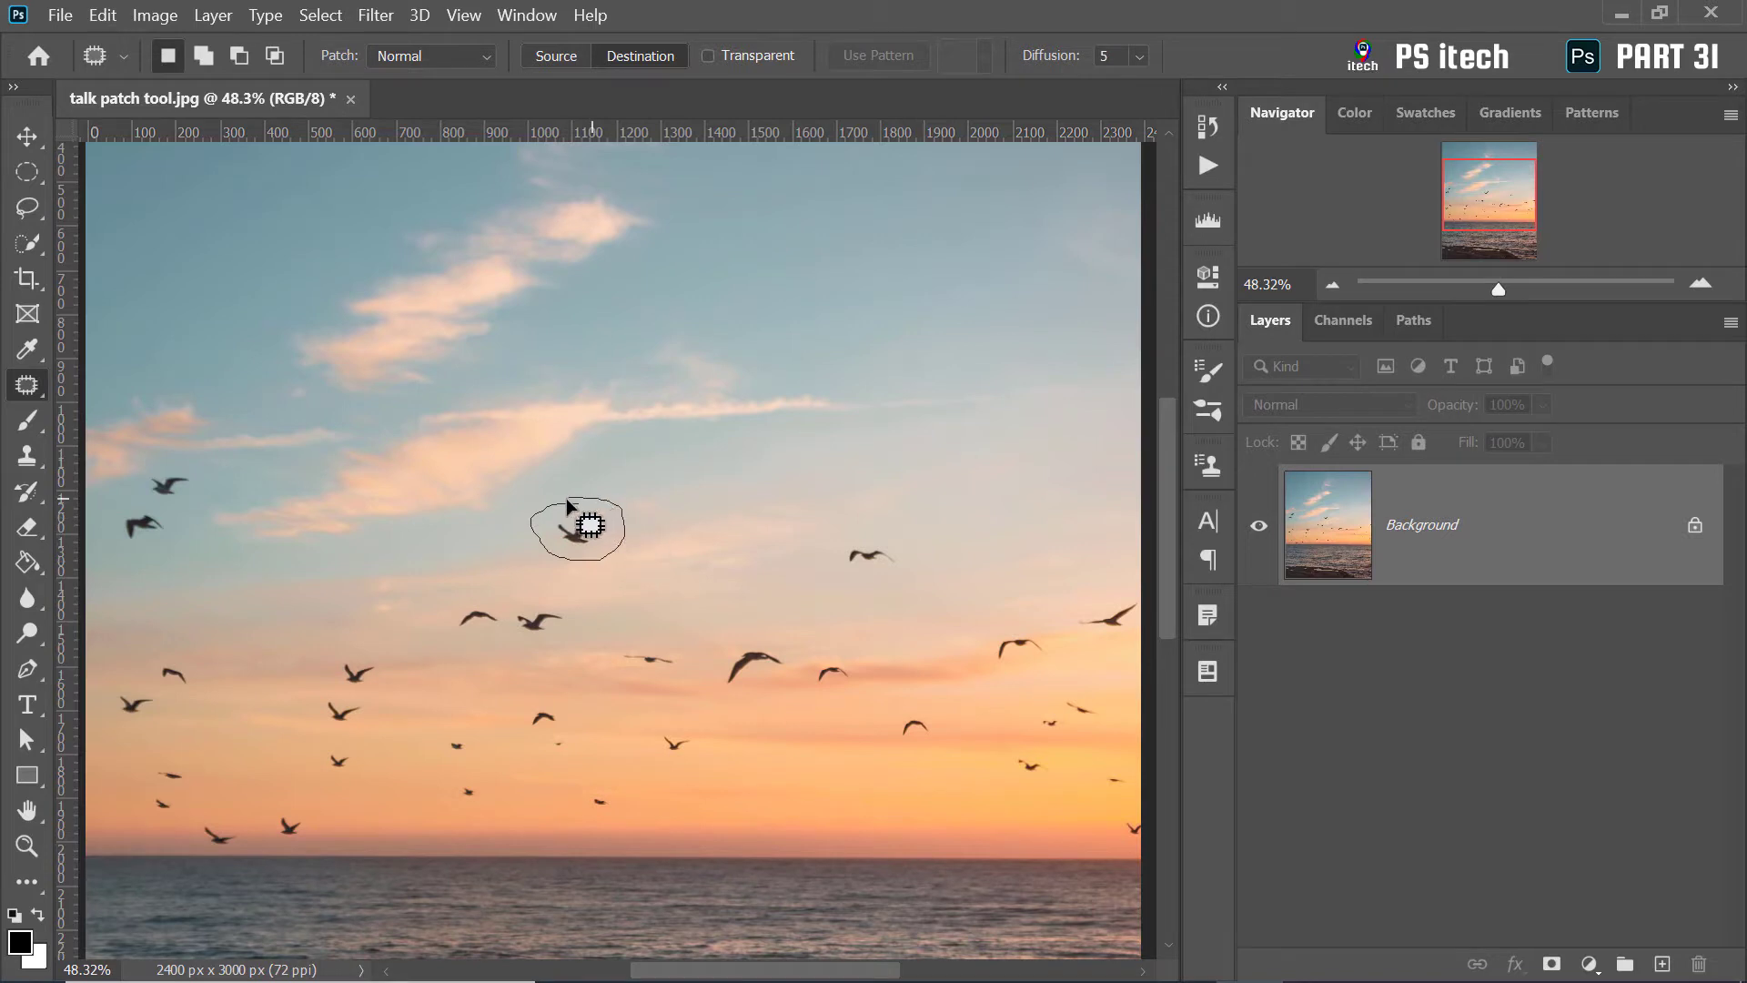
pyautogui.moveTo(608, 499); pyautogui.dragTo(579, 505)
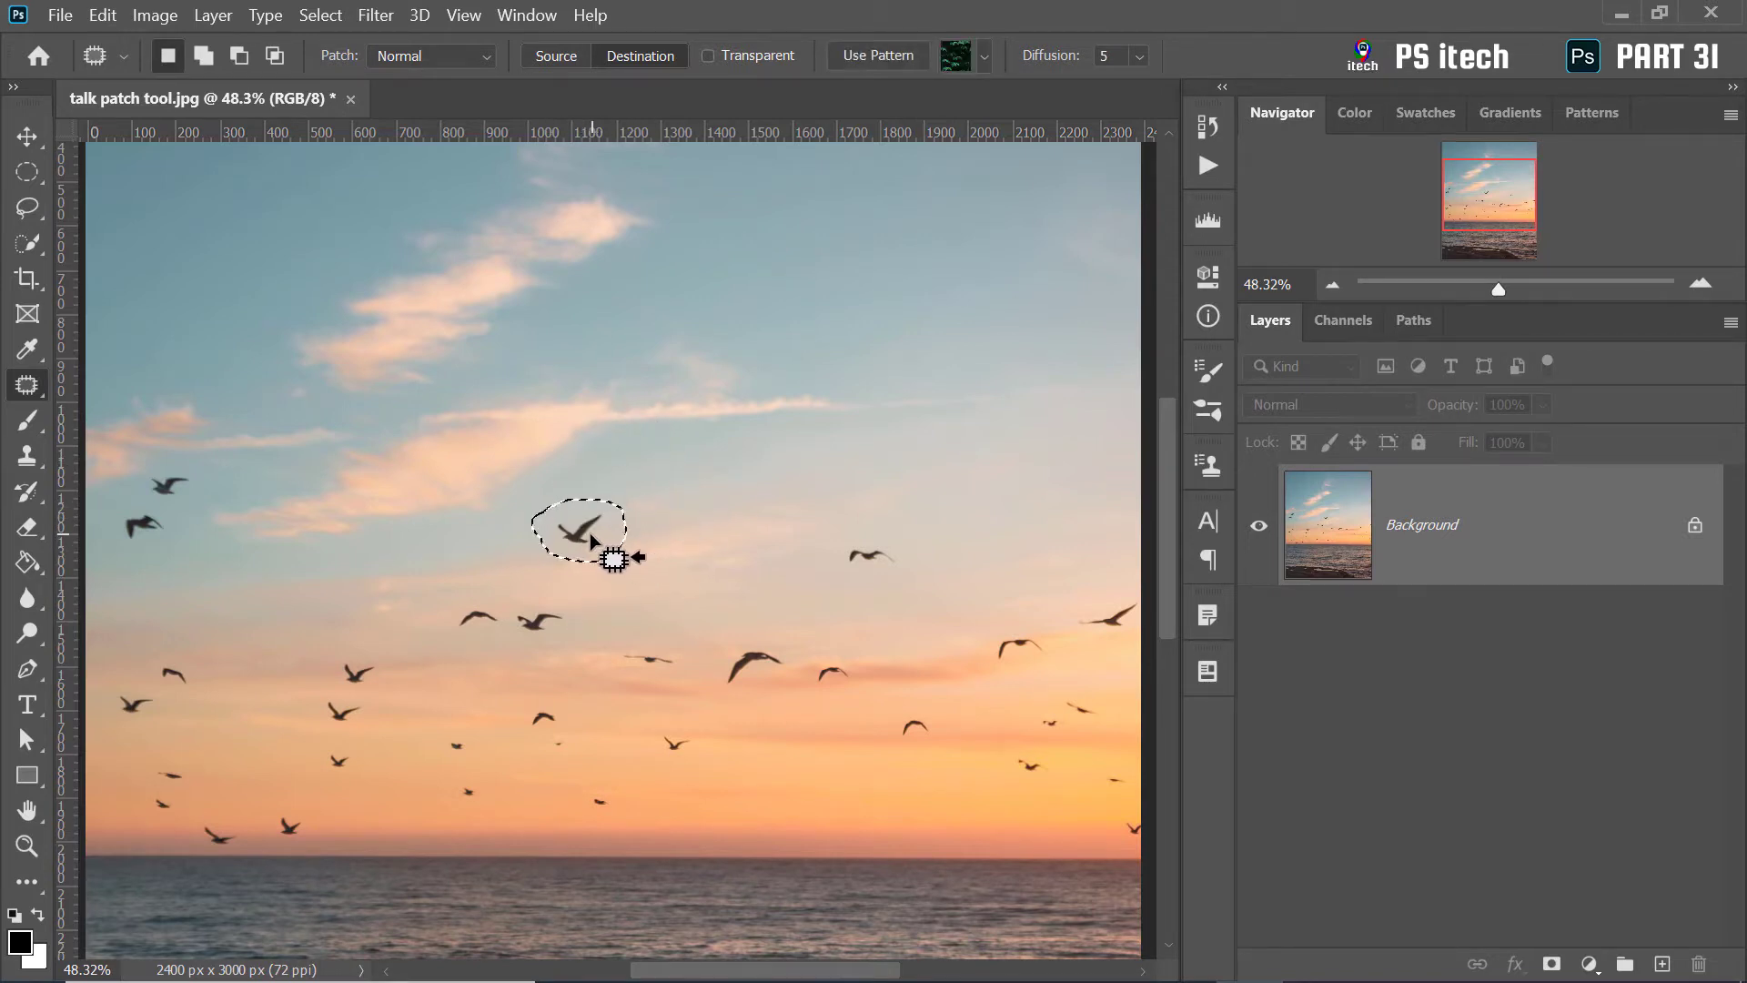
pyautogui.moveTo(600, 544); pyautogui.dragTo(417, 744)
pyautogui.click(504, 685)
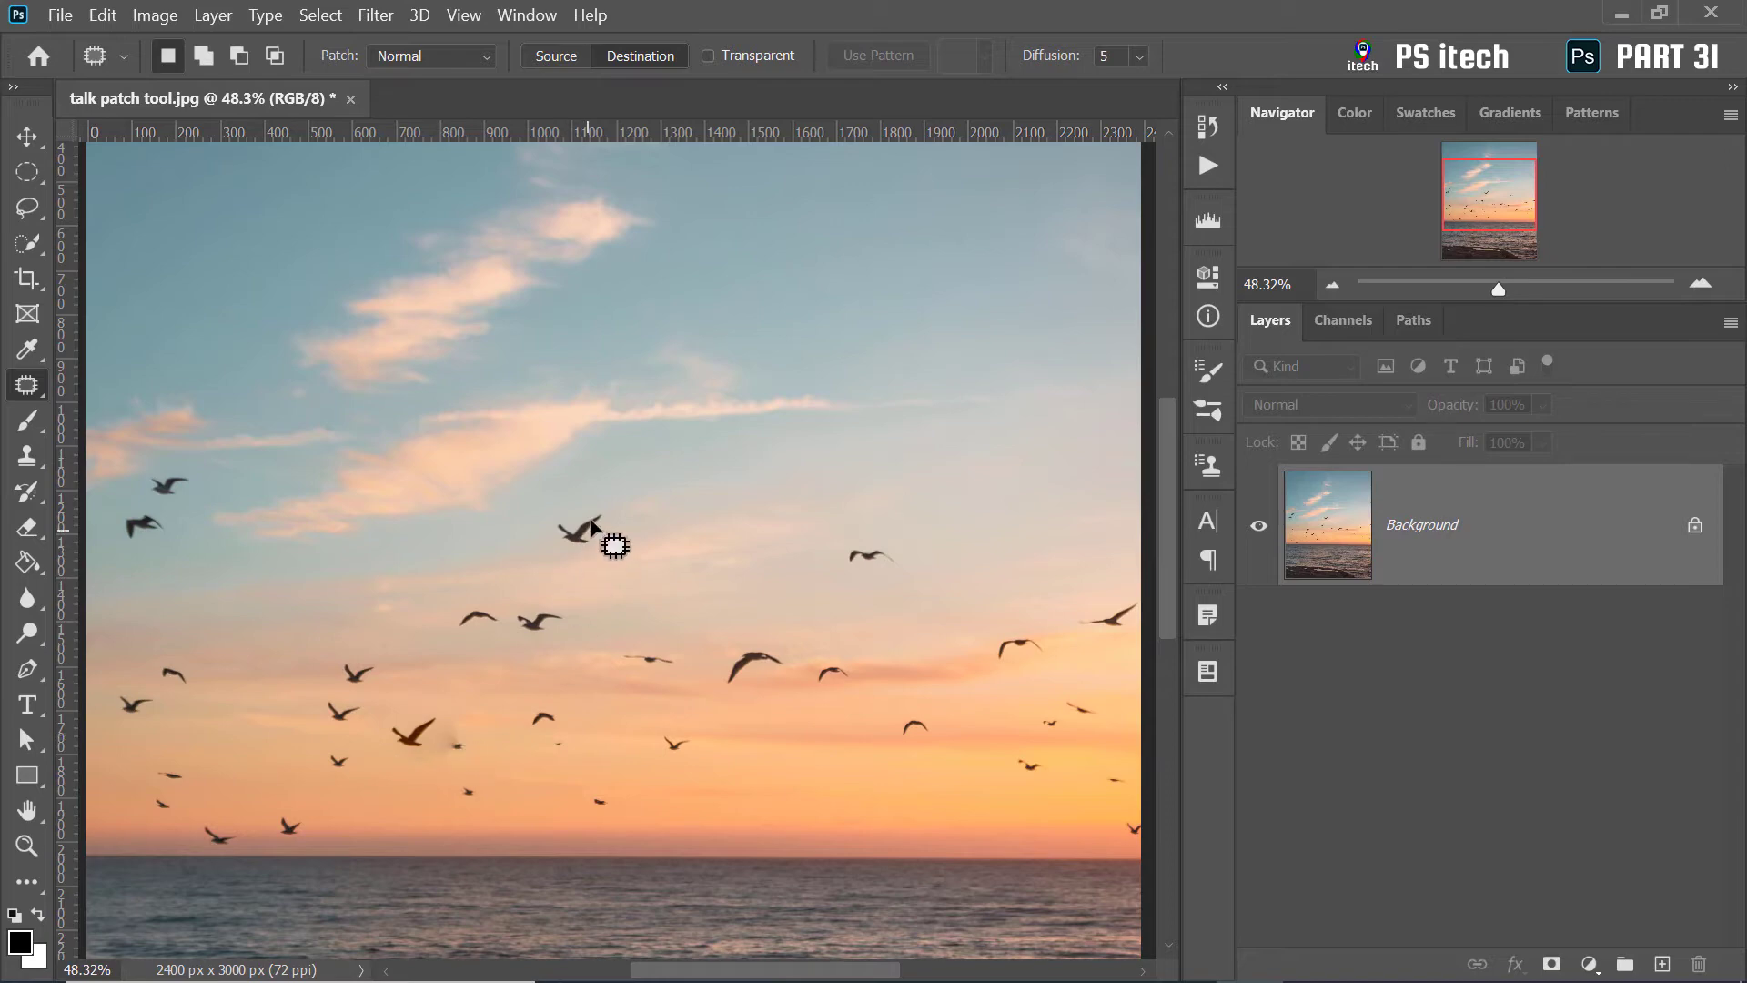
# Copy birds to more sky spots including the top-left, then outline the lower-left bird cluster
pyautogui.moveTo(608, 535)
pyautogui.mouseDown()
pyautogui.moveTo(582, 548)
pyautogui.moveTo(549, 473)
pyautogui.moveTo(194, 173)
pyautogui.mouseUp()
pyautogui.click(227, 266)
pyautogui.moveTo(903, 744)
pyautogui.mouseDown()
pyautogui.moveTo(951, 725)
pyautogui.moveTo(921, 728)
pyautogui.moveTo(443, 312)
pyautogui.moveTo(278, 222)
pyautogui.mouseUp()
pyautogui.click(330, 380)
pyautogui.moveTo(476, 663); pyautogui.dragTo(496, 774)
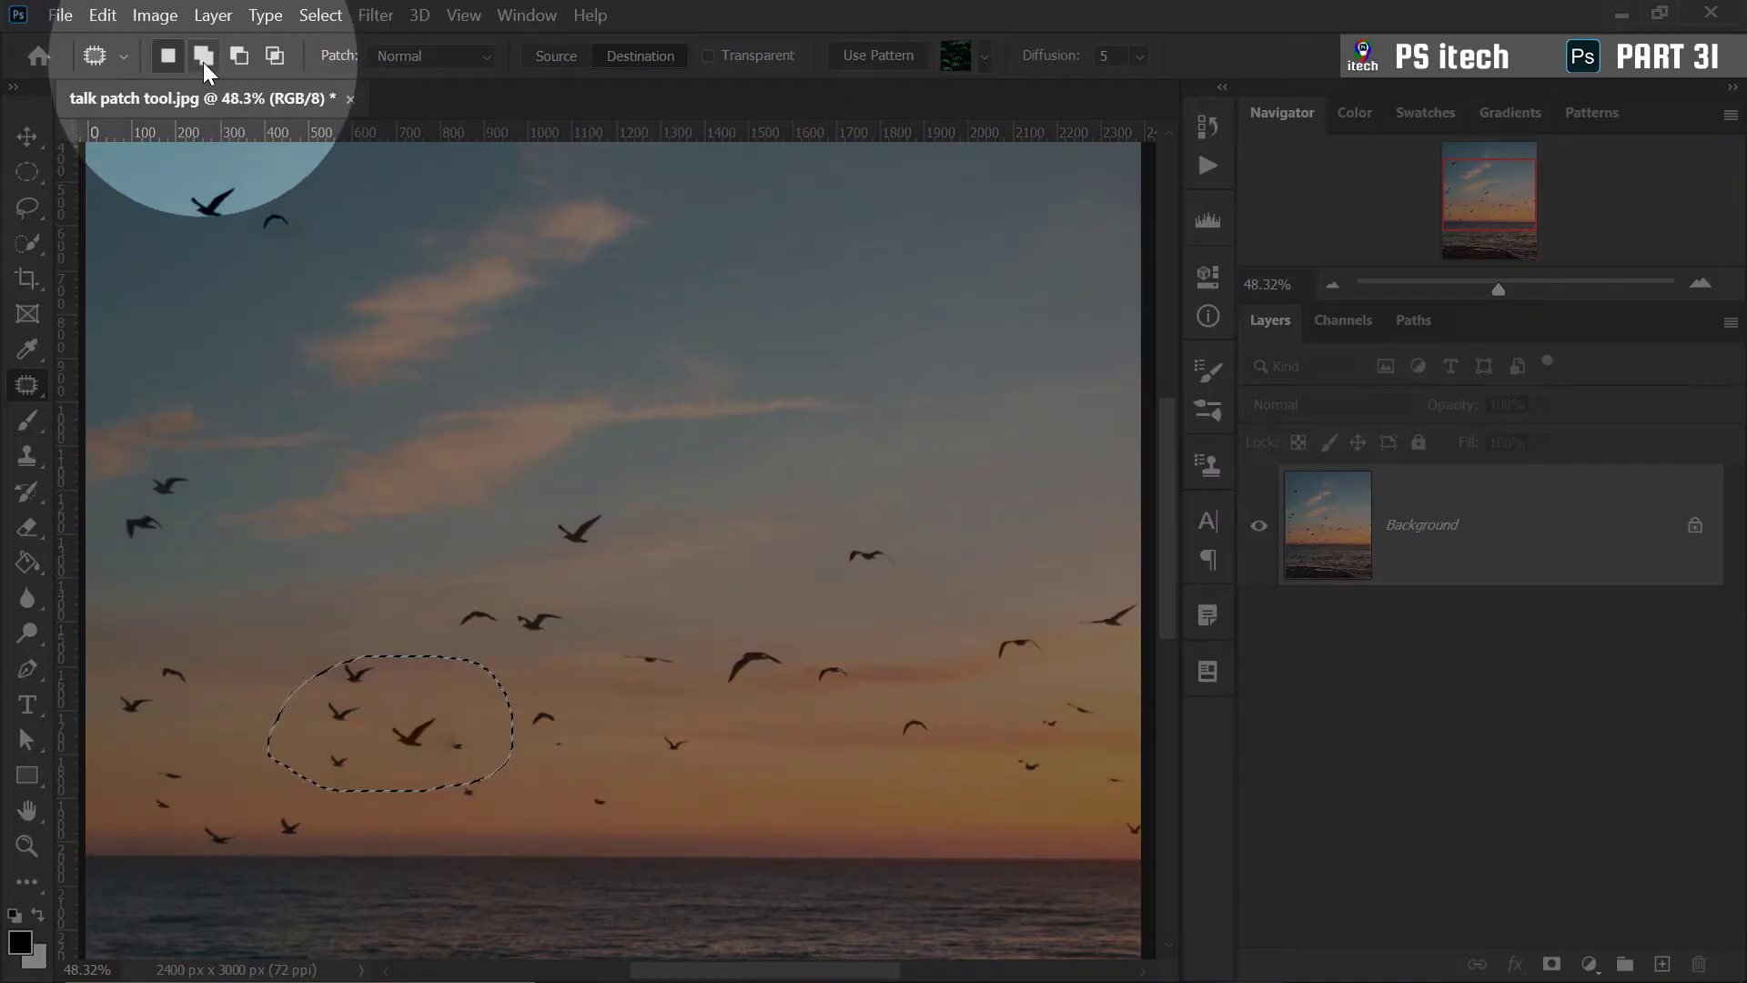
# Refine the bird-cluster selection using add, subtract and intersect modes to keep the left birds
pyautogui.click(204, 57)
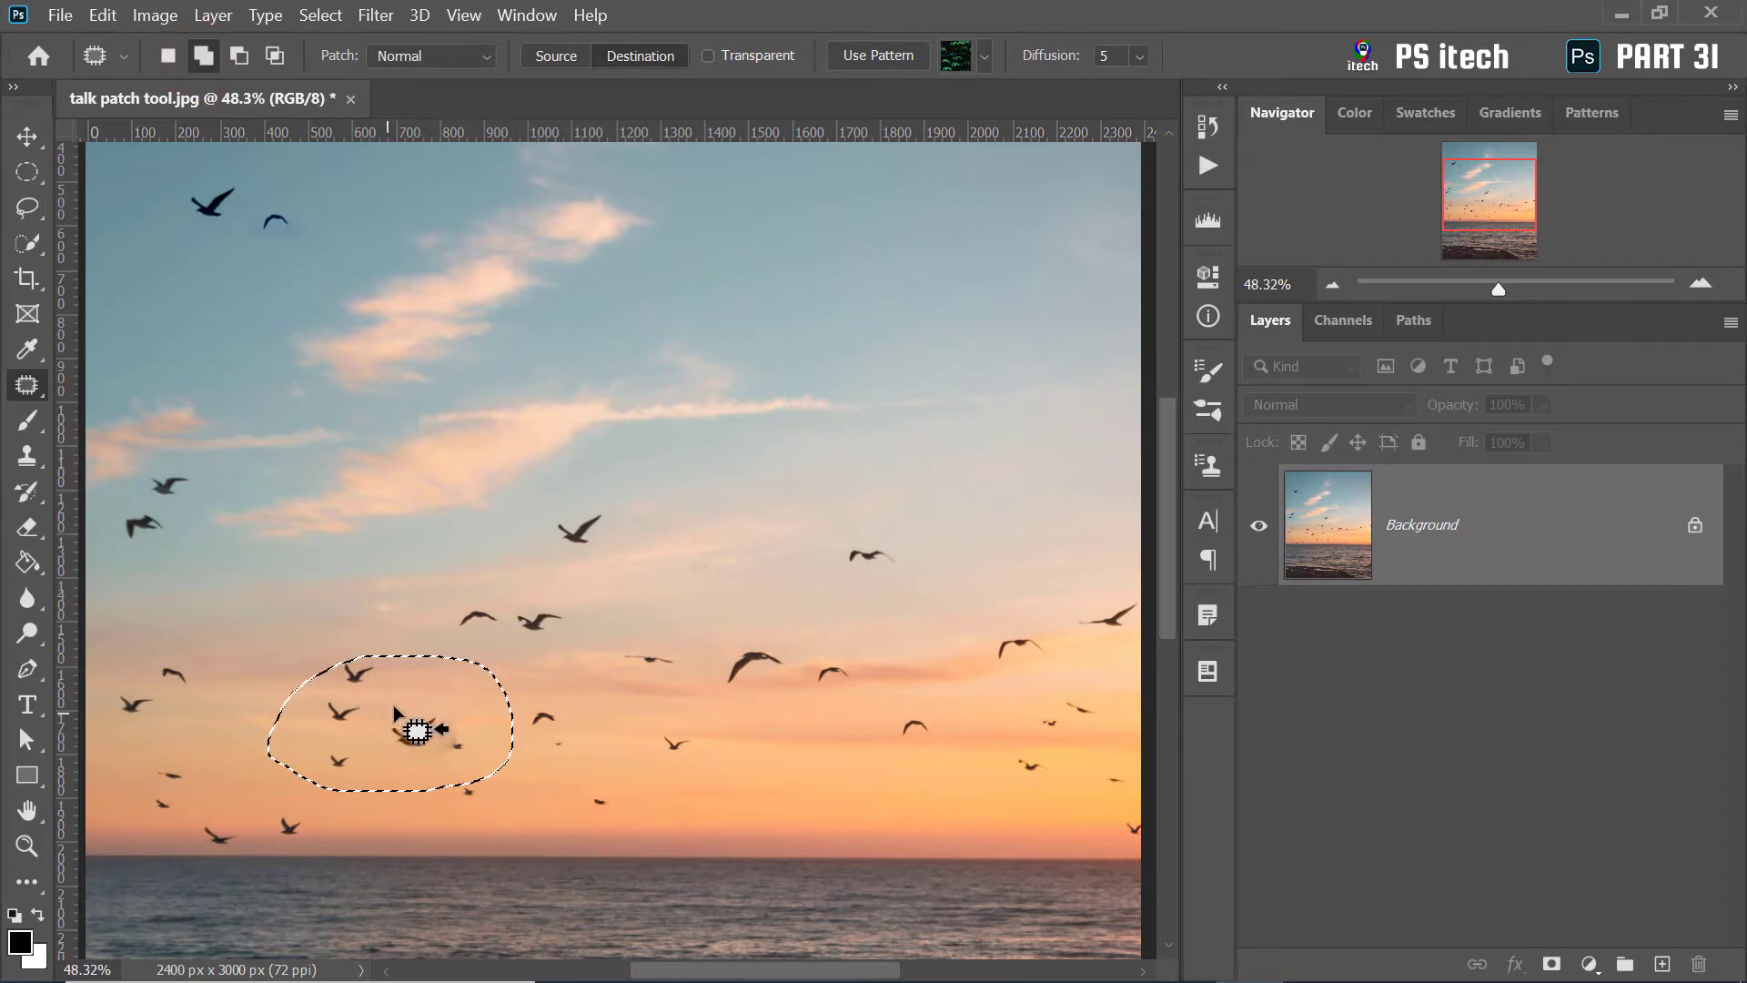
pyautogui.moveTo(394, 709); pyautogui.dragTo(554, 644)
pyautogui.moveTo(559, 595); pyautogui.dragTo(477, 582)
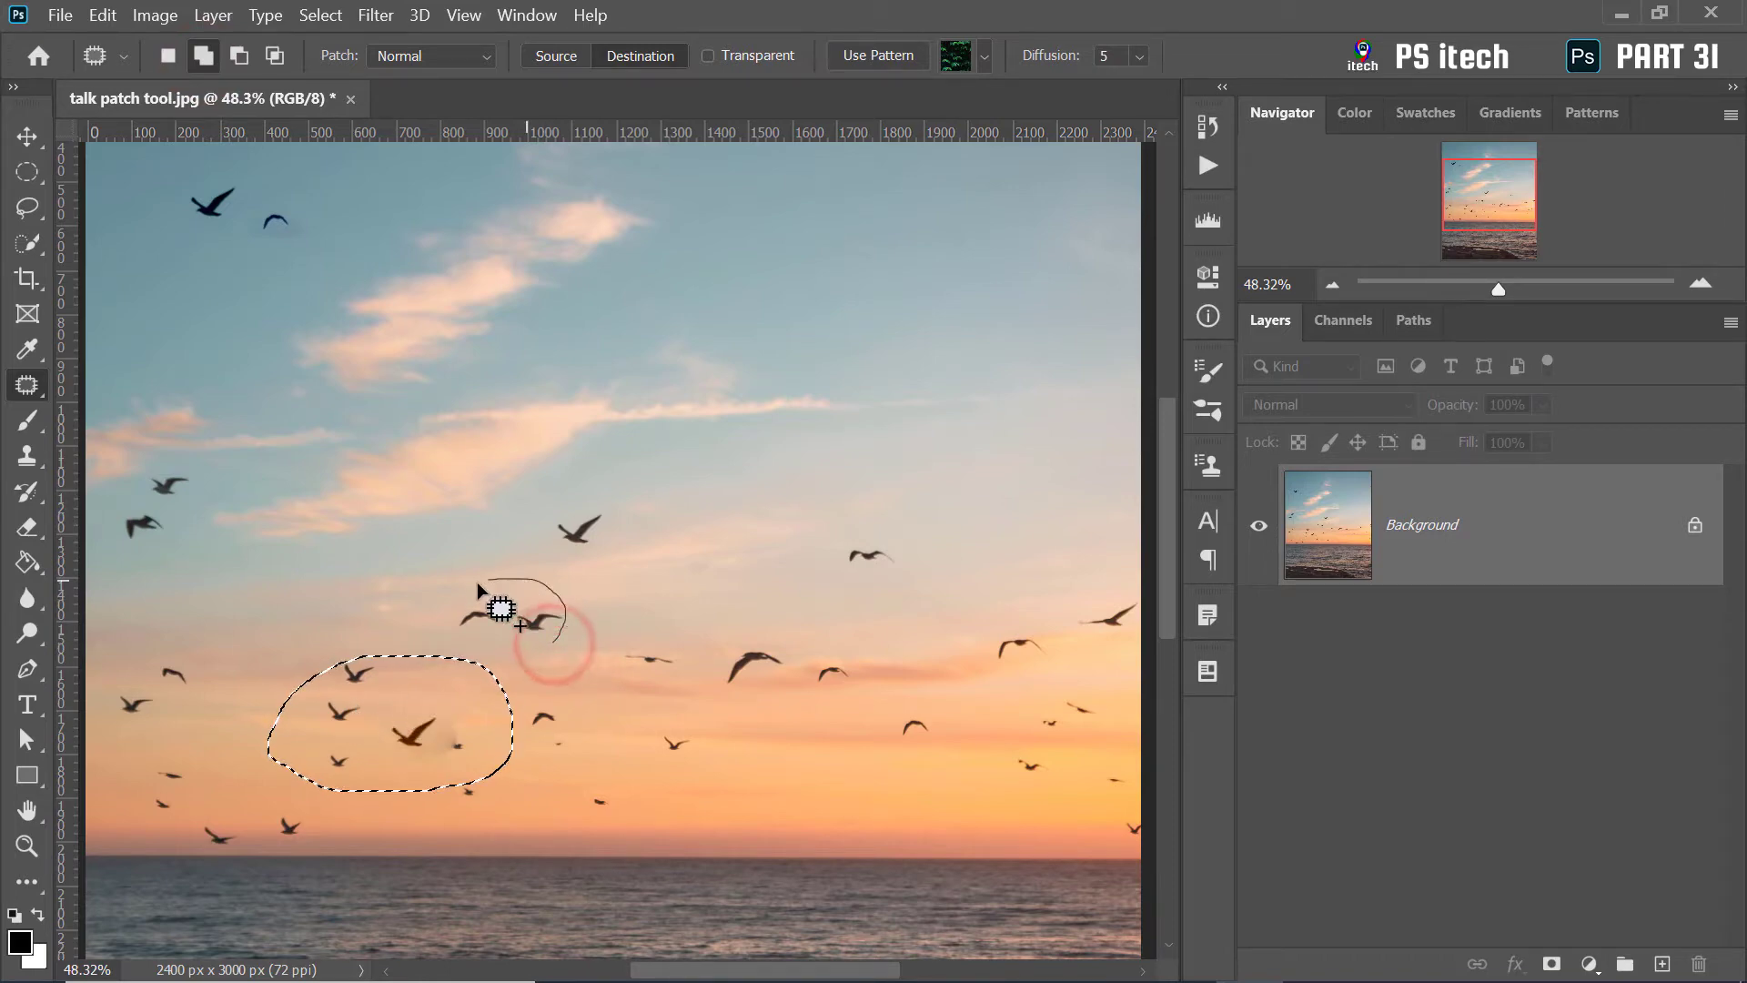
pyautogui.moveTo(449, 685); pyautogui.dragTo(499, 678)
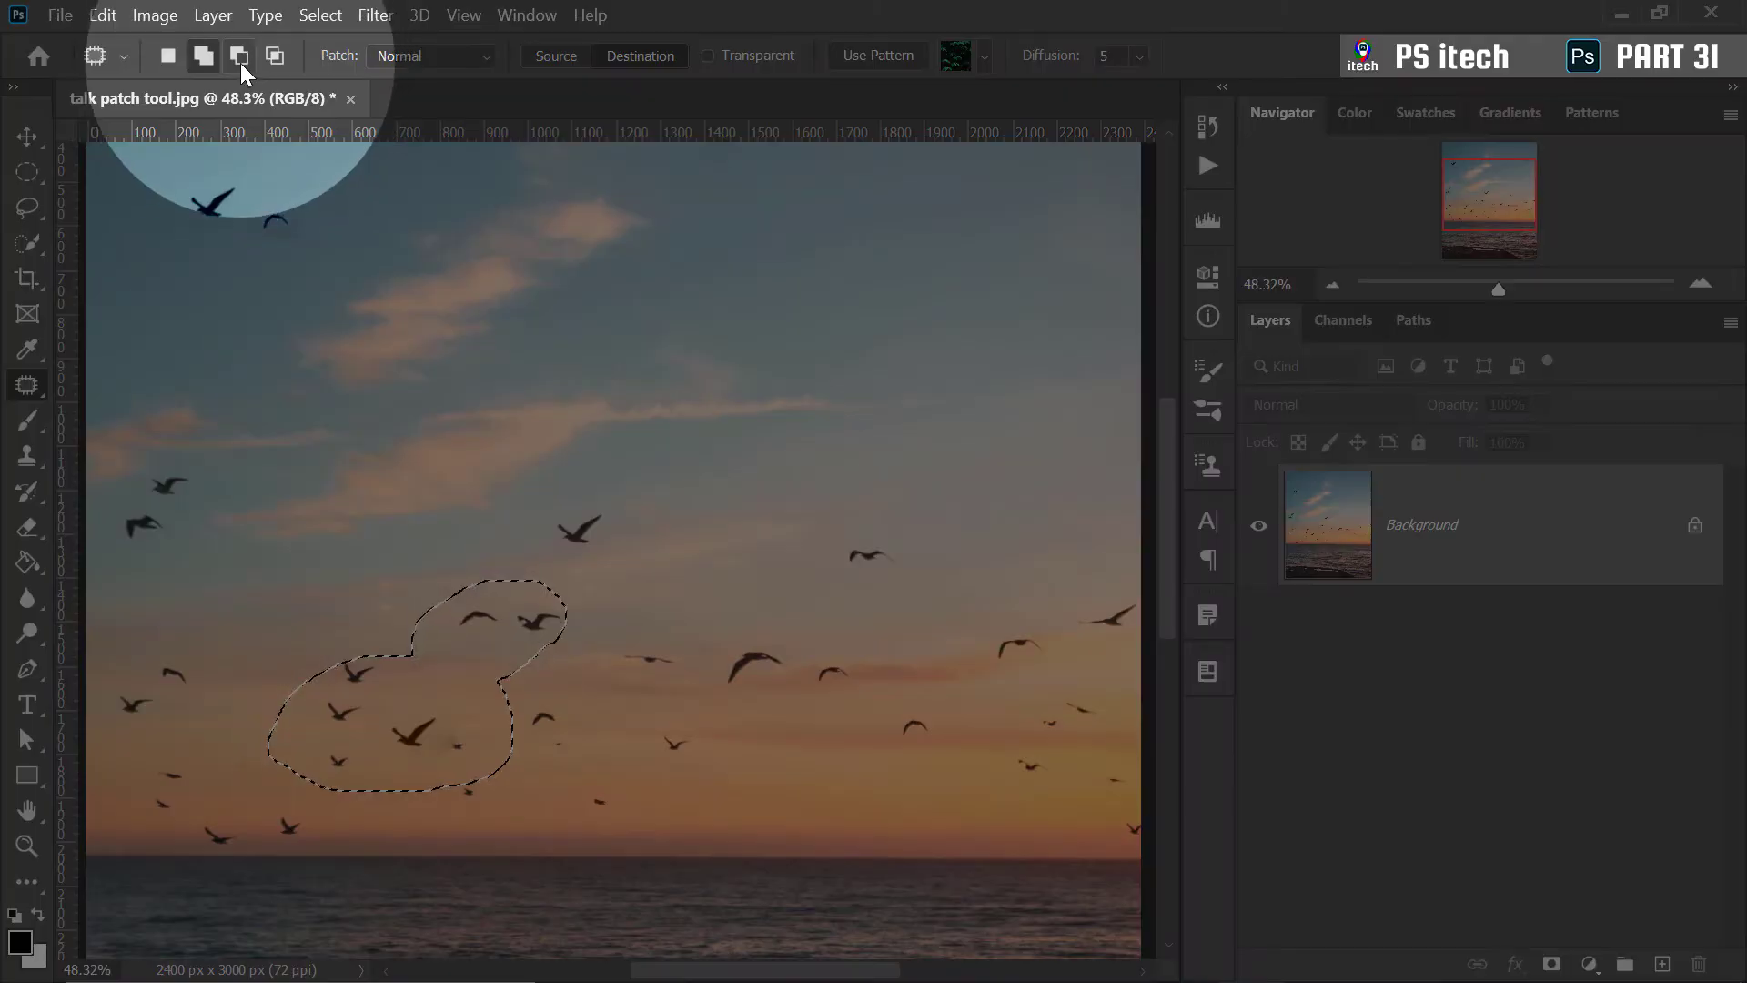
pyautogui.click(240, 62)
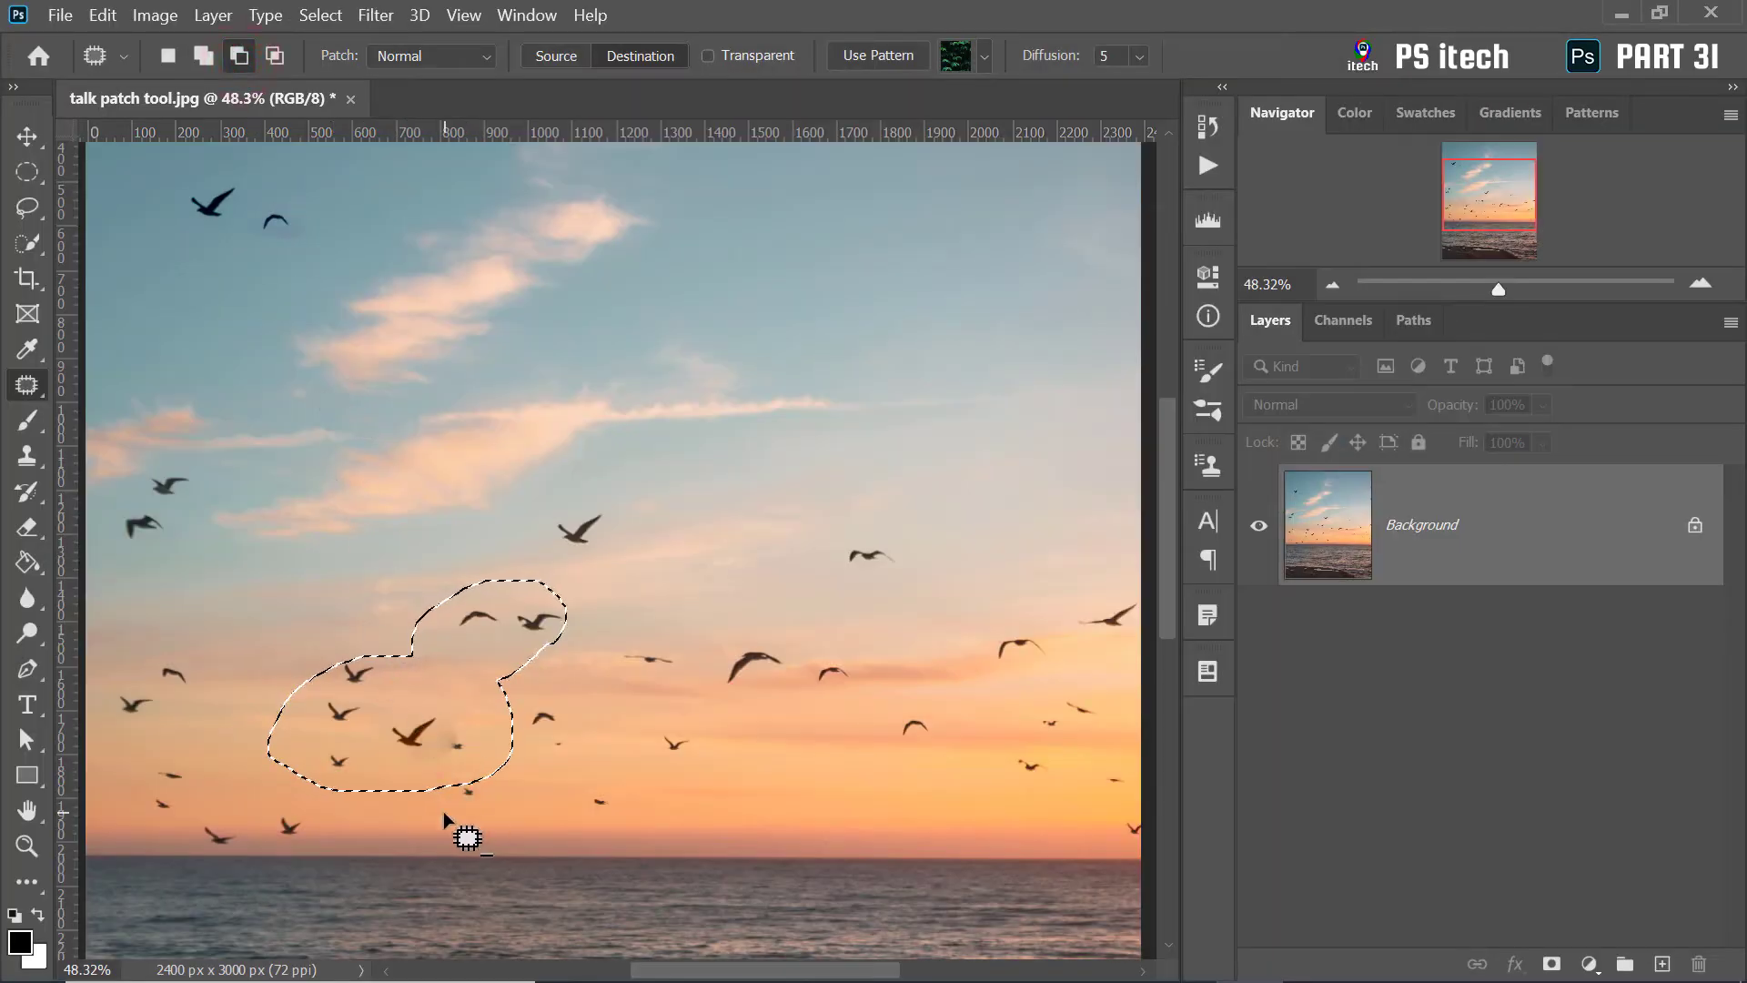
pyautogui.moveTo(445, 809)
pyautogui.mouseDown()
pyautogui.moveTo(429, 750)
pyautogui.moveTo(477, 720)
pyautogui.moveTo(533, 739)
pyautogui.mouseUp()
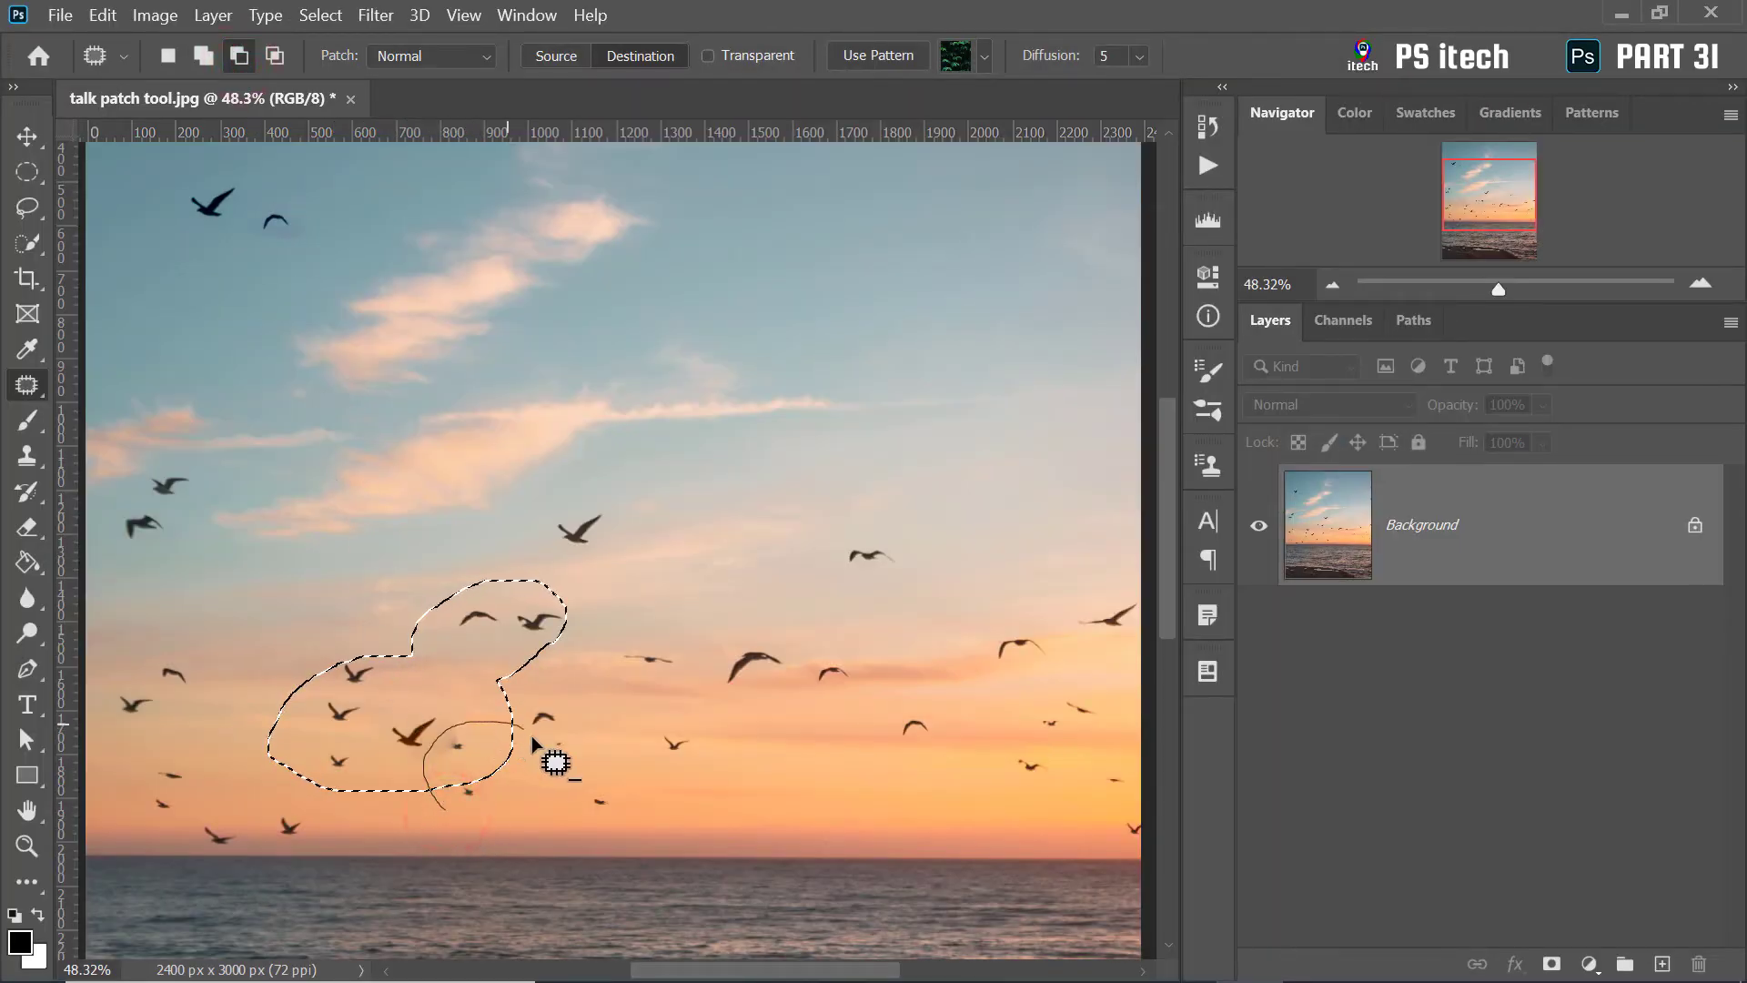
pyautogui.moveTo(462, 793); pyautogui.dragTo(457, 793)
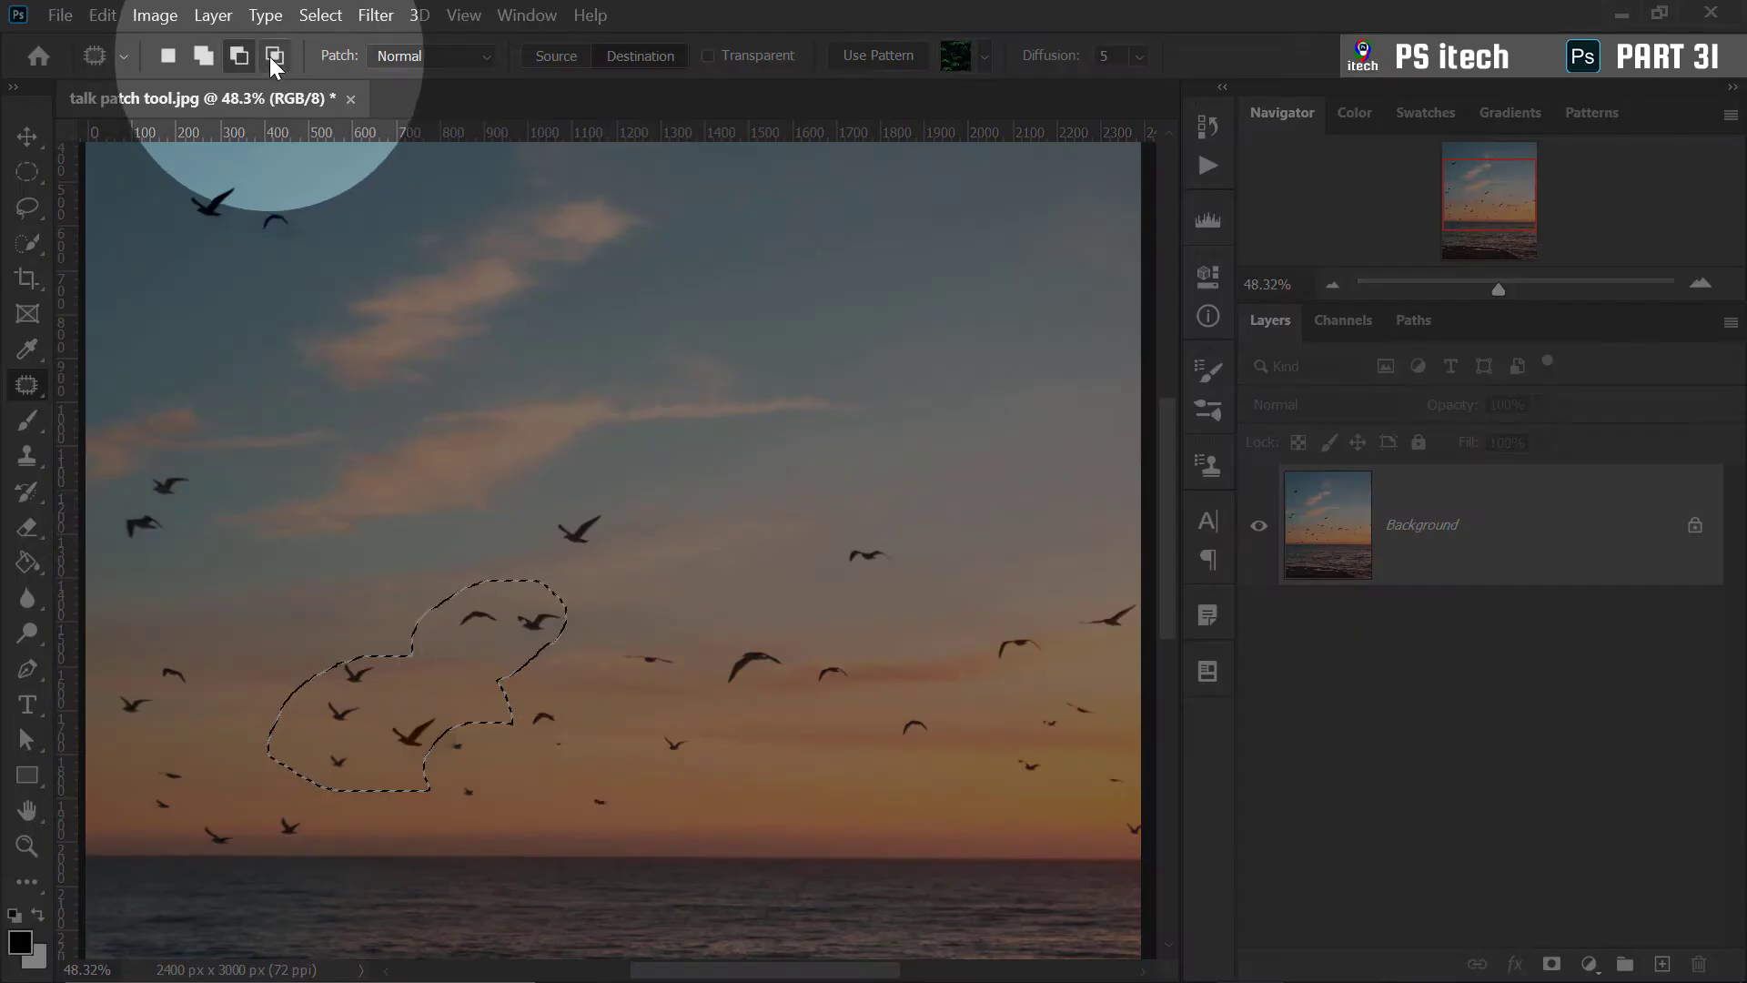
pyautogui.click(273, 56)
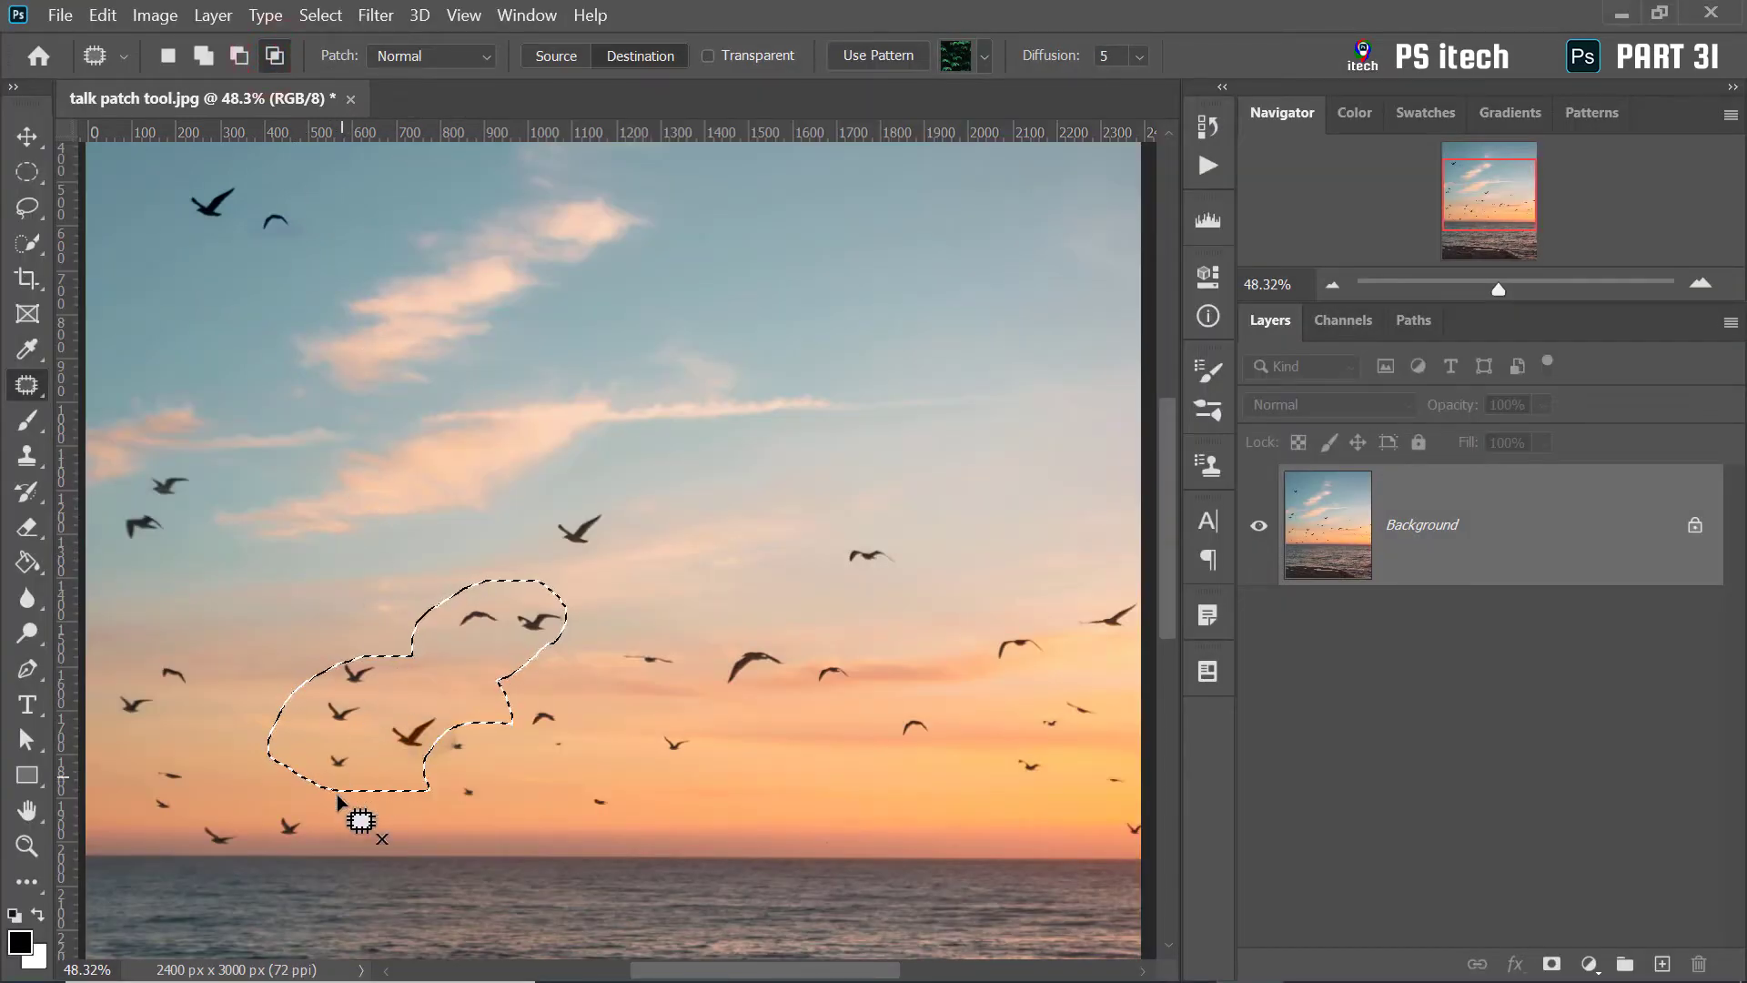
pyautogui.moveTo(379, 760); pyautogui.dragTo(250, 758)
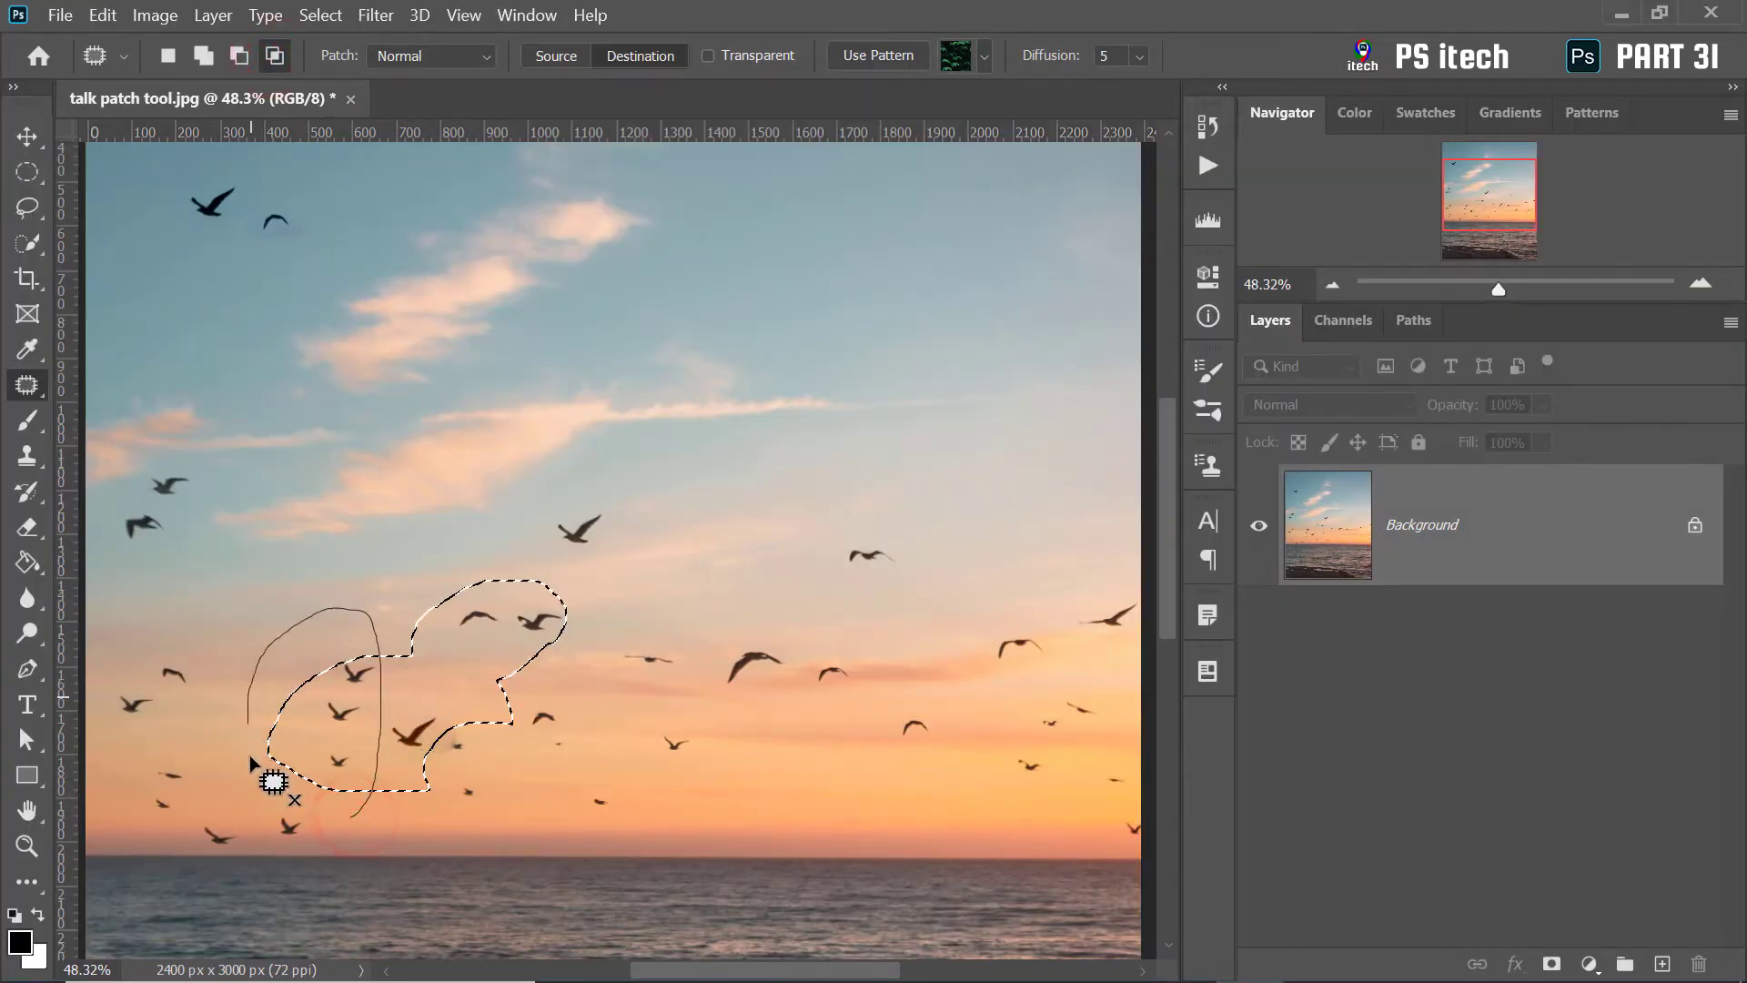
pyautogui.moveTo(377, 803); pyautogui.dragTo(340, 812)
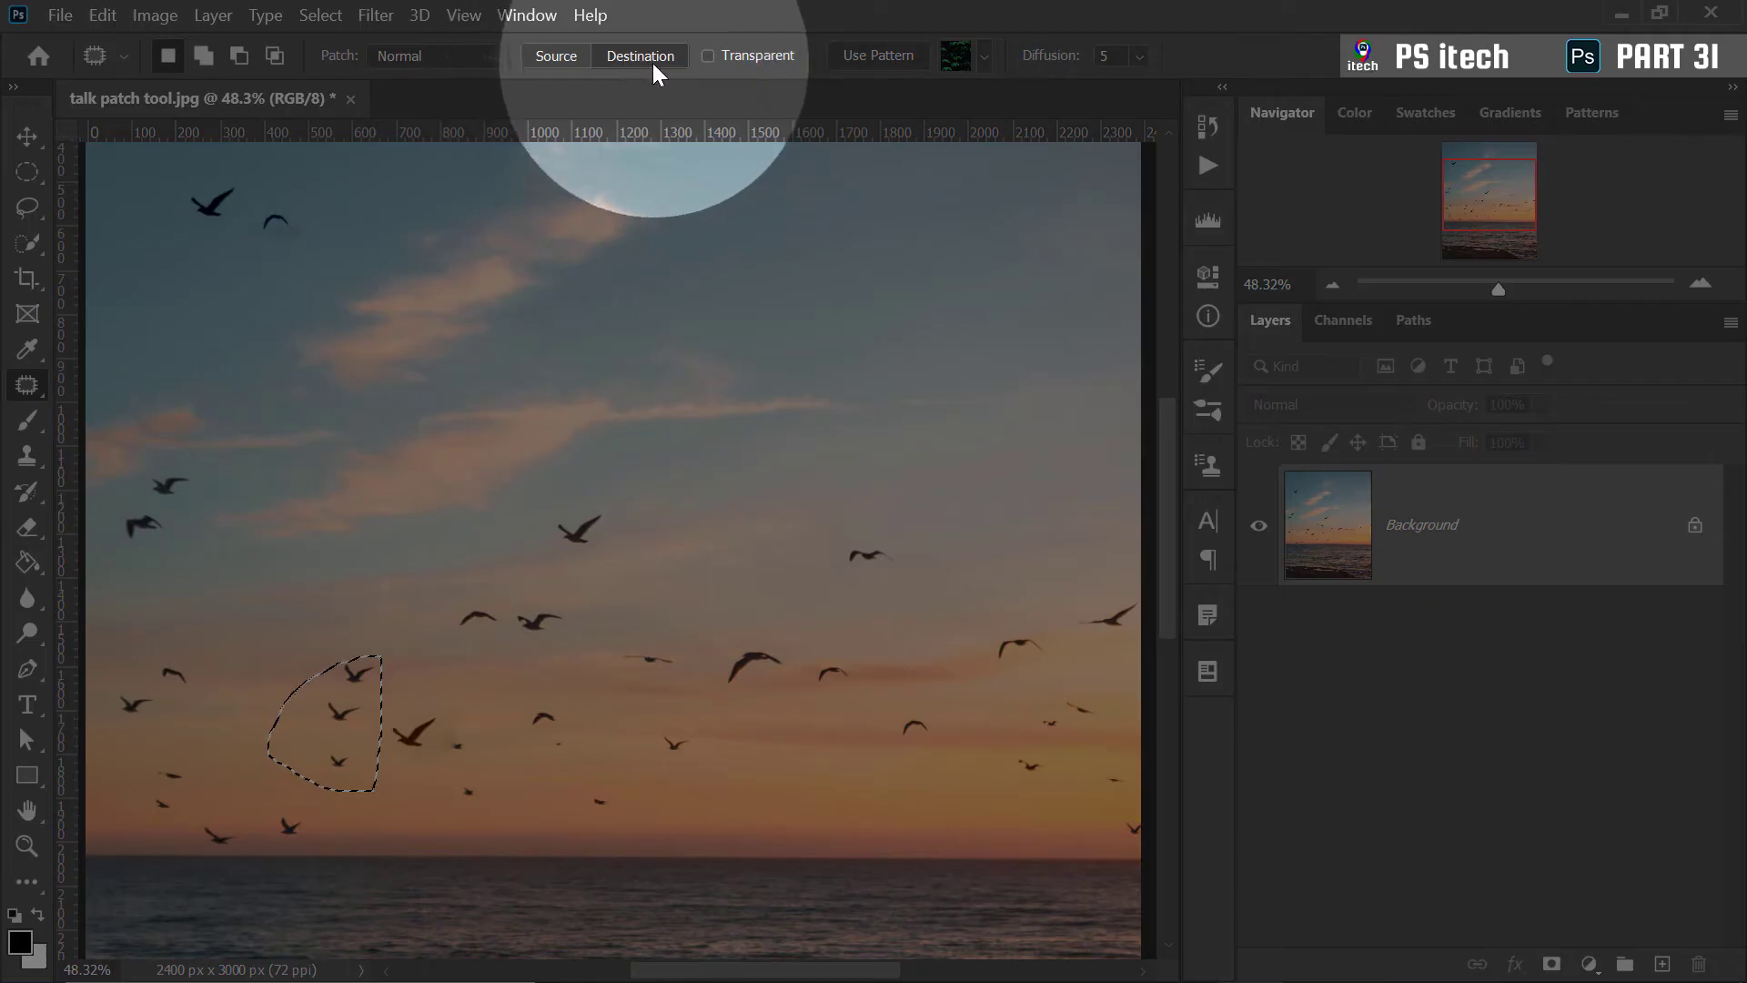
# In Destination mode, clone the selected birds into the upper-left sky and deselect
pyautogui.click(649, 60)
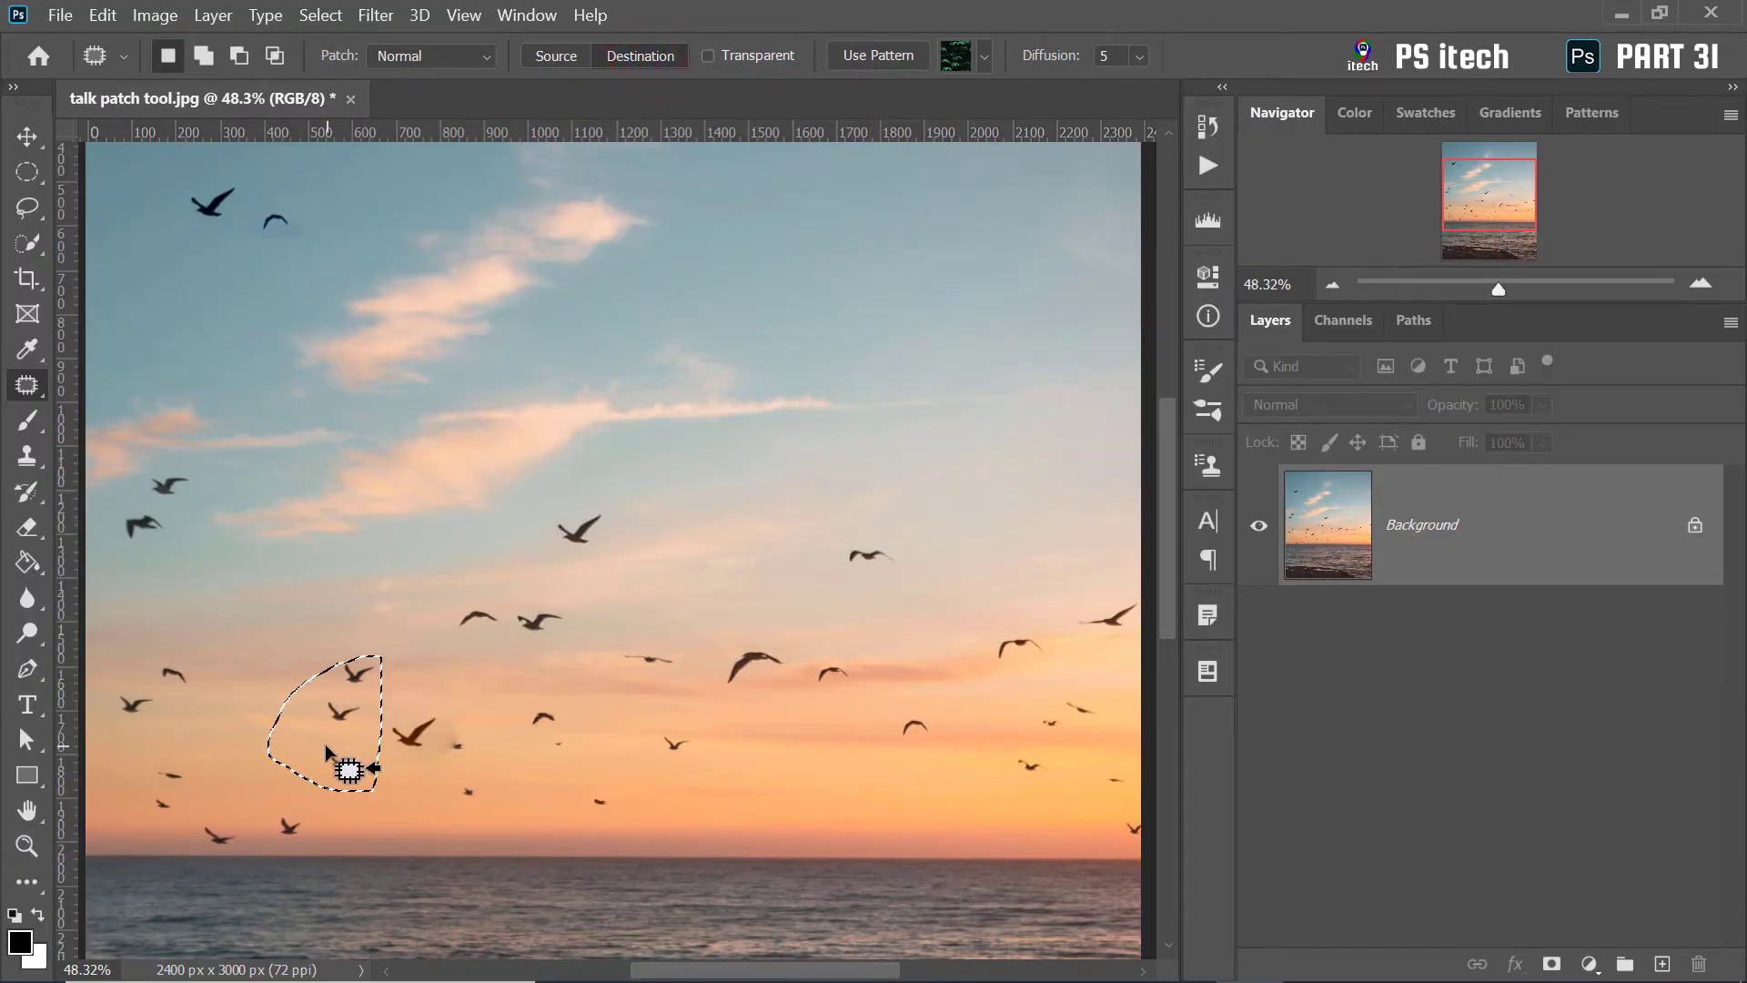
pyautogui.moveTo(324, 745)
pyautogui.mouseDown()
pyautogui.moveTo(426, 503)
pyautogui.moveTo(303, 271)
pyautogui.moveTo(361, 263)
pyautogui.mouseUp()
pyautogui.click(477, 240)
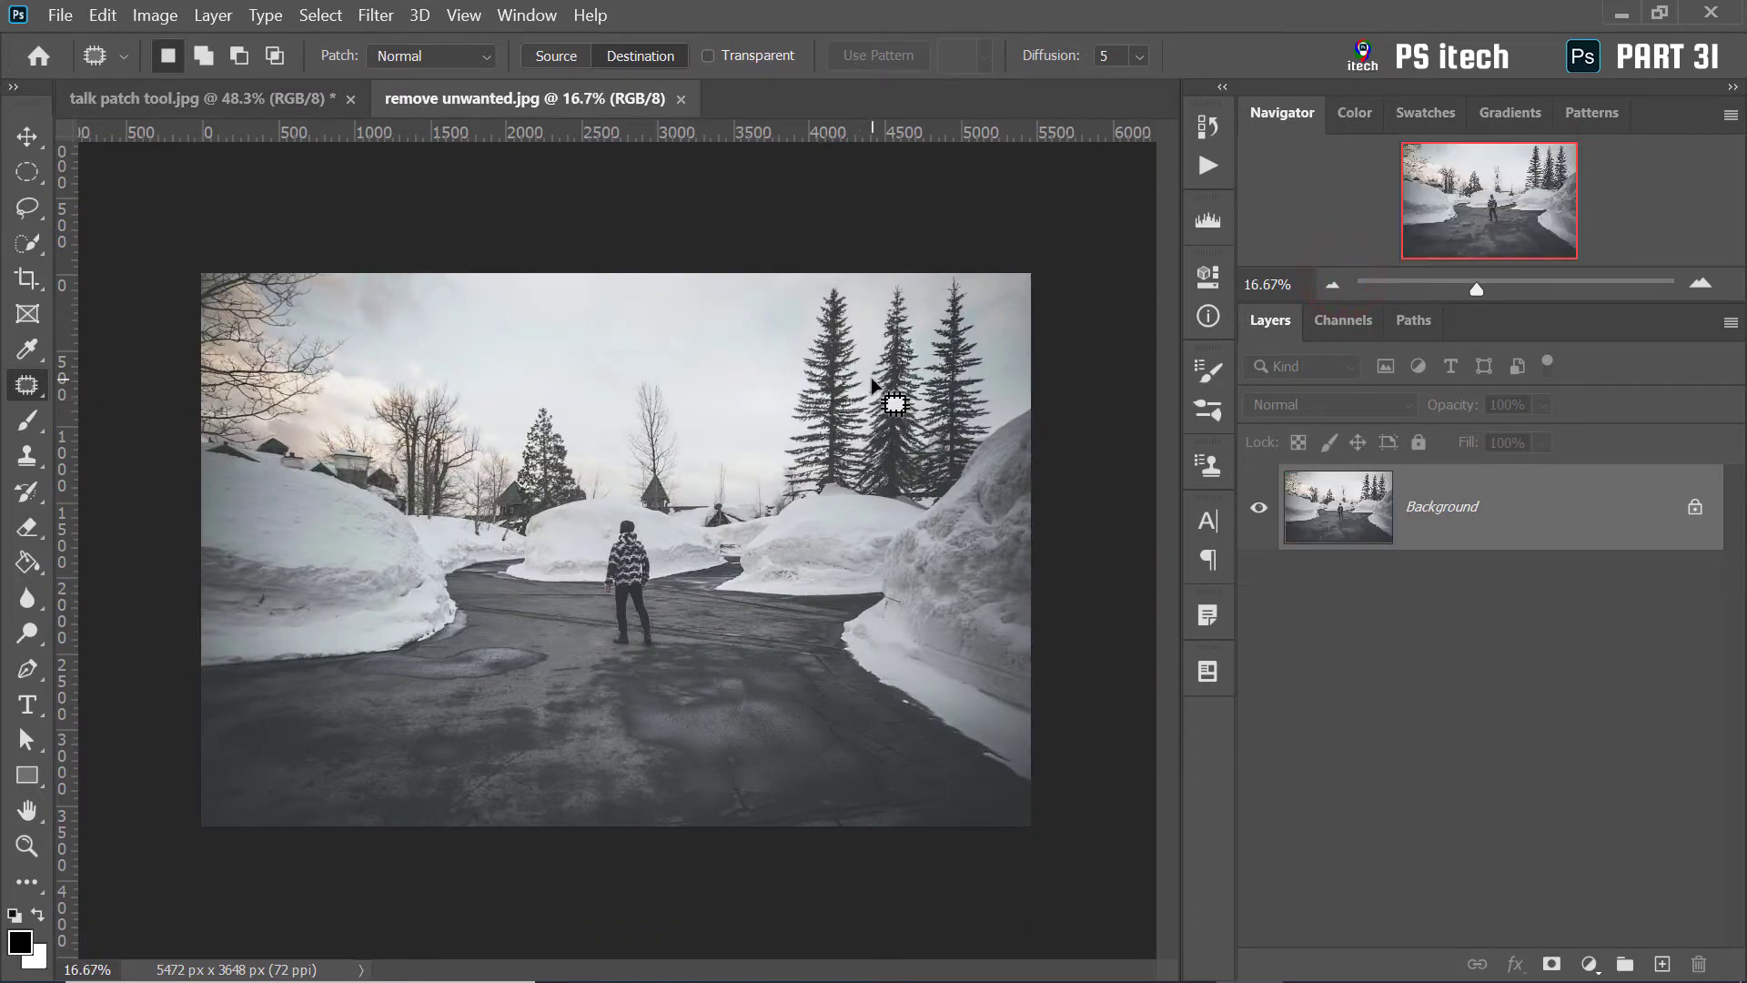
# Zoom in on the person on the snowy road, draw a trial patch outline, then deselect
pyautogui.scroll(2, 728, 472)
pyautogui.scroll(-1, 725, 475)
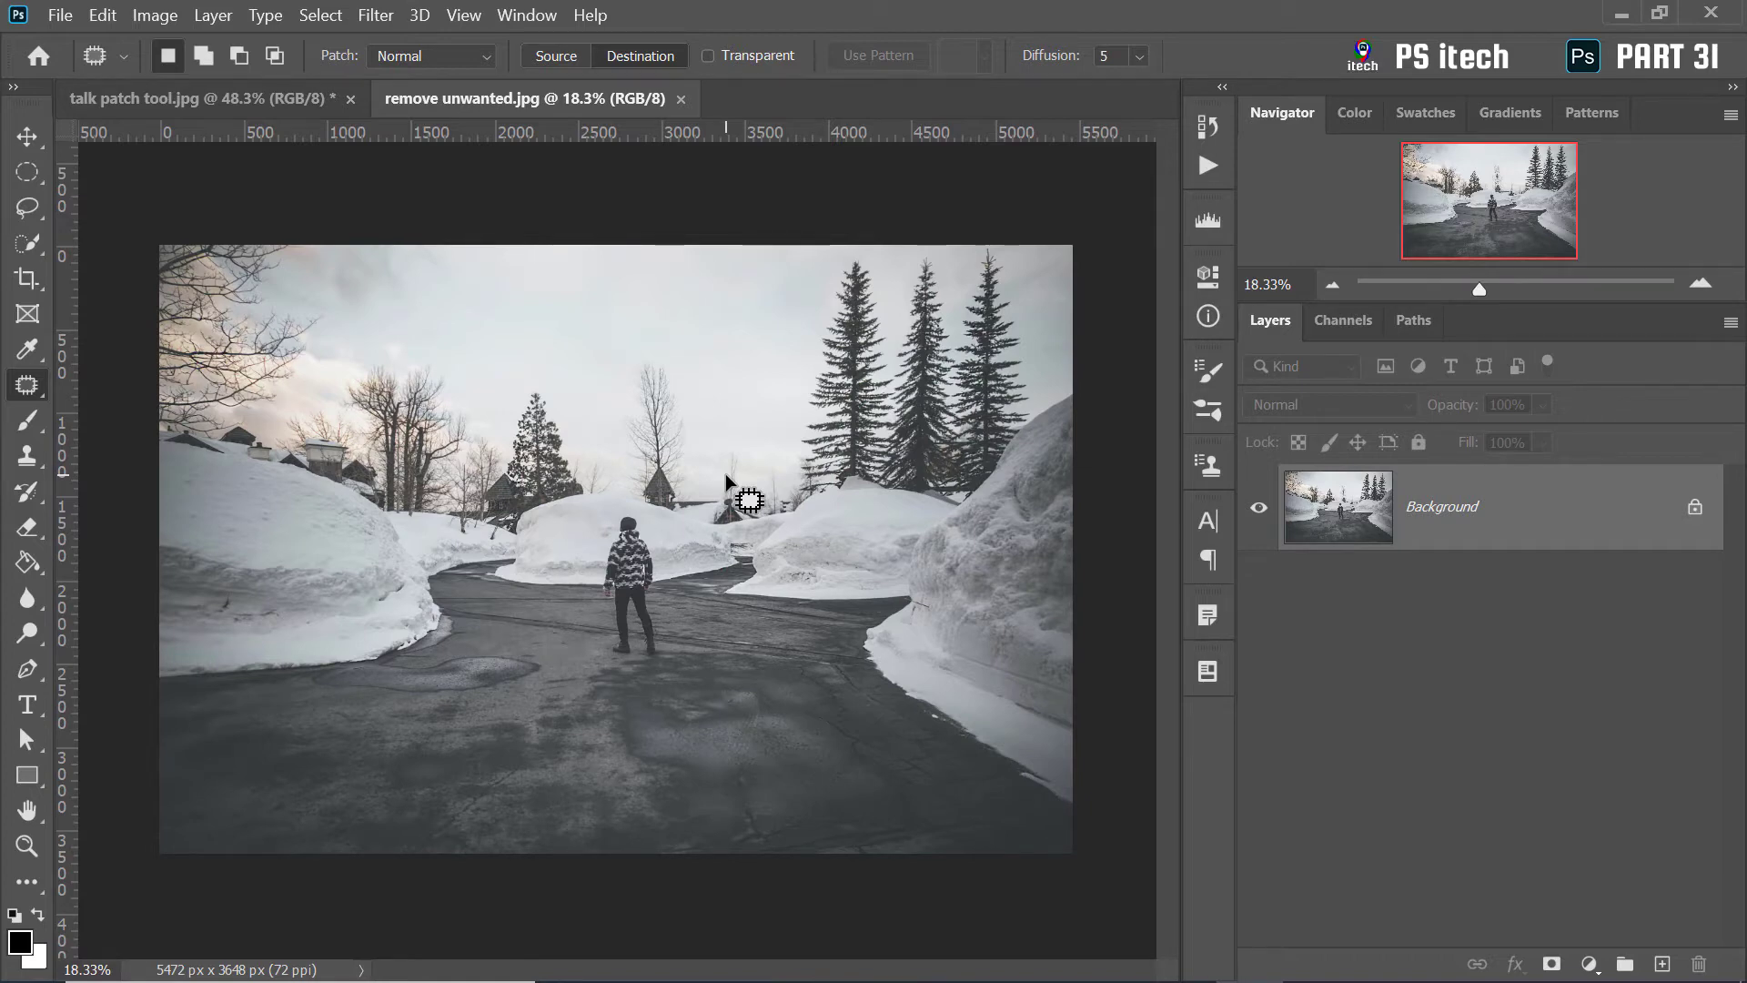
pyautogui.scroll(2, 631, 535)
pyautogui.scroll(1, 632, 535)
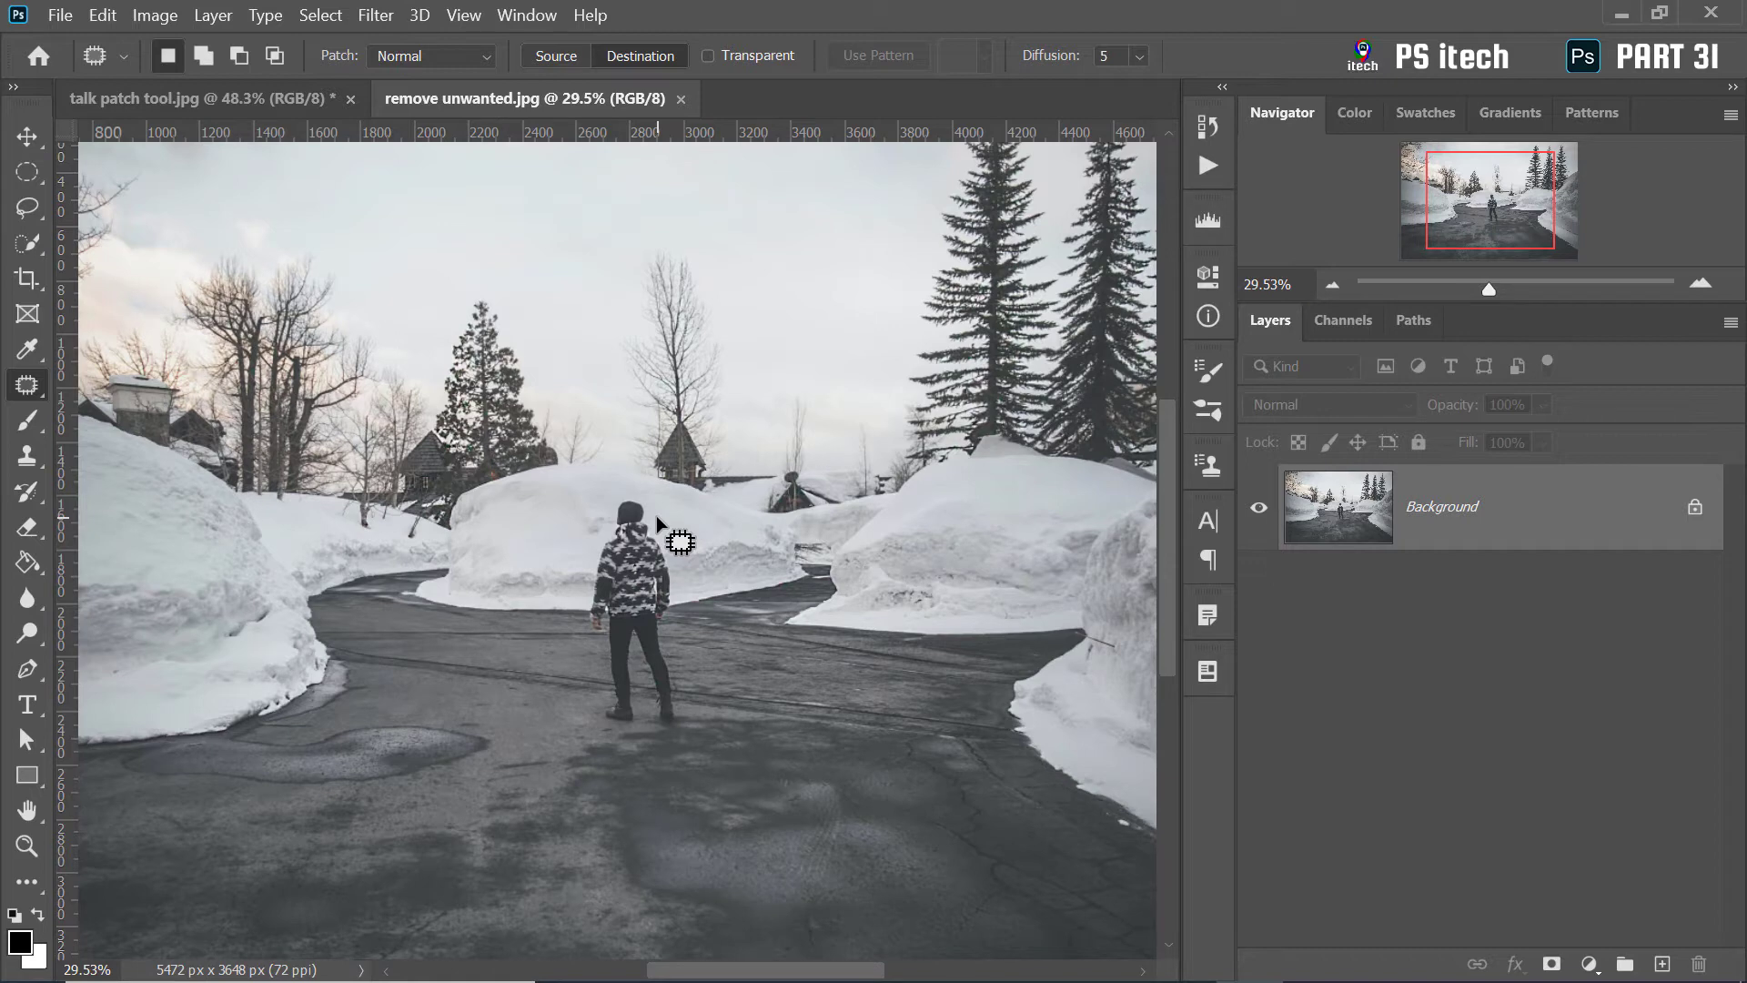
pyautogui.scroll(1, 657, 515)
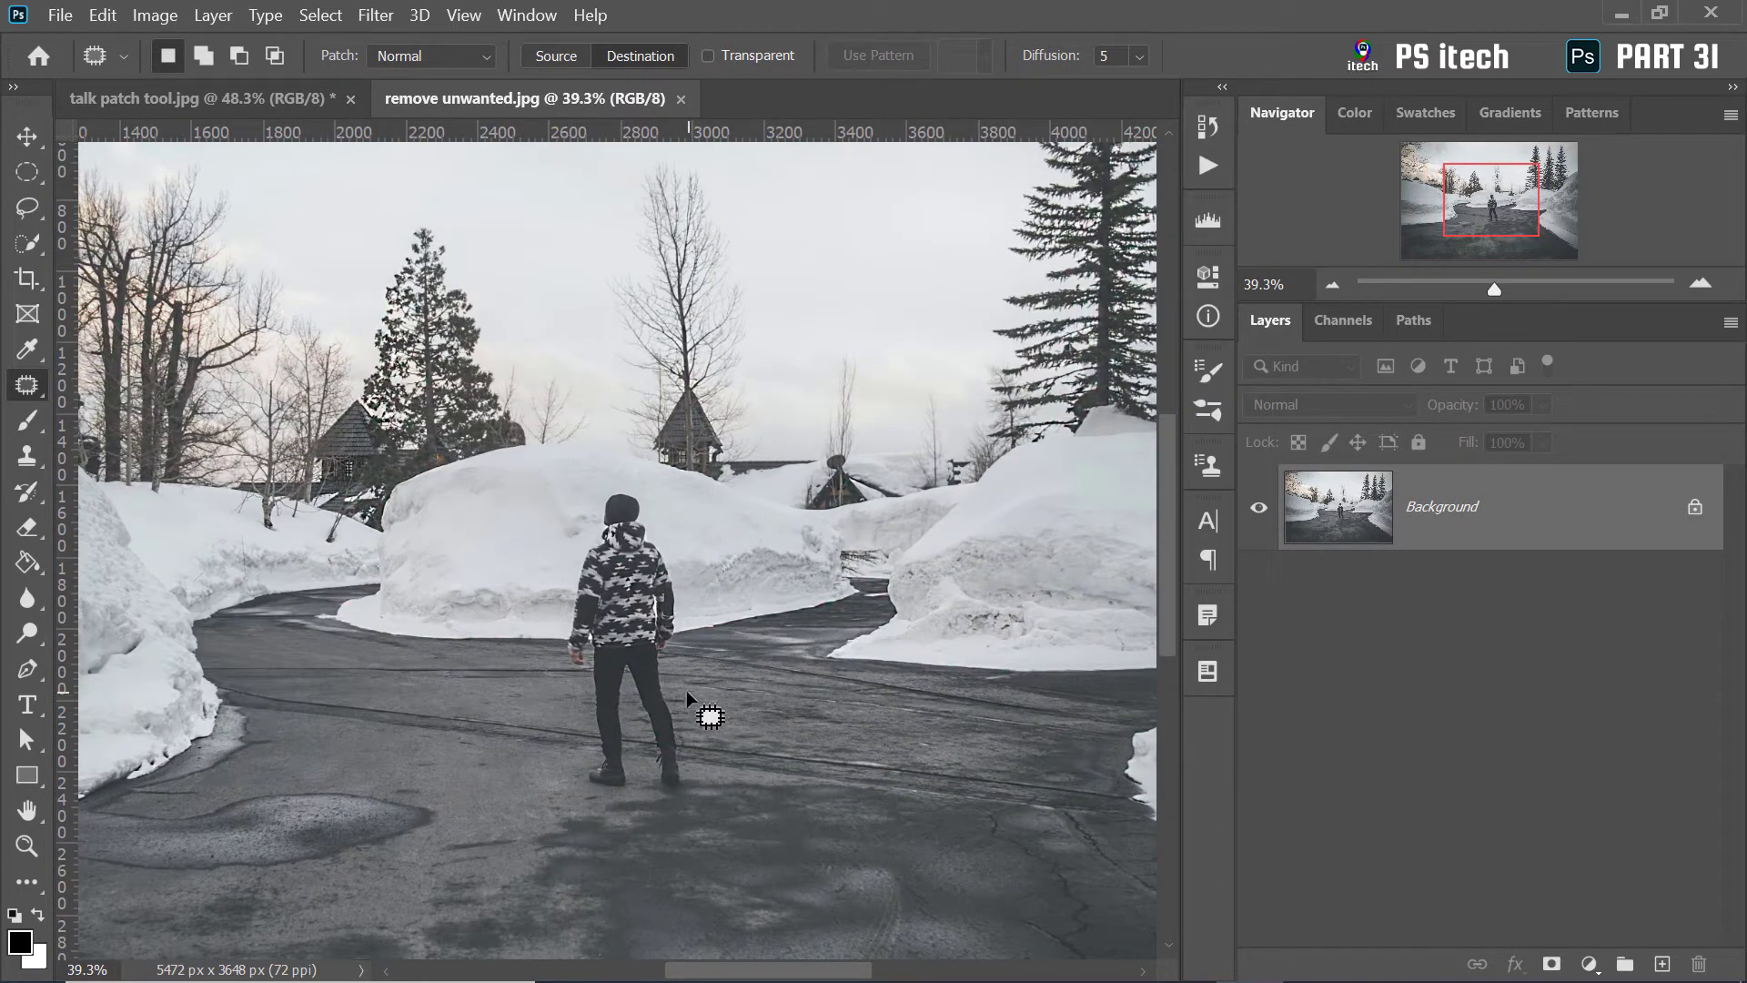
pyautogui.moveTo(693, 688)
pyautogui.mouseDown()
pyautogui.moveTo(546, 634)
pyautogui.moveTo(690, 675)
pyautogui.mouseUp()
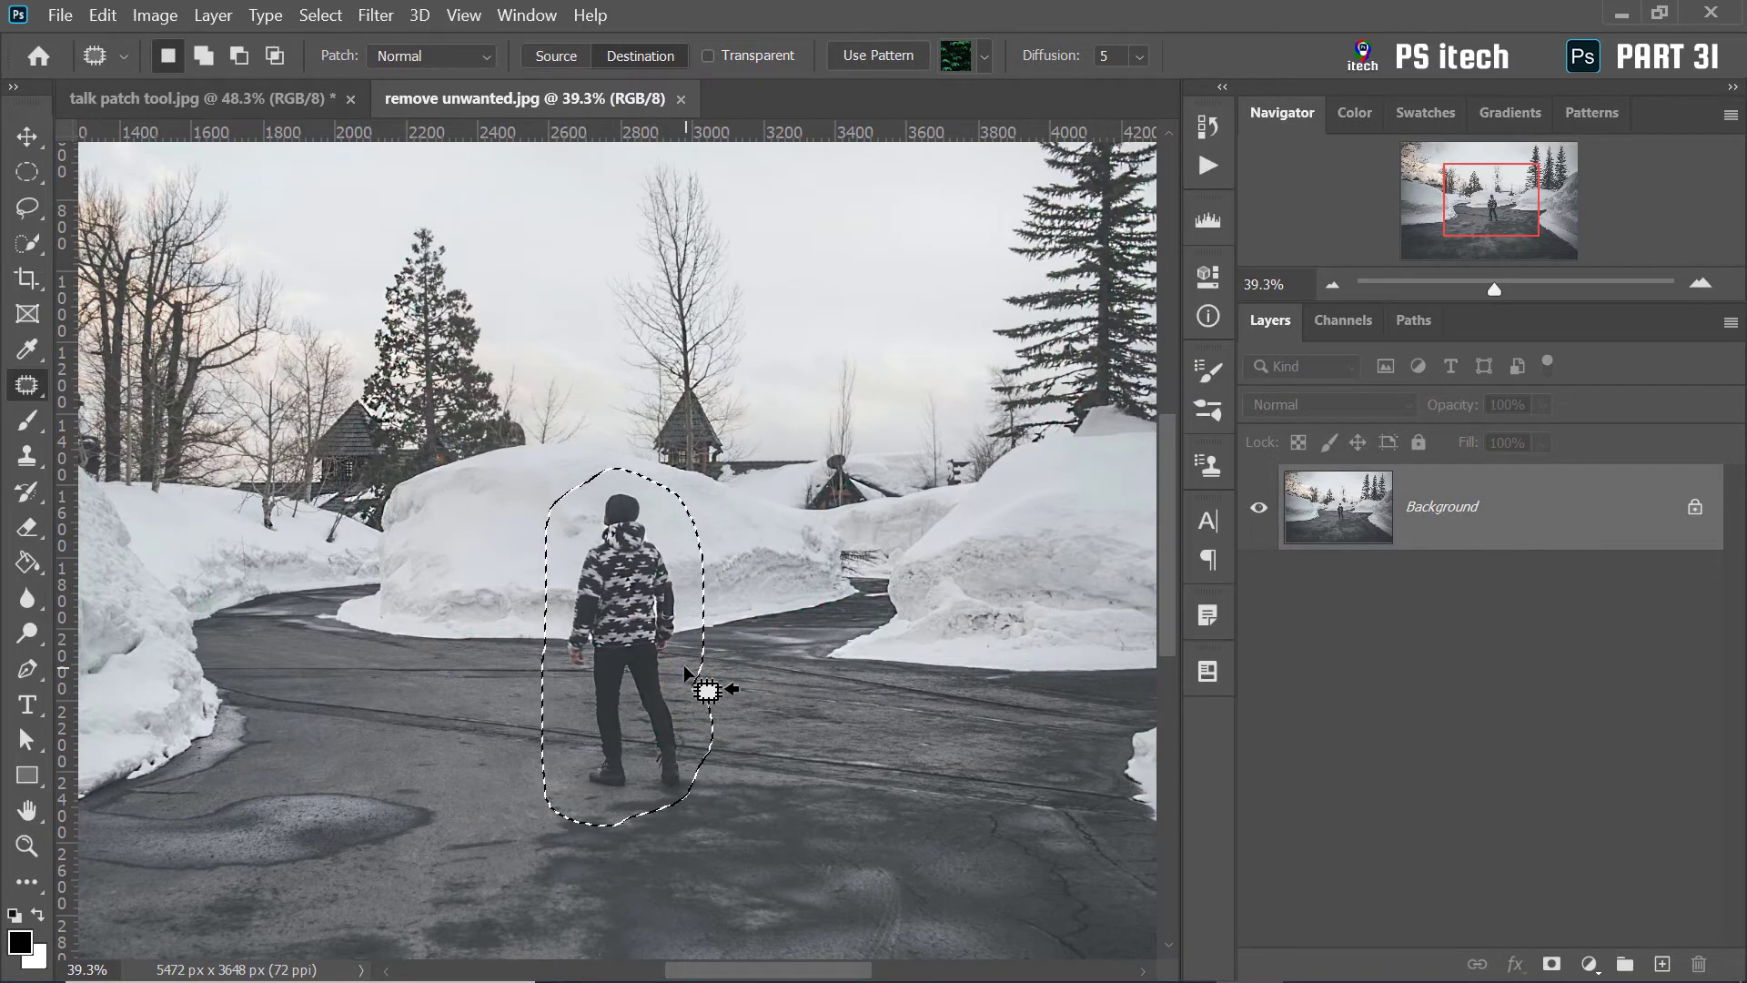
pyautogui.rightClick(489, 356)
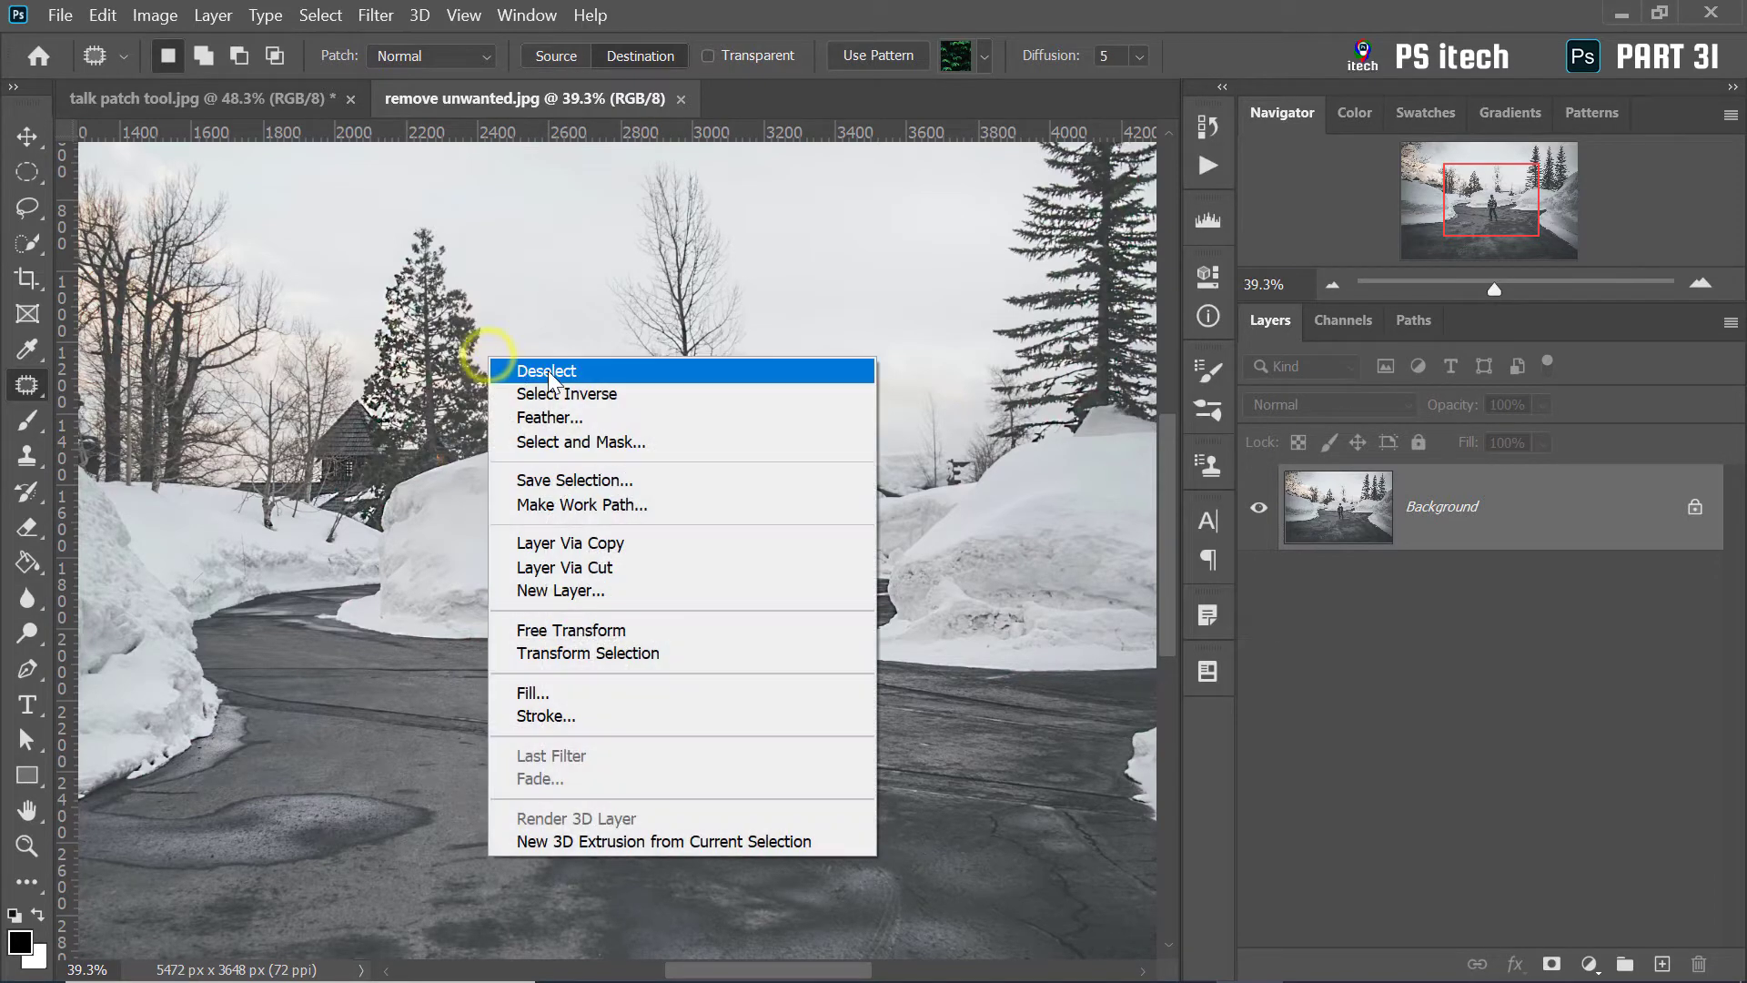
pyautogui.click(548, 370)
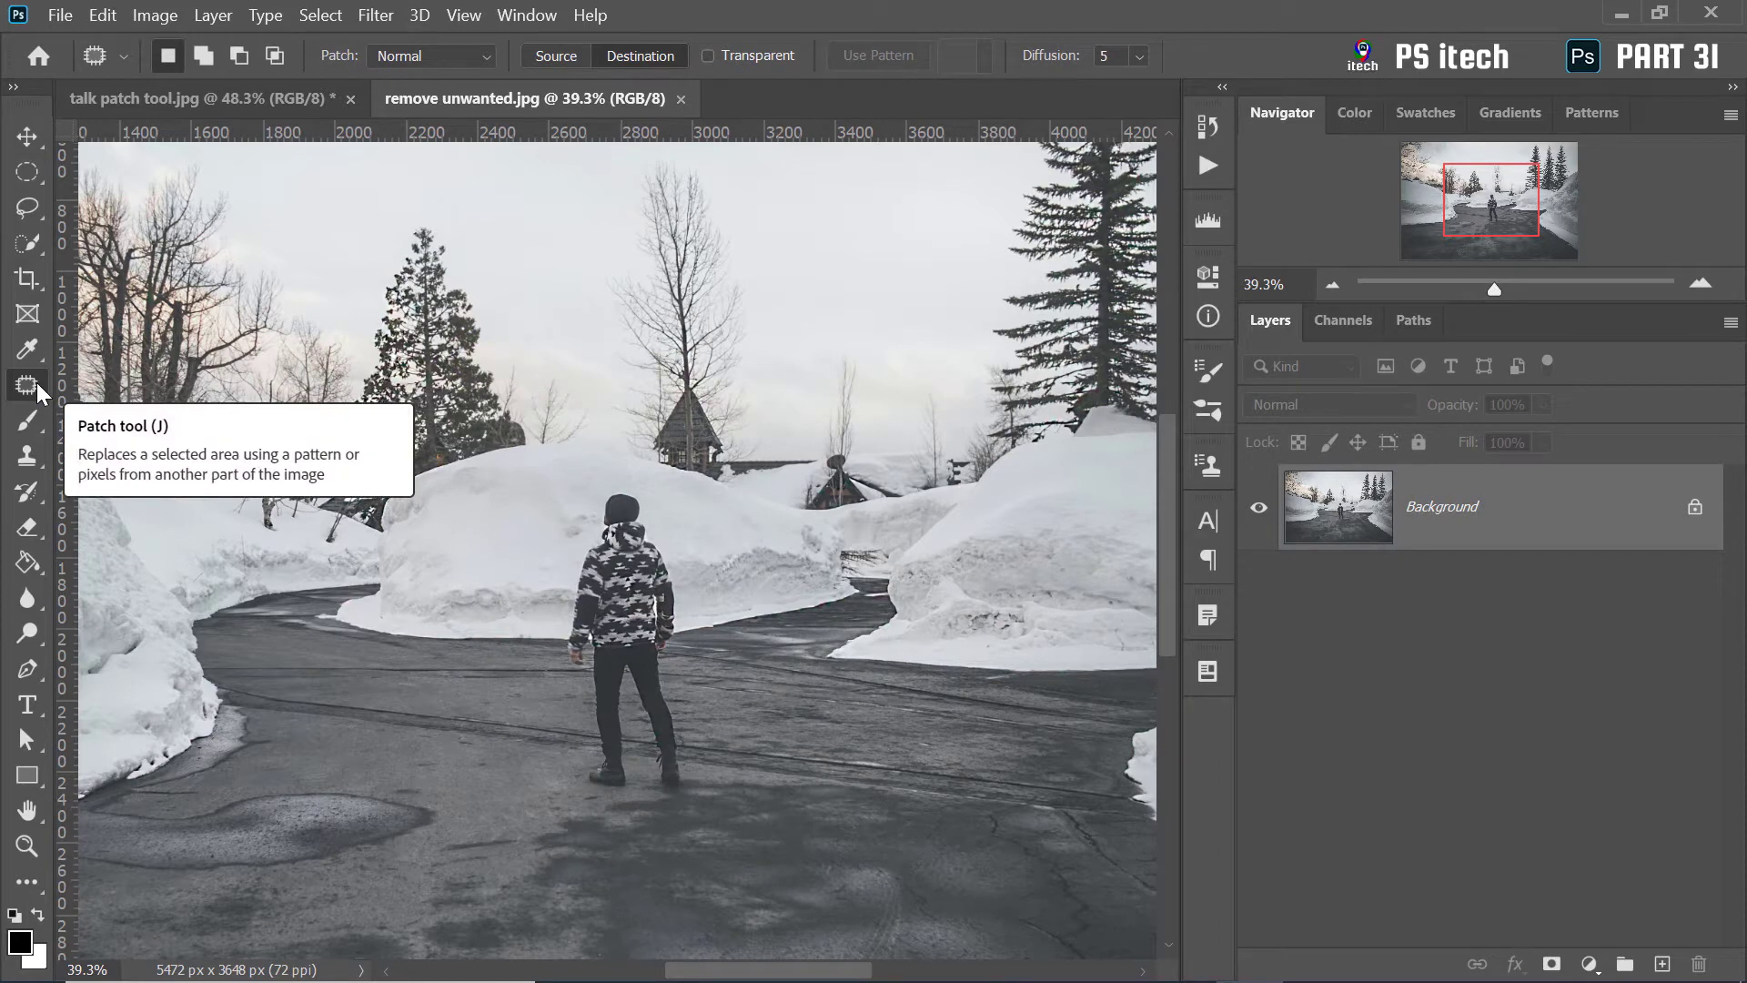
# Trace a closed Polygonal Lasso selection tightly around the person's body
pyautogui.click(33, 209)
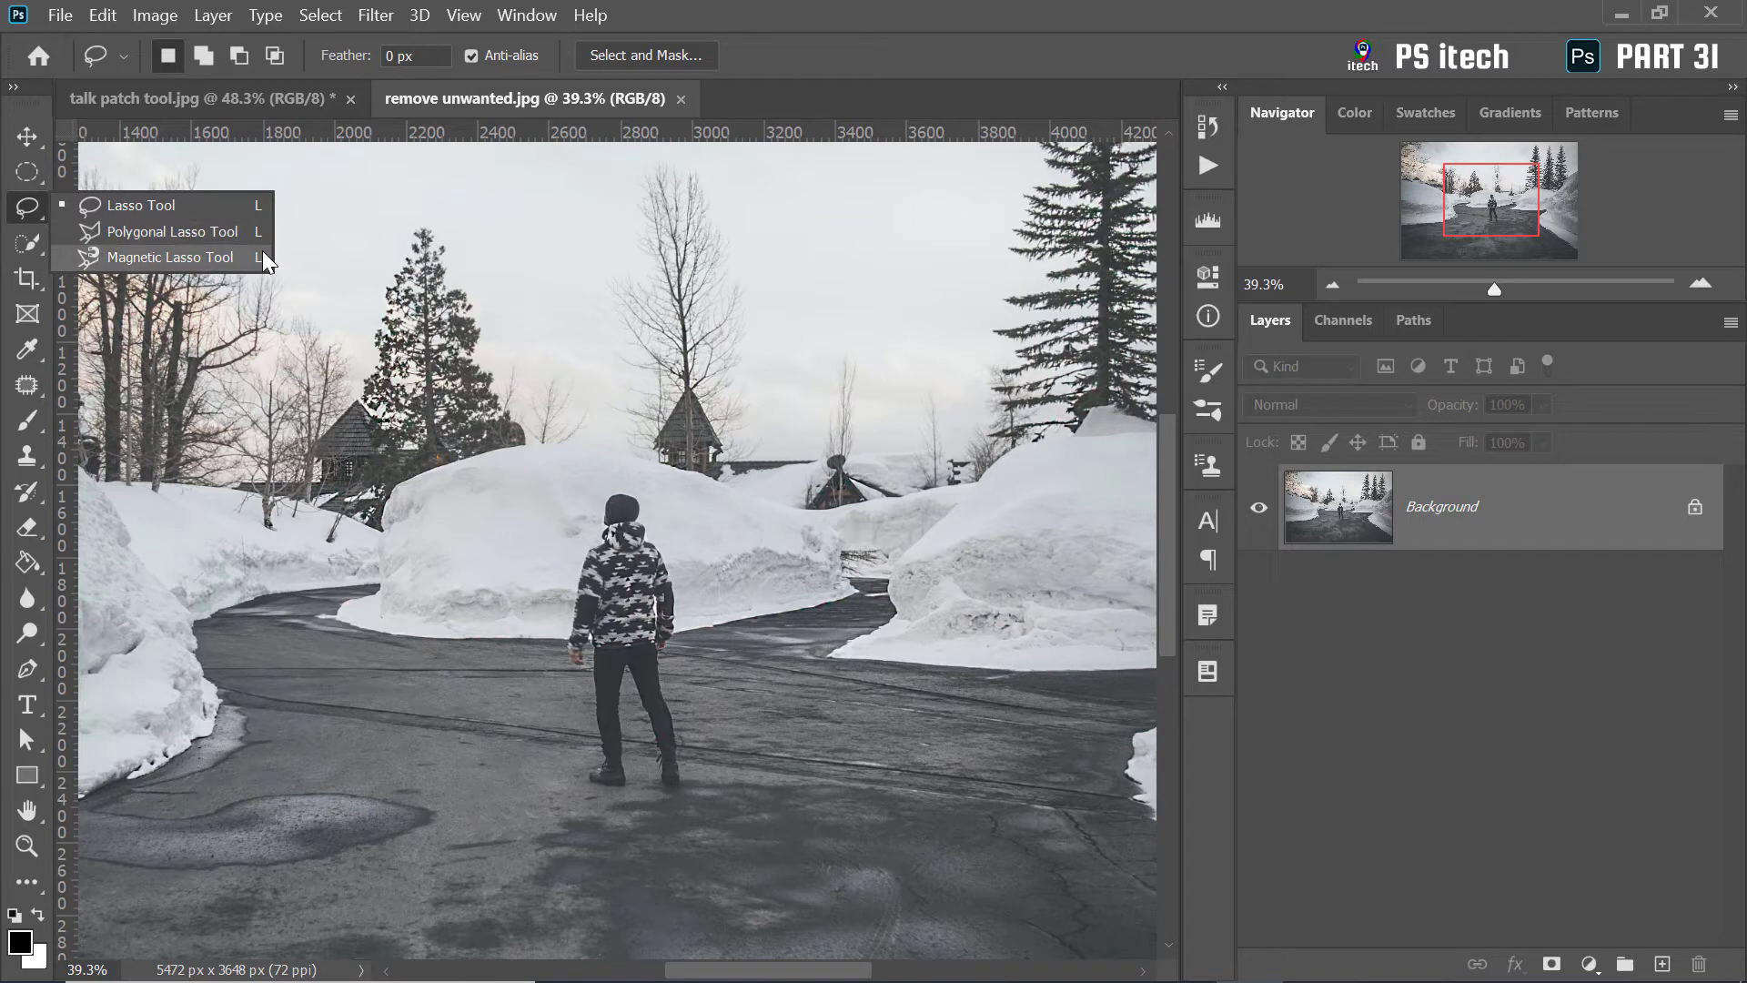
pyautogui.click(227, 231)
pyautogui.click(29, 207)
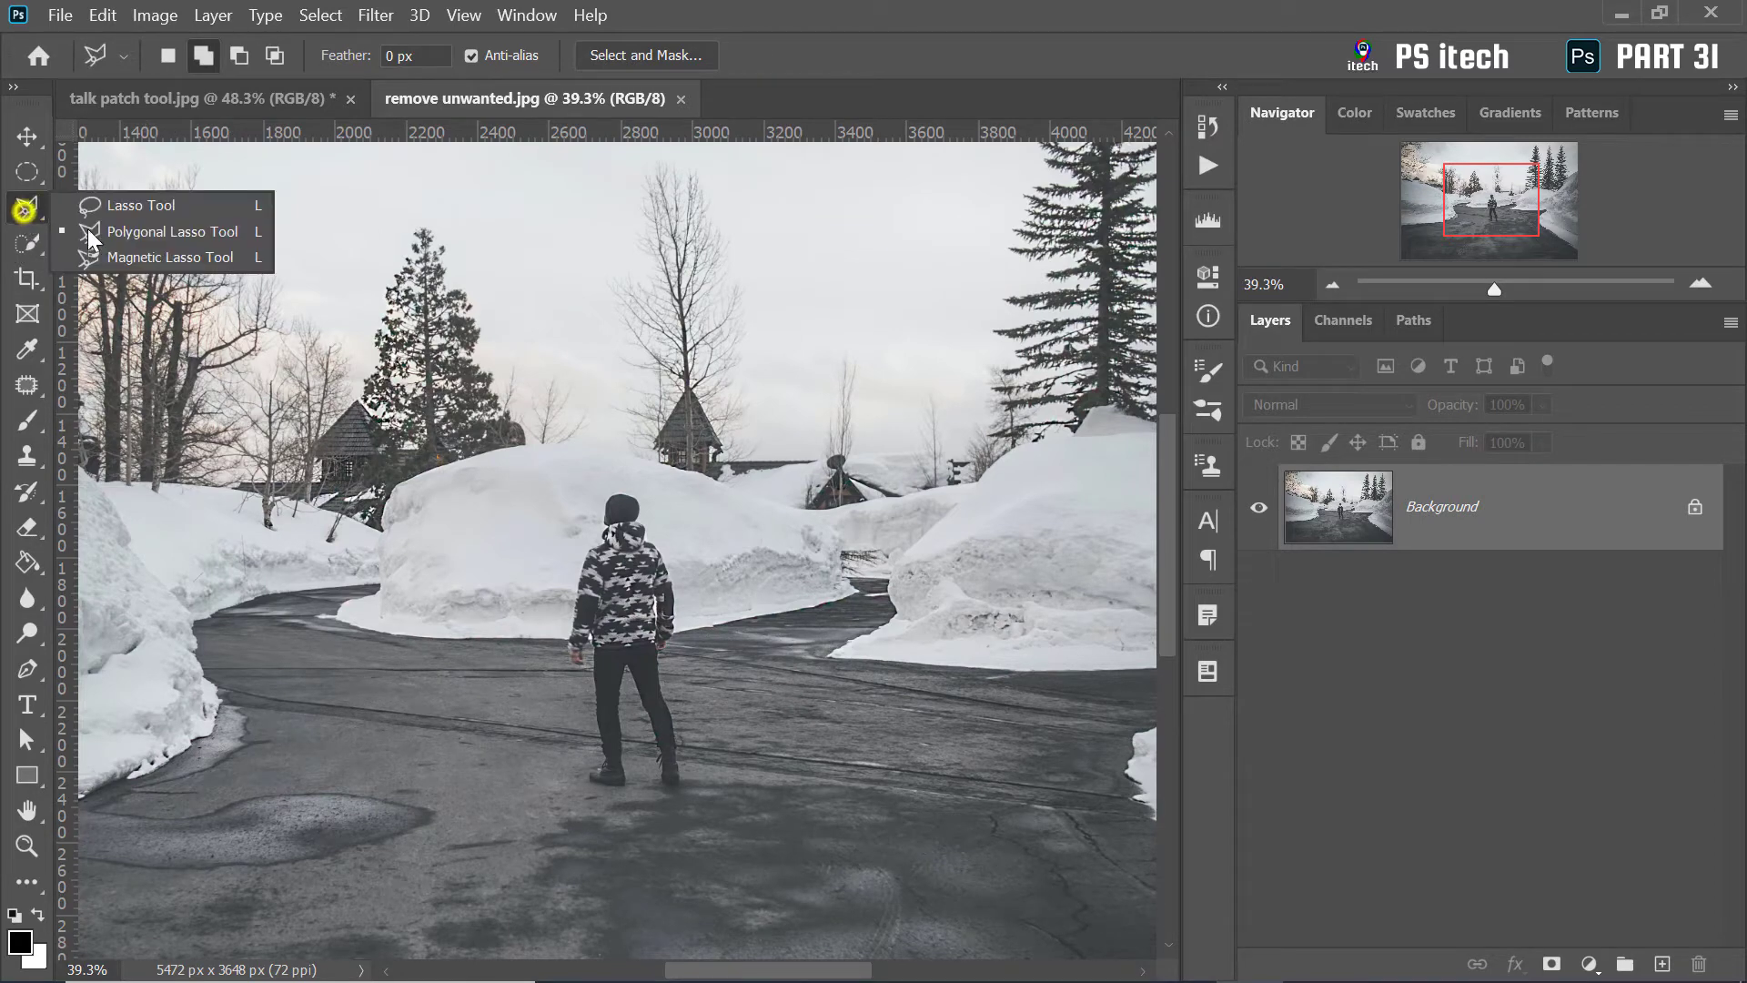
pyautogui.click(149, 237)
pyautogui.click(608, 481)
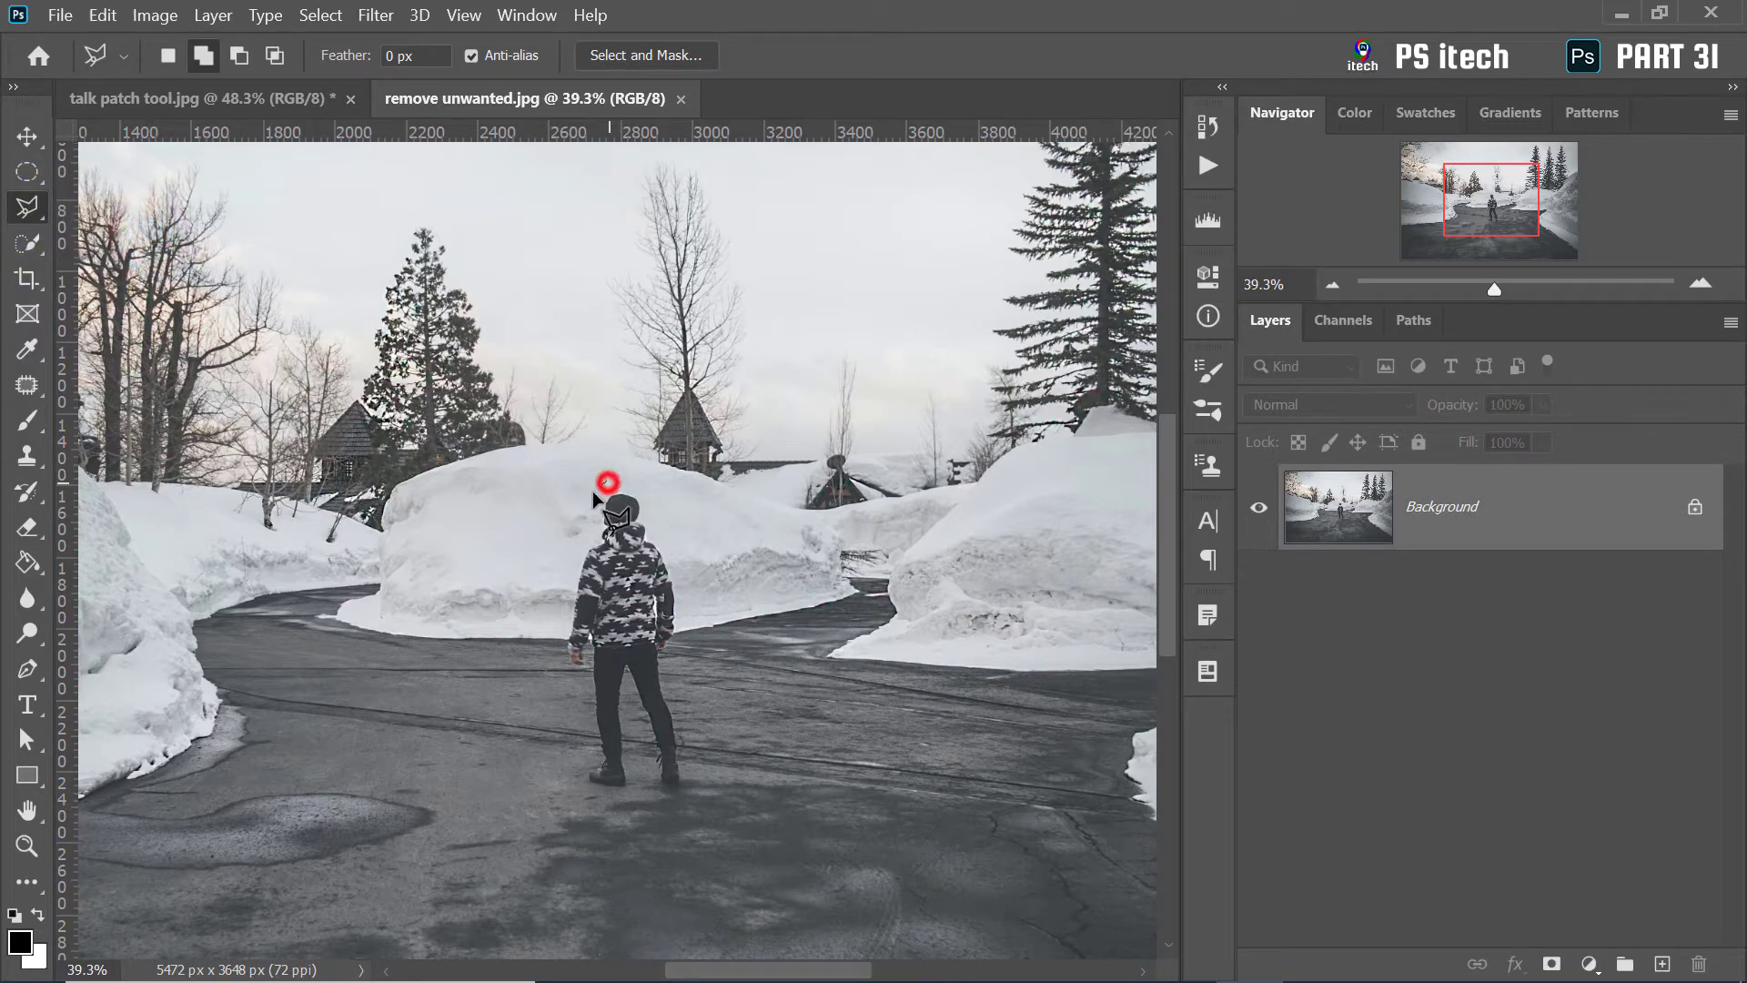
pyautogui.click(565, 550)
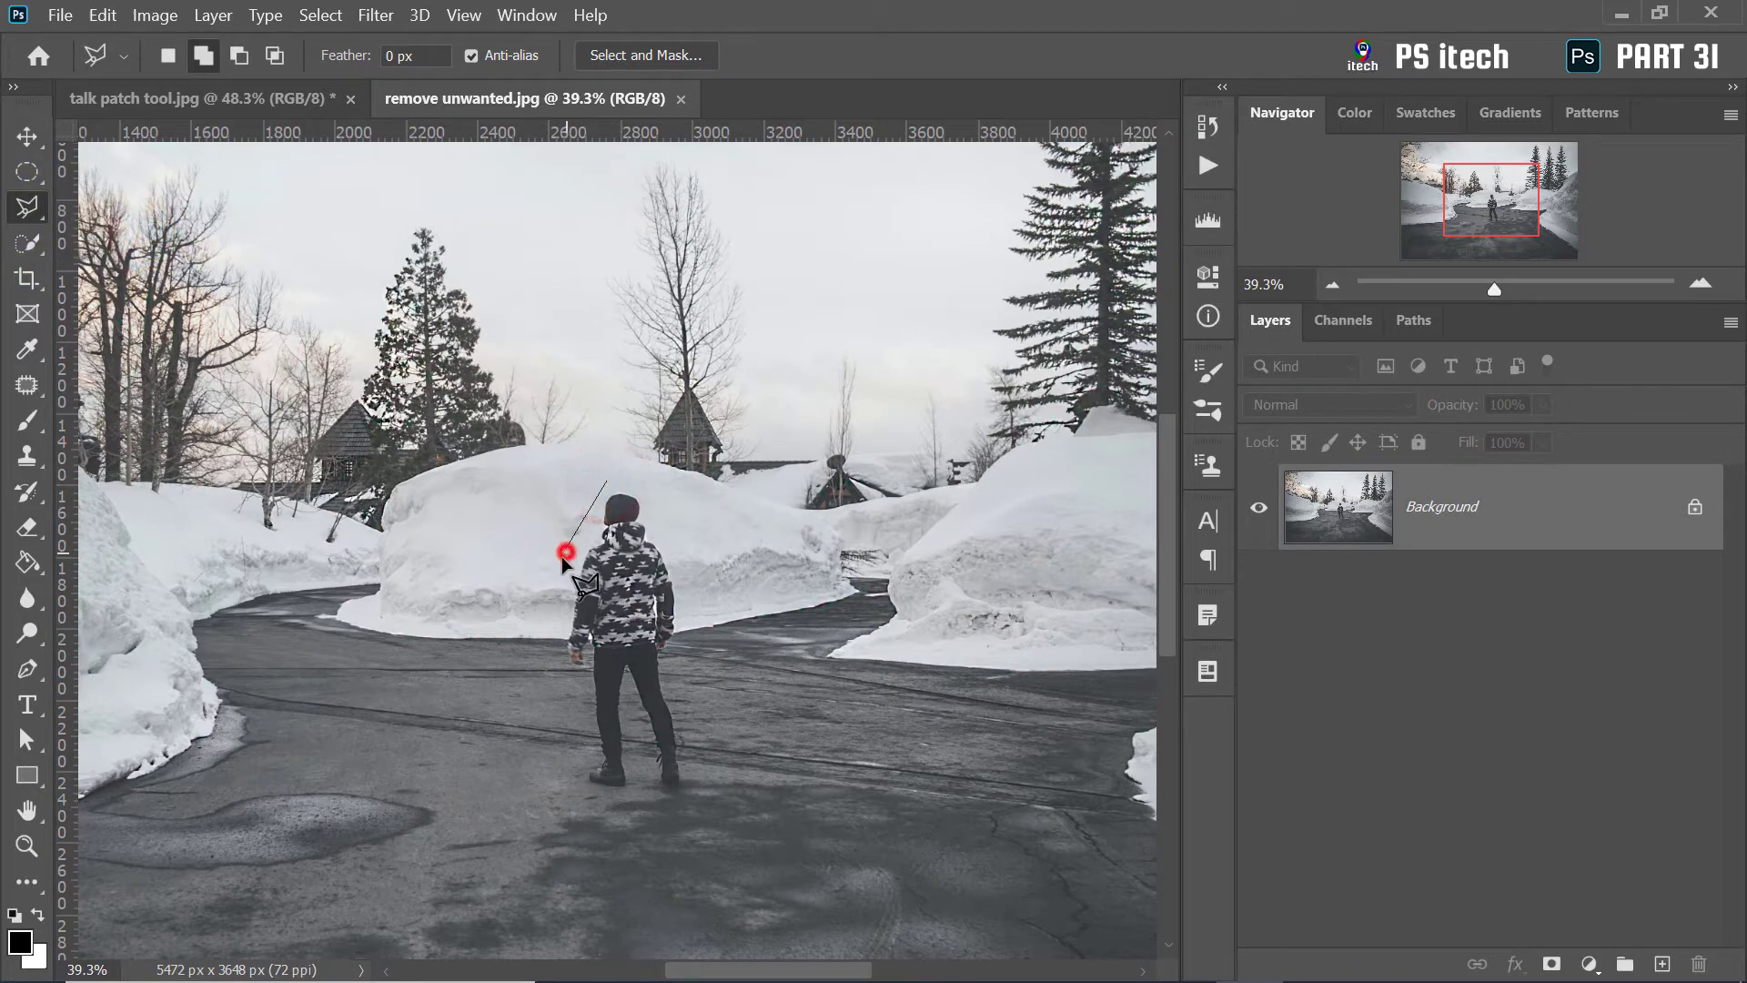
pyautogui.click(553, 635)
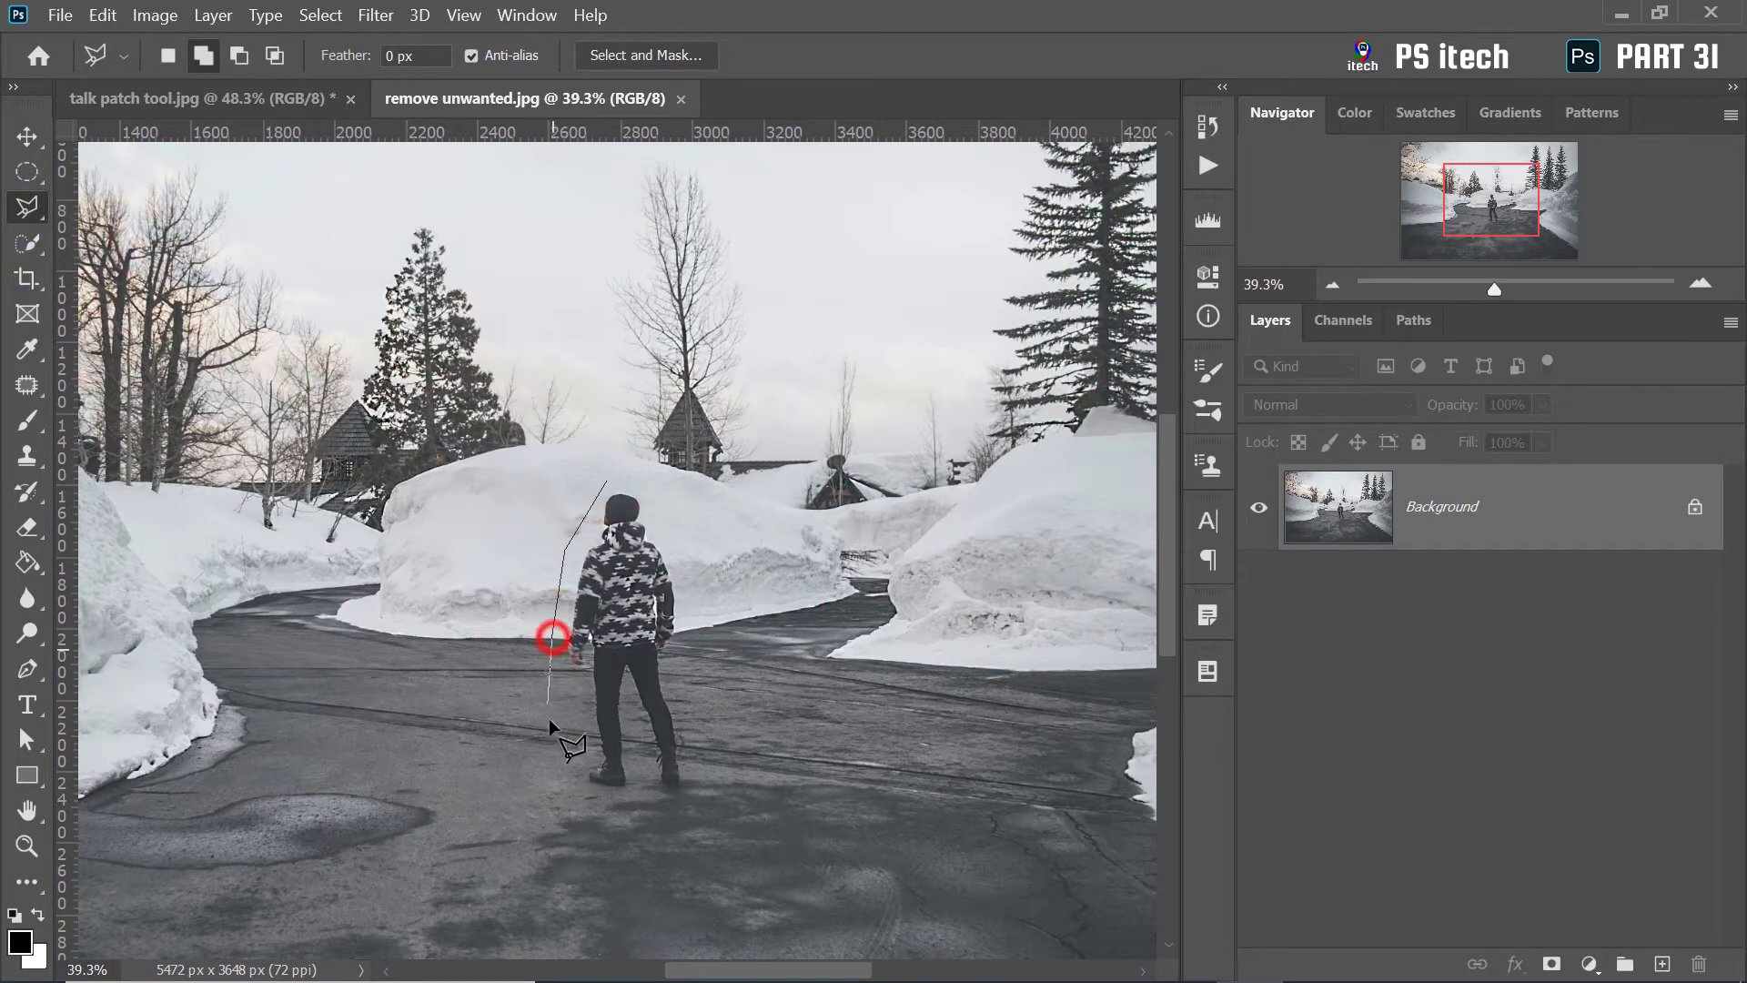
pyautogui.click(599, 801)
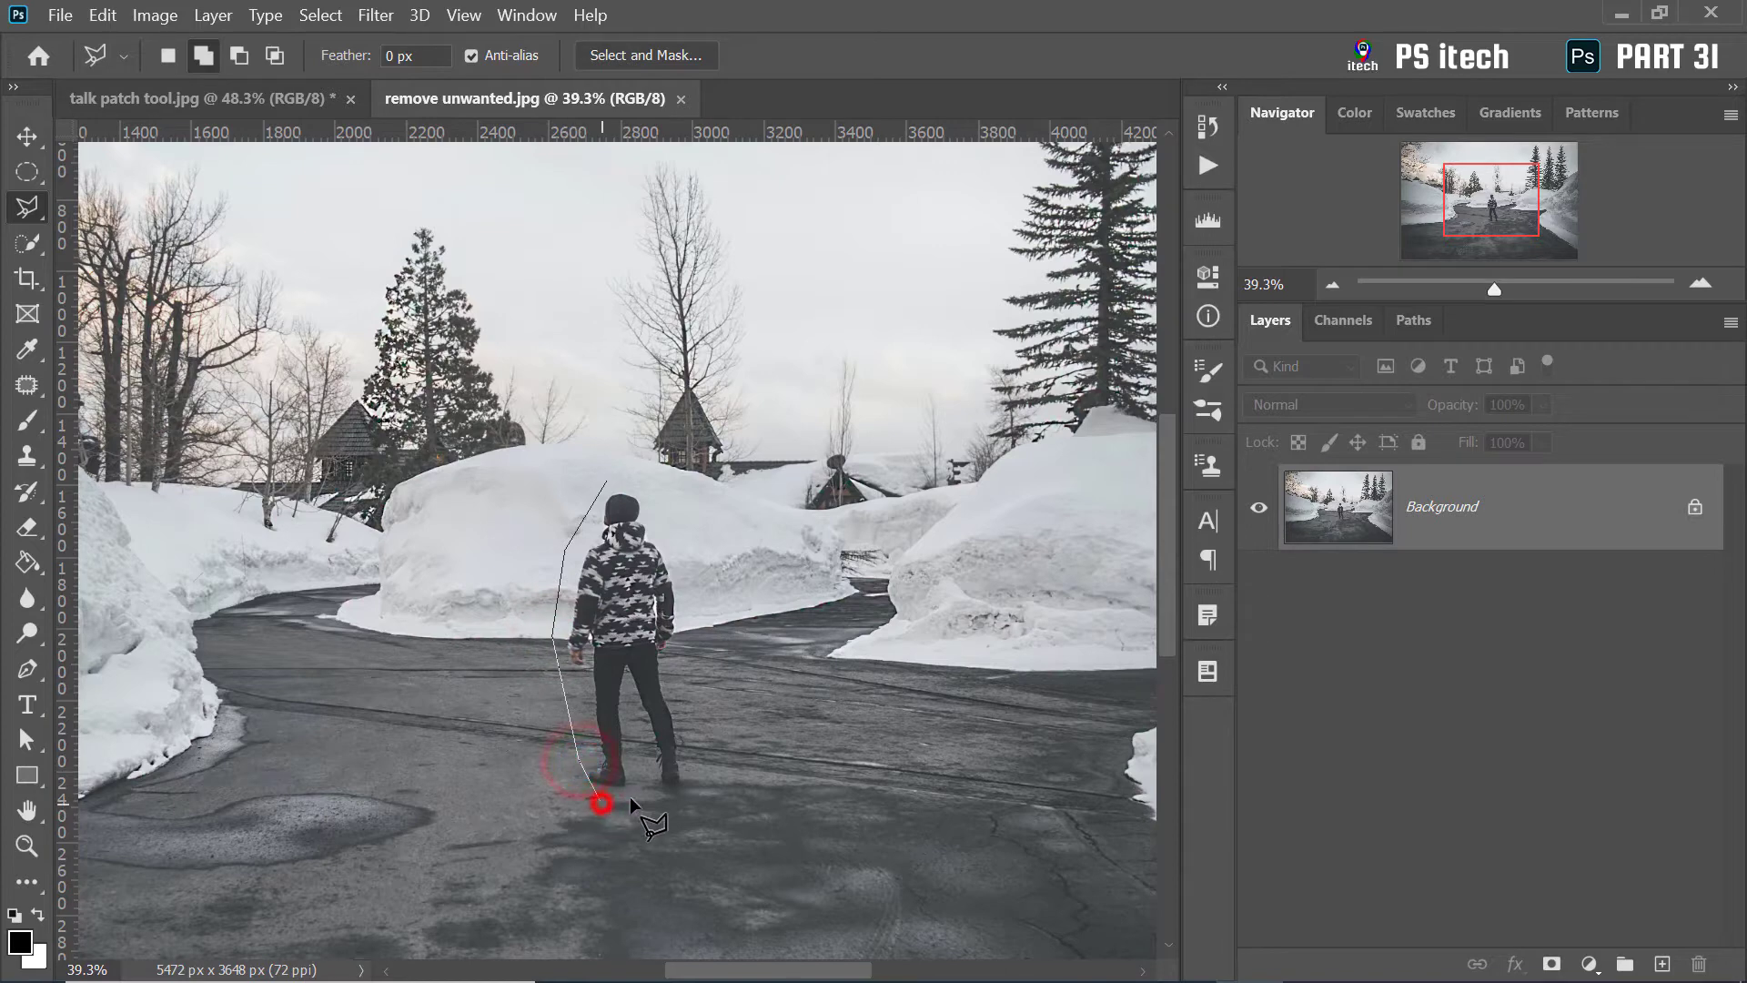
pyautogui.click(693, 736)
pyautogui.click(674, 660)
pyautogui.click(685, 608)
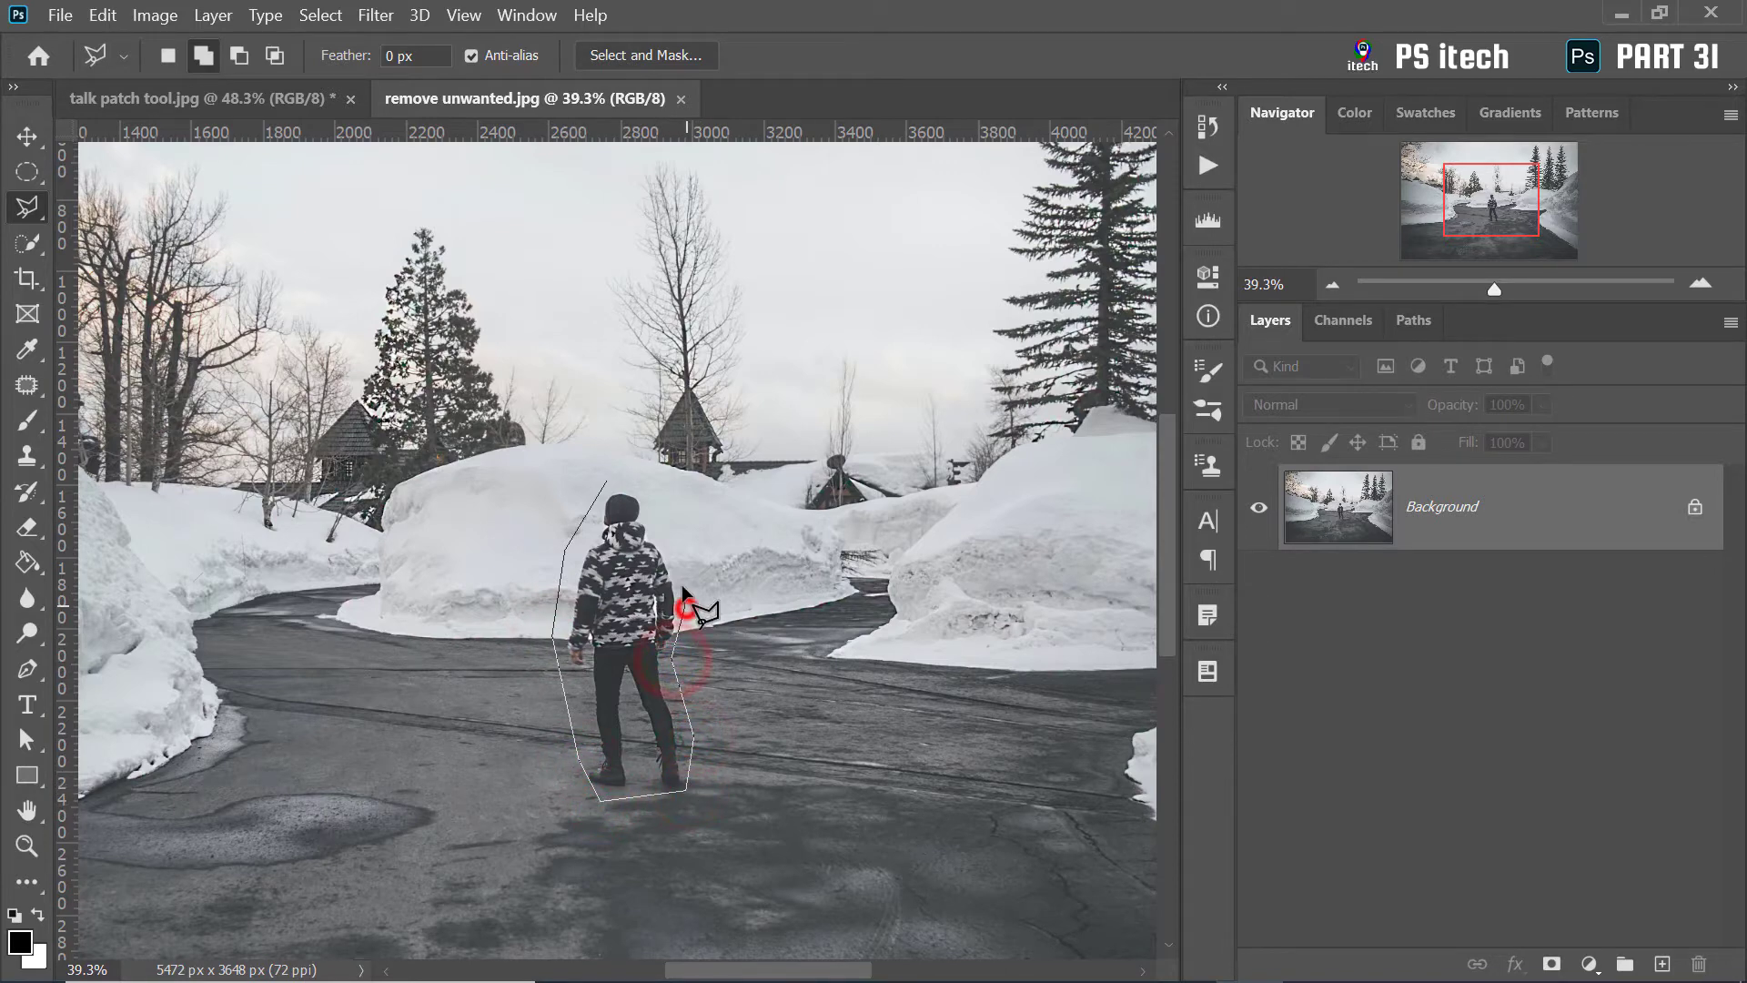
pyautogui.click(662, 506)
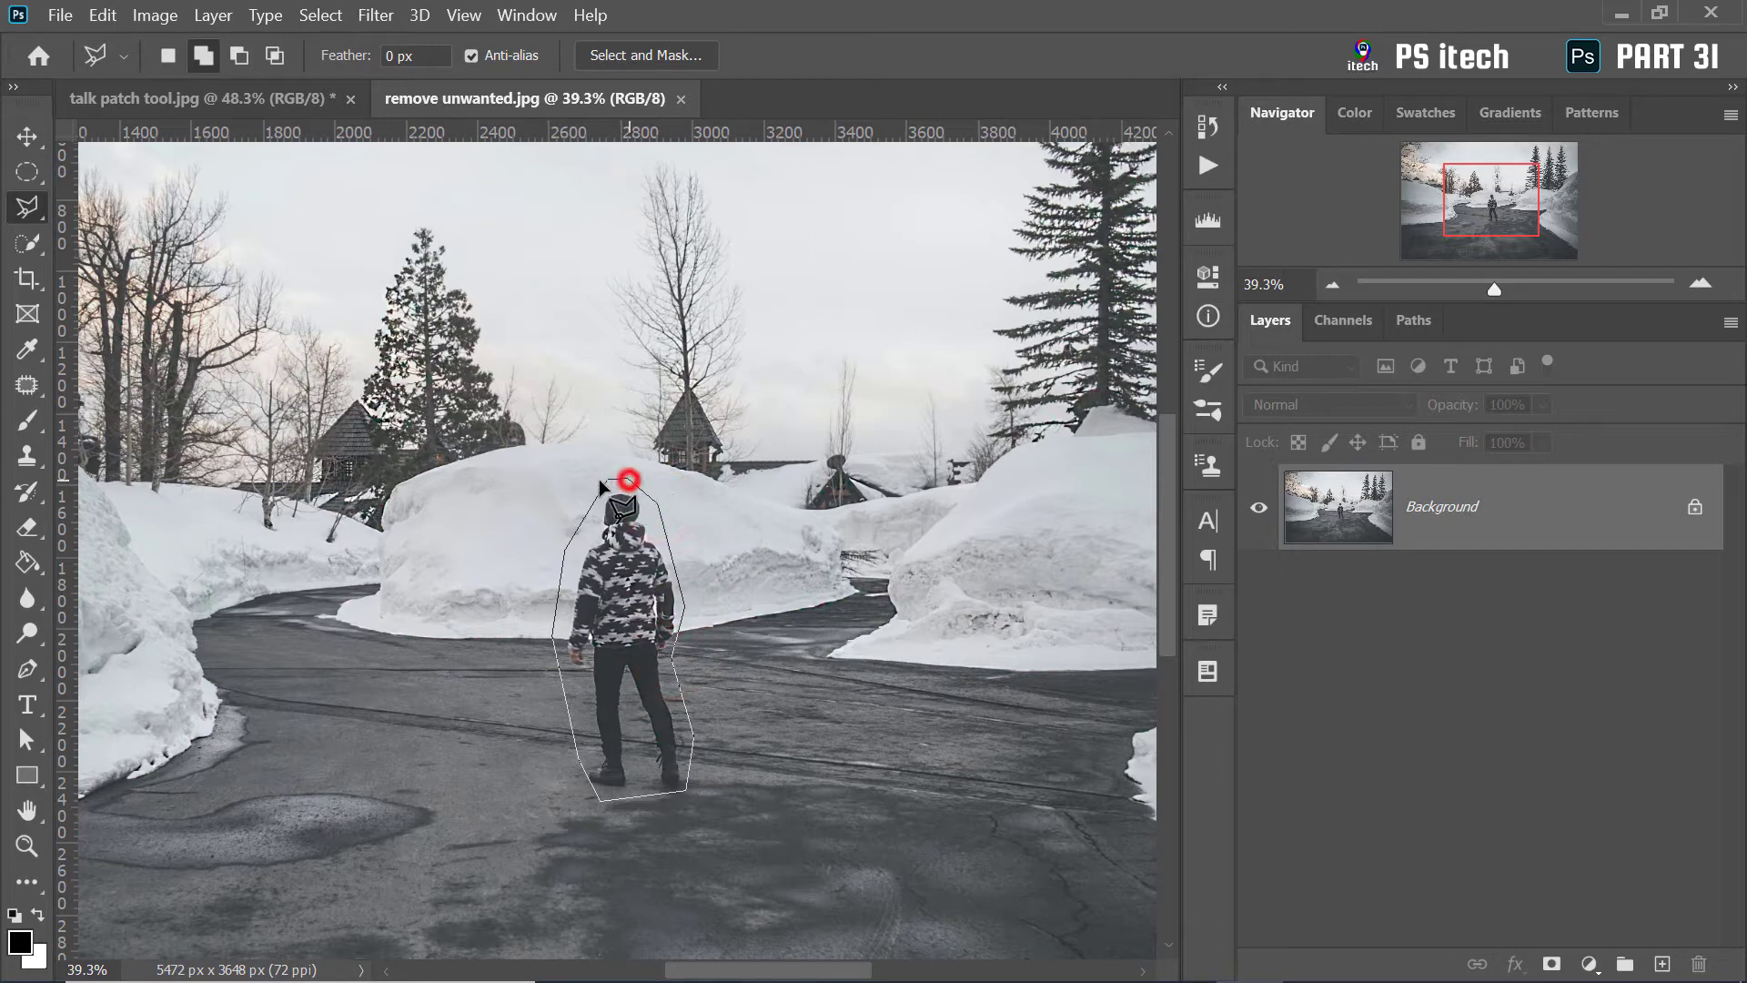
pyautogui.click(606, 481)
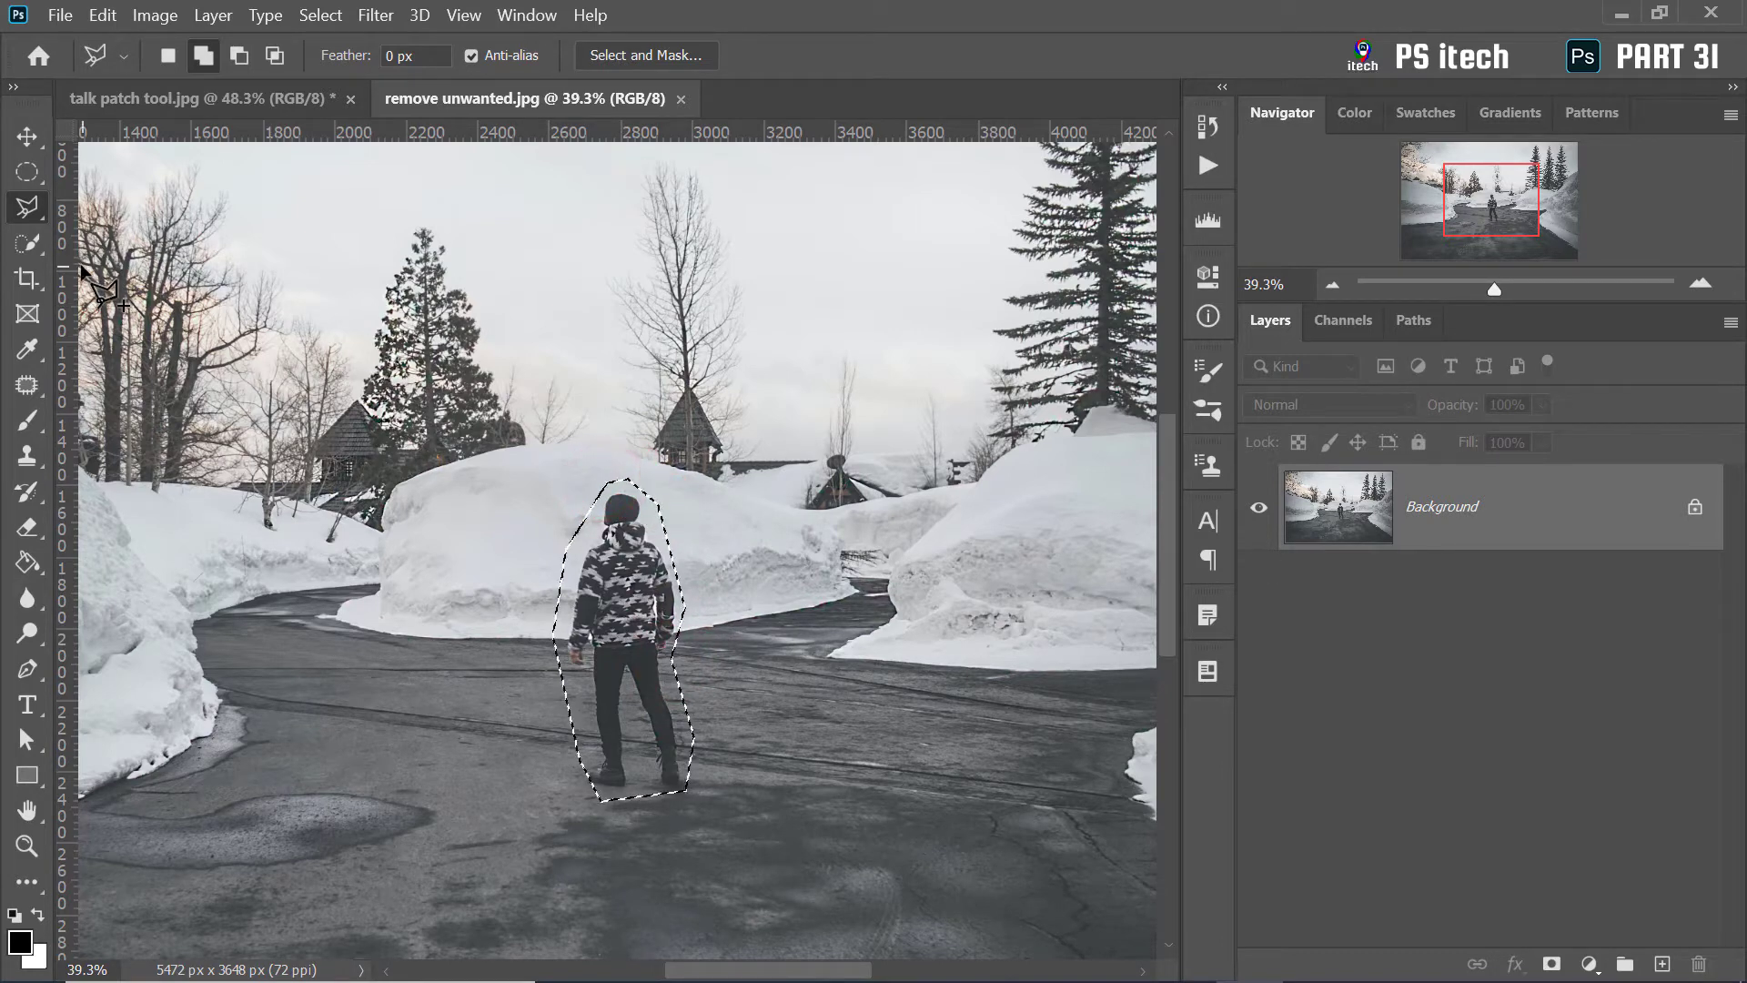
# With the Patch Tool, drag a copy of the person slightly left on the road
pyautogui.click(32, 388)
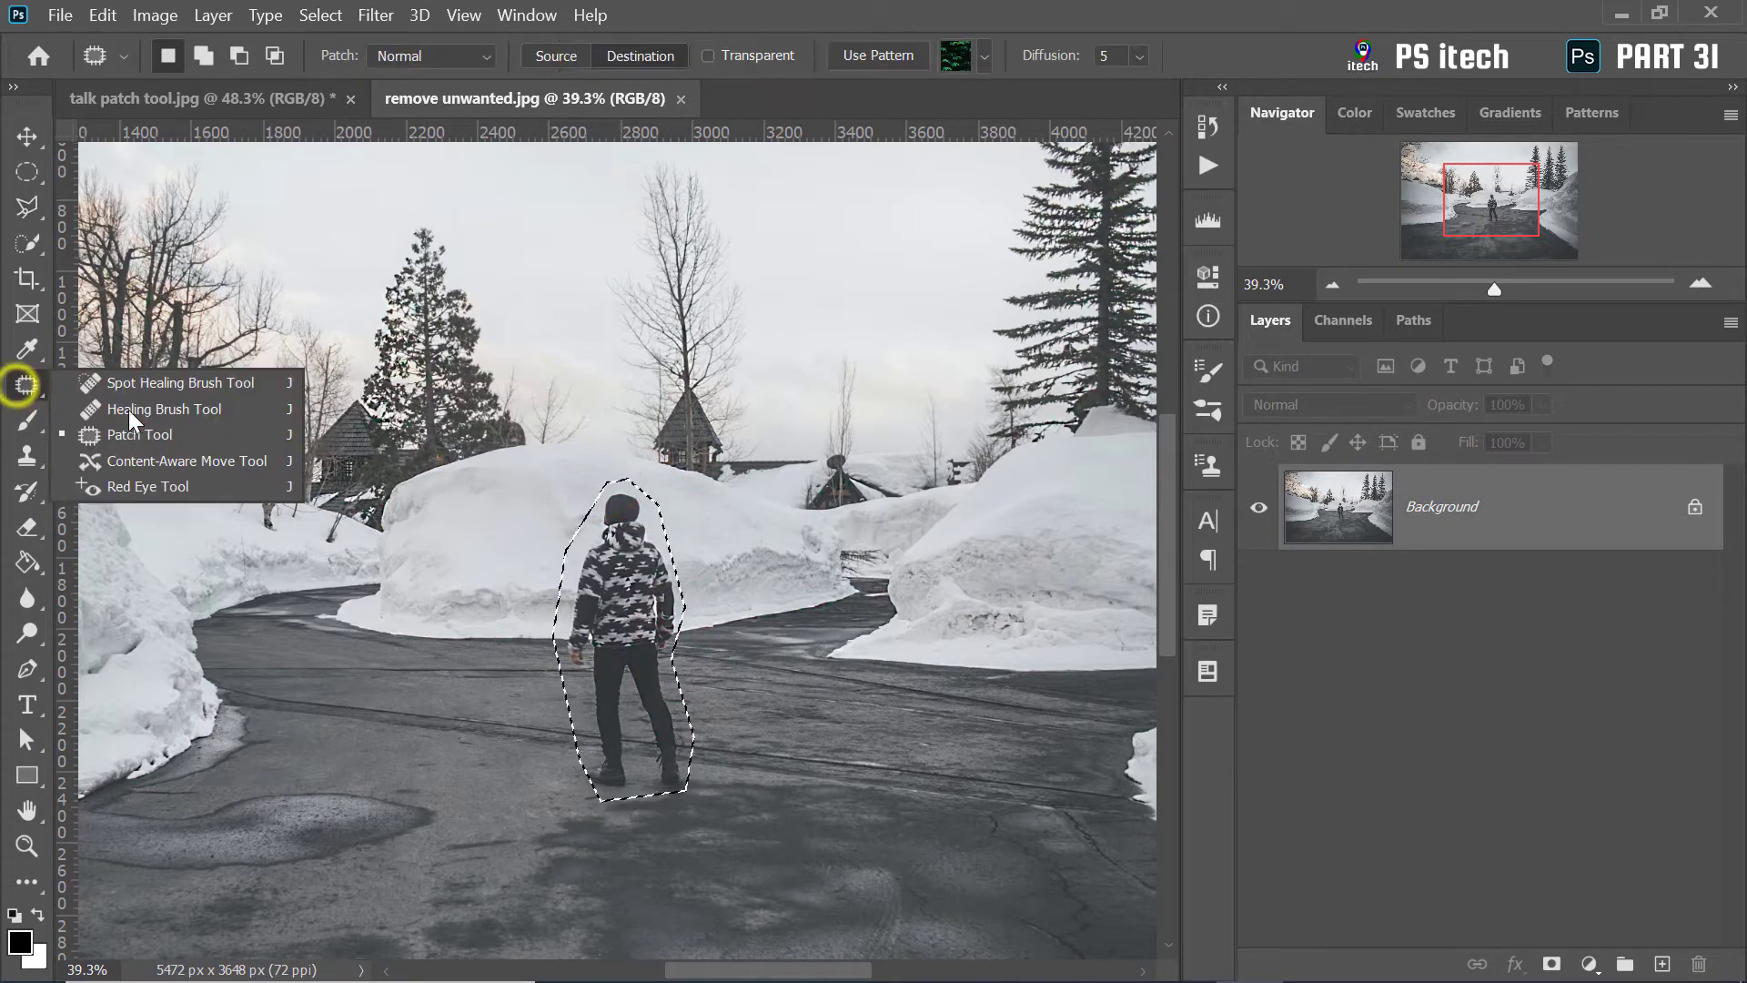
pyautogui.press('j')
pyautogui.click(271, 440)
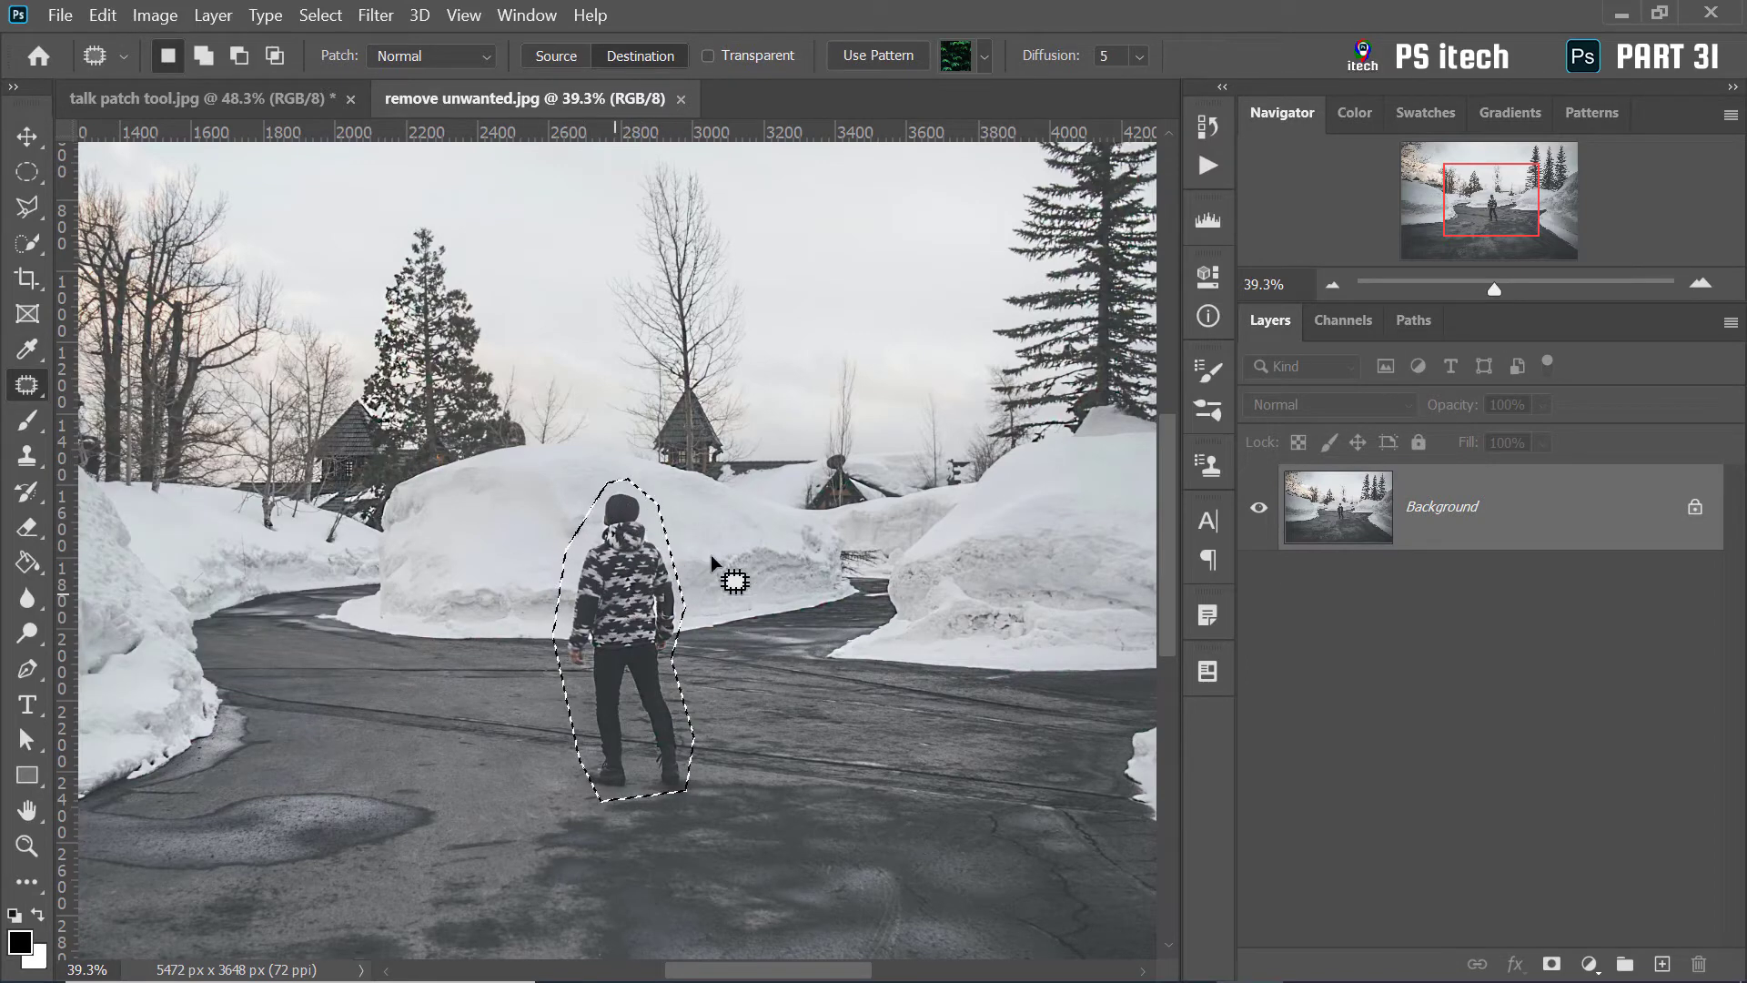
pyautogui.moveTo(609, 609); pyautogui.dragTo(489, 608)
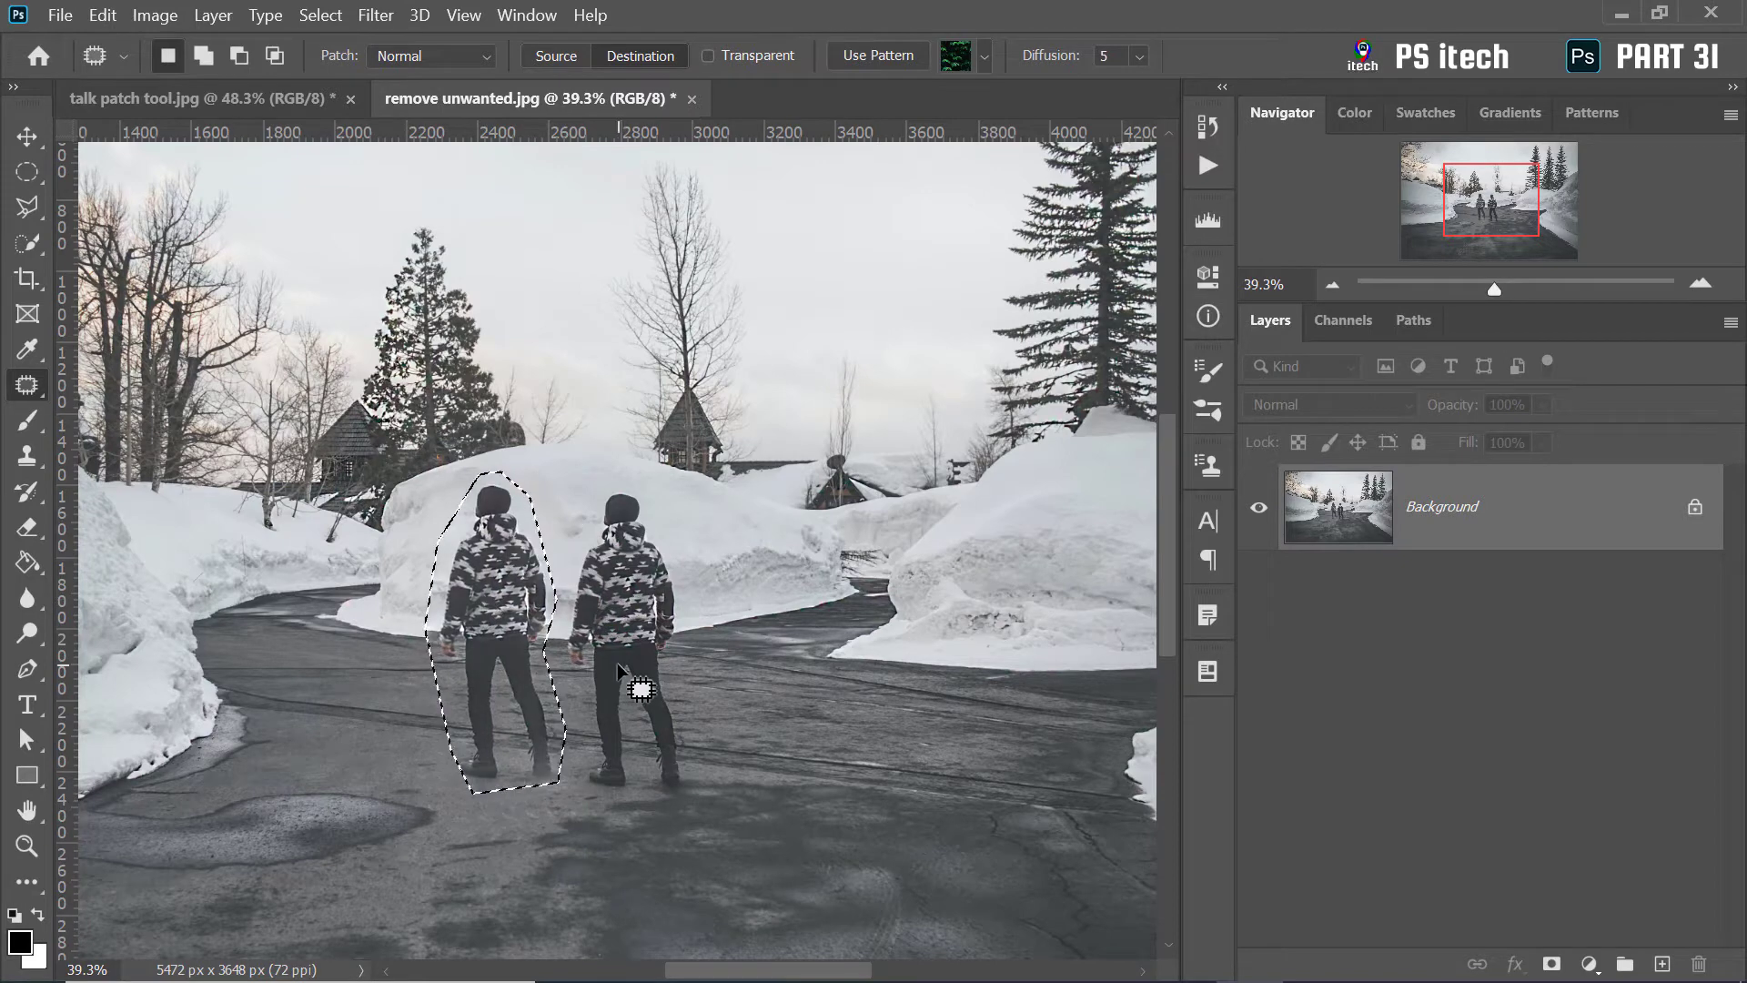
# Undo the copy, set Patch to Source, and fill the person's area with nearby road
pyautogui.hotkey('ctrl', 'z')
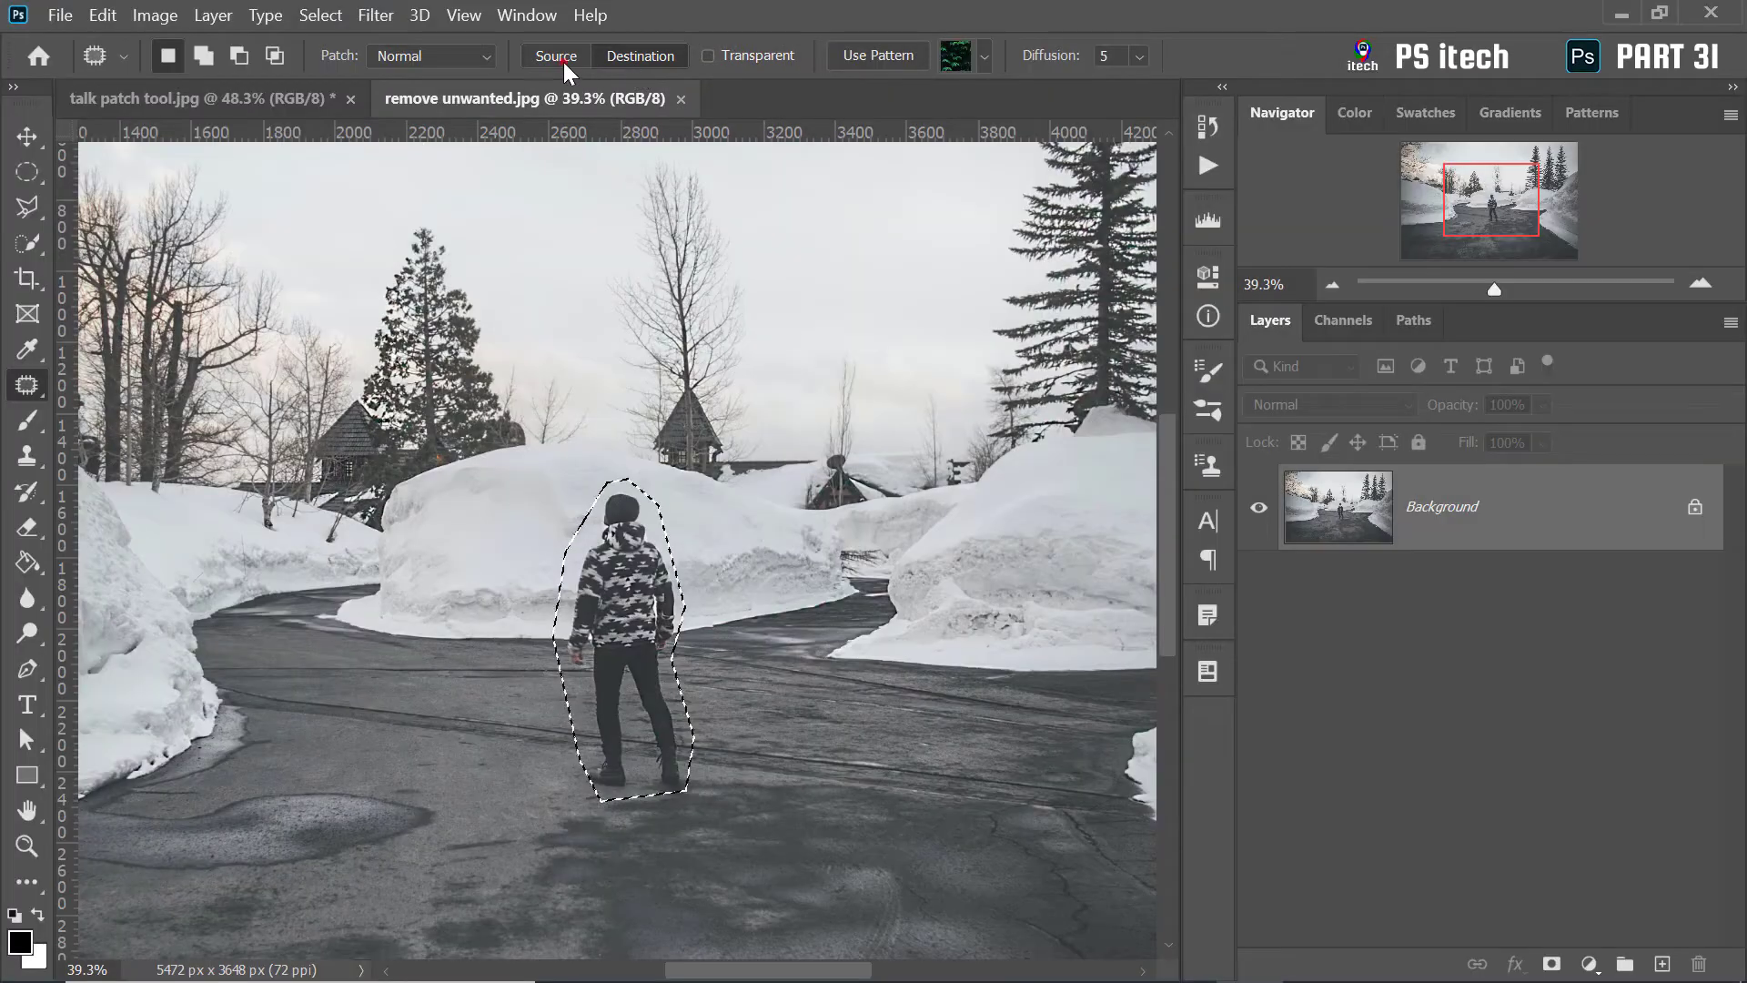
pyautogui.click(563, 58)
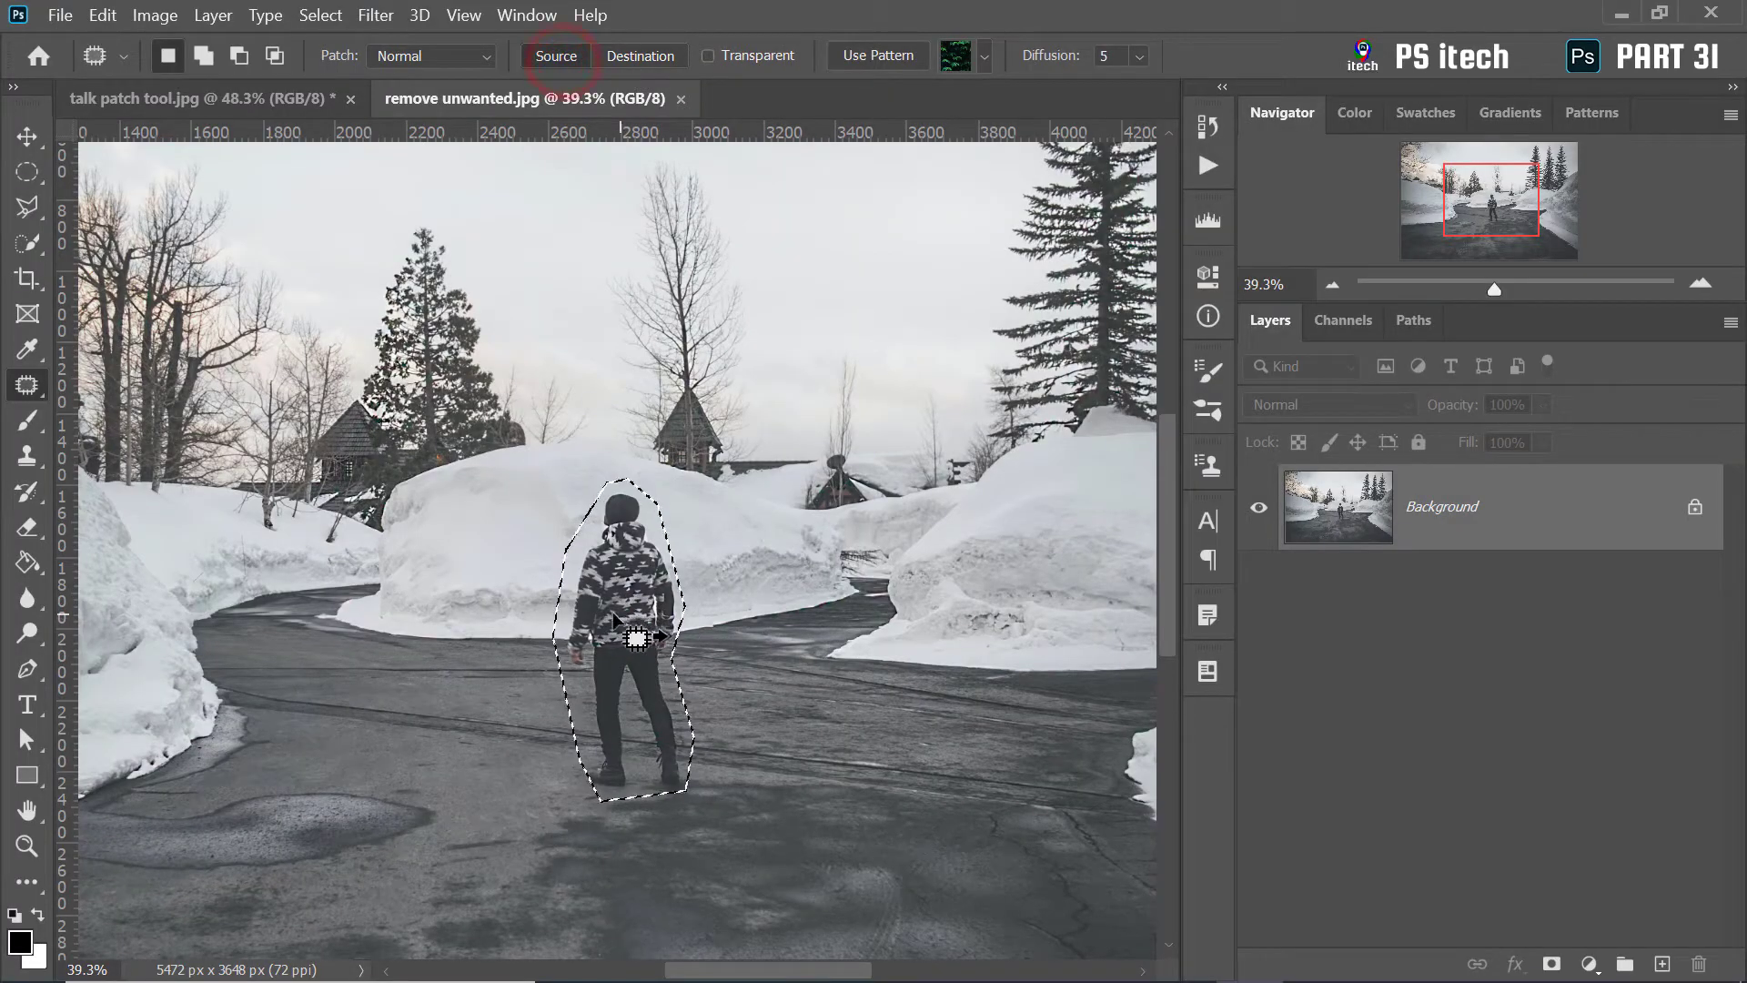
pyautogui.moveTo(606, 612); pyautogui.dragTo(473, 622)
pyautogui.hotkey('ctrl', 'd')
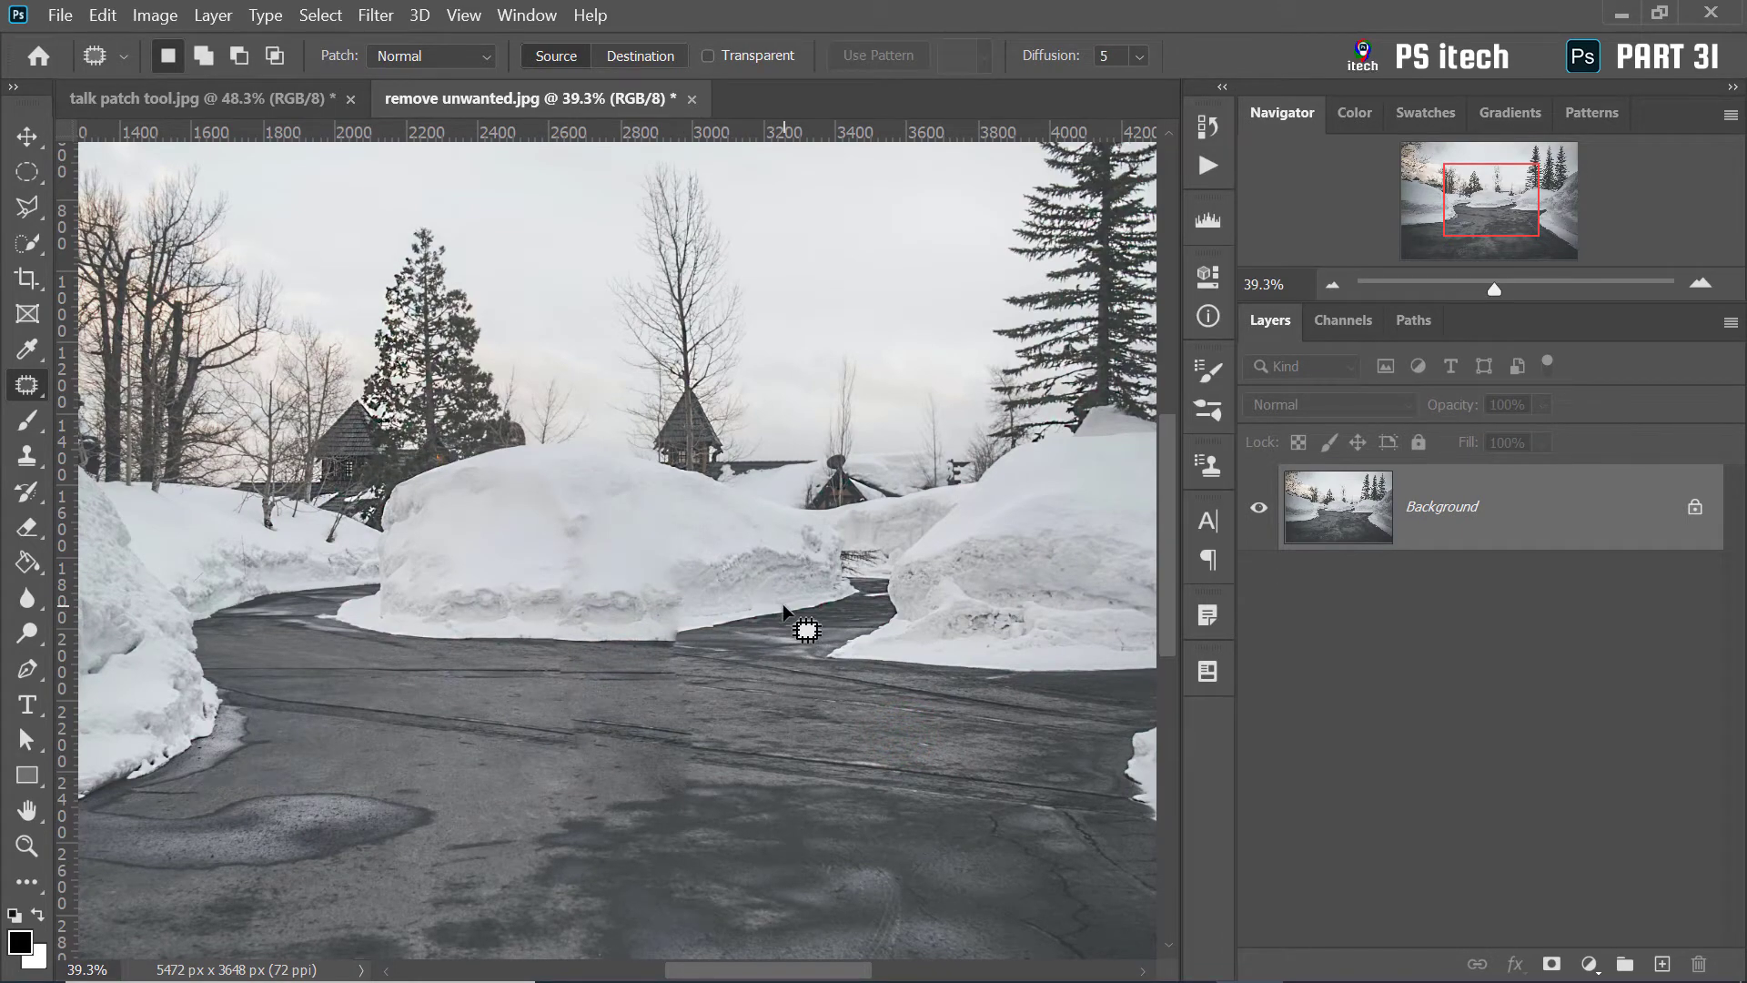
# Patch the leftover smudge at the snowbank edge and zoom out to the whole road photo
pyautogui.scroll(3, 784, 610)
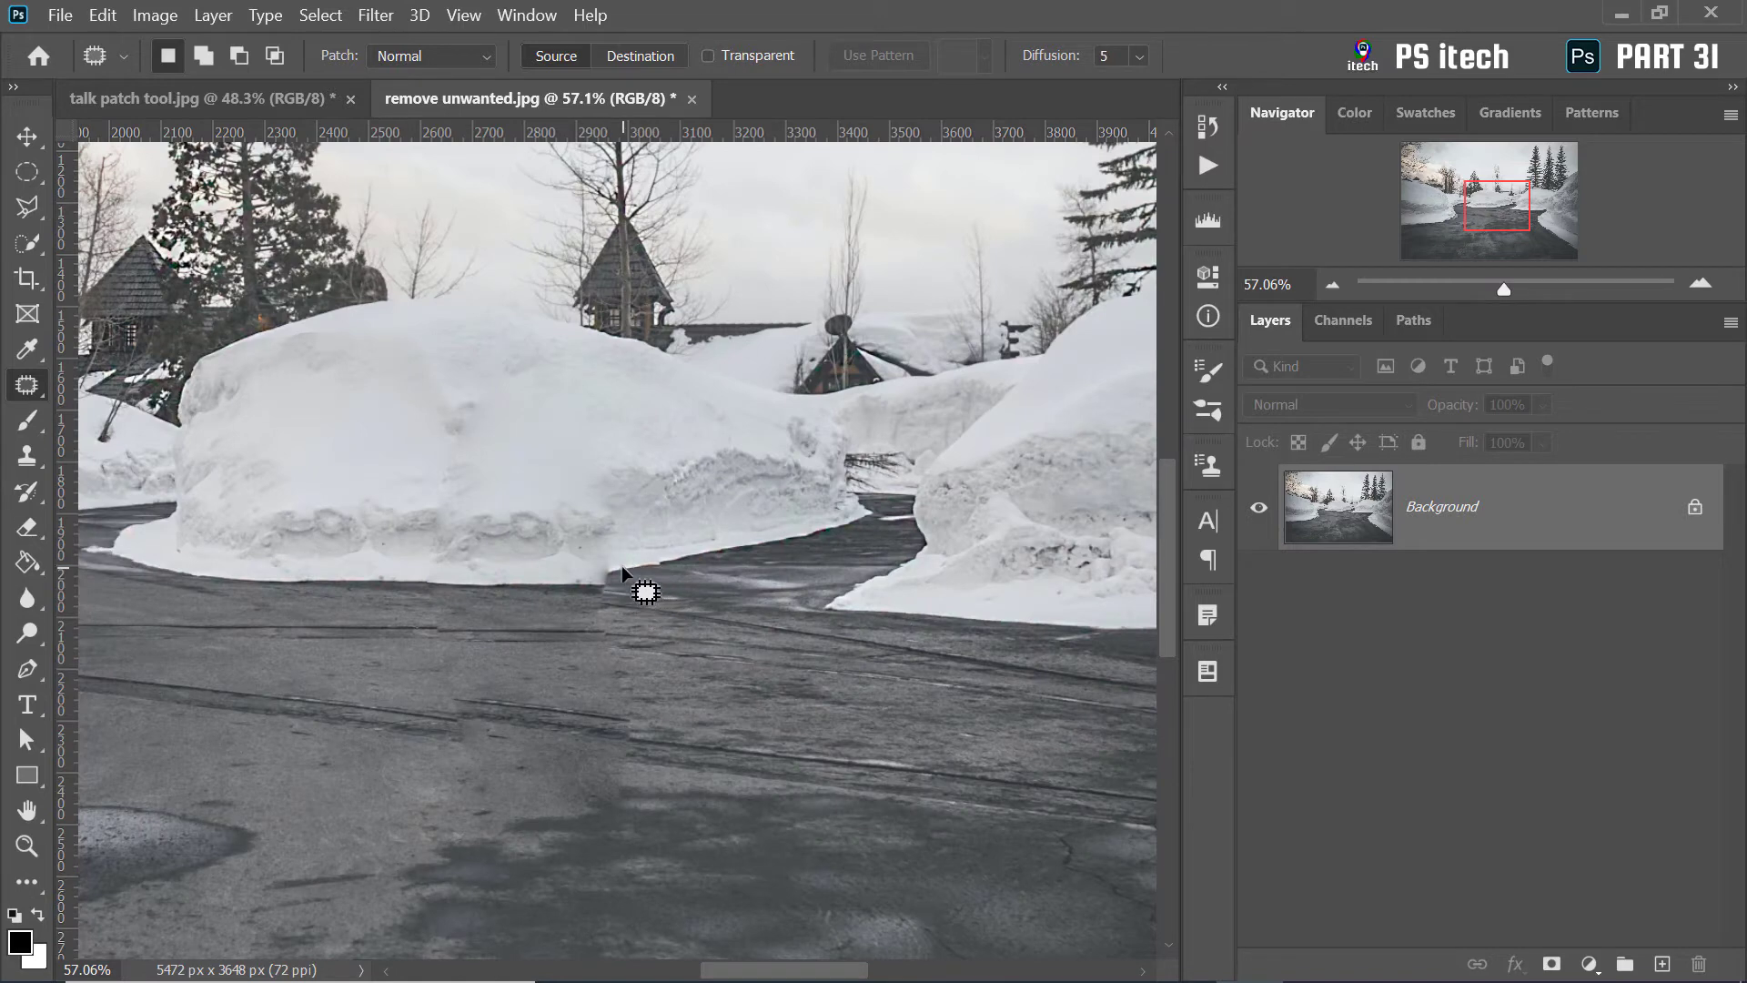
pyautogui.moveTo(618, 559)
pyautogui.mouseDown()
pyautogui.moveTo(586, 604)
pyautogui.moveTo(637, 574)
pyautogui.mouseUp()
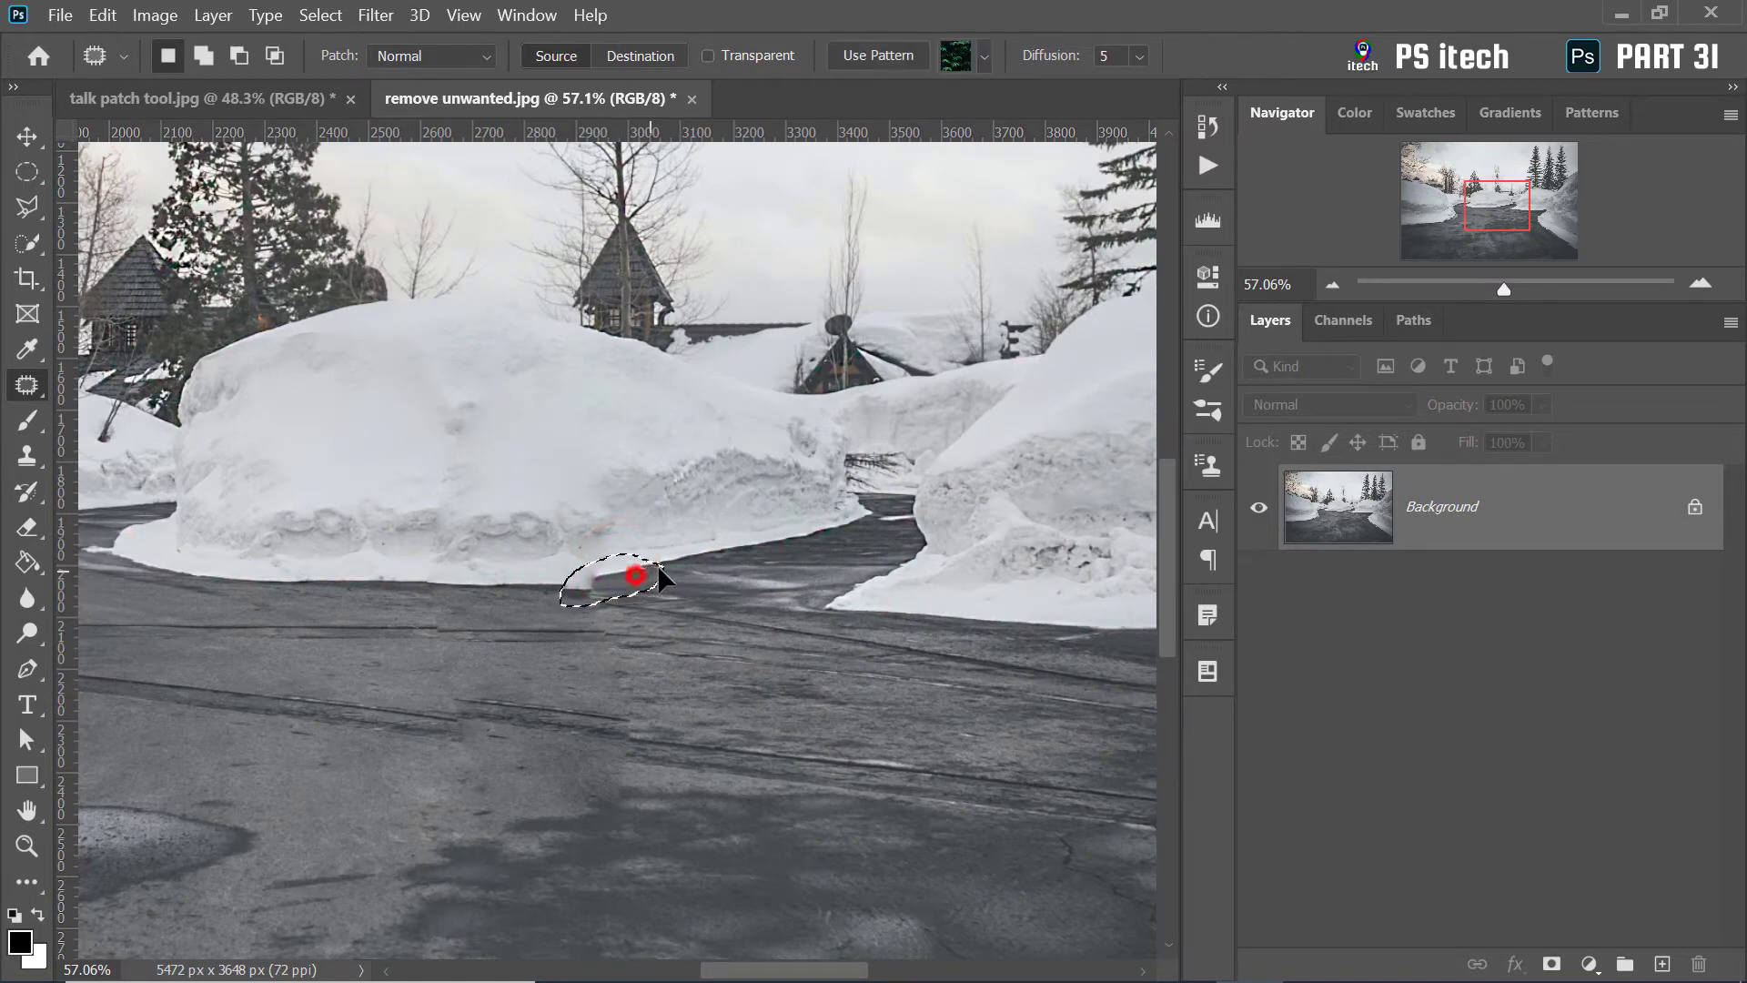
pyautogui.click(655, 624)
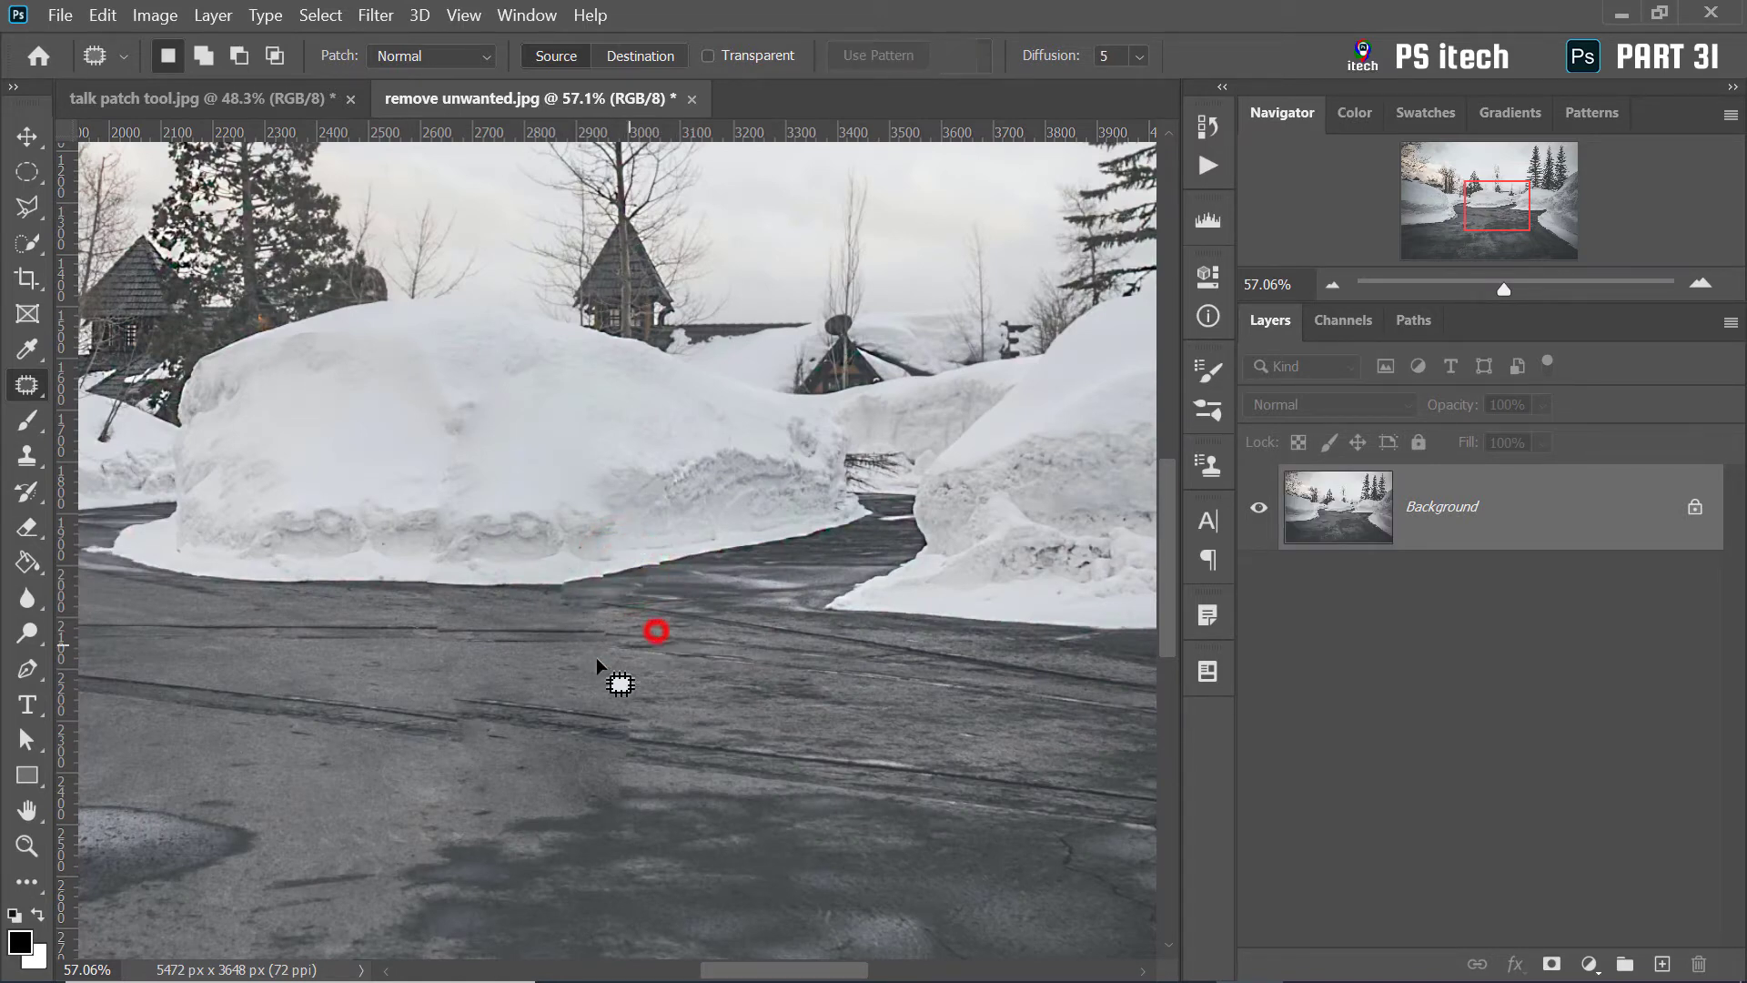
pyautogui.scroll(-3, 660, 619)
pyautogui.scroll(-2, 628, 655)
pyautogui.moveTo(557, 742); pyautogui.dragTo(605, 642)
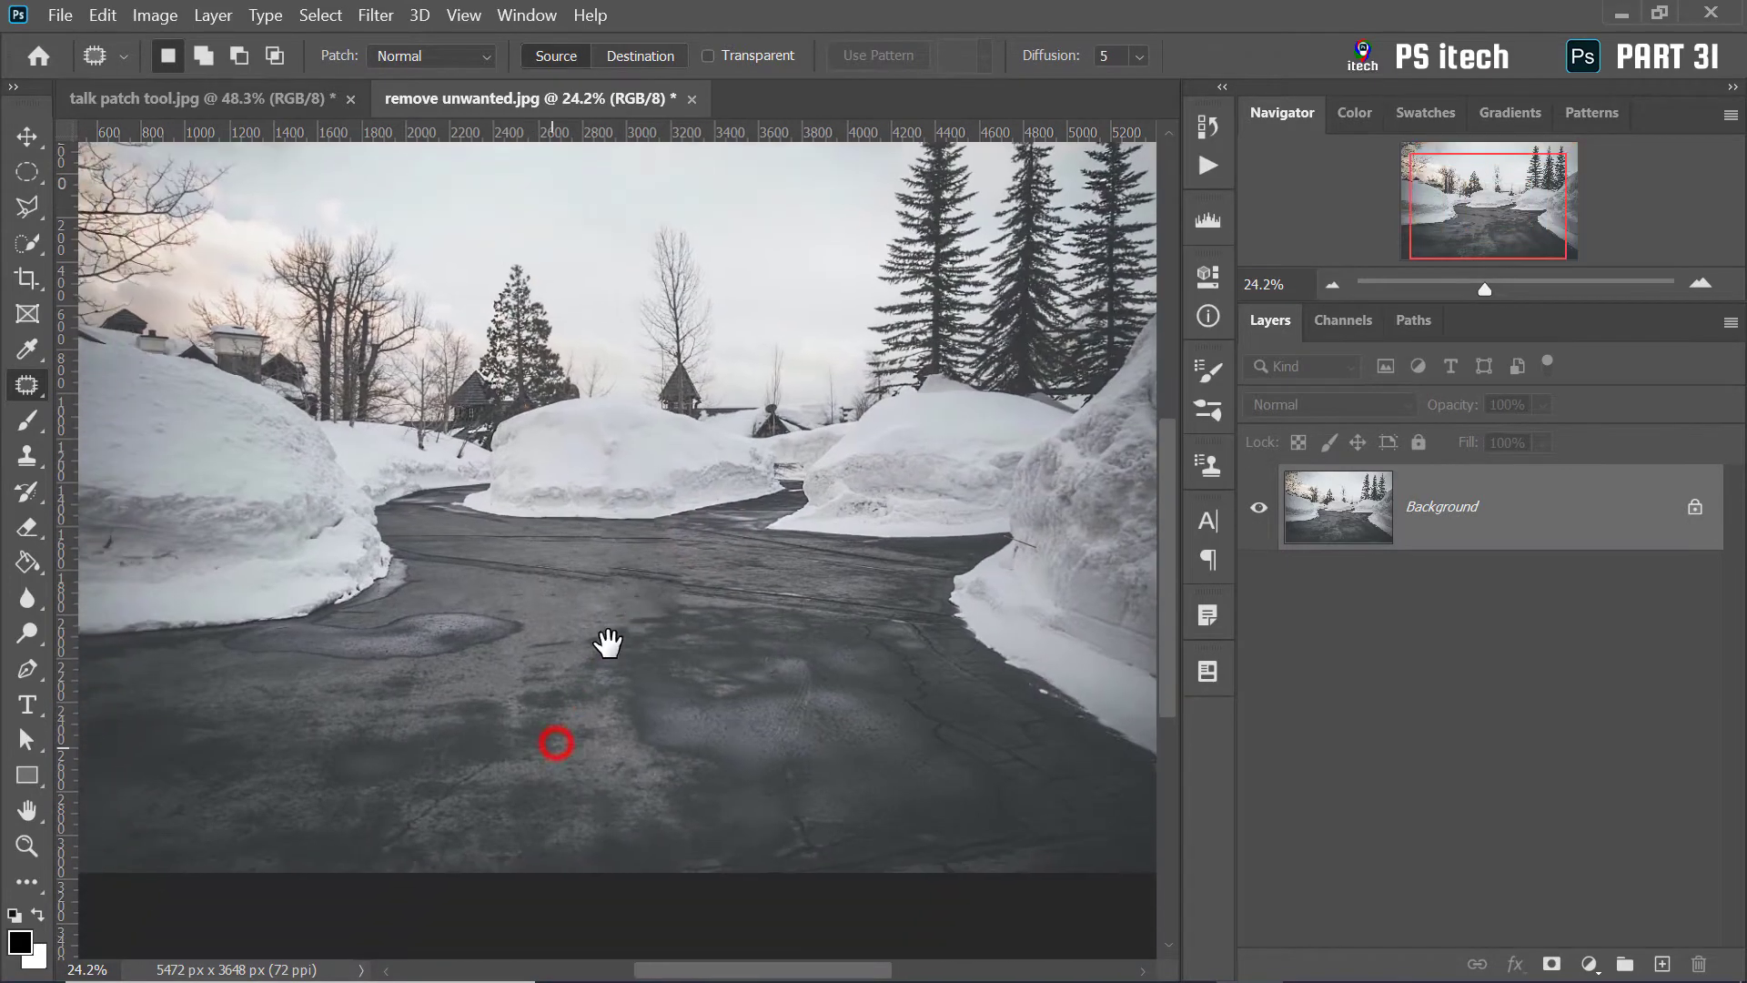
pyautogui.scroll(-1, 631, 625)
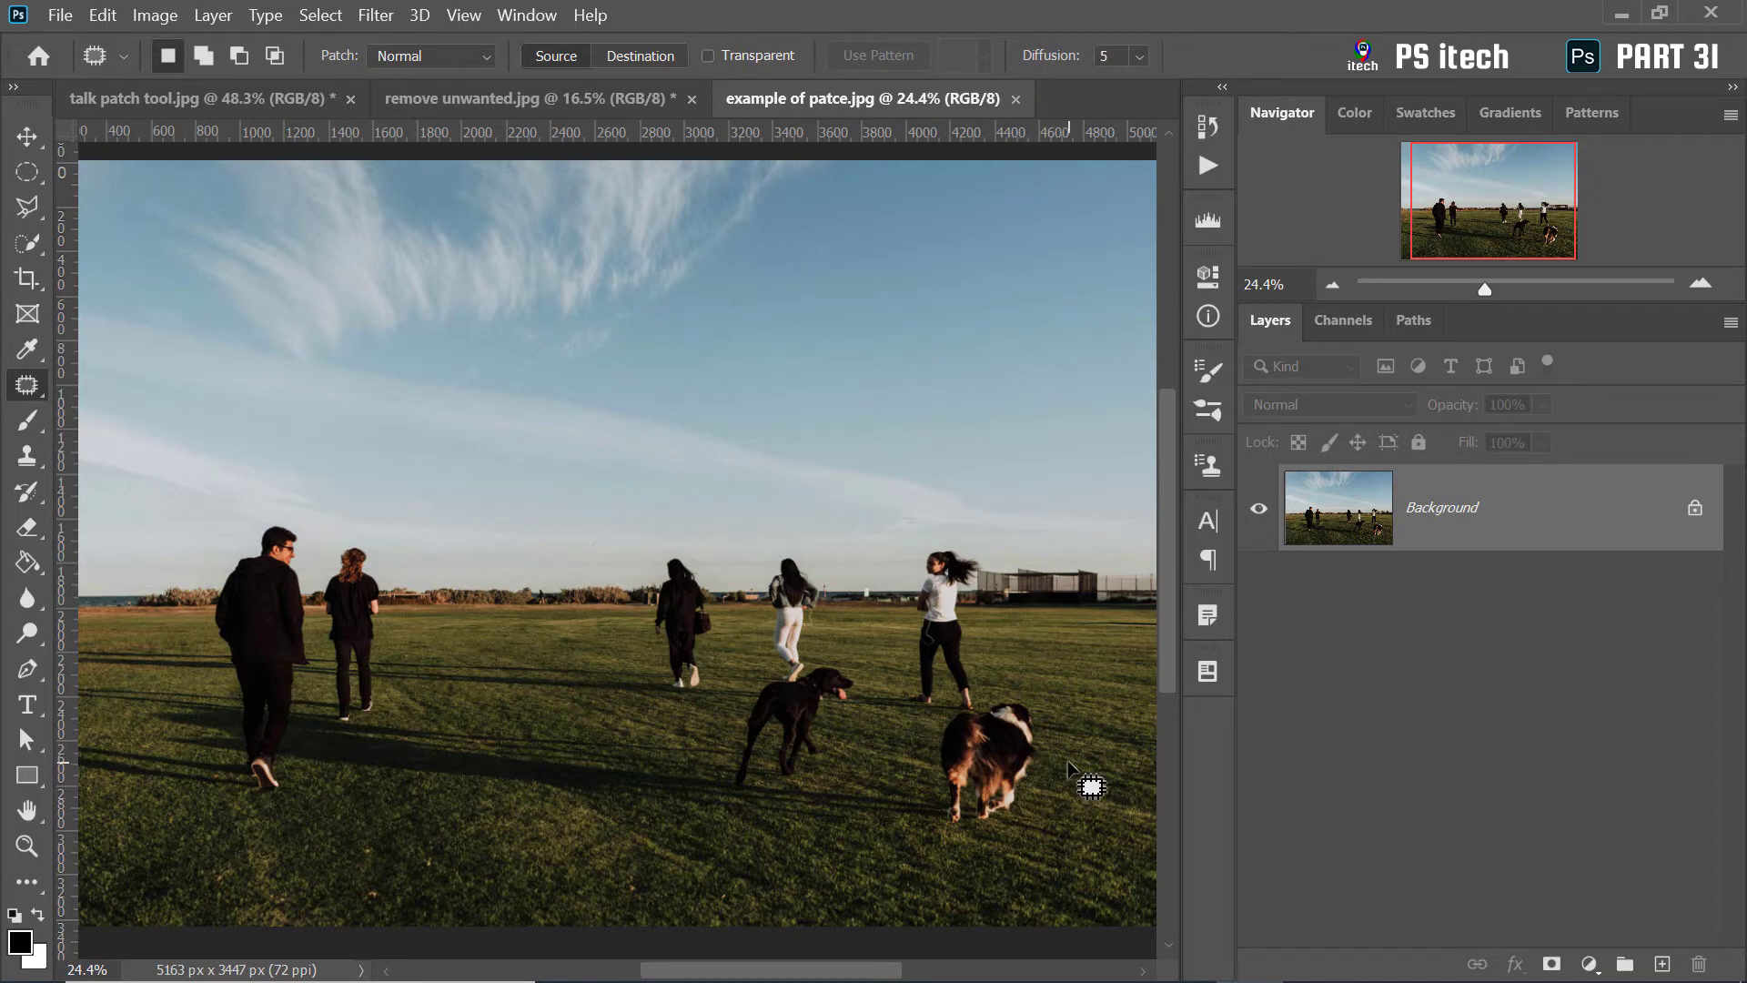
# Patch the grass area beside the brown-and-white dog with nearby grass and deselect
pyautogui.scroll(3, 1063, 761)
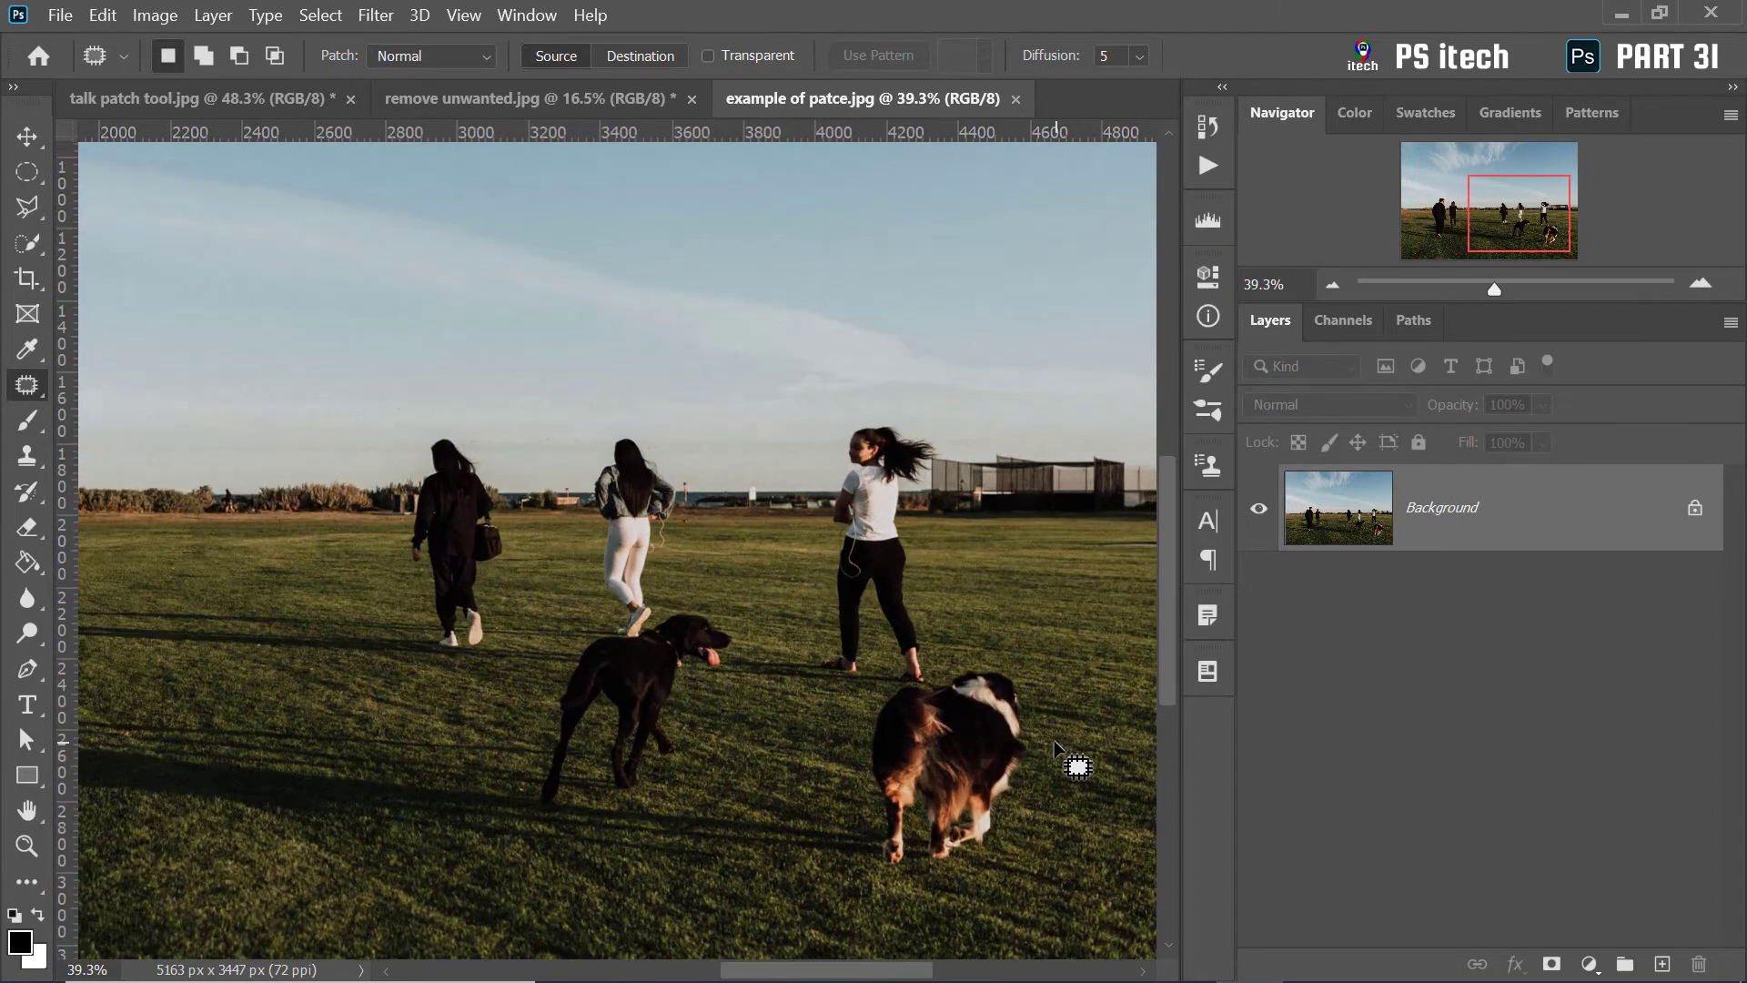
pyautogui.moveTo(989, 678); pyautogui.dragTo(734, 446)
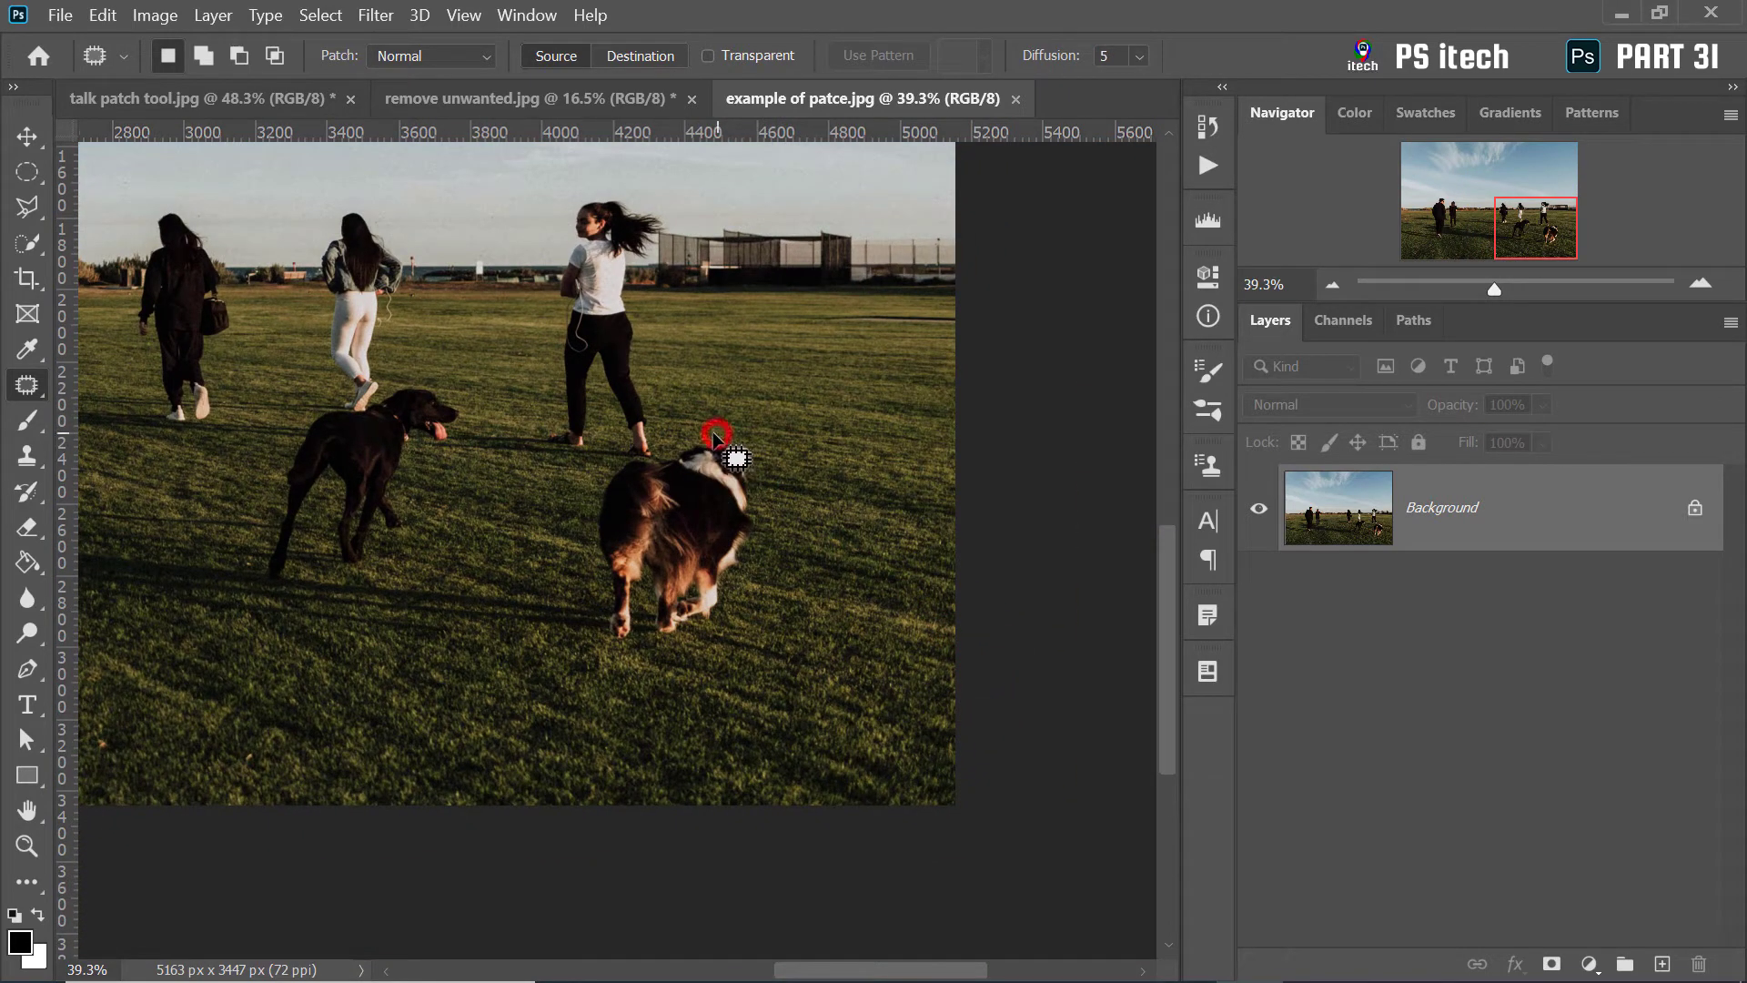
pyautogui.moveTo(715, 437)
pyautogui.mouseDown()
pyautogui.moveTo(585, 543)
pyautogui.moveTo(754, 592)
pyautogui.mouseUp()
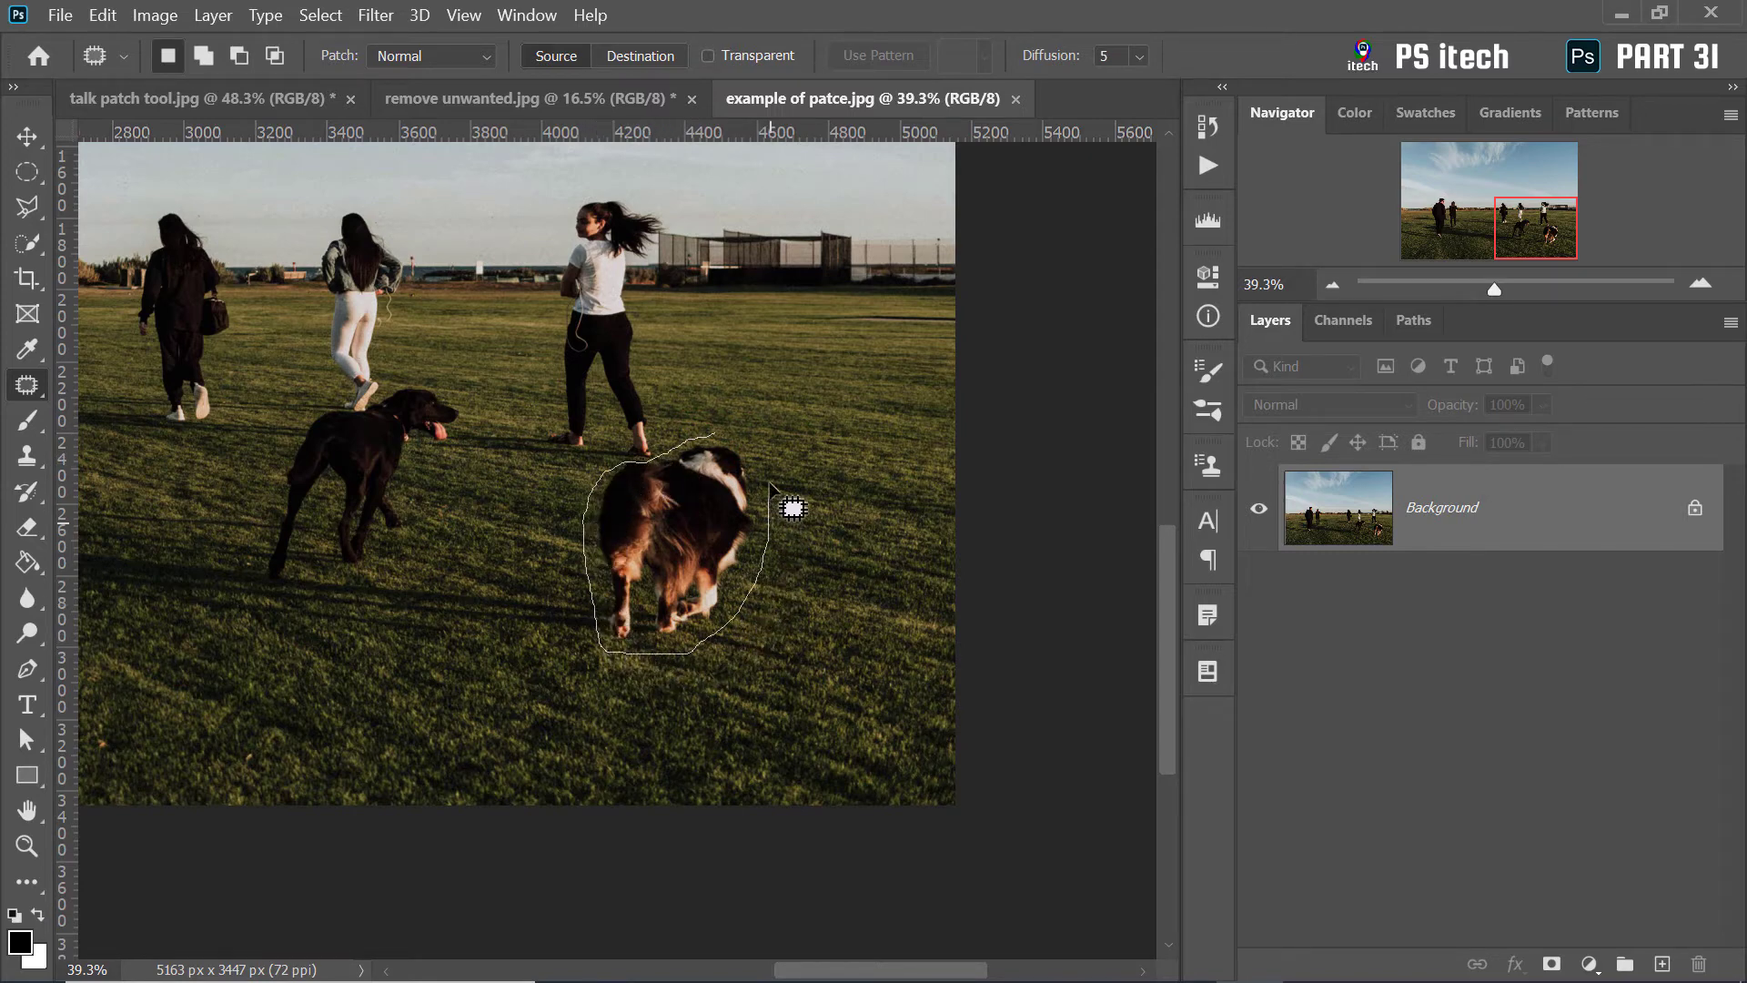
pyautogui.moveTo(754, 592)
pyautogui.mouseDown()
pyautogui.moveTo(719, 437)
pyautogui.moveTo(876, 660)
pyautogui.mouseUp()
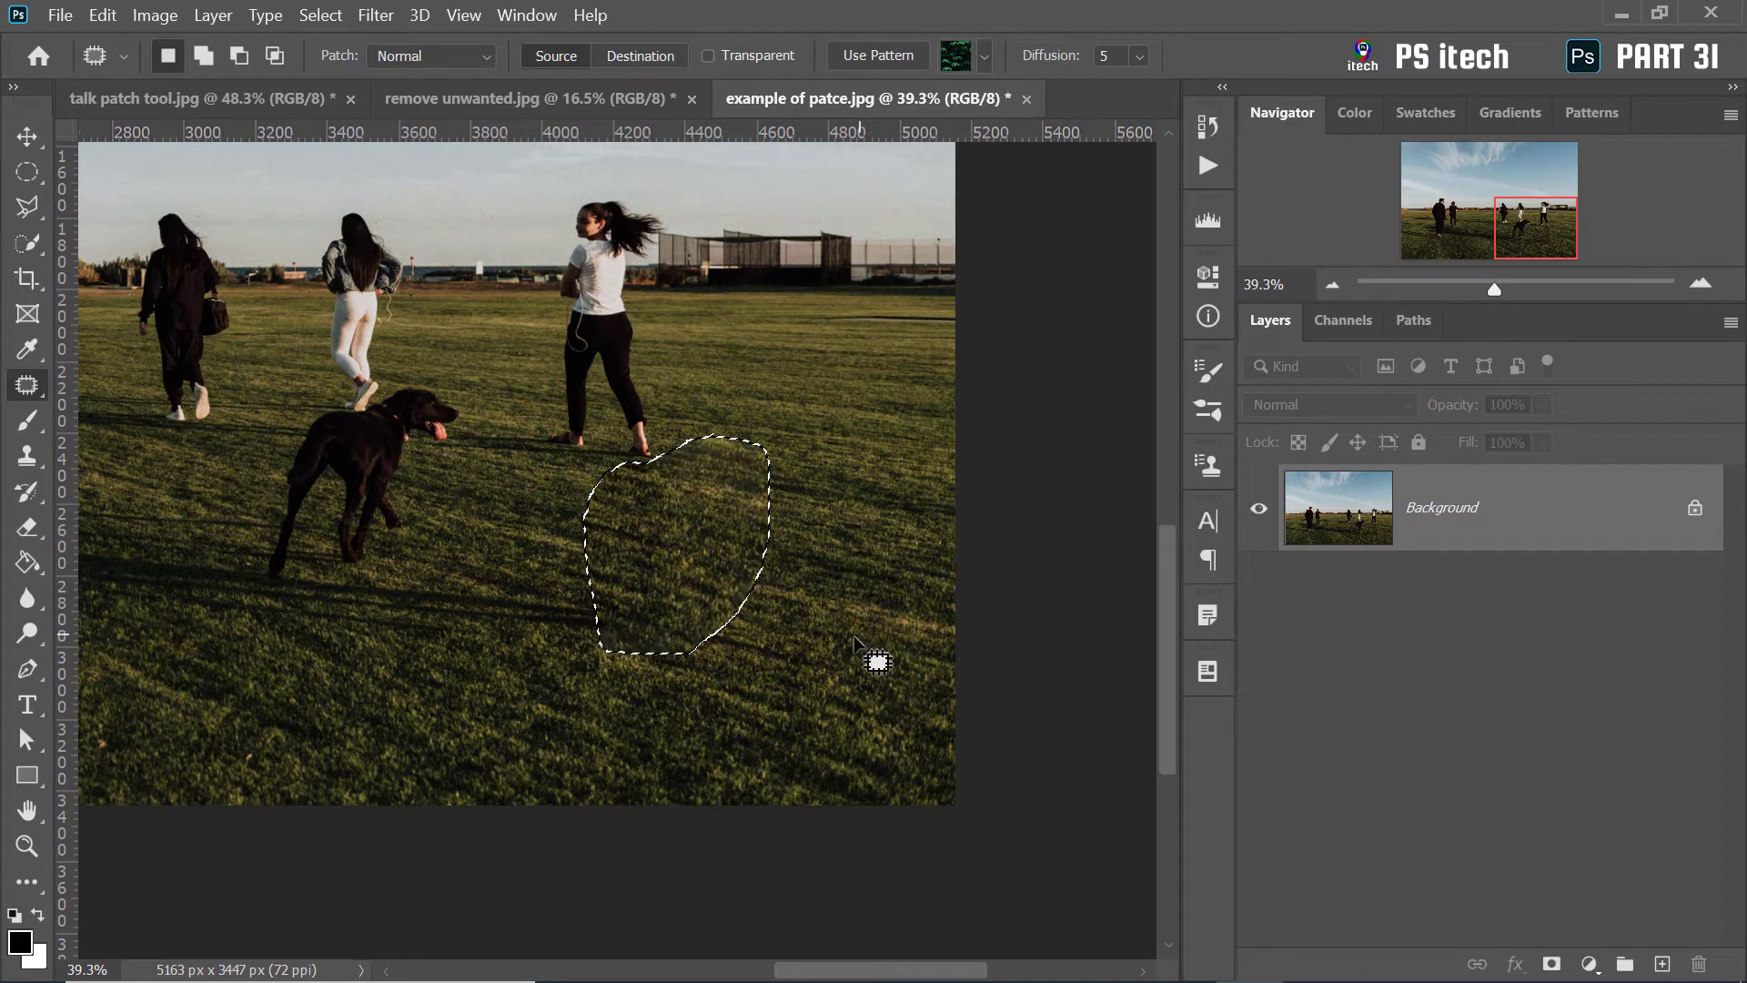
pyautogui.click(506, 681)
# Zoom in closely on the black dog in the field
pyautogui.click(801, 411)
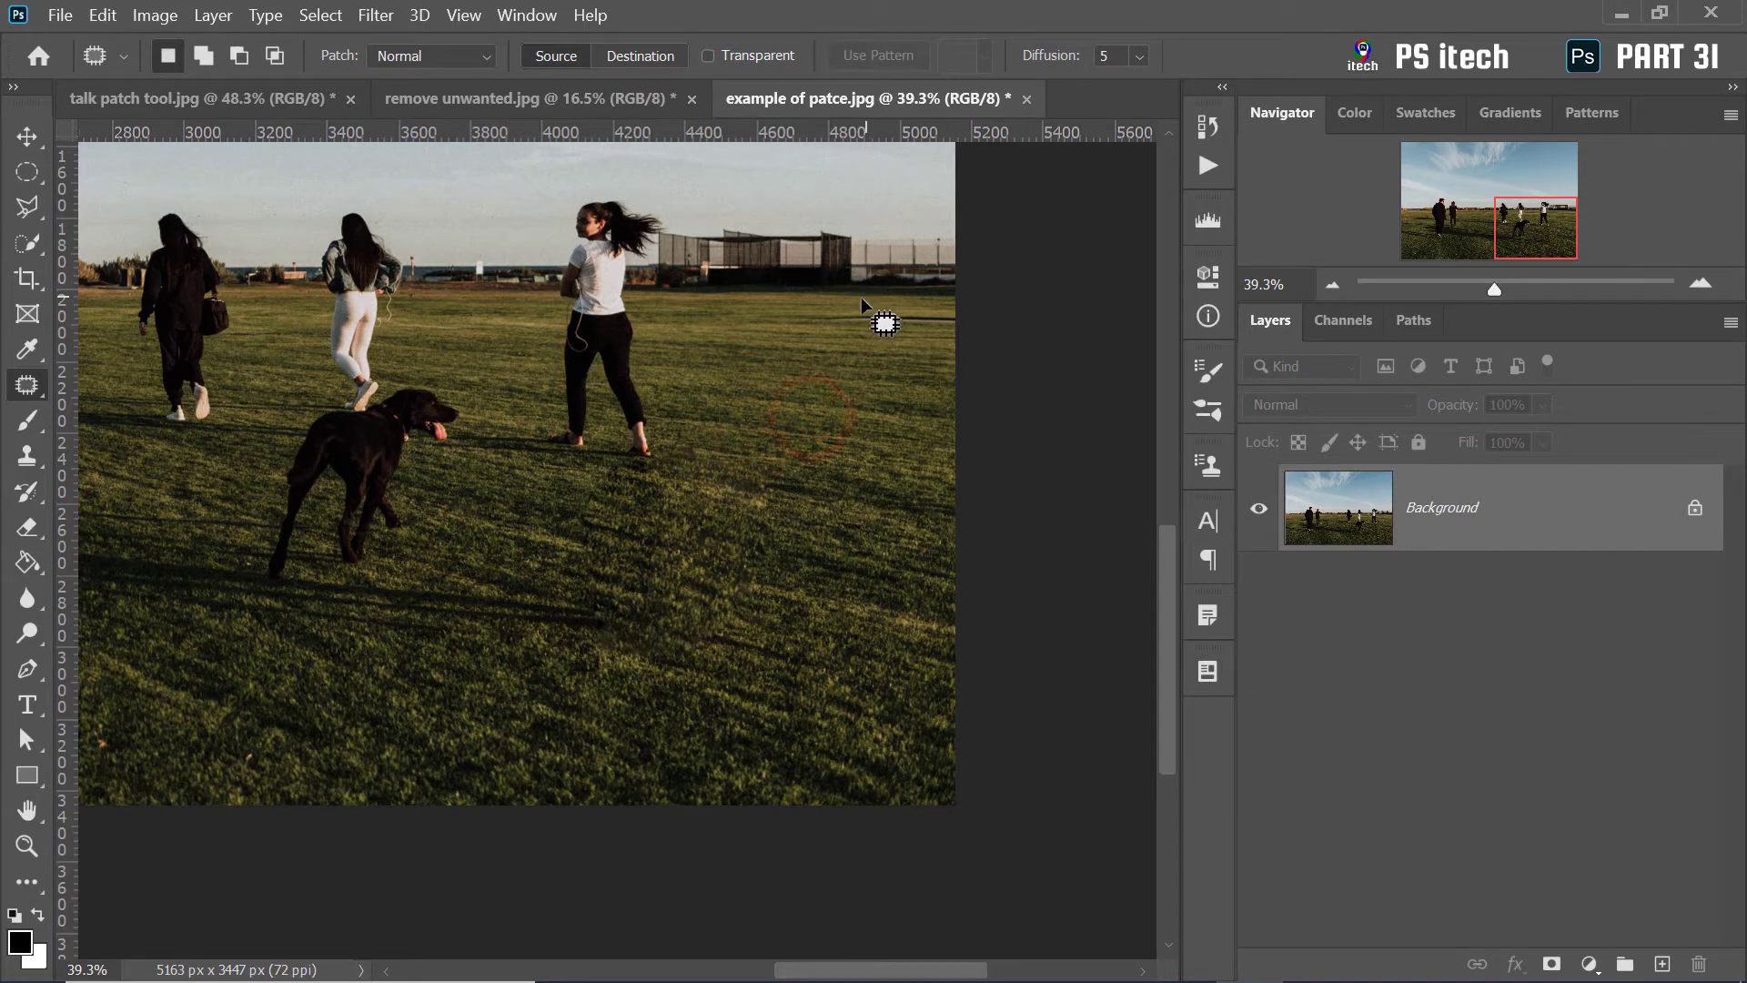
pyautogui.scroll(-1, 832, 318)
pyautogui.scroll(-1, 801, 362)
pyautogui.scroll(1, 727, 328)
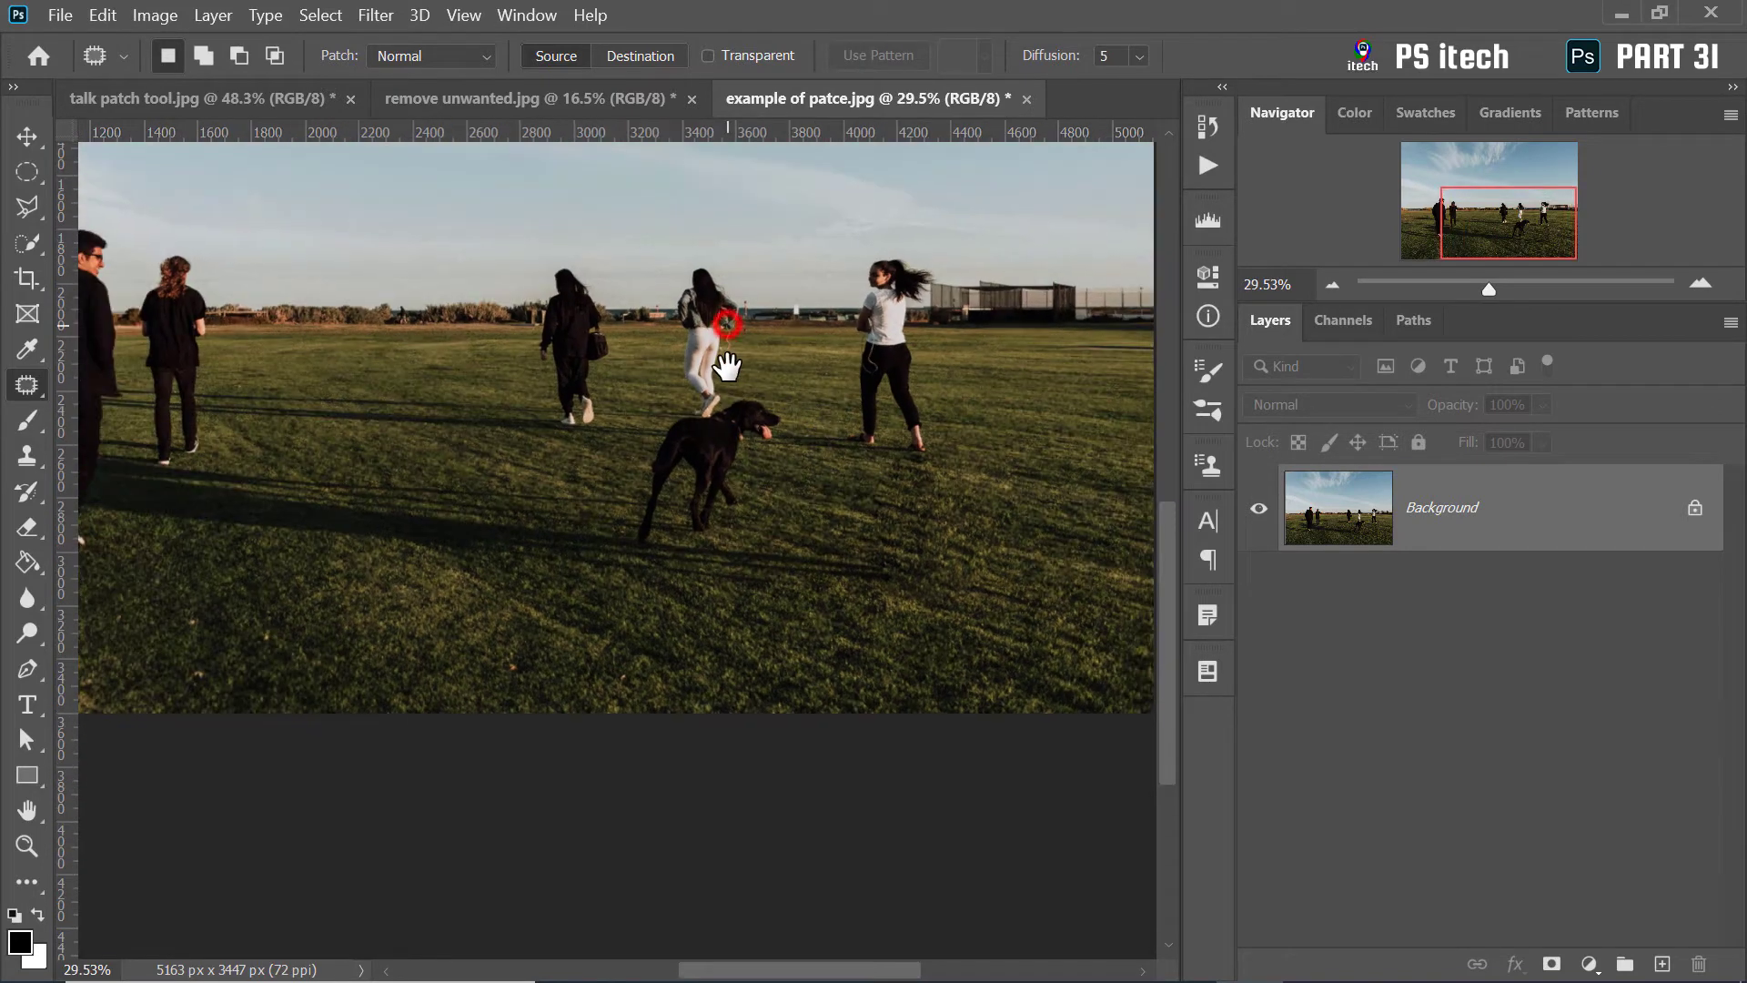
pyautogui.scroll(1, 708, 446)
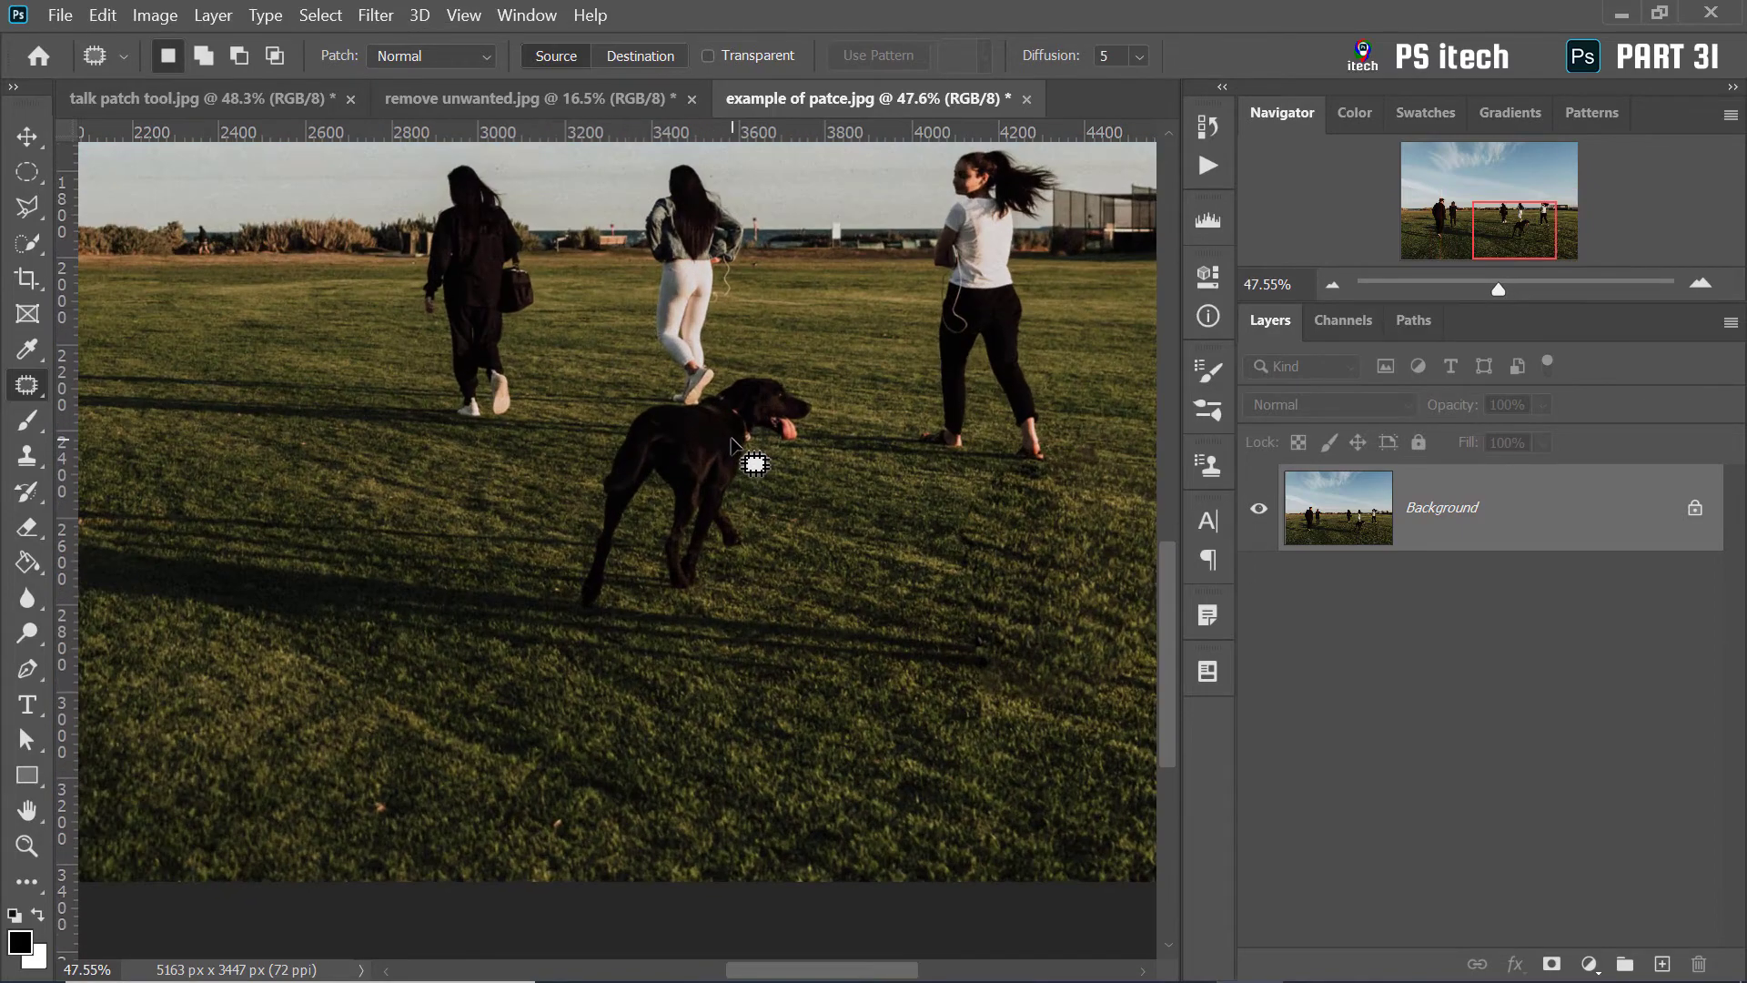
pyautogui.scroll(1, 722, 543)
pyautogui.scroll(1, 728, 547)
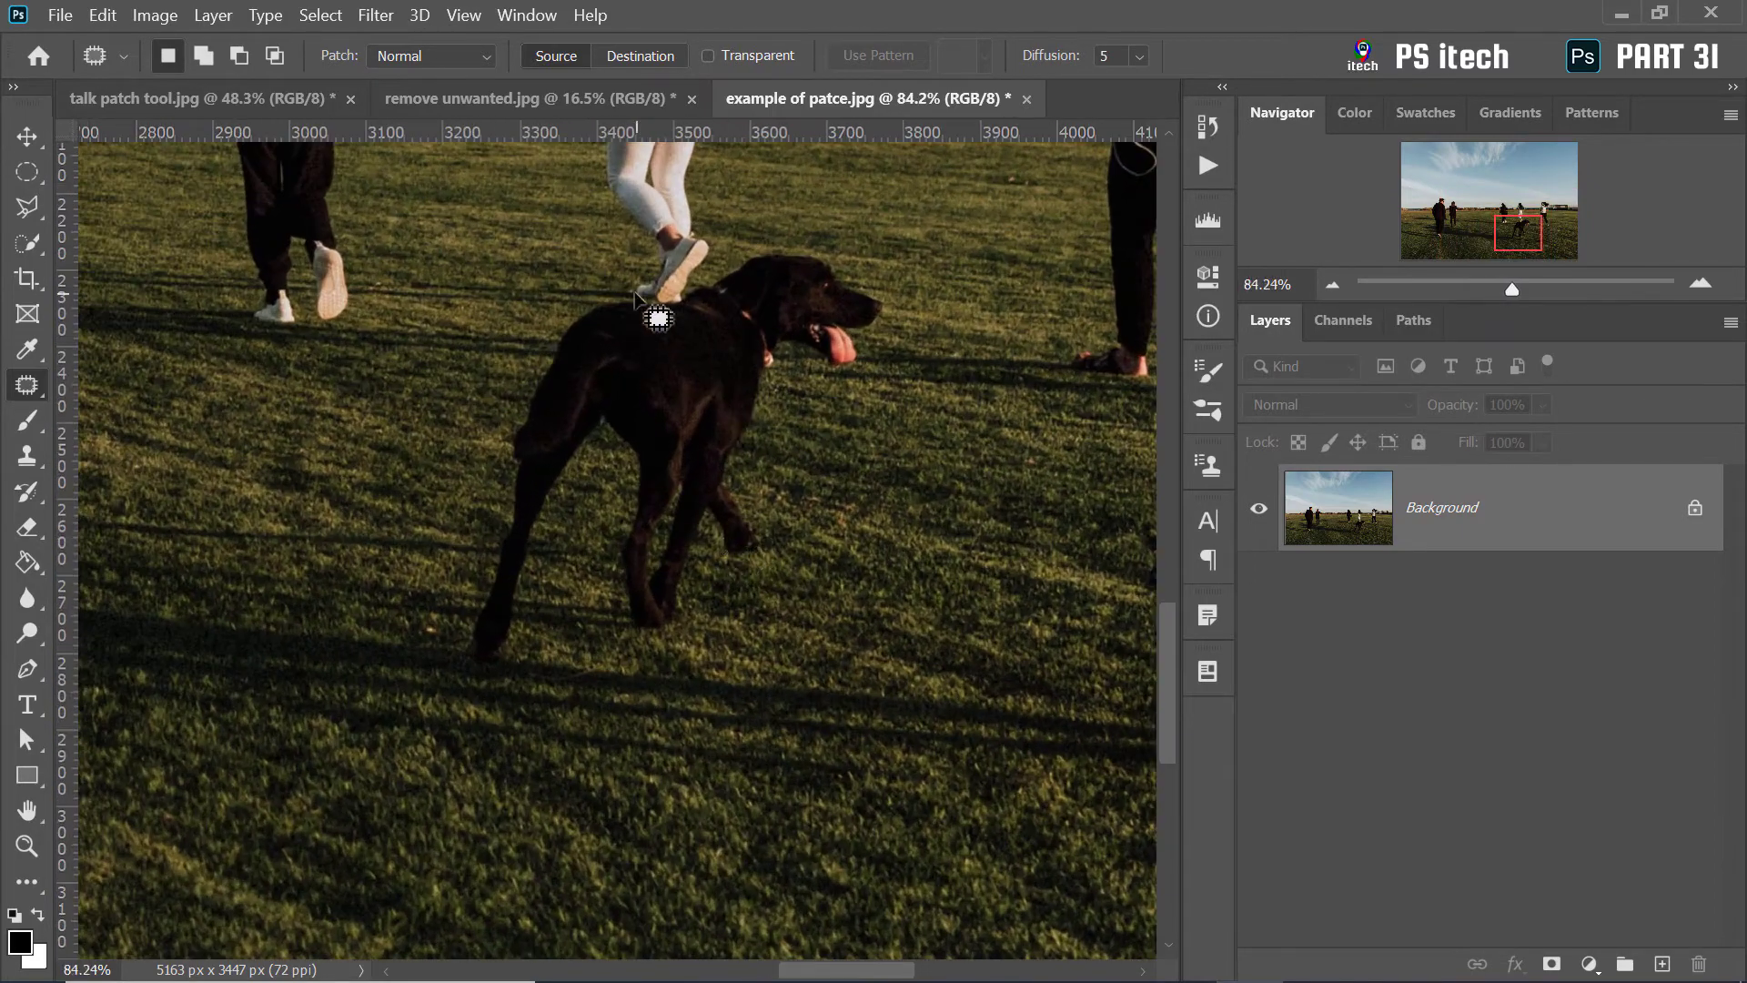
pyautogui.scroll(2, 655, 320)
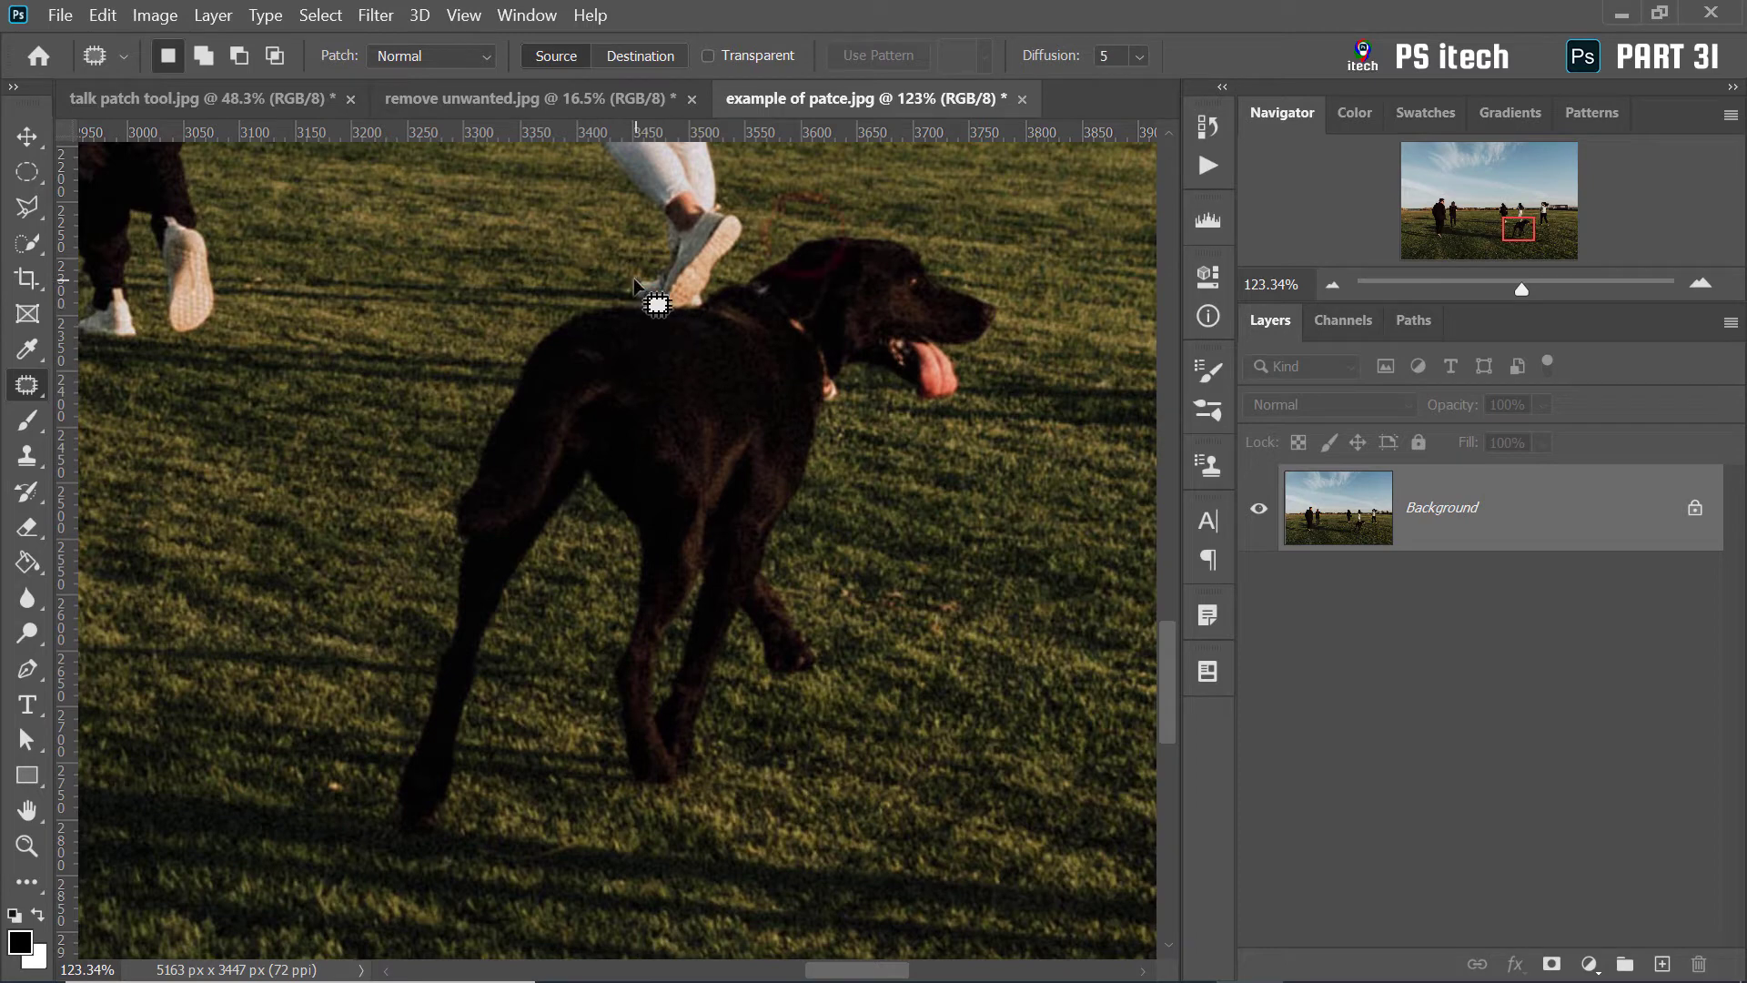
# Lasso the black dog and patch it with the plain grass to its right
pyautogui.moveTo(634, 279)
pyautogui.mouseDown()
pyautogui.moveTo(656, 295)
pyautogui.moveTo(882, 223)
pyautogui.moveTo(992, 340)
pyautogui.moveTo(960, 392)
pyautogui.moveTo(876, 406)
pyautogui.mouseUp()
pyautogui.moveTo(830, 492)
pyautogui.mouseDown()
pyautogui.moveTo(799, 703)
pyautogui.moveTo(630, 812)
pyautogui.moveTo(398, 842)
pyautogui.moveTo(367, 796)
pyautogui.moveTo(373, 667)
pyautogui.moveTo(435, 454)
pyautogui.moveTo(503, 323)
pyautogui.moveTo(634, 289)
pyautogui.mouseUp()
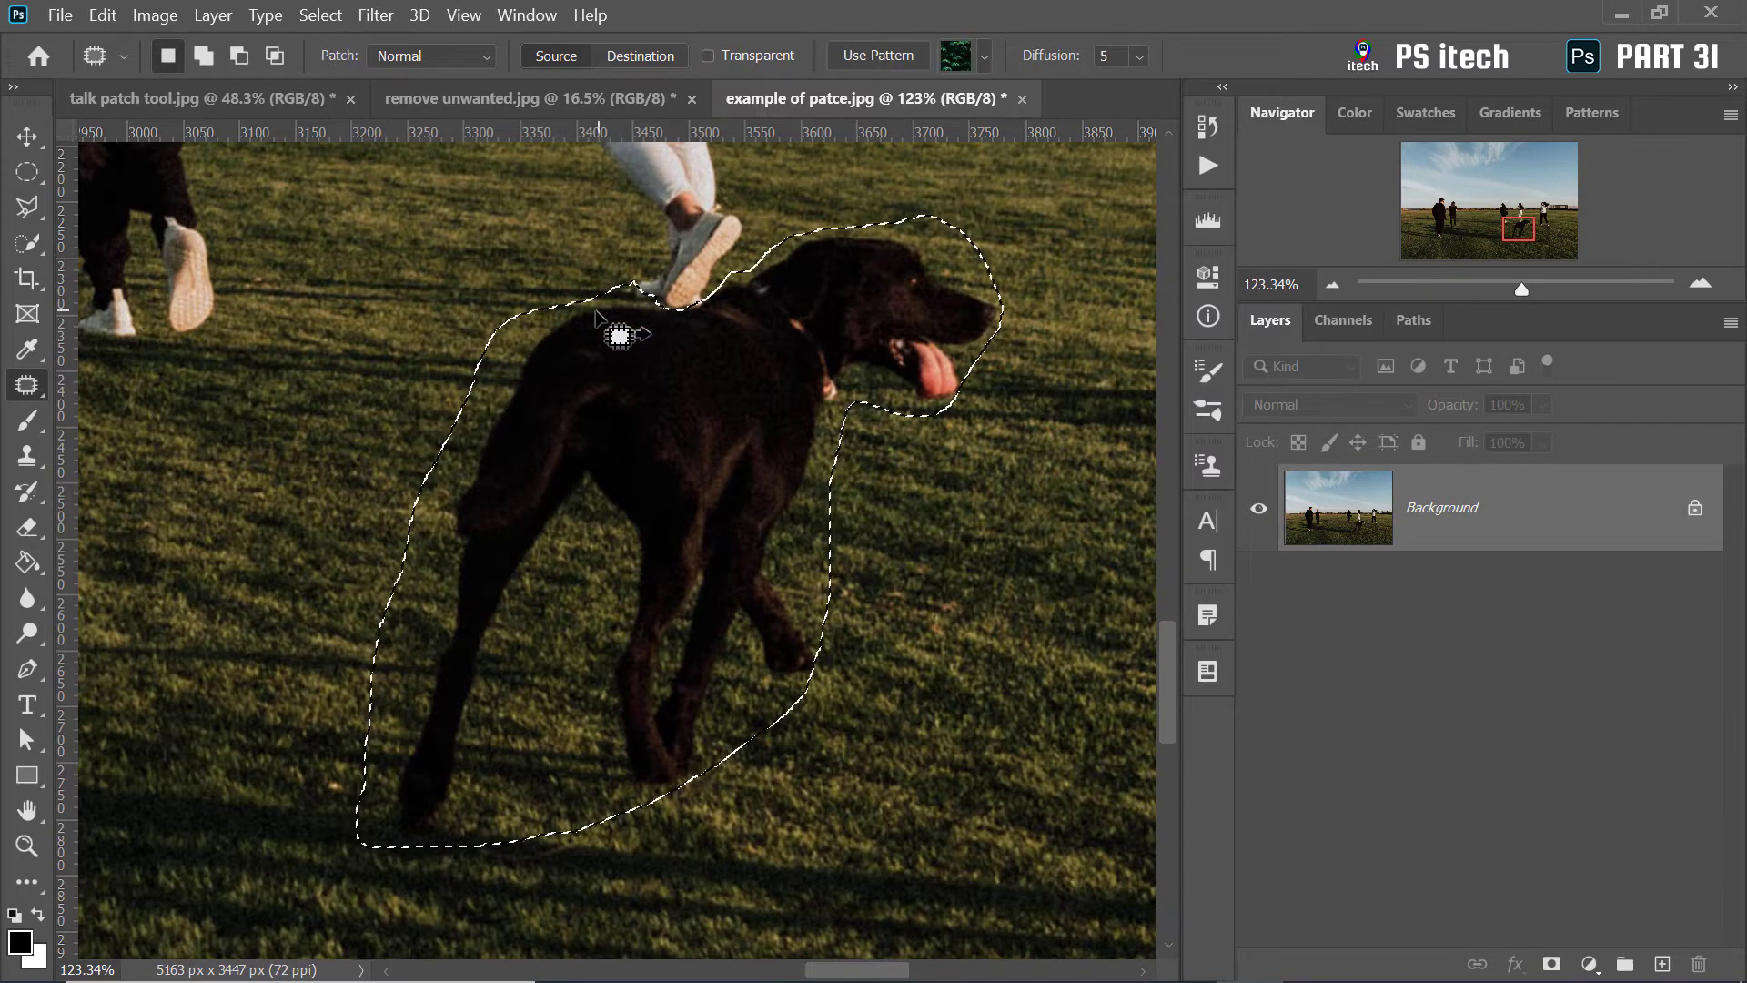
pyautogui.scroll(-5, 571, 337)
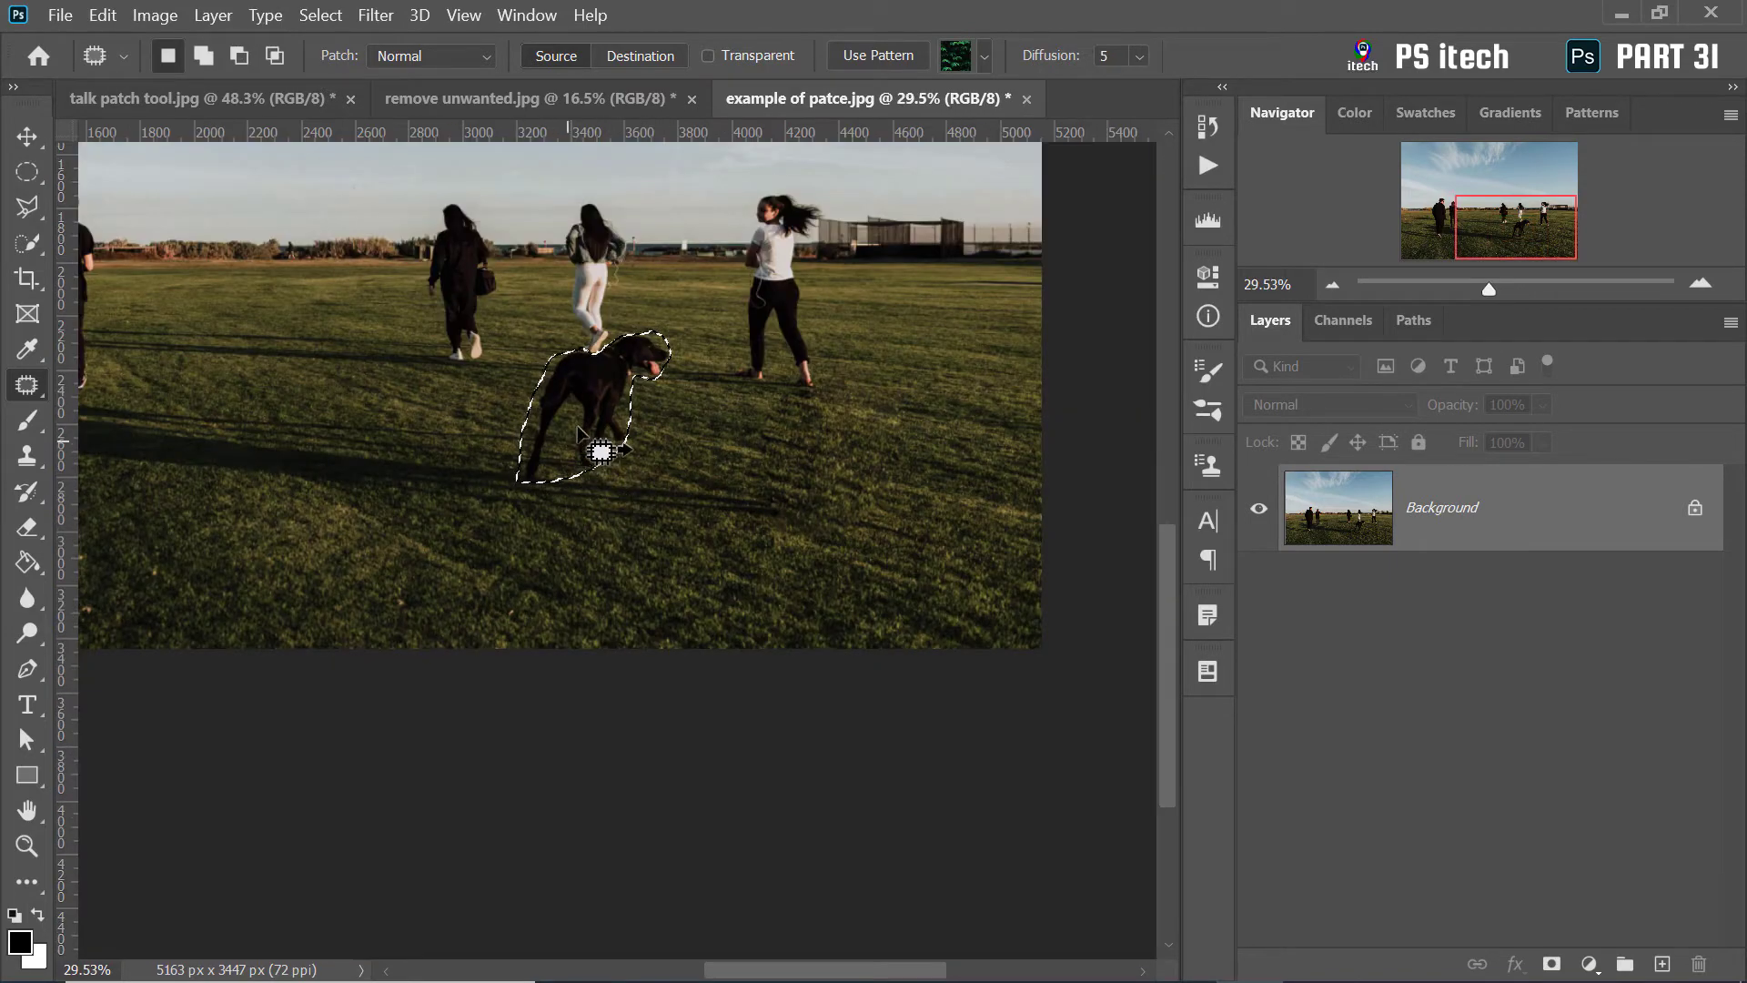
pyautogui.moveTo(607, 406); pyautogui.dragTo(689, 429)
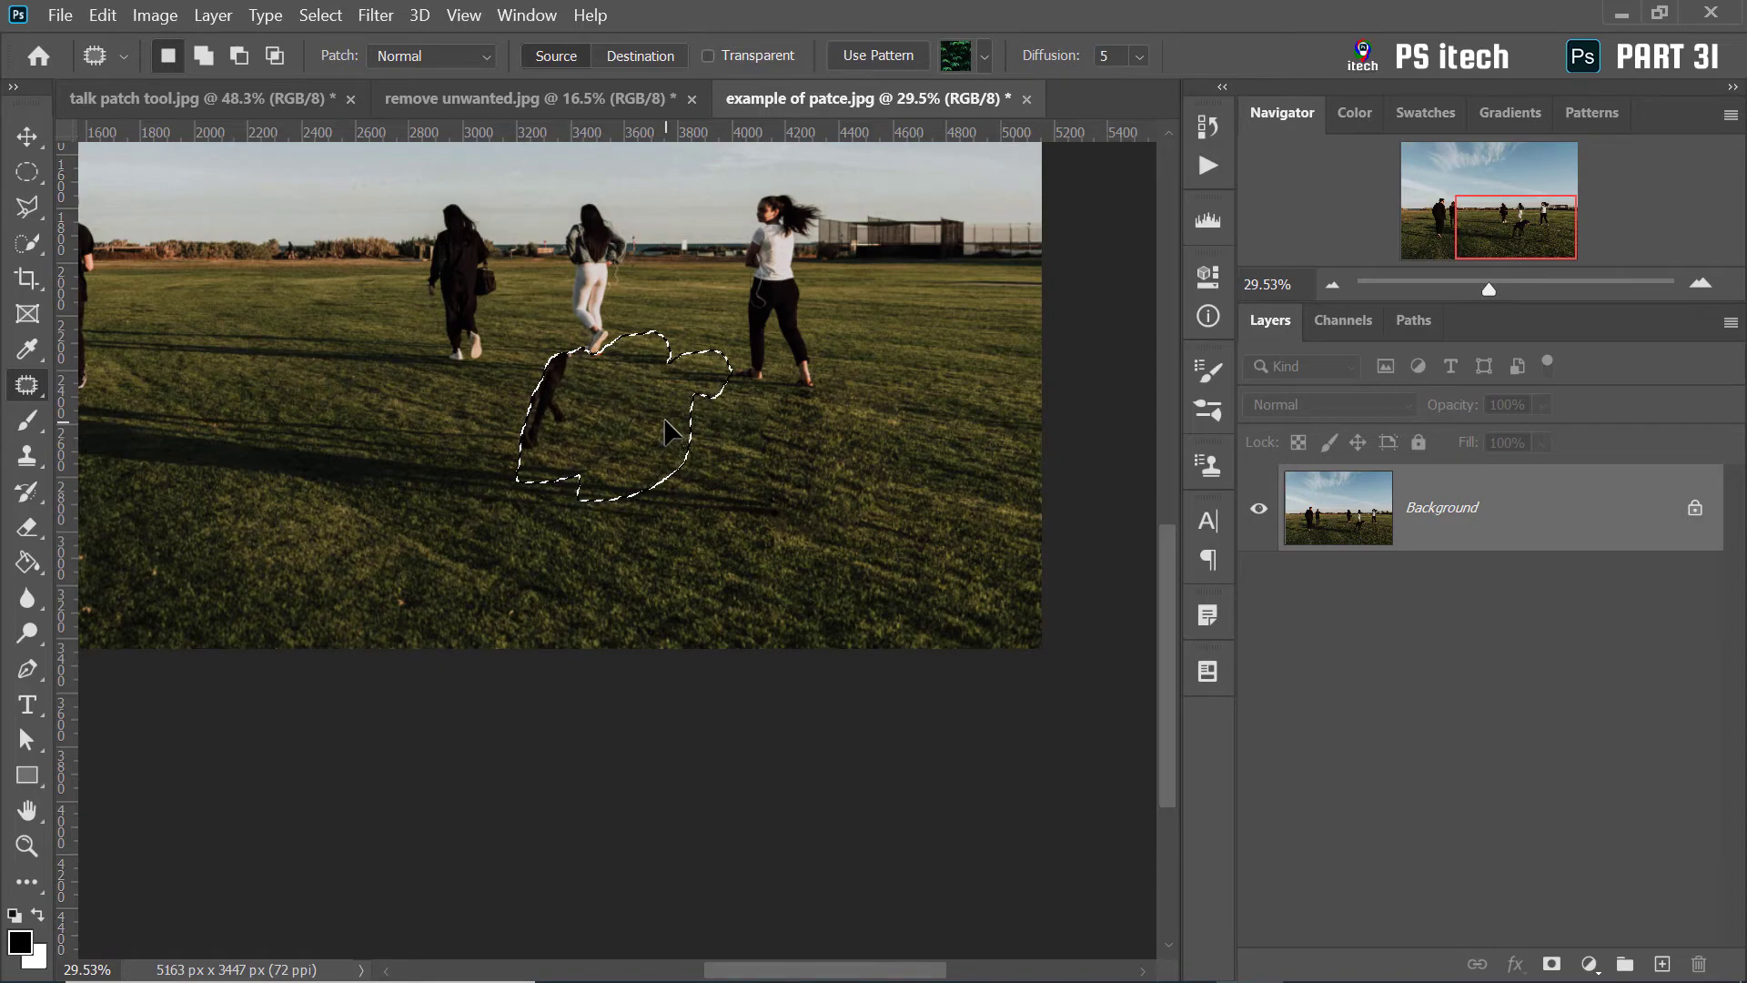
pyautogui.scroll(1, 629, 428)
pyautogui.click(630, 428)
# Discard an unfinished grass outline and zoom out to view the whole field
pyautogui.scroll(3, 488, 352)
pyautogui.scroll(2, 761, 538)
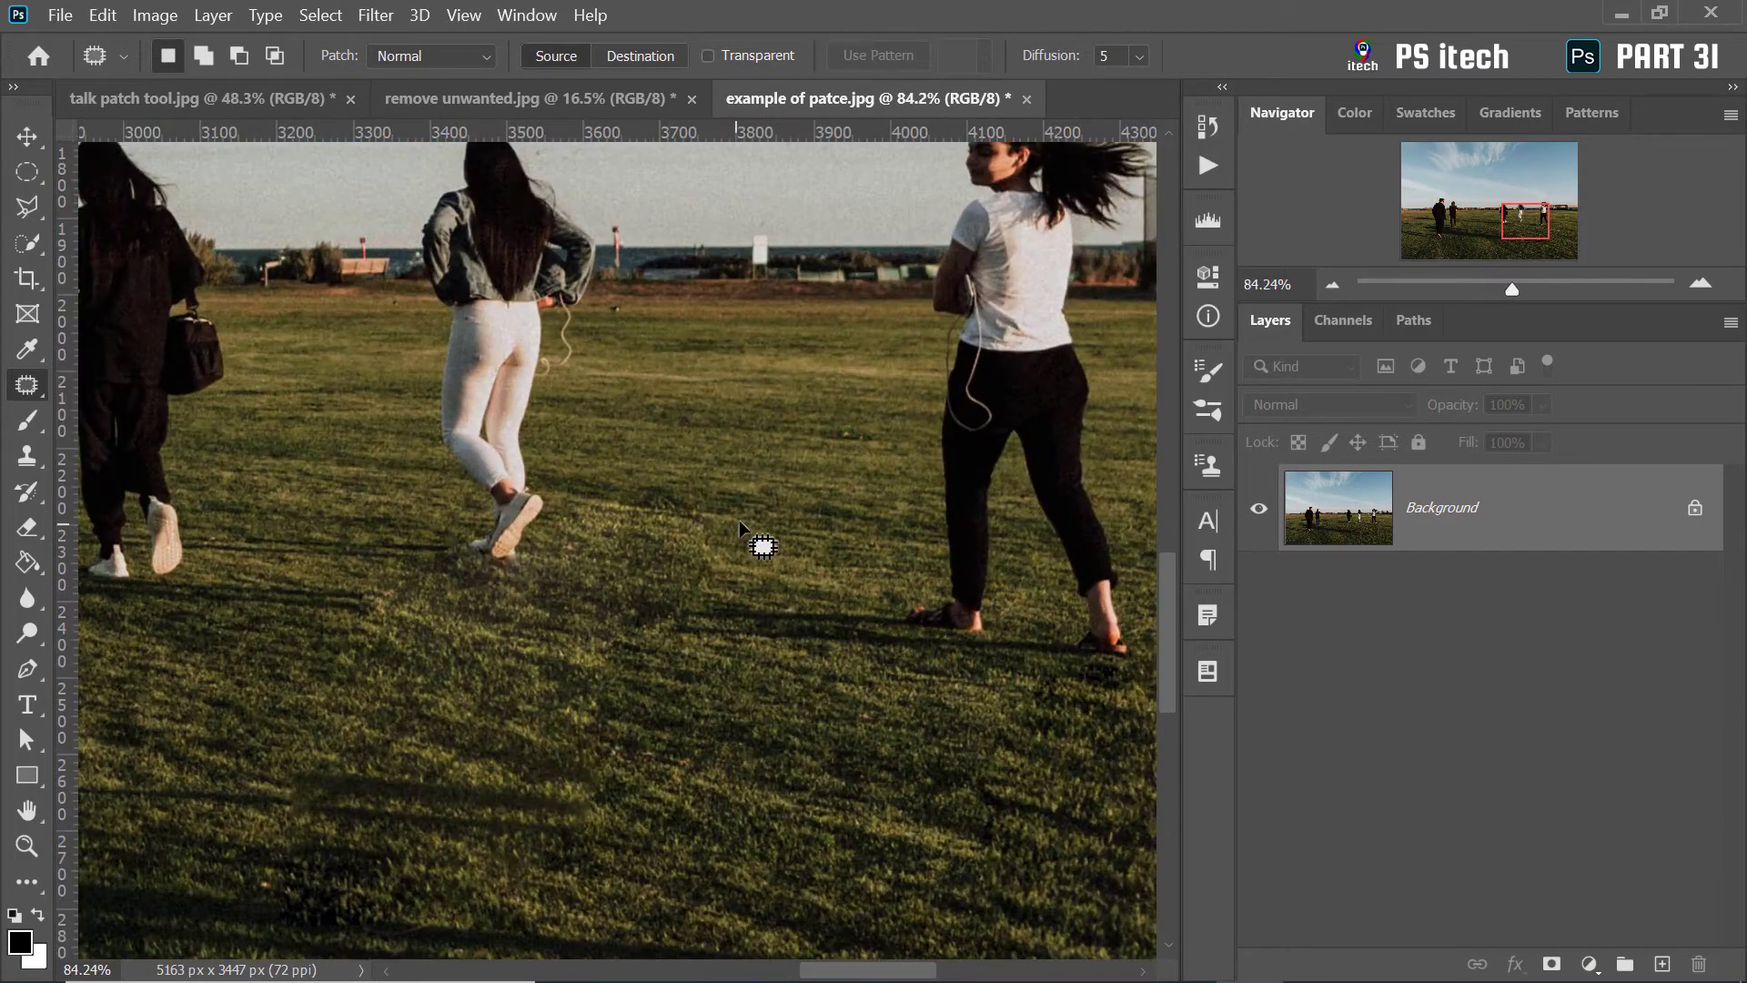
pyautogui.moveTo(681, 492); pyautogui.dragTo(784, 566)
pyautogui.click(785, 566)
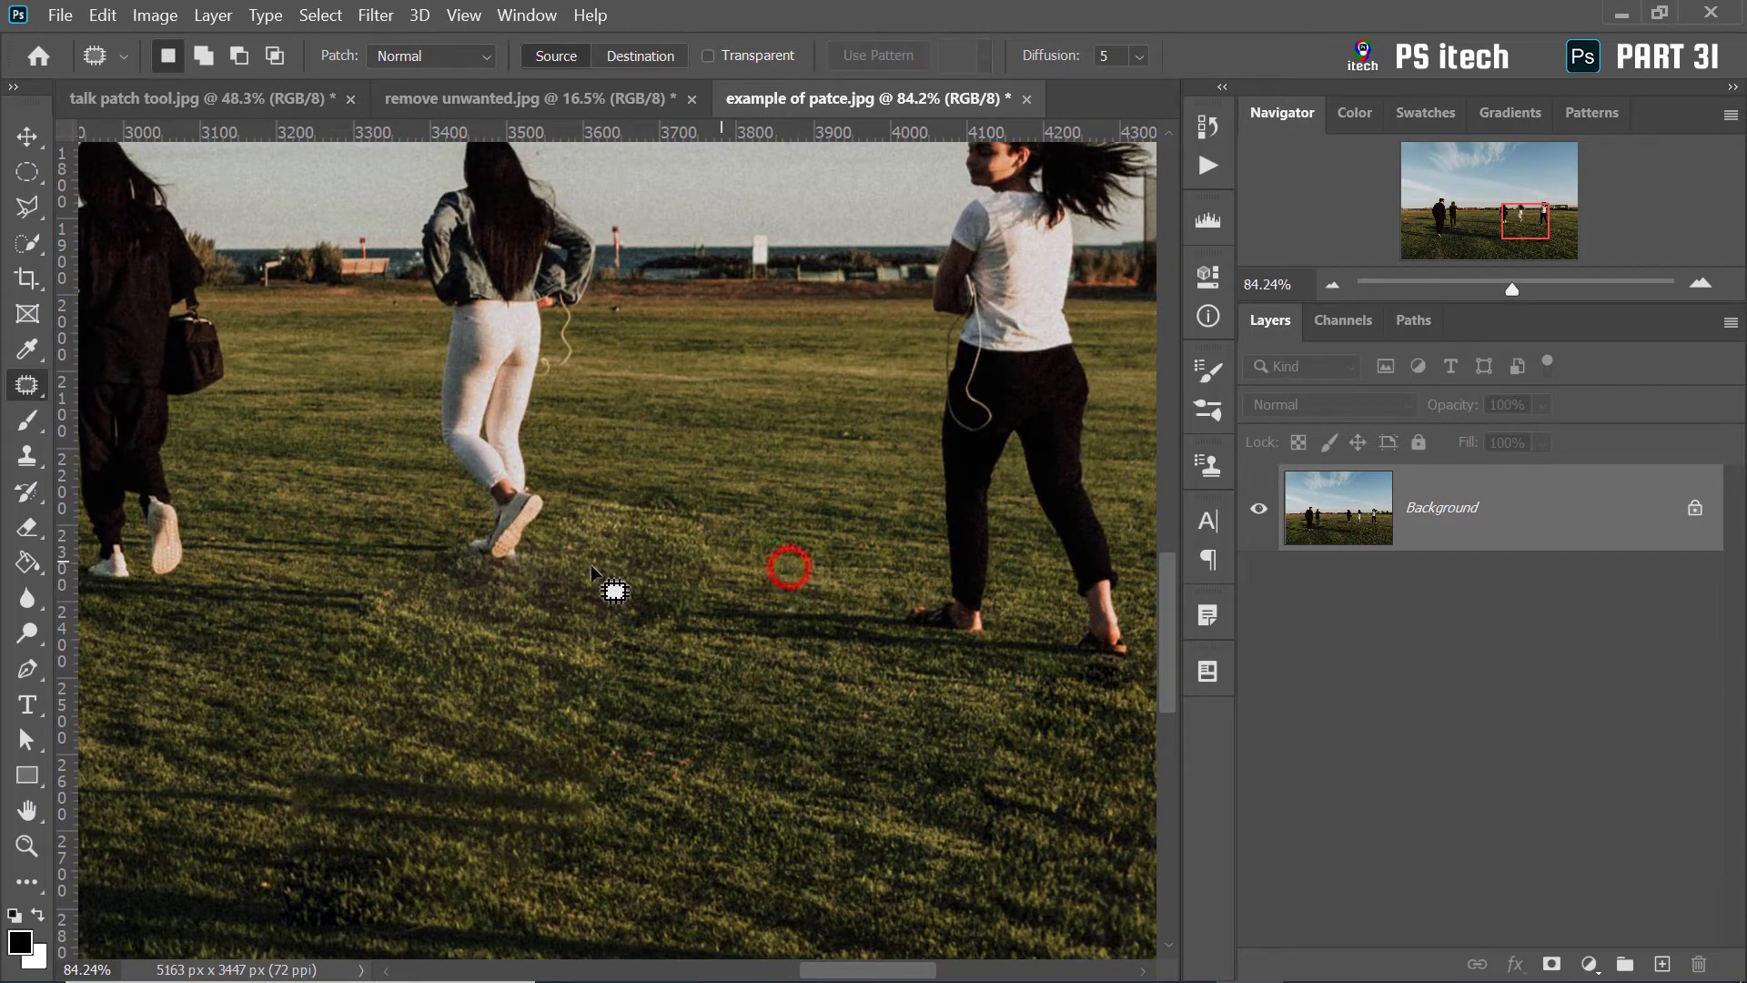
pyautogui.scroll(-3, 506, 685)
pyautogui.scroll(-2, 717, 747)
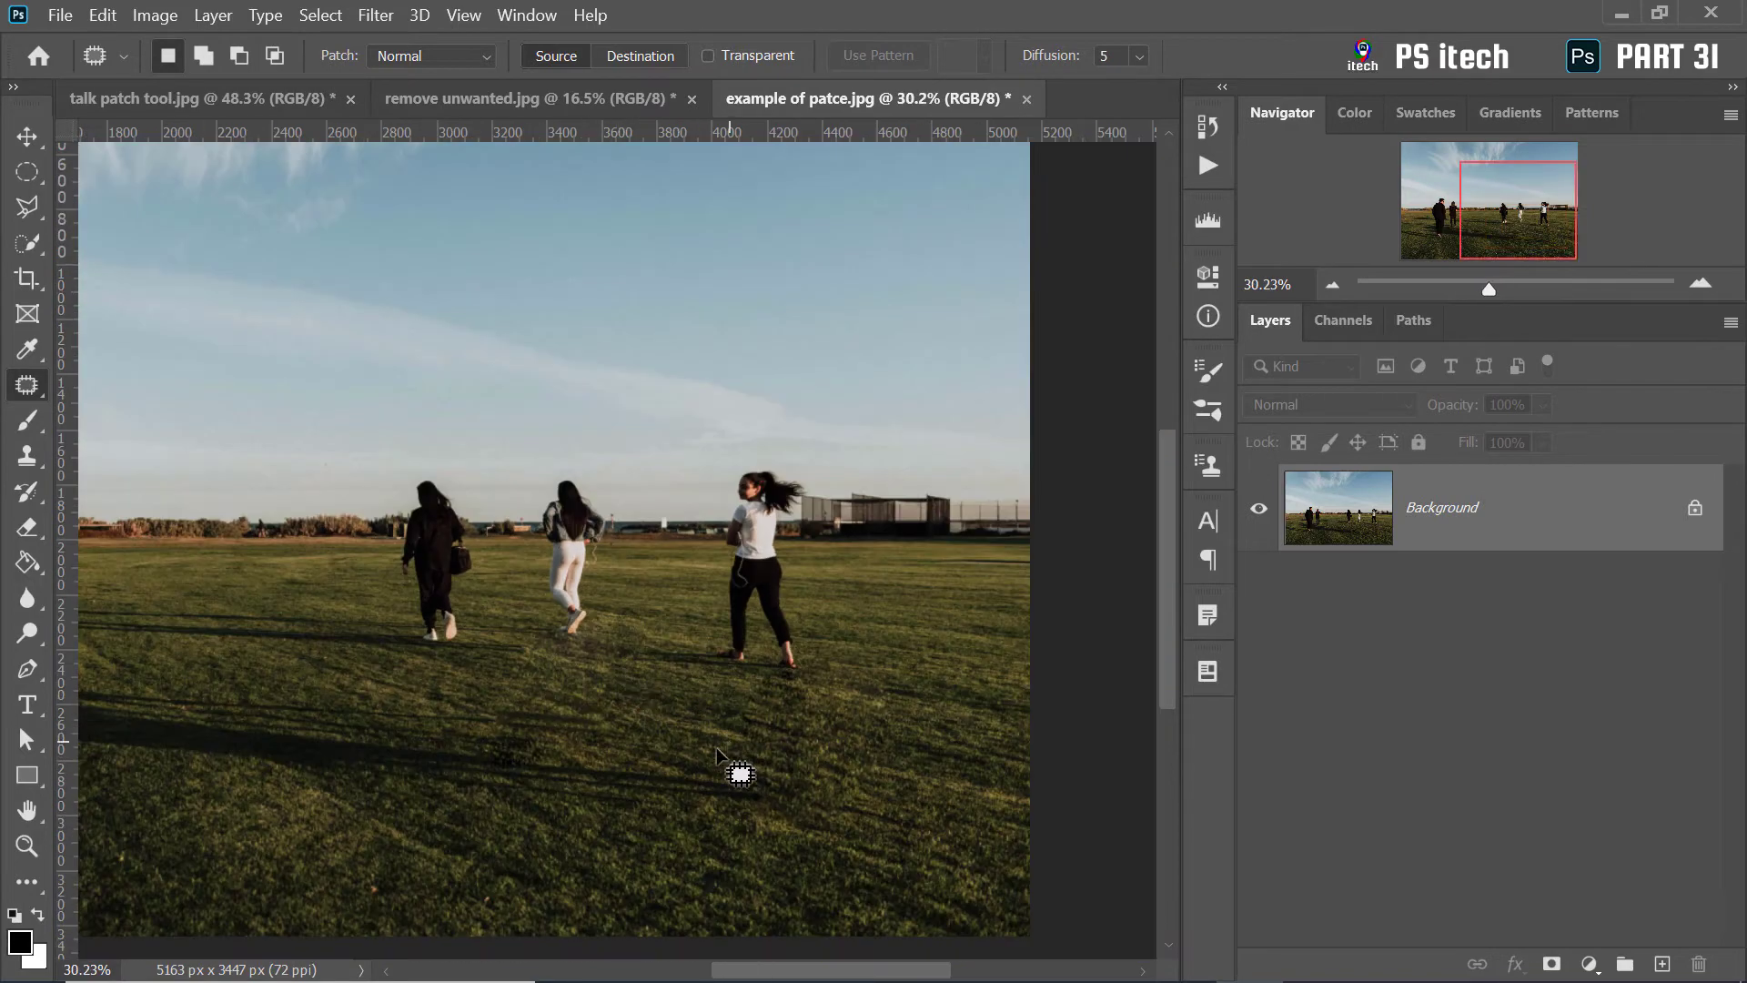
pyautogui.click(661, 582)
pyautogui.scroll(-2, 682, 636)
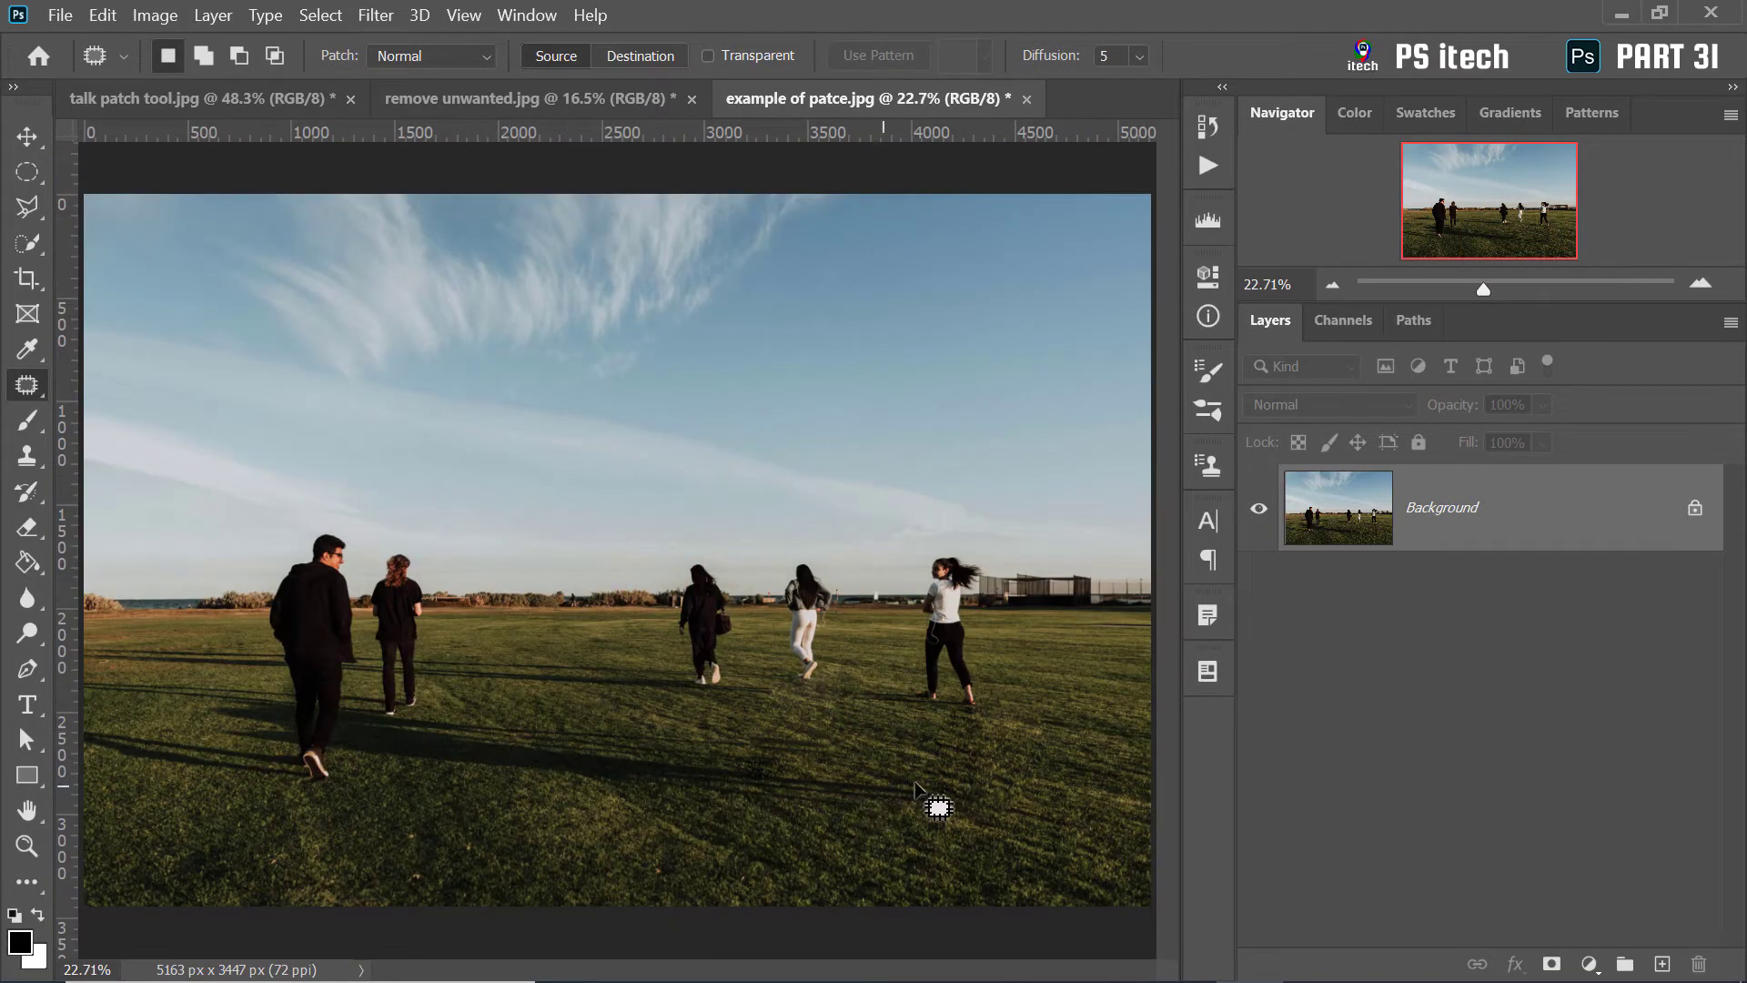
# Try a freehand selection over the foreground grass strip, then drop it
pyautogui.moveTo(965, 773)
pyautogui.mouseDown()
pyautogui.moveTo(415, 769)
pyautogui.moveTo(983, 846)
pyautogui.mouseUp()
pyautogui.rightClick(920, 712)
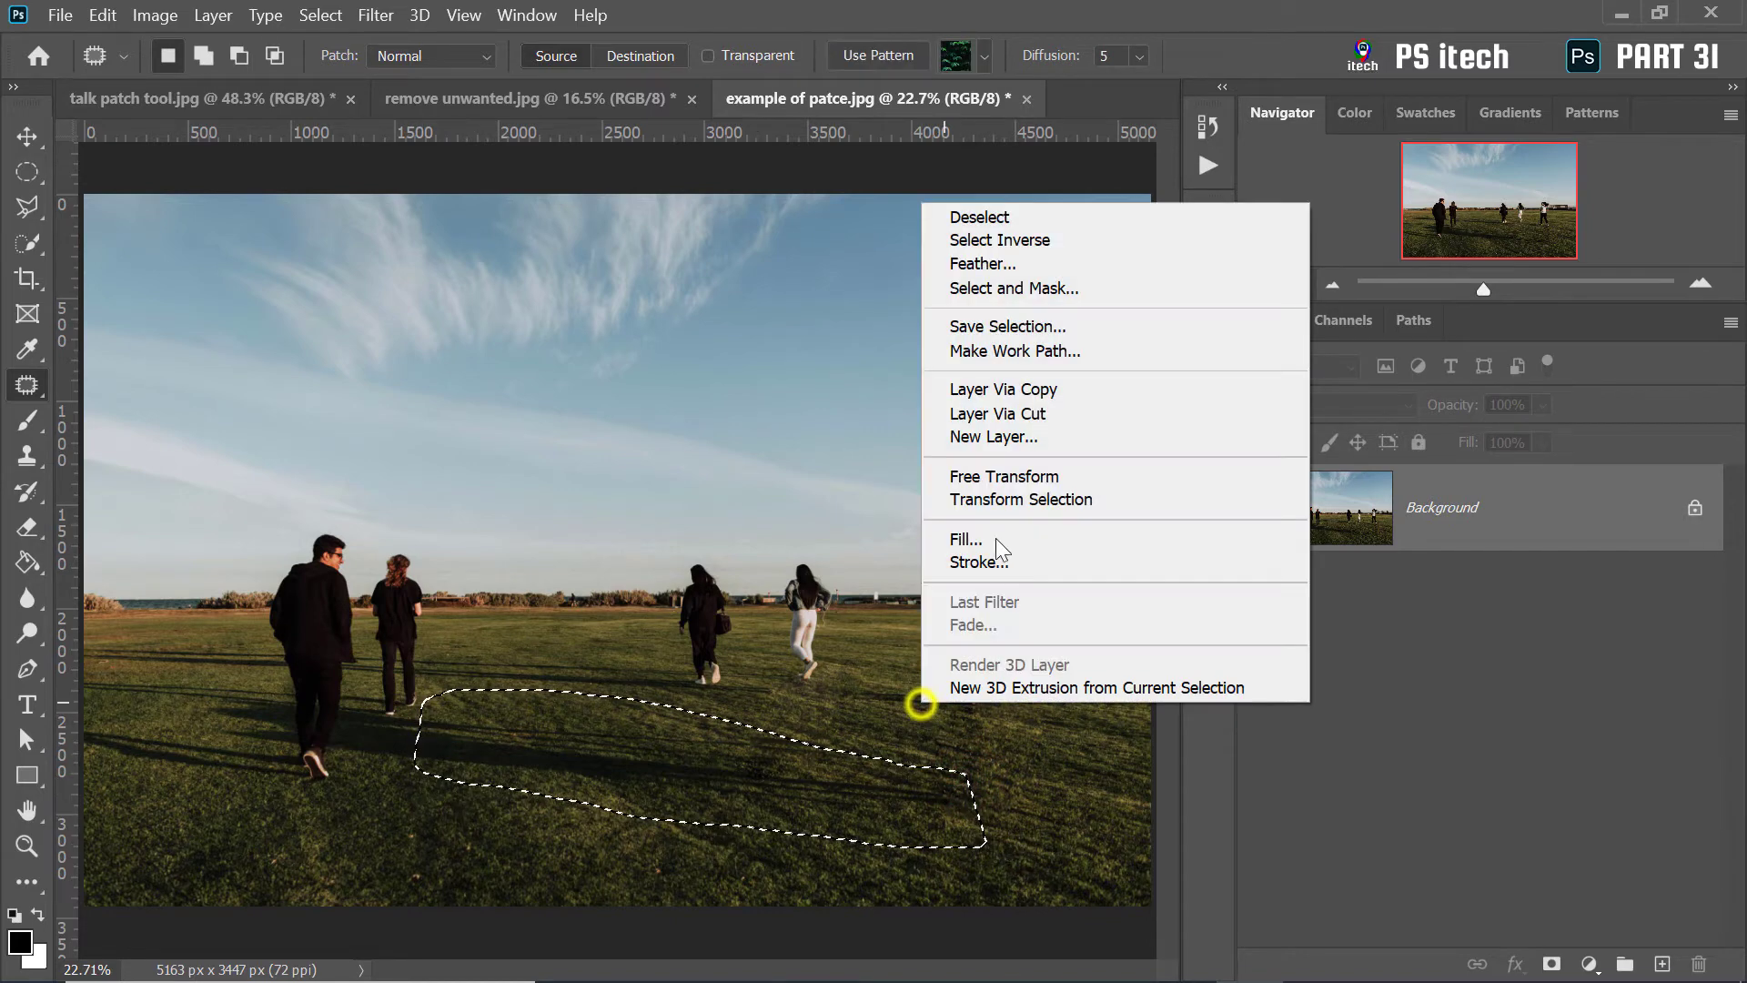
pyautogui.click(1008, 209)
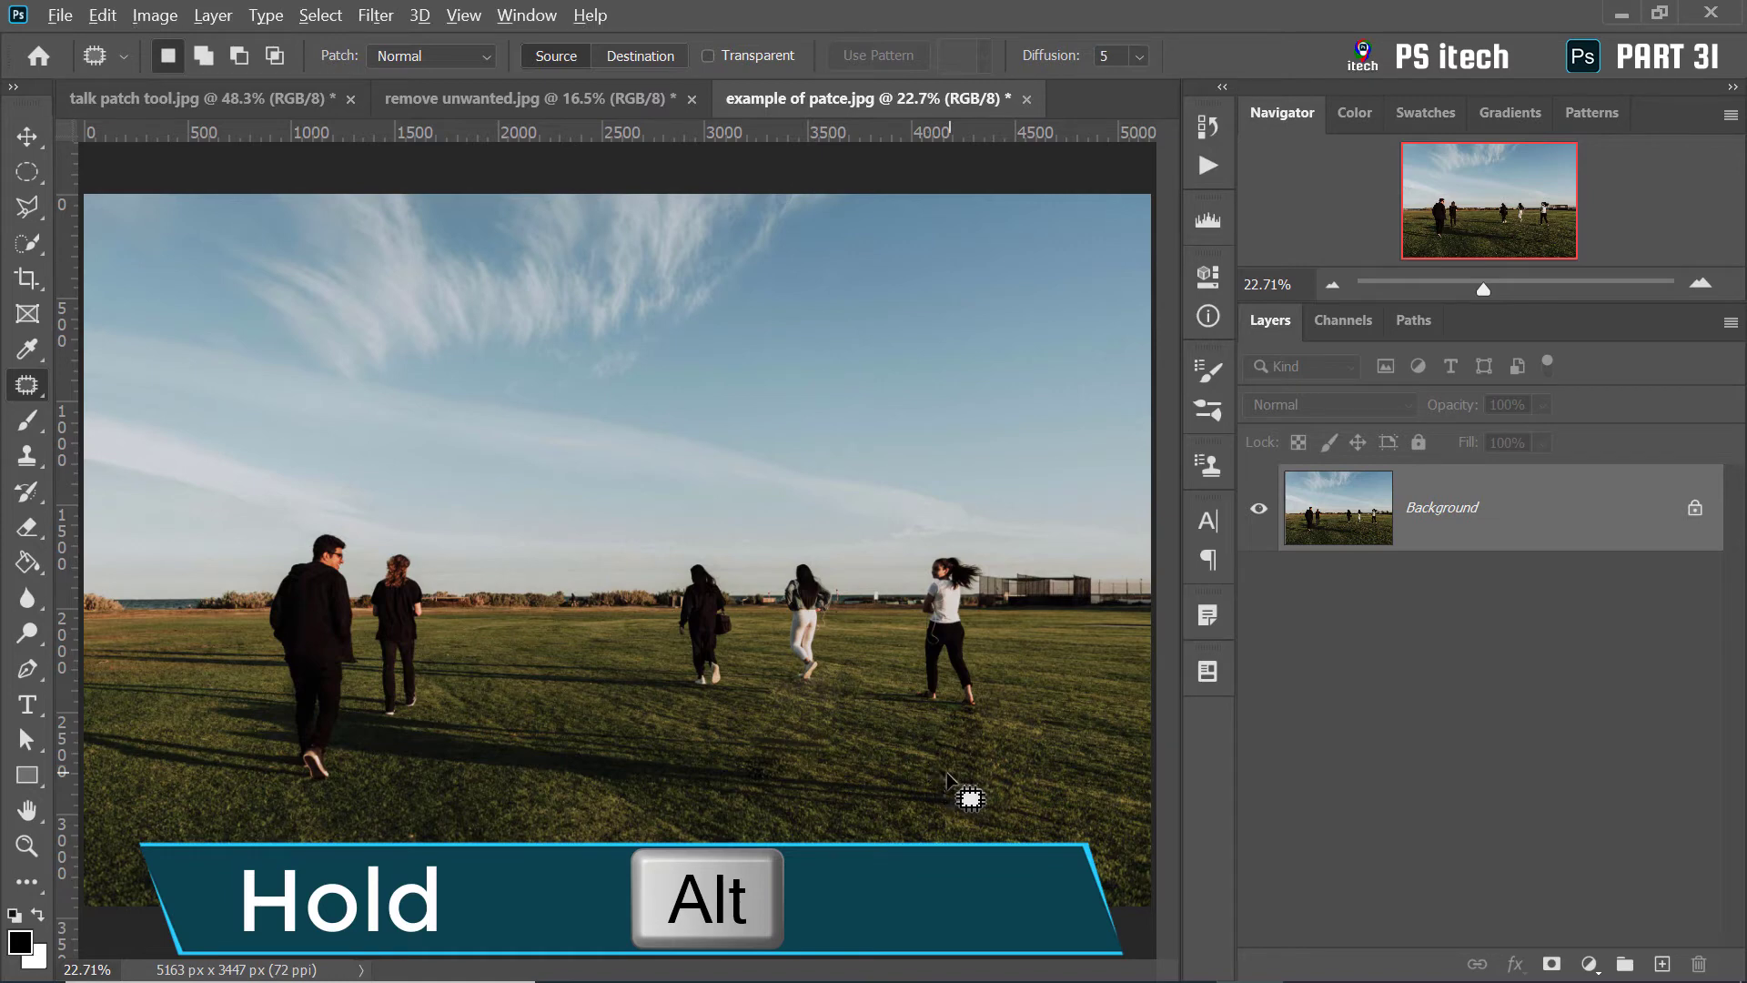
# Patch the foreground grass strip with a straight-edged selection dragged down onto grass below
pyautogui.click(947, 779)
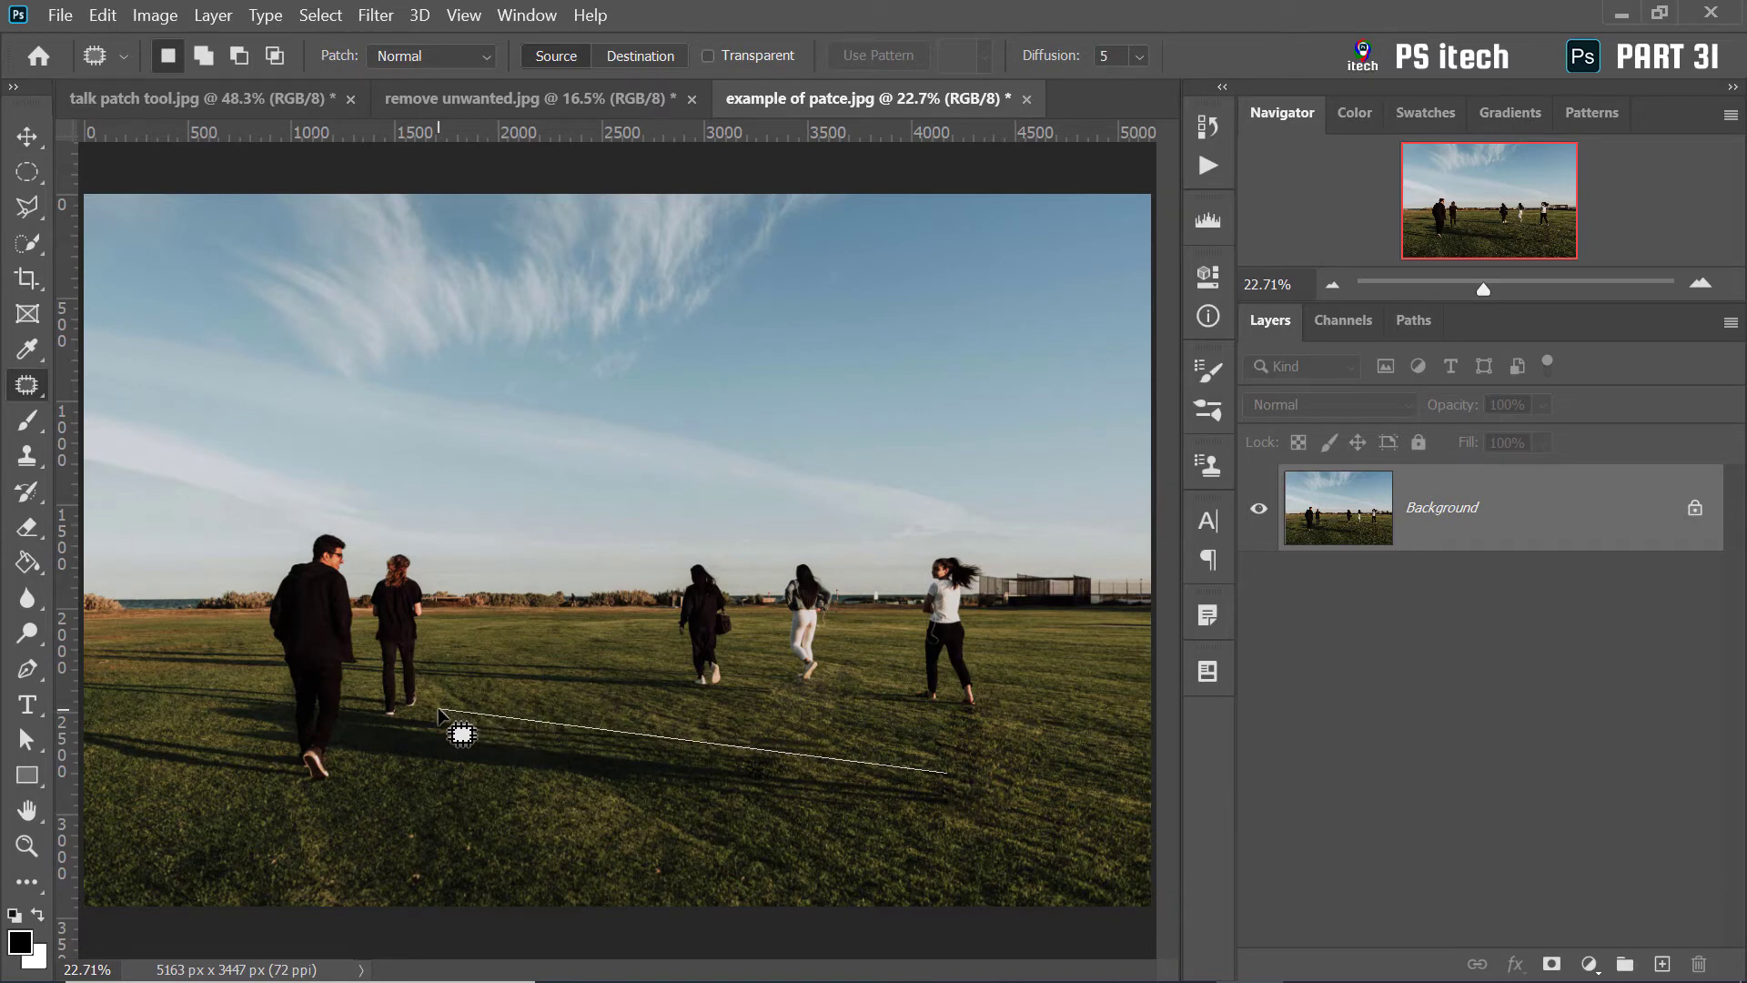
pyautogui.click(403, 779)
pyautogui.click(966, 819)
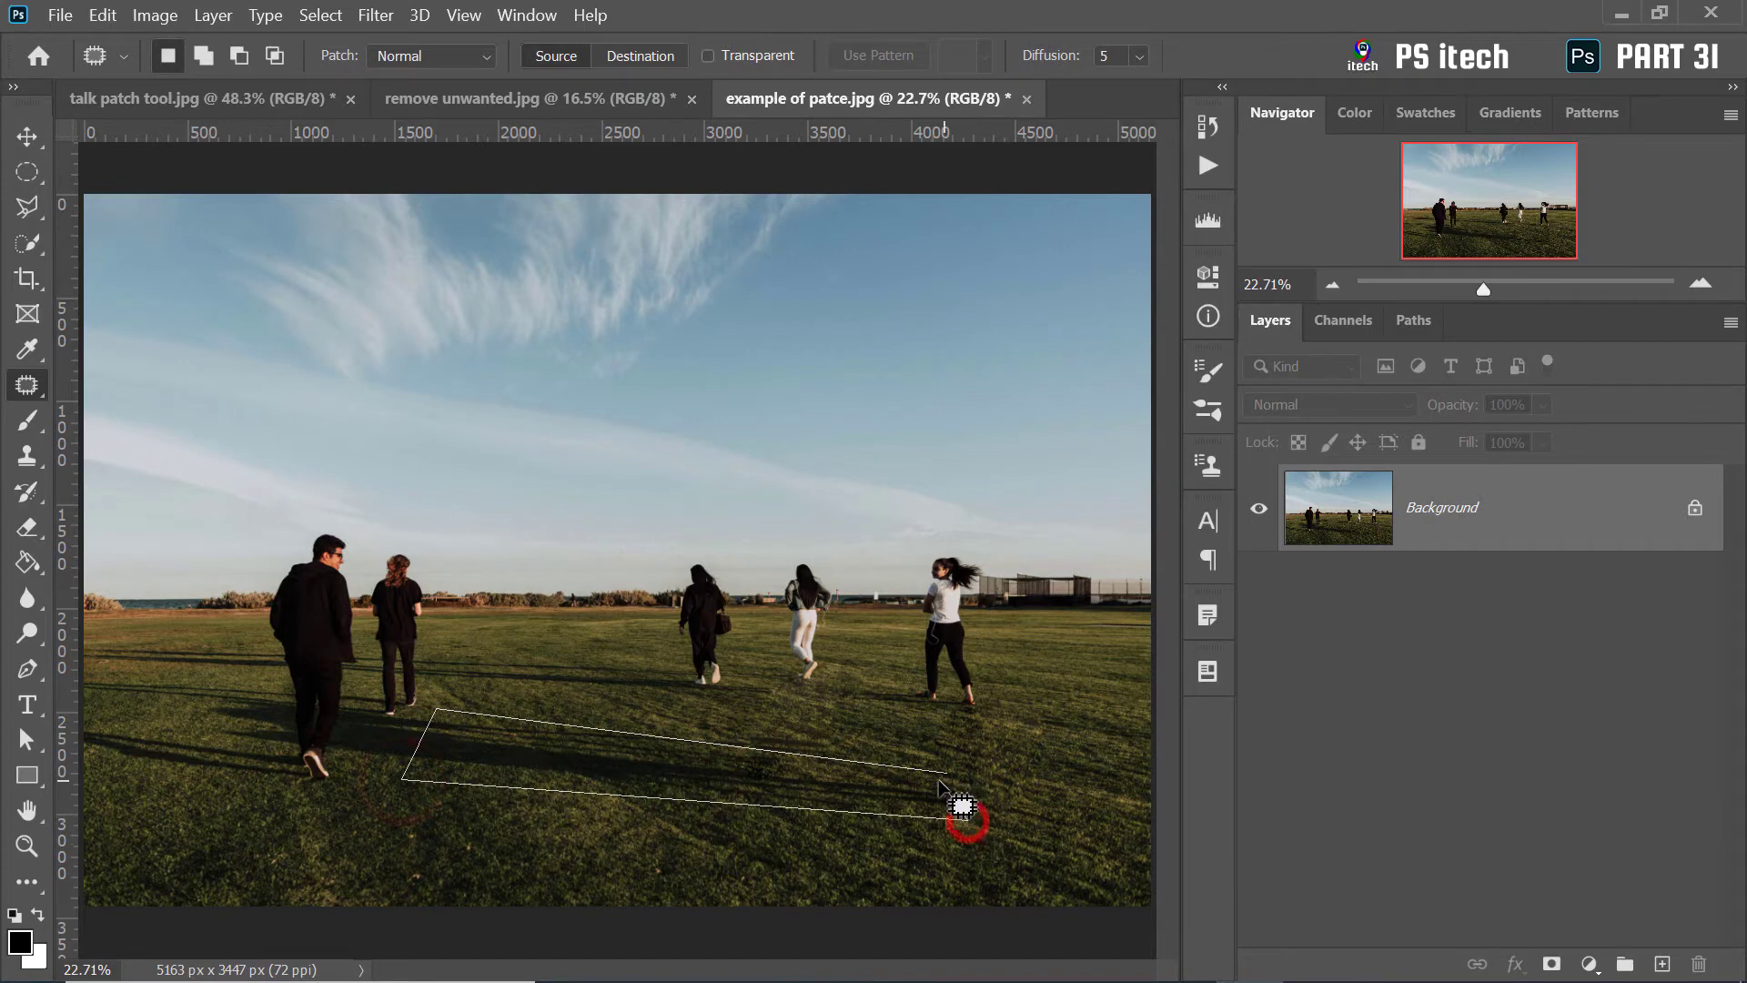
pyautogui.click(946, 773)
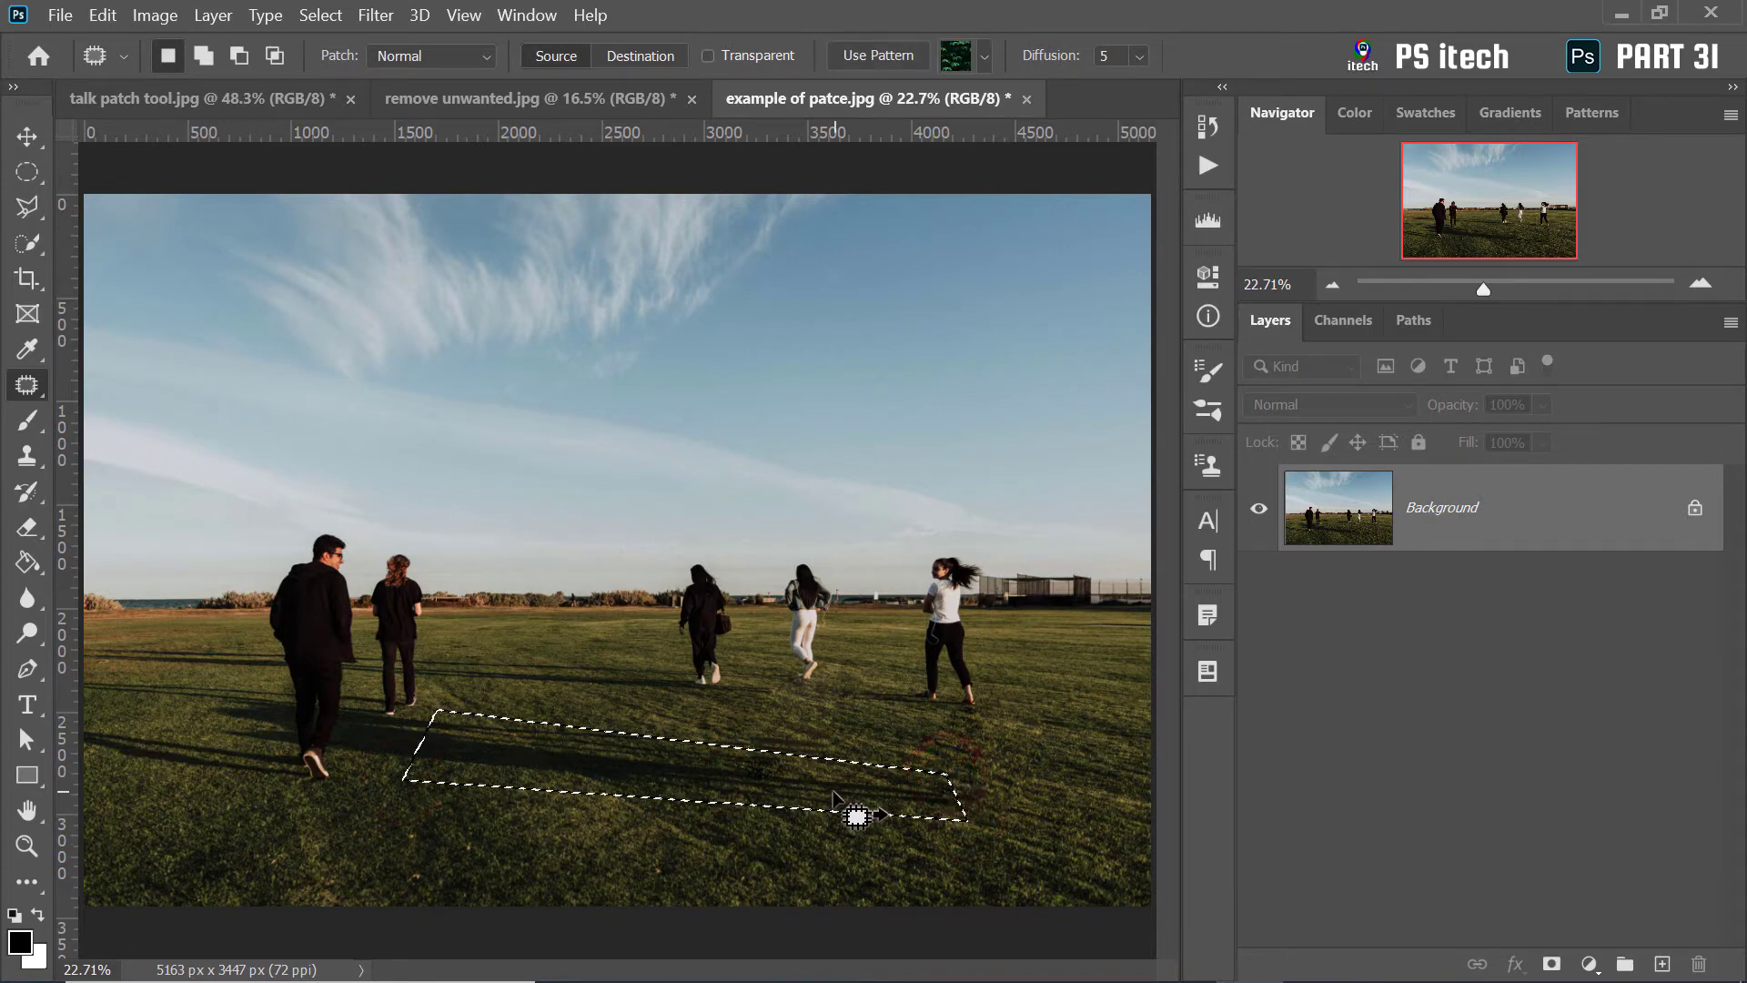
pyautogui.moveTo(761, 769)
pyautogui.mouseDown()
pyautogui.moveTo(752, 828)
pyautogui.moveTo(792, 831)
pyautogui.mouseUp()
pyautogui.hotkey('ctrl', 'o')
# Open big area patch.jpg and frame the left and middle giraffes
pyautogui.doubleClick(484, 249)
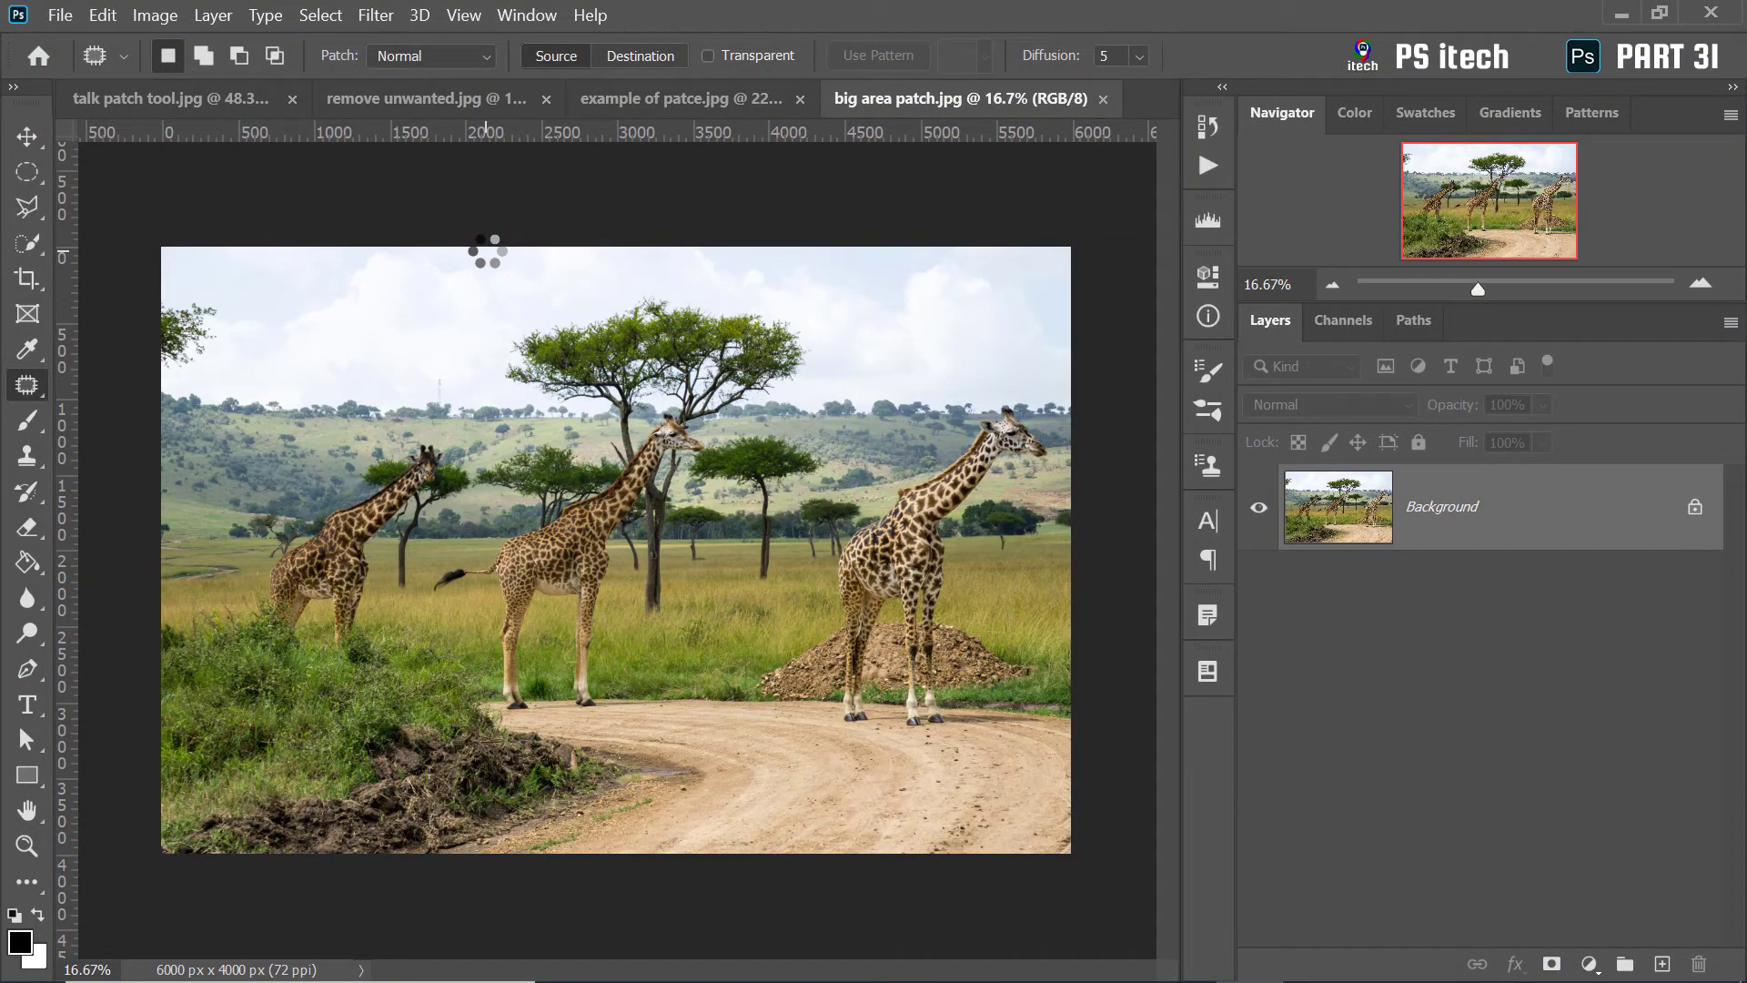
pyautogui.scroll(1, 434, 483)
pyautogui.scroll(1, 433, 483)
pyautogui.scroll(1, 440, 484)
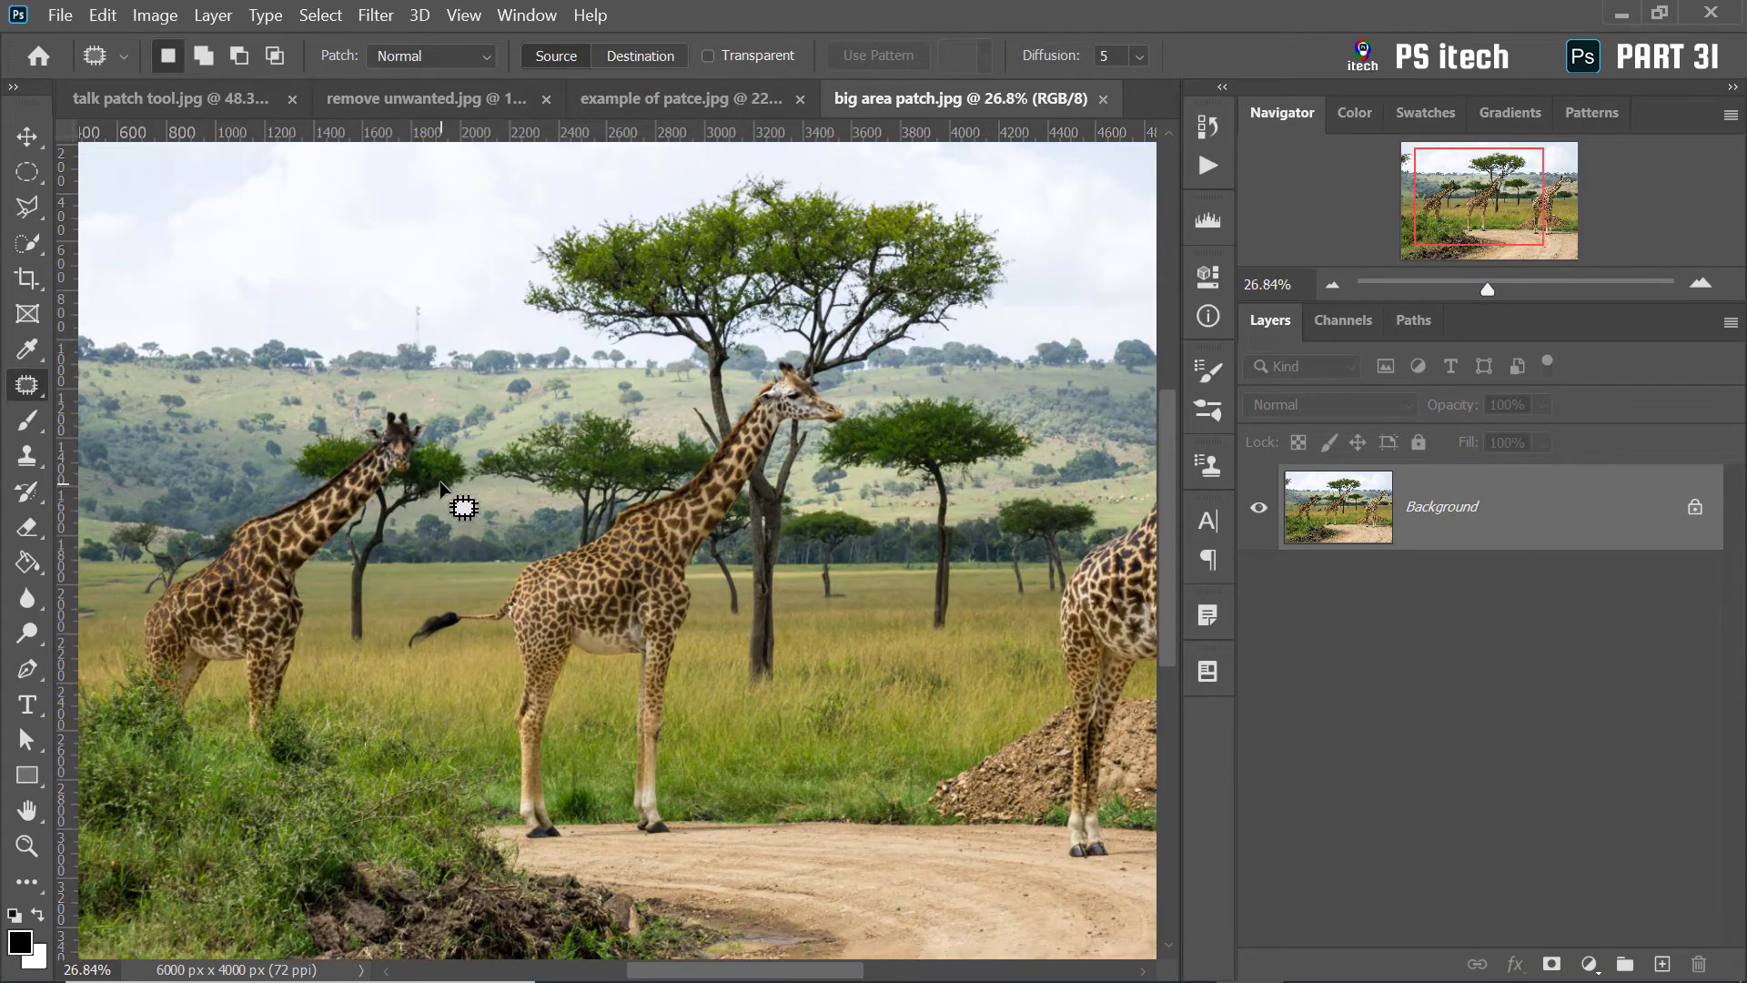
pyautogui.moveTo(424, 510); pyautogui.dragTo(574, 434)
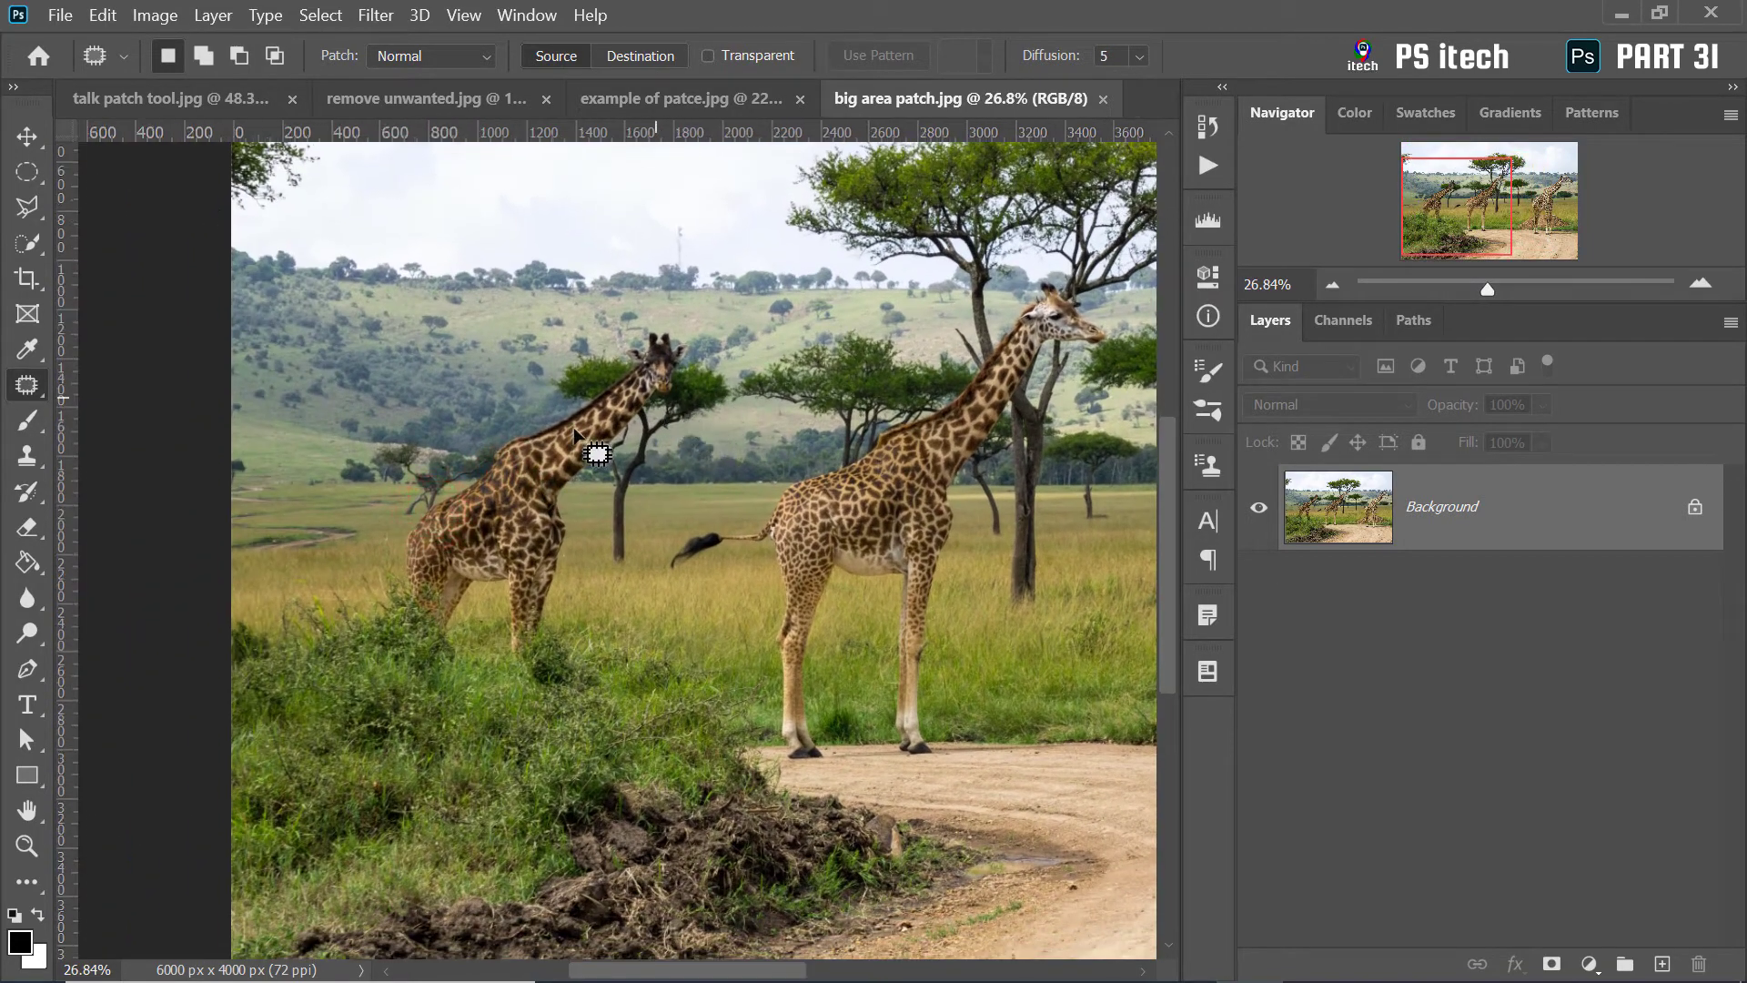
pyautogui.scroll(-1, 854, 434)
pyautogui.scroll(-1, 856, 420)
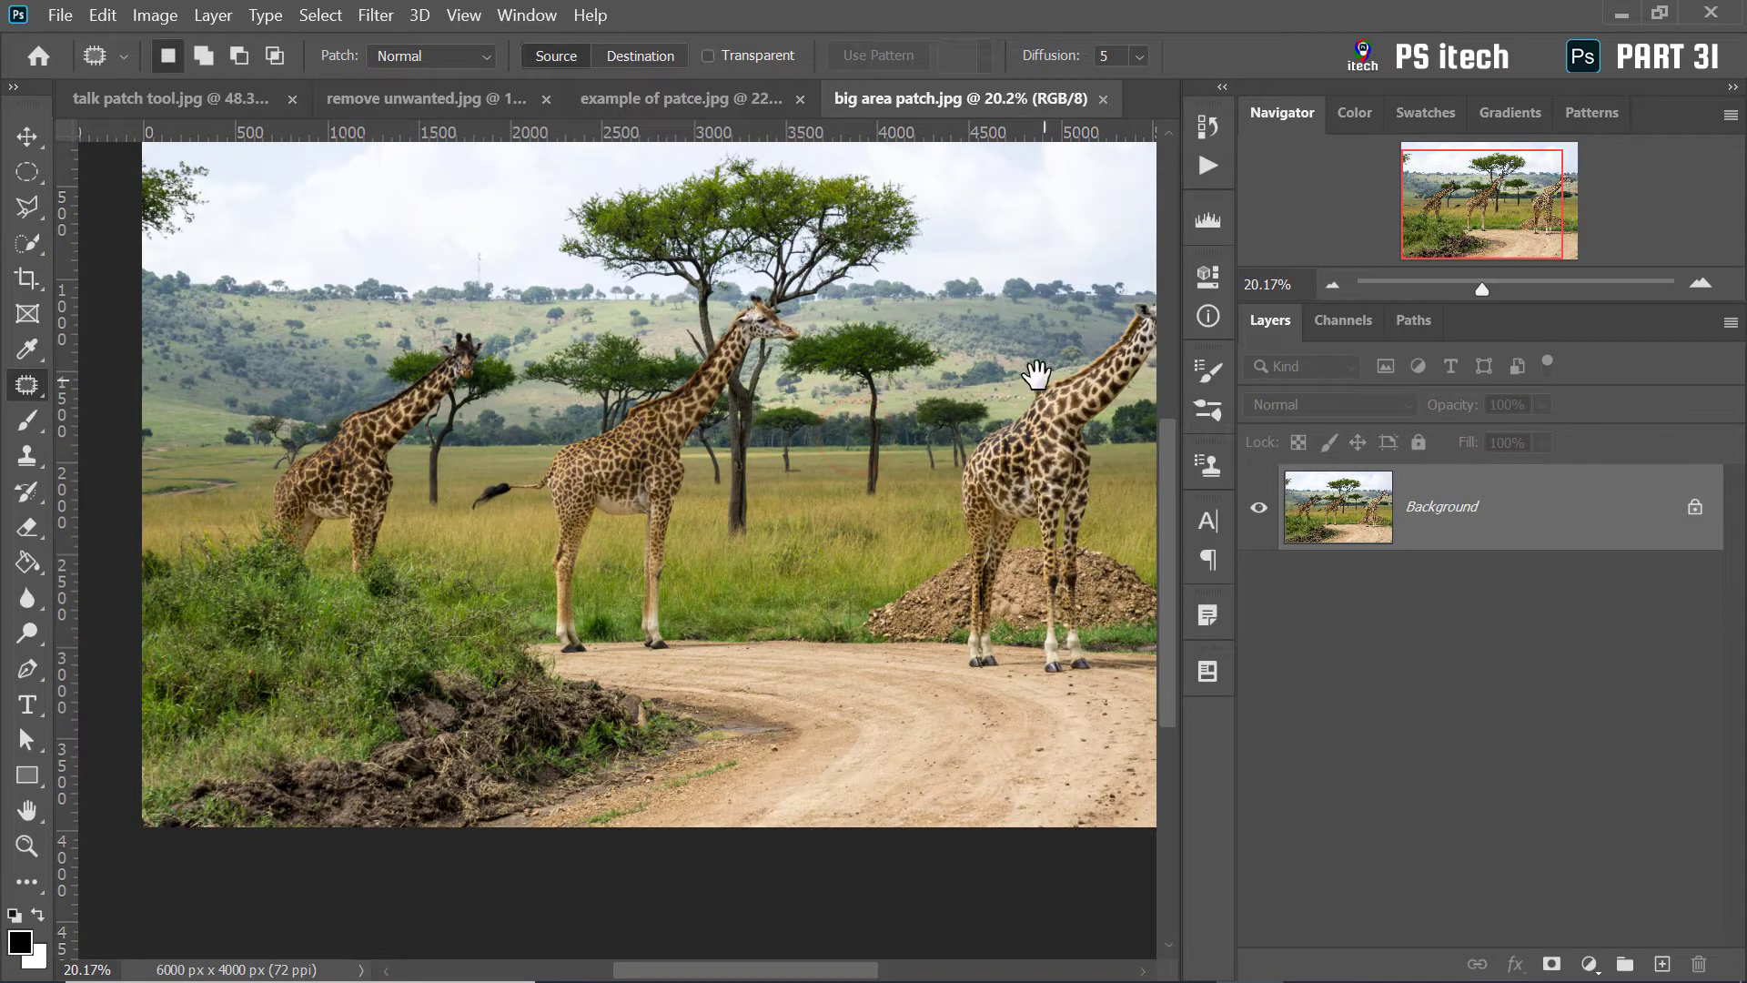
pyautogui.moveTo(1024, 375); pyautogui.dragTo(928, 386)
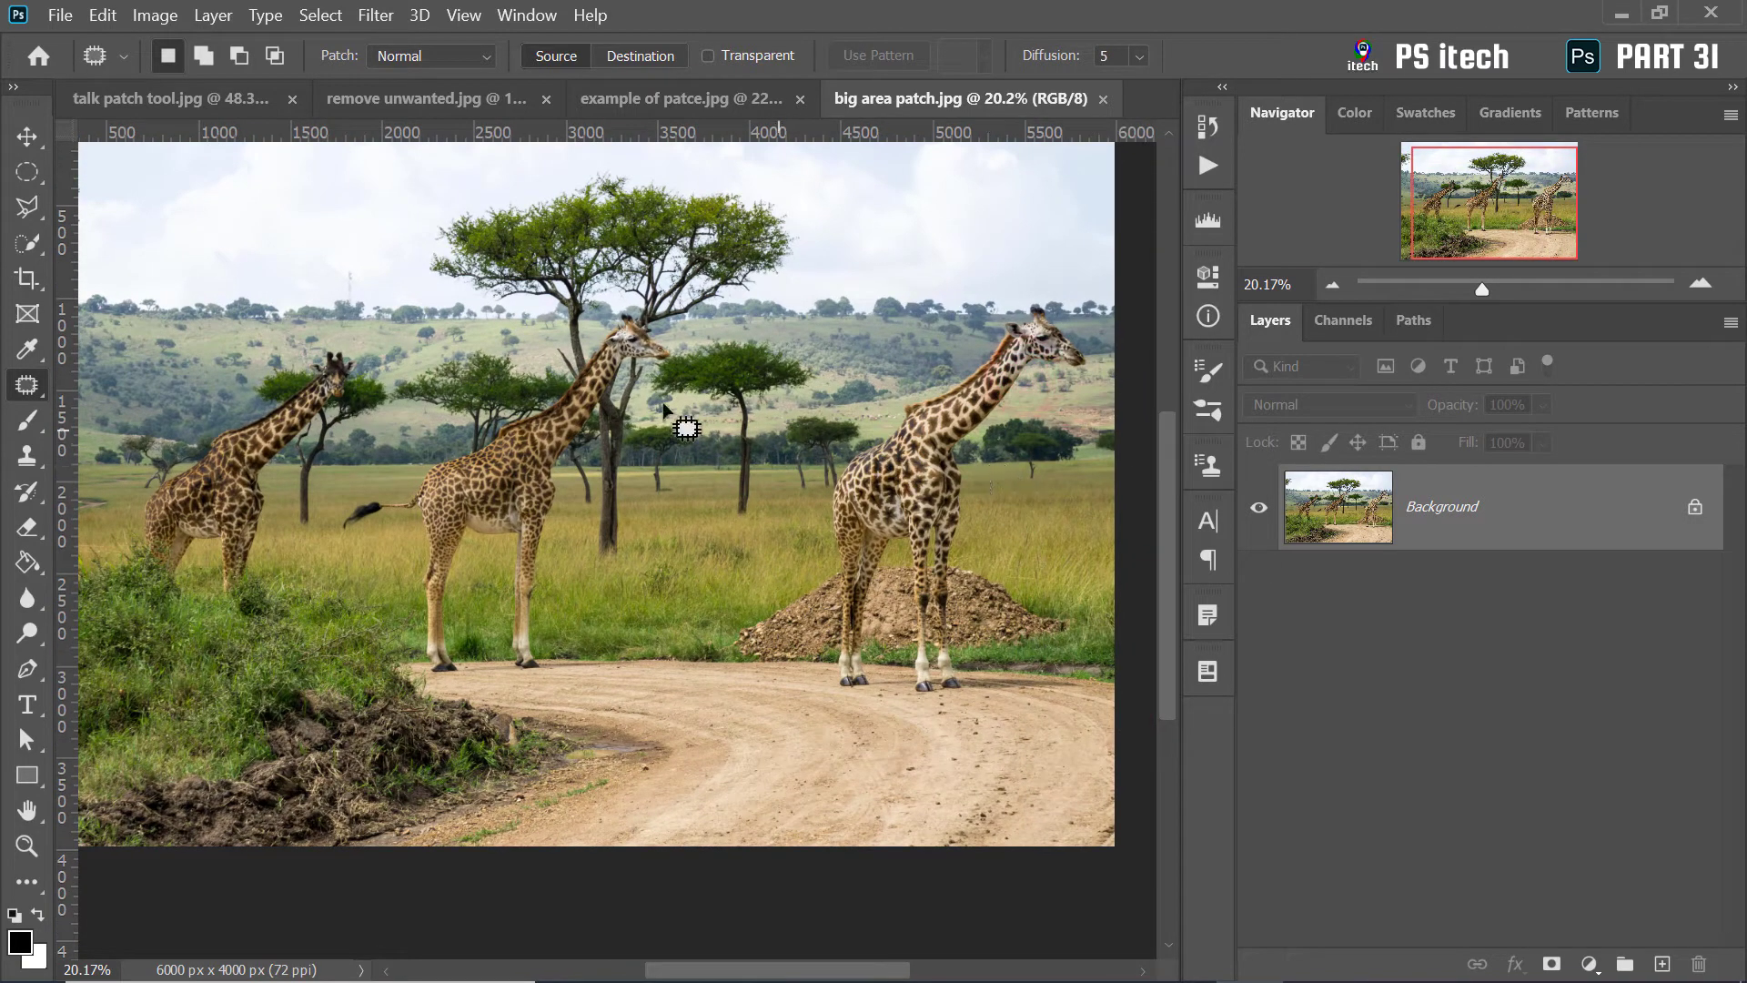
# Drop a stray selection near the left giraffe's neck and begin a patch outline from the grass
pyautogui.moveTo(331, 392); pyautogui.dragTo(474, 426)
pyautogui.rightClick(497, 373)
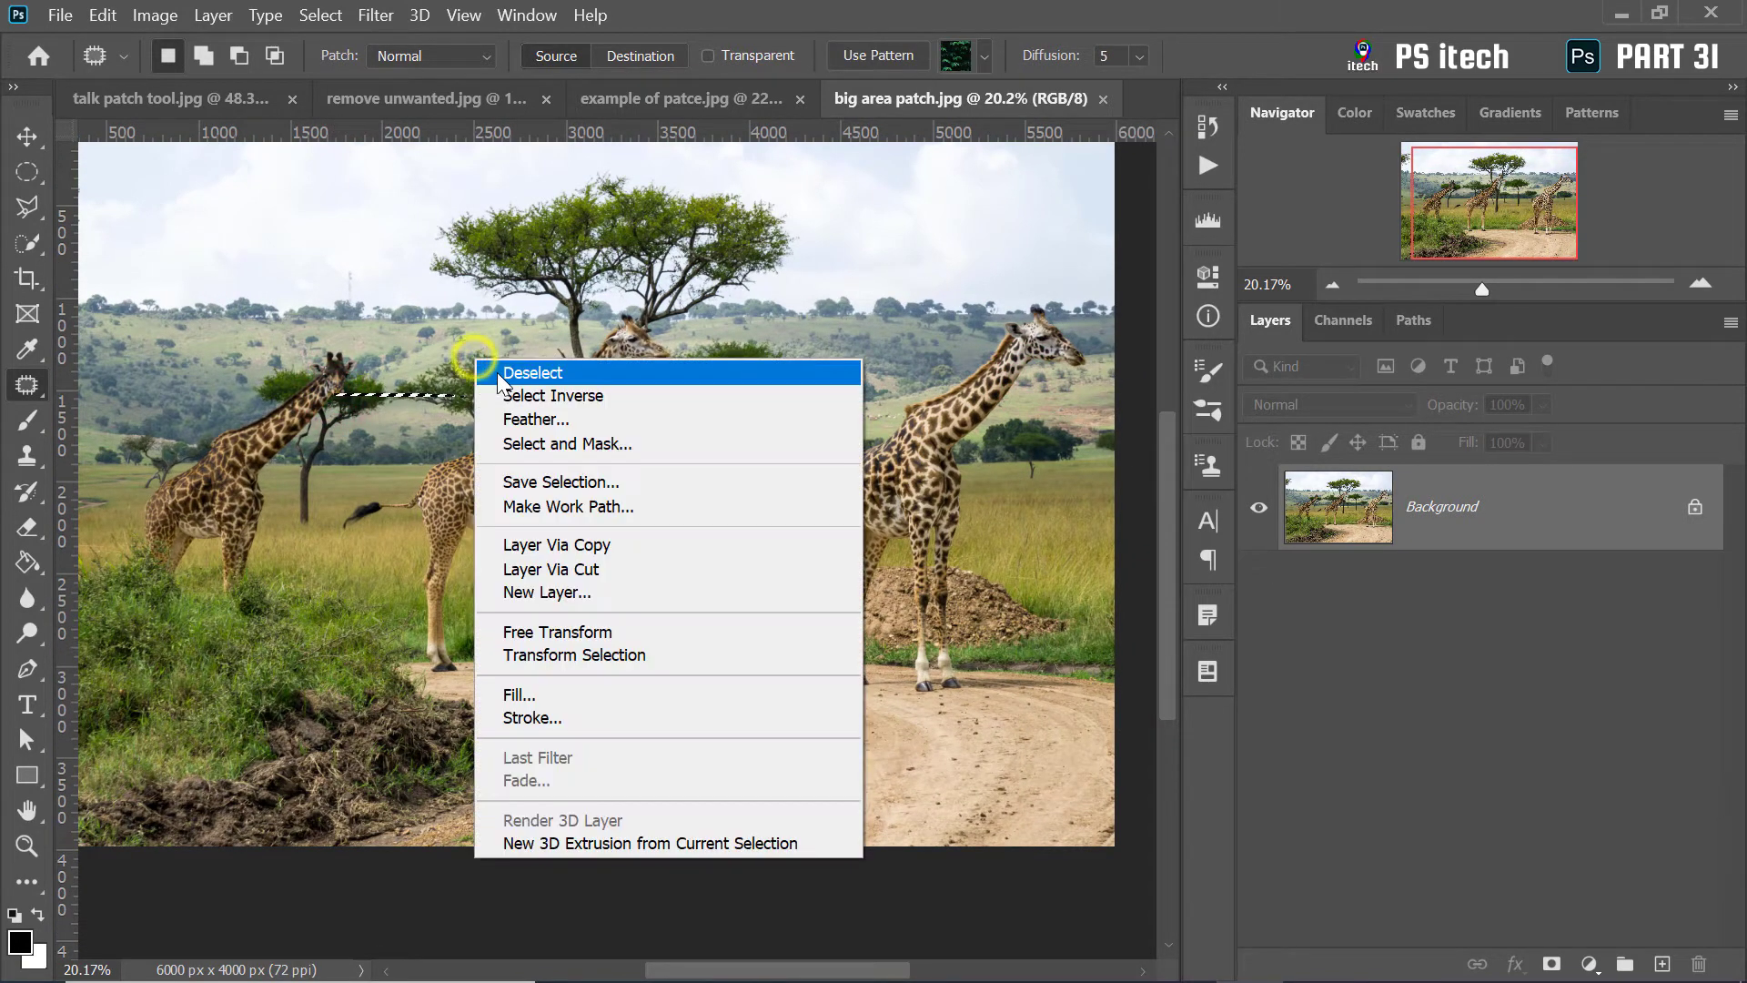
pyautogui.click(497, 373)
pyautogui.moveTo(373, 386); pyautogui.dragTo(455, 366)
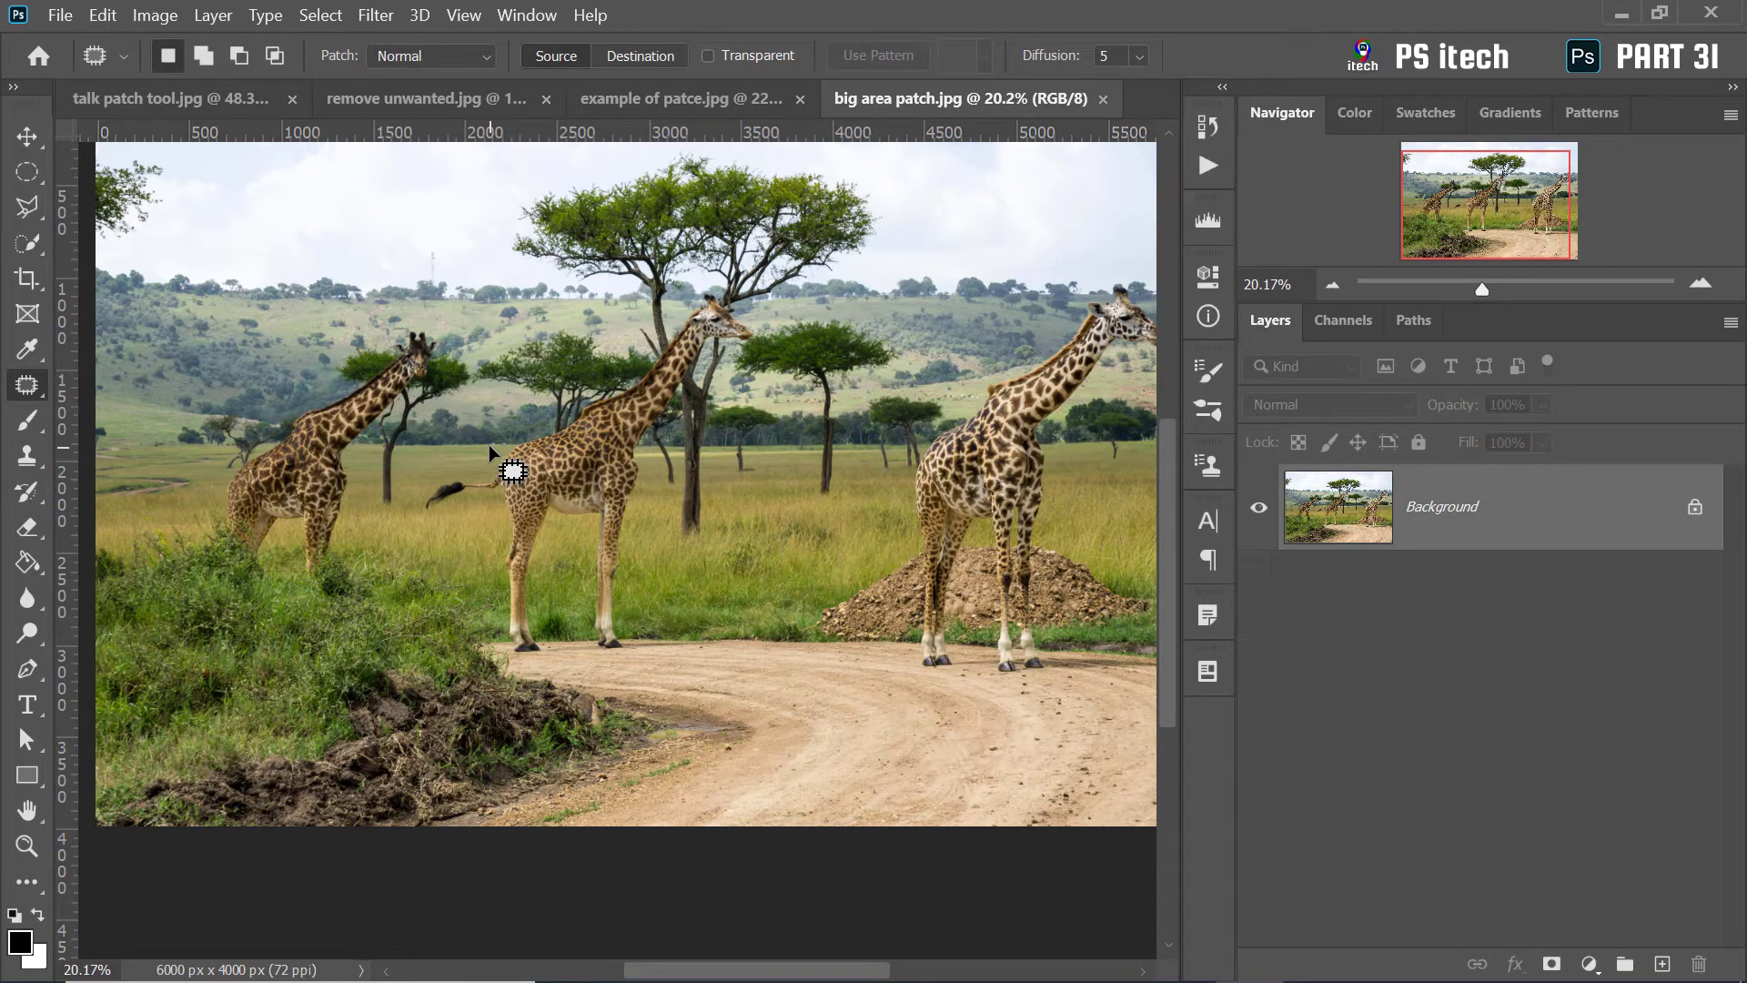
pyautogui.scroll(2, 489, 608)
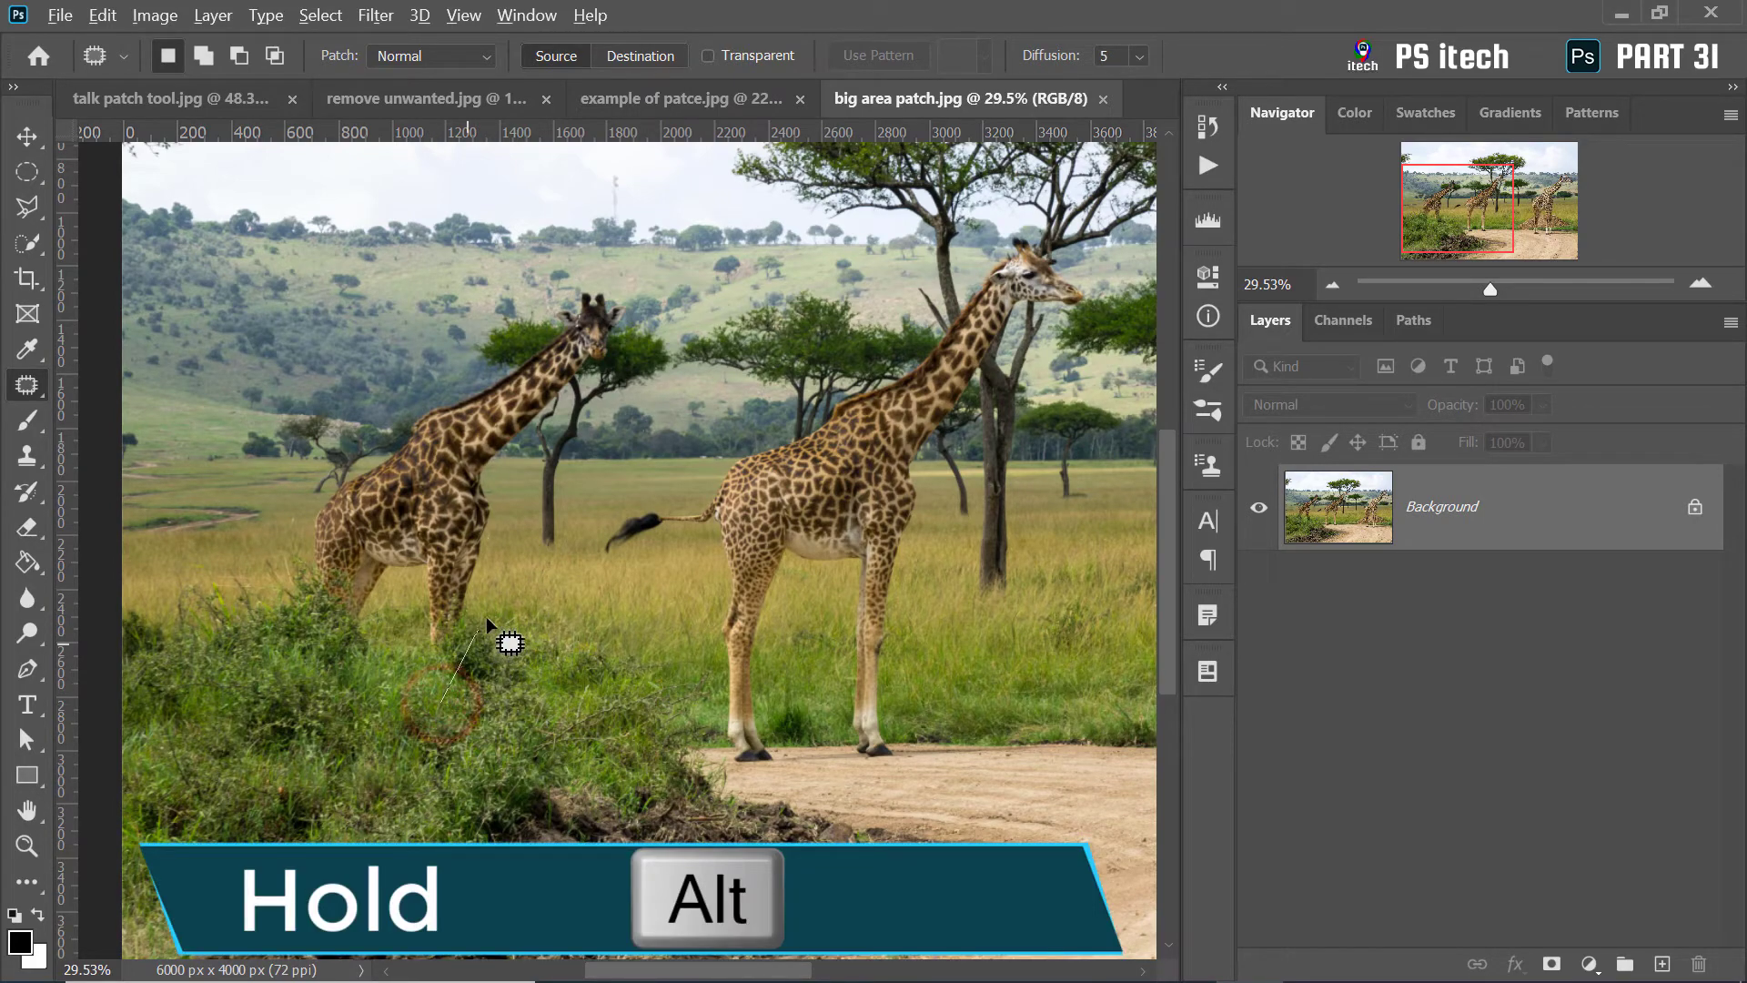
# Outline the left giraffe and patch it with trees and grass from the right, then deselect
pyautogui.click(612, 435)
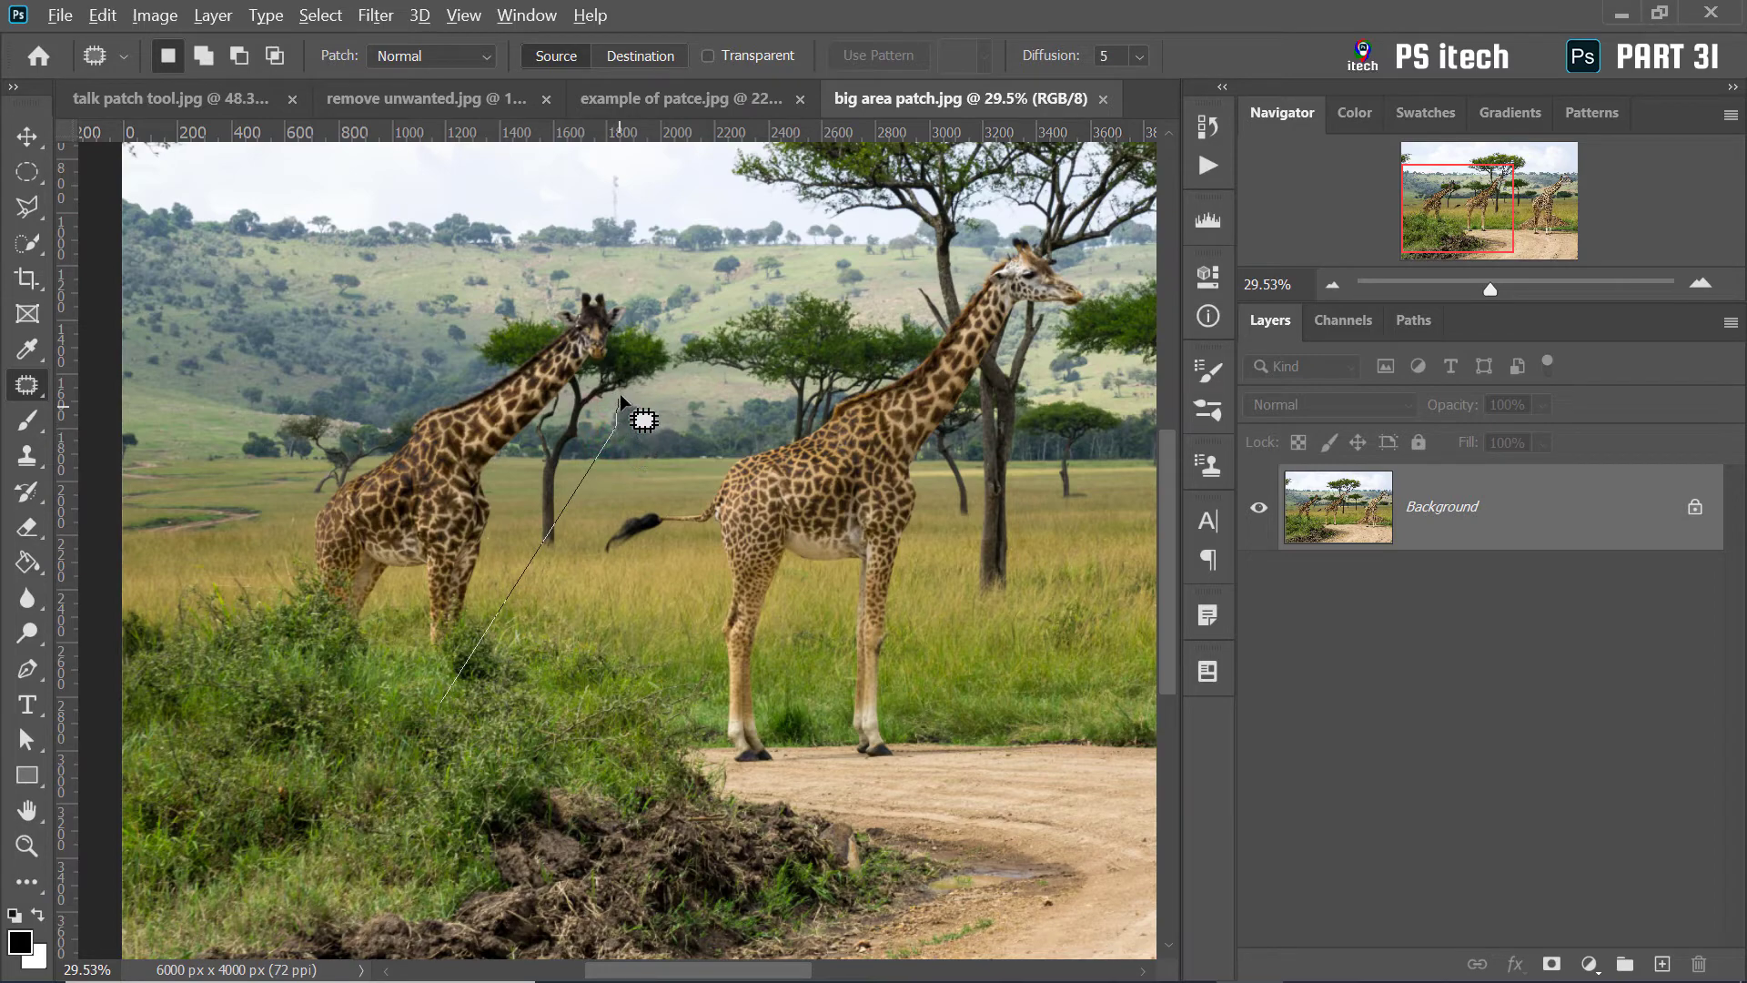
pyautogui.moveTo(621, 401)
pyautogui.mouseDown()
pyautogui.moveTo(467, 337)
pyautogui.moveTo(410, 389)
pyautogui.moveTo(333, 417)
pyautogui.moveTo(312, 577)
pyautogui.moveTo(343, 667)
pyautogui.mouseUp()
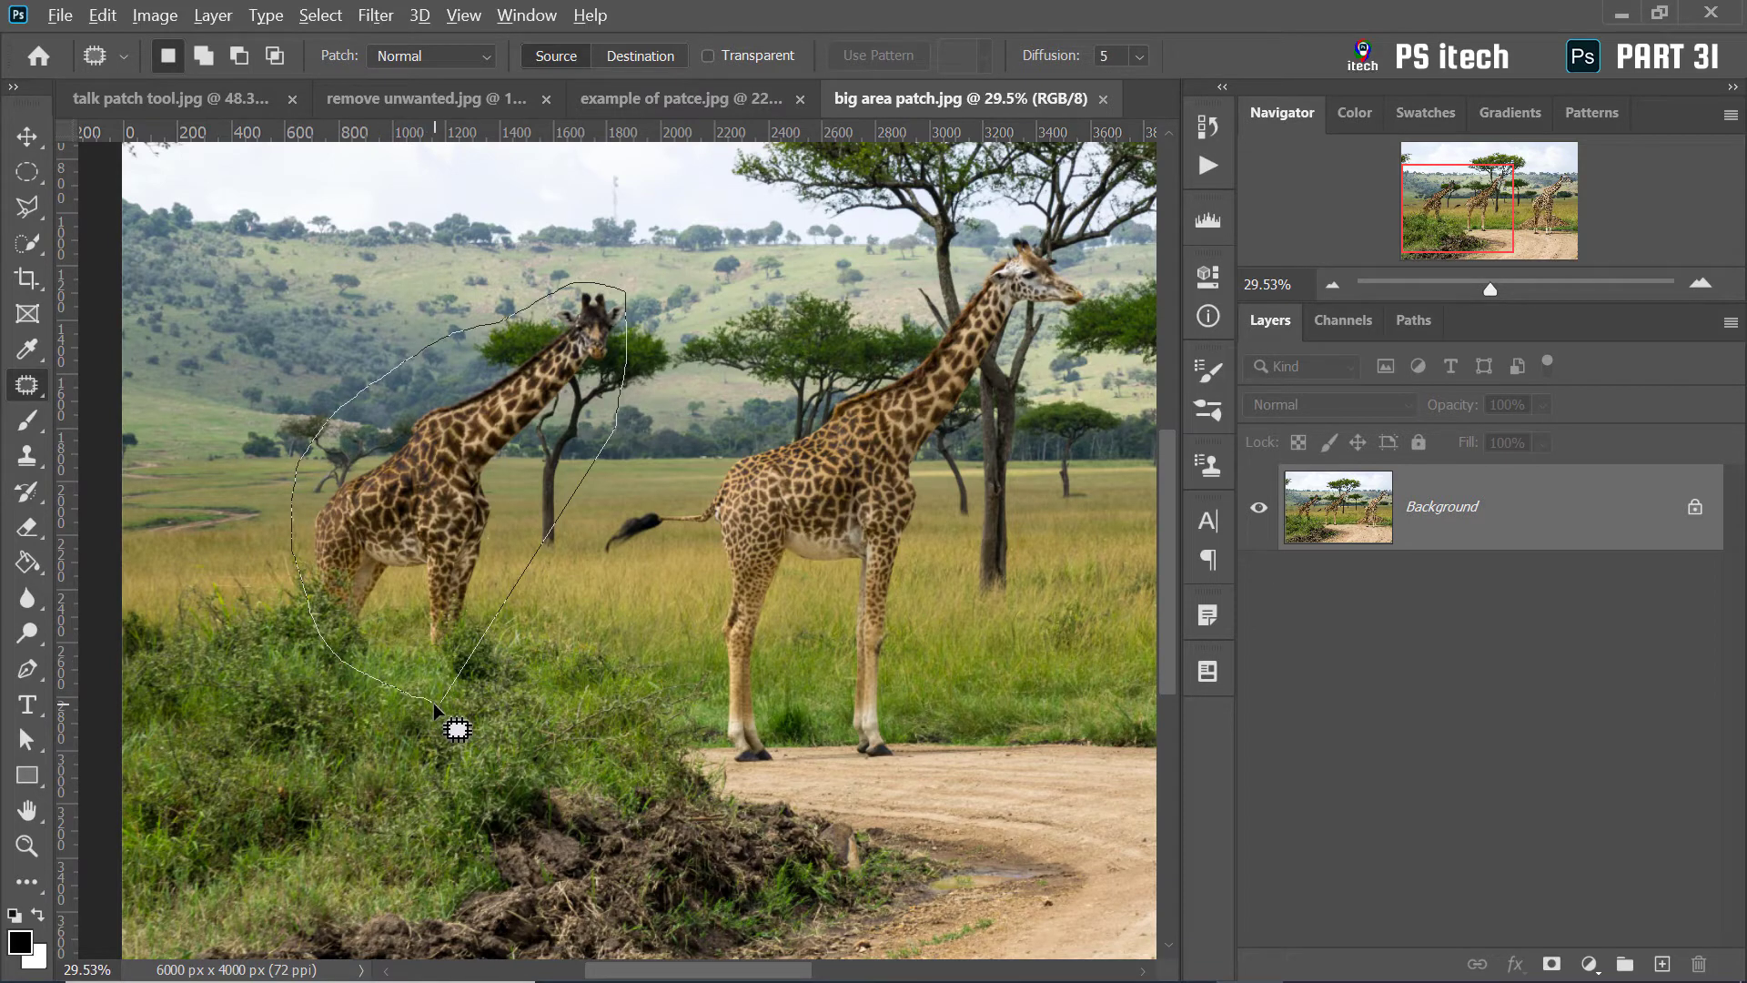
pyautogui.moveTo(435, 708); pyautogui.dragTo(436, 684)
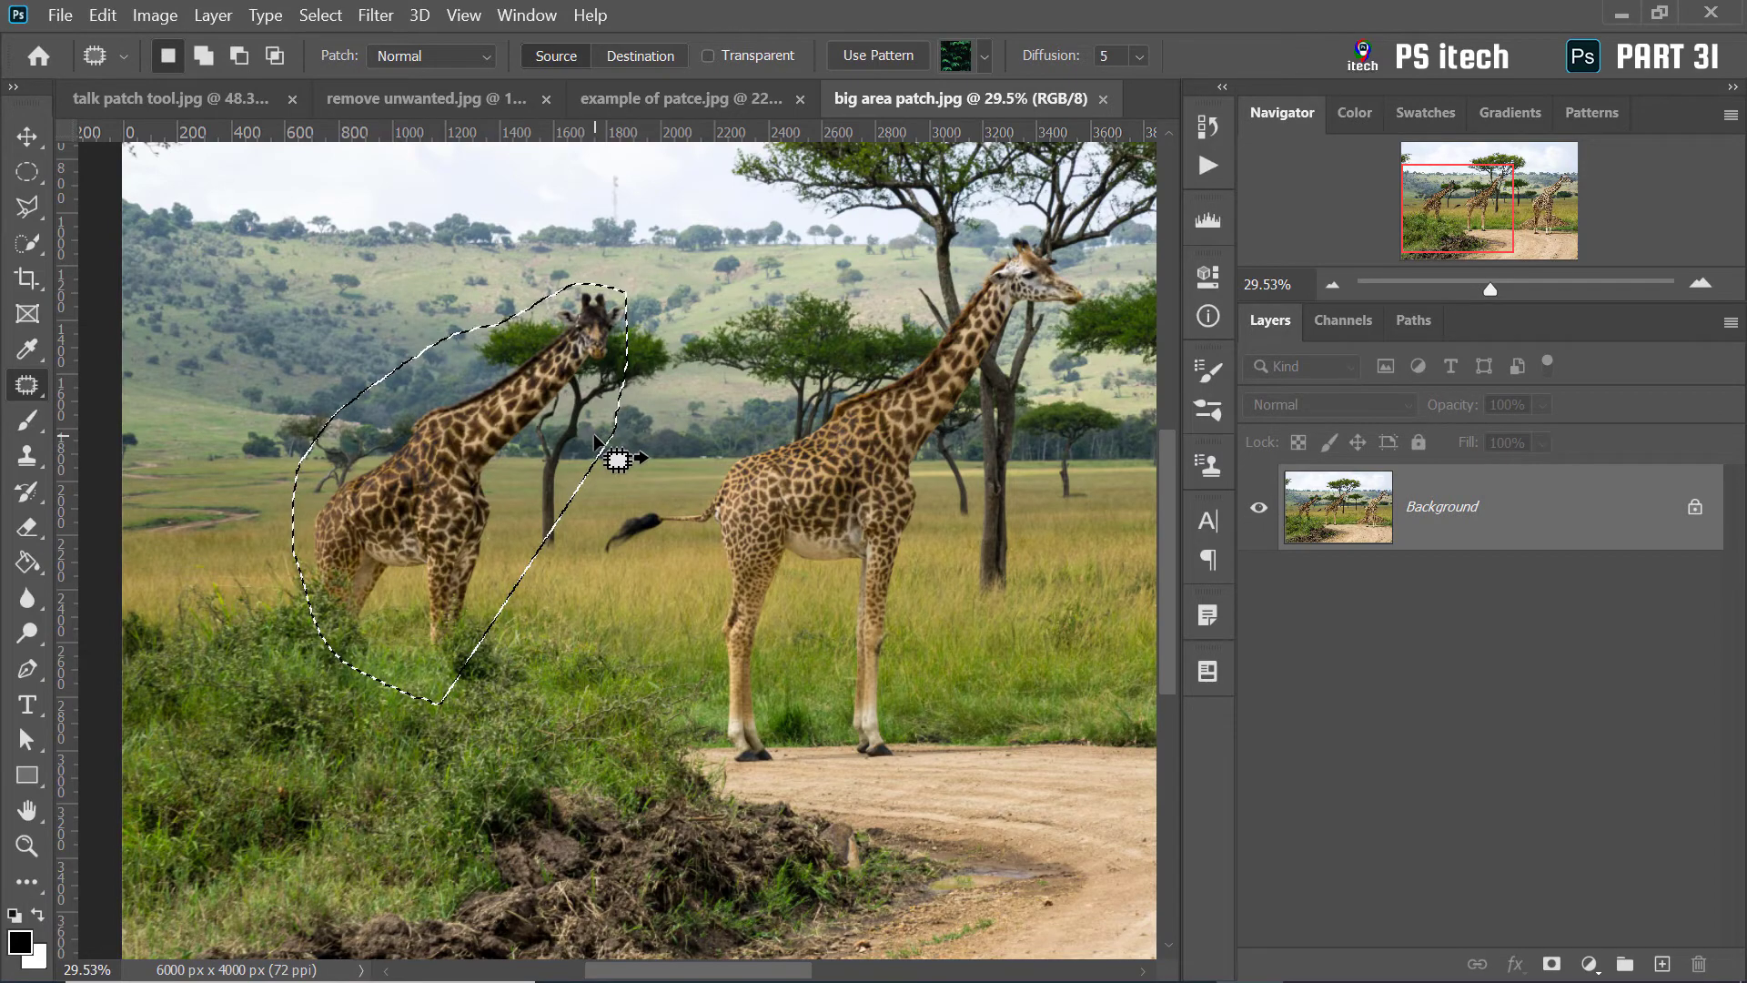
pyautogui.scroll(-2, 596, 437)
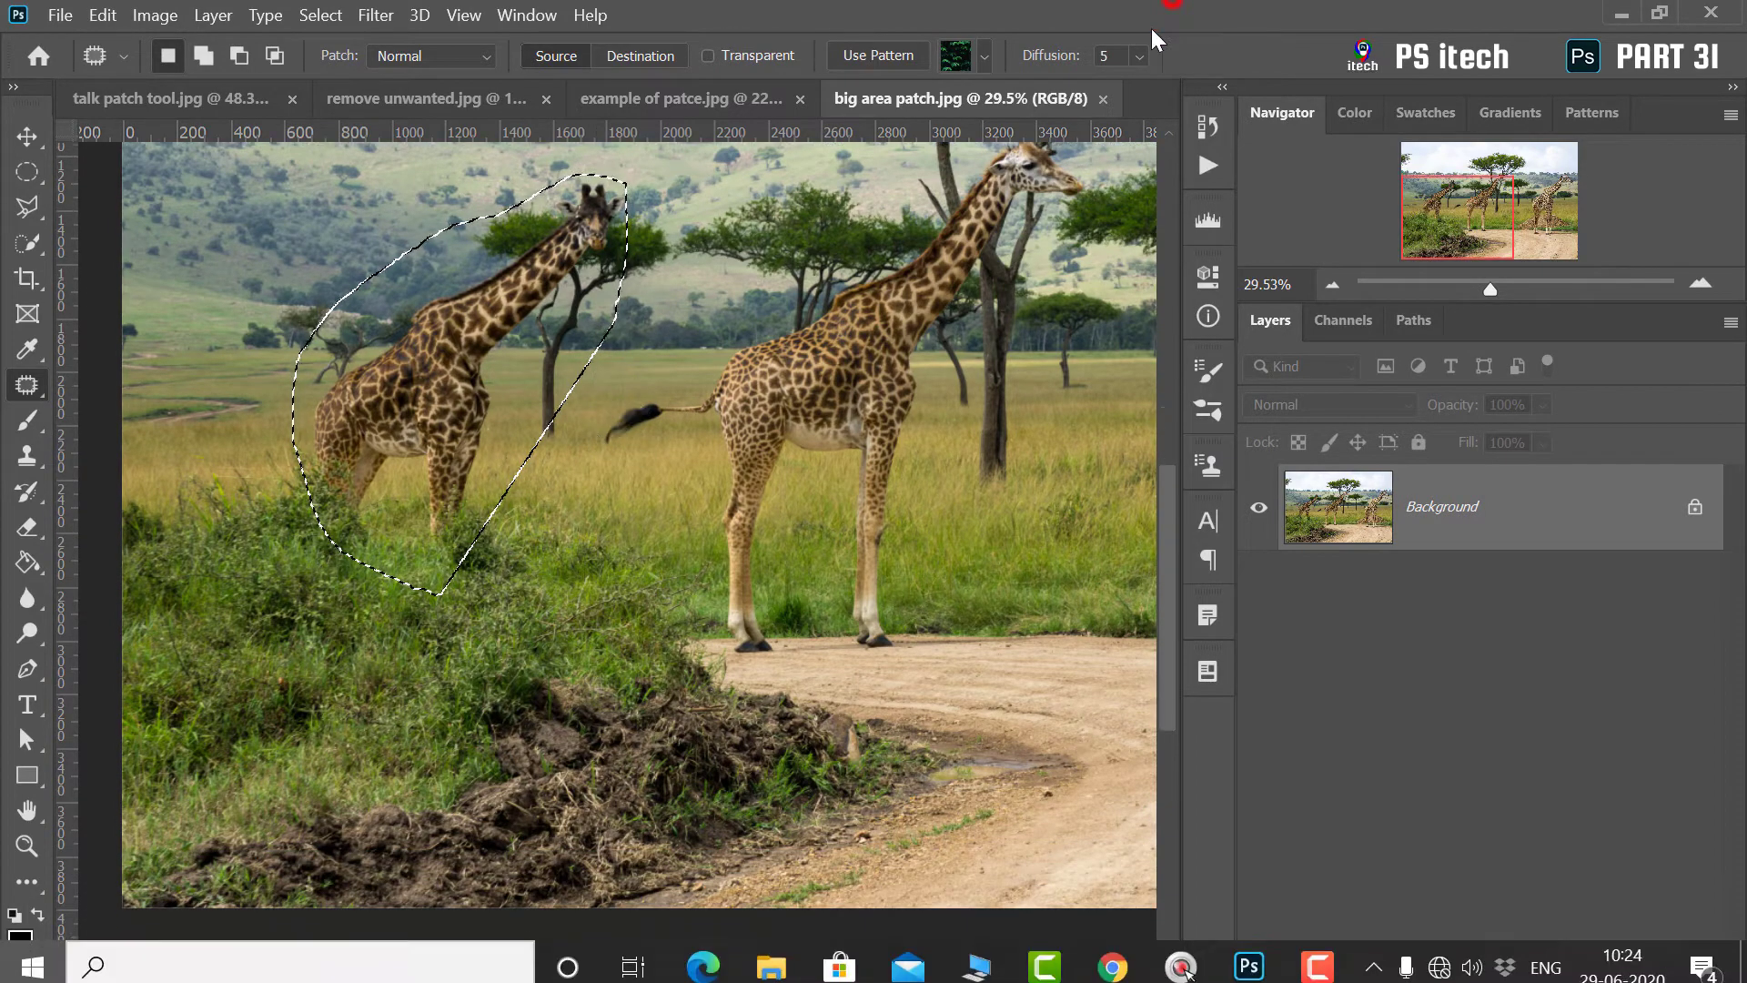
pyautogui.scroll(-2, 685, 428)
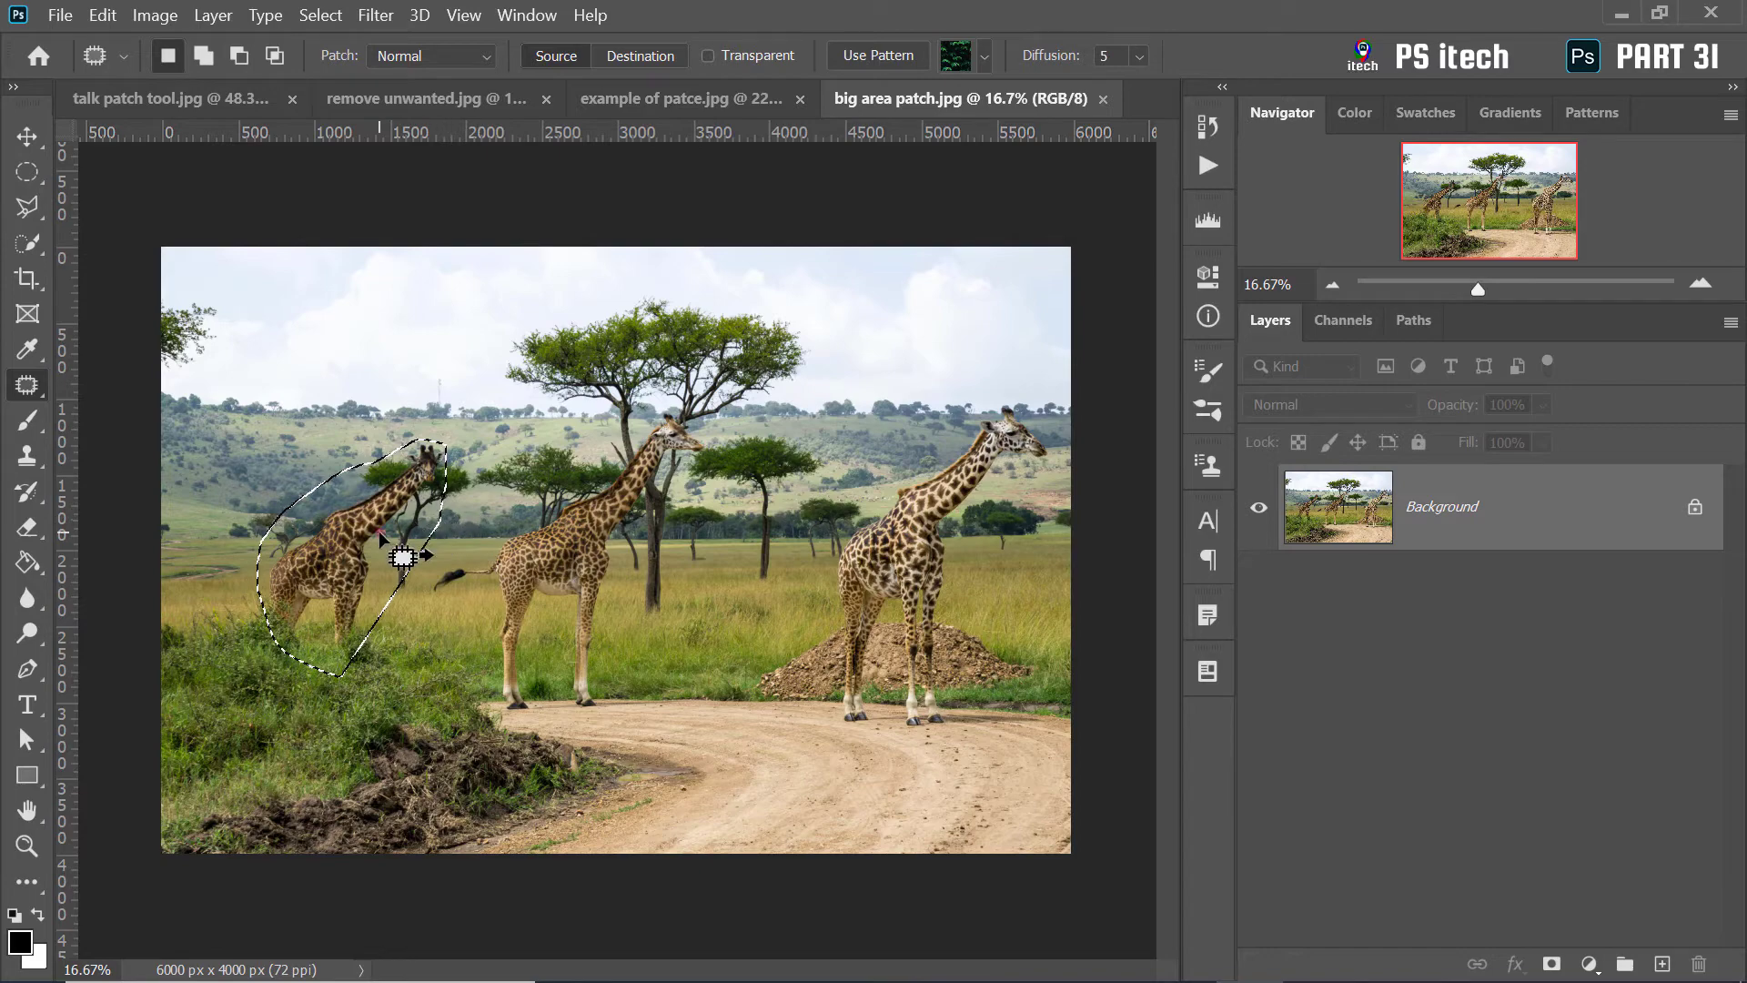
pyautogui.moveTo(406, 539); pyautogui.dragTo(764, 539)
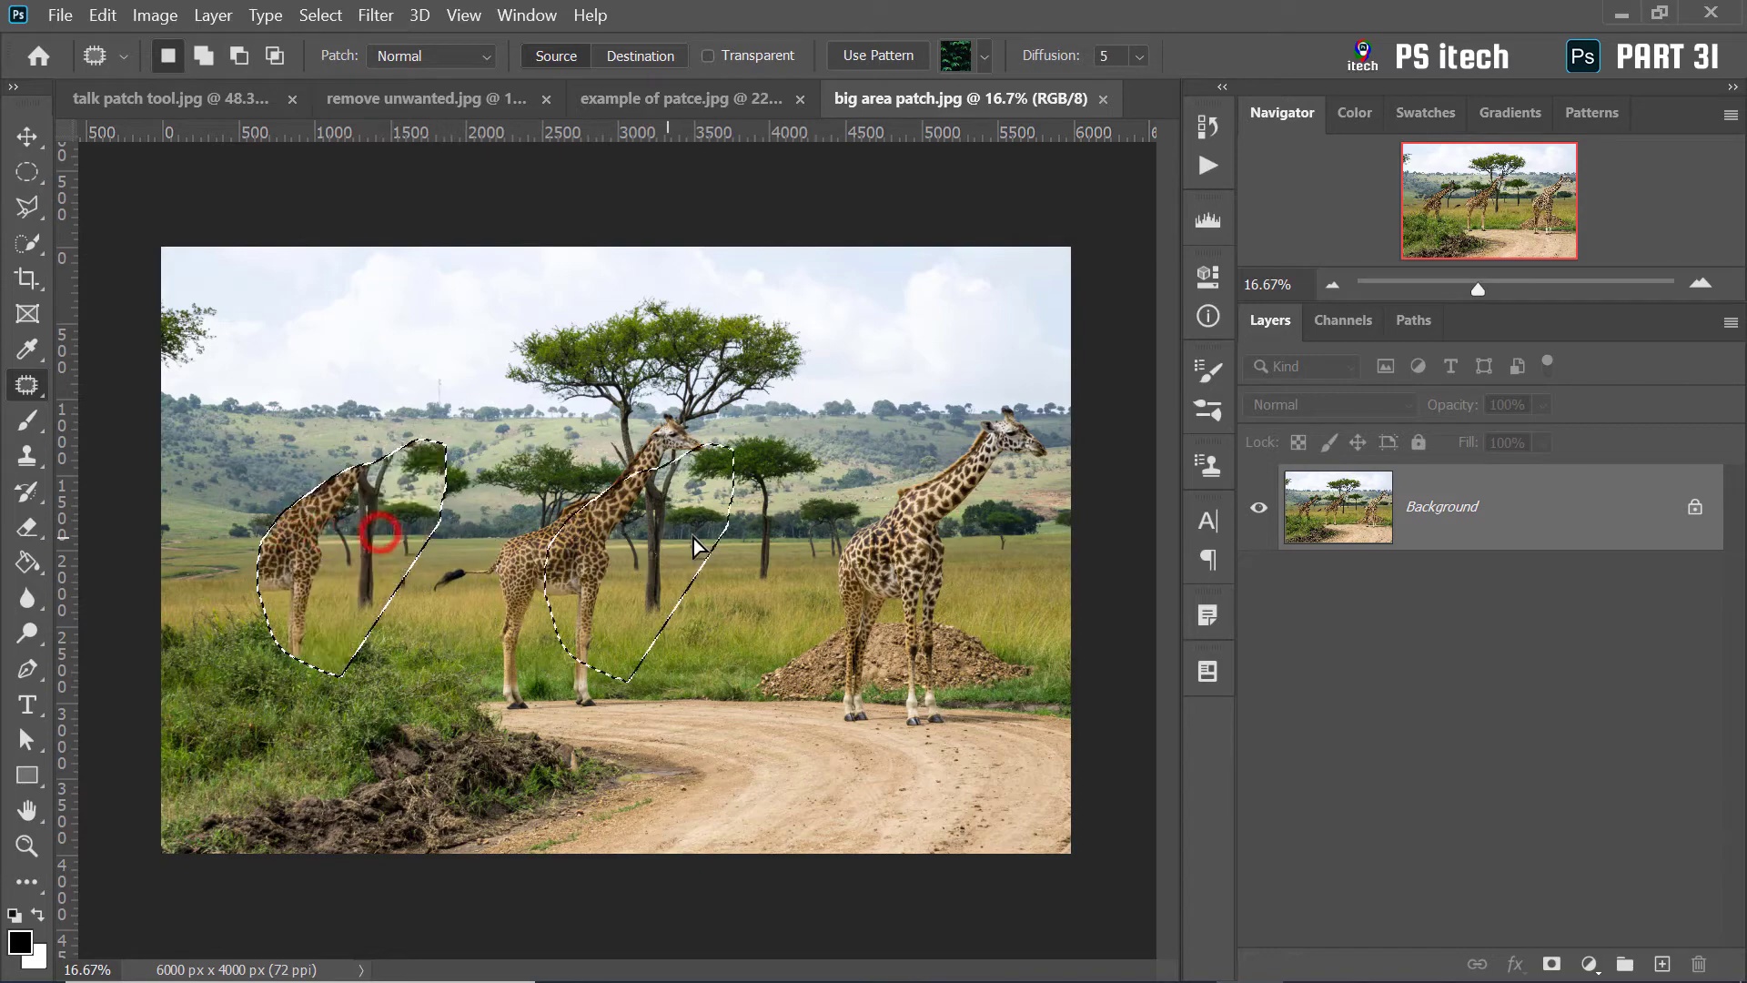
pyautogui.click(391, 648)
# Patch the blurry hillside smudge with clean hillside texture and deselect
pyautogui.scroll(3, 374, 587)
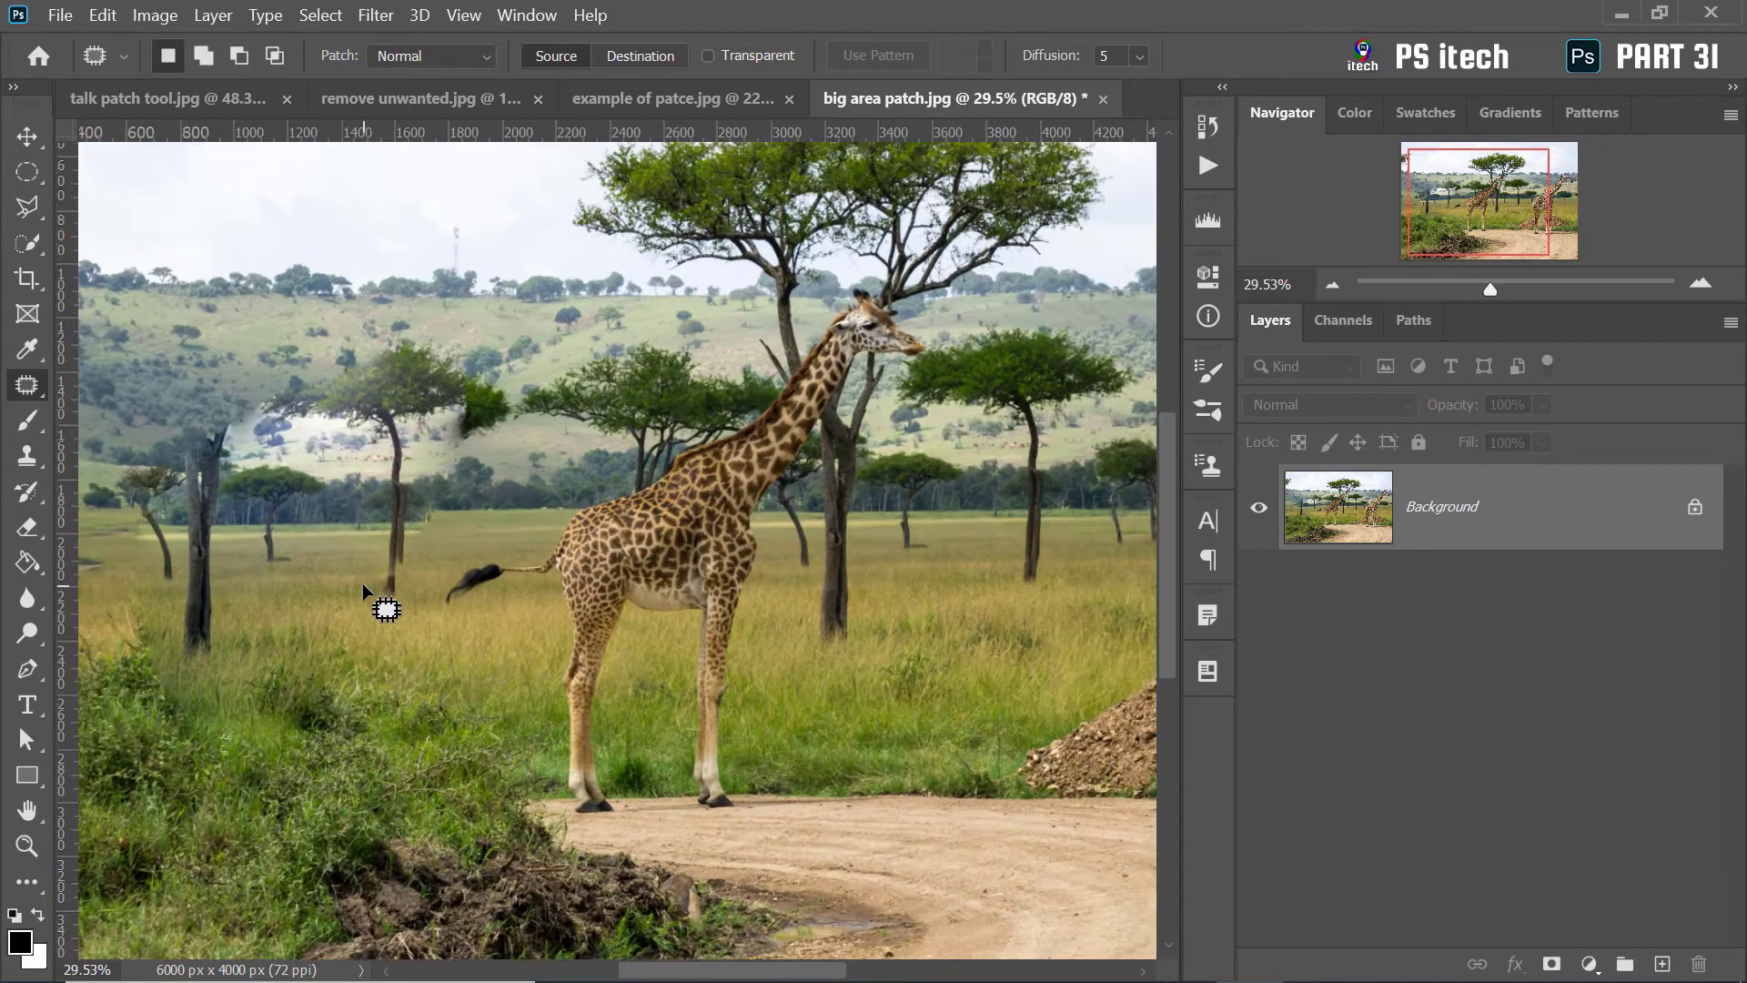
pyautogui.scroll(1, 364, 583)
pyautogui.scroll(2, 389, 554)
pyautogui.moveTo(356, 494); pyautogui.dragTo(528, 551)
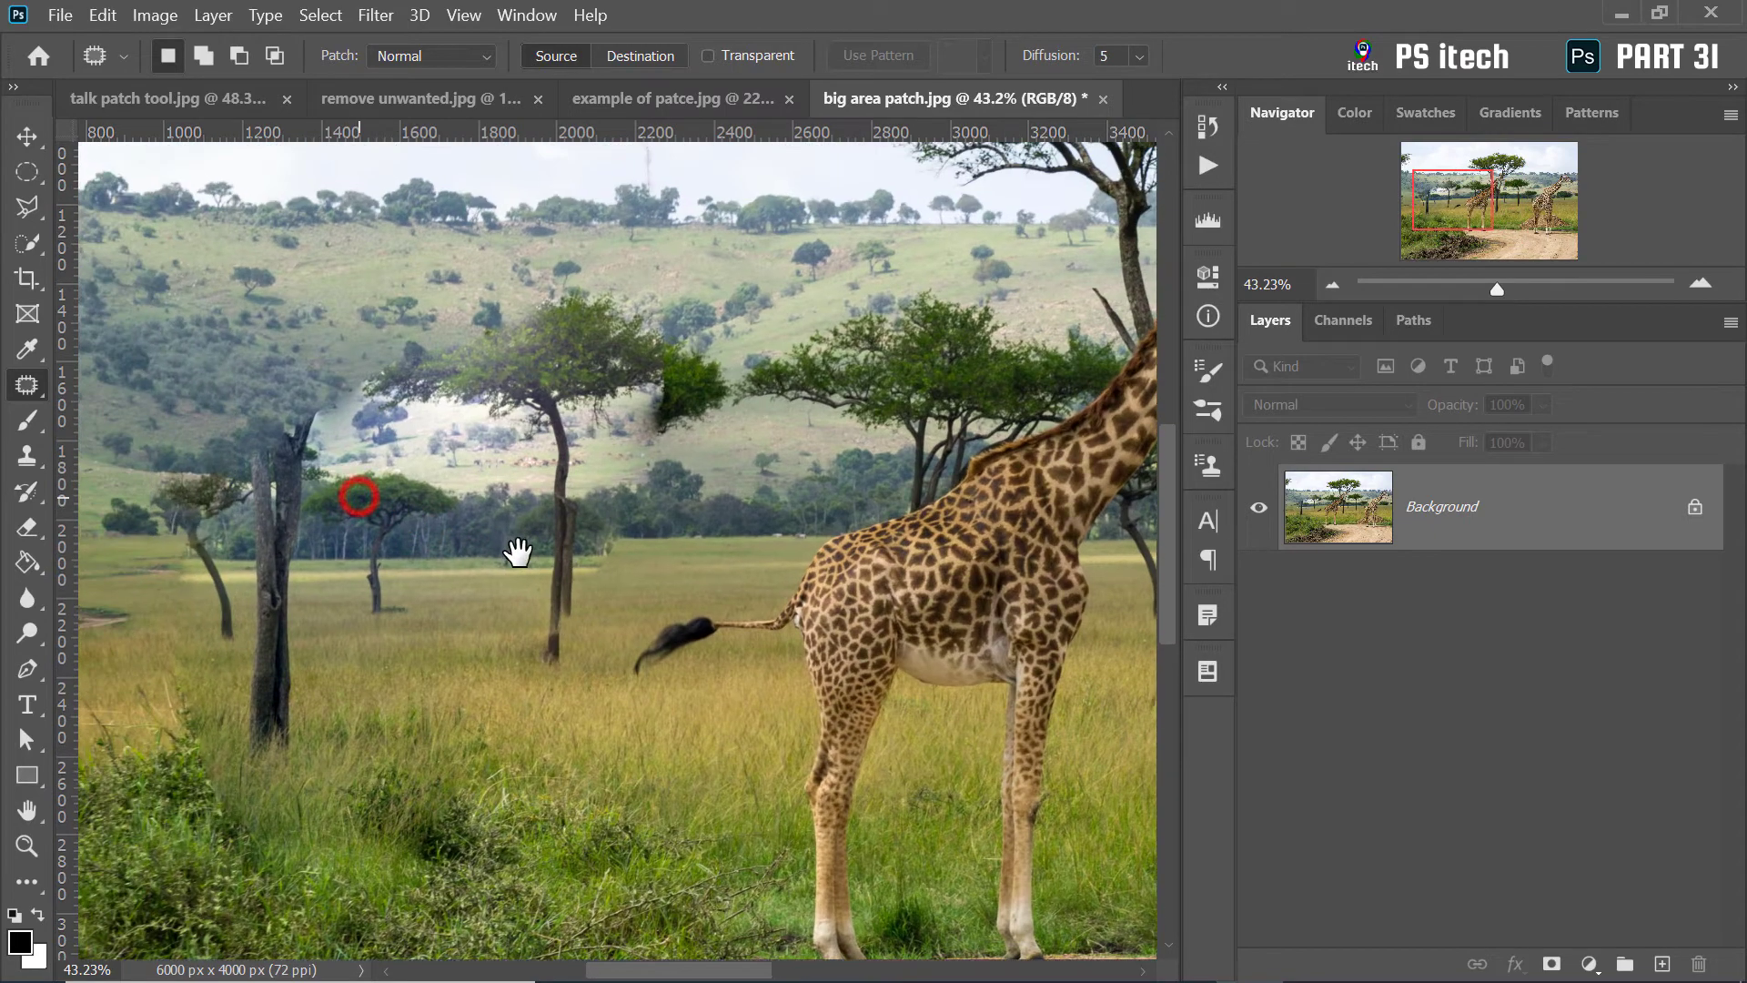
pyautogui.moveTo(592, 260)
pyautogui.mouseDown()
pyautogui.moveTo(380, 439)
pyautogui.moveTo(467, 506)
pyautogui.mouseUp()
pyautogui.moveTo(739, 282); pyautogui.dragTo(657, 271)
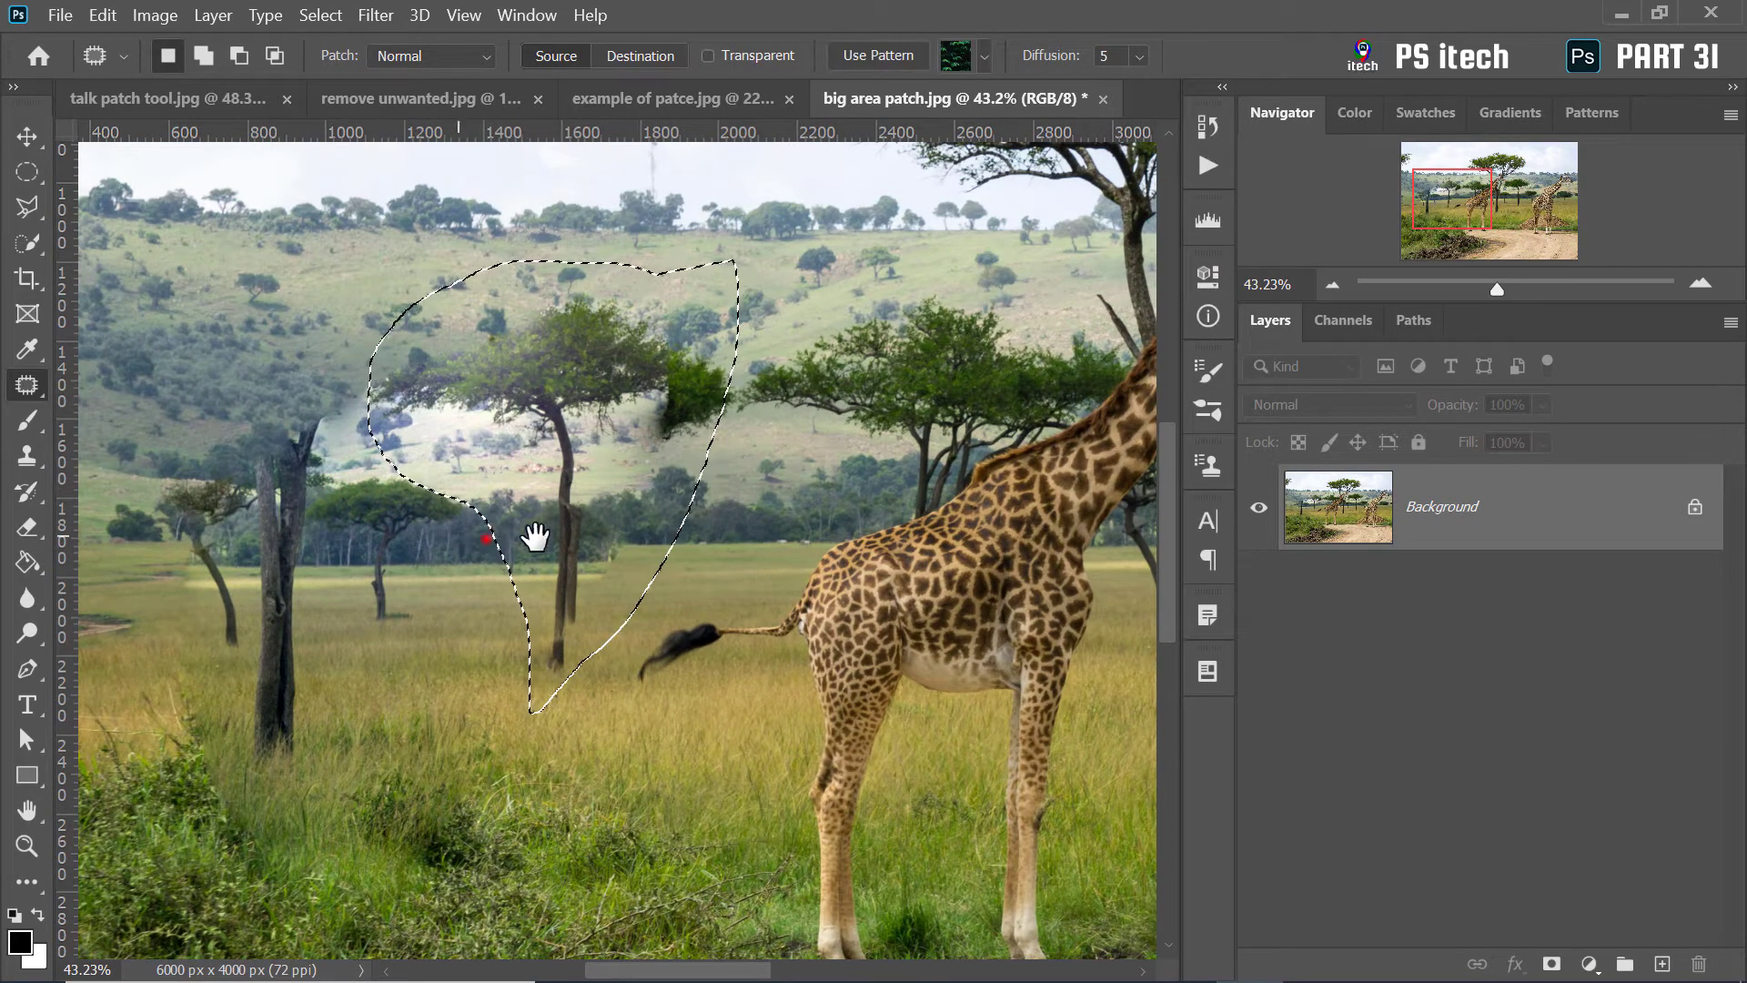
pyautogui.moveTo(538, 534); pyautogui.dragTo(927, 589)
pyautogui.moveTo(1053, 467)
pyautogui.mouseDown()
pyautogui.moveTo(564, 499)
pyautogui.moveTo(583, 471)
pyautogui.moveTo(603, 484)
pyautogui.mouseUp()
pyautogui.click(551, 619)
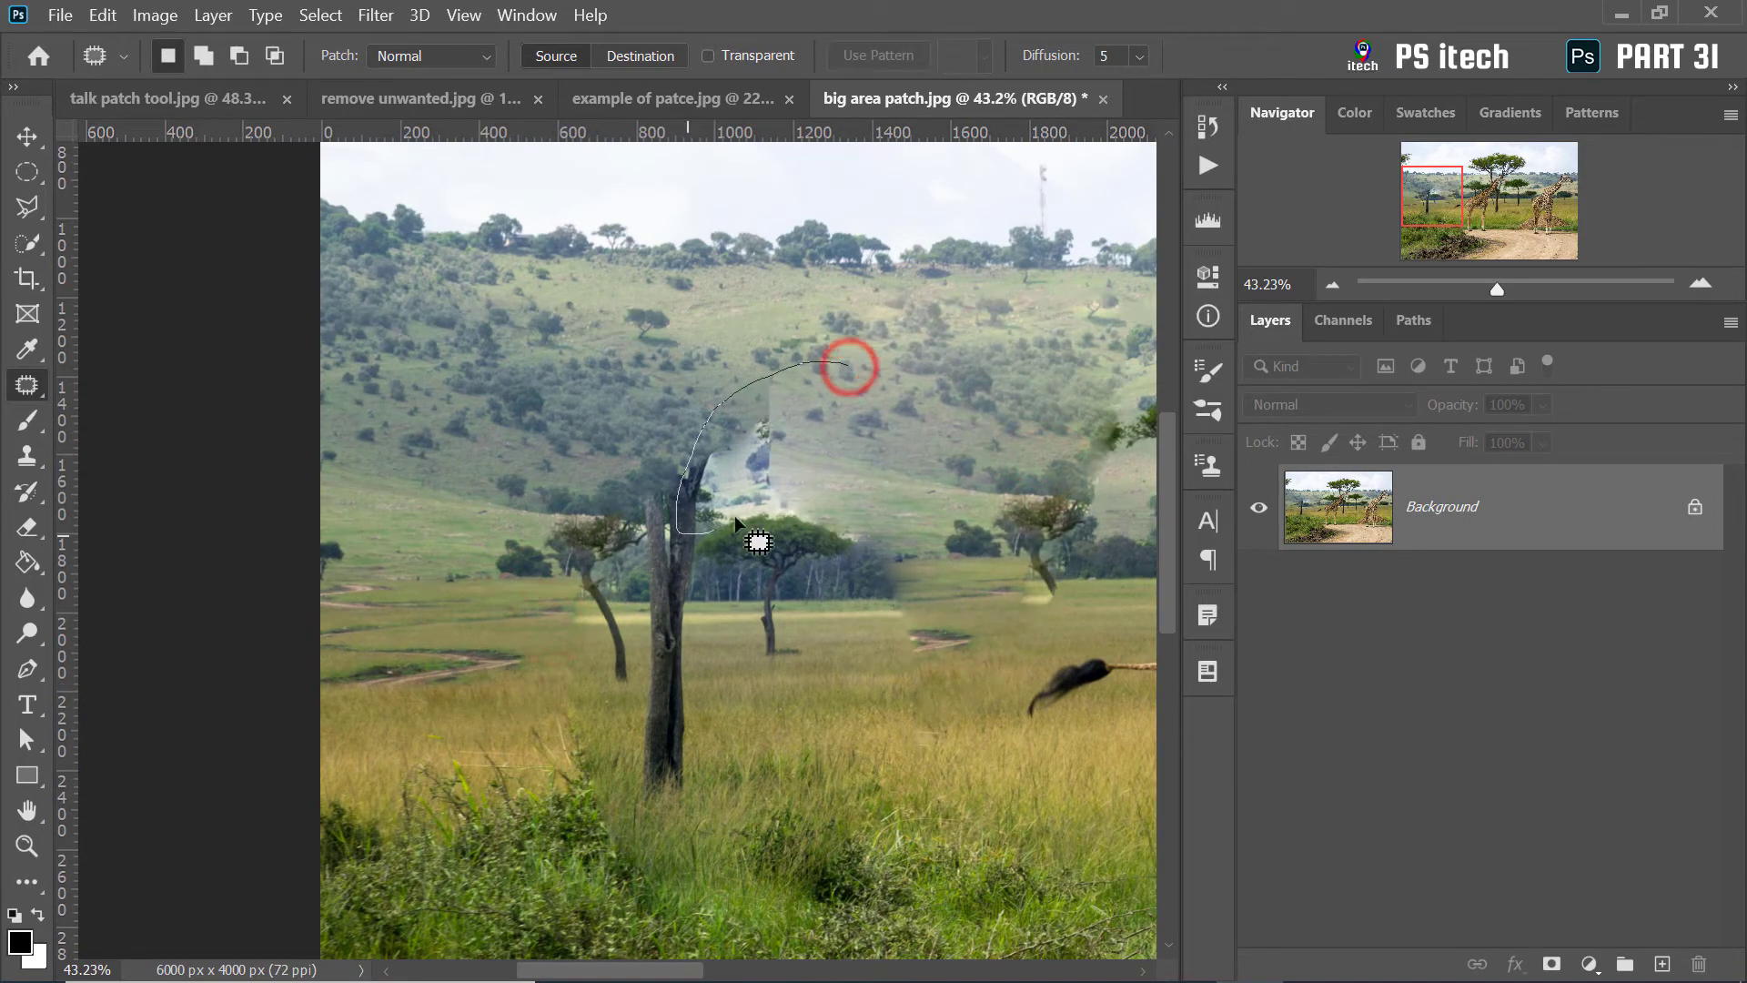
# Patch the two remaining hillside smudges using the upper hillside and clear the selection
pyautogui.moveTo(699, 444)
pyautogui.mouseDown()
pyautogui.moveTo(780, 500)
pyautogui.moveTo(835, 320)
pyautogui.mouseUp()
pyautogui.moveTo(838, 386); pyautogui.dragTo(866, 478)
pyautogui.click(866, 477)
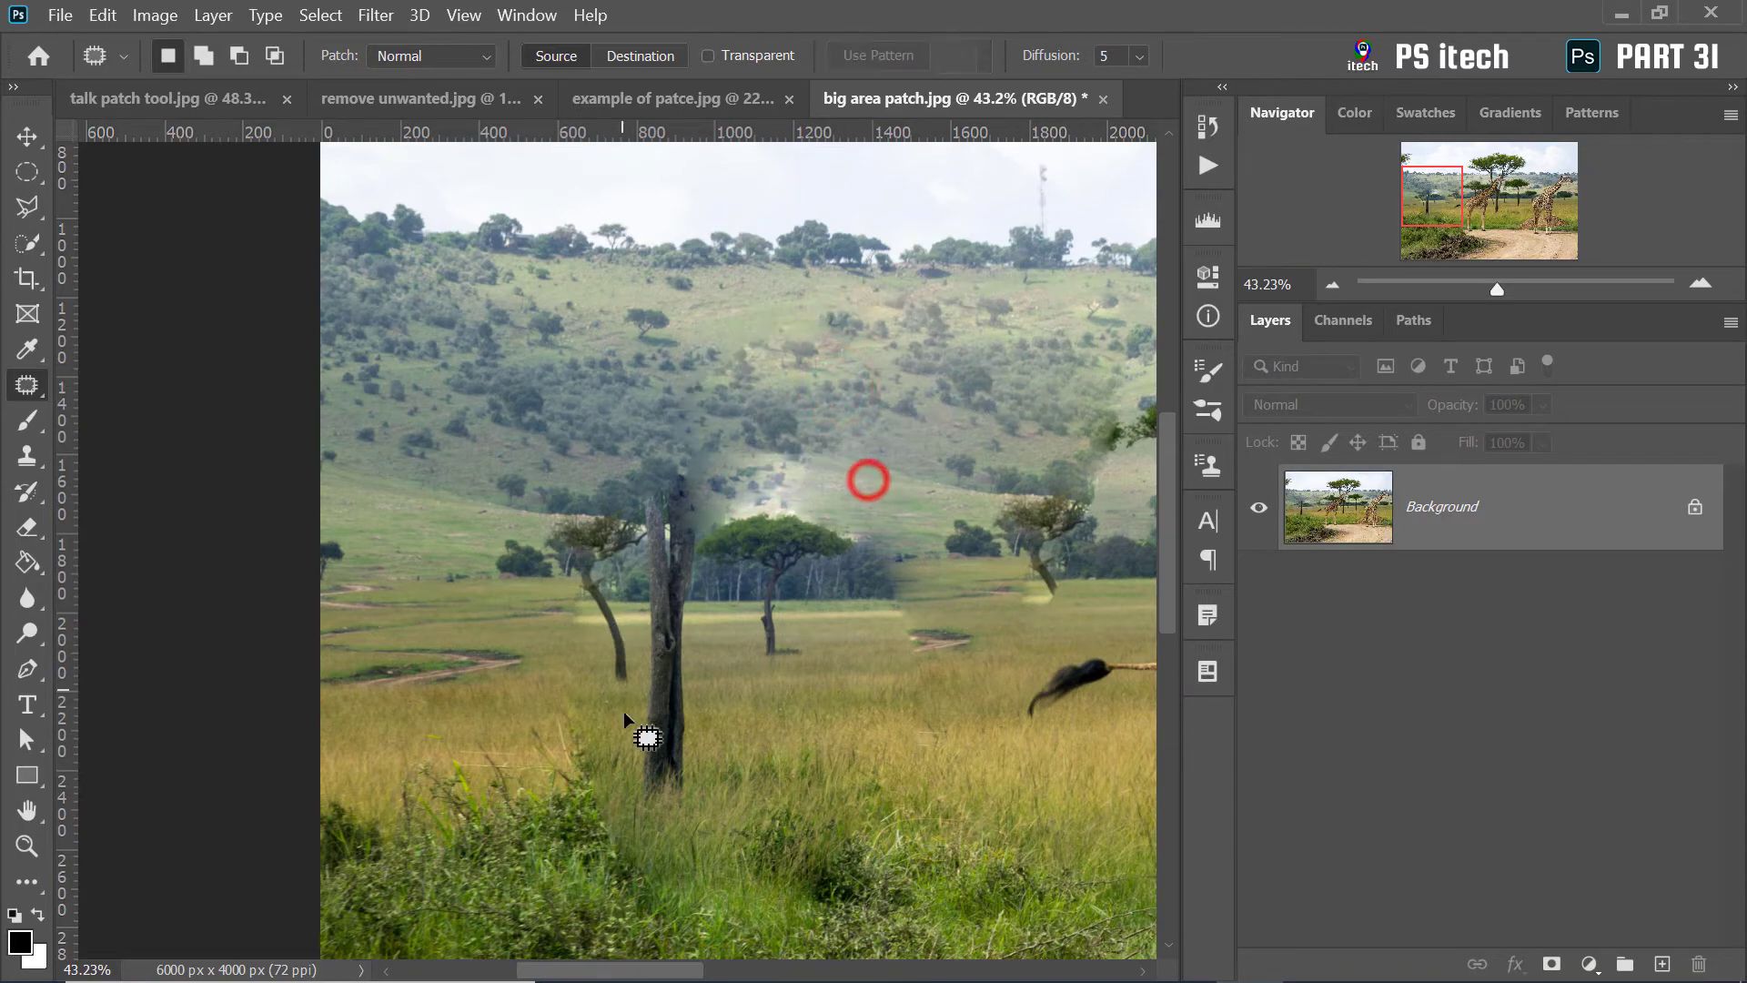
pyautogui.scroll(-3, 468, 538)
pyautogui.scroll(2, 467, 479)
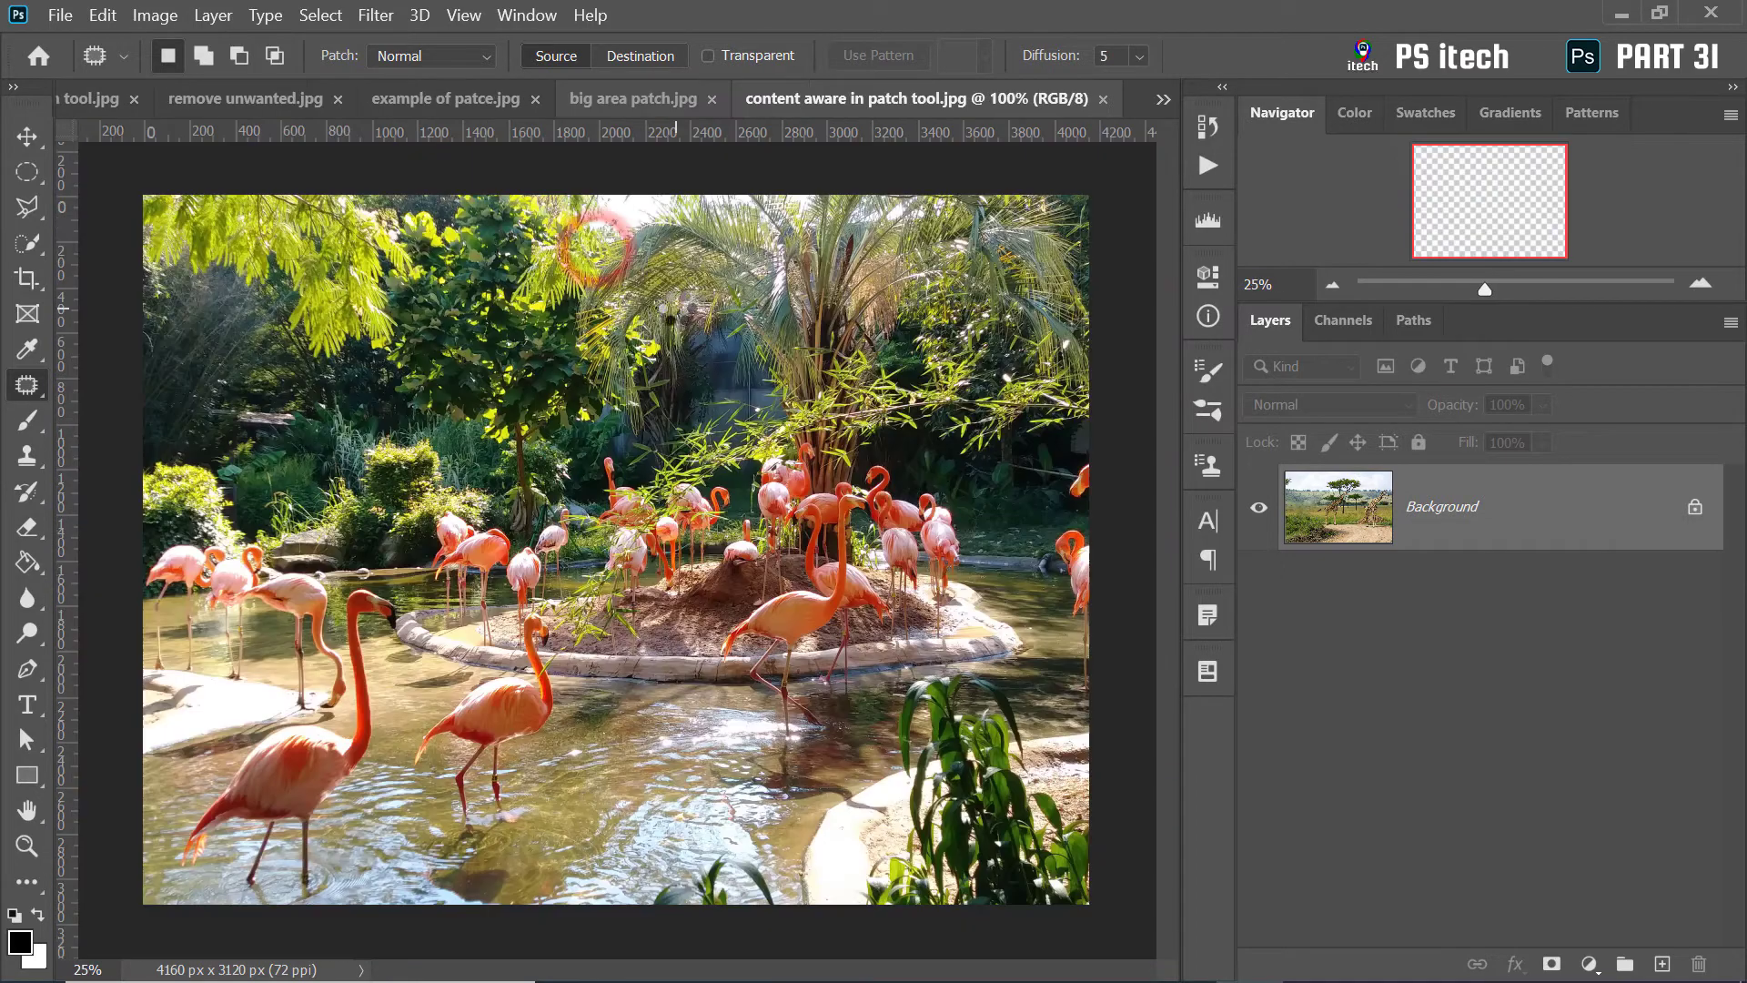
# Zoom into the flamingo pond and set the Patch mode dropdown to Content-Aware
pyautogui.scroll(1, 519, 583)
pyautogui.scroll(1, 565, 558)
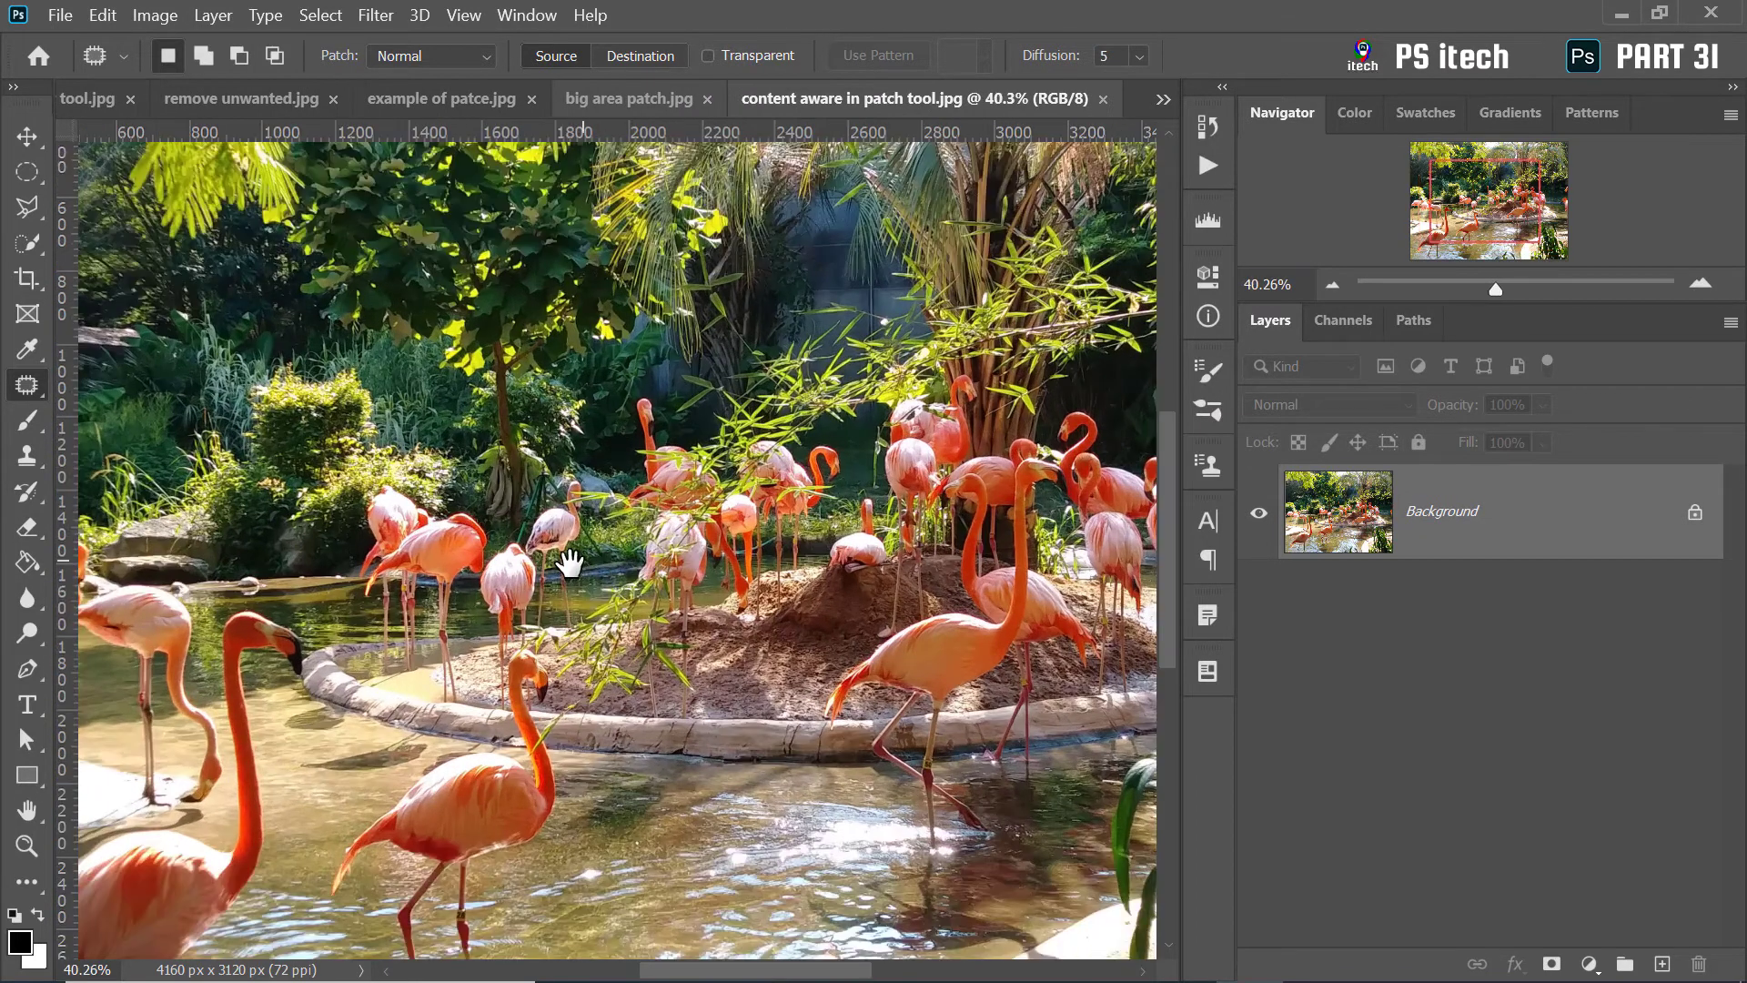
pyautogui.moveTo(566, 558); pyautogui.dragTo(646, 382)
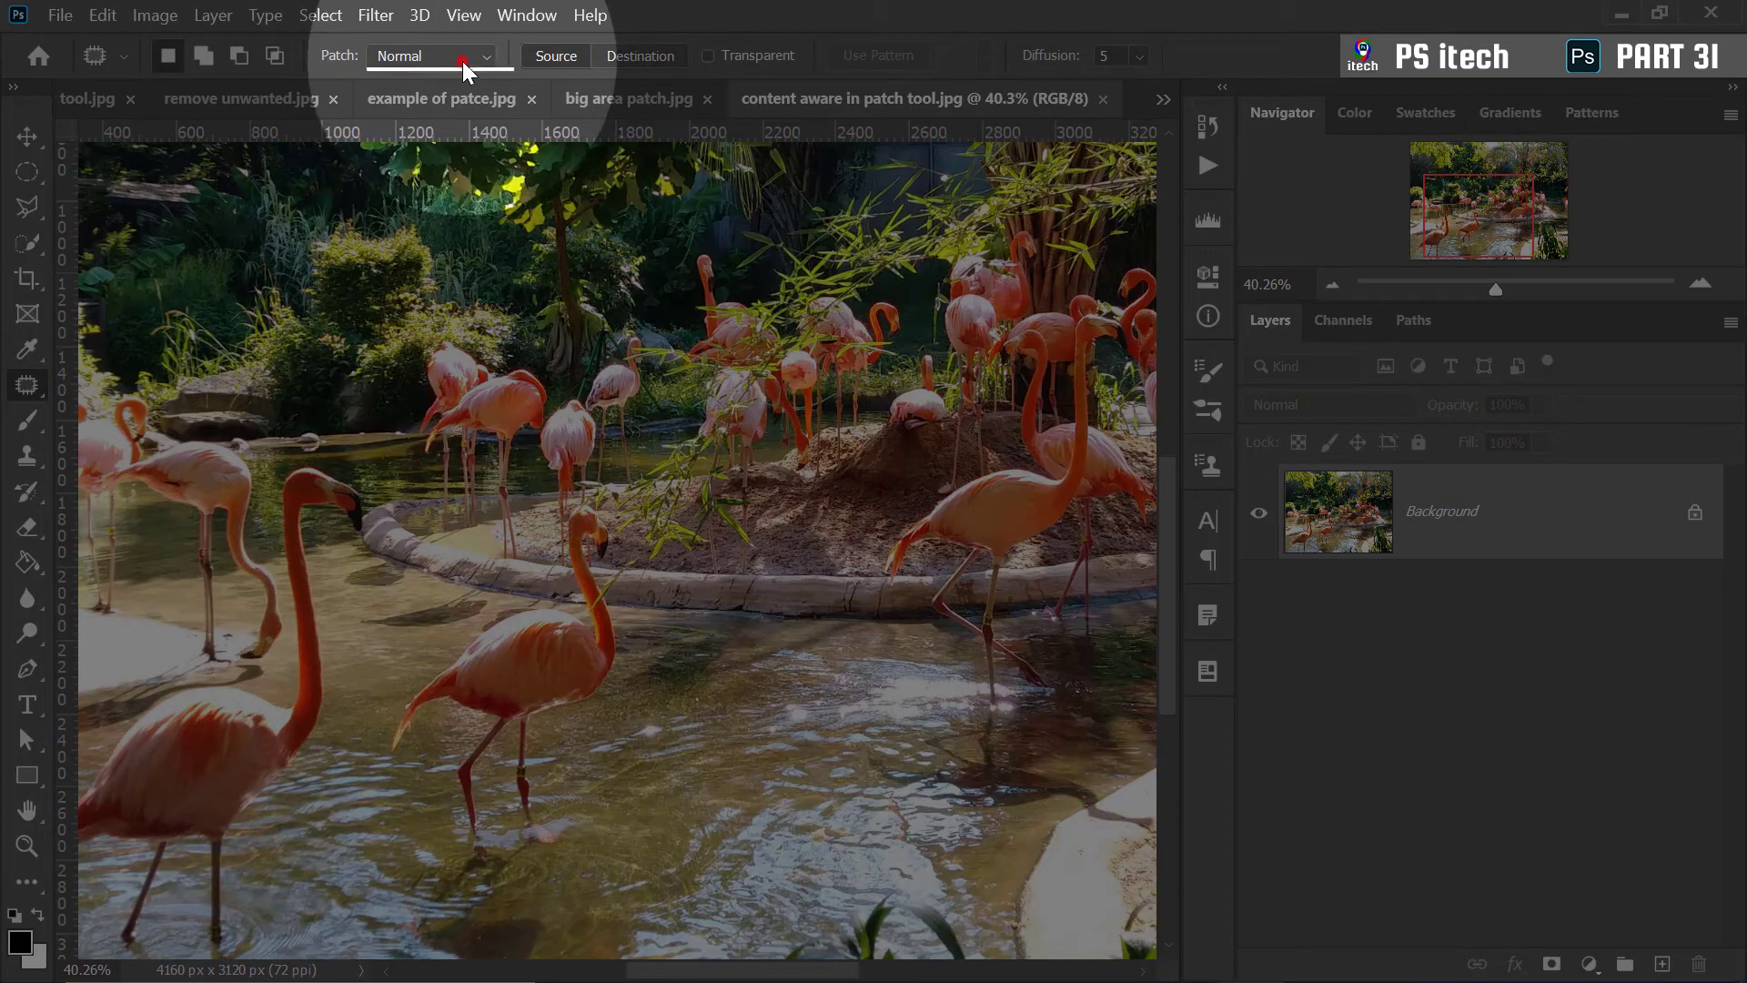
pyautogui.click(462, 62)
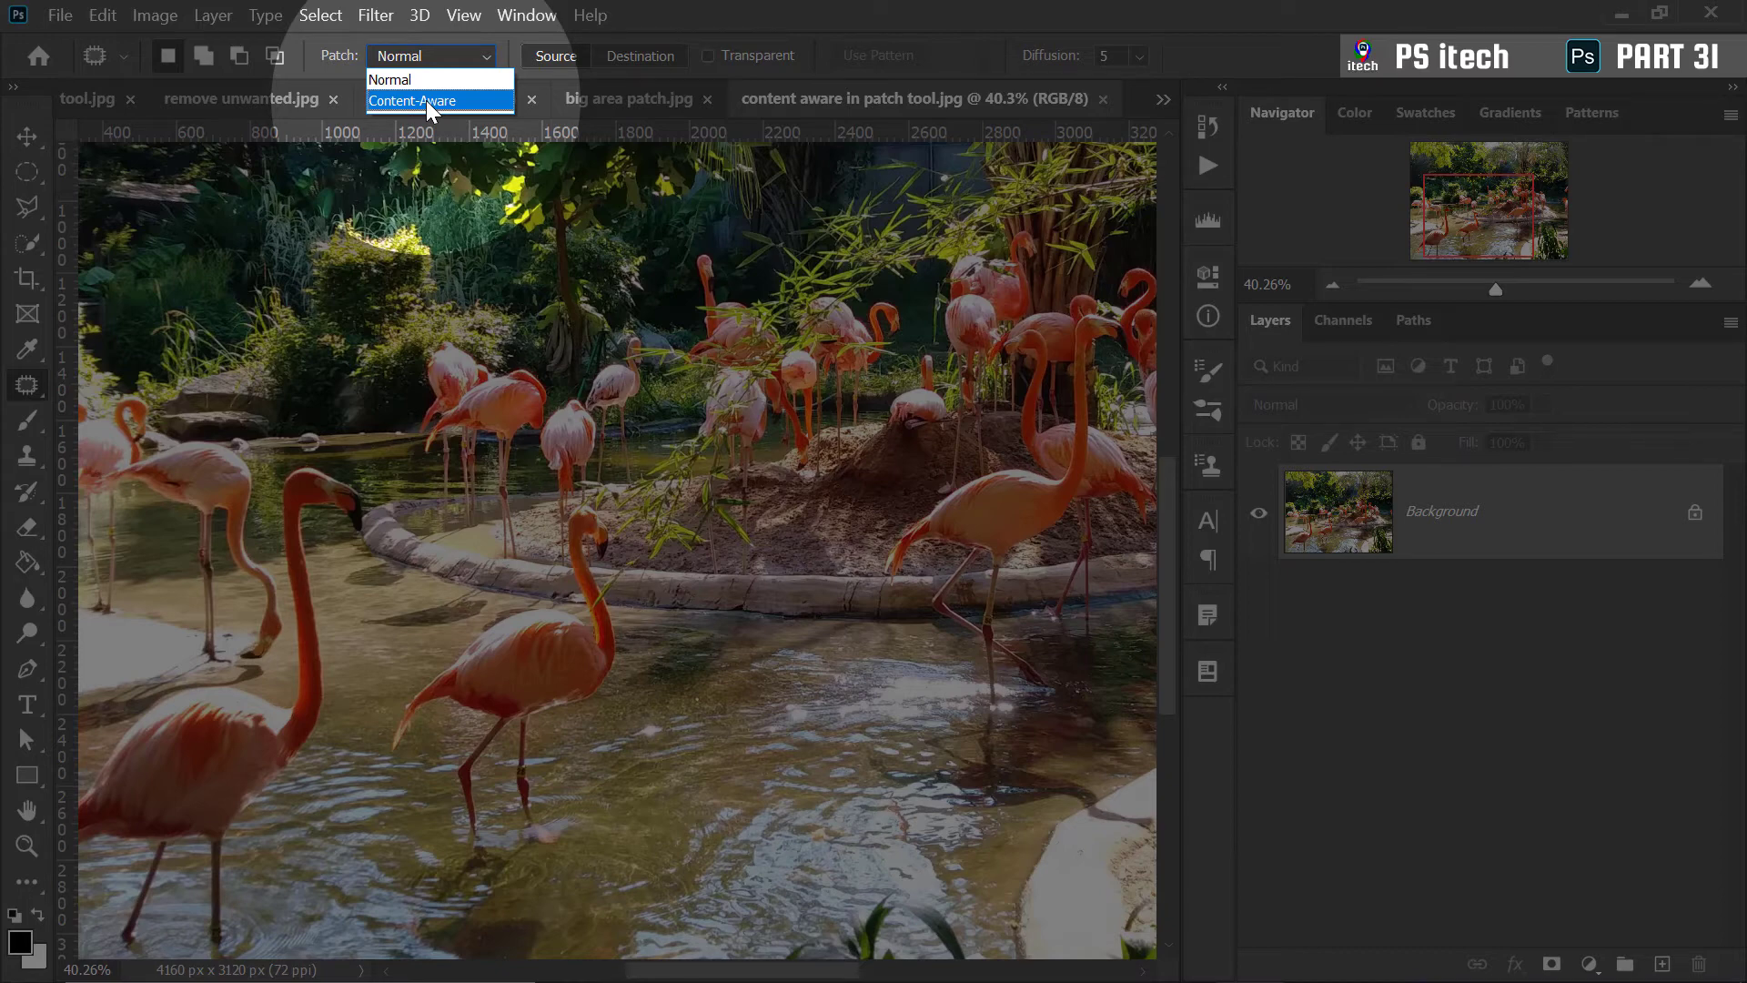
pyautogui.click(419, 99)
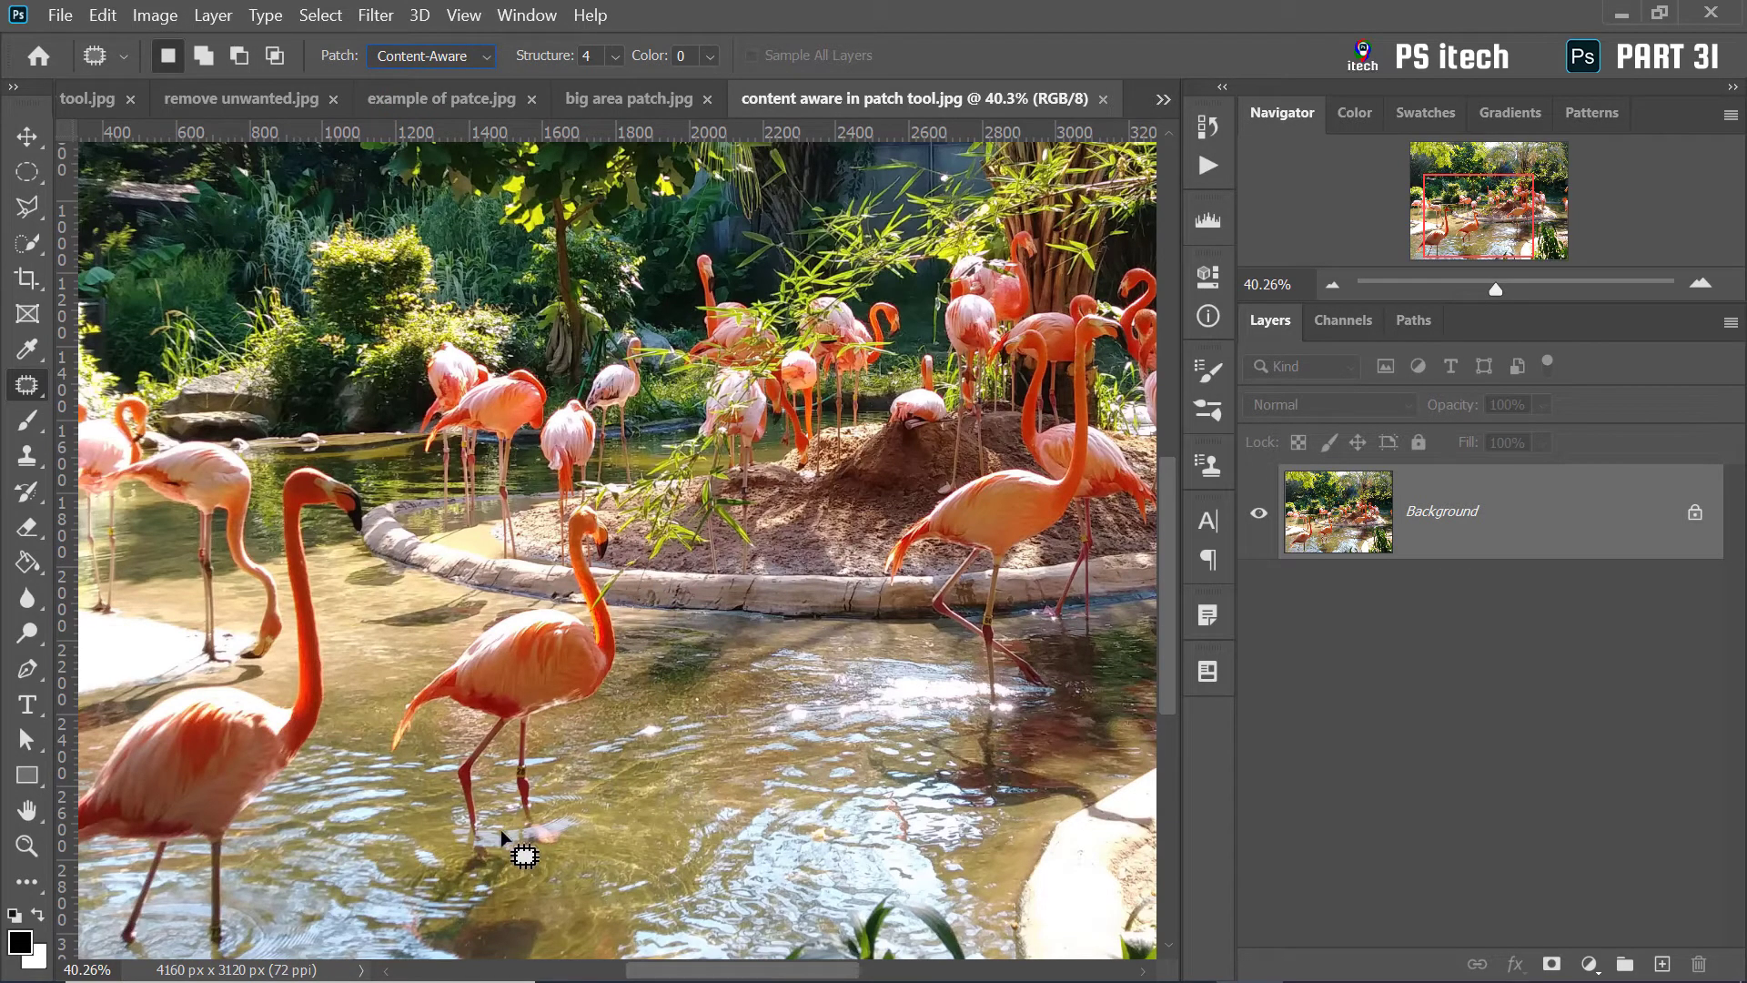
# Lasso the foreground flamingo and patch it with open water from the right, then zoom in
pyautogui.moveTo(589, 793); pyautogui.dragTo(440, 847)
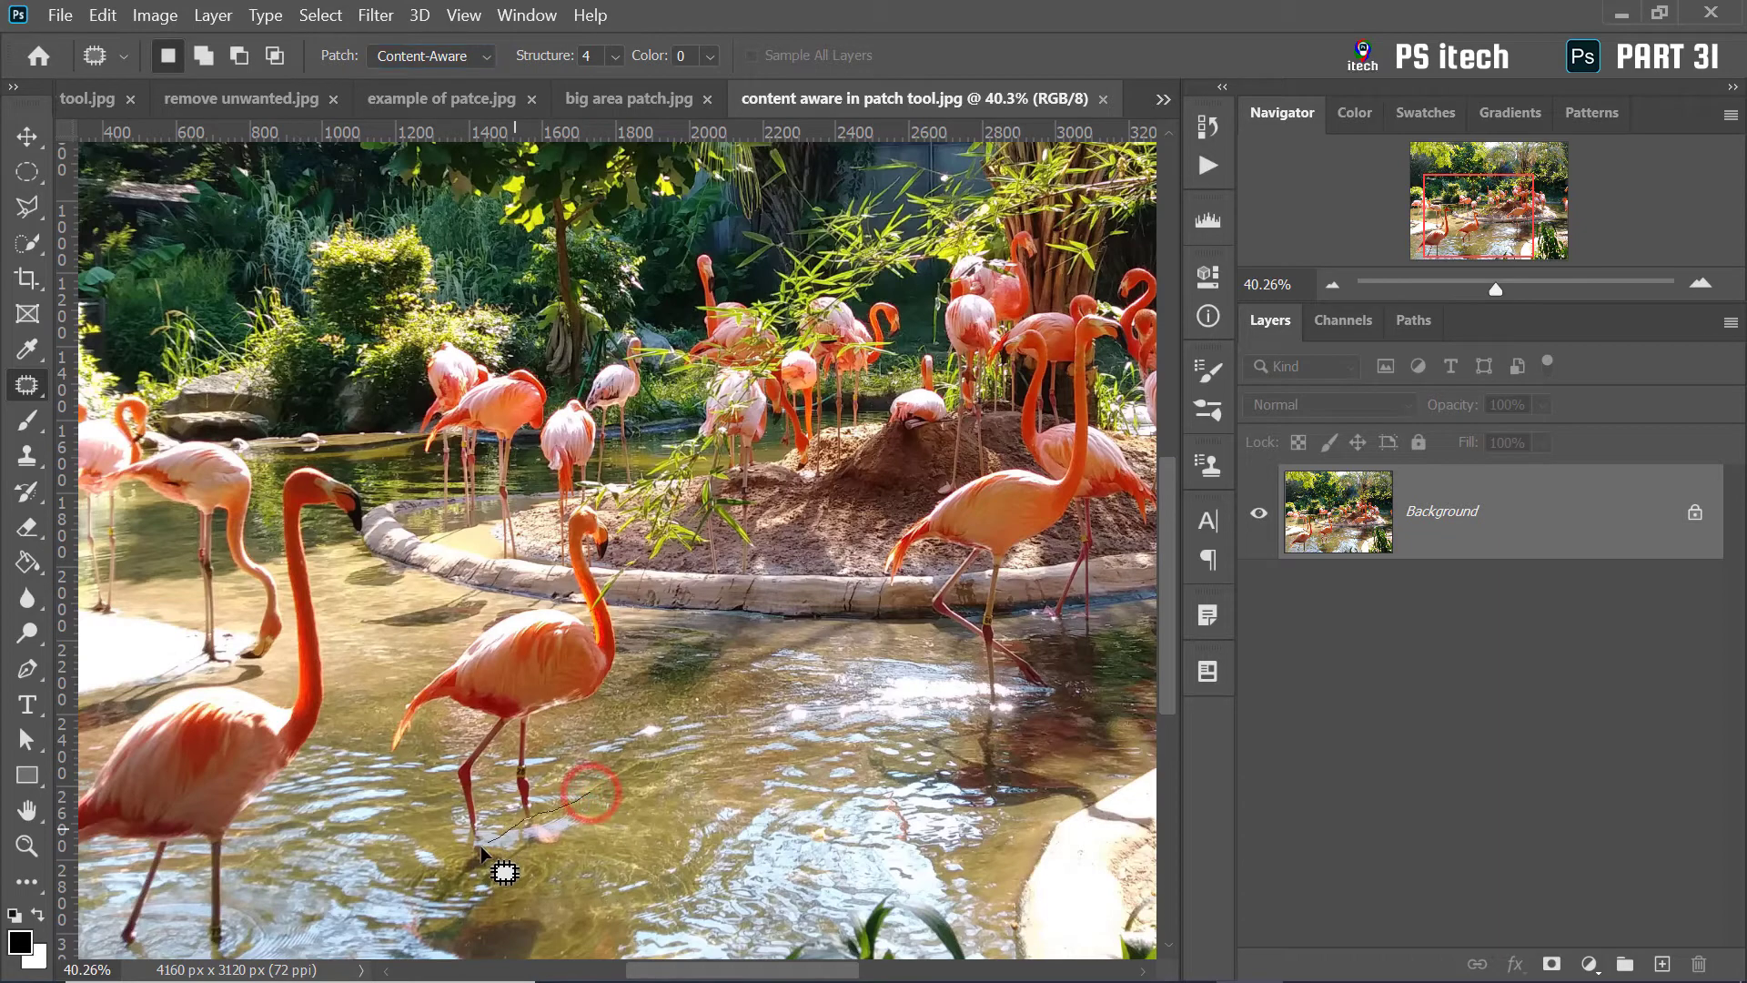
pyautogui.moveTo(566, 775); pyautogui.dragTo(408, 821)
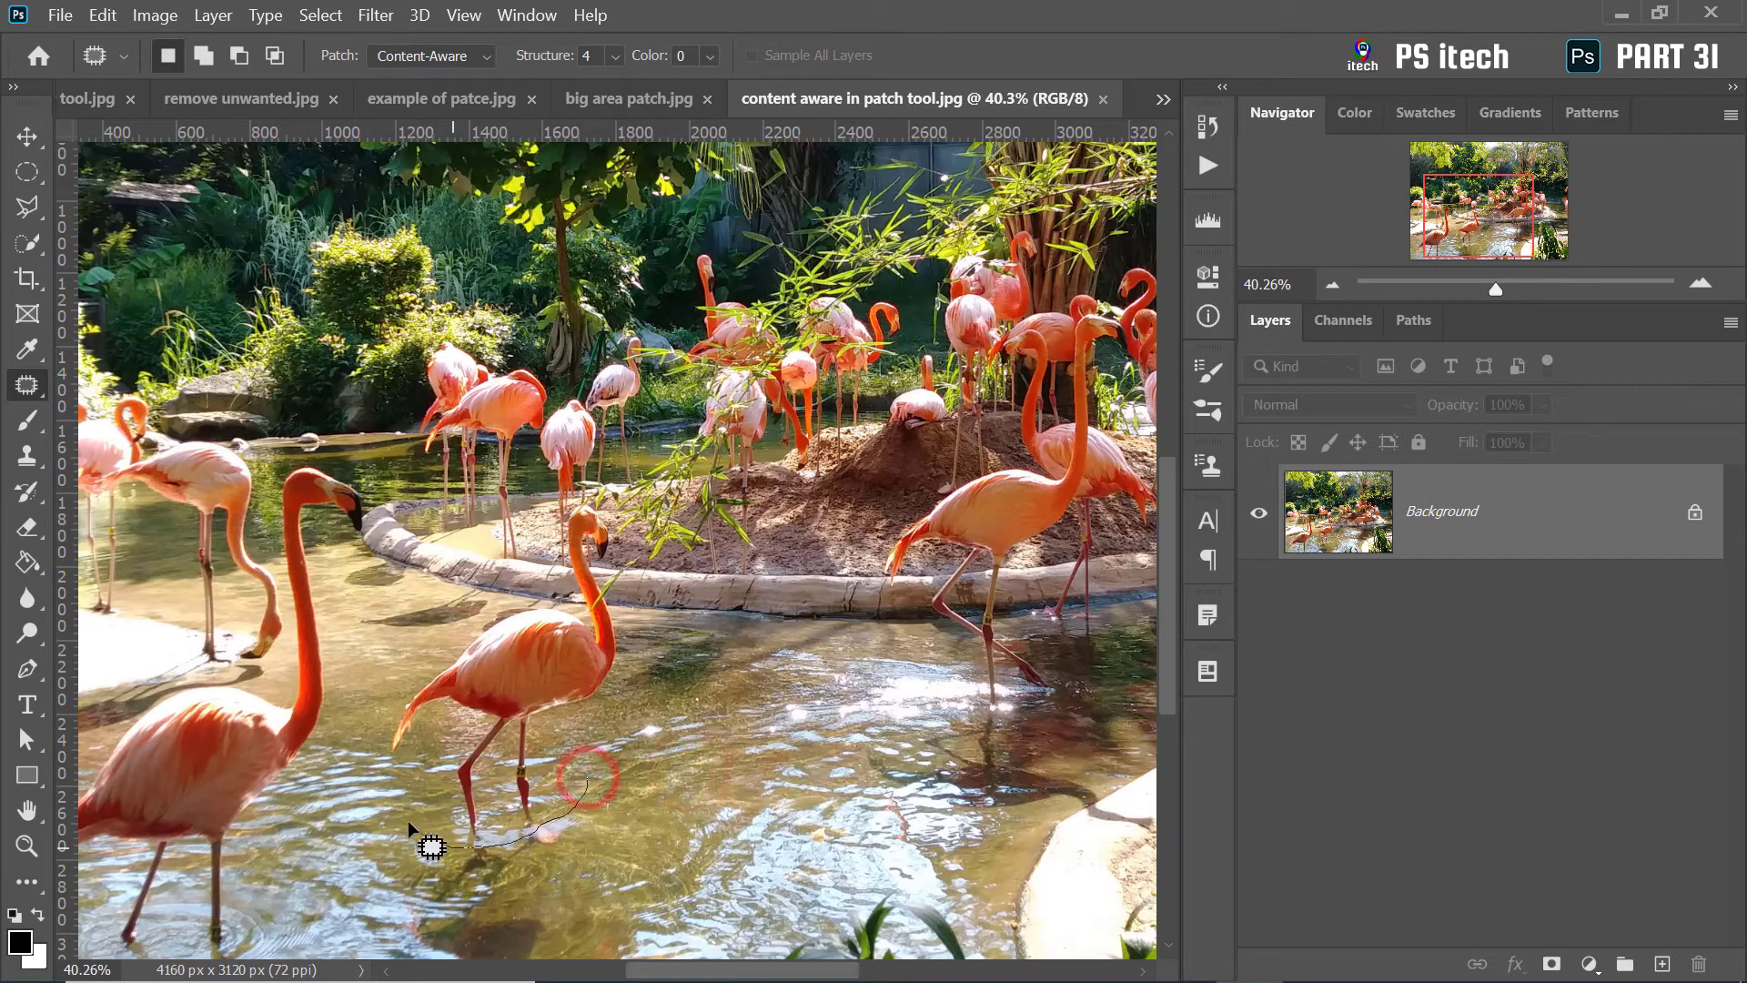
pyautogui.moveTo(499, 597)
pyautogui.mouseDown()
pyautogui.moveTo(554, 525)
pyautogui.moveTo(664, 585)
pyautogui.moveTo(619, 746)
pyautogui.moveTo(588, 783)
pyautogui.mouseUp()
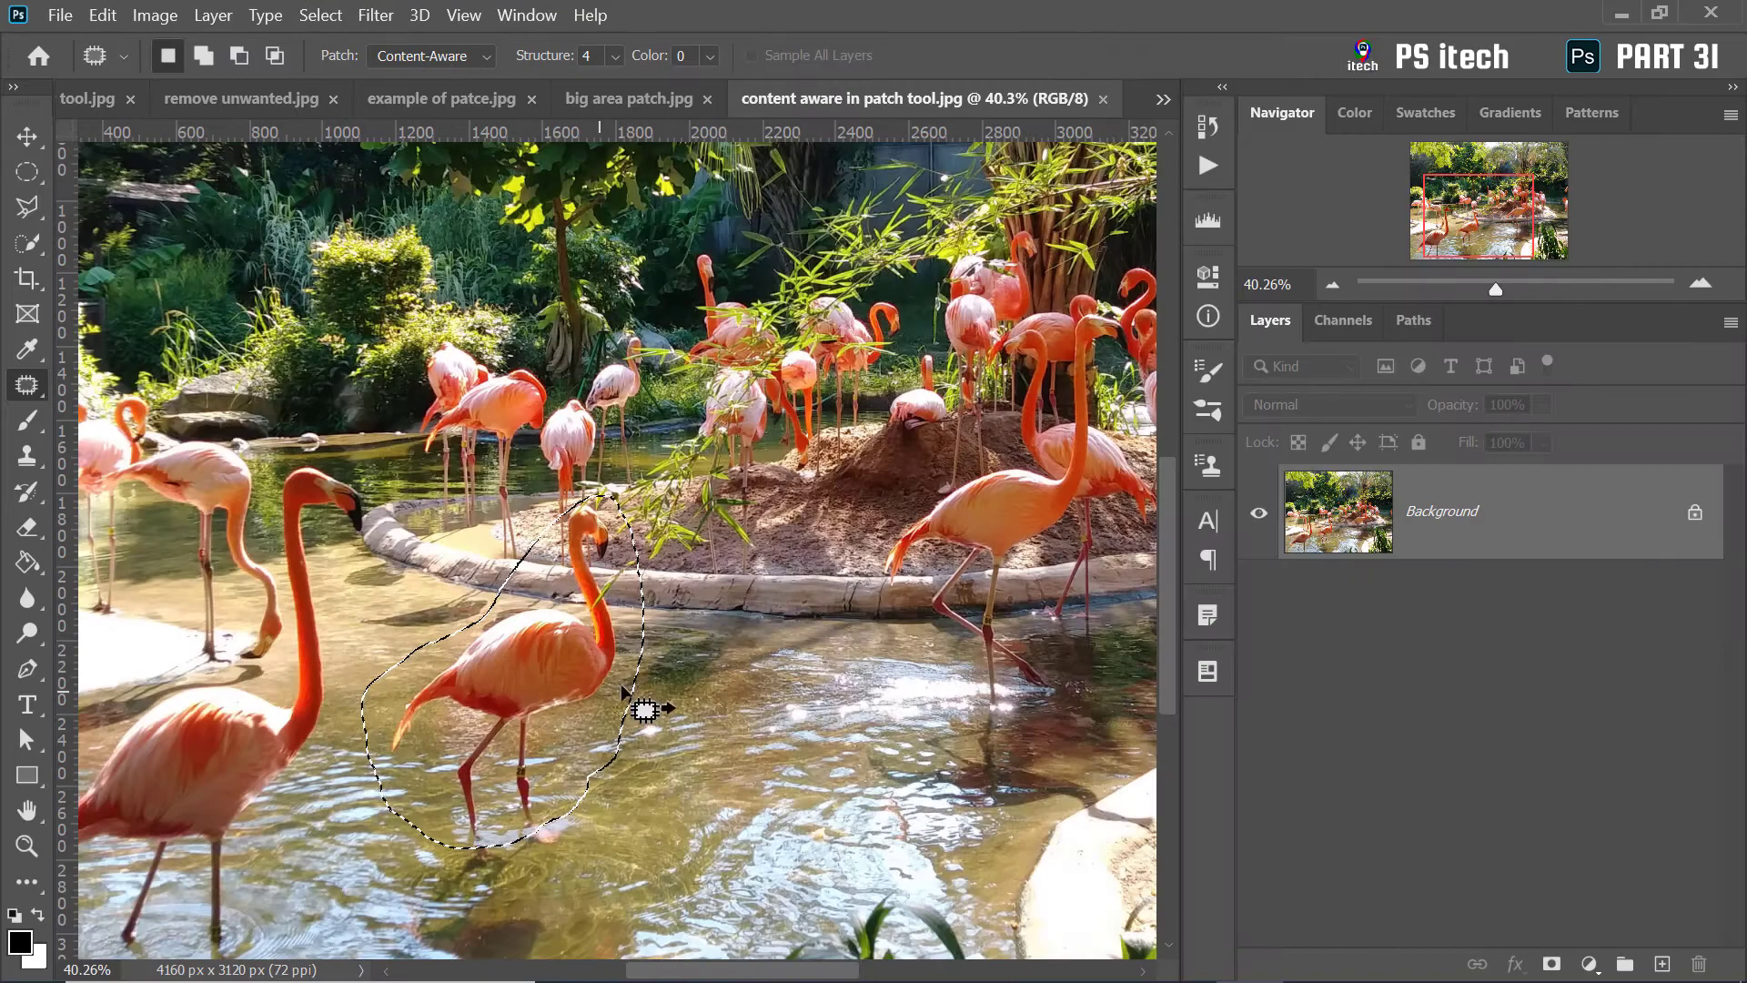
pyautogui.moveTo(509, 678)
pyautogui.mouseDown()
pyautogui.moveTo(775, 699)
pyautogui.moveTo(752, 693)
pyautogui.mouseUp()
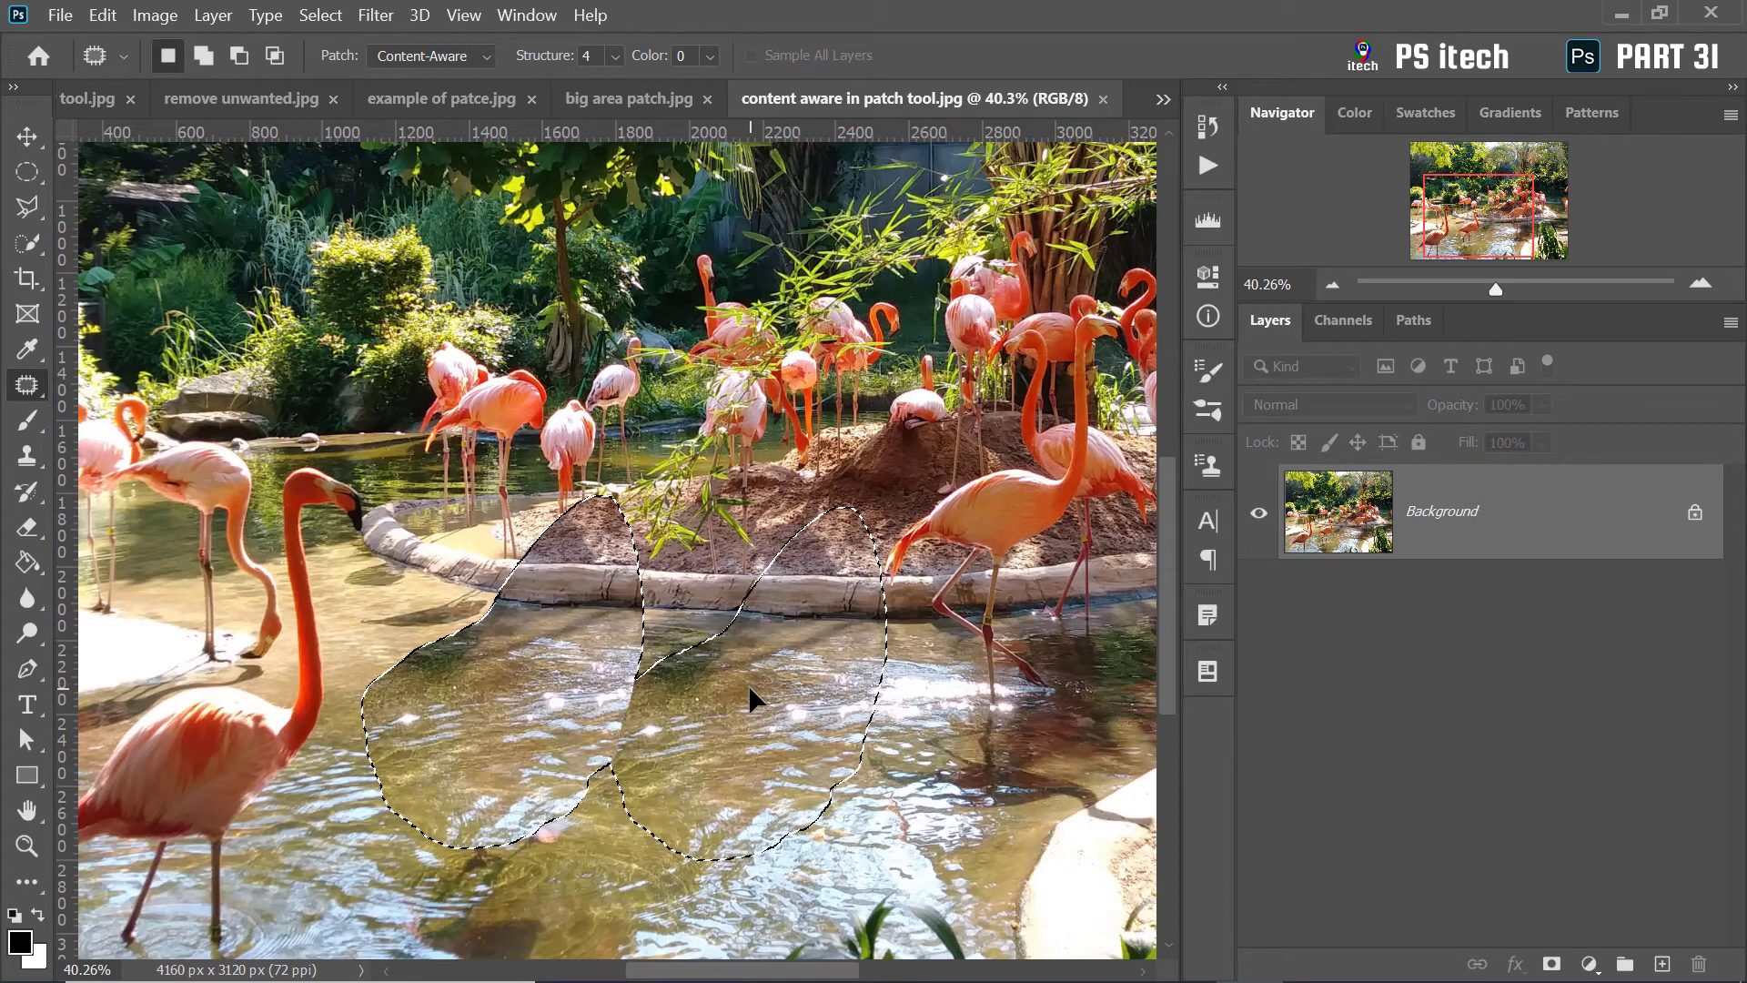
pyautogui.moveTo(752, 693); pyautogui.dragTo(746, 688)
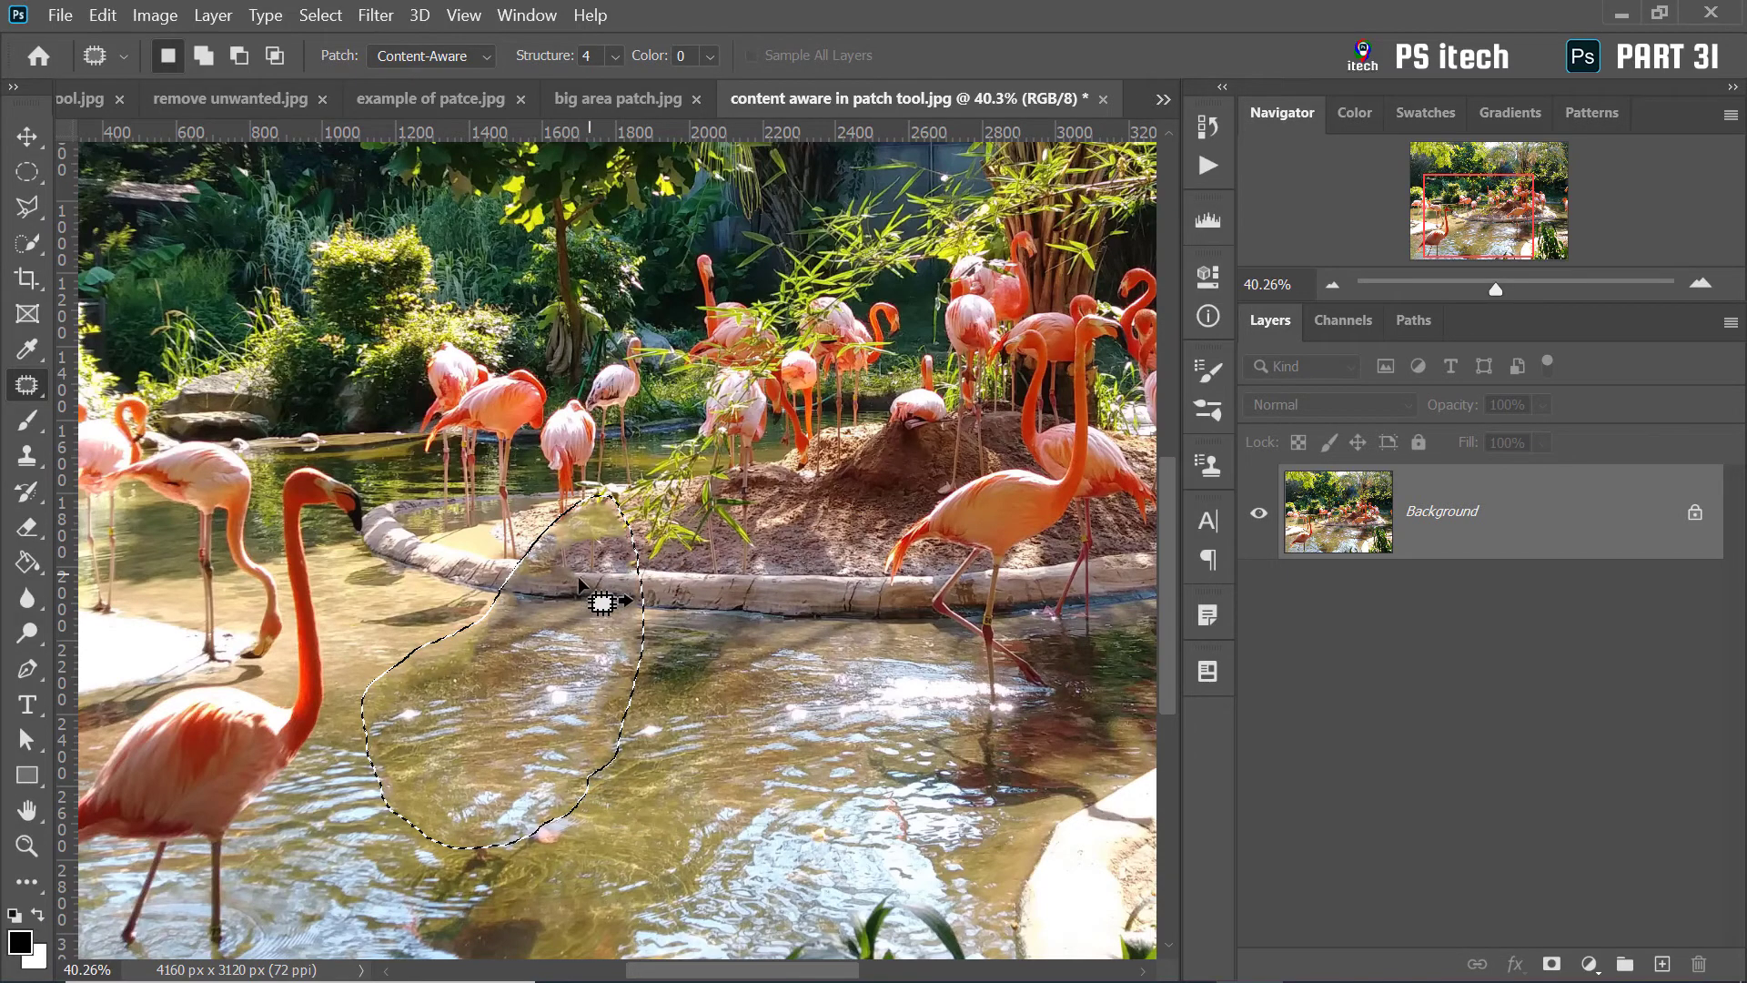
pyautogui.scroll(5, 560, 571)
pyautogui.hotkey('ctrl', 'd')
pyautogui.moveTo(588, 613); pyautogui.dragTo(622, 469)
pyautogui.hotkey('ctrl', 'z')
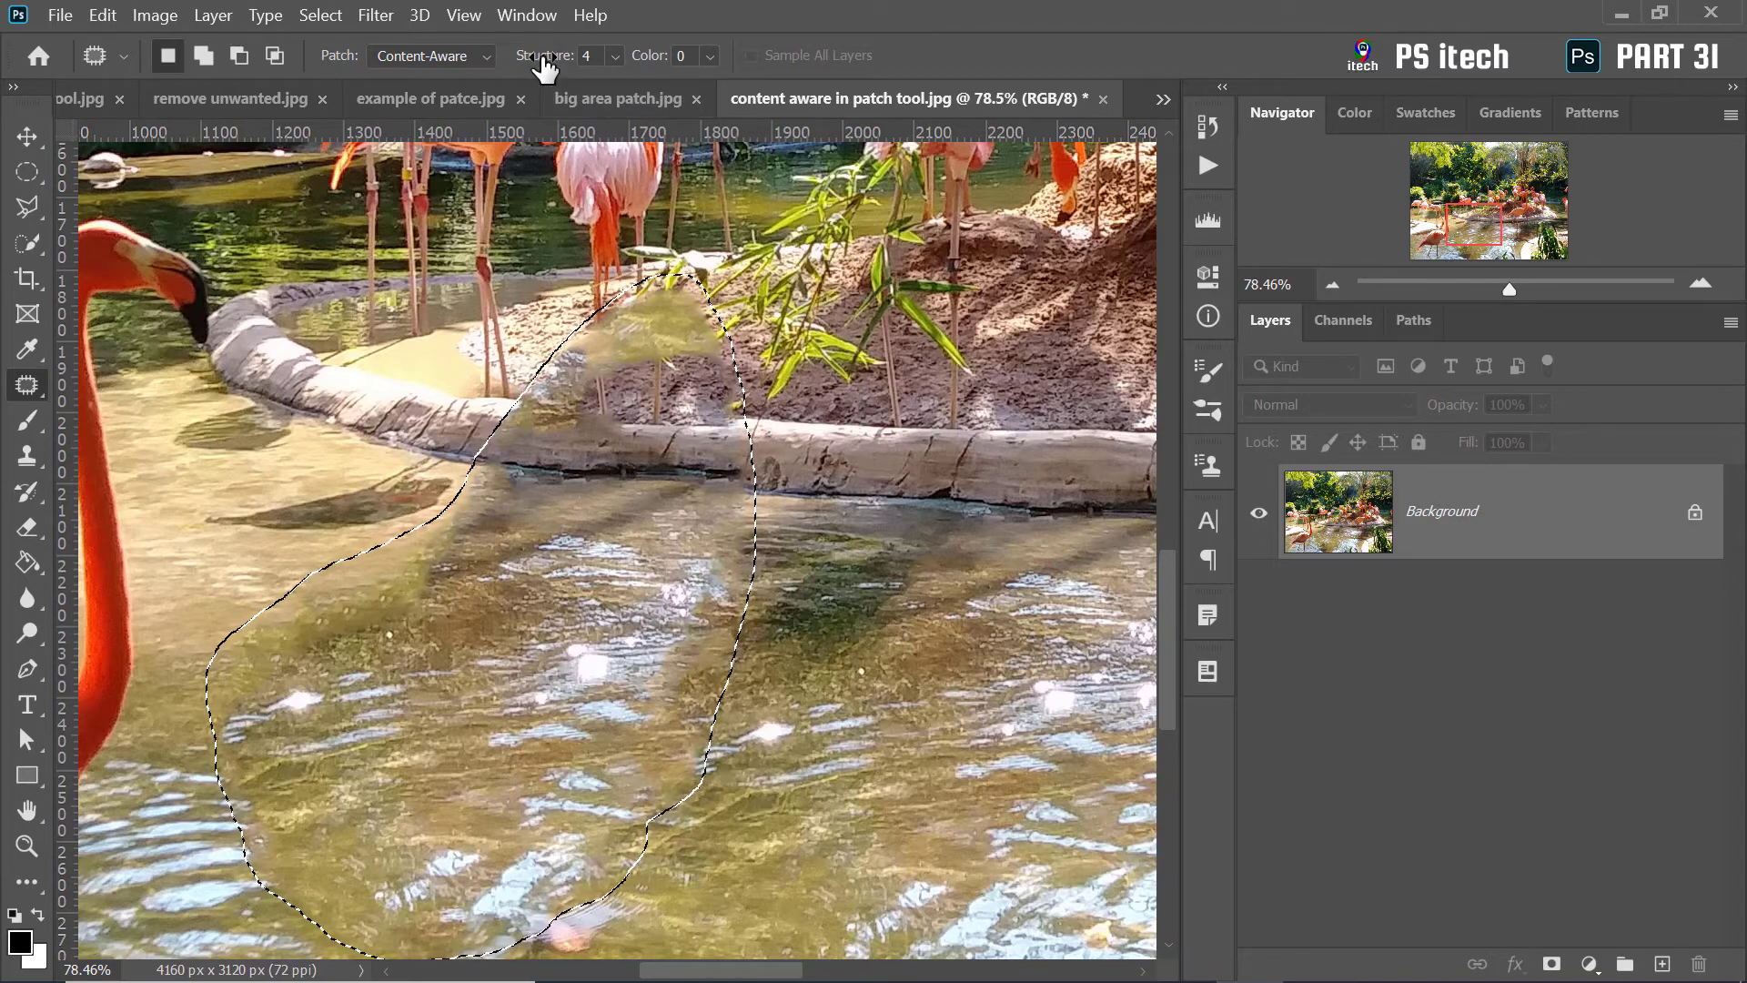
# Adjust the patch Structure, trying 5, 4 and 6 before settling on 7
pyautogui.click(616, 57)
pyautogui.moveTo(651, 83); pyautogui.dragTo(666, 88)
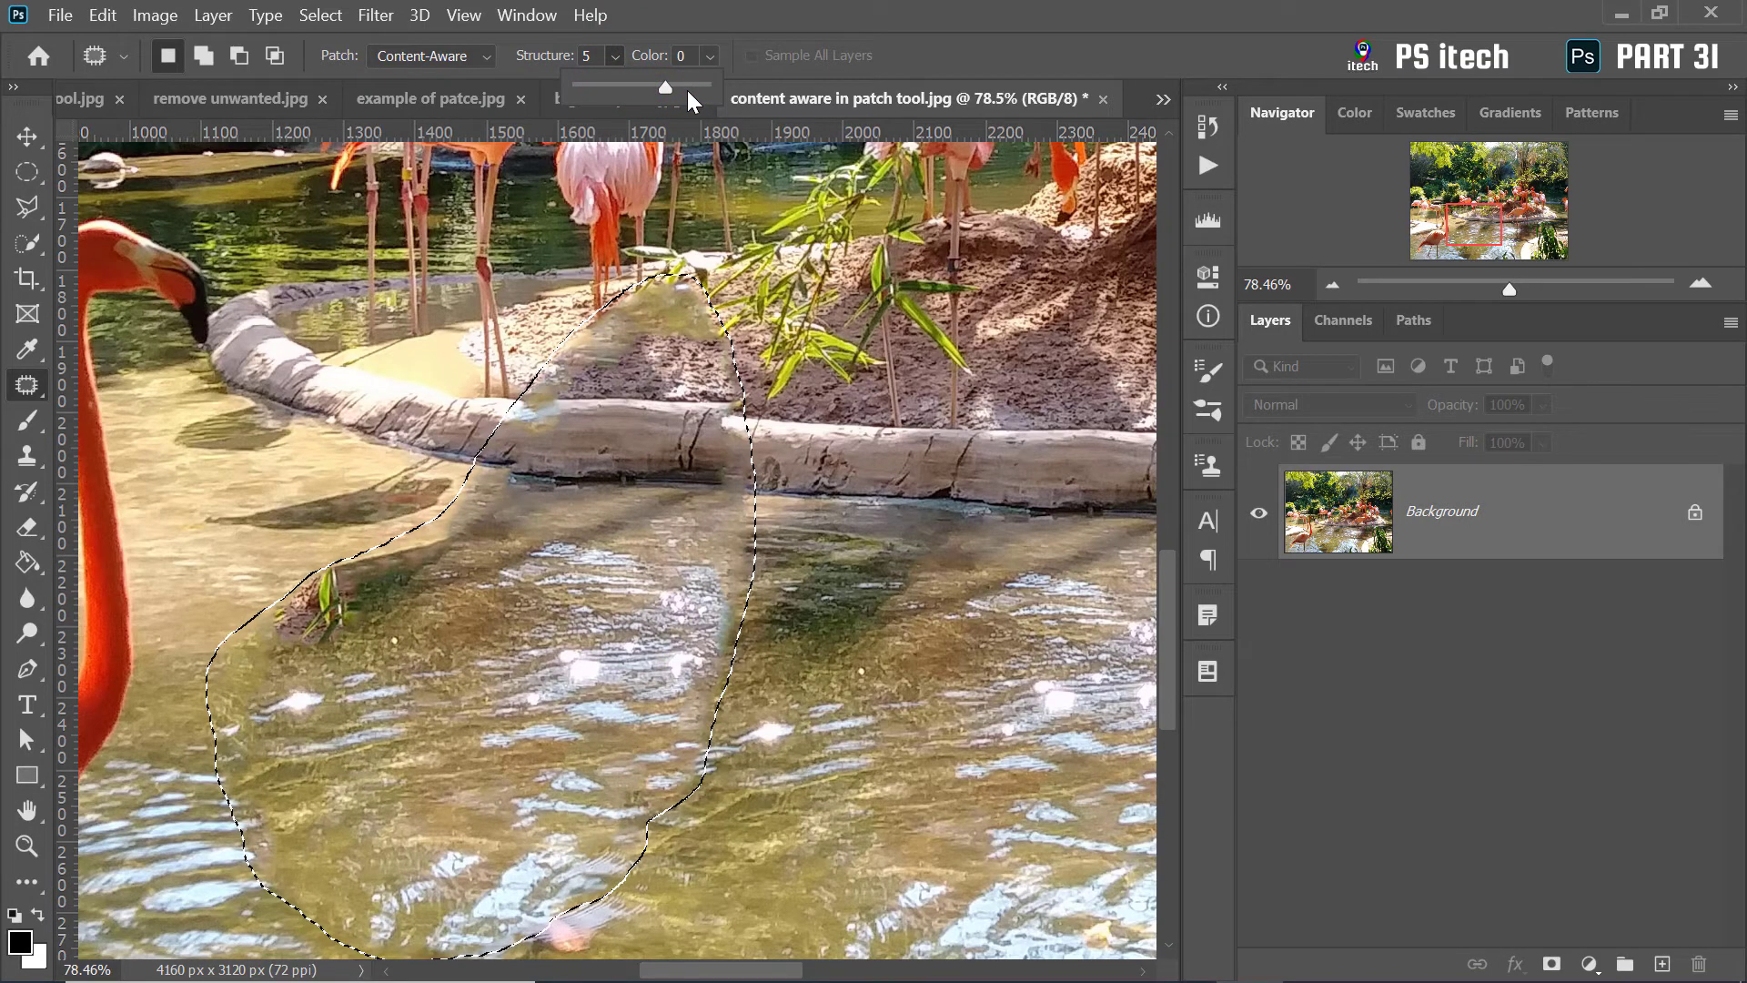
pyautogui.moveTo(669, 85); pyautogui.dragTo(606, 79)
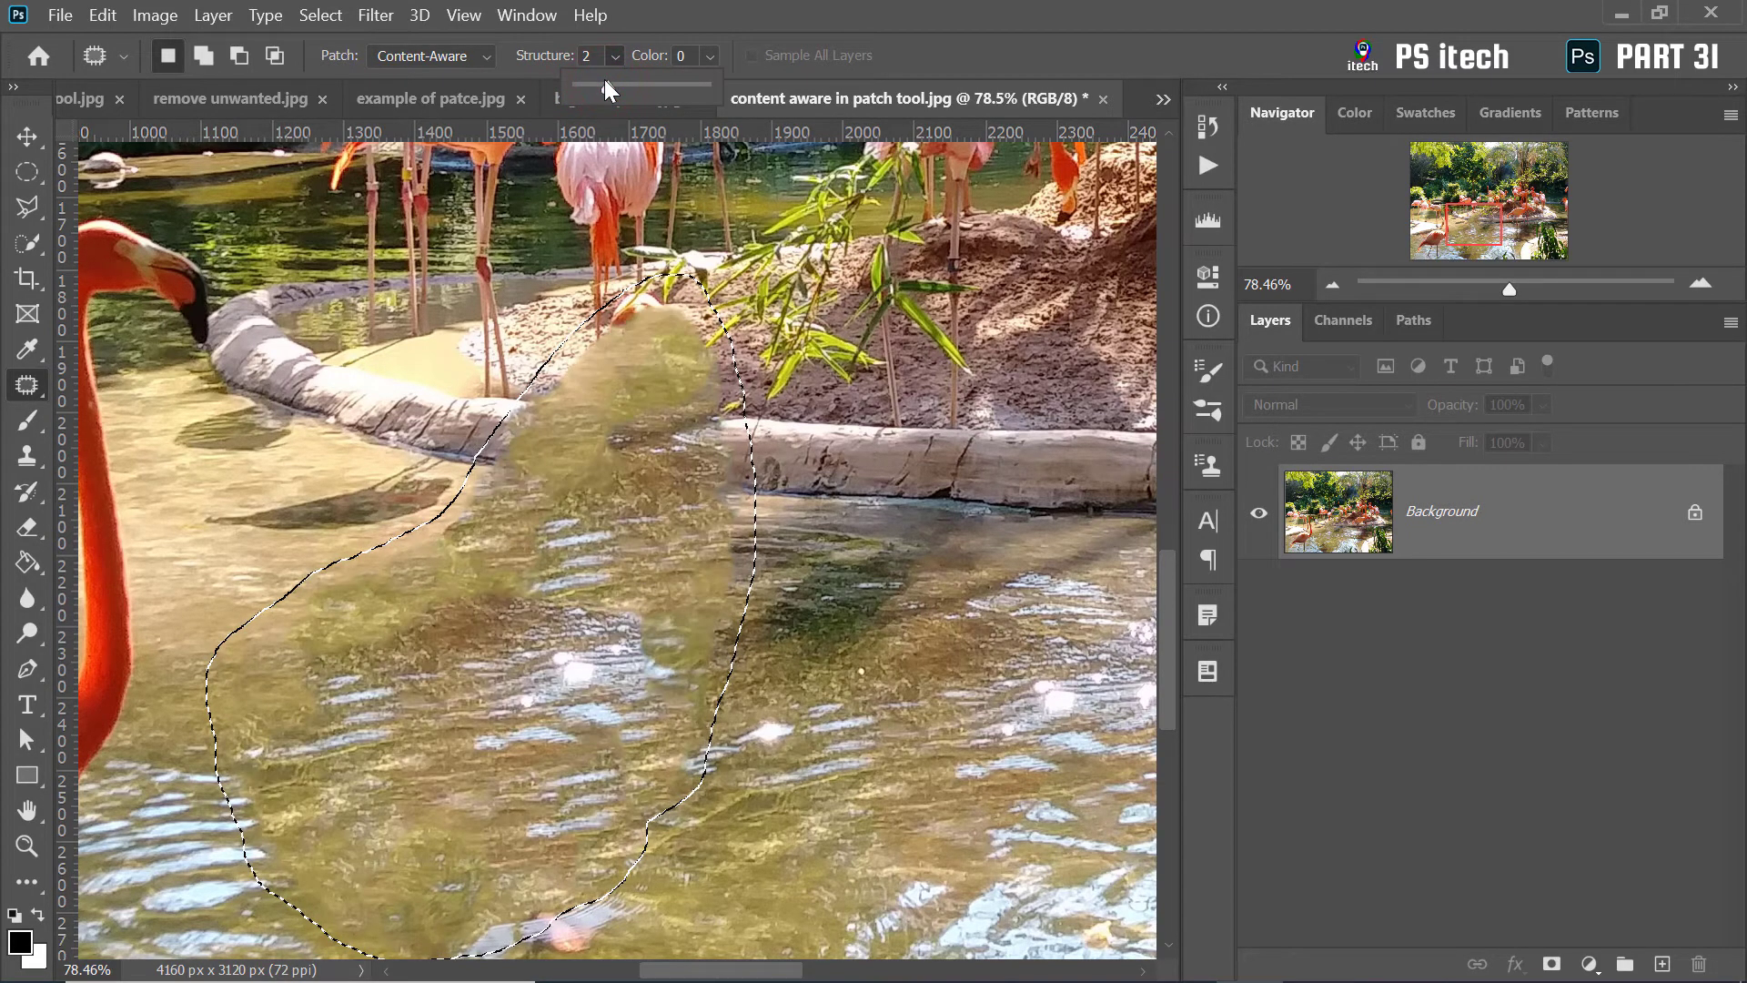
pyautogui.click(642, 90)
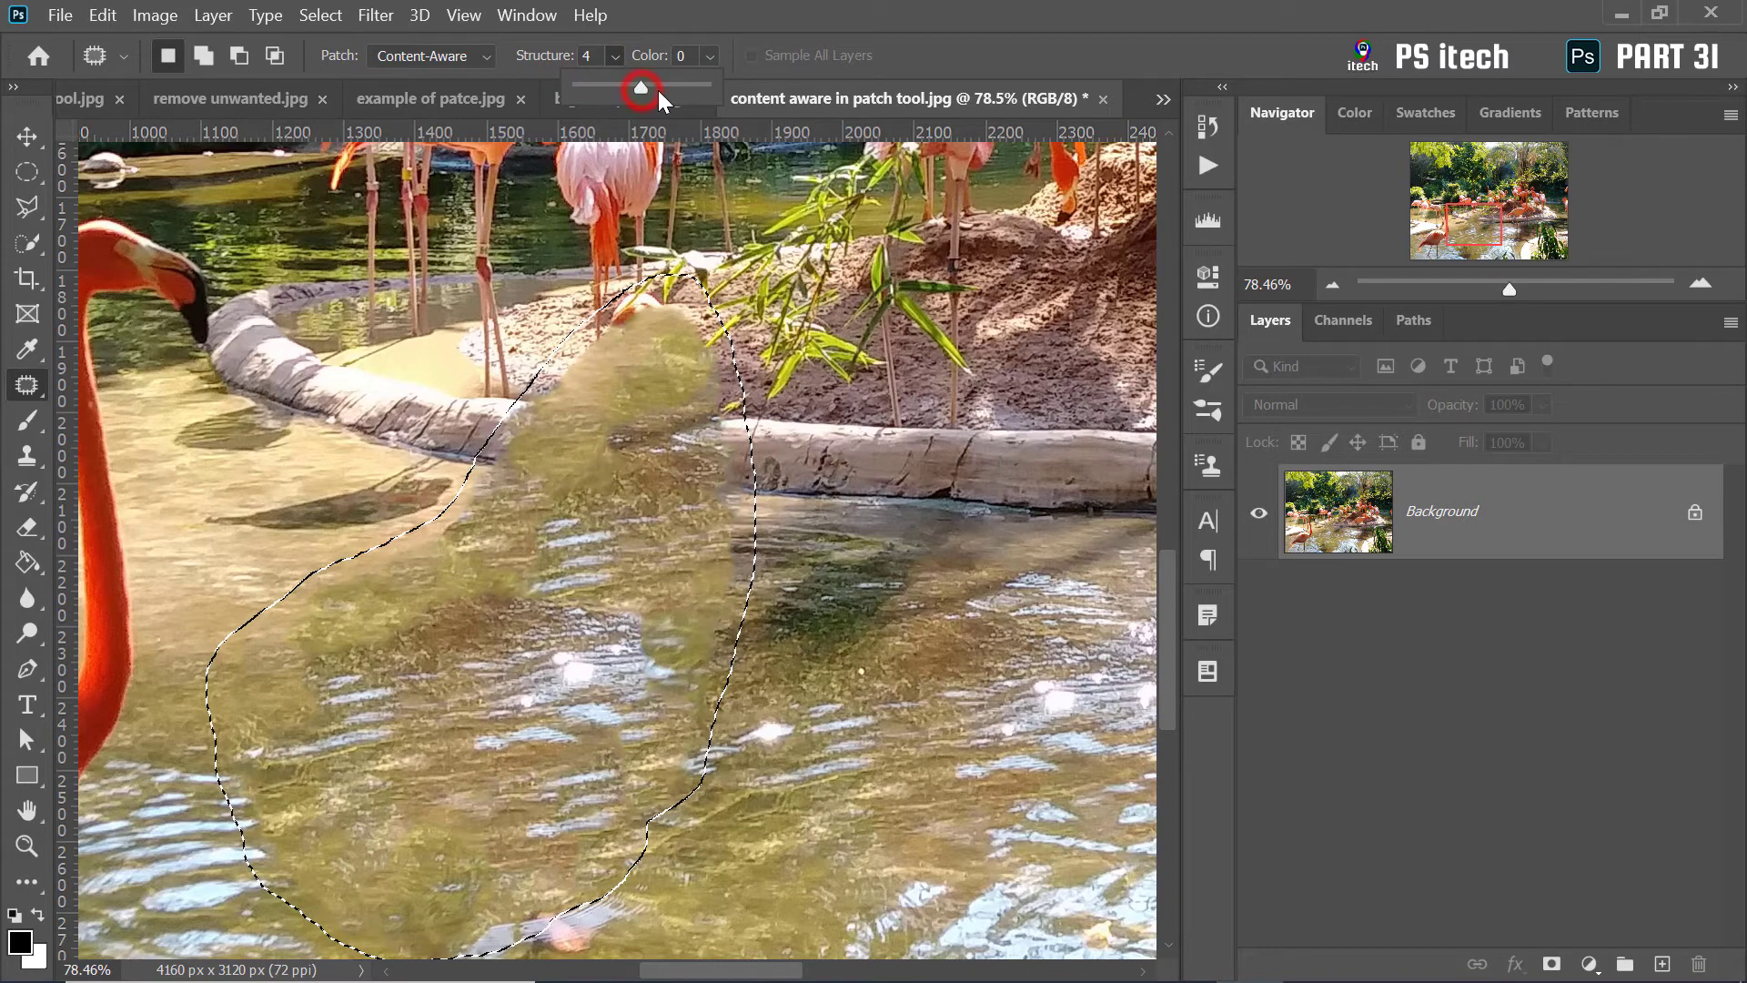
pyautogui.moveTo(658, 90); pyautogui.dragTo(669, 85)
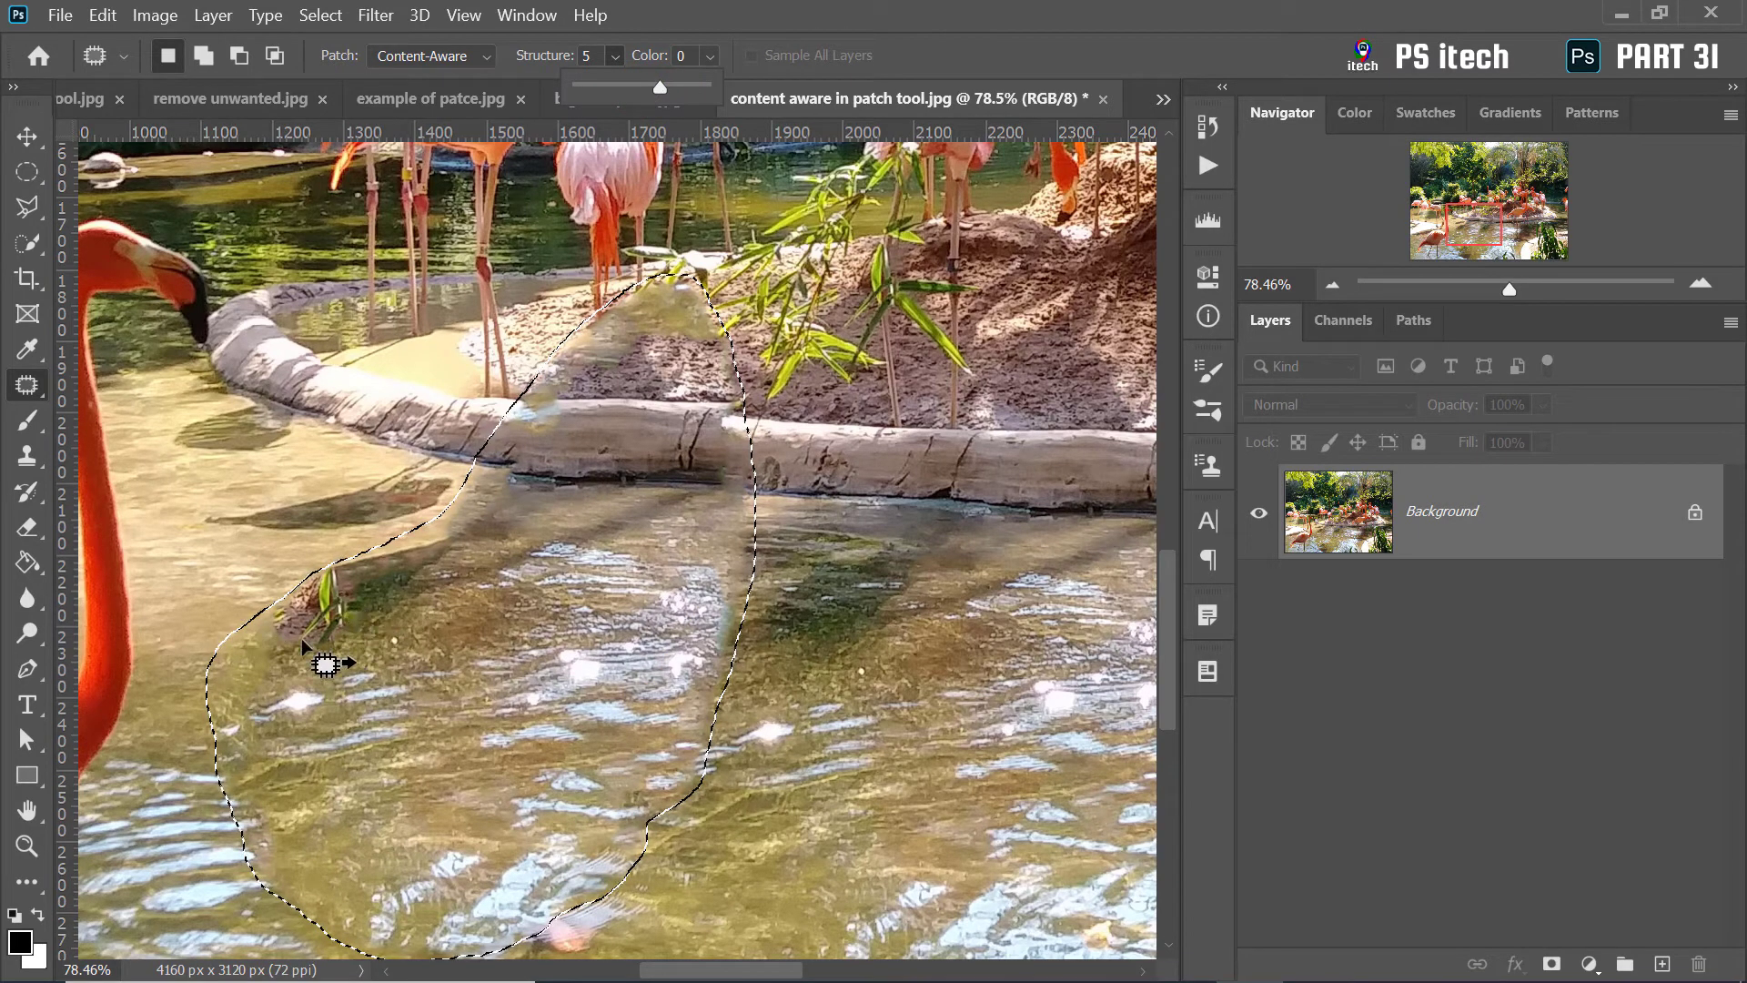
pyautogui.moveTo(671, 84); pyautogui.dragTo(674, 89)
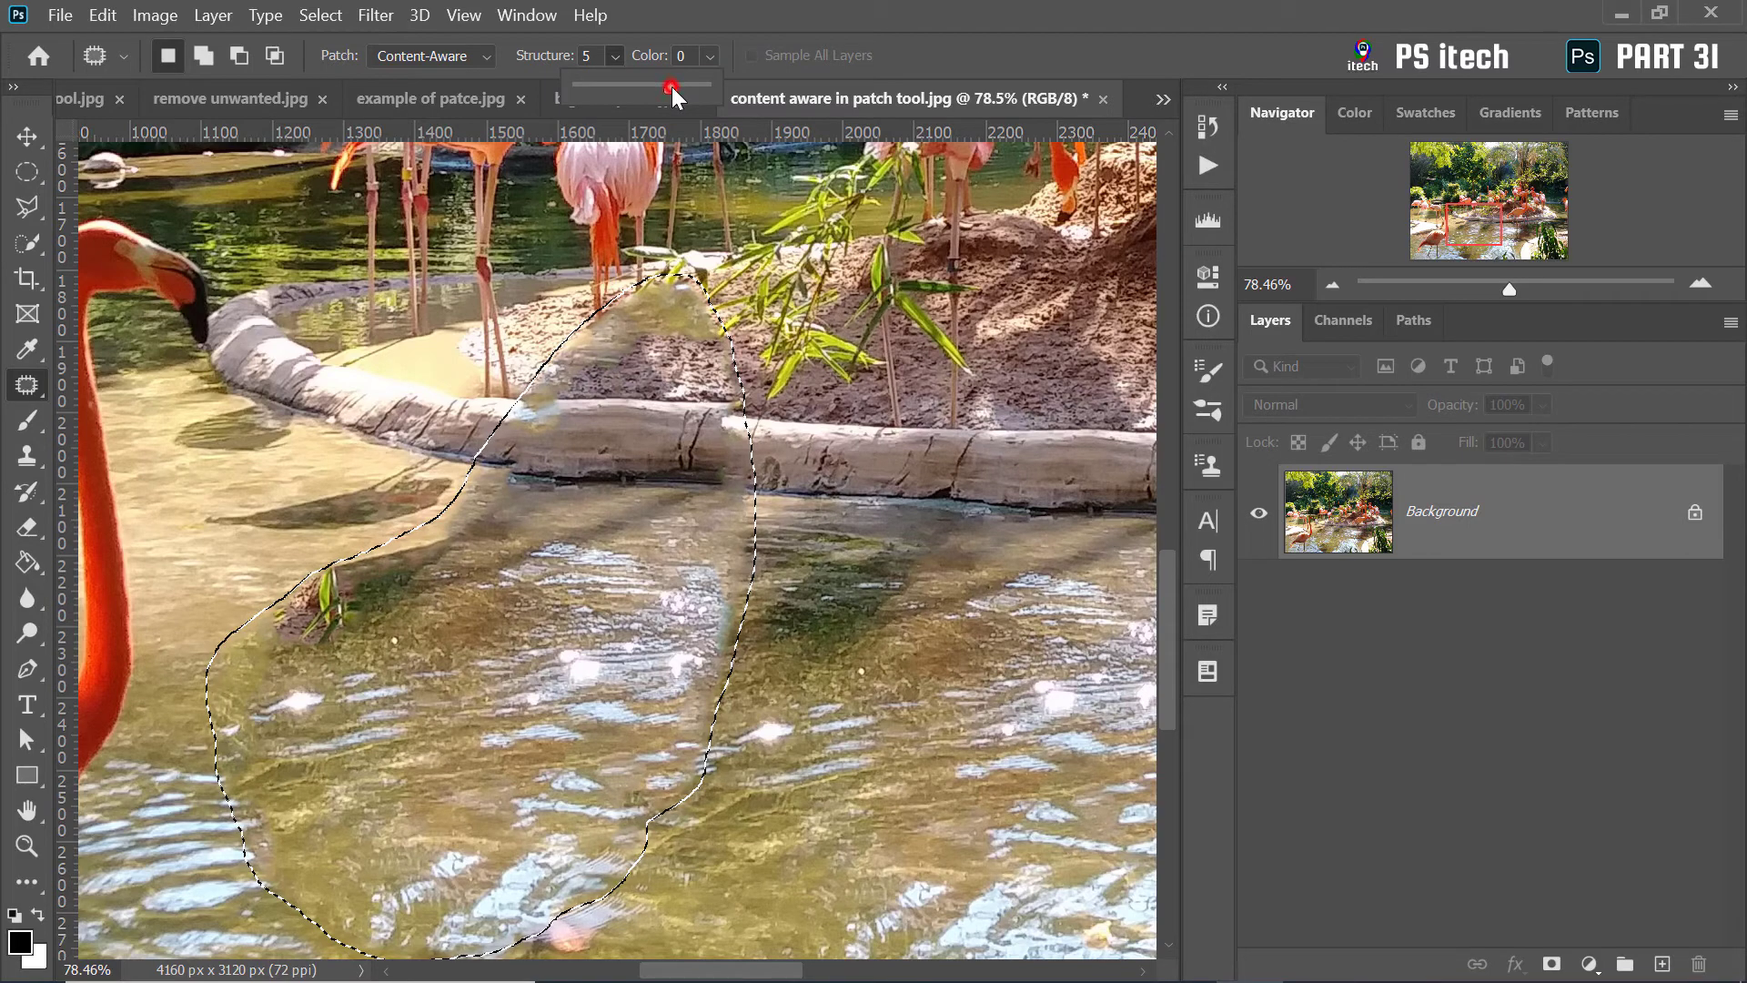
pyautogui.click(675, 89)
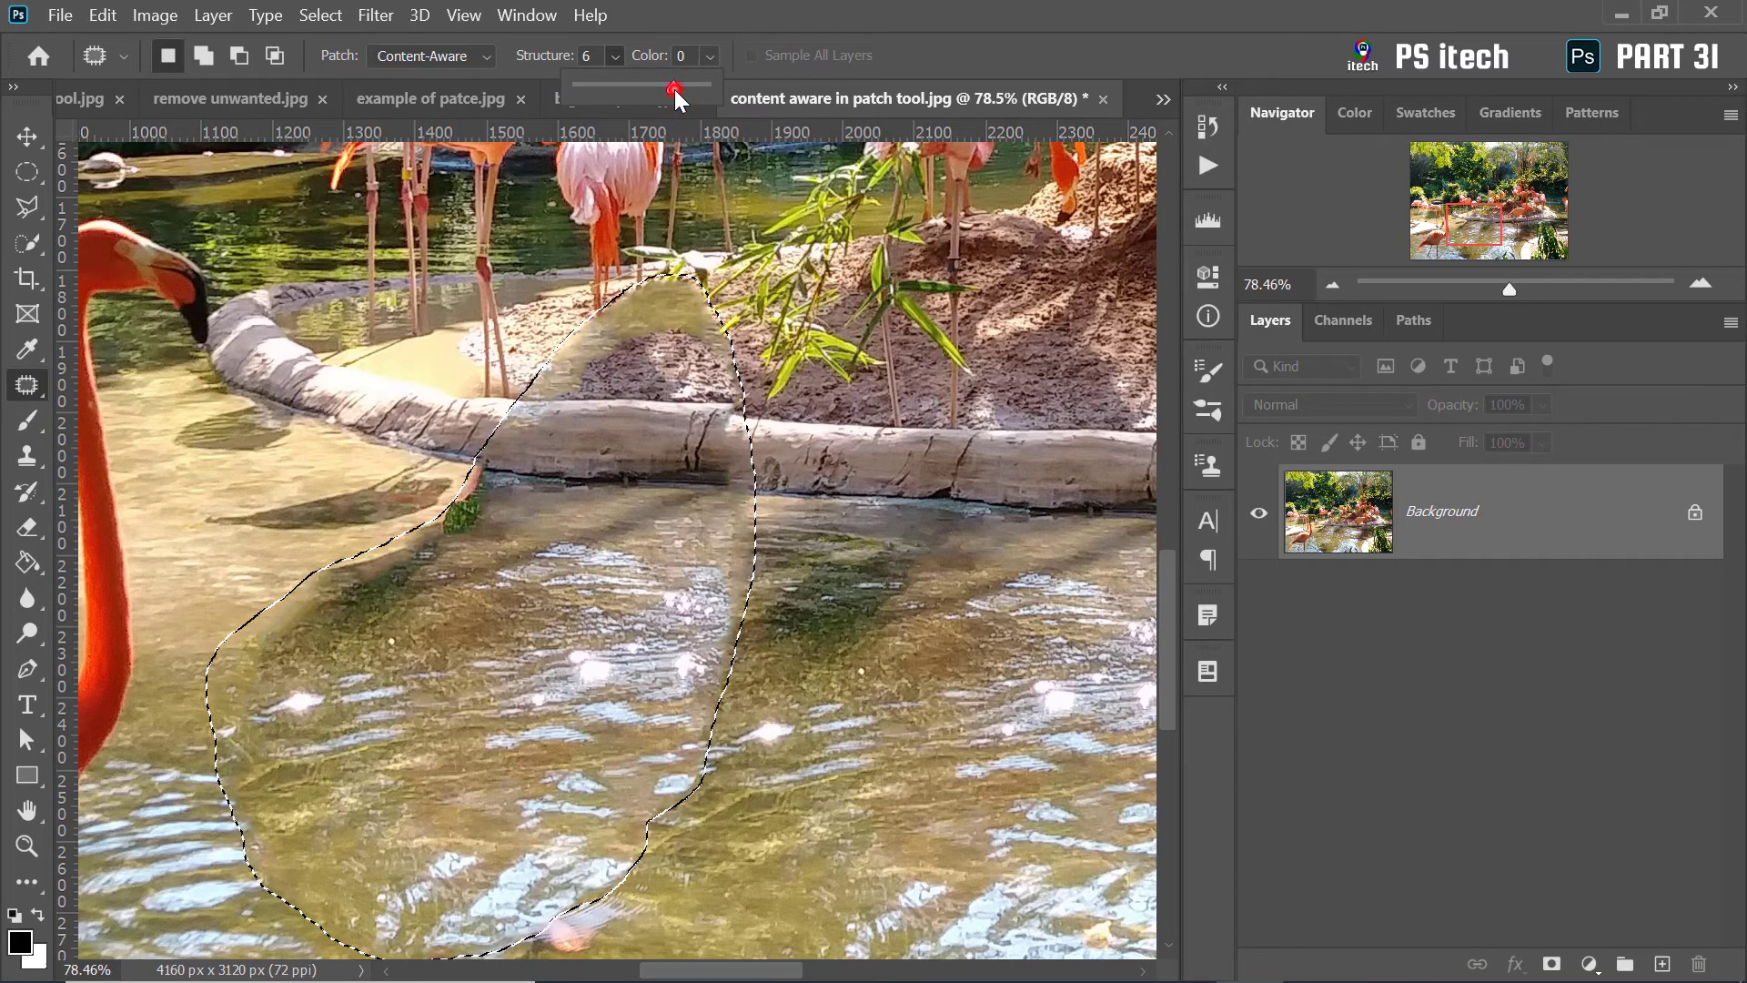
pyautogui.moveTo(686, 89); pyautogui.dragTo(699, 89)
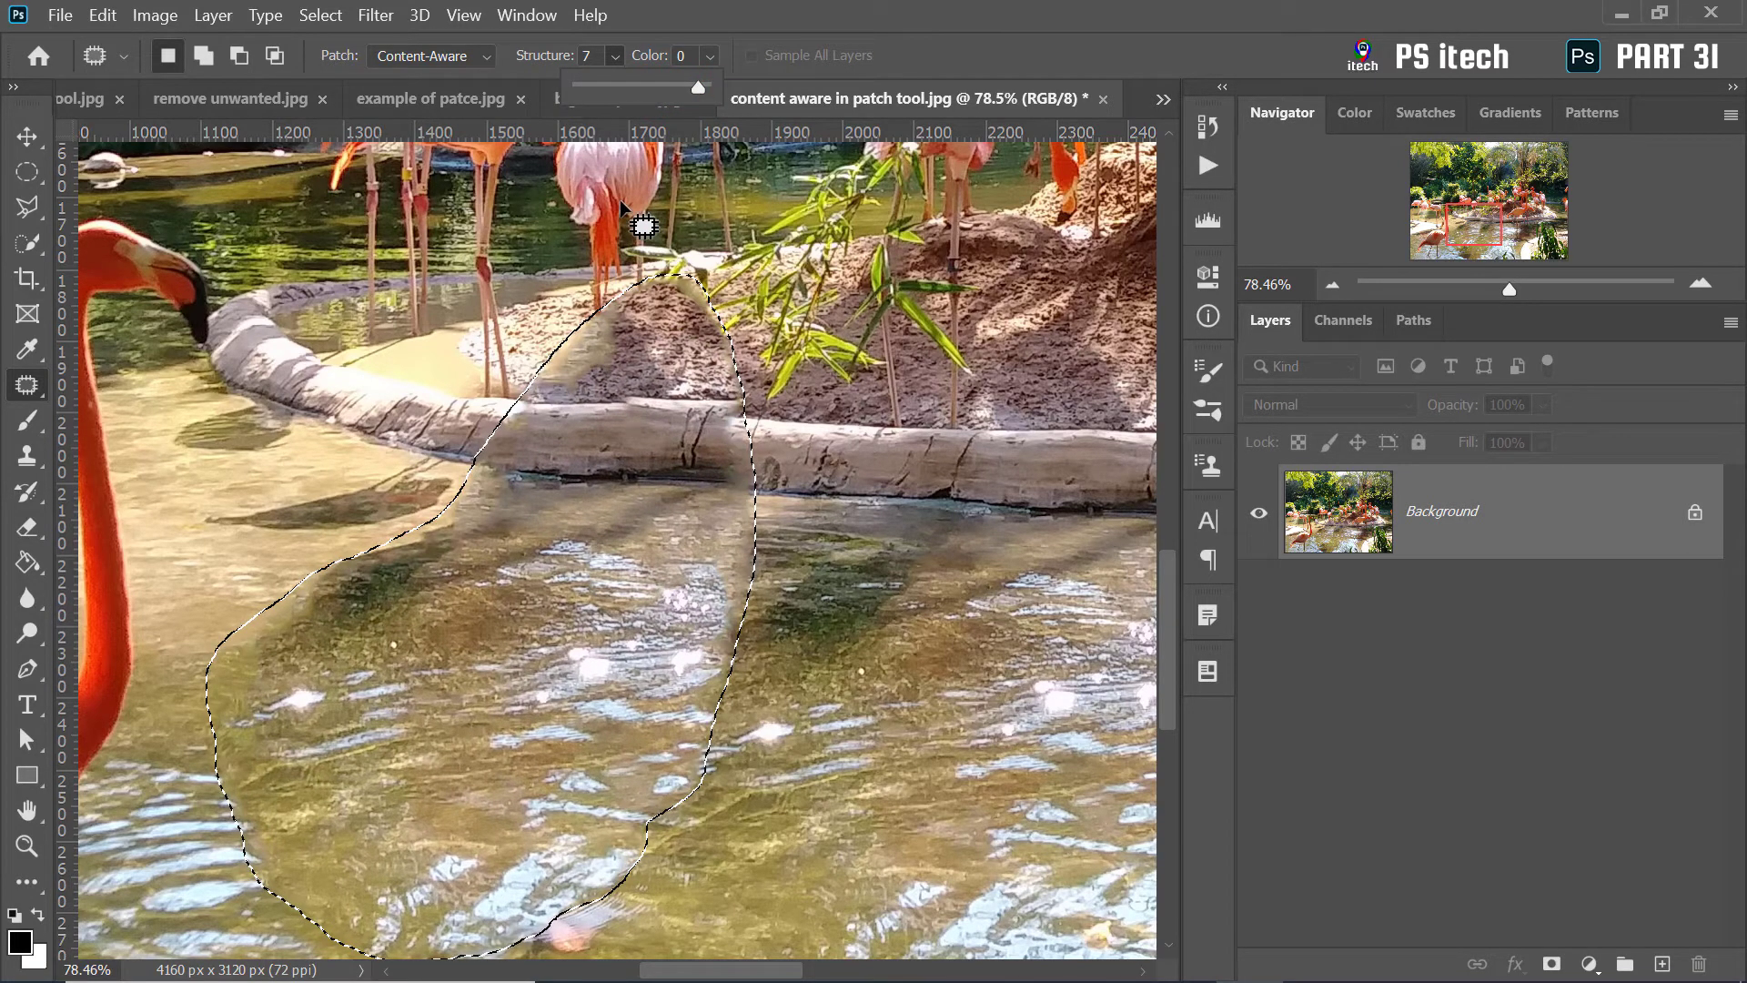
# Try Color blending at 2, then return it to 0
pyautogui.click(710, 55)
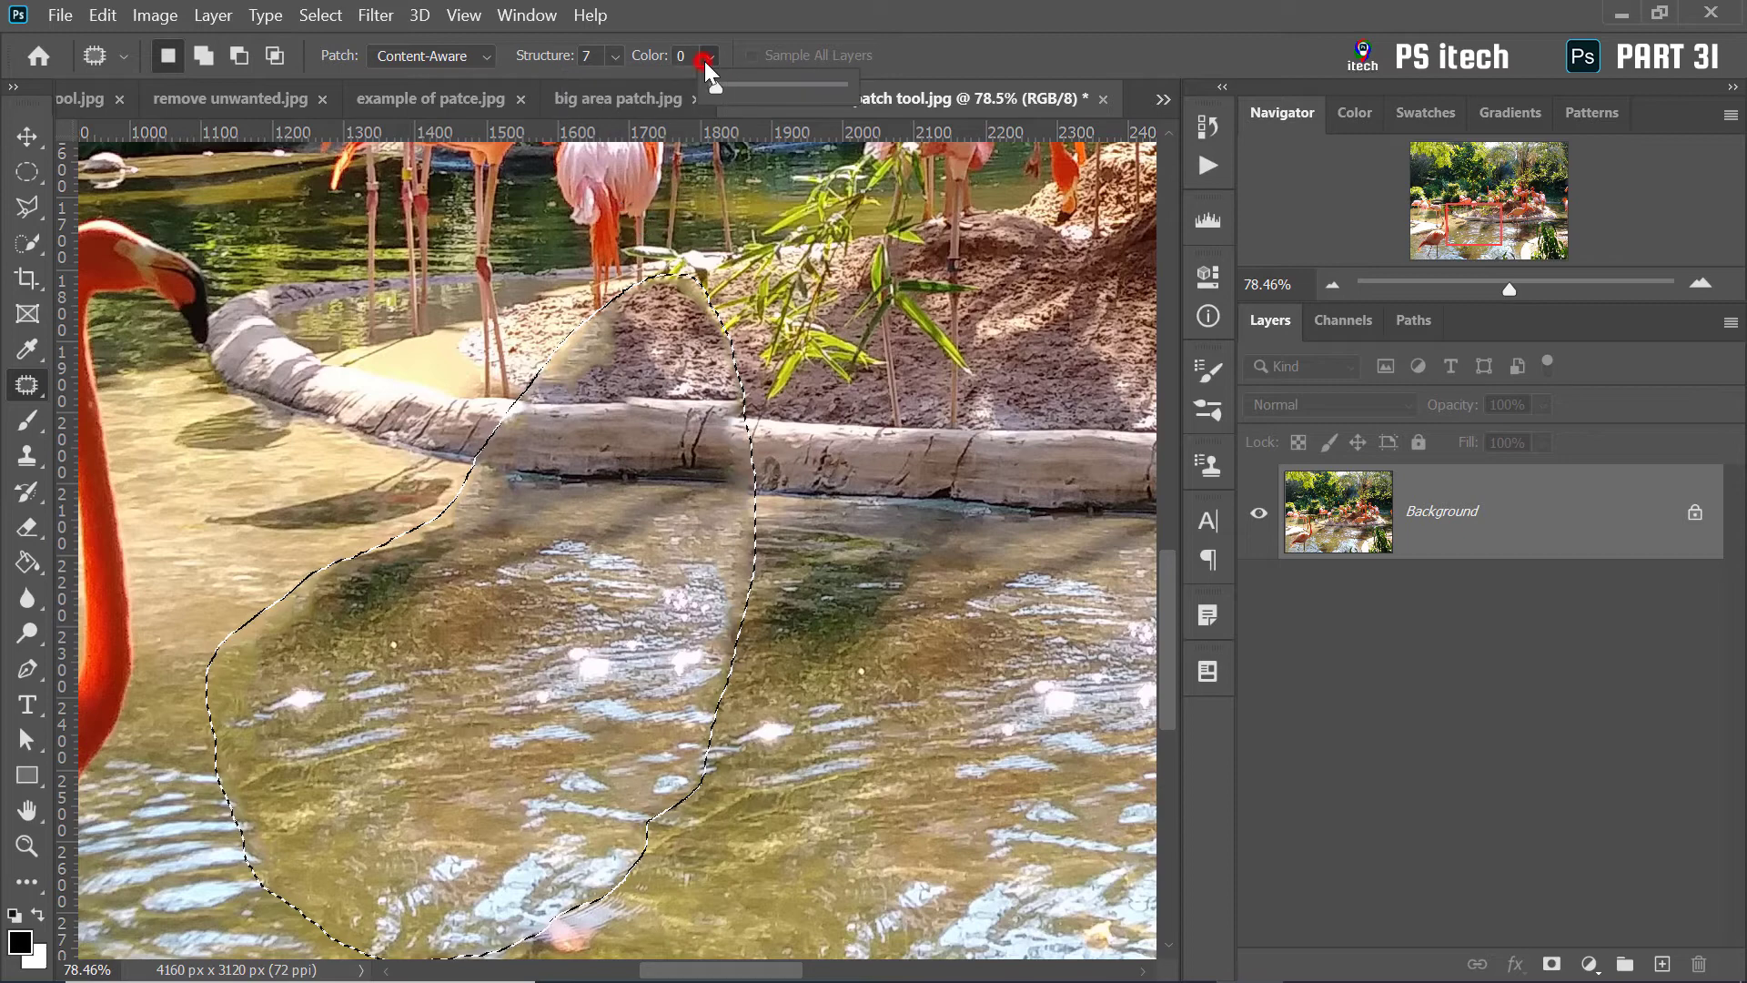
pyautogui.moveTo(717, 88); pyautogui.dragTo(764, 88)
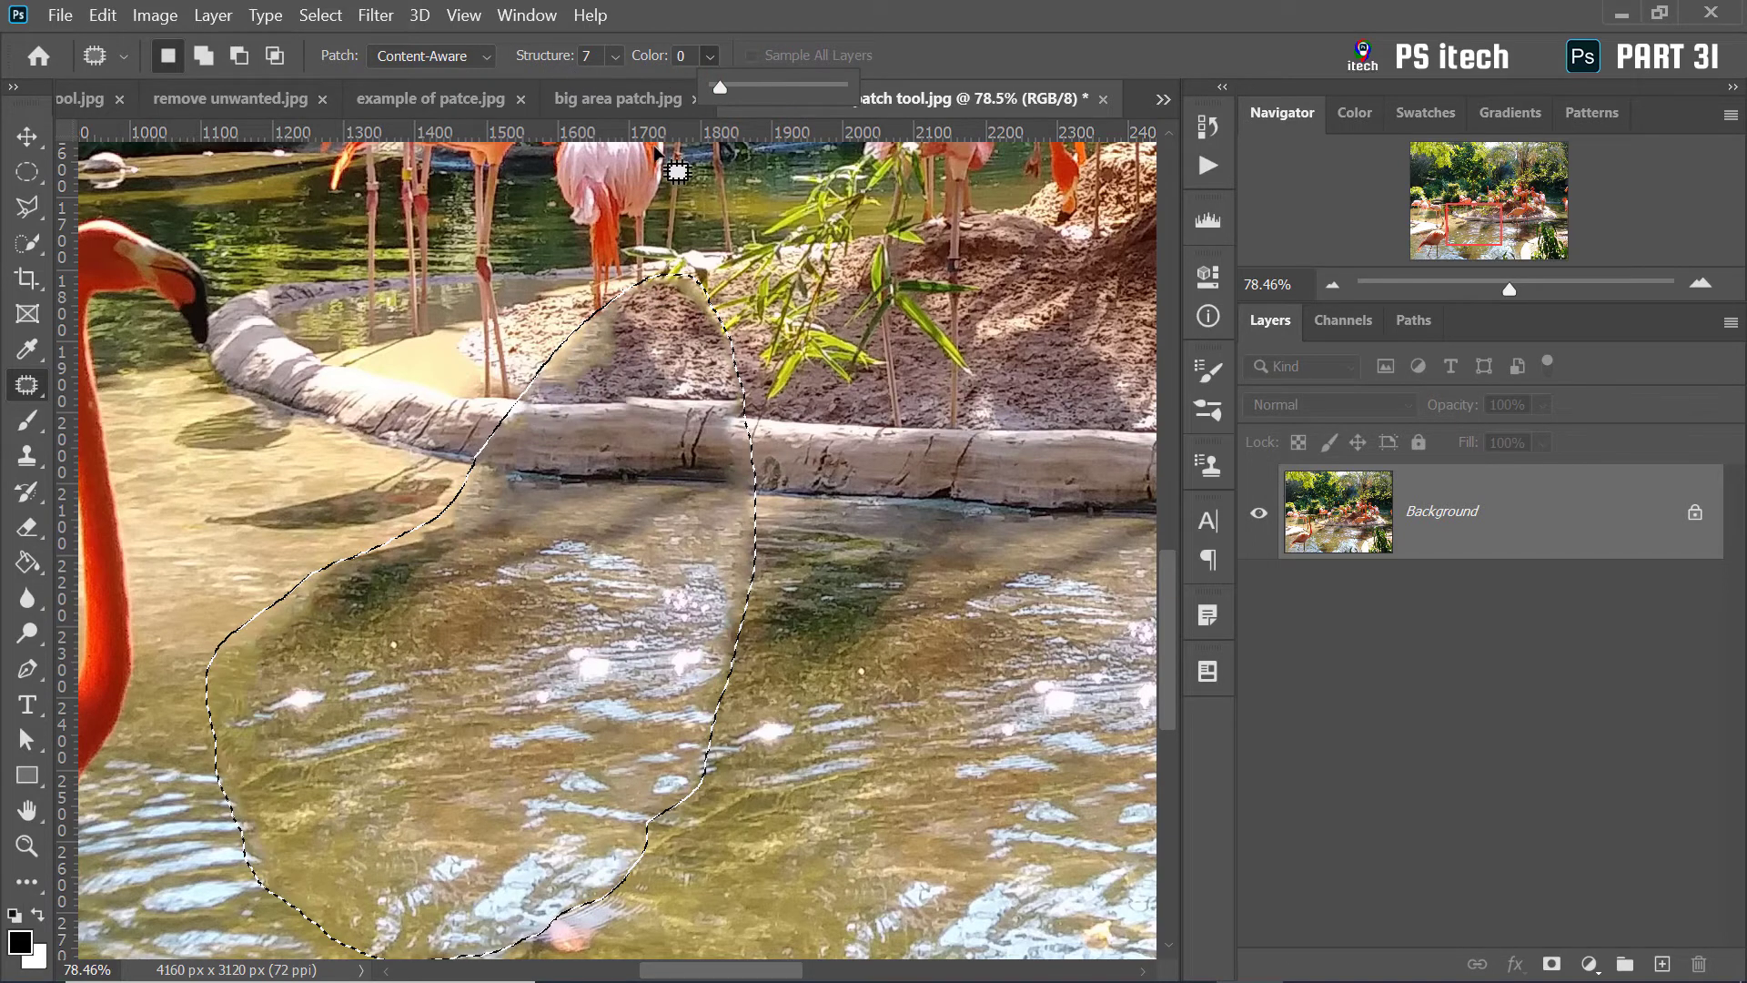
pyautogui.moveTo(764, 87); pyautogui.dragTo(720, 87)
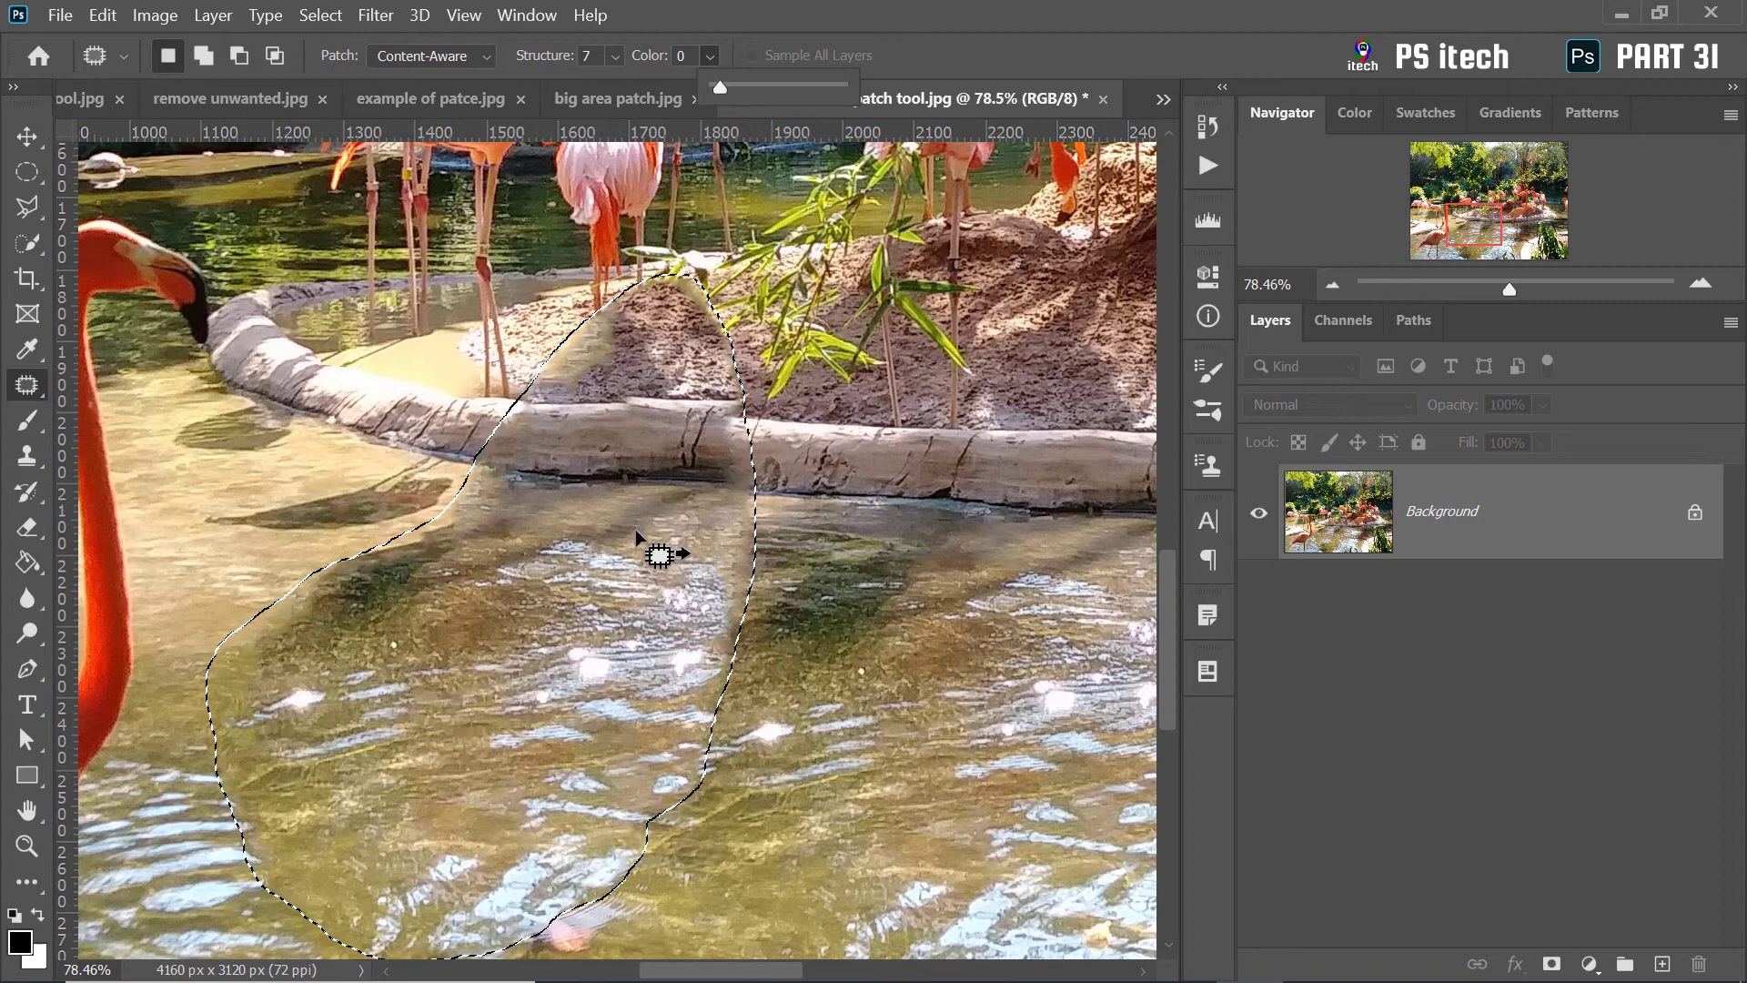
# Deselect the Content-Aware patch and undo back to the unpatched flamingo
pyautogui.rightClick(775, 474)
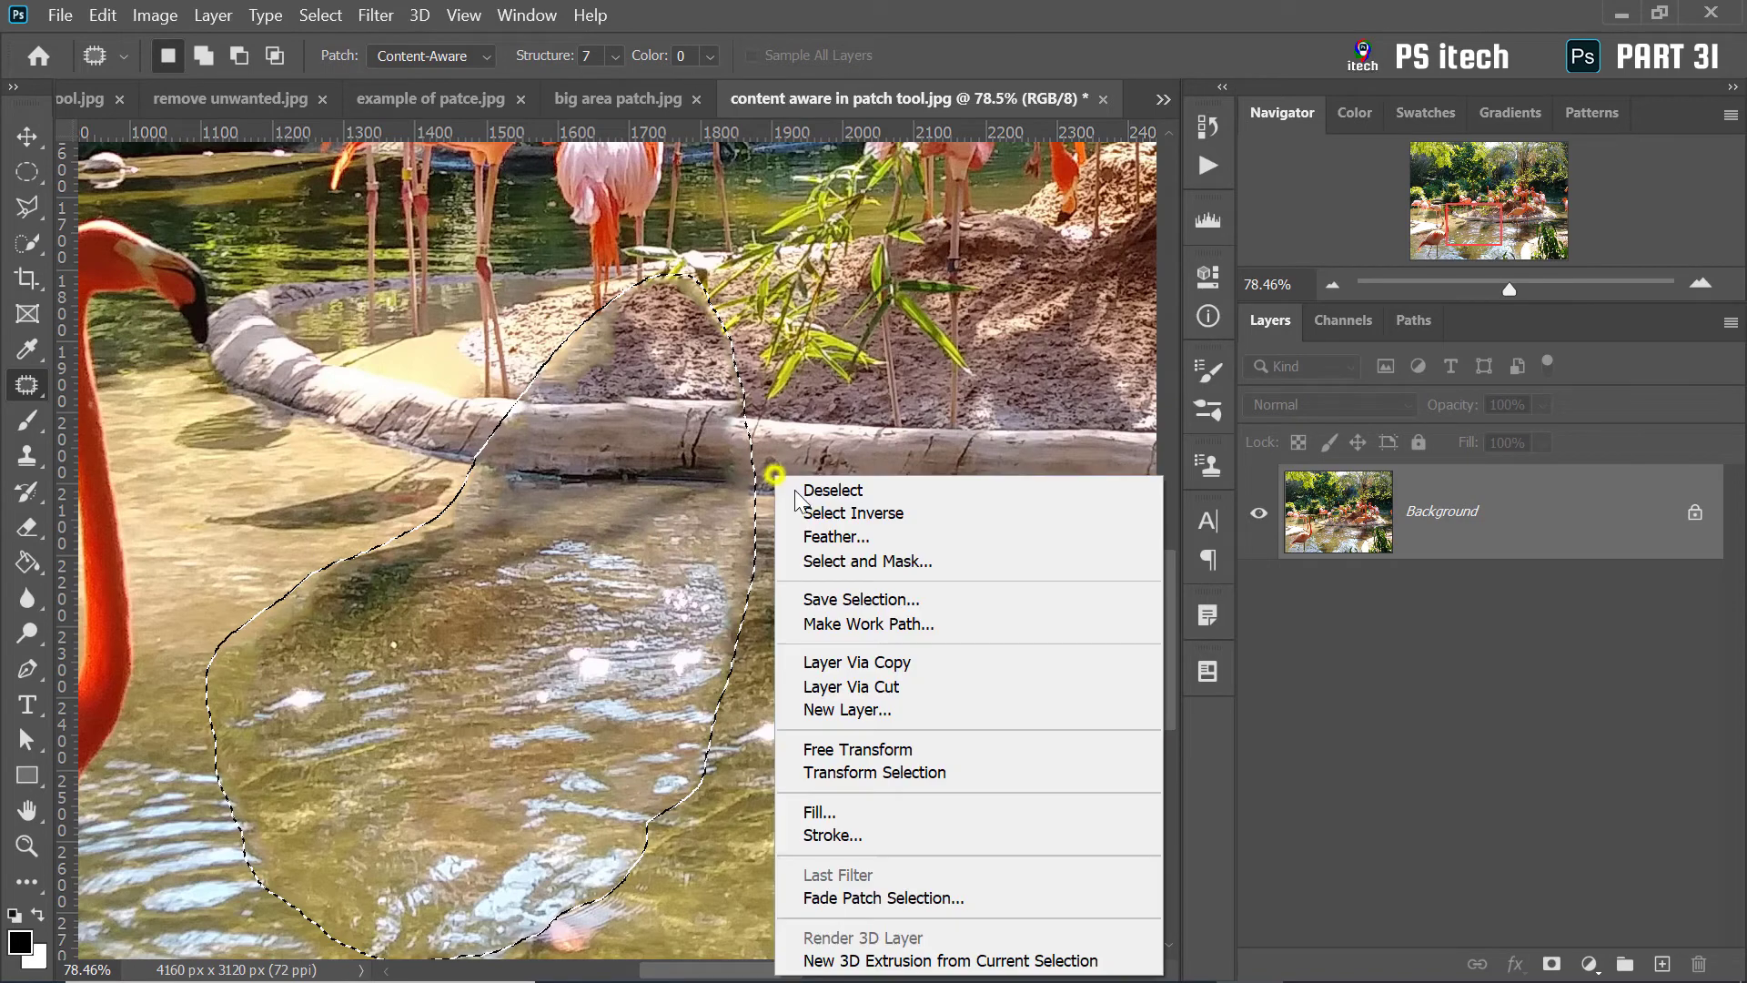
pyautogui.click(853, 488)
pyautogui.scroll(-2, 783, 483)
pyautogui.scroll(-1, 783, 483)
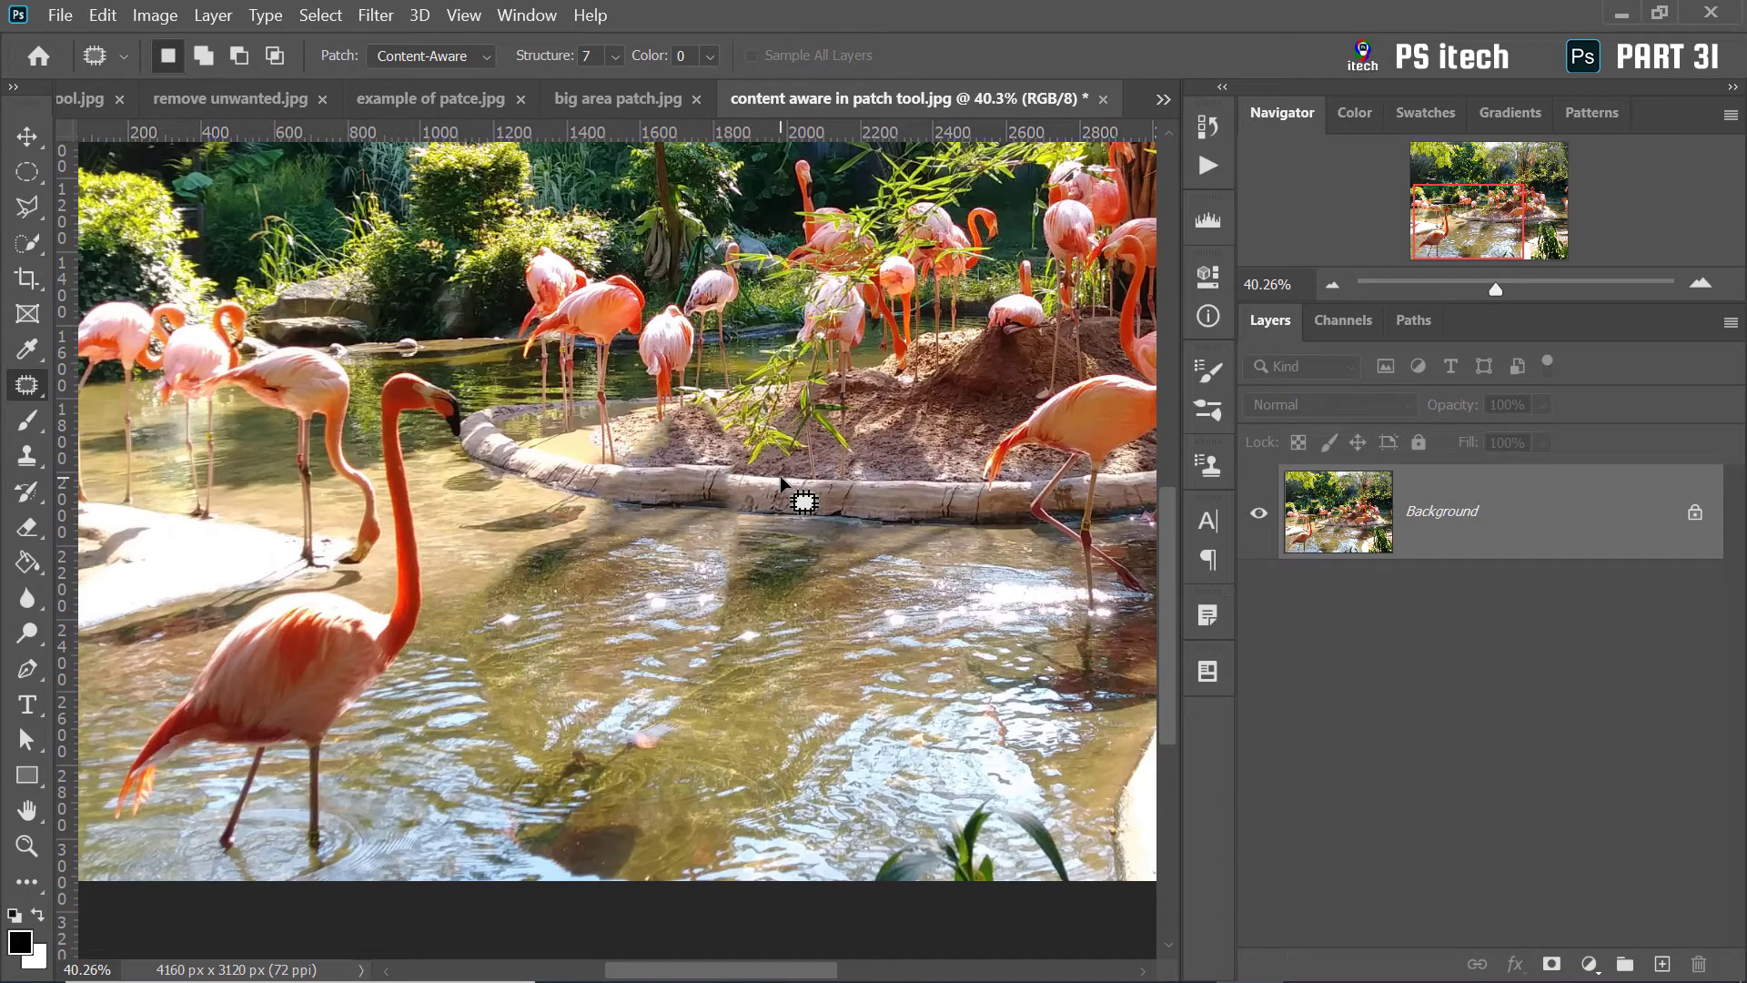
pyautogui.hotkey('ctrl', 'z')
pyautogui.hotkey('ctrl', 'z')
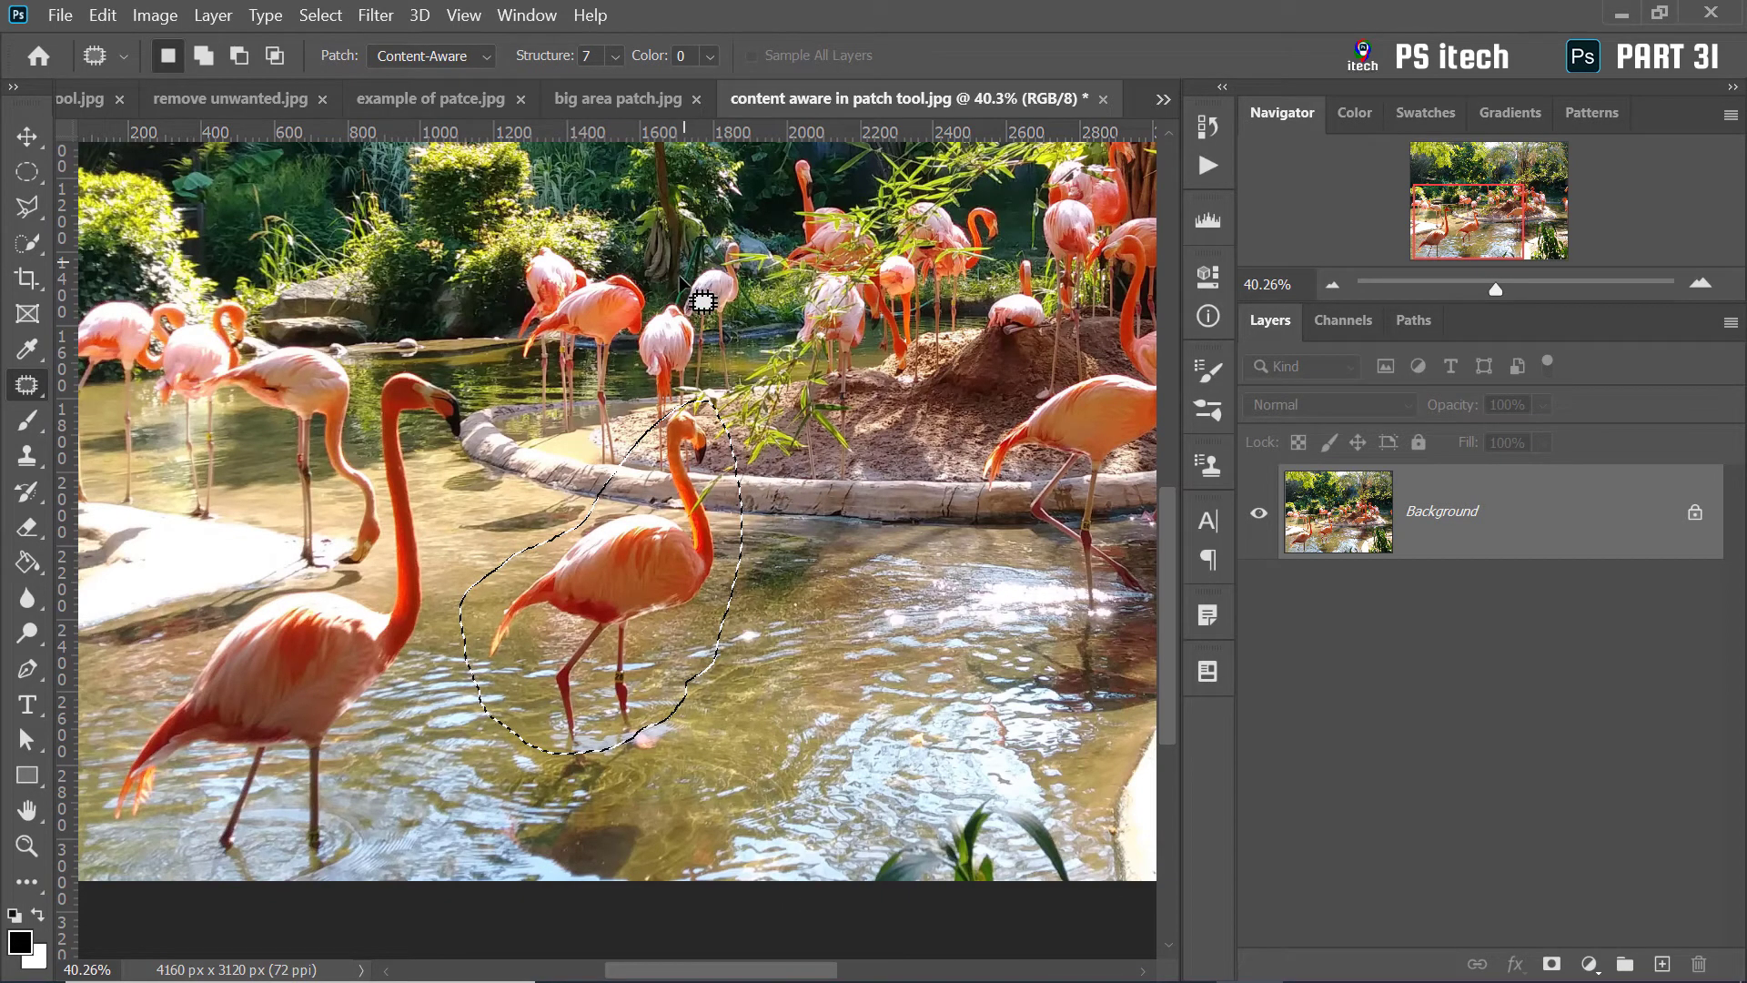
# In Normal patch mode, cover the wading flamingo with water from the right and deselect
pyautogui.click(457, 56)
pyautogui.click(452, 81)
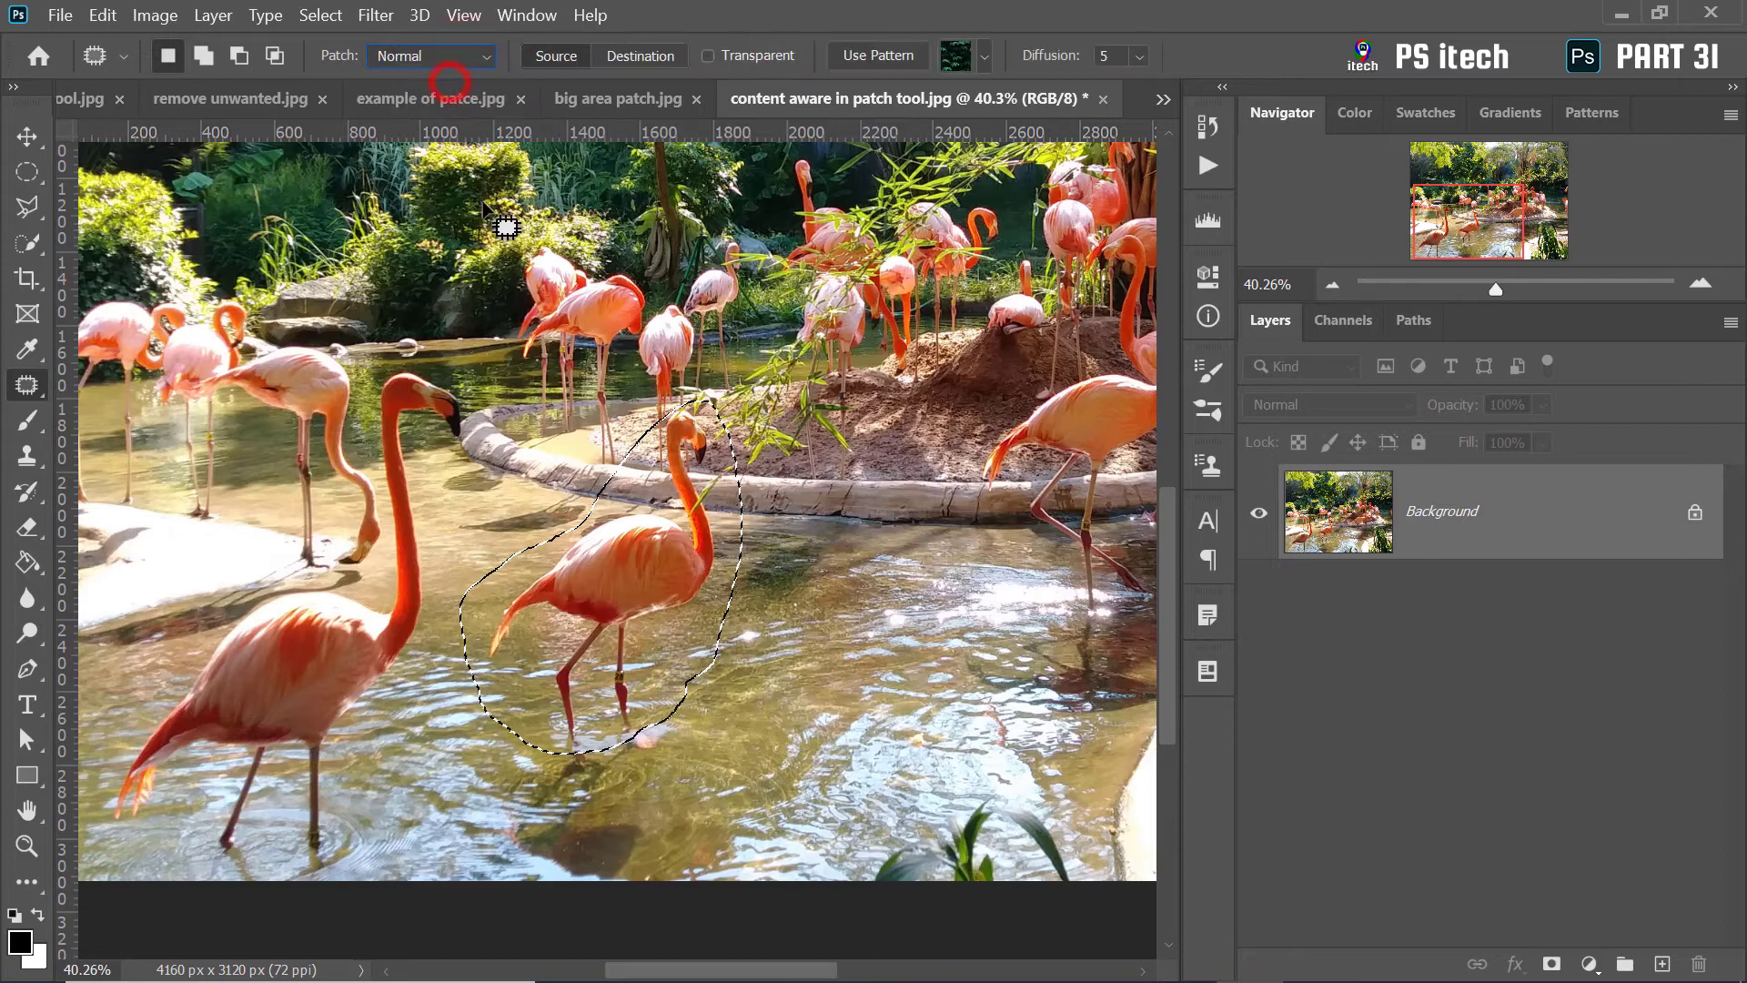
pyautogui.moveTo(642, 555); pyautogui.dragTo(848, 572)
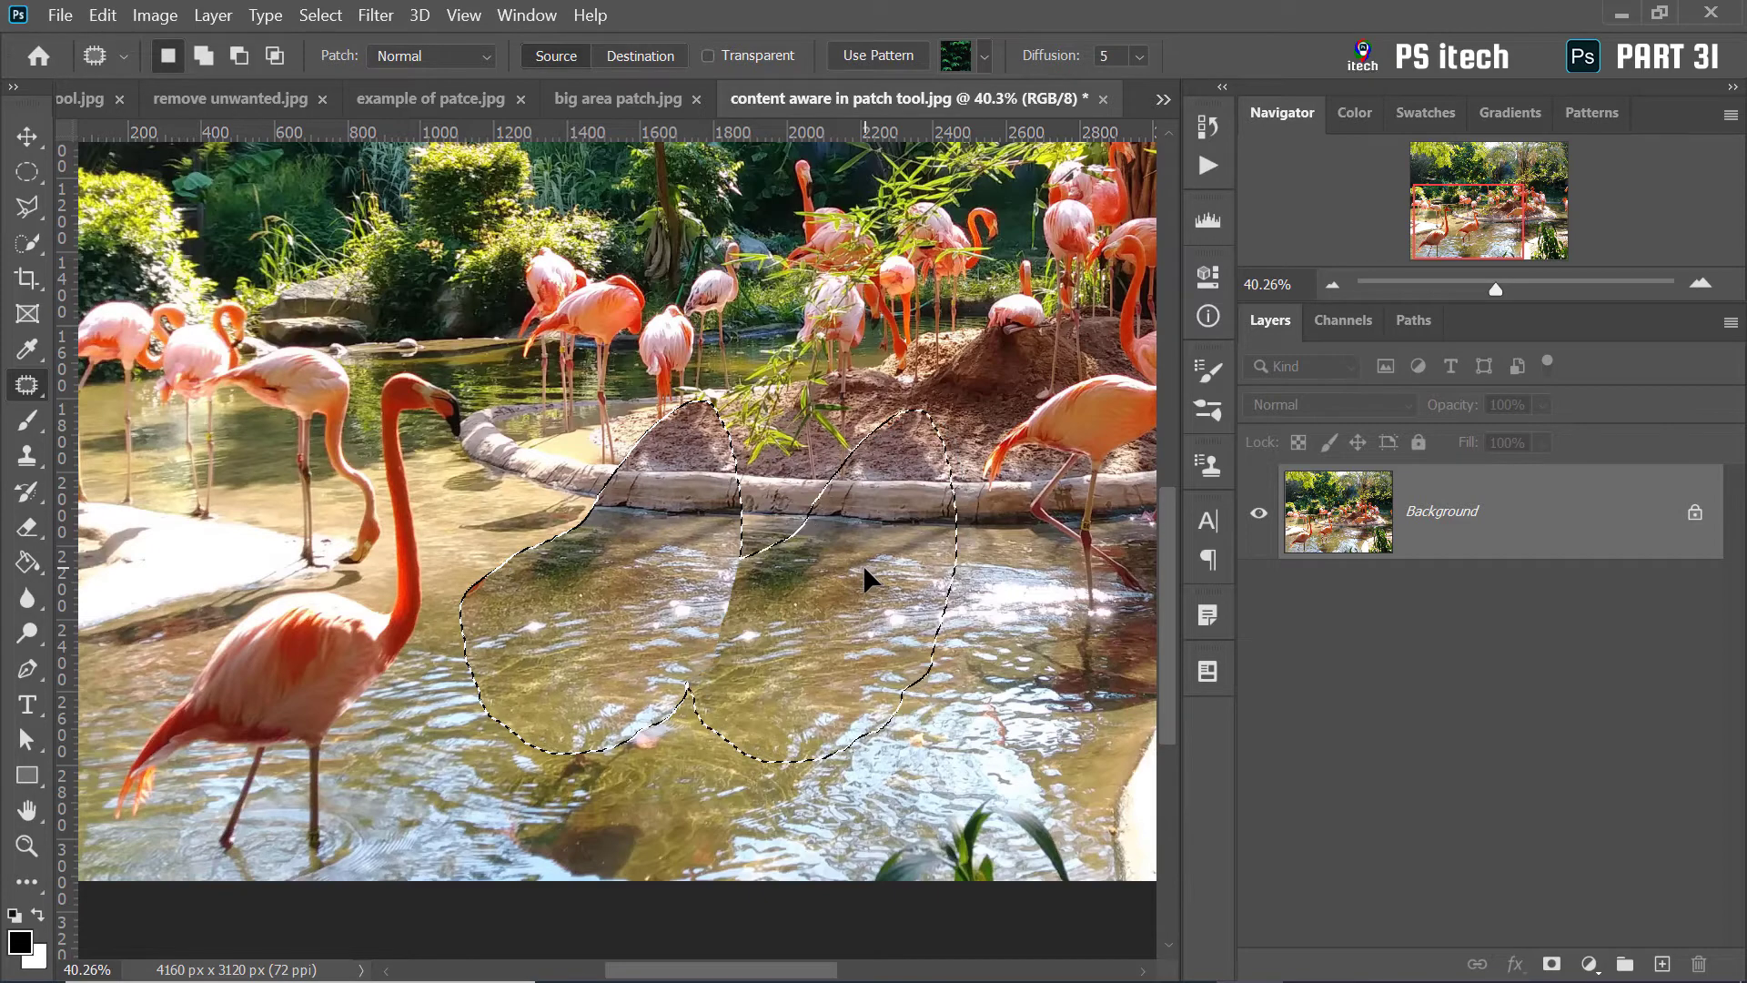
pyautogui.moveTo(863, 564); pyautogui.dragTo(867, 568)
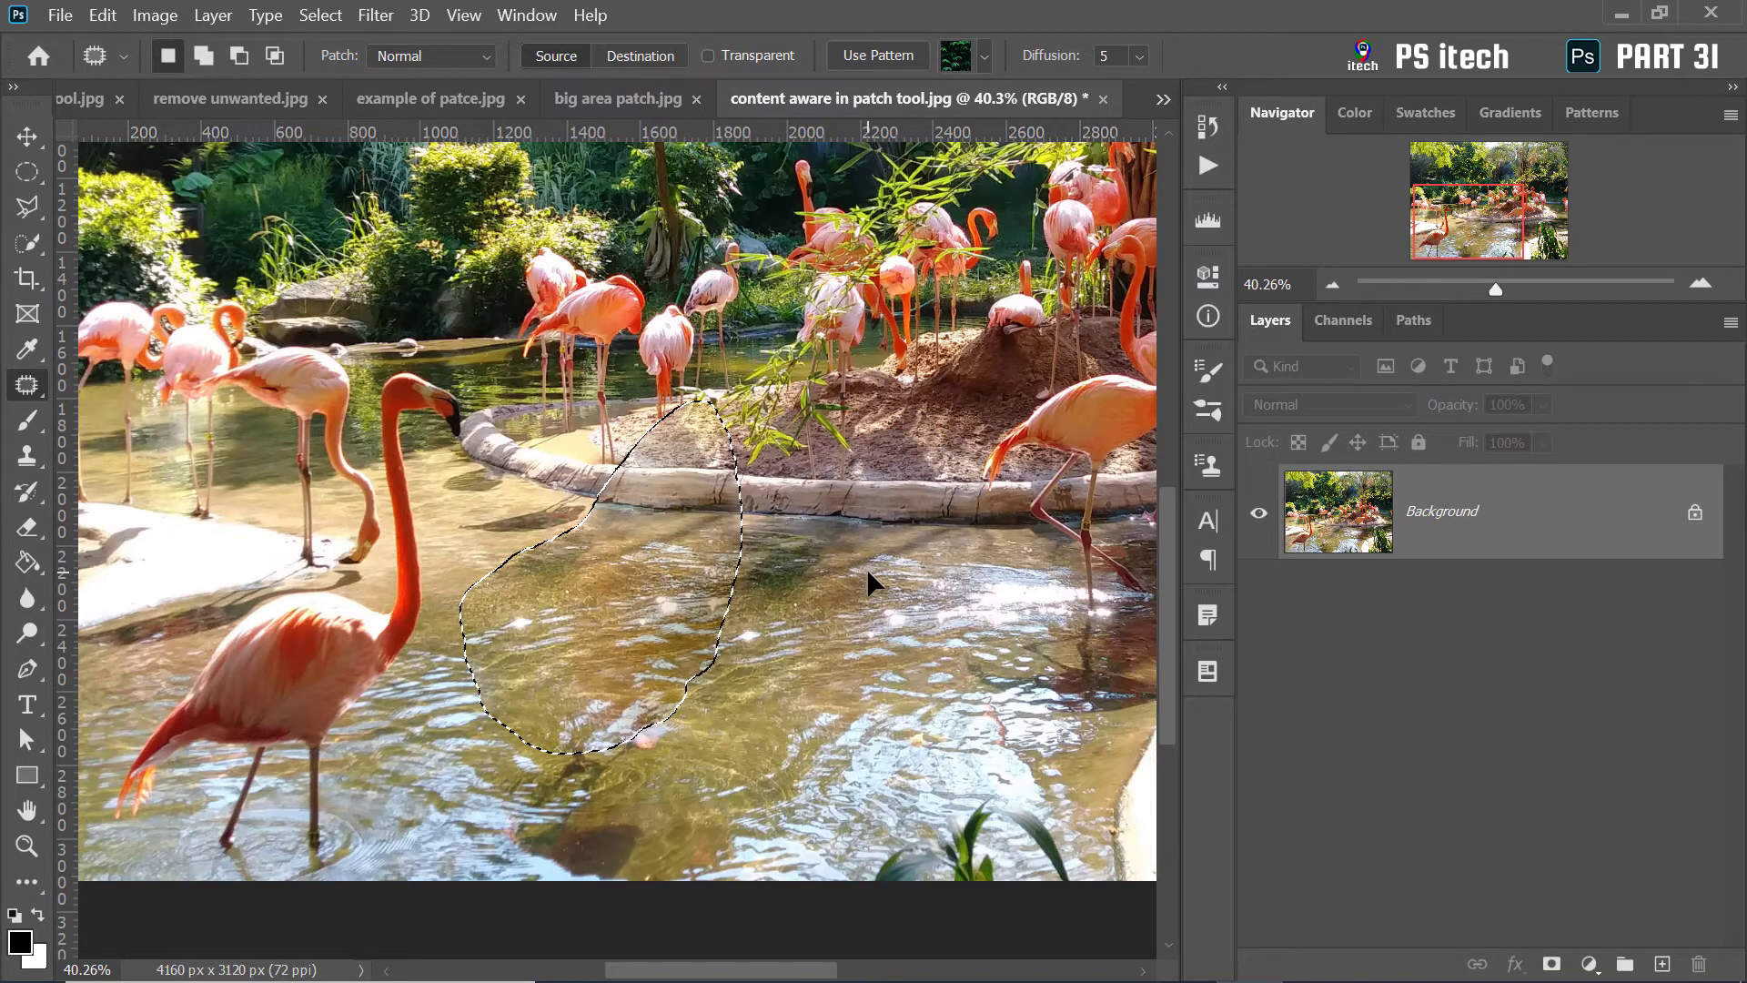
pyautogui.rightClick(836, 431)
pyautogui.click(865, 444)
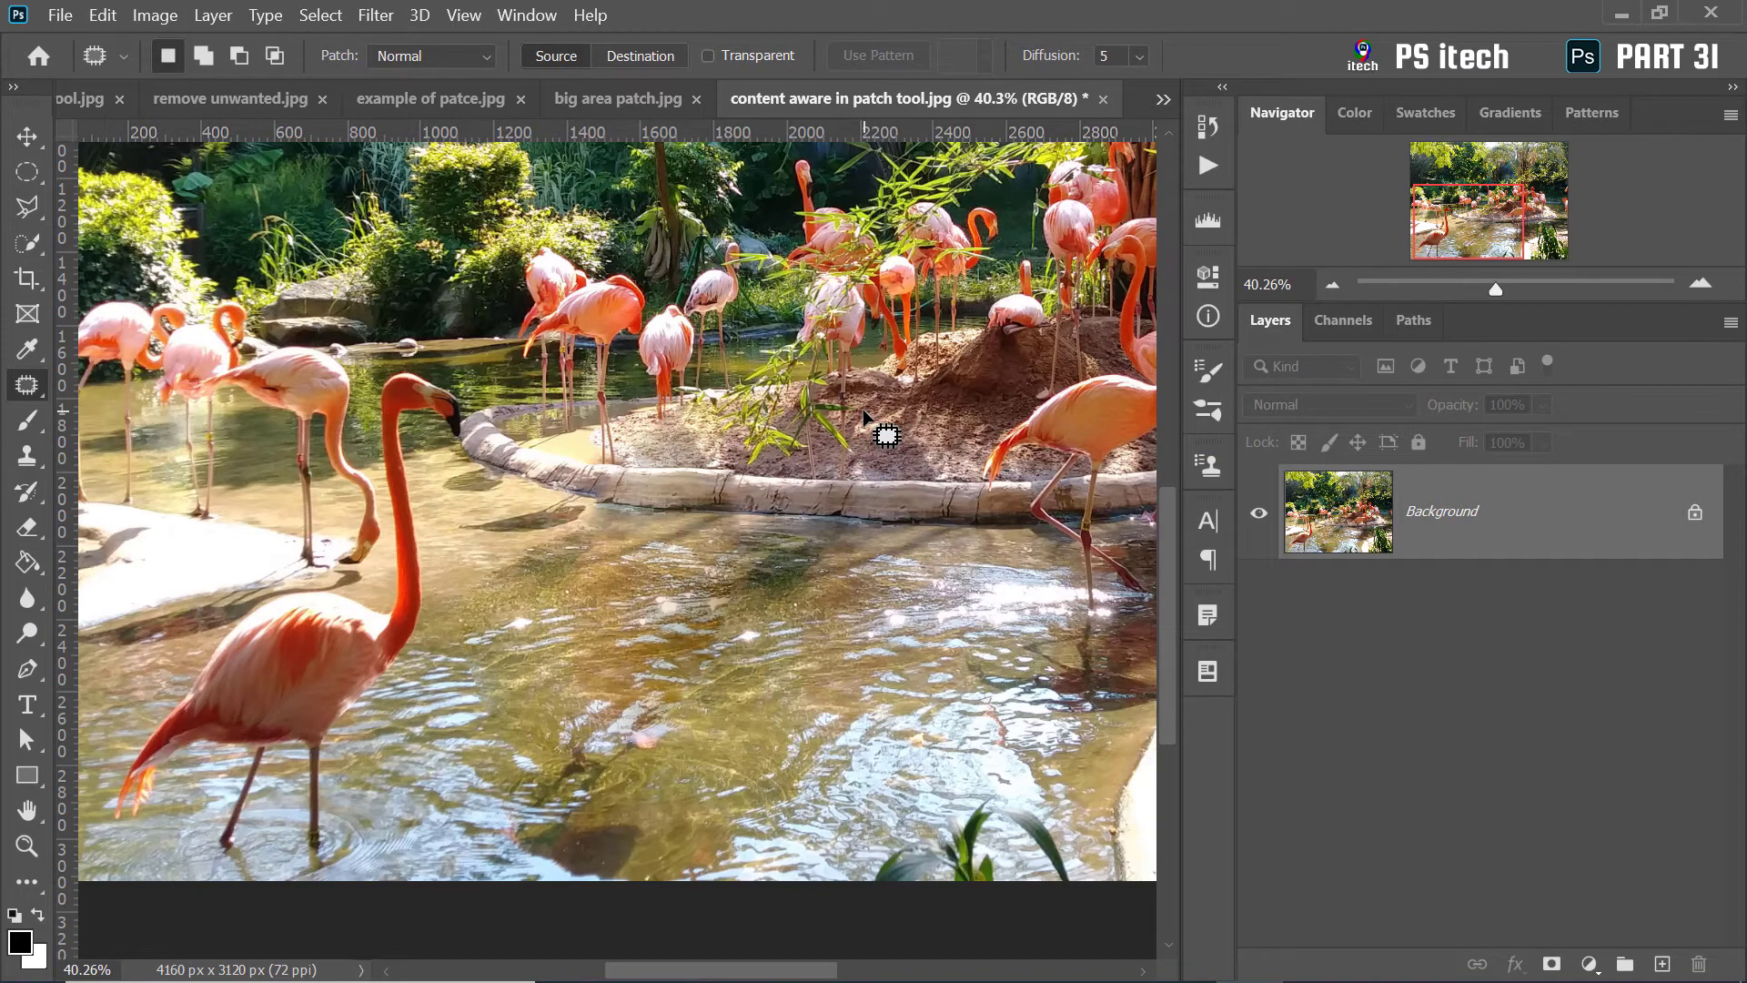
# Set Patch to Content-Aware, add a new empty layer and enable Sample All Layers
pyautogui.click(417, 57)
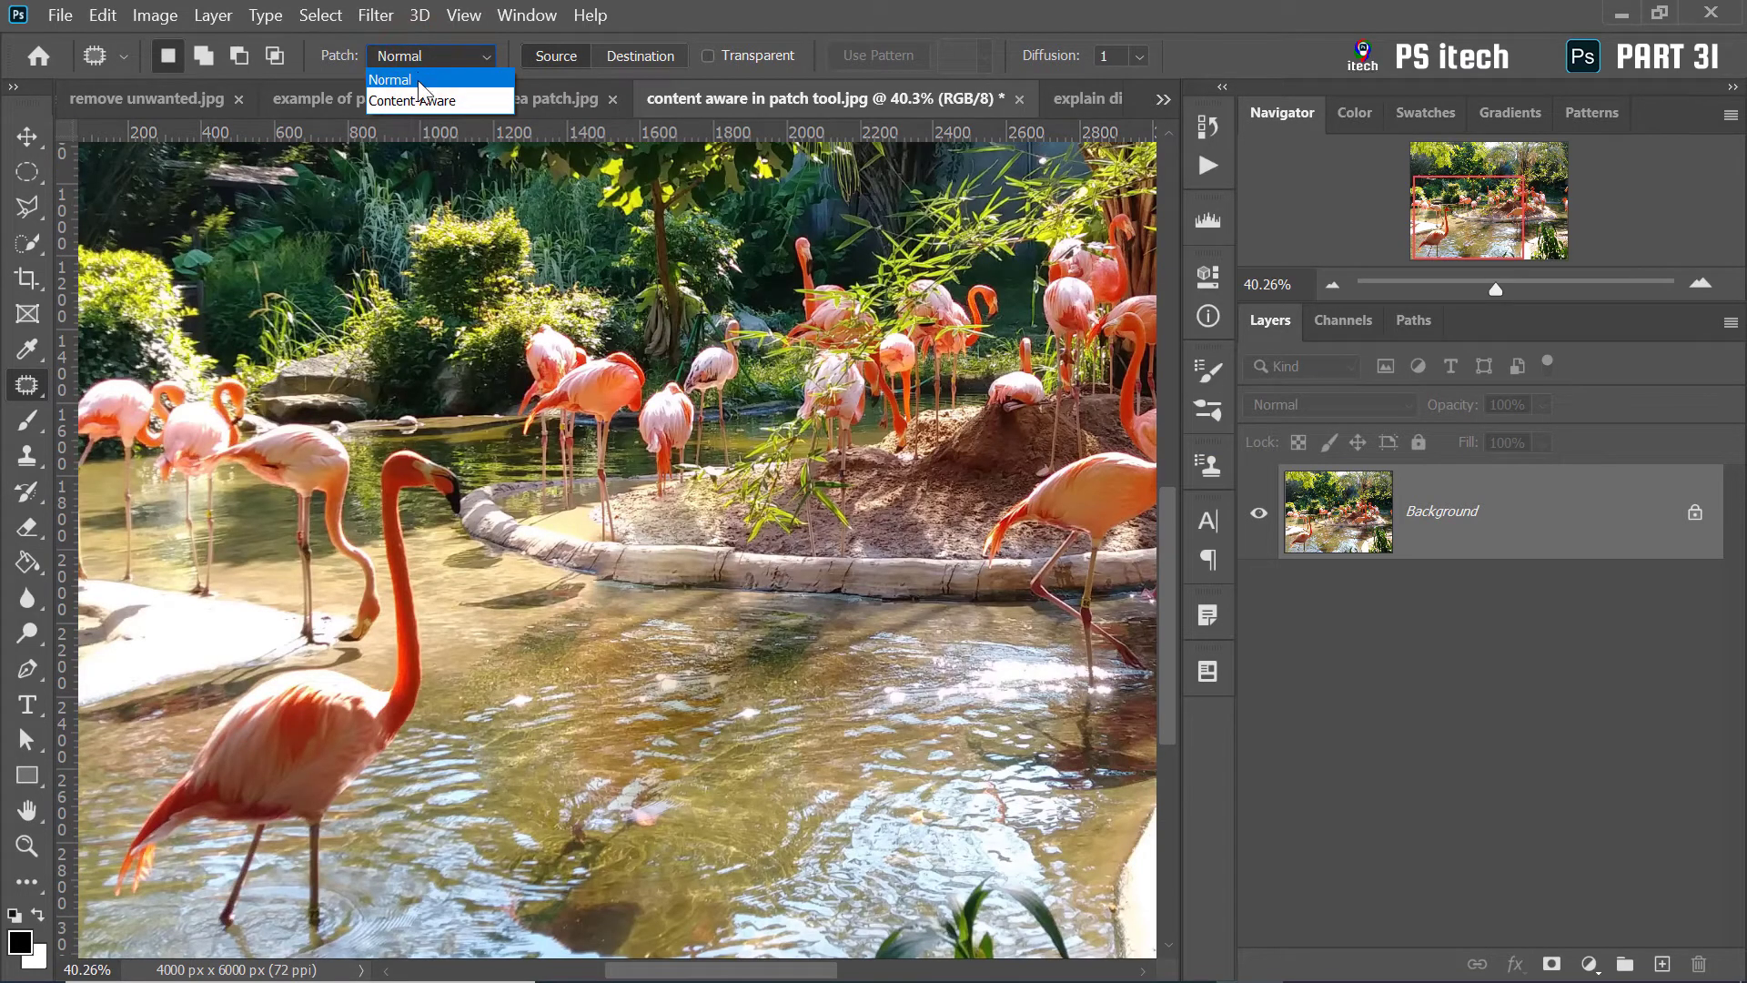
pyautogui.click(418, 80)
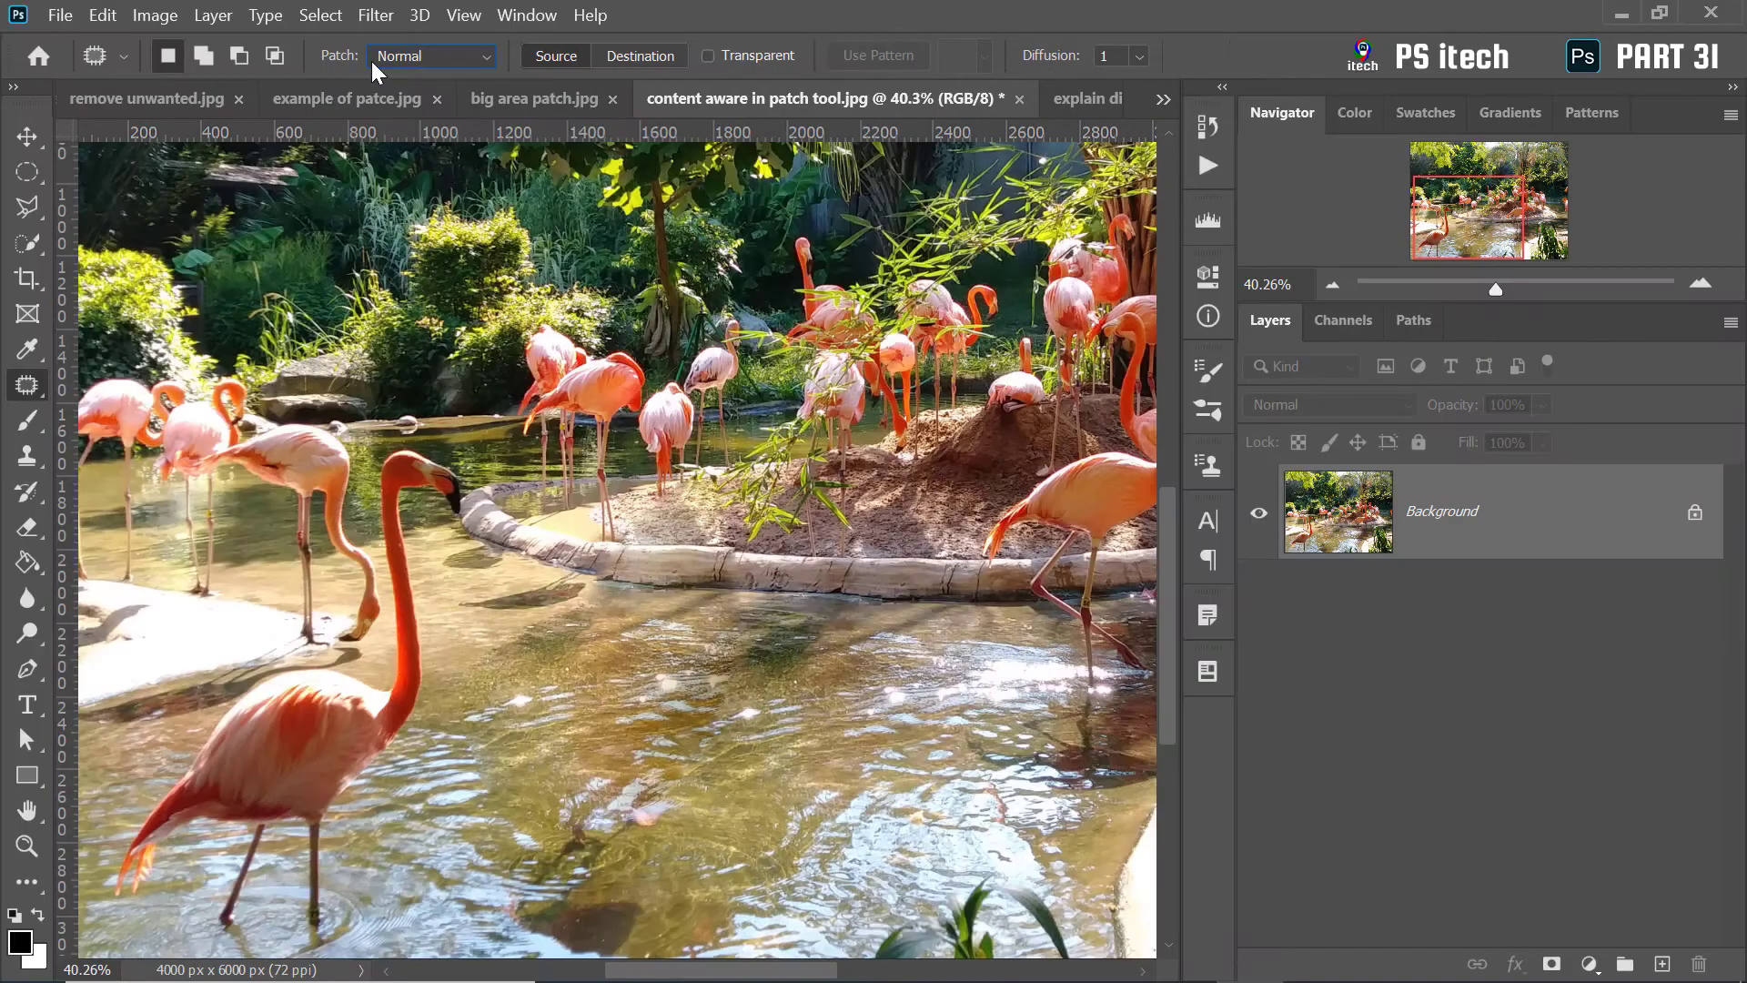
pyautogui.click(391, 56)
pyautogui.click(406, 97)
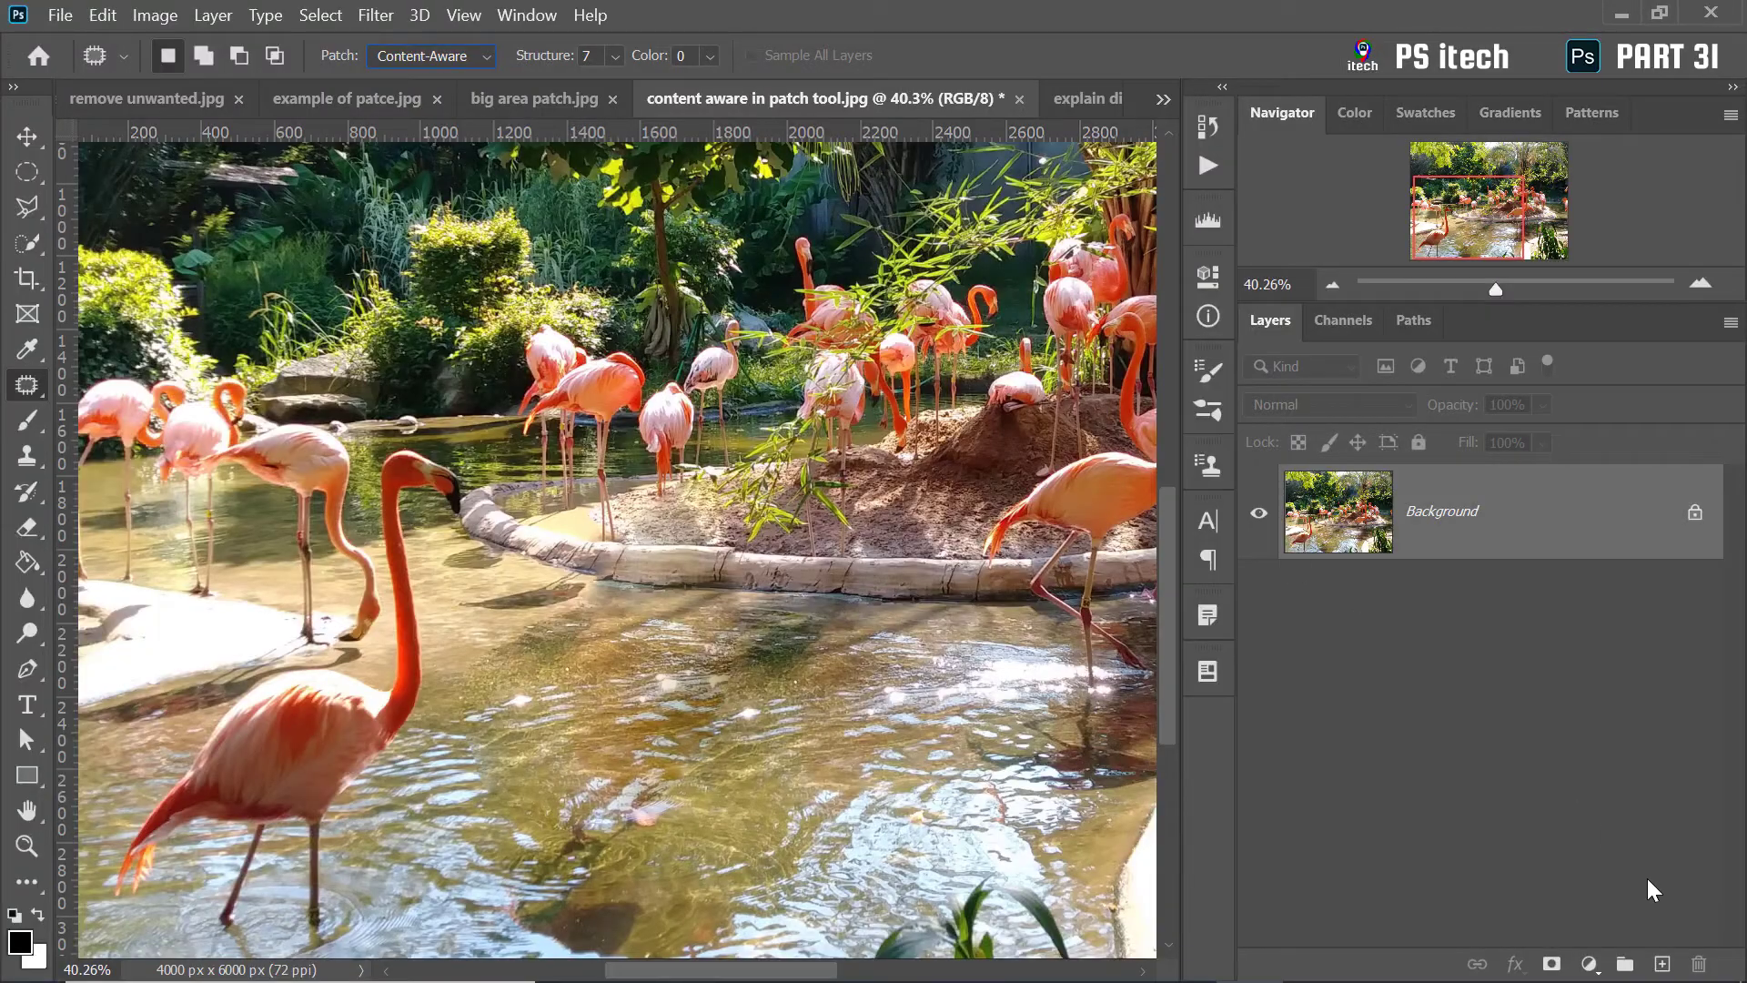
pyautogui.click(1659, 965)
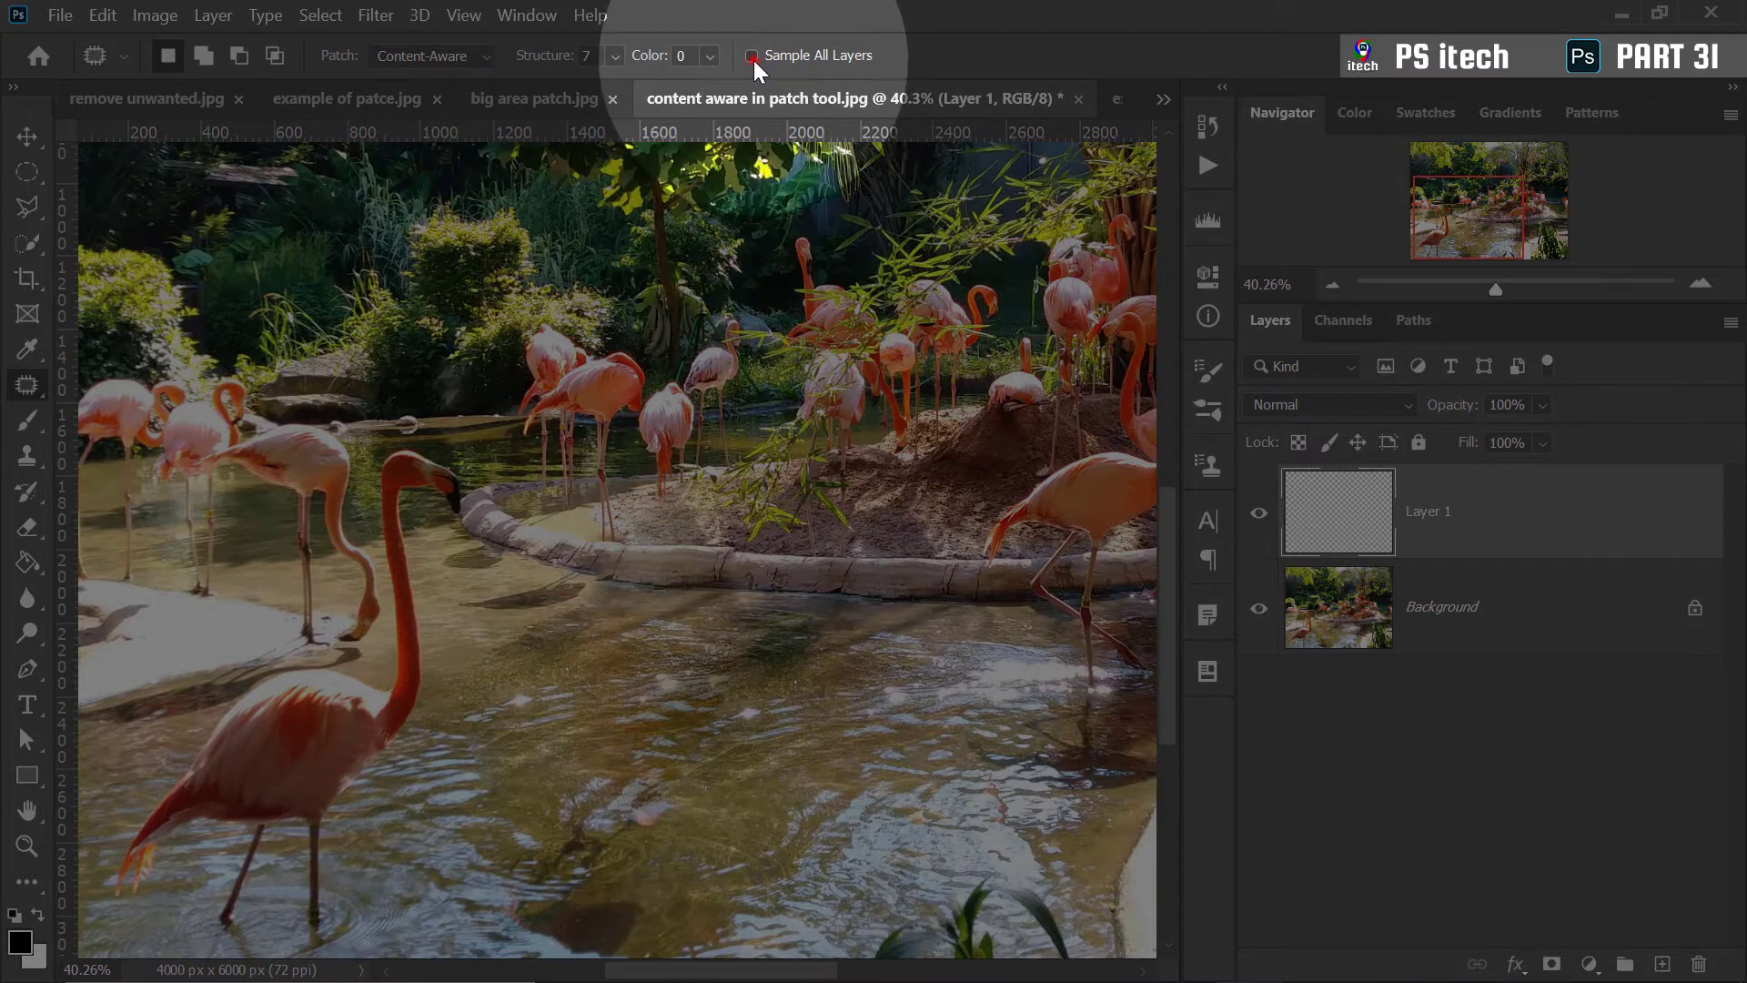
pyautogui.click(752, 56)
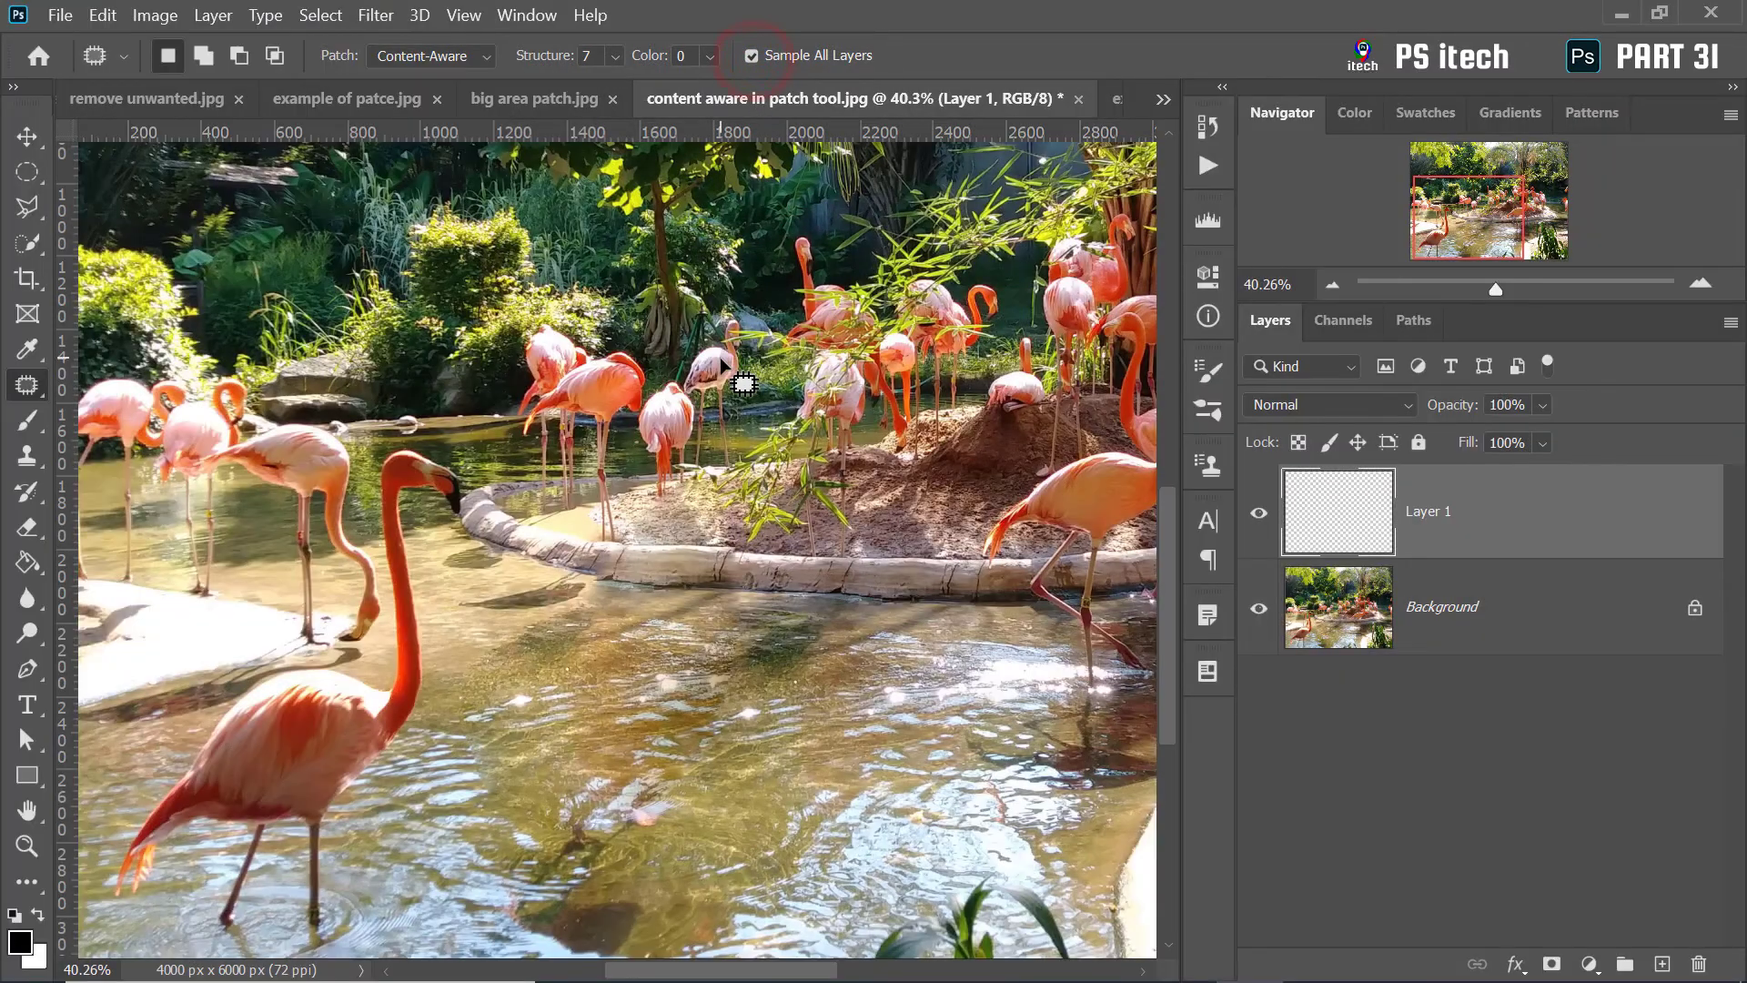
pyautogui.hotkey('ctrl', '0')
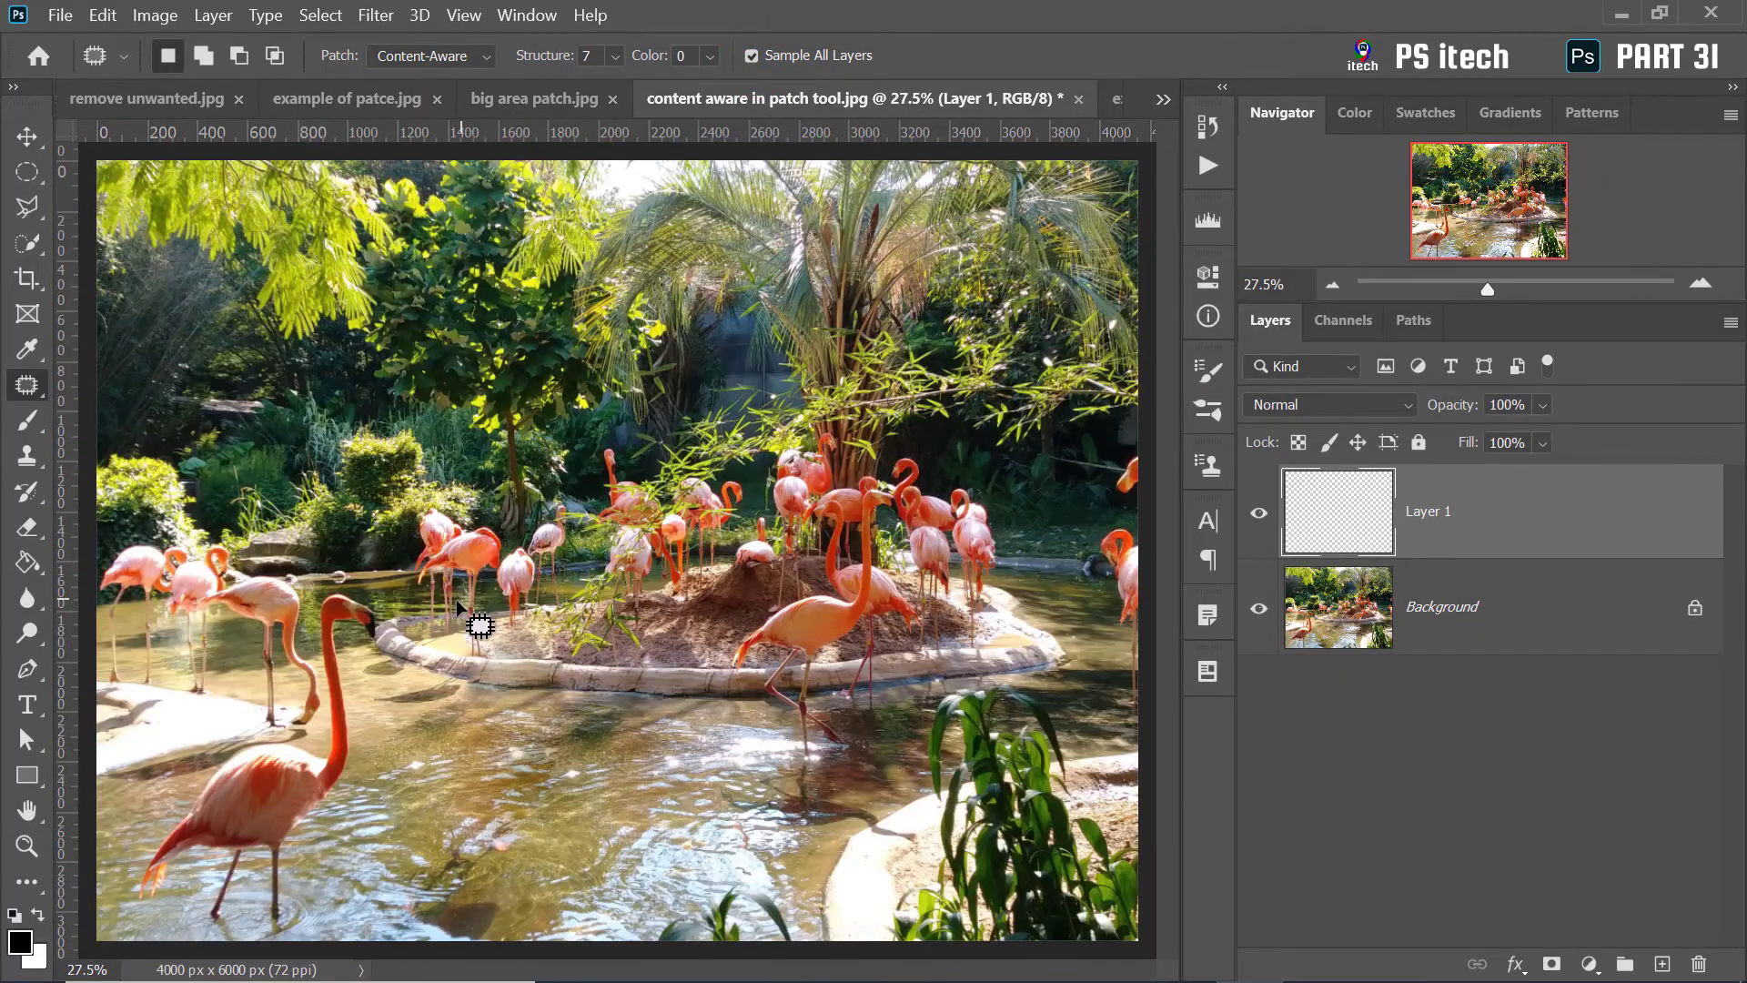
# Outline the pale flamingo by the island and patch it with water from the left
pyautogui.scroll(2, 736, 569)
pyautogui.scroll(2, 609, 592)
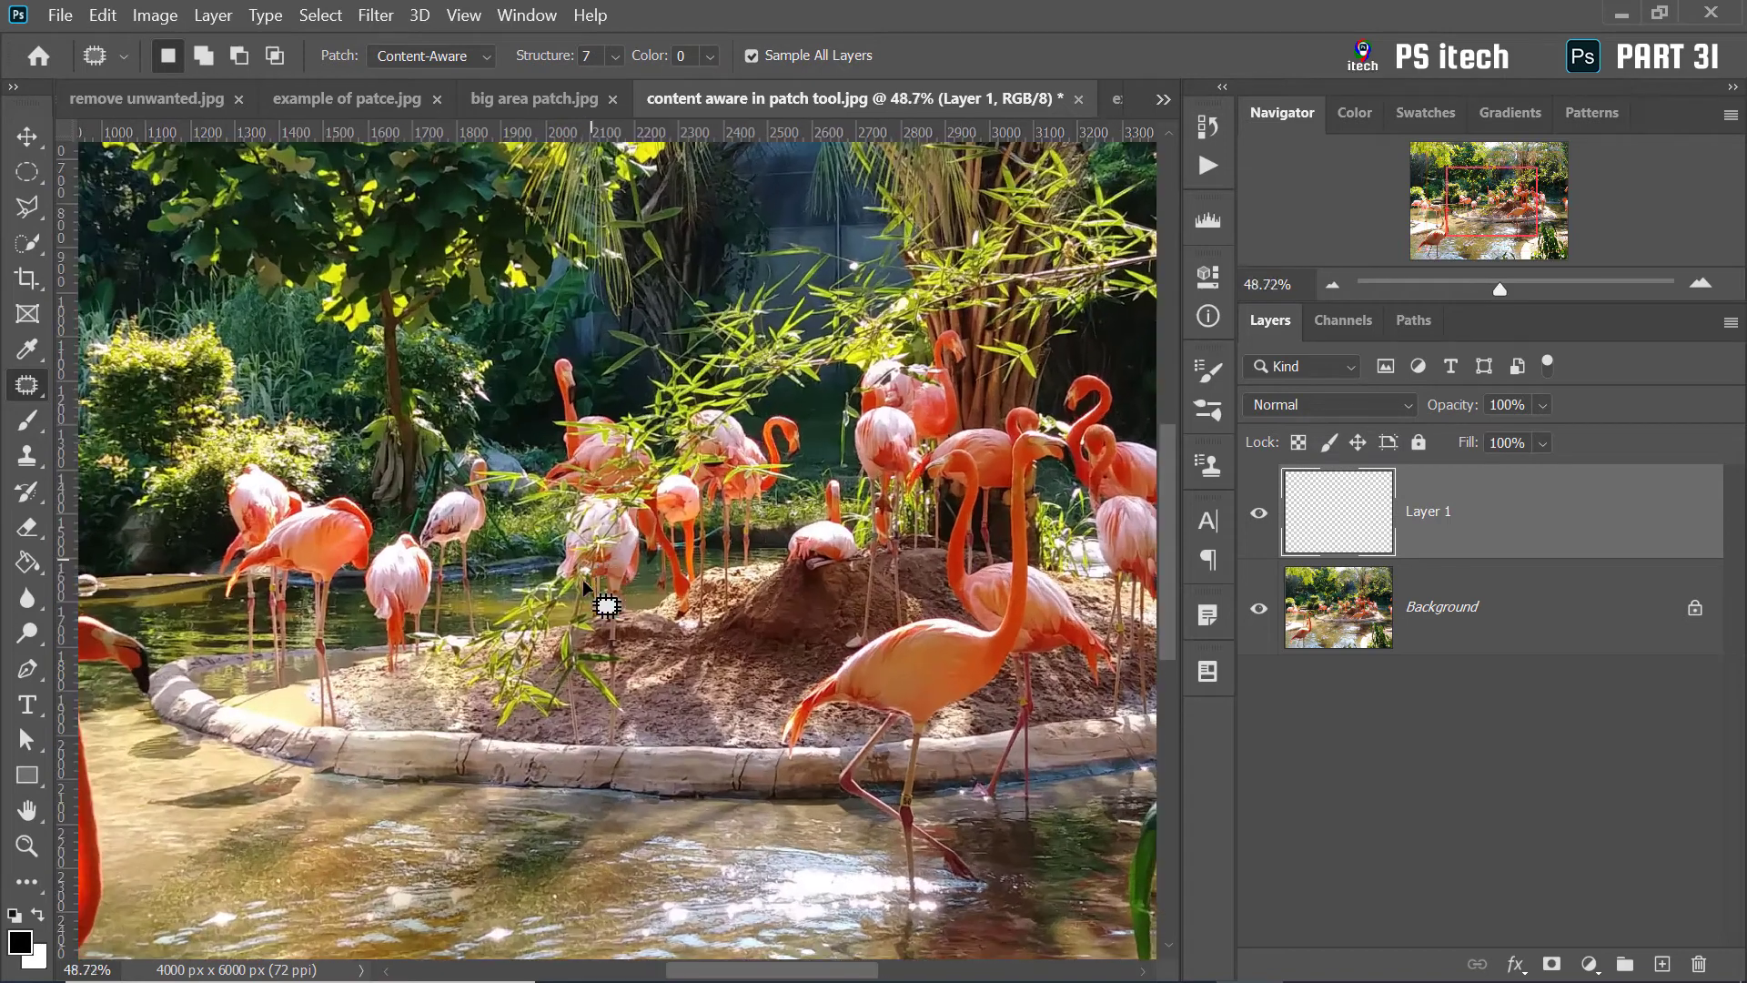
pyautogui.scroll(1, 501, 608)
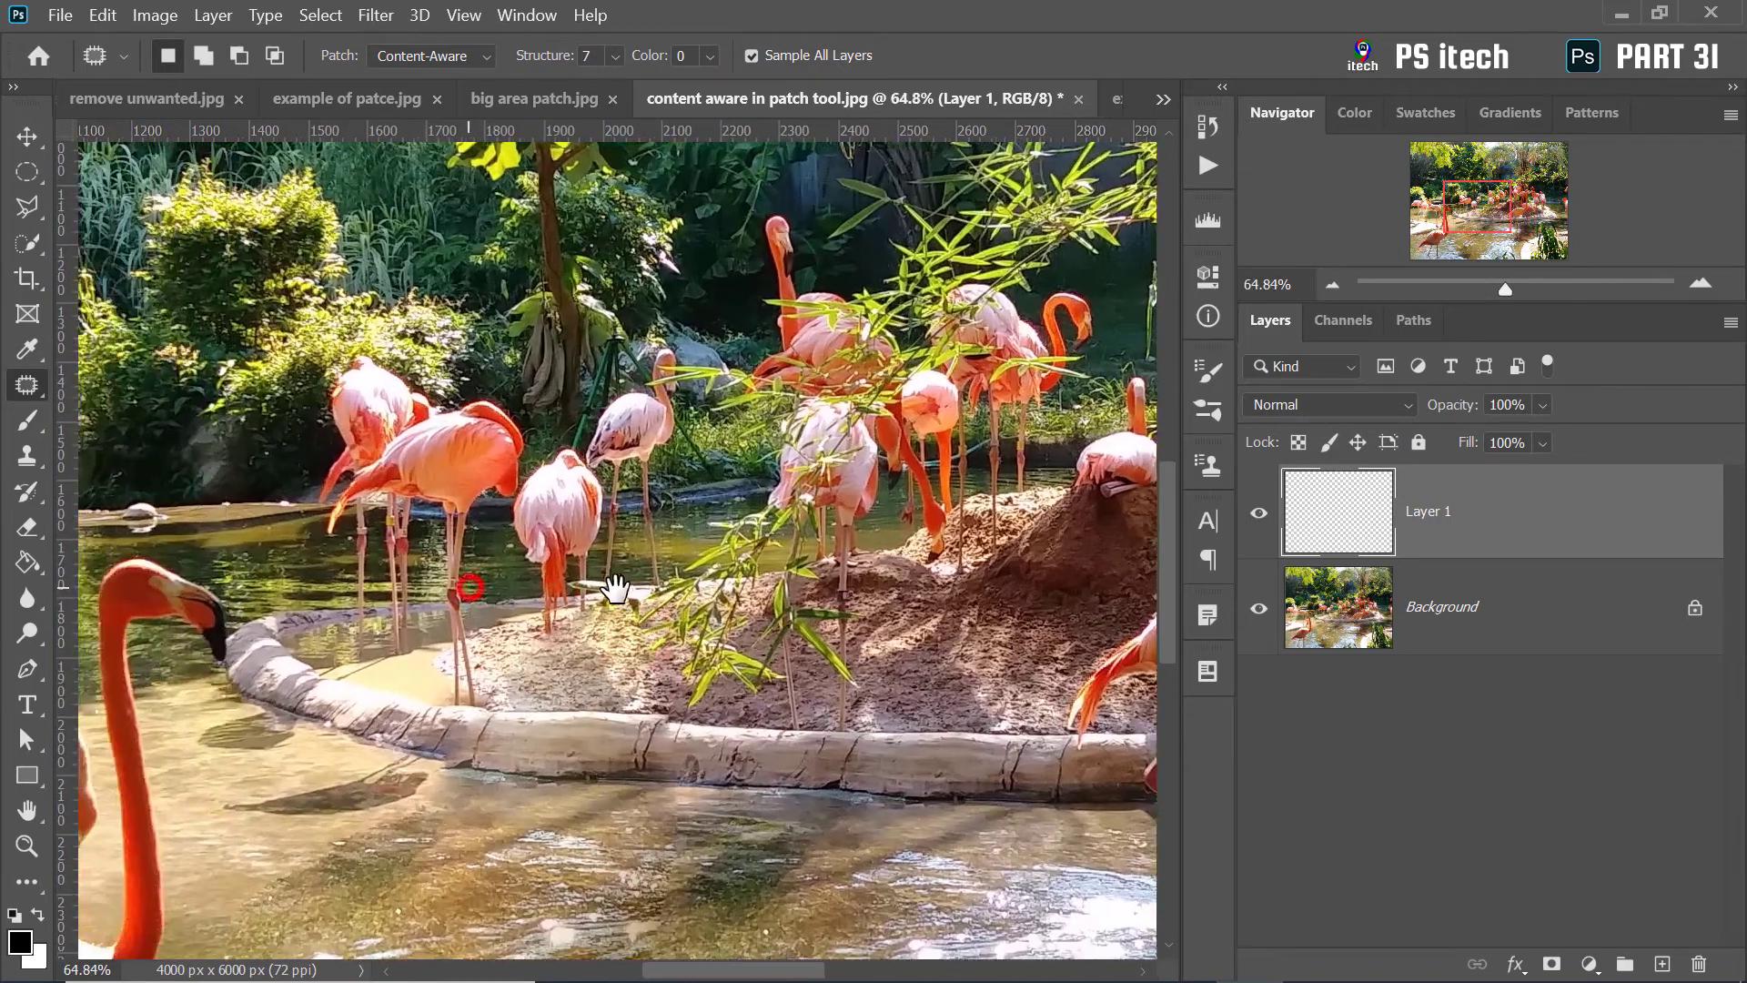
pyautogui.rightClick(27, 202)
pyautogui.click(74, 208)
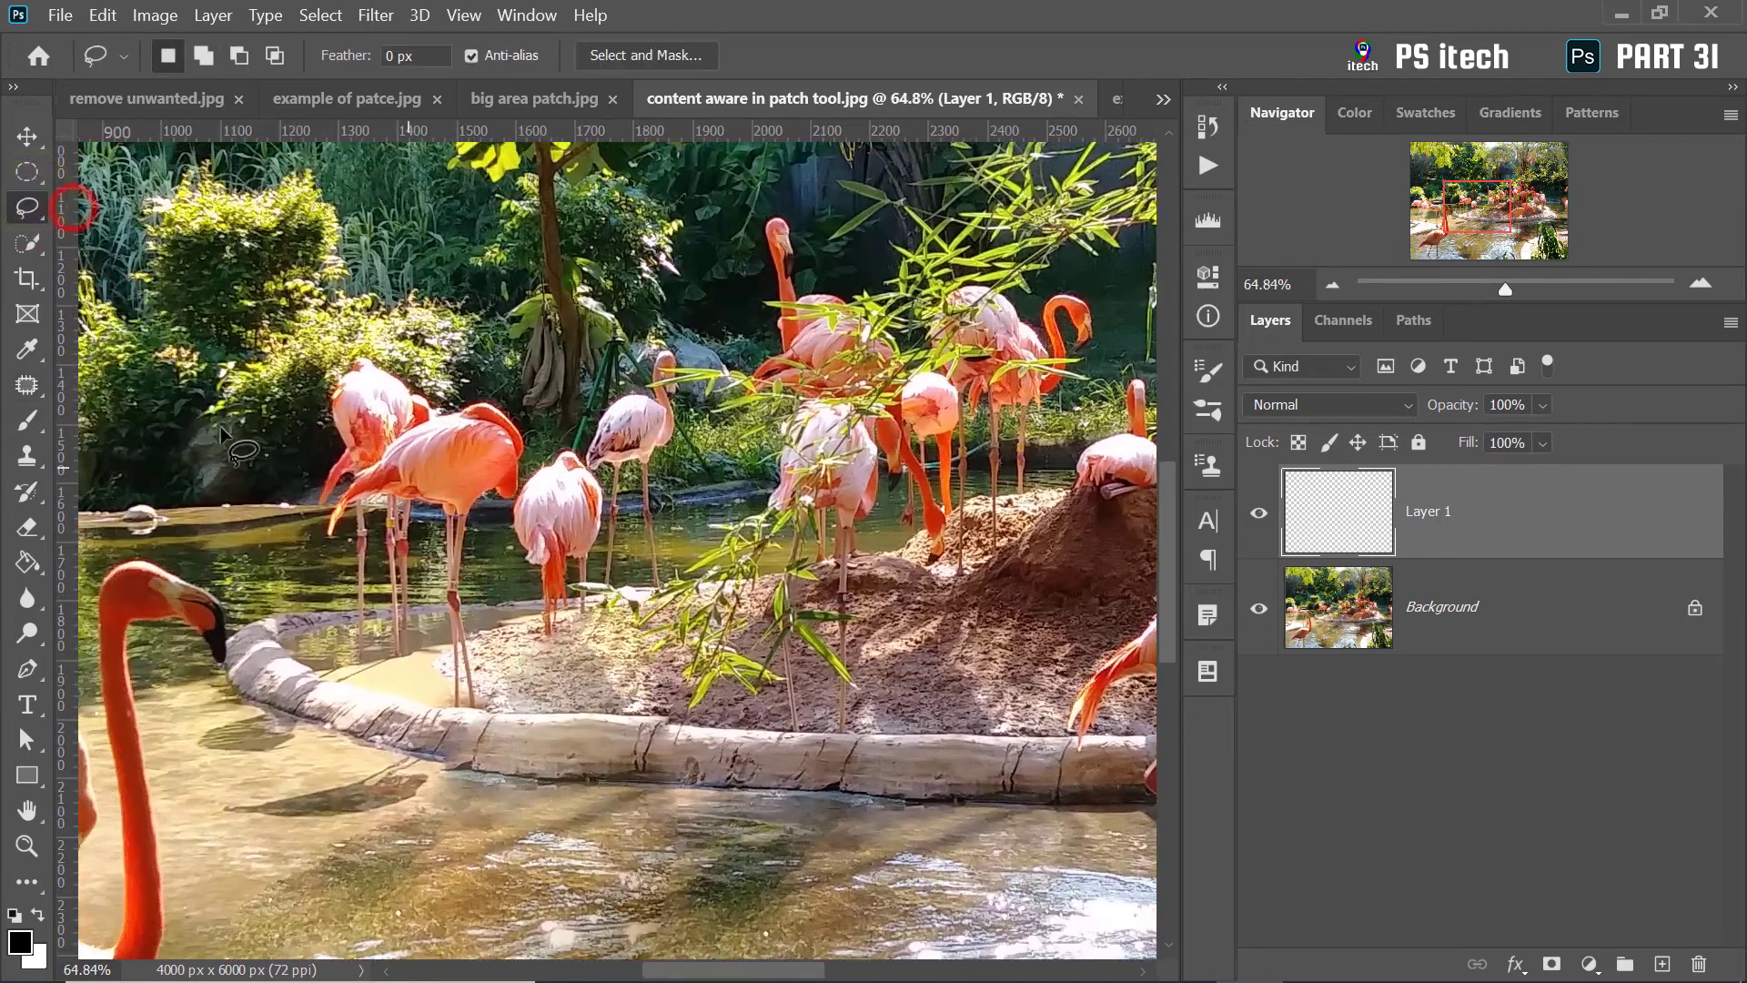
pyautogui.click(27, 385)
pyautogui.moveTo(552, 428)
pyautogui.mouseDown()
pyautogui.moveTo(506, 528)
pyautogui.moveTo(610, 520)
pyautogui.mouseUp()
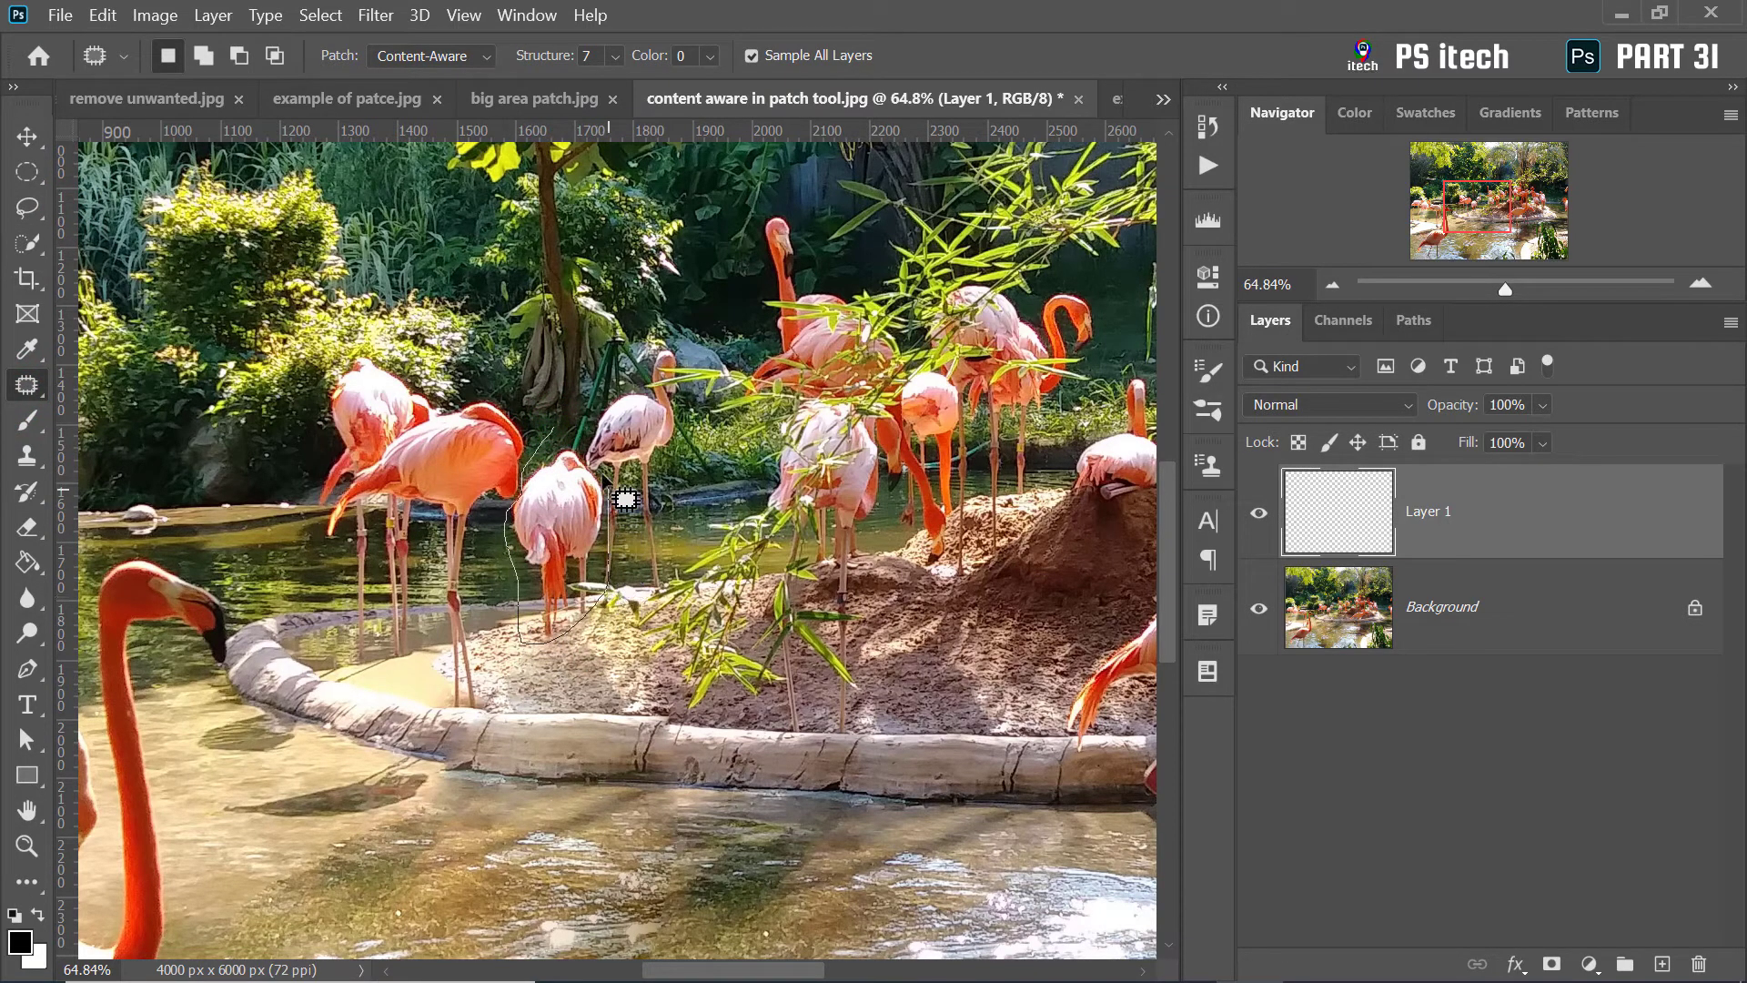
pyautogui.moveTo(609, 519); pyautogui.dragTo(553, 428)
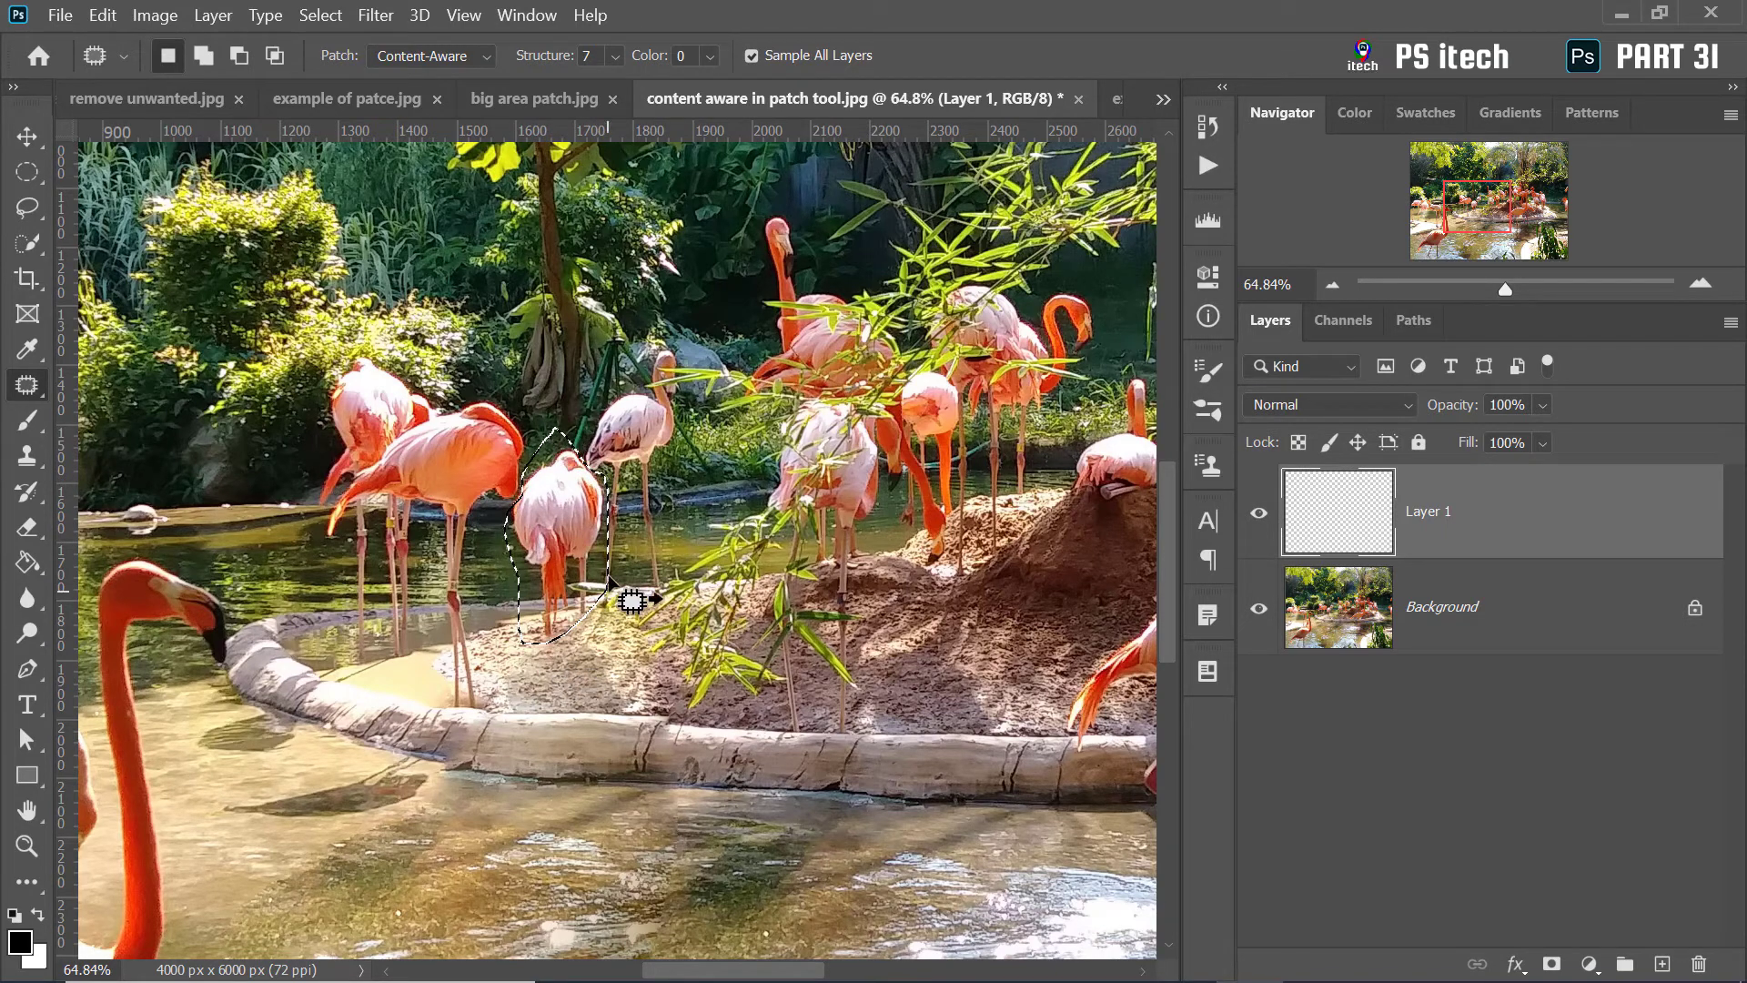
pyautogui.moveTo(521, 549); pyautogui.dragTo(257, 532)
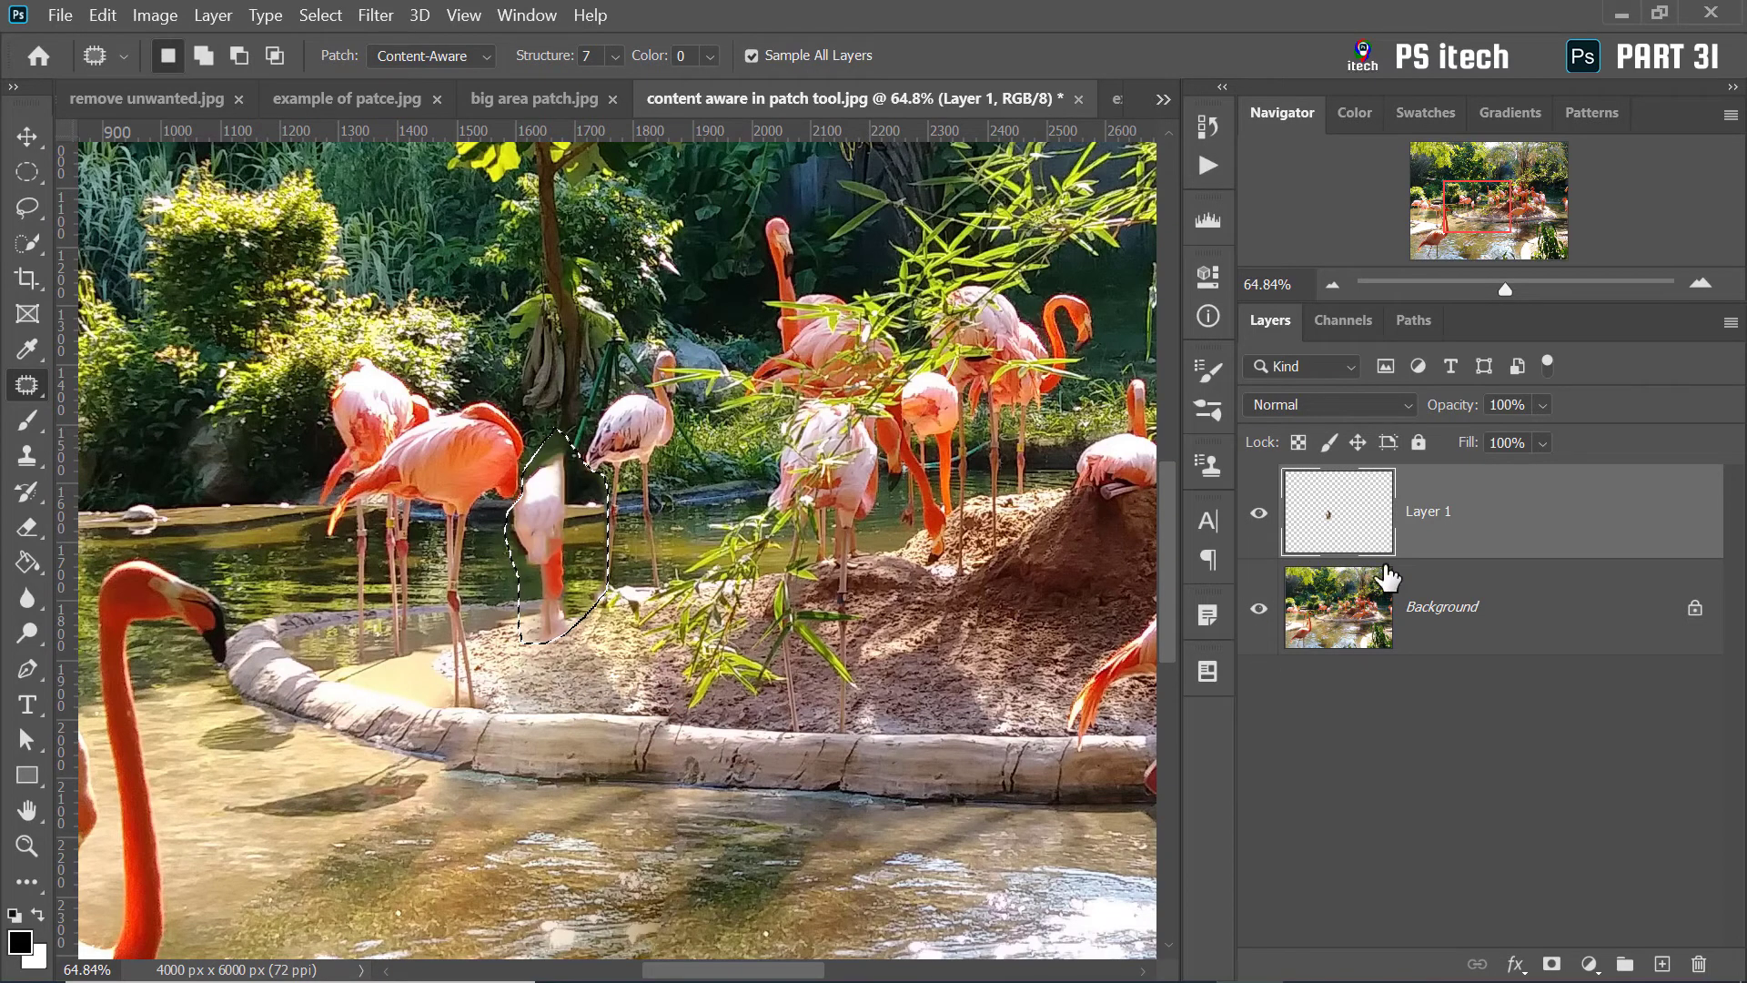
# Toggle the background's visibility to check the patch layer, then set Structure to 6
pyautogui.click(1259, 608)
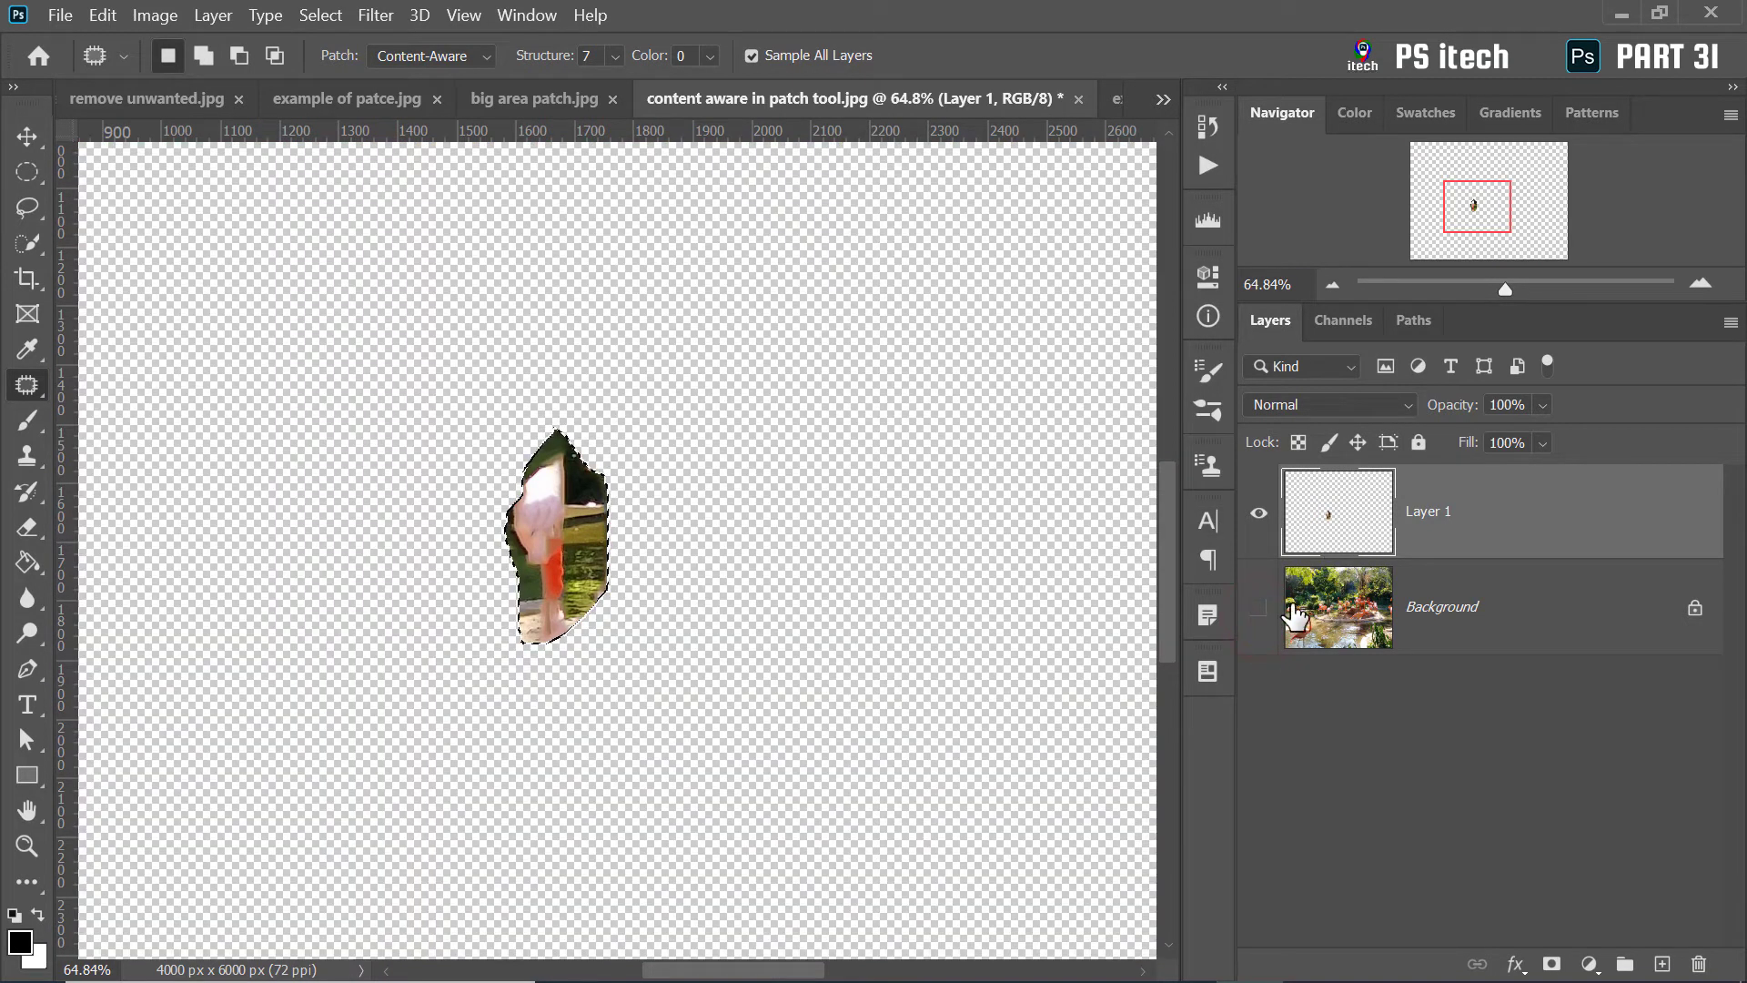
pyautogui.click(1259, 617)
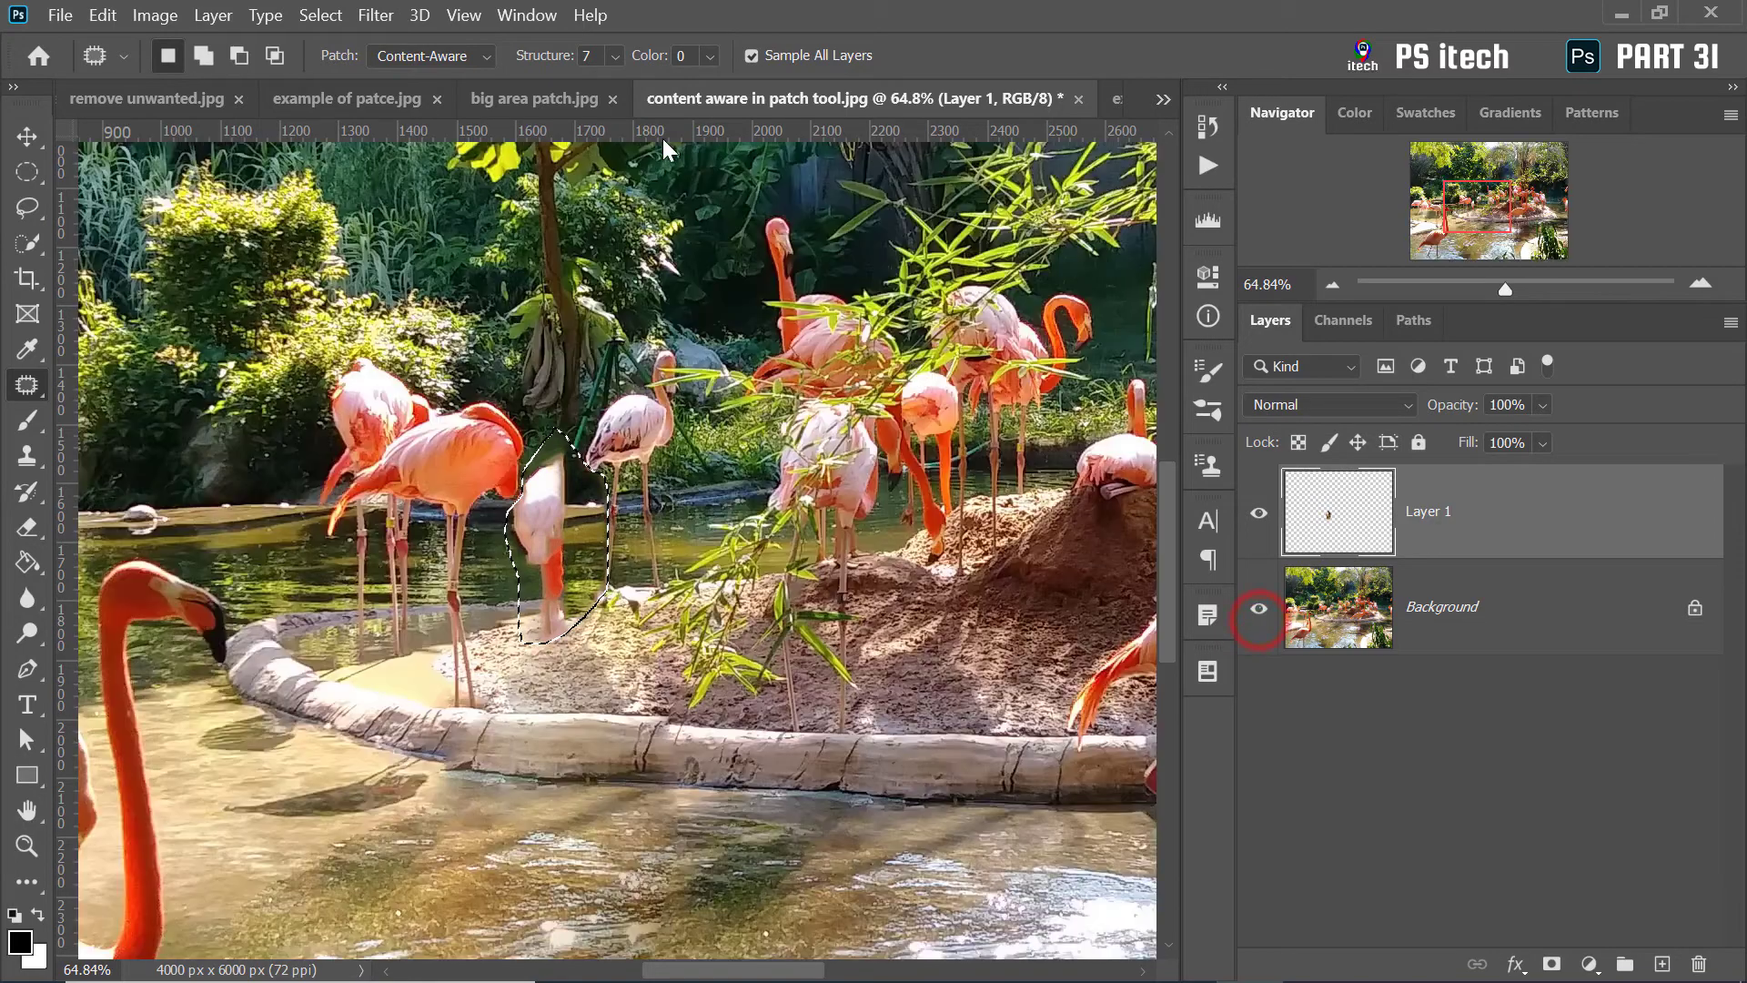
pyautogui.click(617, 56)
pyautogui.click(601, 89)
pyautogui.moveTo(597, 94); pyautogui.dragTo(555, 93)
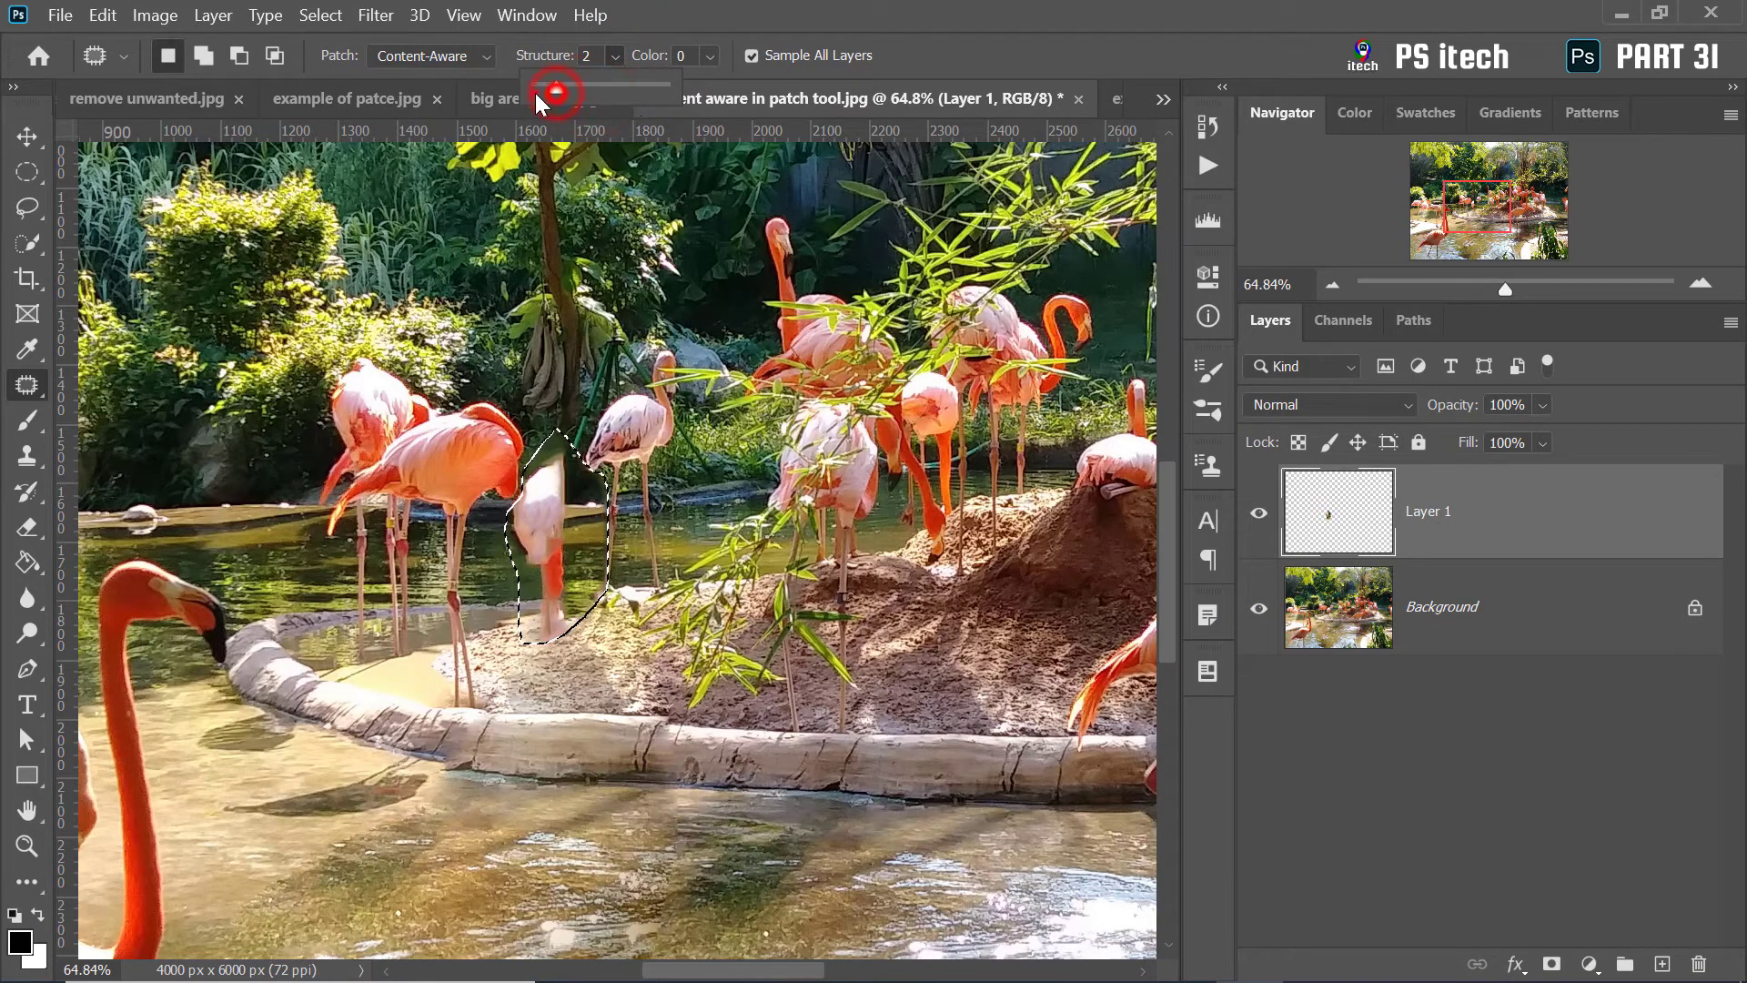
pyautogui.click(643, 96)
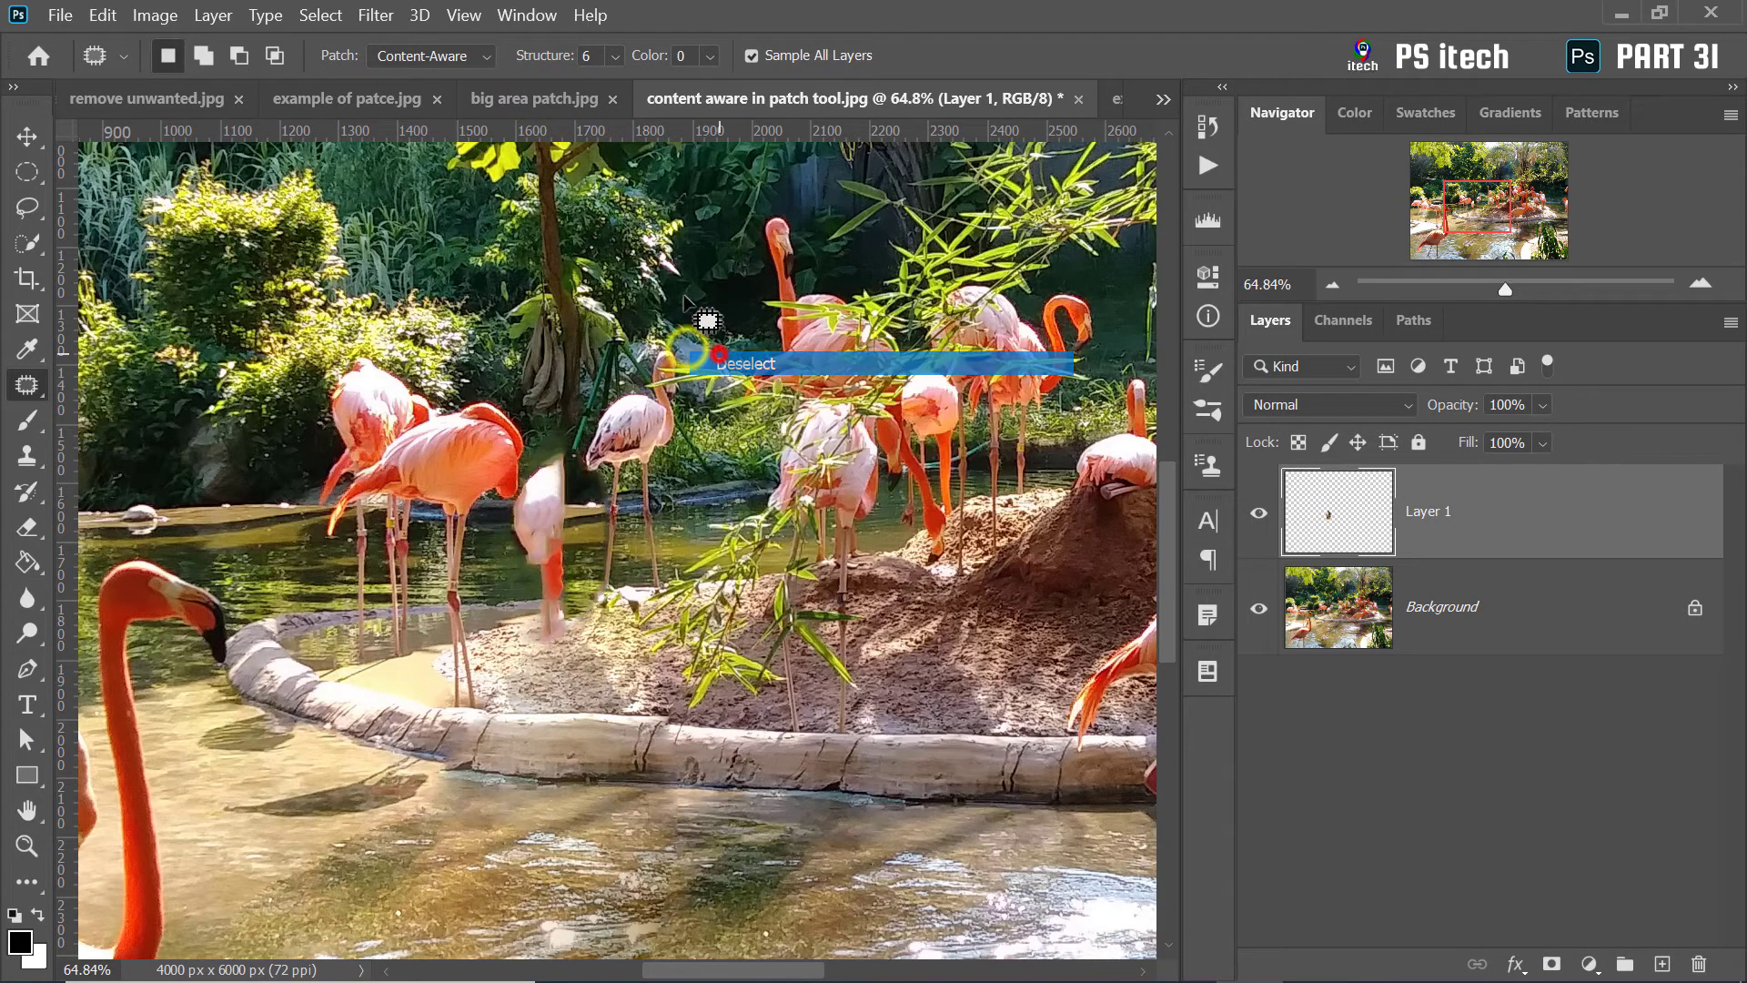
# Close the flamingo document and zoom in on explain diffusion.jpg's left branches
pyautogui.rightClick(842, 98)
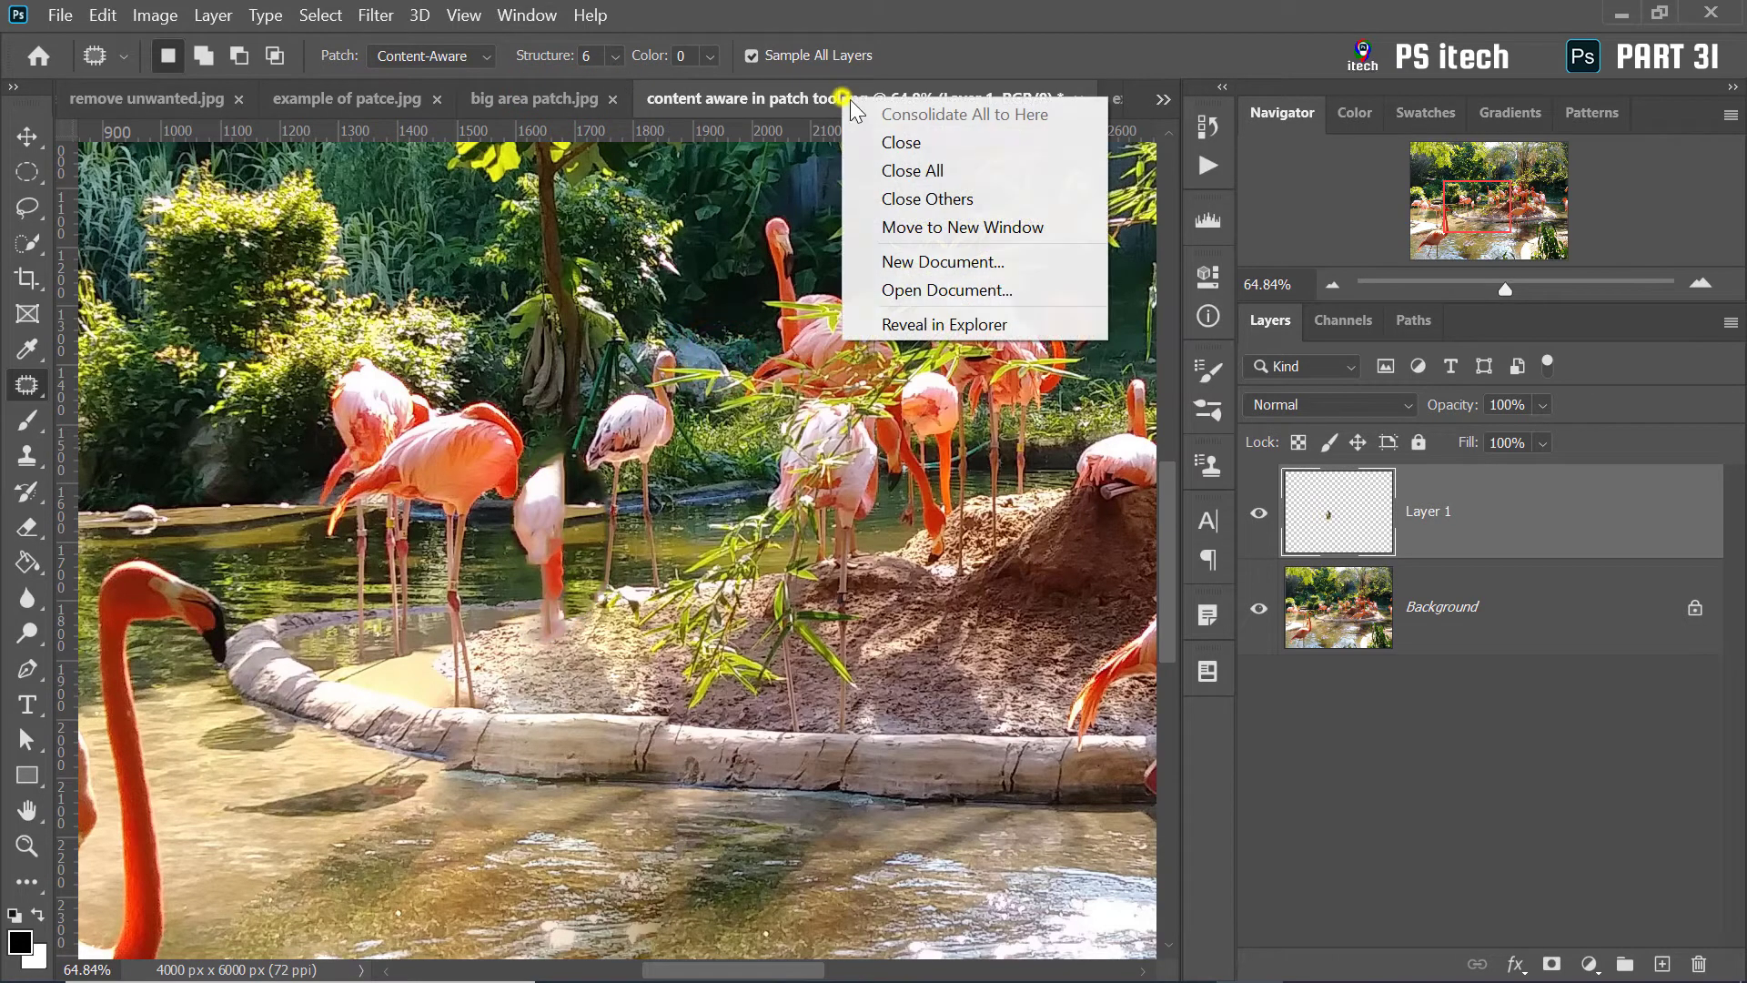
pyautogui.click(901, 142)
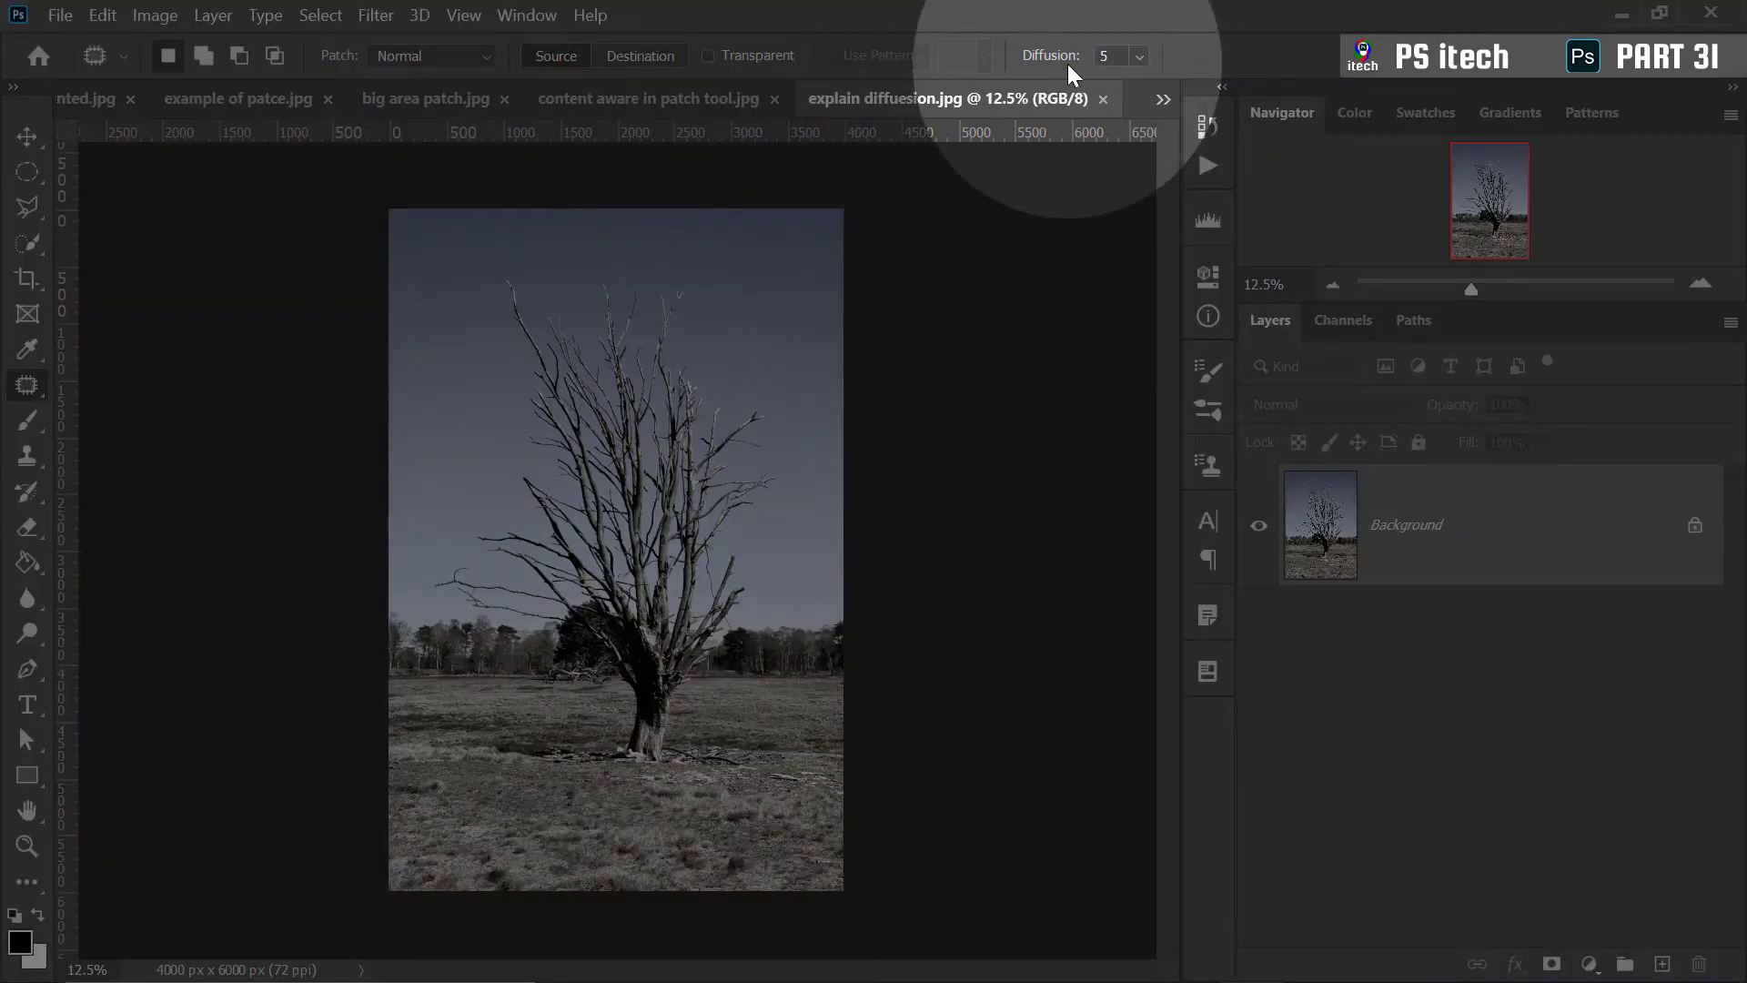
pyautogui.moveTo(1051, 56)
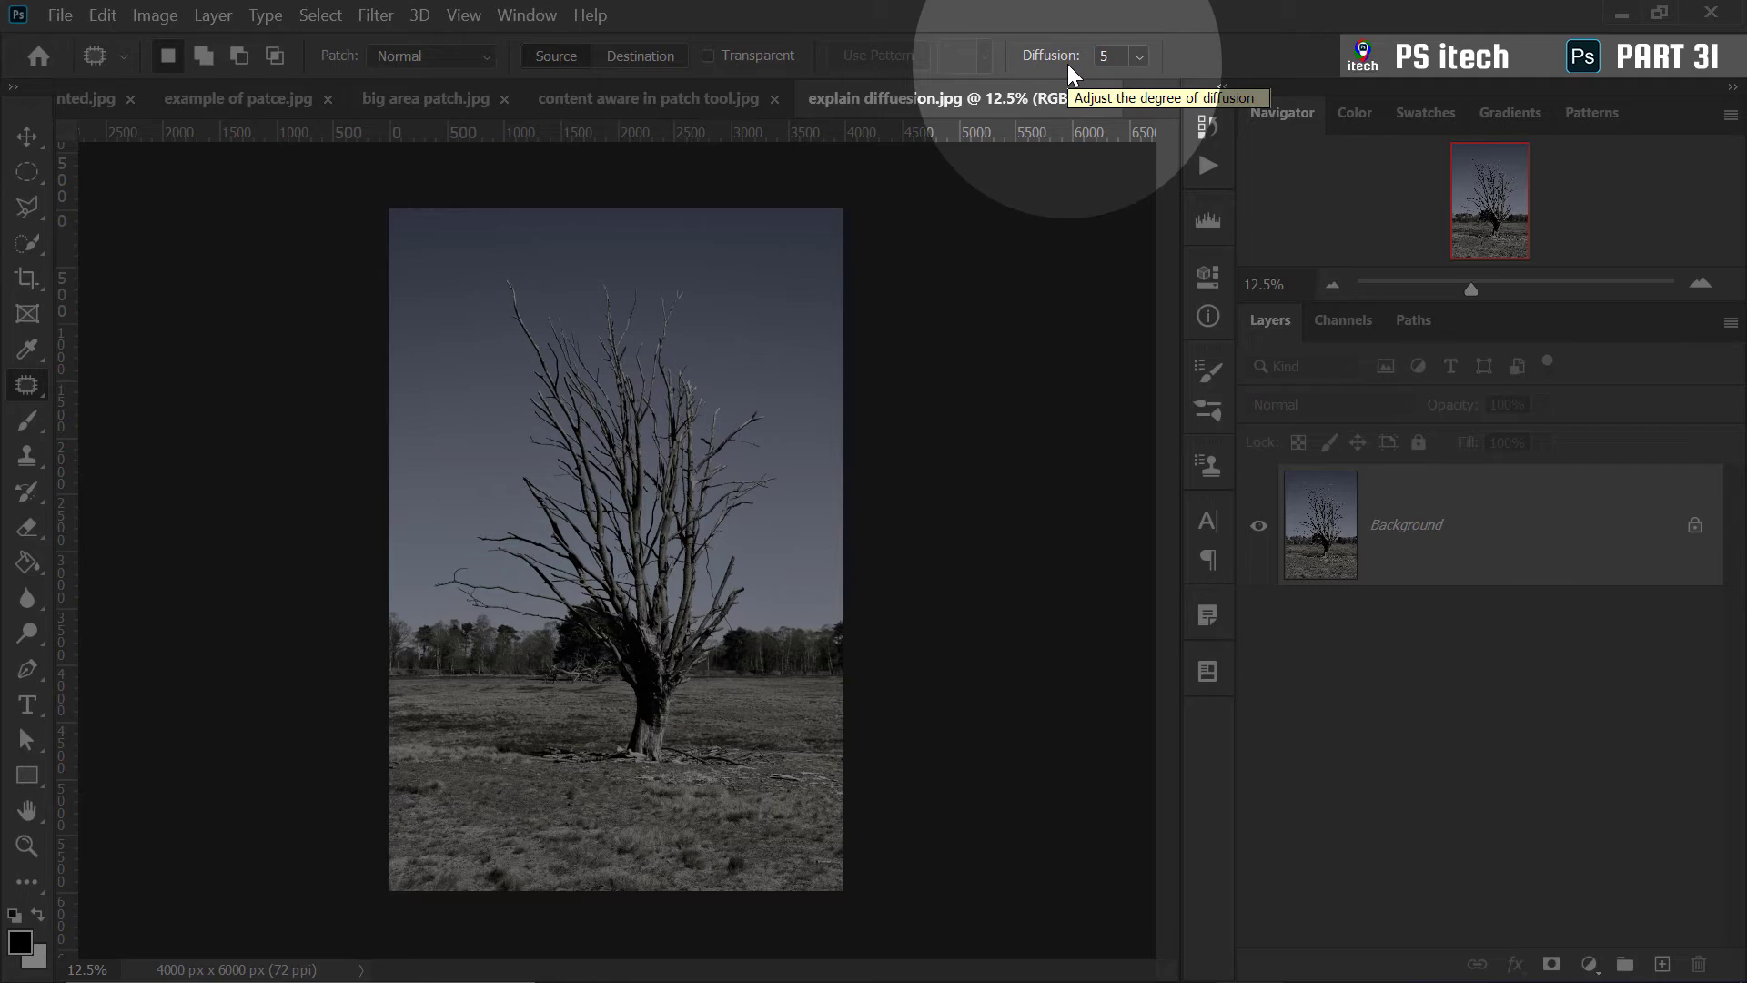
pyautogui.scroll(5, 383, 590)
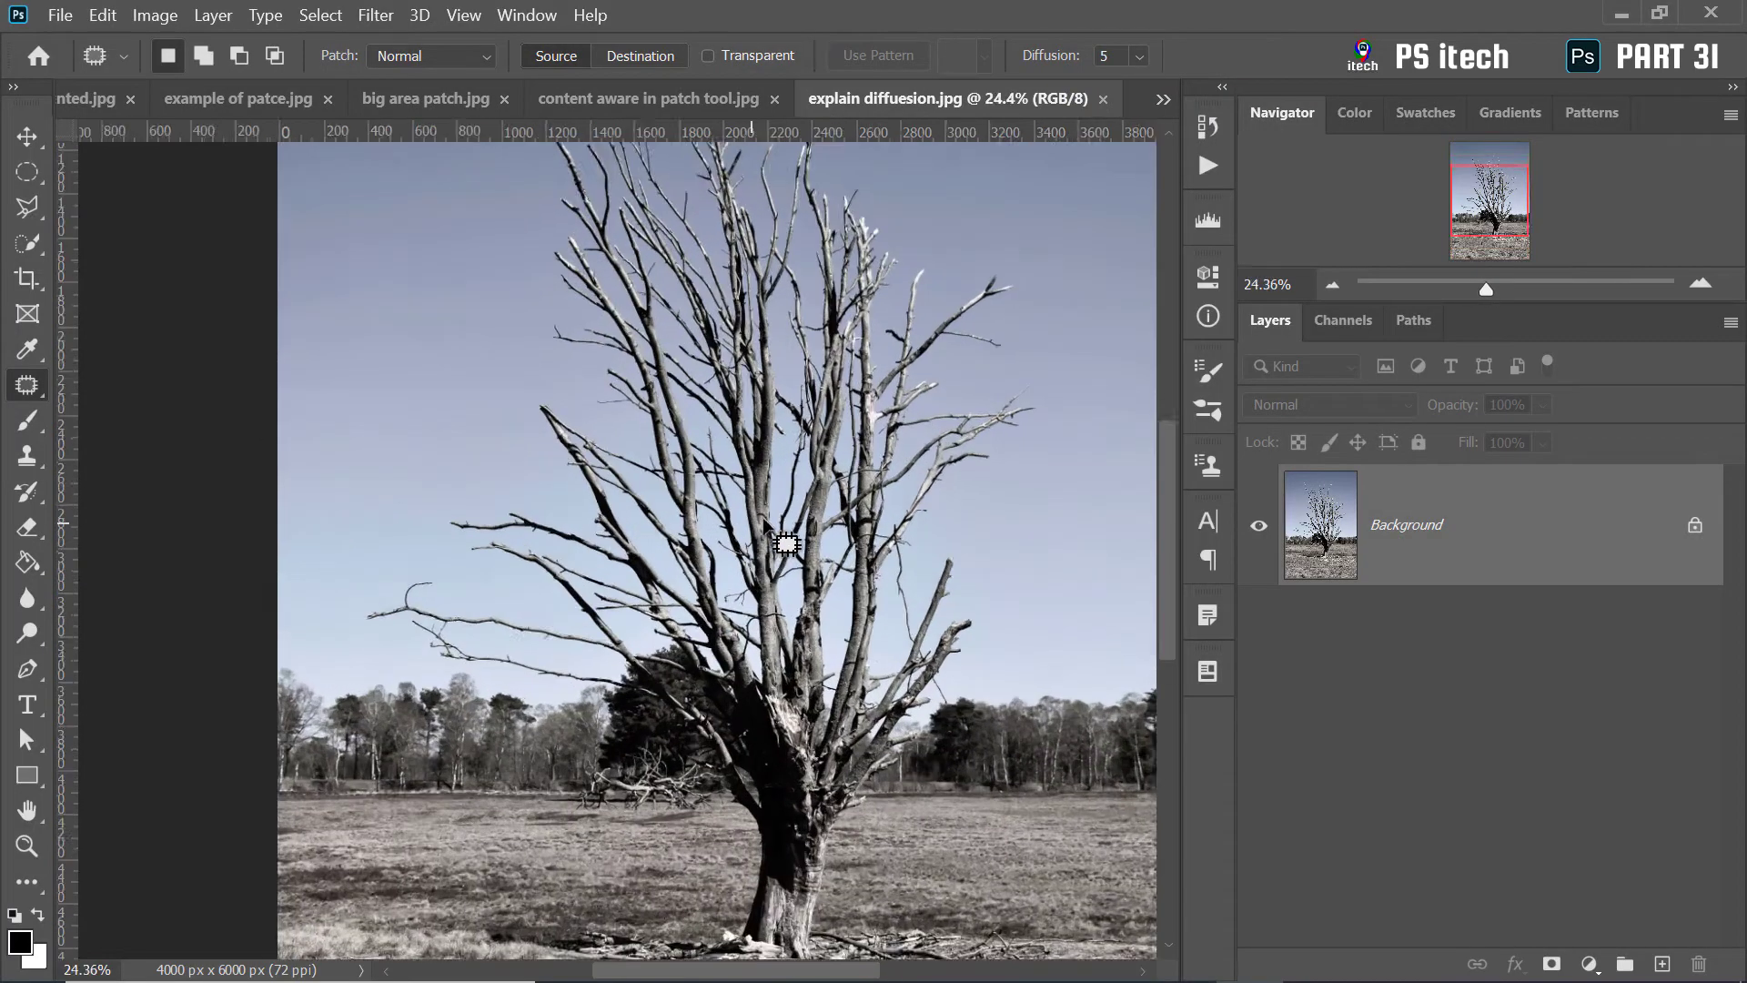
pyautogui.scroll(1, 786, 544)
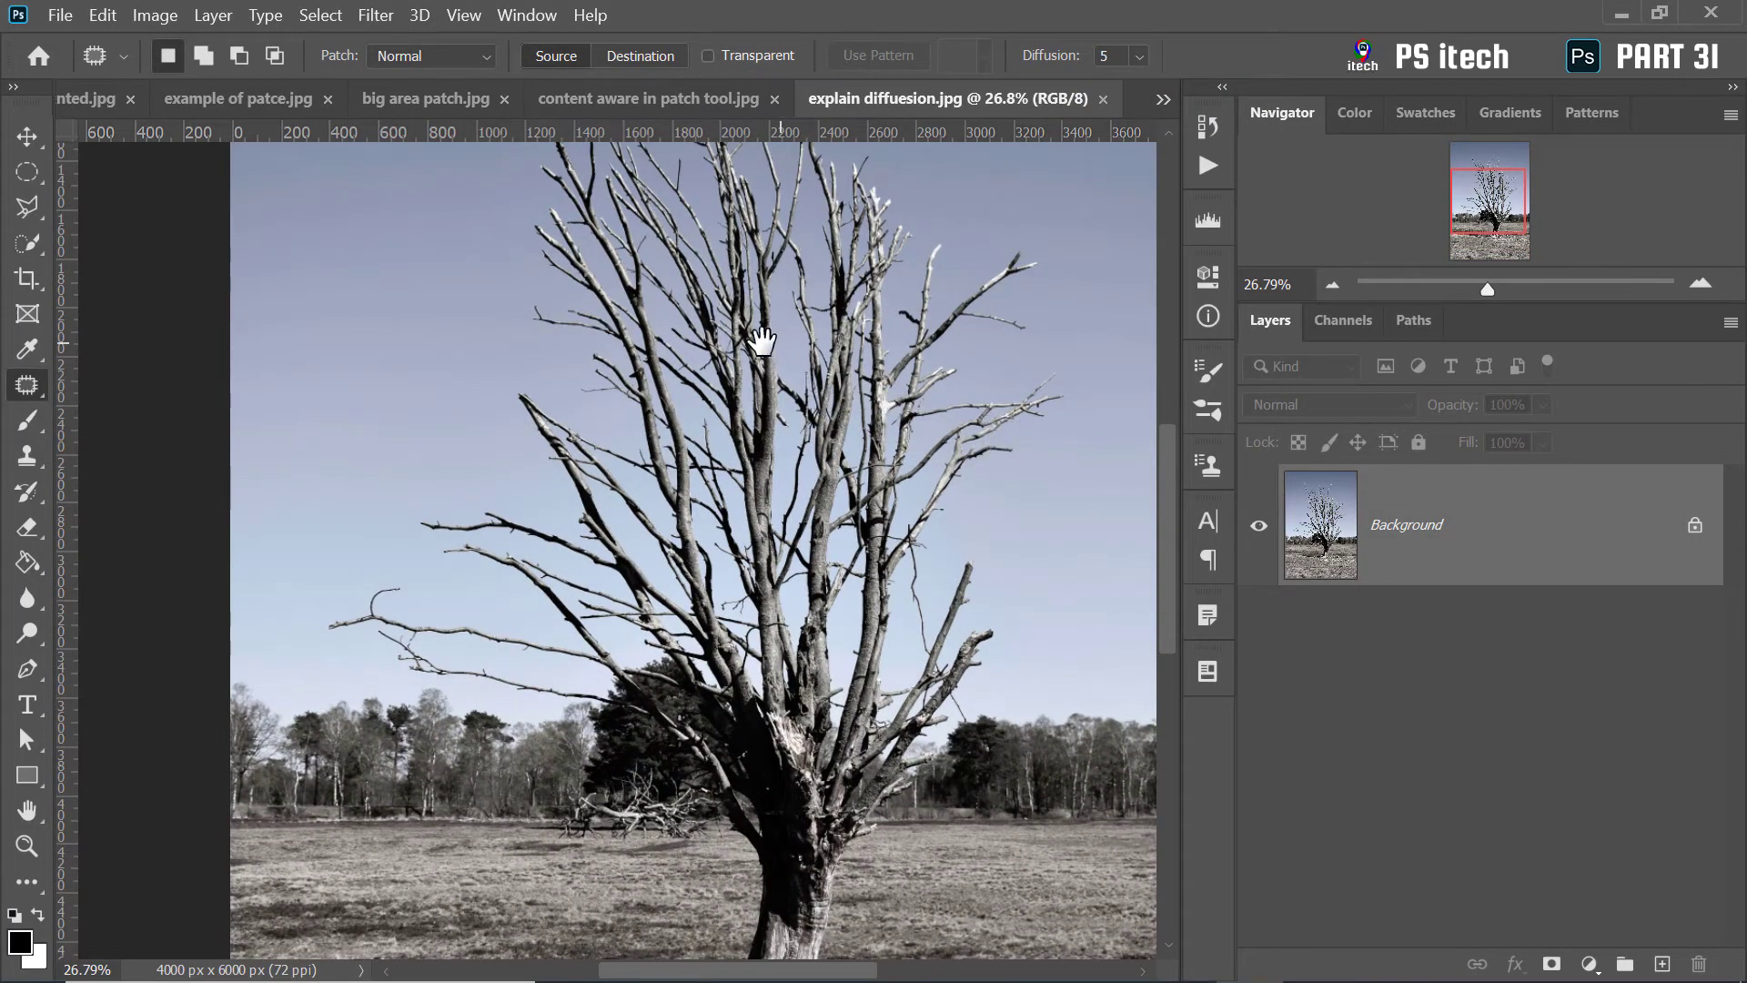
pyautogui.moveTo(761, 341); pyautogui.dragTo(675, 351)
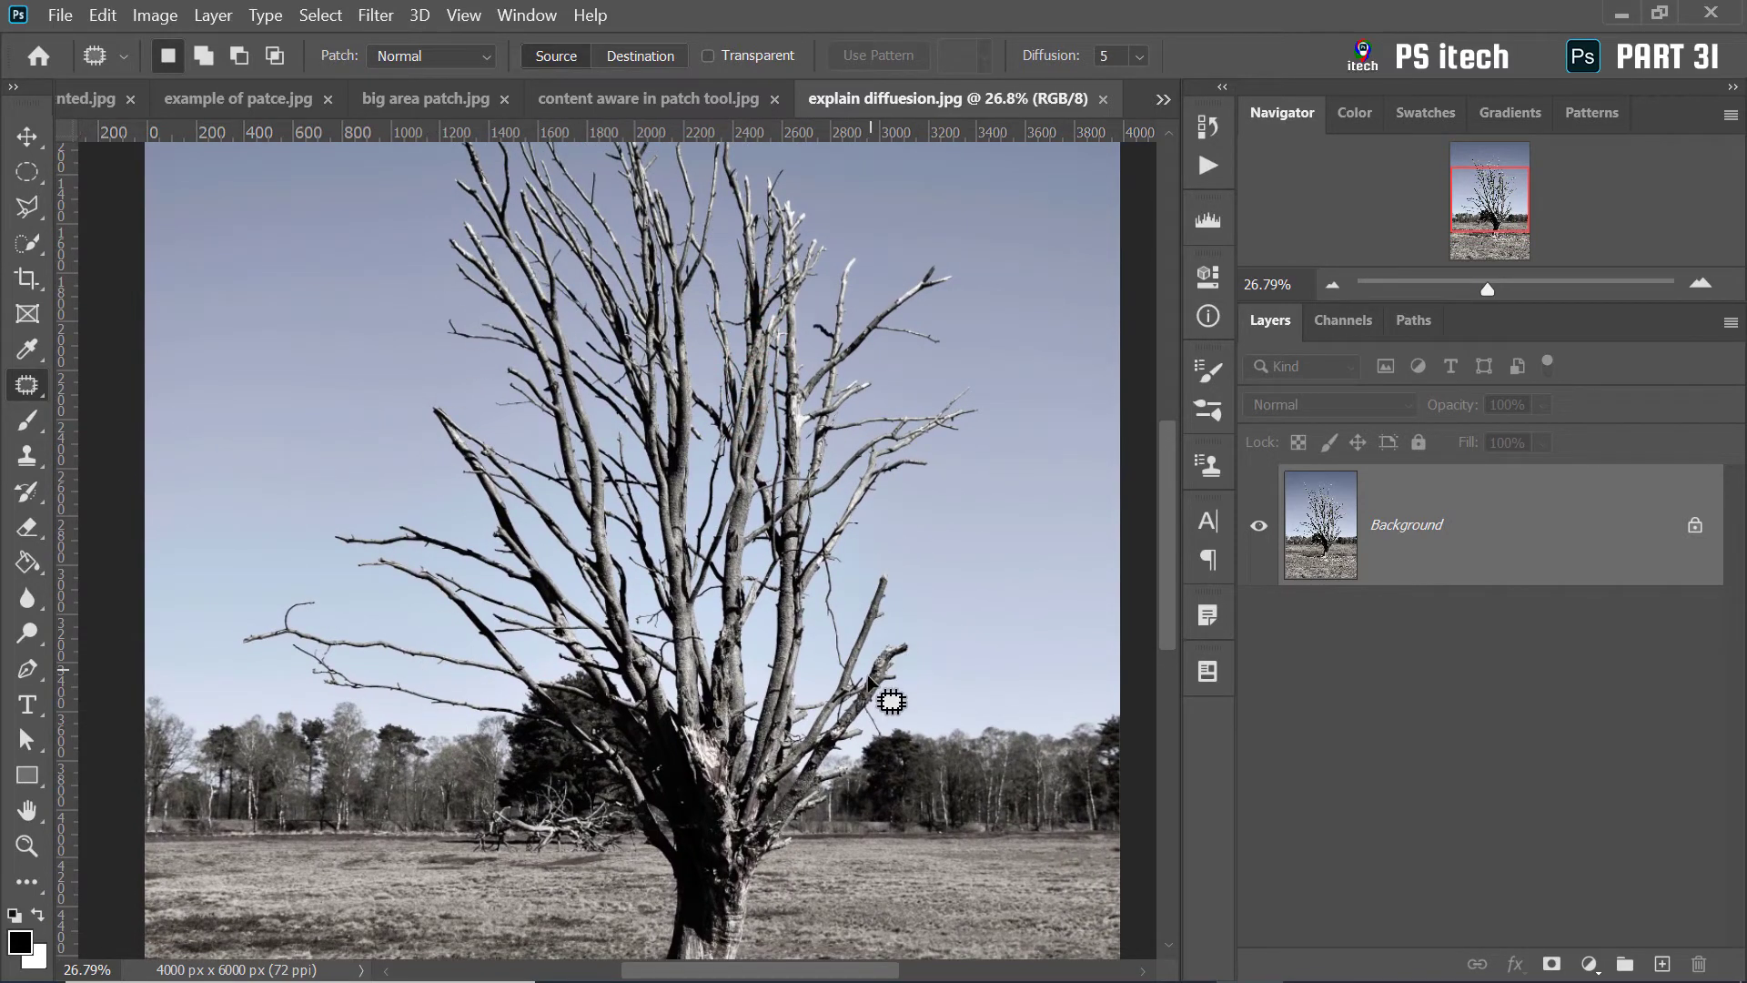
pyautogui.scroll(3, 332, 617)
pyautogui.scroll(3, 331, 617)
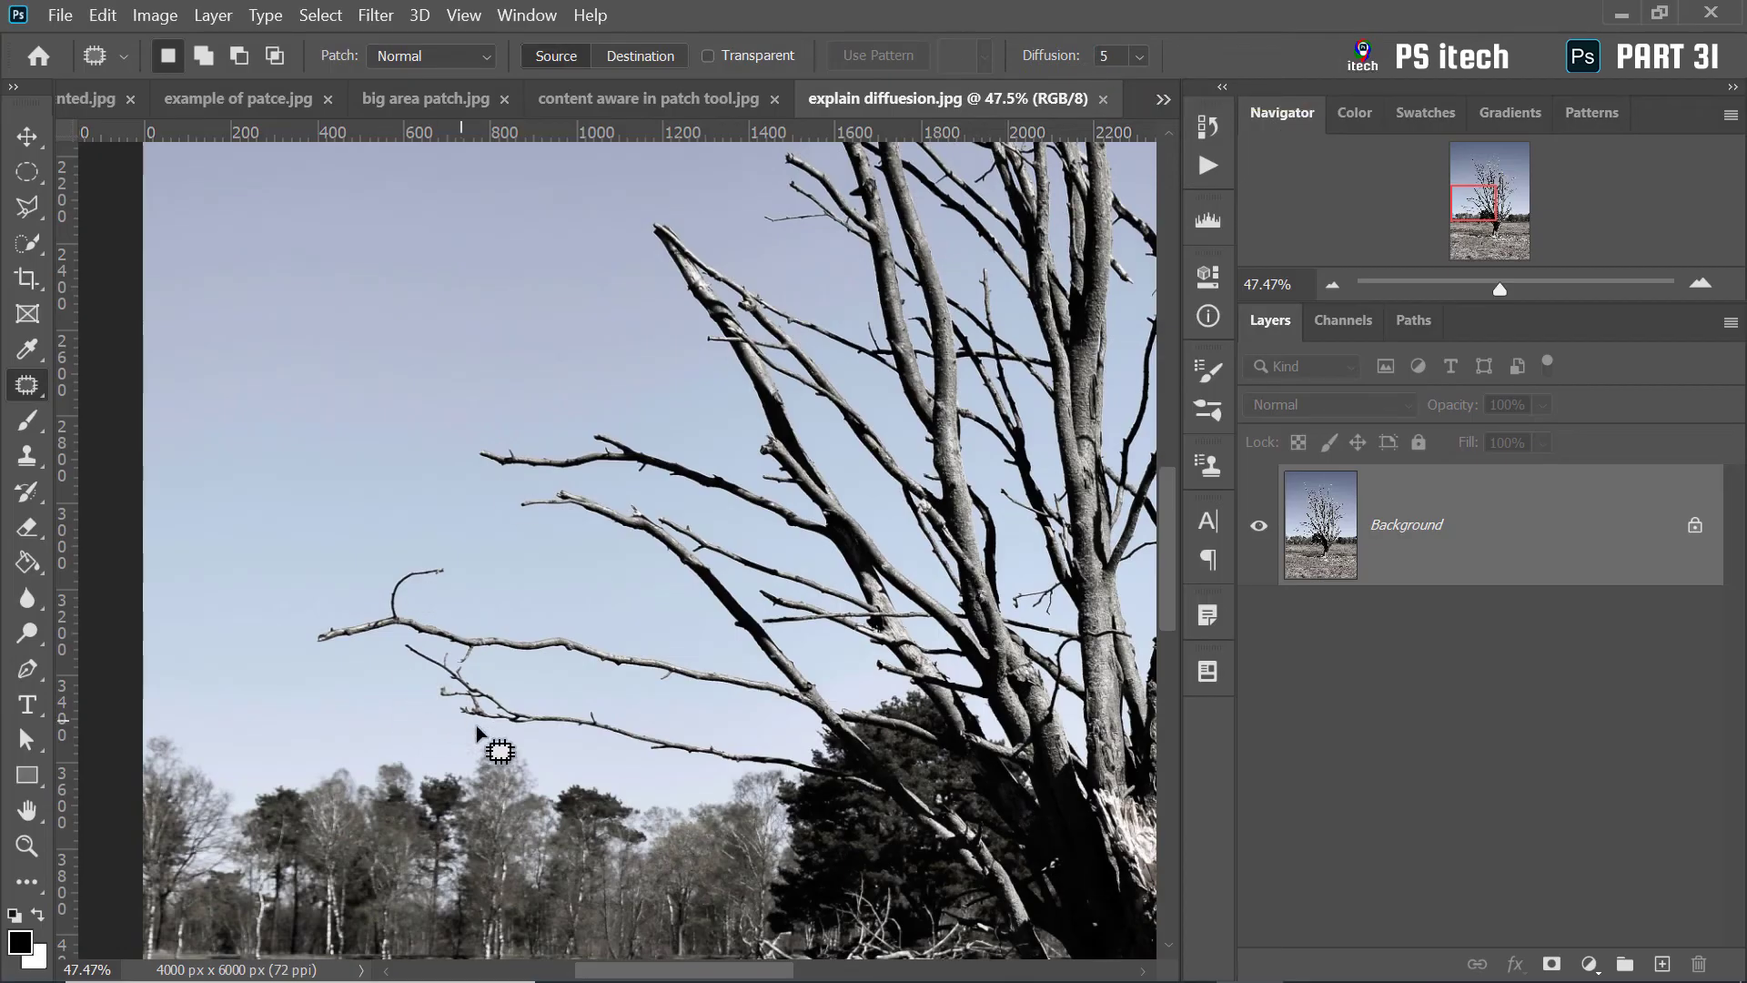
# Patch the tip of a left branch with nearby sky at diffusion 5
pyautogui.moveTo(498, 729)
pyautogui.mouseDown()
pyautogui.moveTo(499, 652)
pyautogui.moveTo(501, 720)
pyautogui.mouseUp()
pyautogui.moveTo(419, 630); pyautogui.dragTo(342, 510)
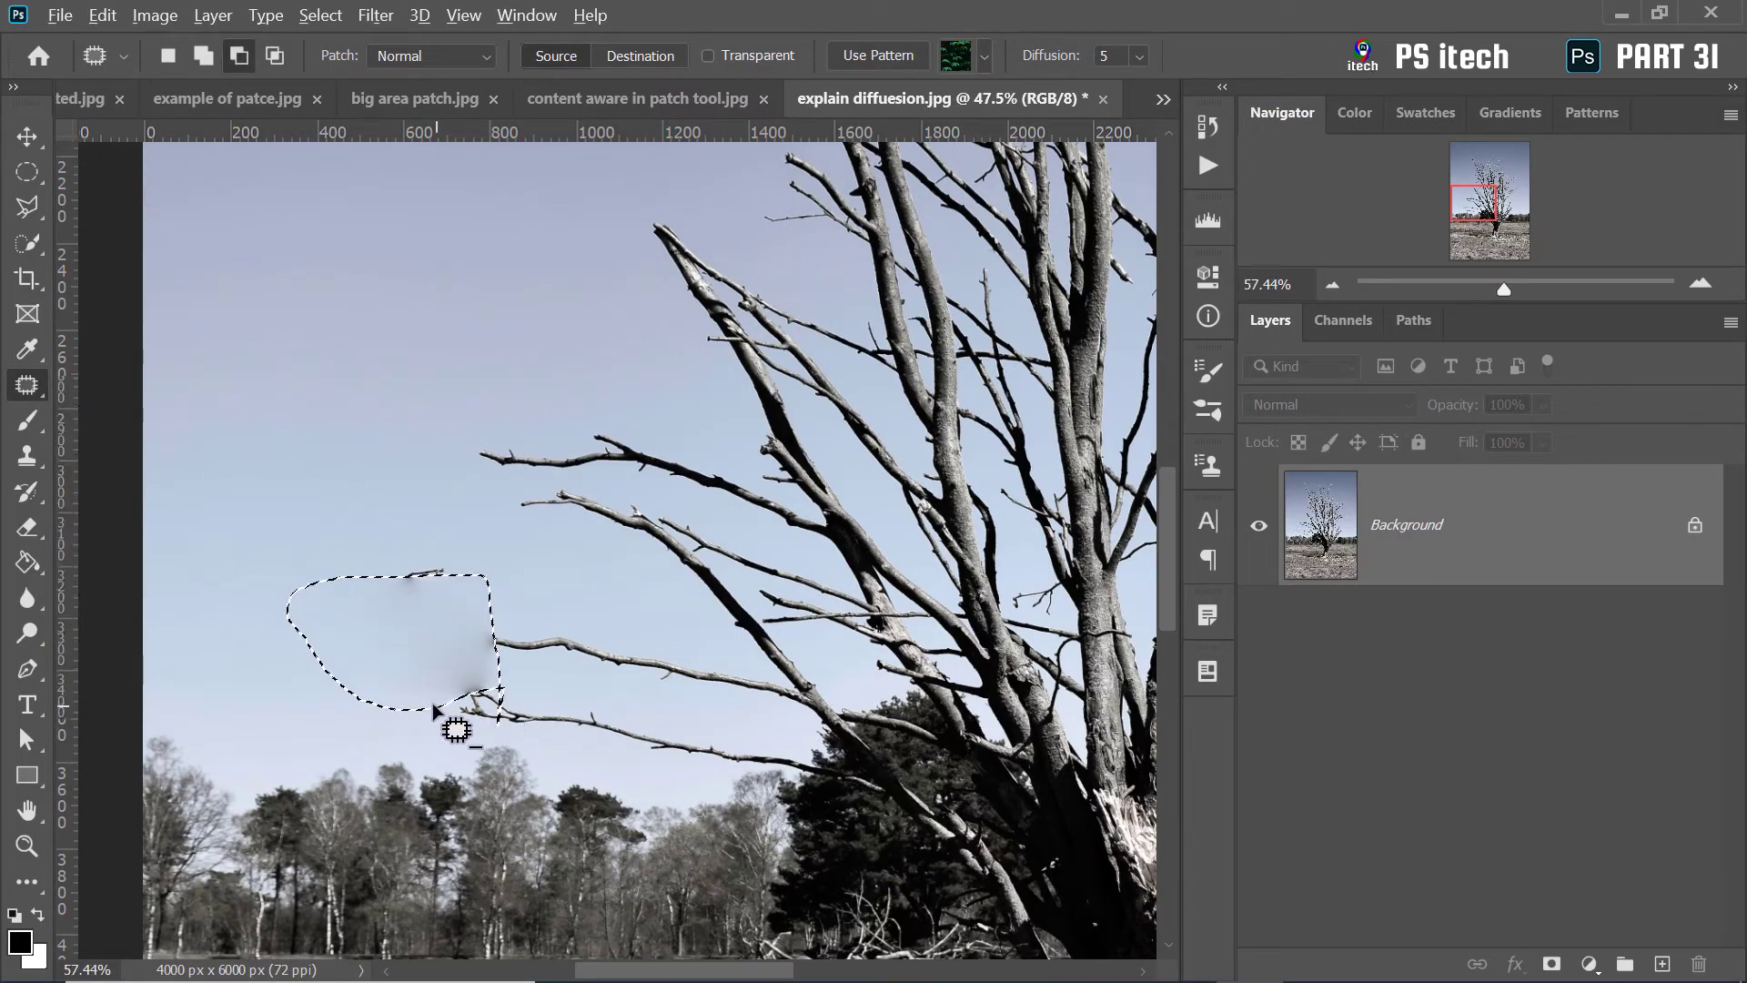
pyautogui.keyDown('alt'); pyautogui.scroll(5, 435, 710); pyautogui.keyUp('alt')
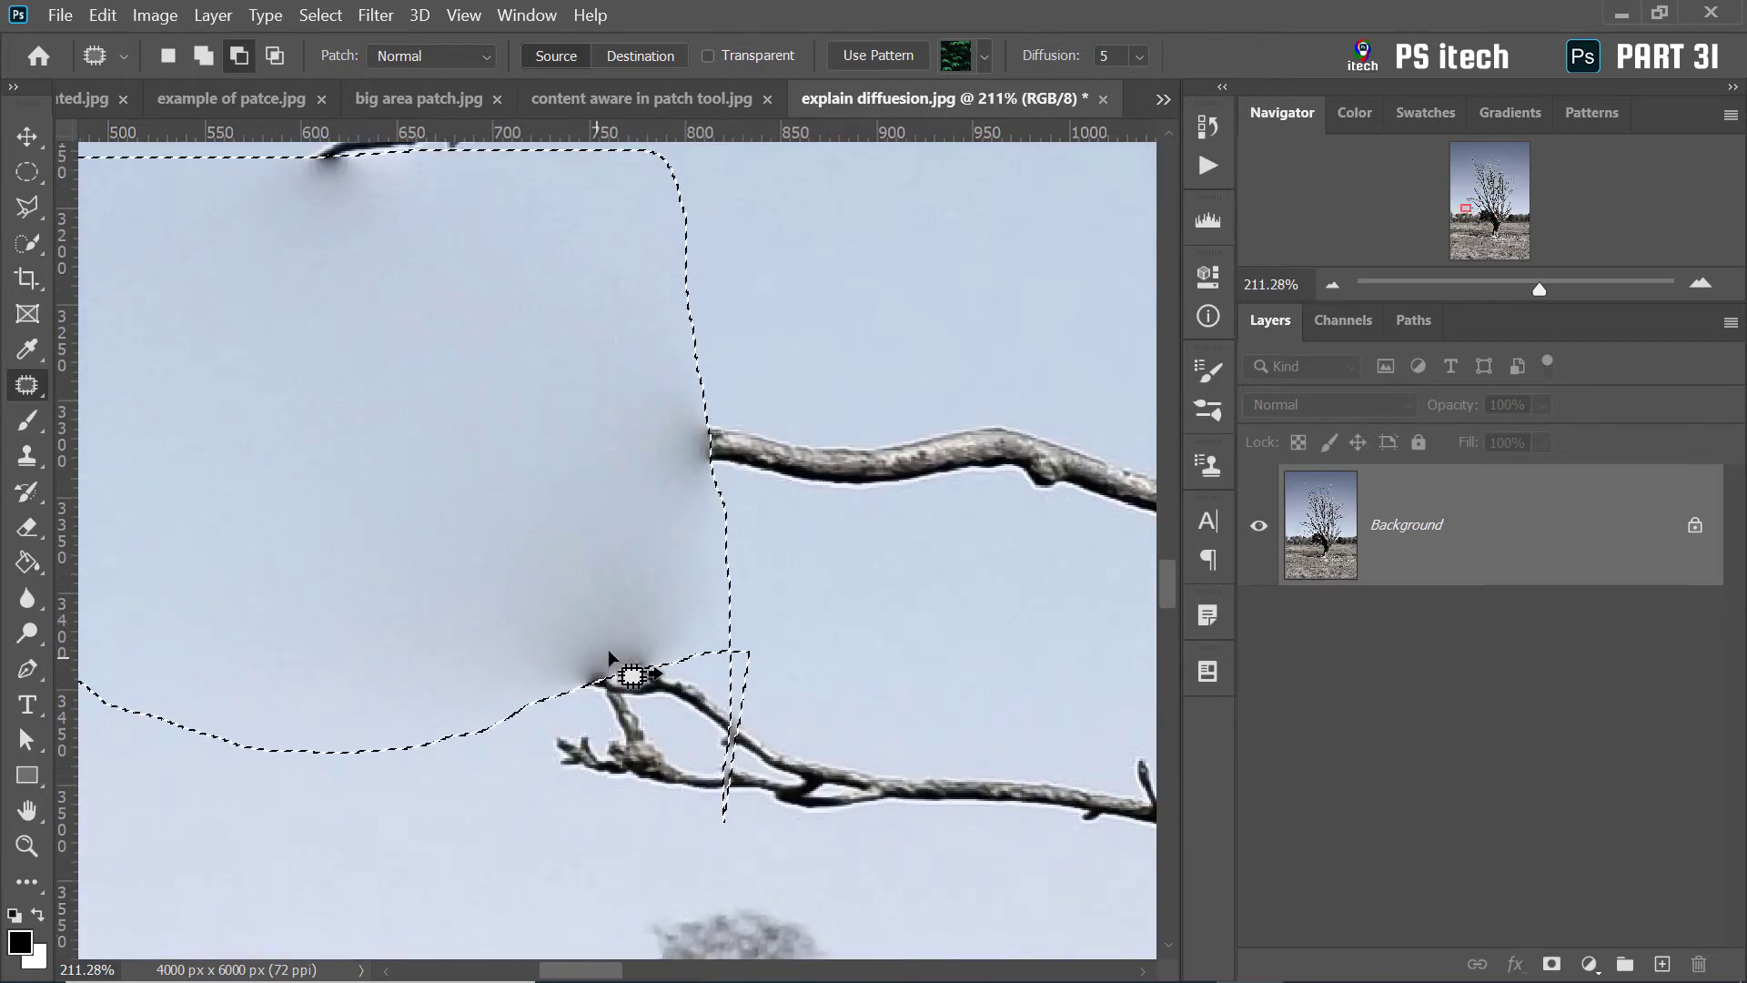
pyautogui.keyDown('alt'); pyautogui.scroll(-2, 537, 559); pyautogui.keyUp('alt')
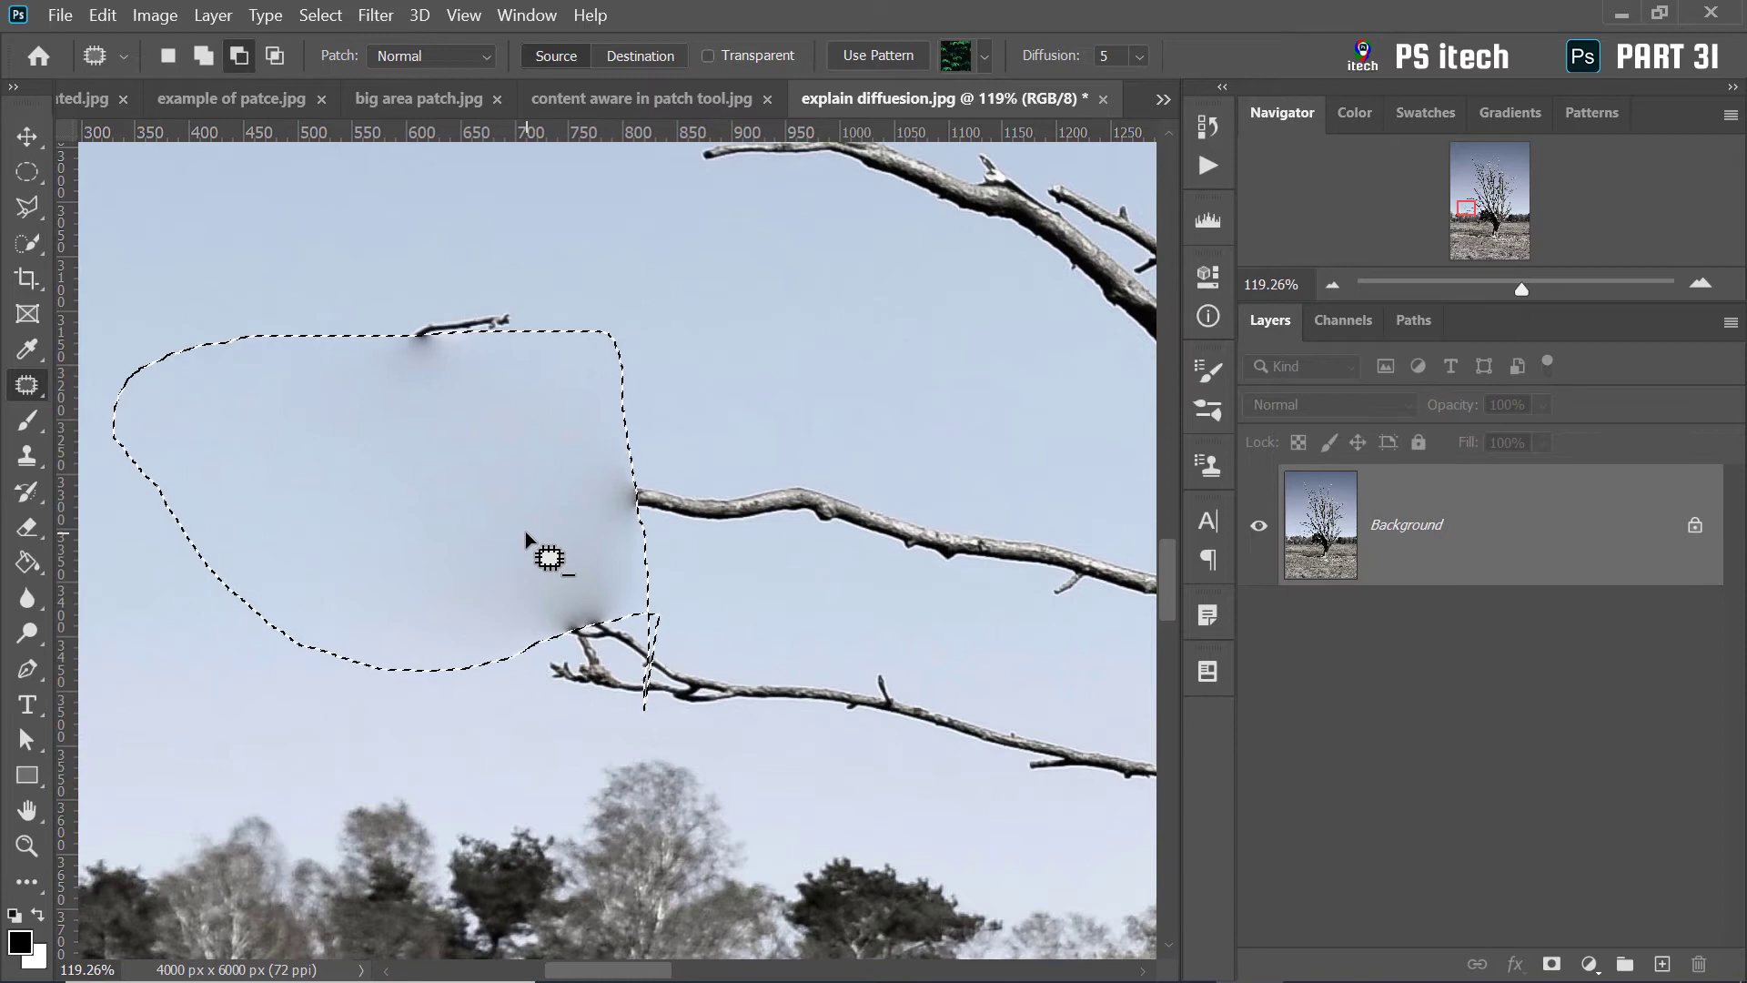
# Undo that patch, set Diffusion to 7 and re-patch the branch with sky from up-left
pyautogui.hotkey('ctrl', 'z')
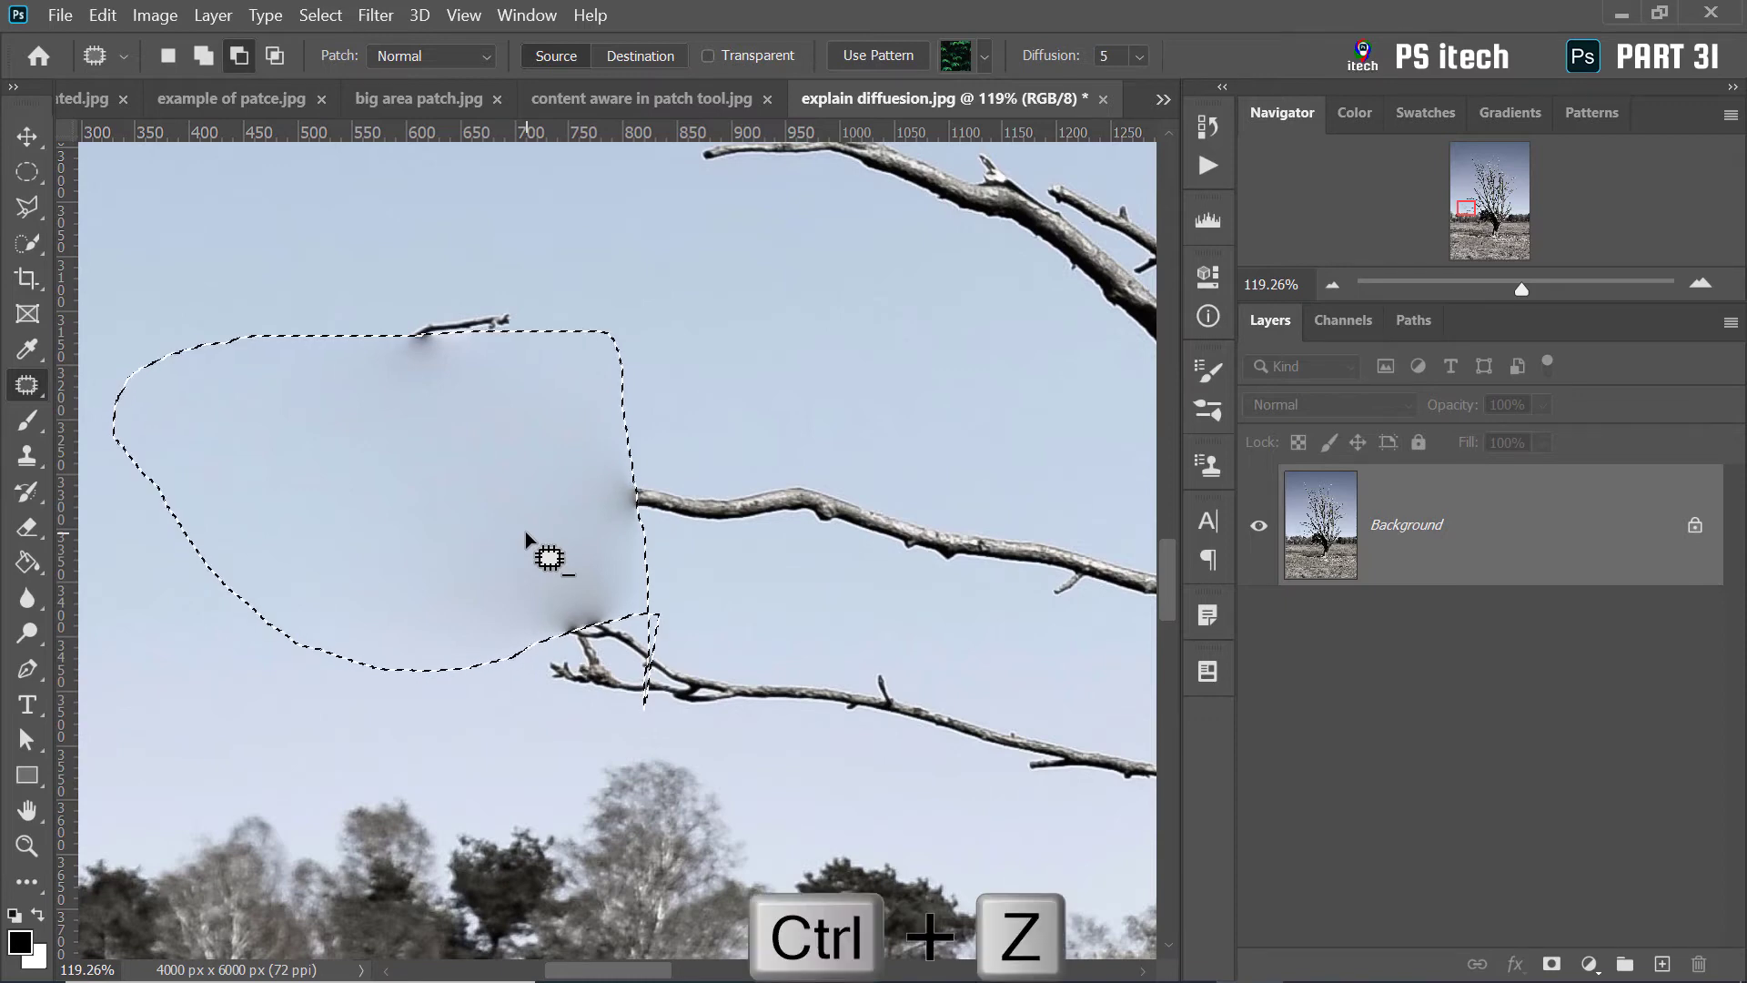
pyautogui.click(1139, 56)
pyautogui.moveTo(1181, 96); pyautogui.dragTo(1229, 96)
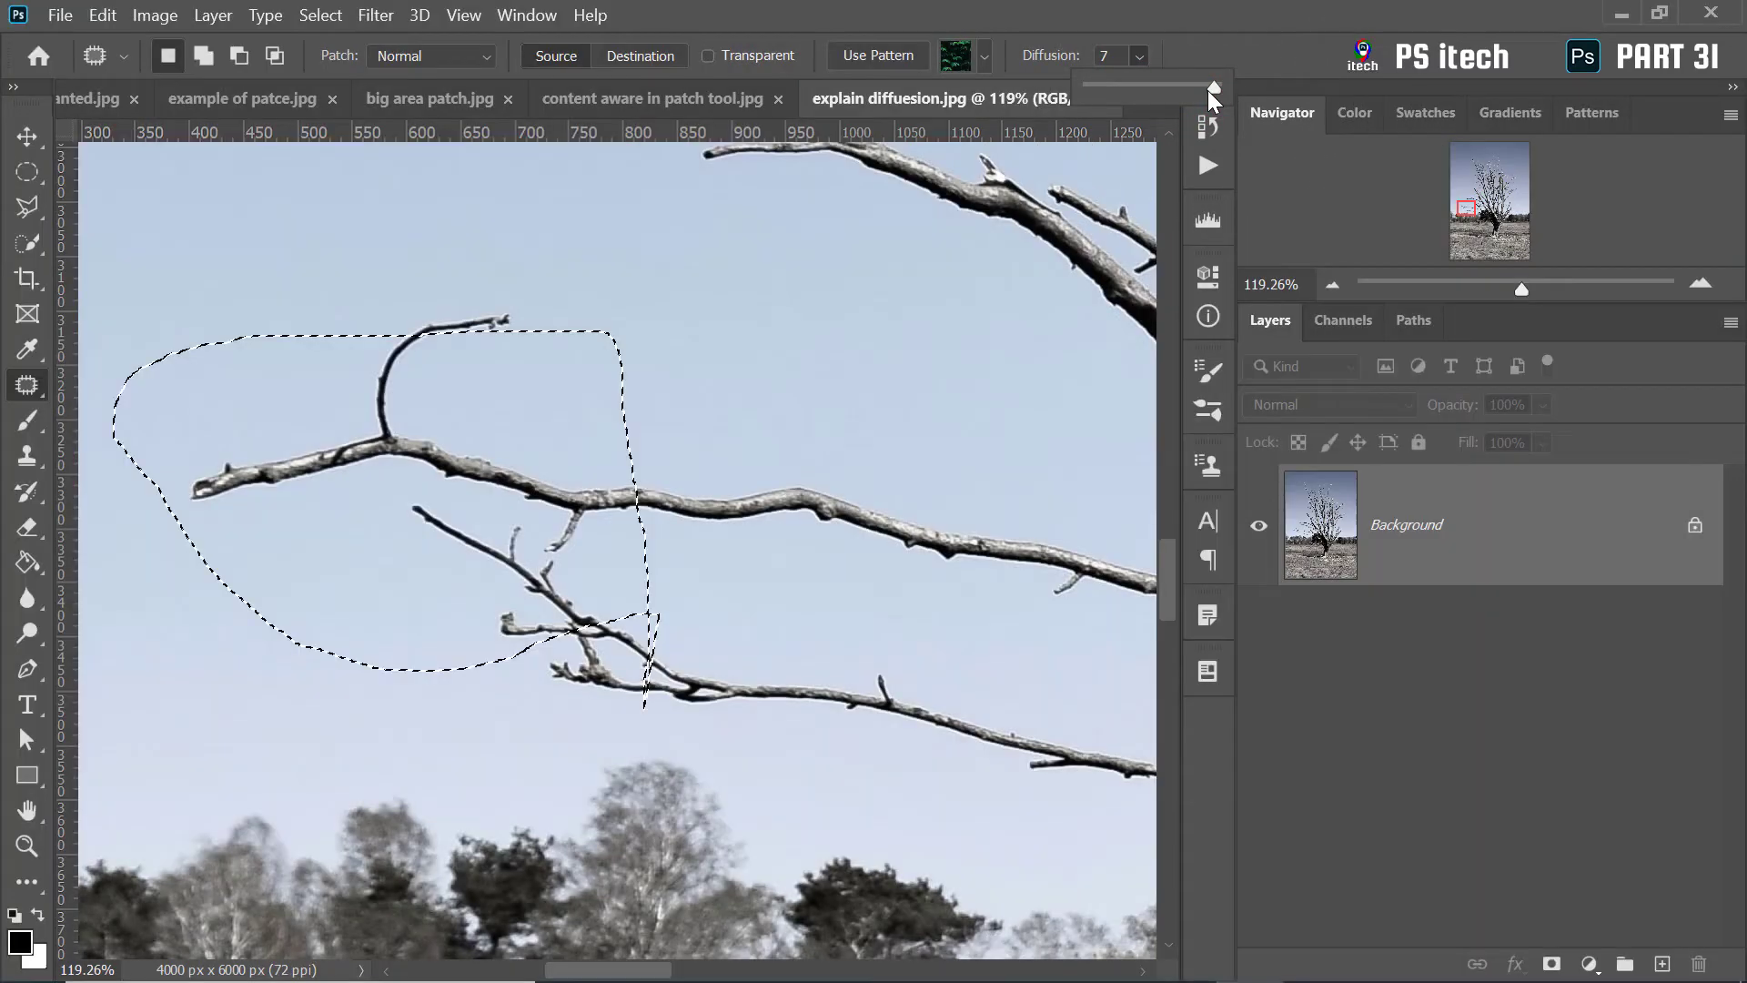
pyautogui.scroll(-3, 456, 408)
pyautogui.moveTo(438, 432)
pyautogui.mouseDown()
pyautogui.moveTo(568, 455)
pyautogui.moveTo(407, 286)
pyautogui.mouseUp()
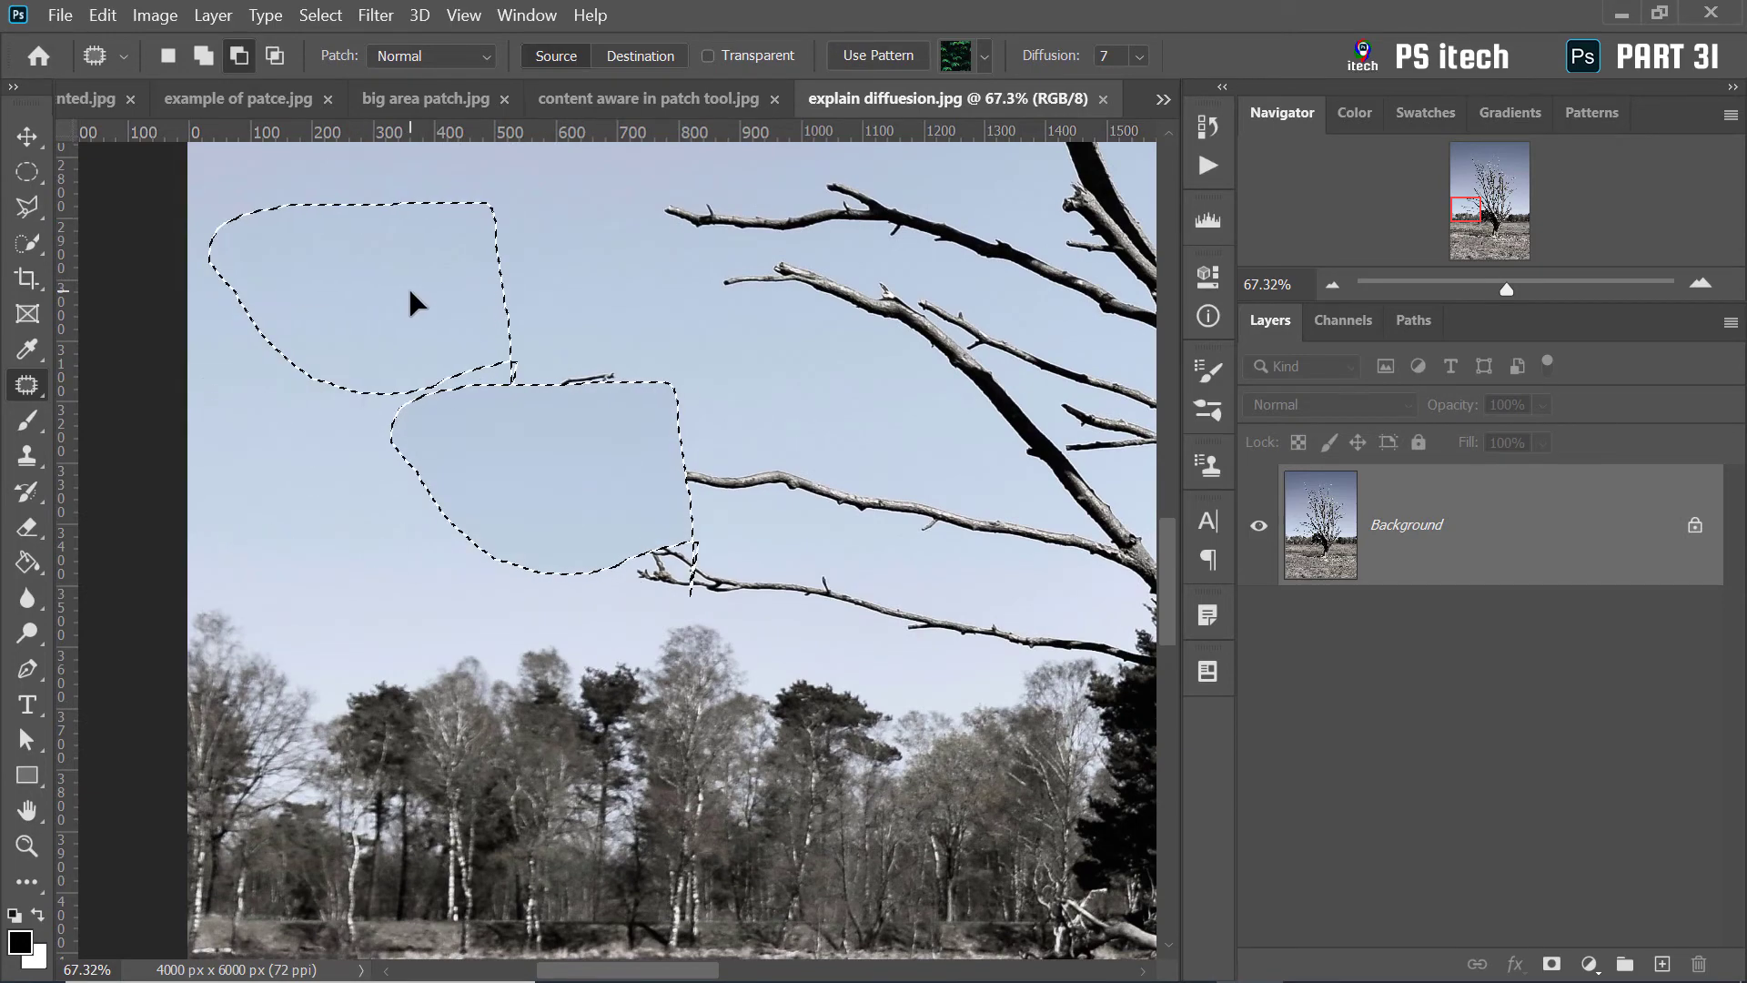
pyautogui.scroll(3, 614, 526)
pyautogui.scroll(2, 631, 525)
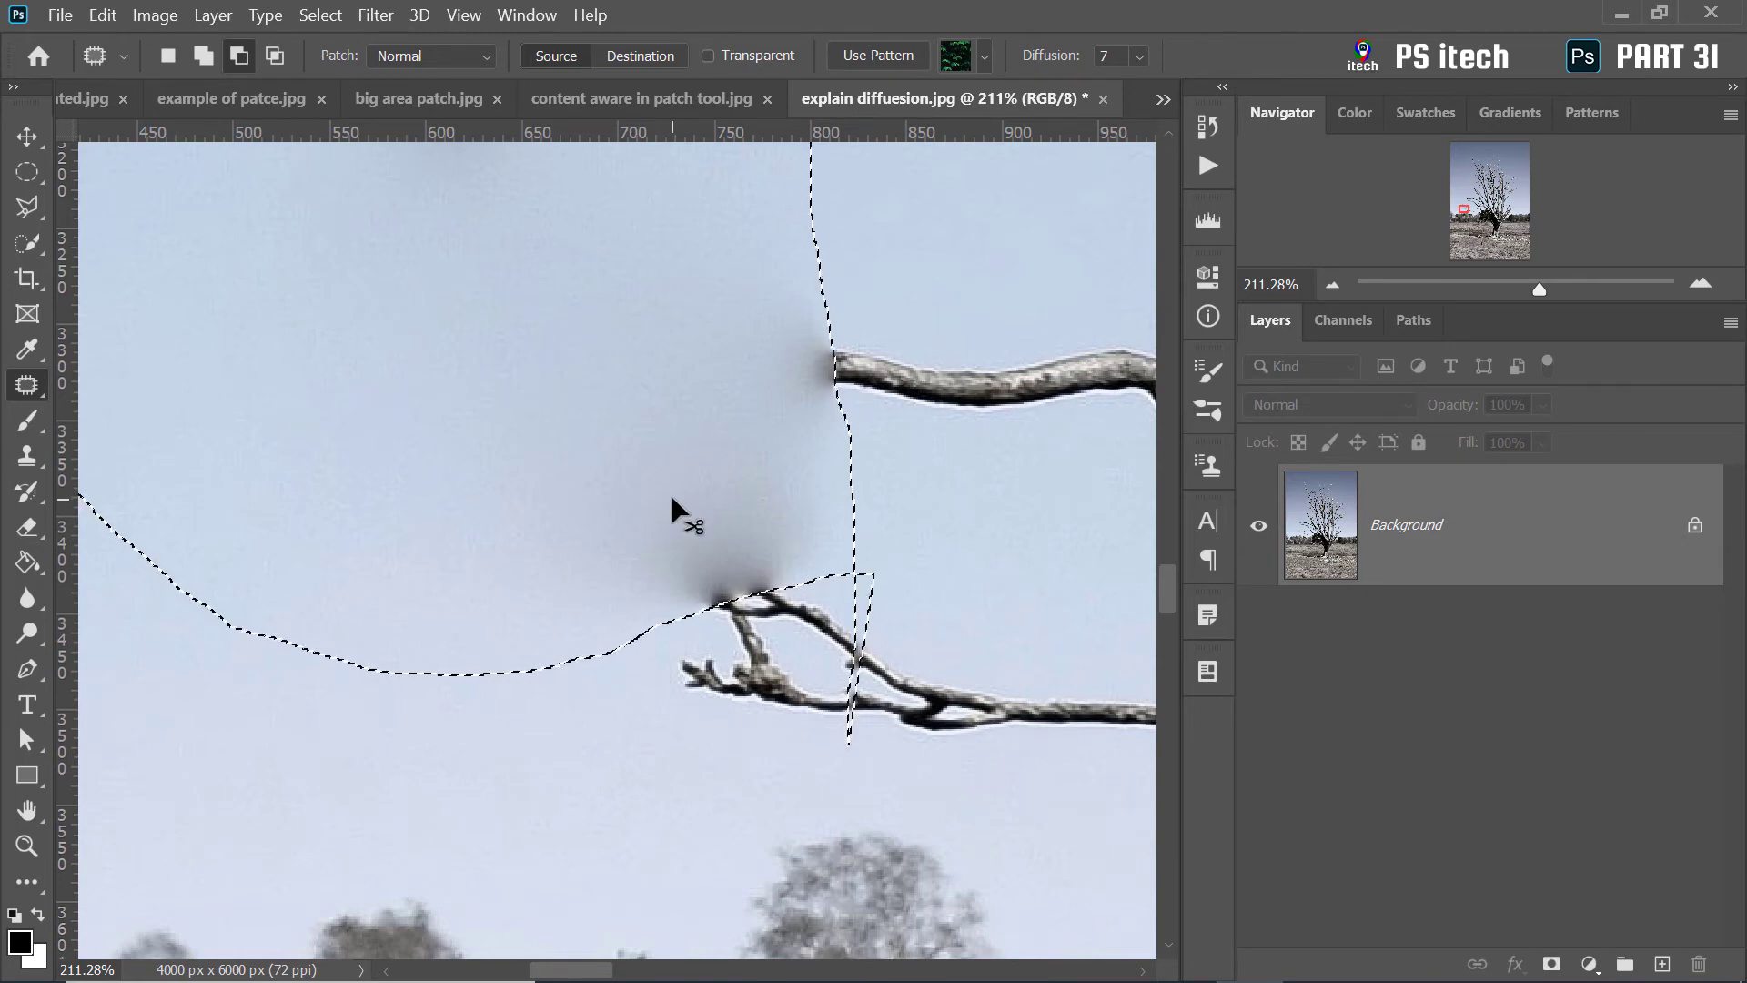
# Undo the blurry sky patch to restore the branch and set patch diffusion to 1
pyautogui.hotkey('ctrl', 'z')
pyautogui.rightClick(718, 397)
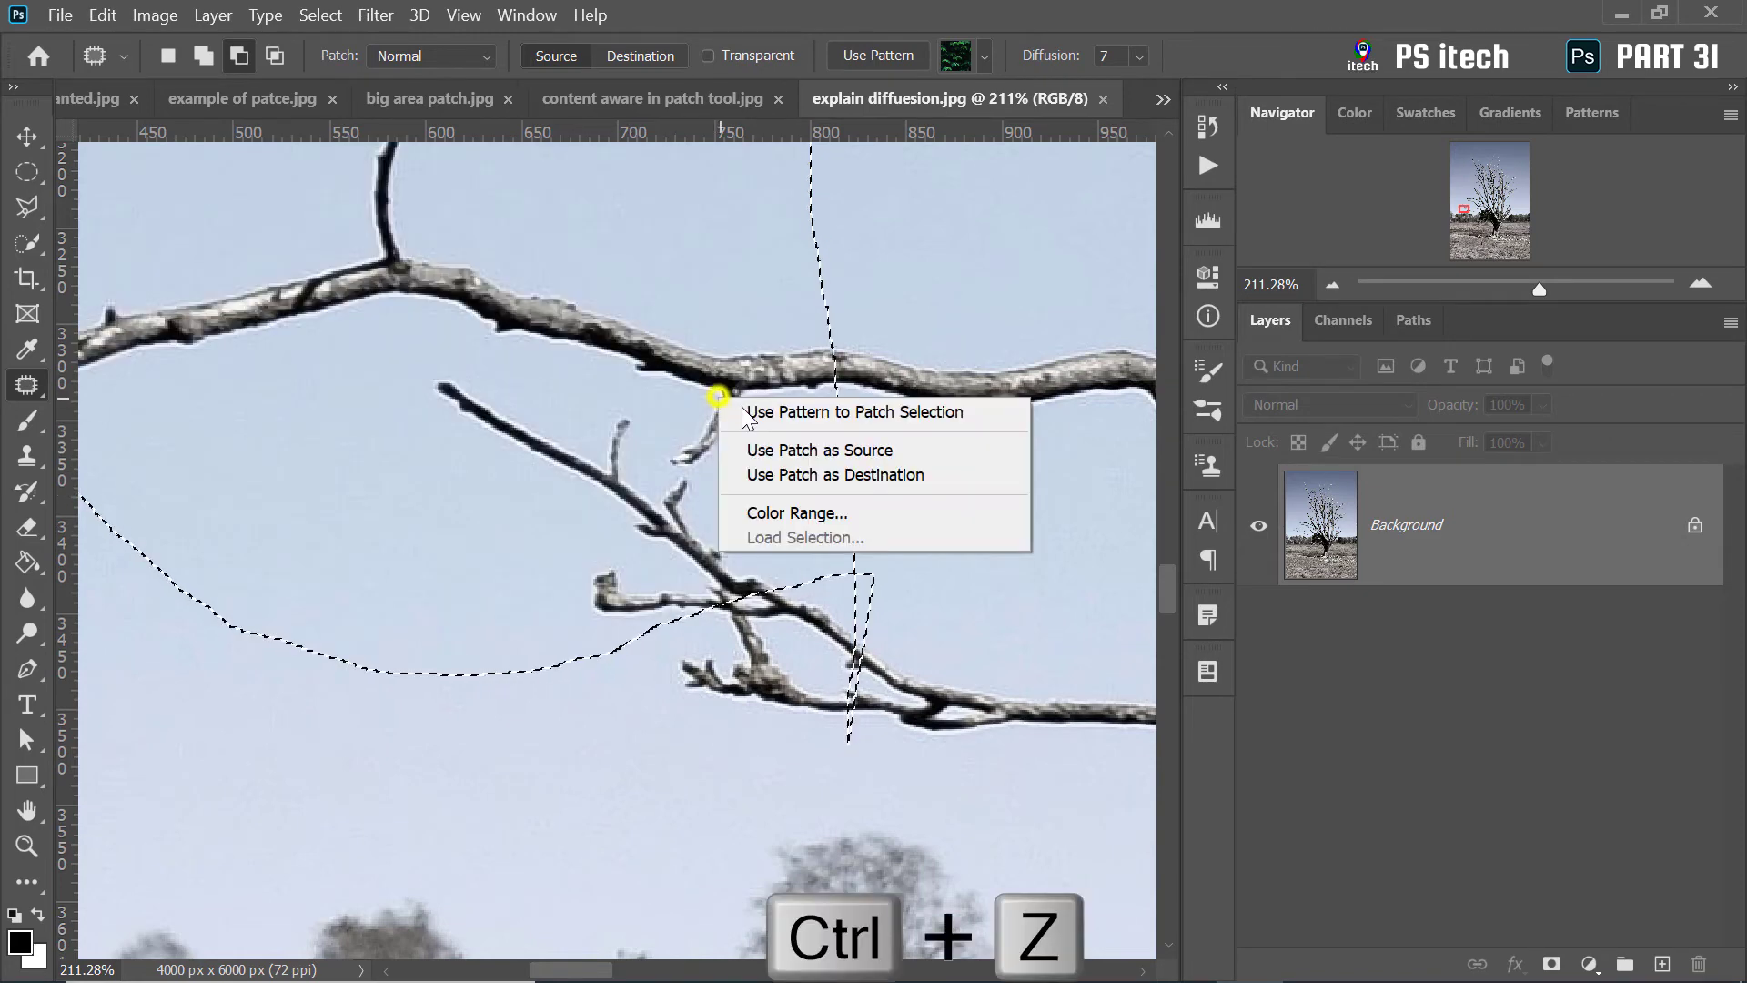
pyautogui.click(1144, 58)
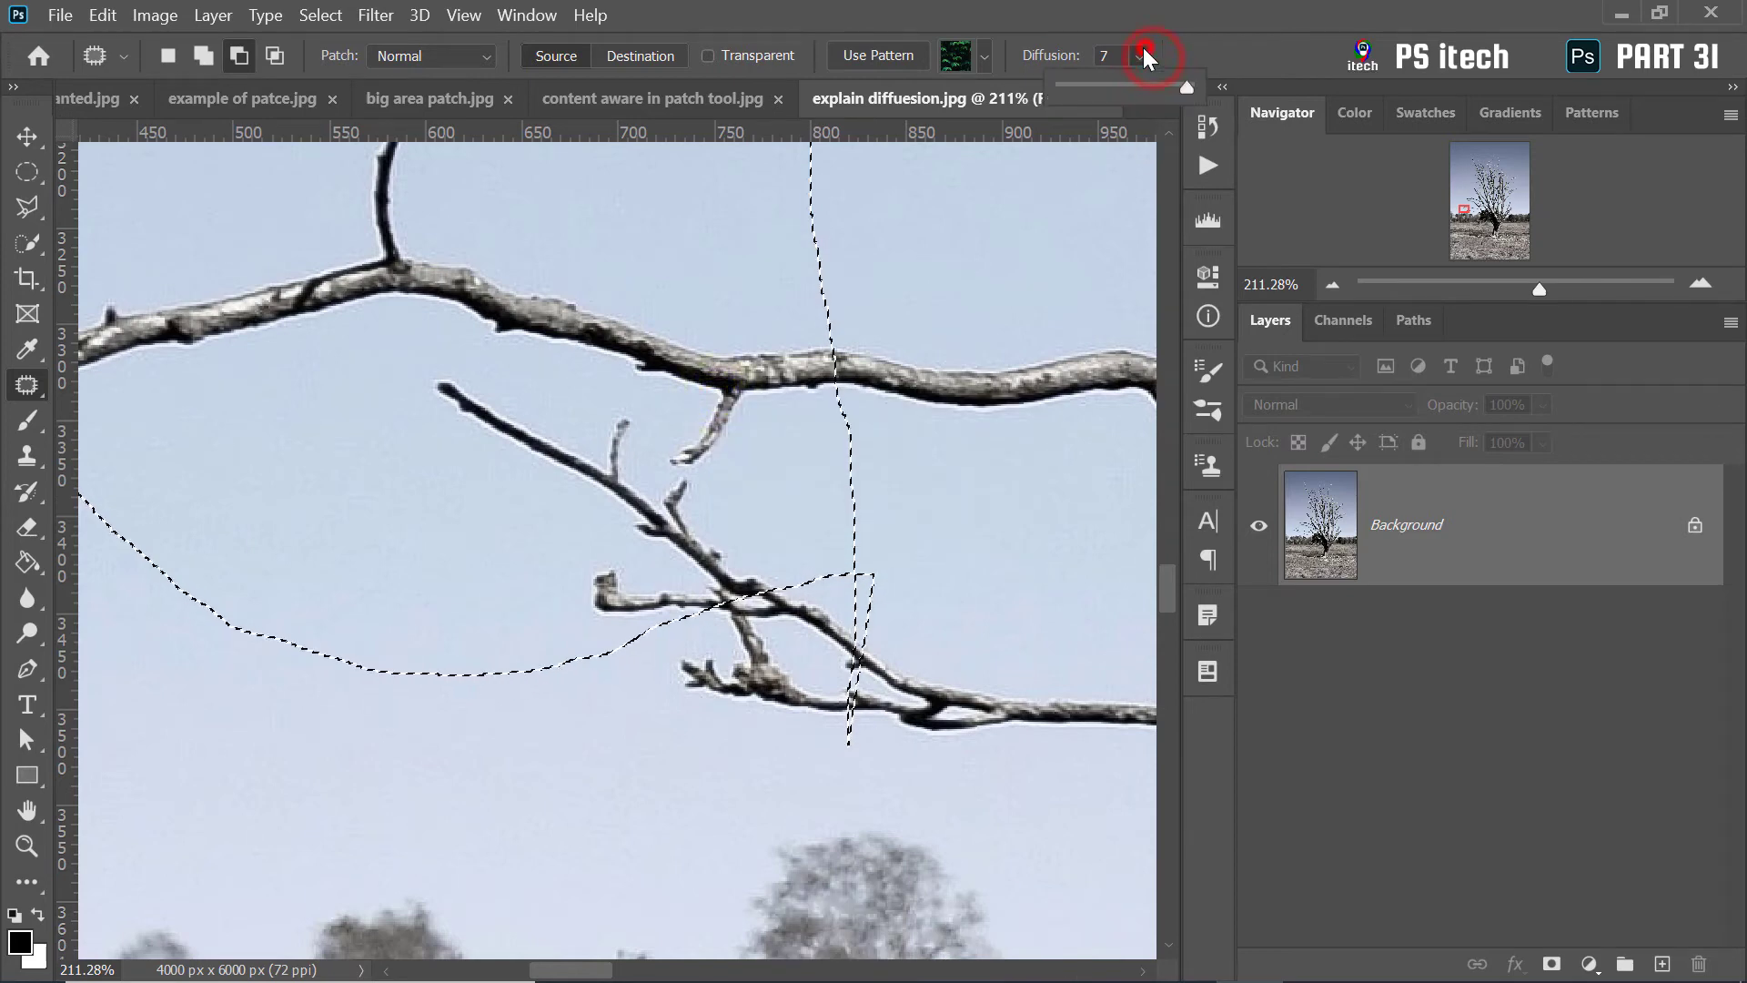
pyautogui.click(1039, 100)
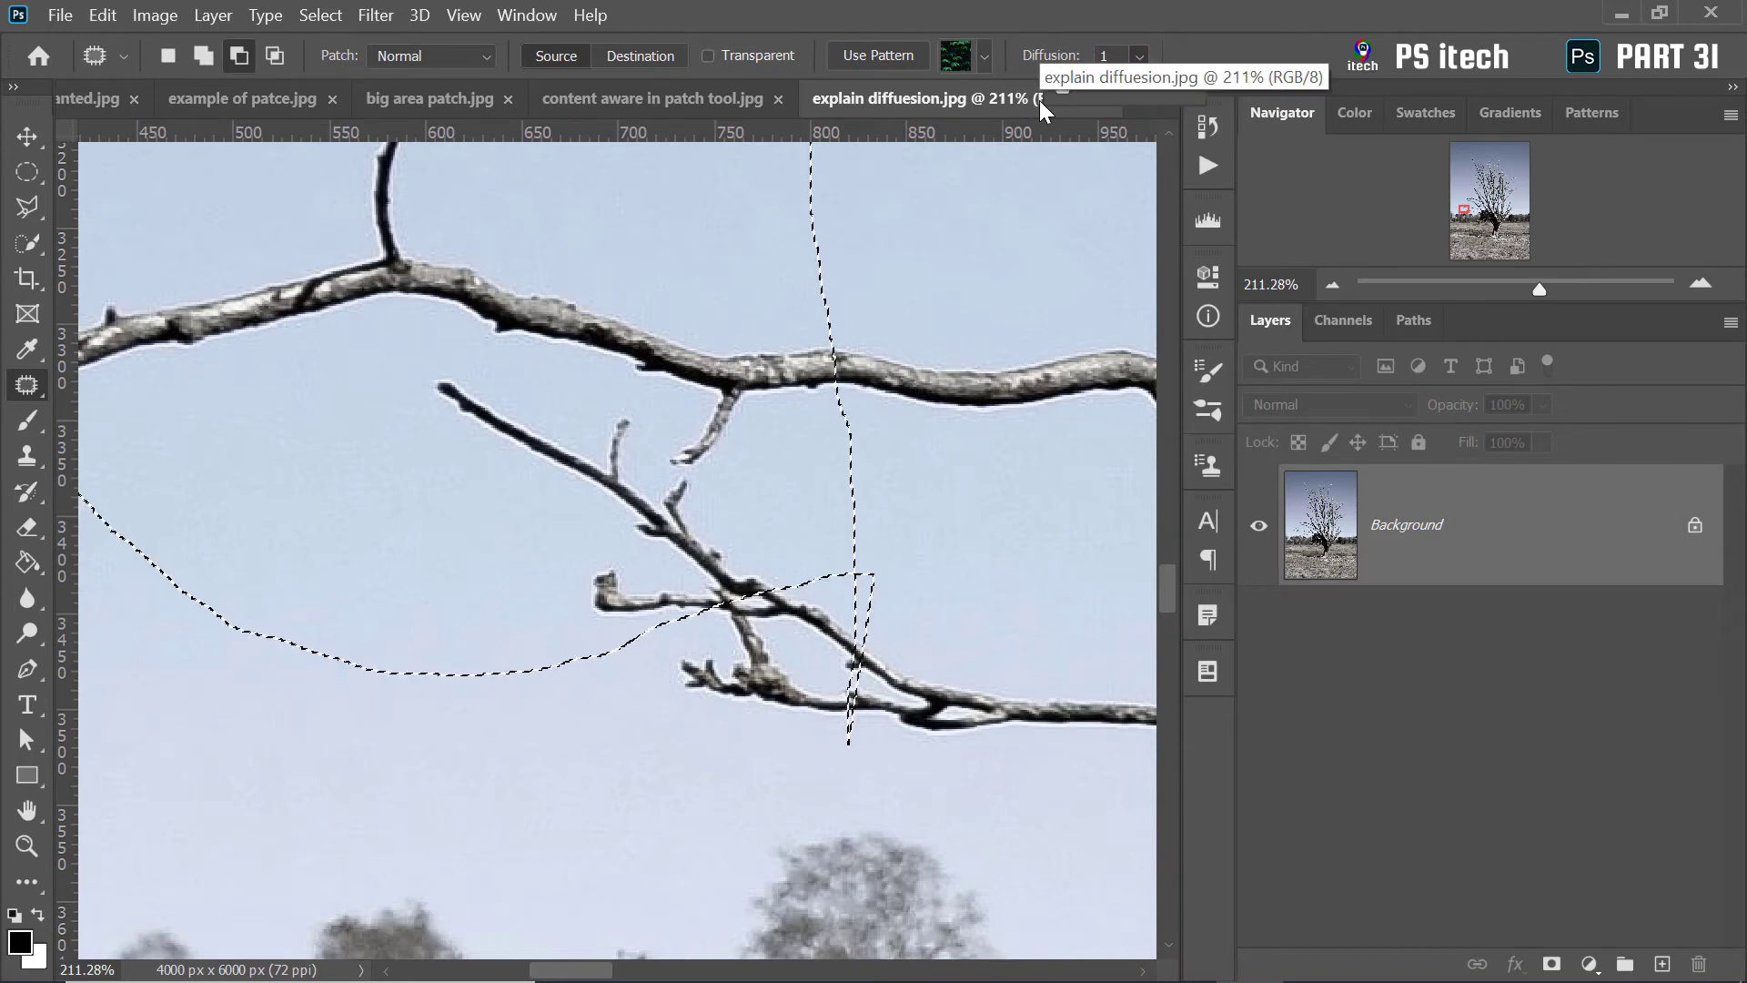
pyautogui.click(1140, 56)
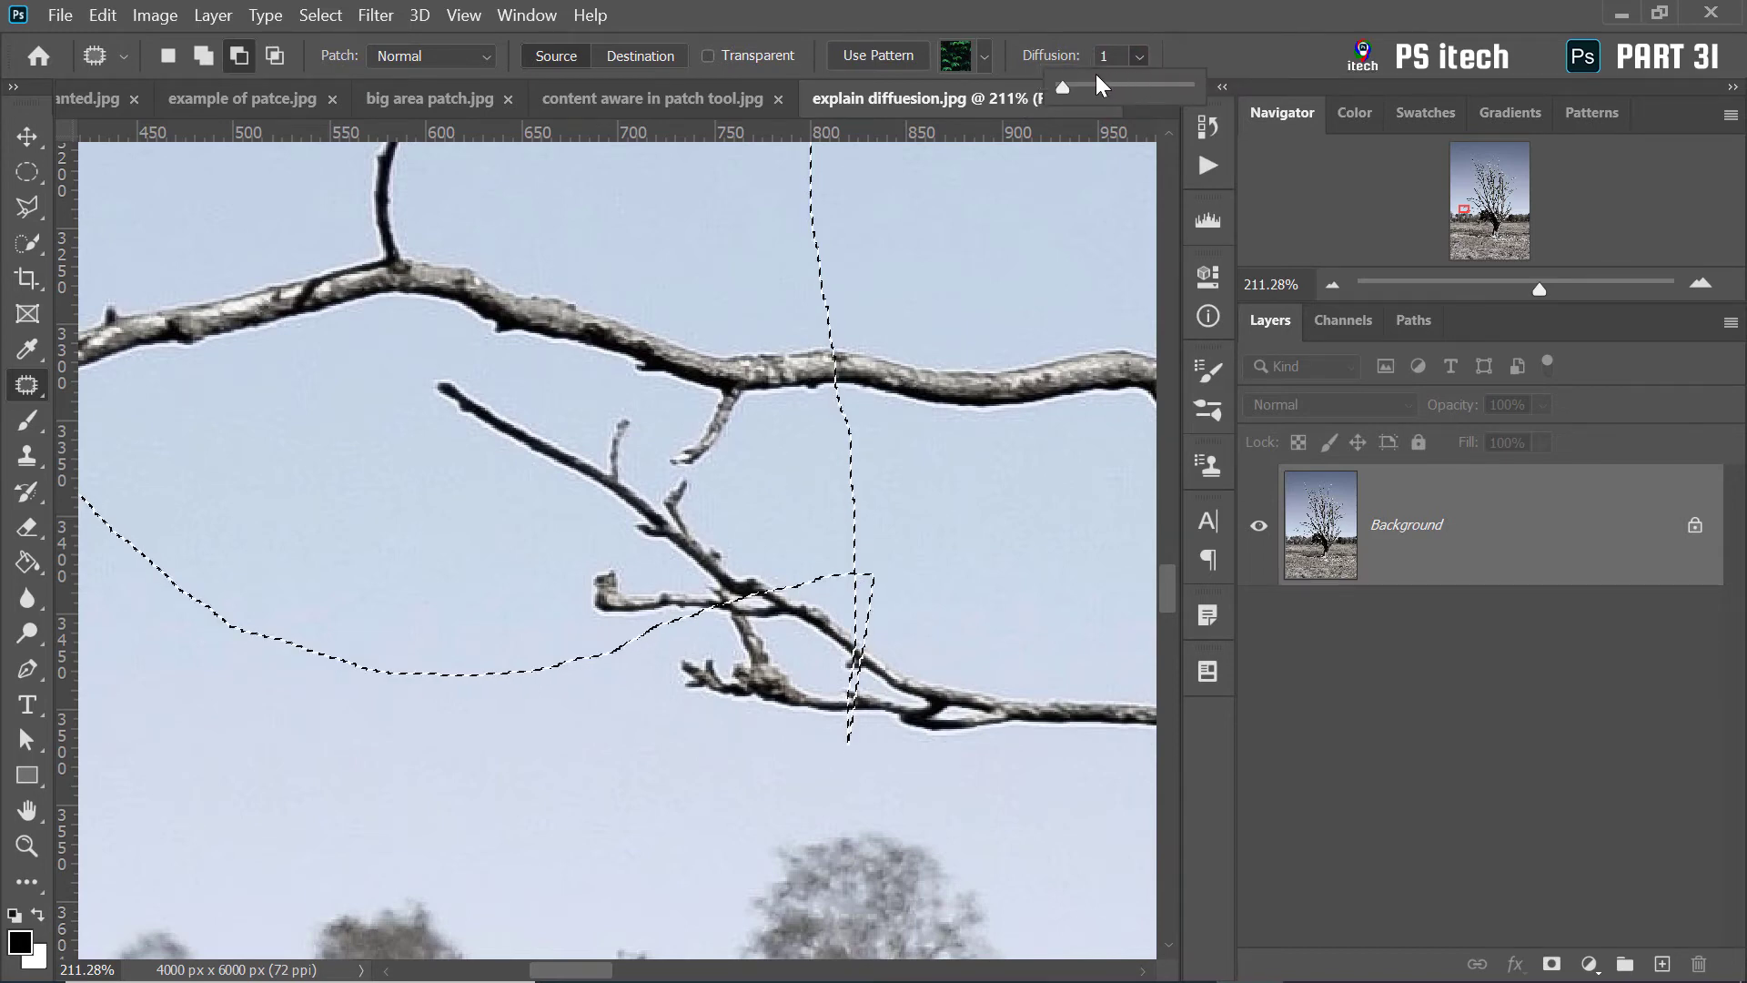
# Clear the selection and zoom out to show the upper part of the tree
pyautogui.hotkey('ctrl', 'd')
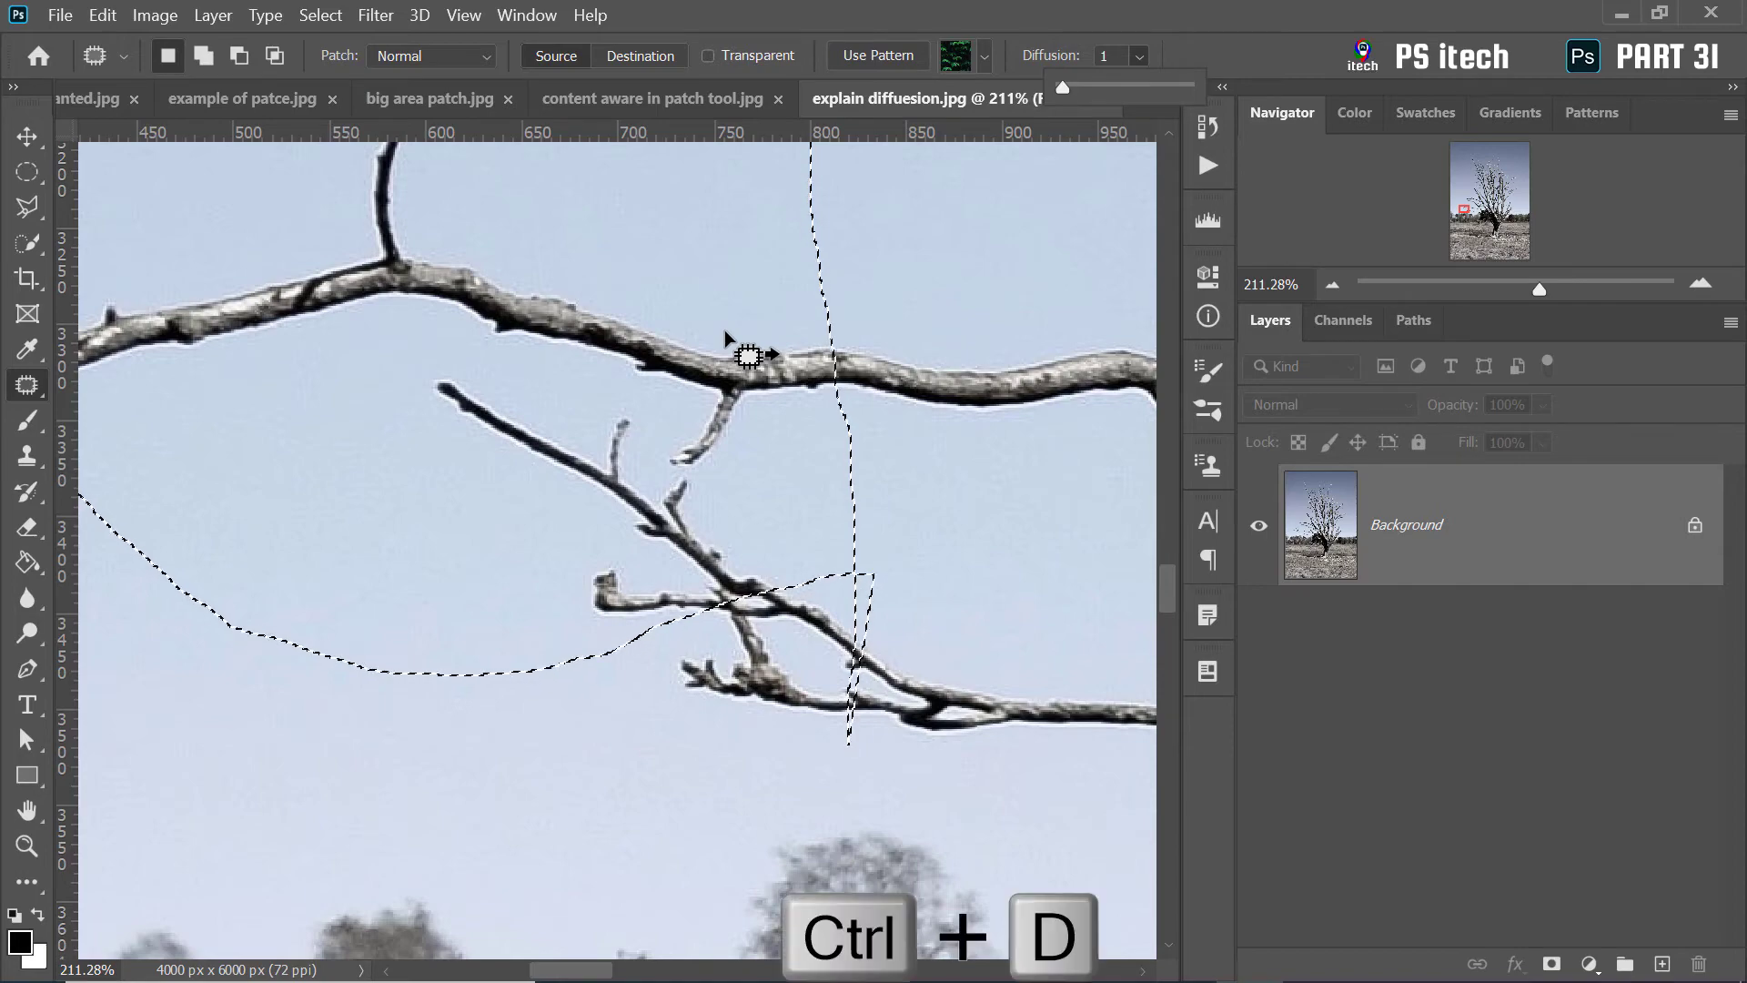
pyautogui.hotkey('ctrl', 'd')
pyautogui.scroll(-3, 737, 331)
pyautogui.scroll(-3, 664, 371)
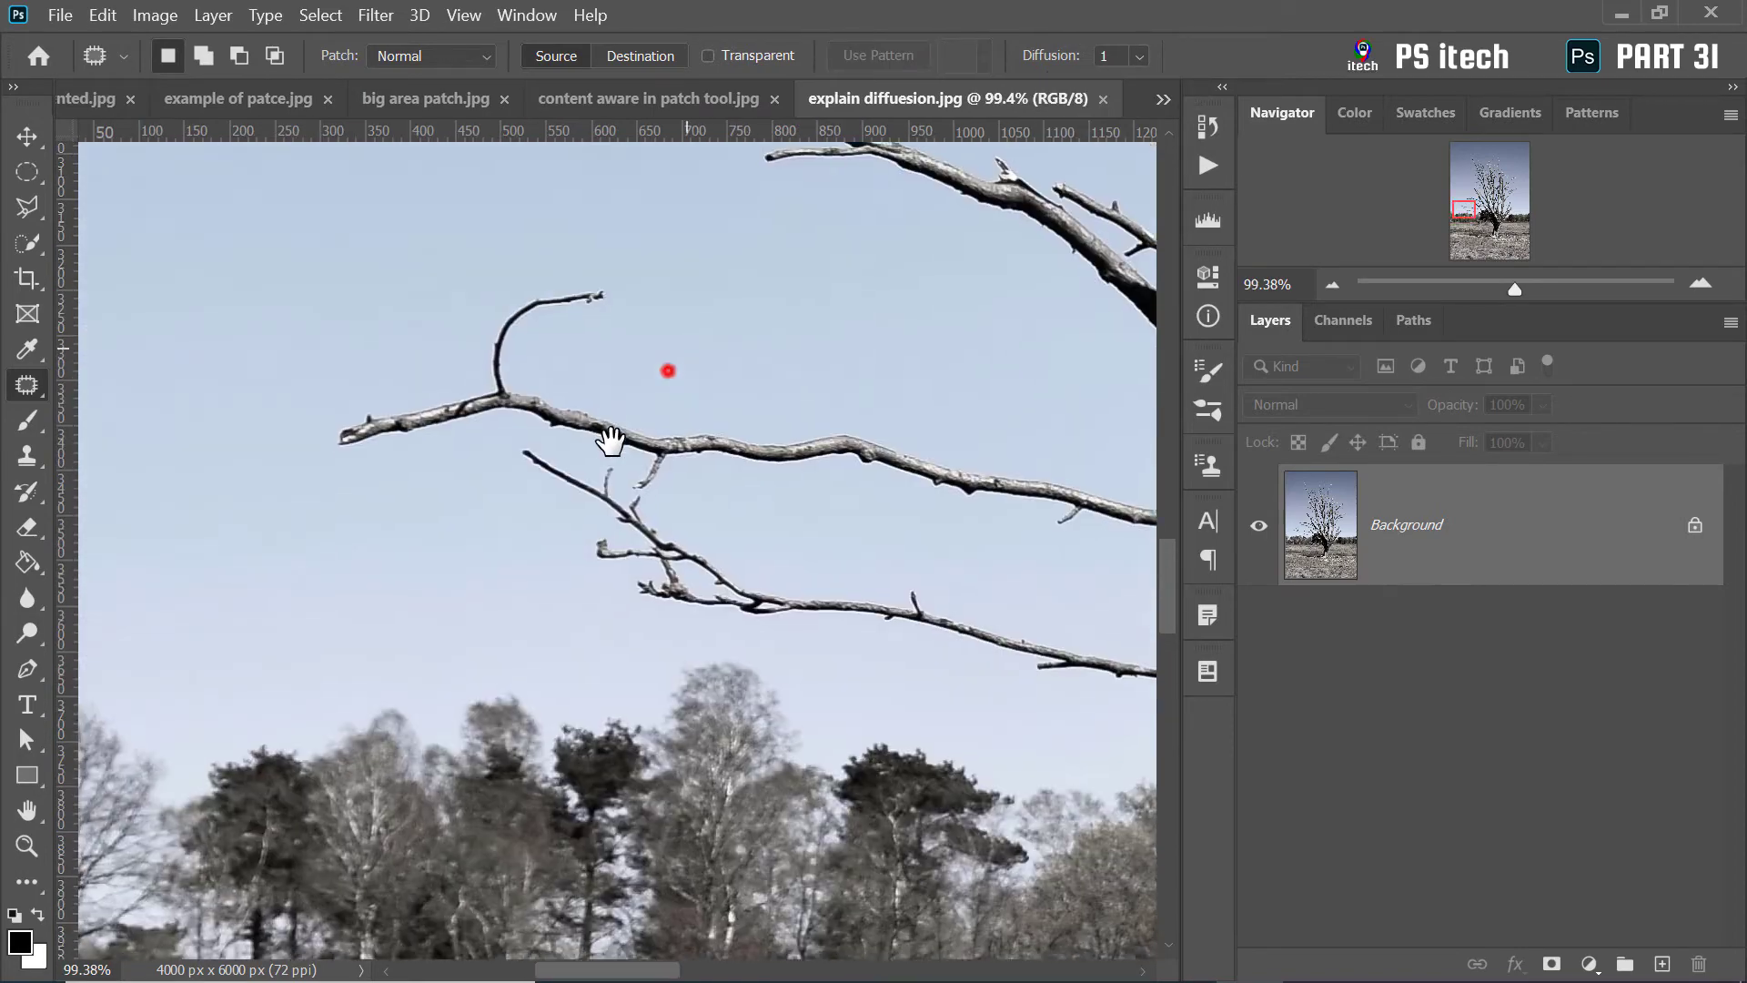
pyautogui.scroll(-2, 630, 446)
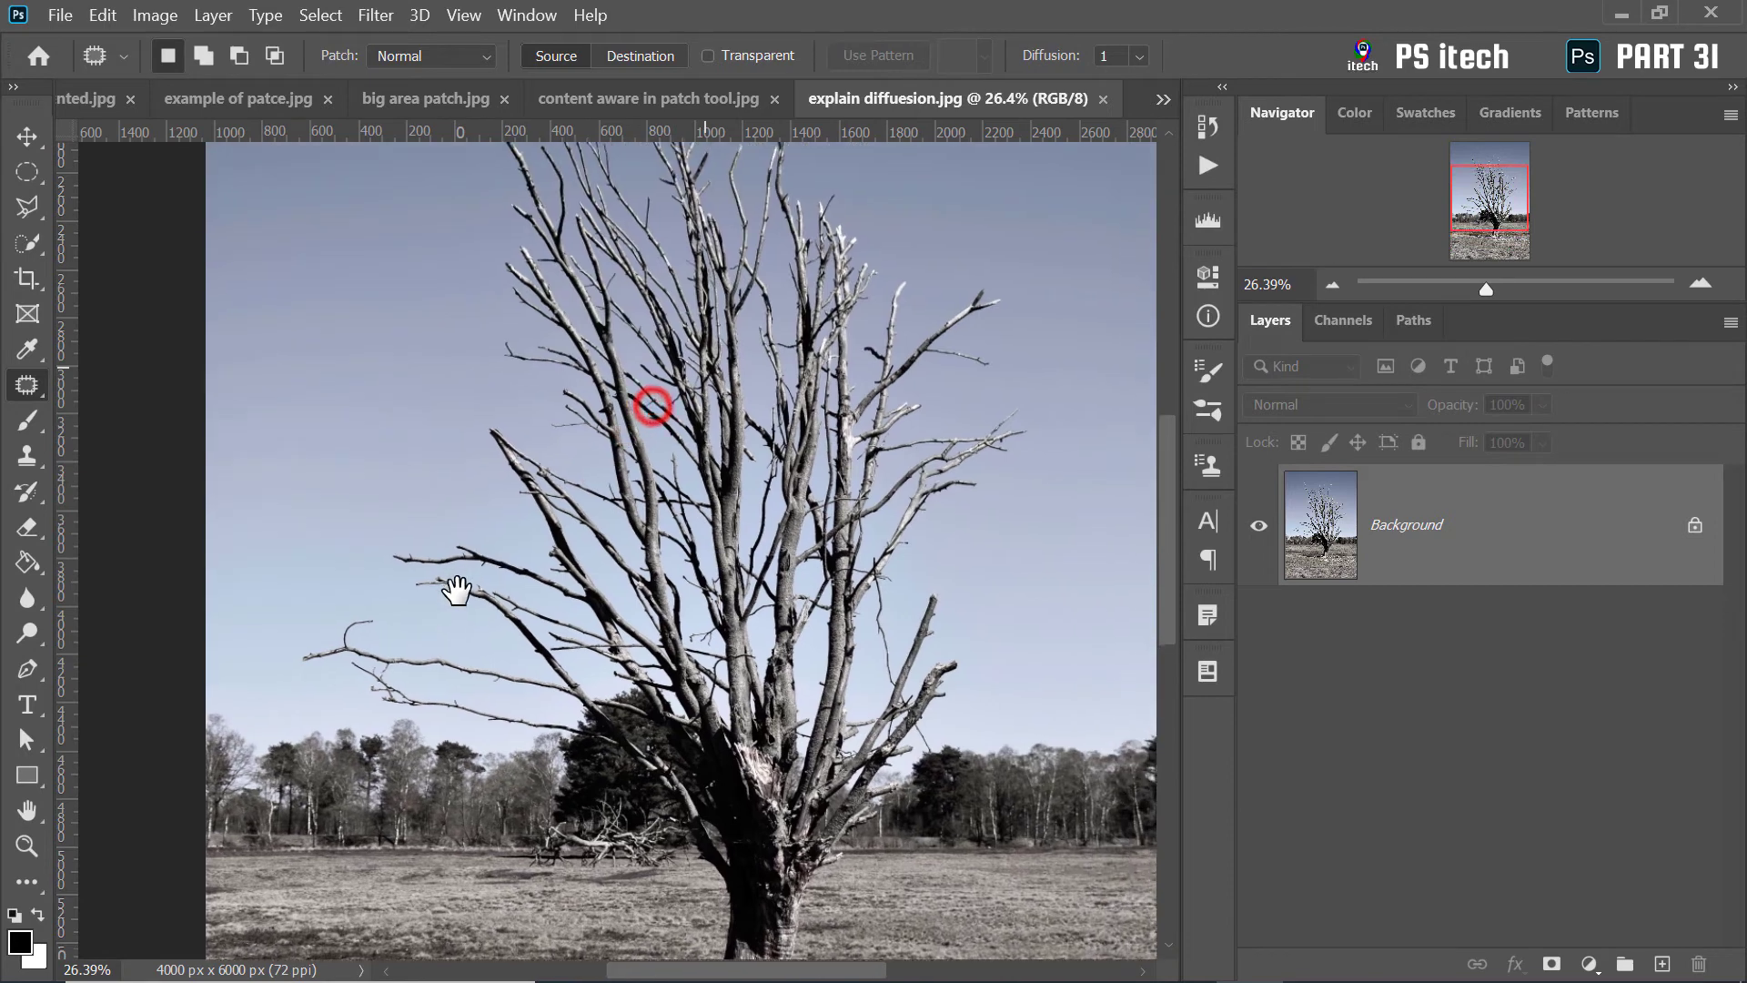
pyautogui.moveTo(652, 402)
pyautogui.mouseDown()
pyautogui.moveTo(470, 699)
pyautogui.moveTo(462, 543)
pyautogui.mouseUp()
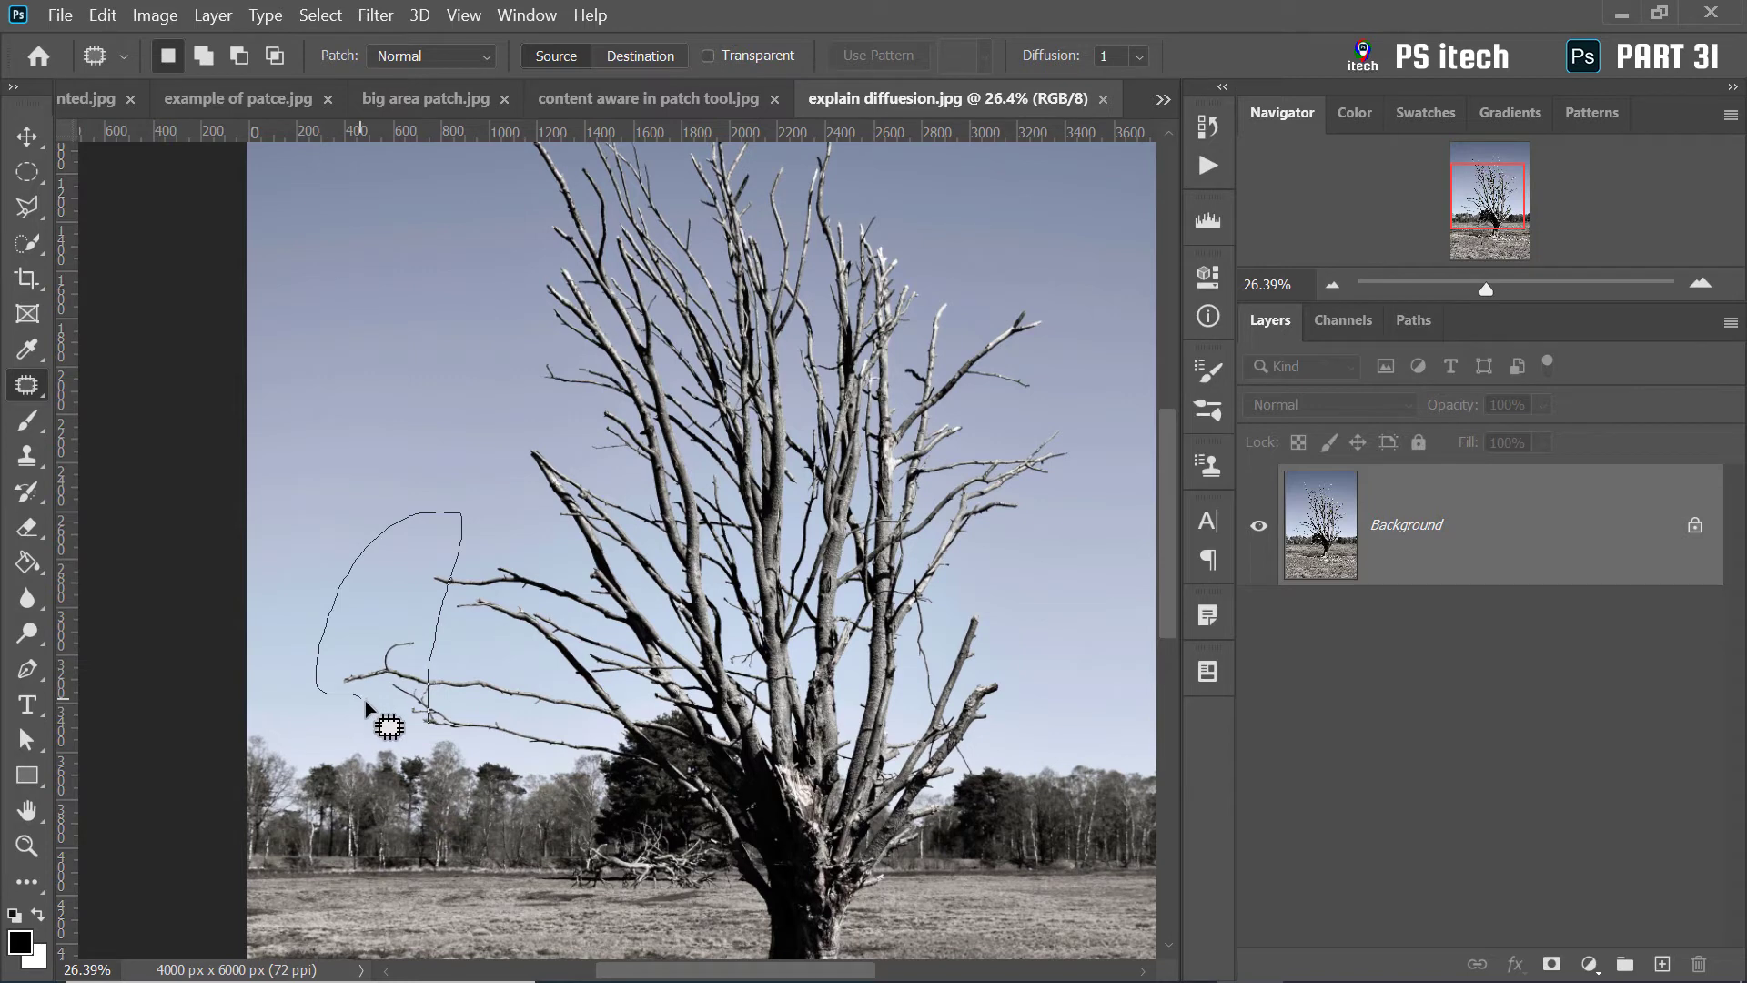
# Patch away the branch tips and the branch left of the trunk with nearby sky
pyautogui.moveTo(364, 701); pyautogui.dragTo(364, 702)
pyautogui.moveTo(406, 604); pyautogui.dragTo(389, 401)
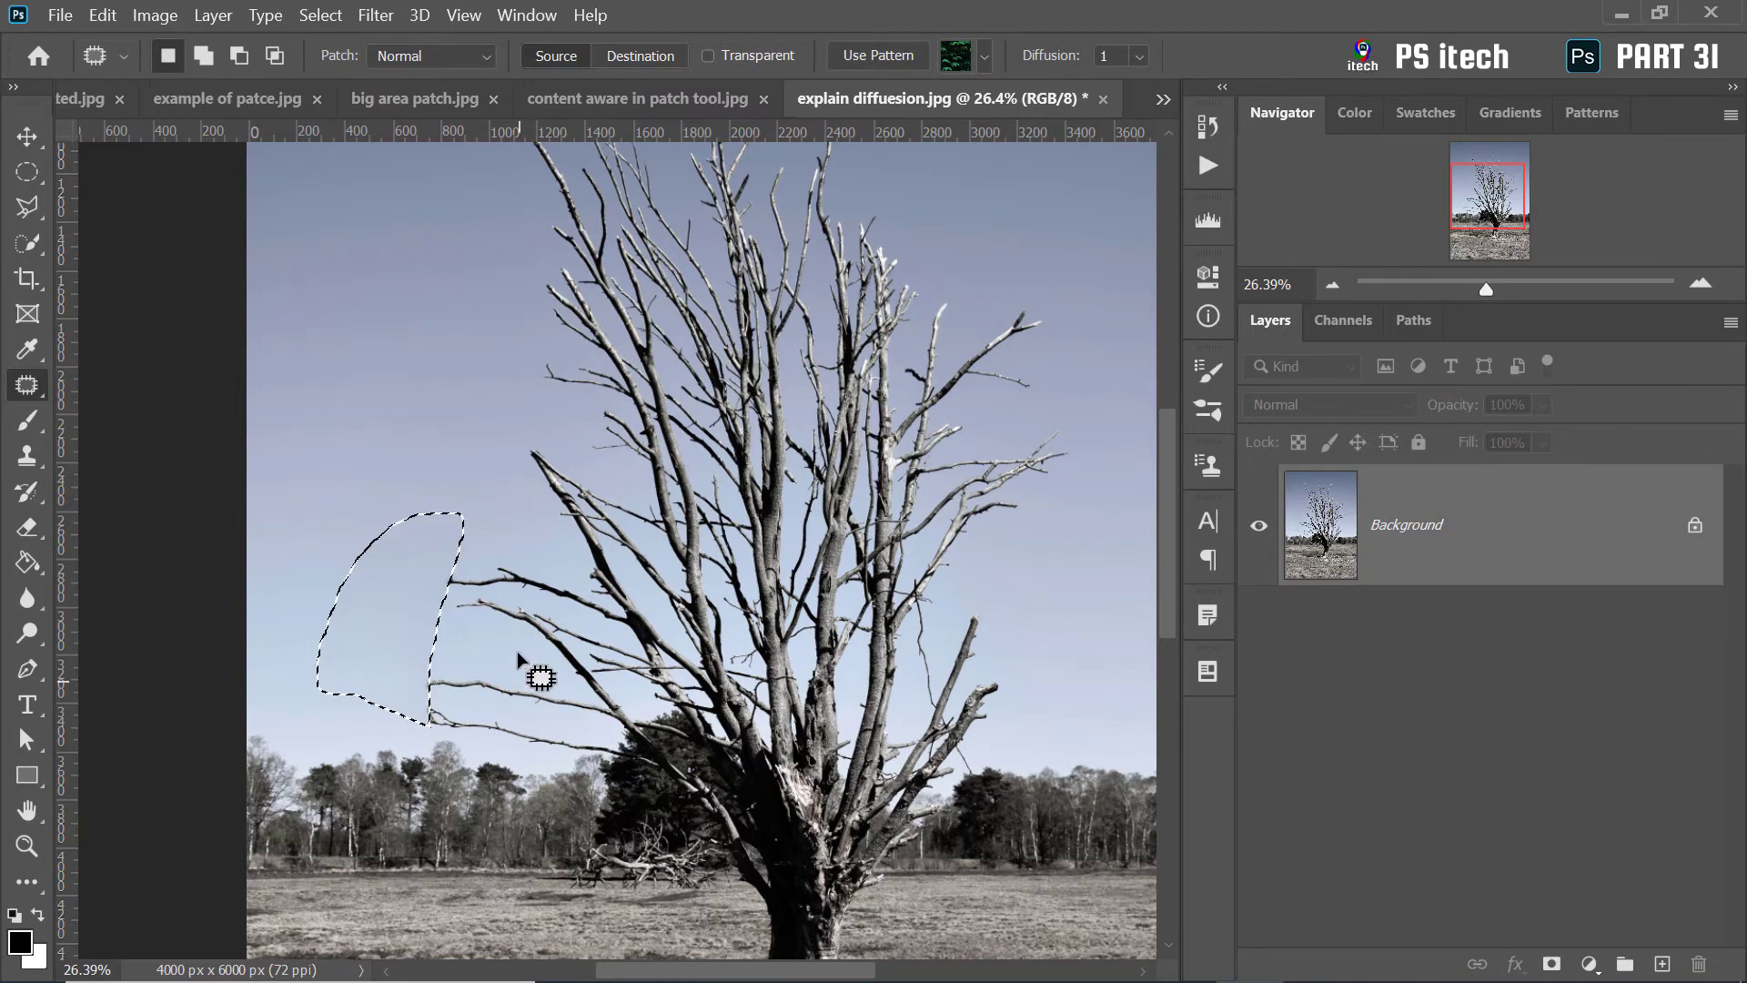
pyautogui.moveTo(487, 528); pyautogui.dragTo(434, 739)
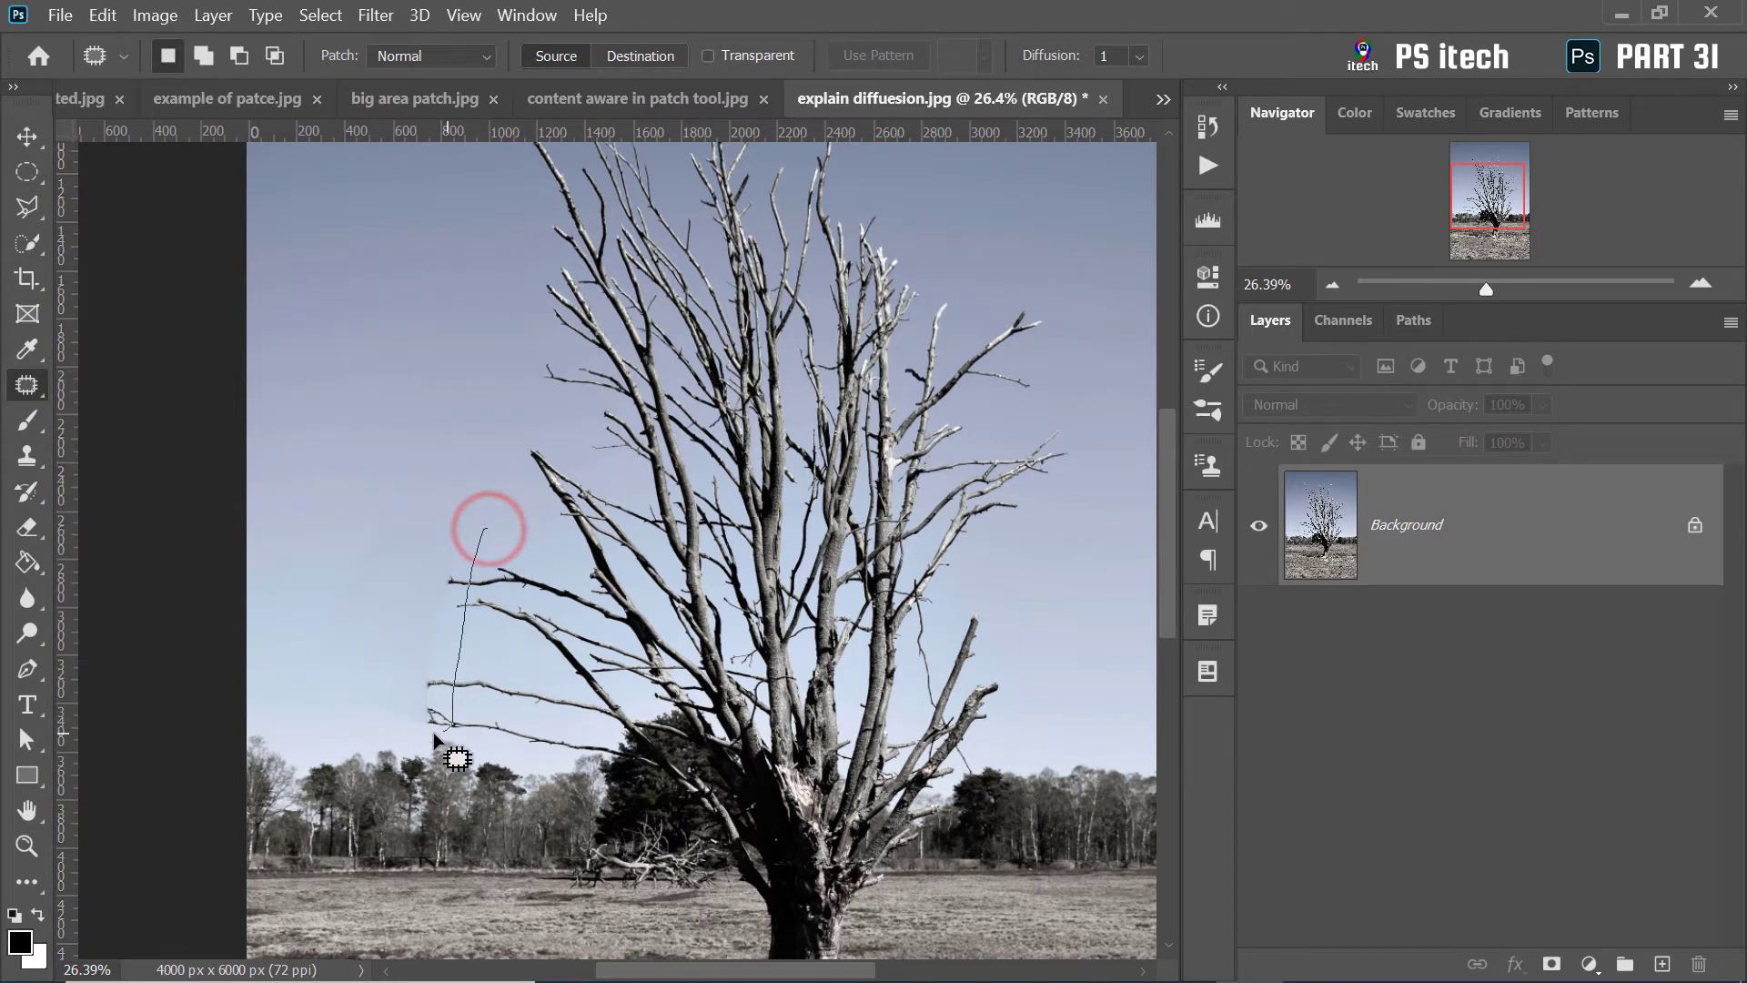
pyautogui.moveTo(434, 739)
pyautogui.mouseDown()
pyautogui.moveTo(483, 524)
pyautogui.moveTo(404, 412)
pyautogui.mouseUp()
pyautogui.click(435, 347)
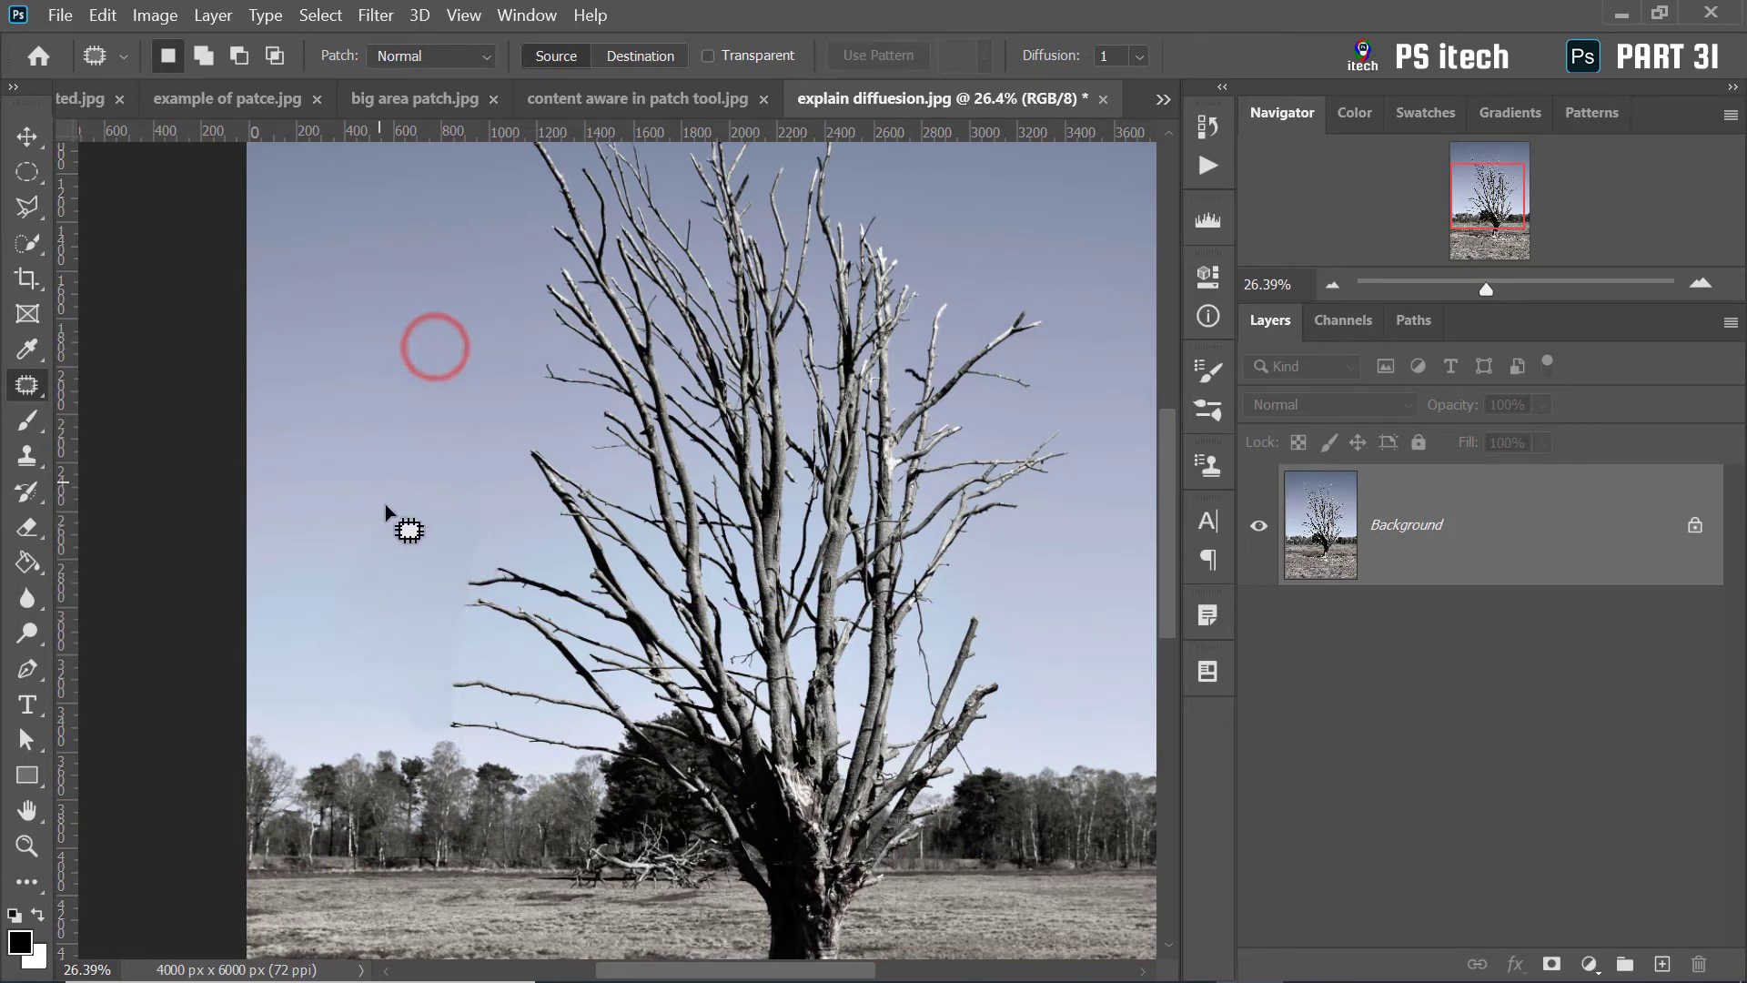
# Replace the branches on the treetop's left side with sky from the left
pyautogui.scroll(5, 375, 680)
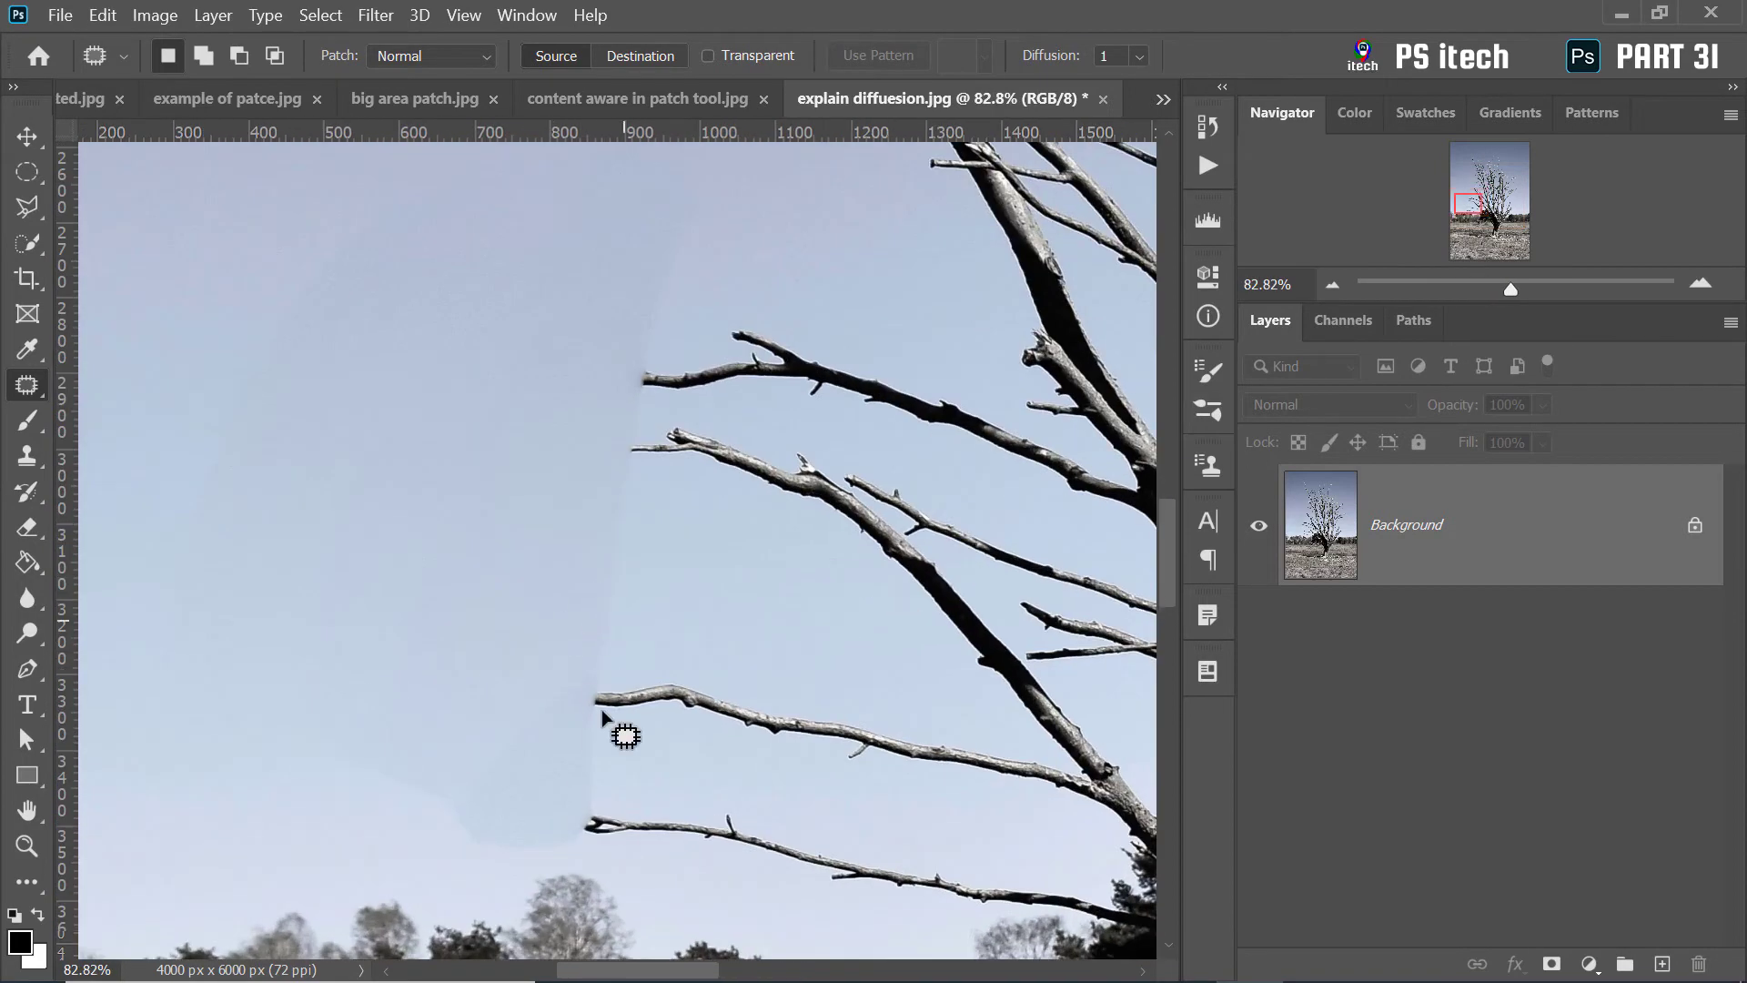
pyautogui.scroll(-3, 603, 708)
pyautogui.scroll(-3, 625, 597)
pyautogui.moveTo(667, 353); pyautogui.dragTo(409, 623)
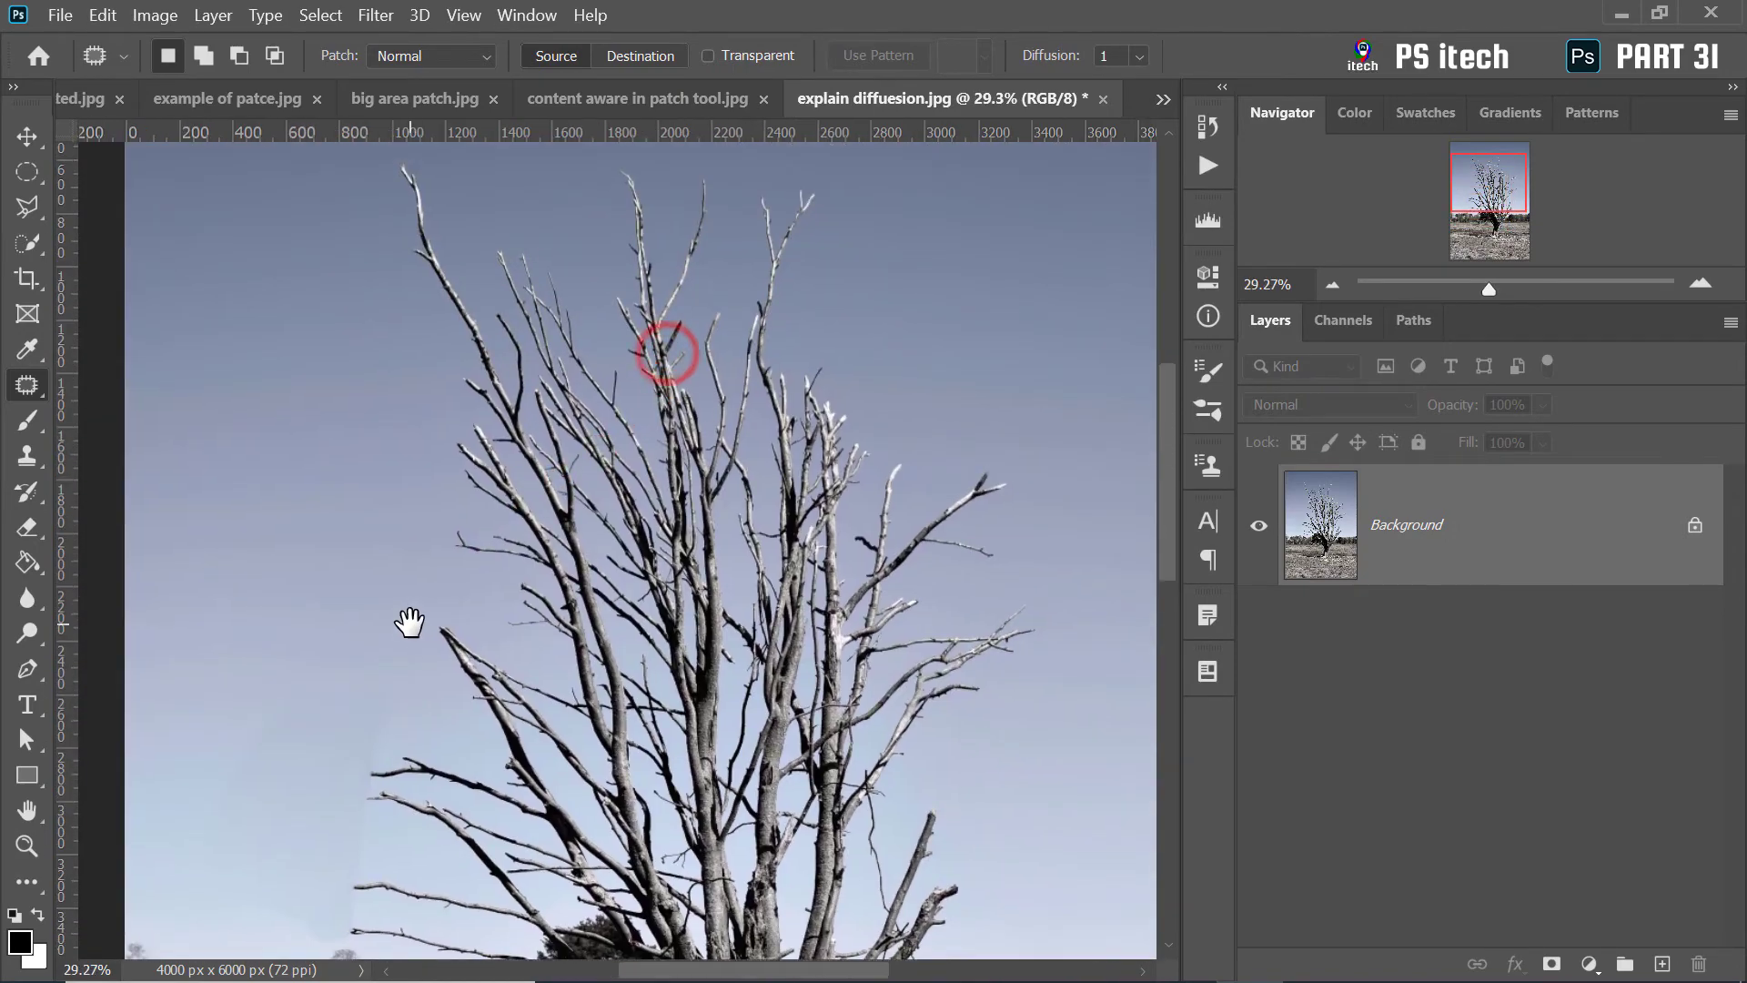
pyautogui.scroll(-2, 411, 614)
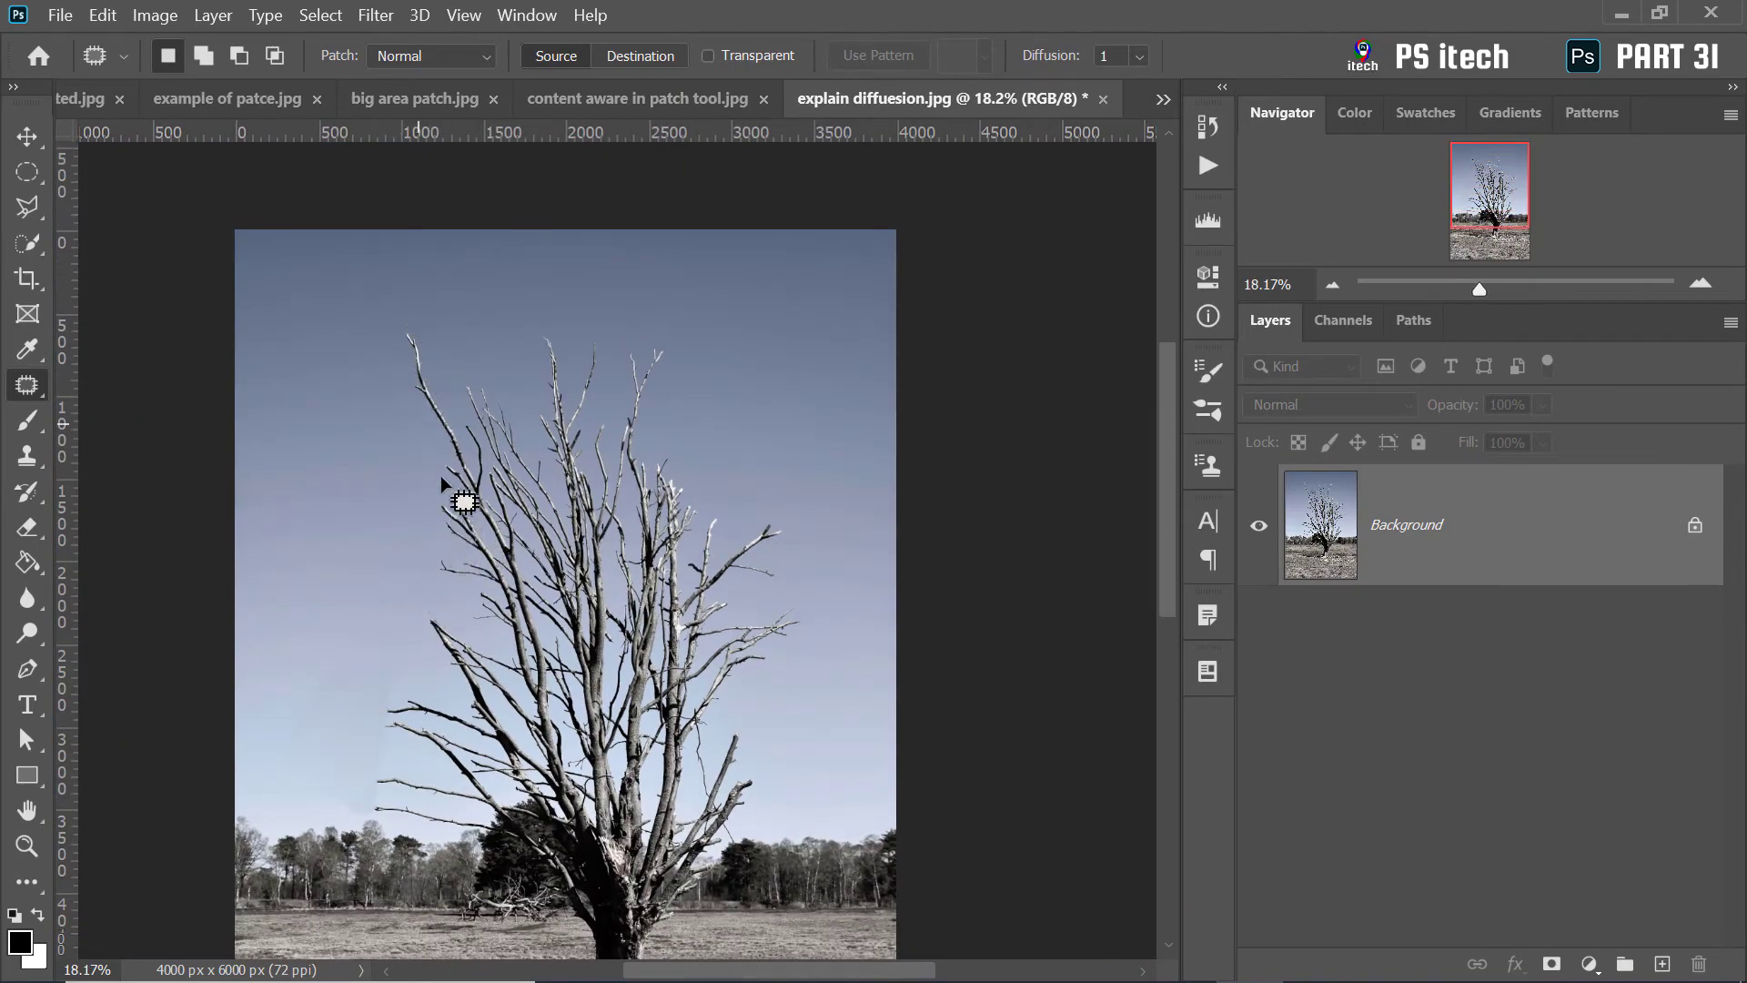
pyautogui.moveTo(437, 517); pyautogui.dragTo(444, 303)
pyautogui.moveTo(423, 514); pyautogui.dragTo(437, 515)
pyautogui.moveTo(417, 441); pyautogui.dragTo(296, 407)
pyautogui.click(345, 508)
# Replace the branch at the top of the tree with sky from the right
pyautogui.moveTo(583, 368); pyautogui.dragTo(645, 449)
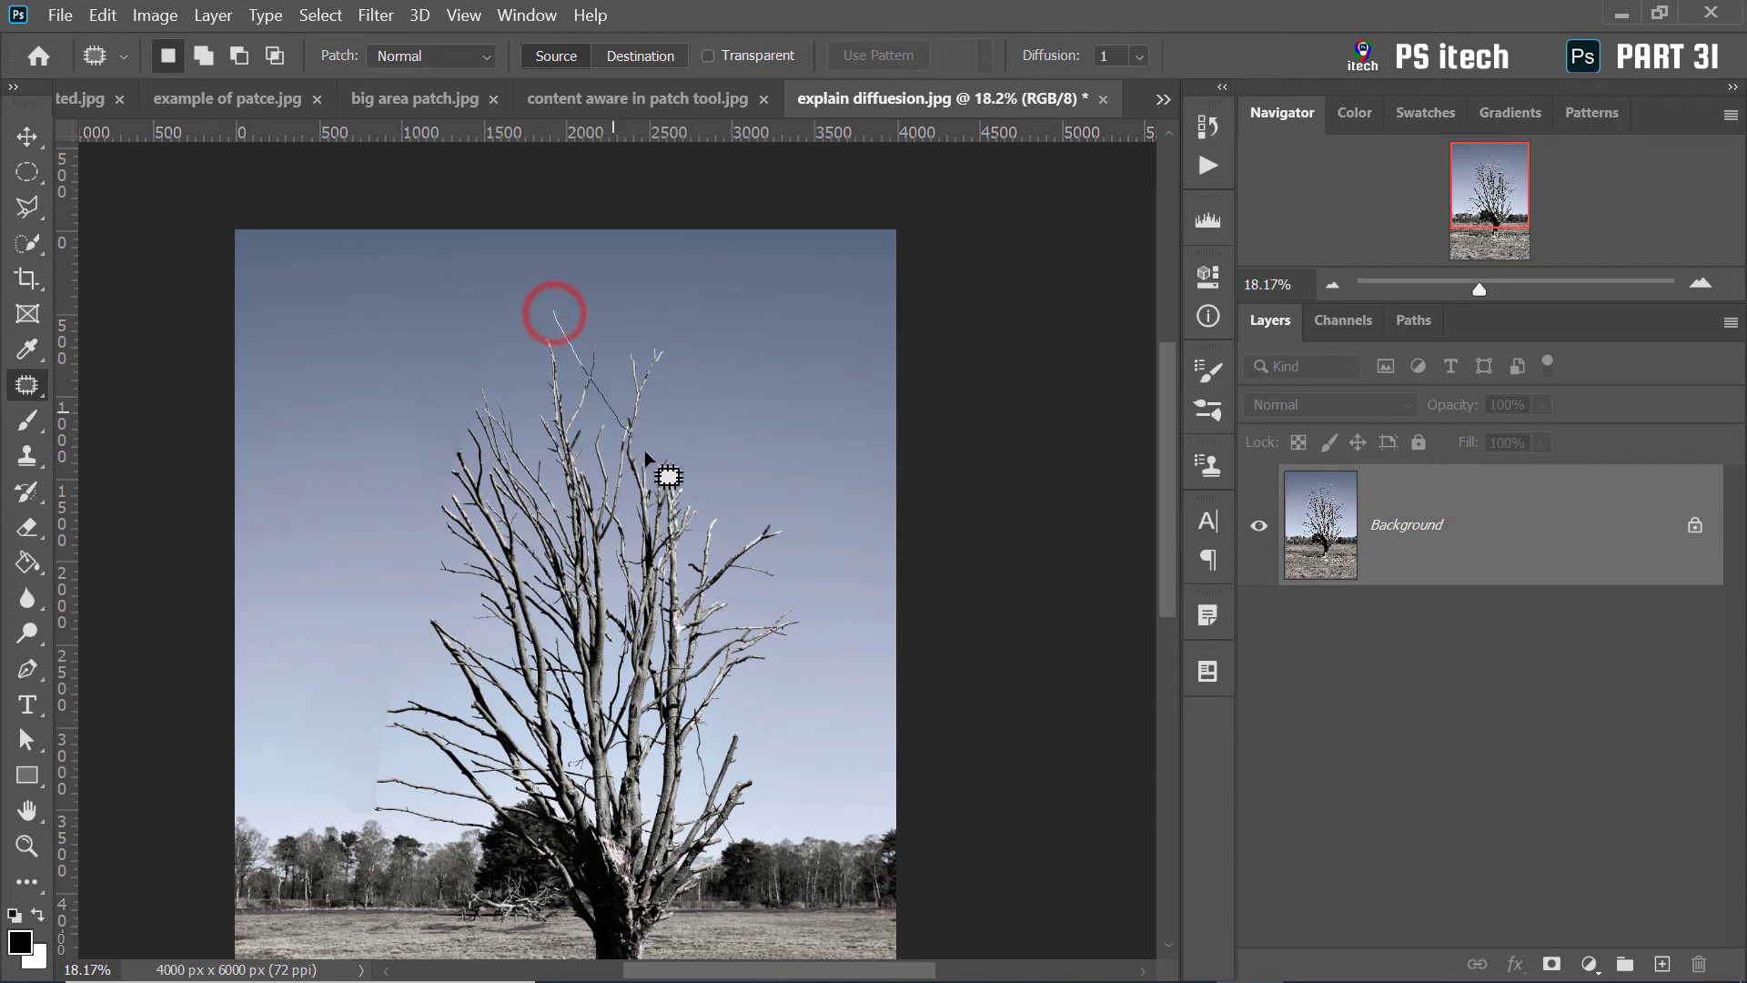
pyautogui.moveTo(591, 286); pyautogui.dragTo(557, 309)
pyautogui.moveTo(706, 370); pyautogui.dragTo(800, 342)
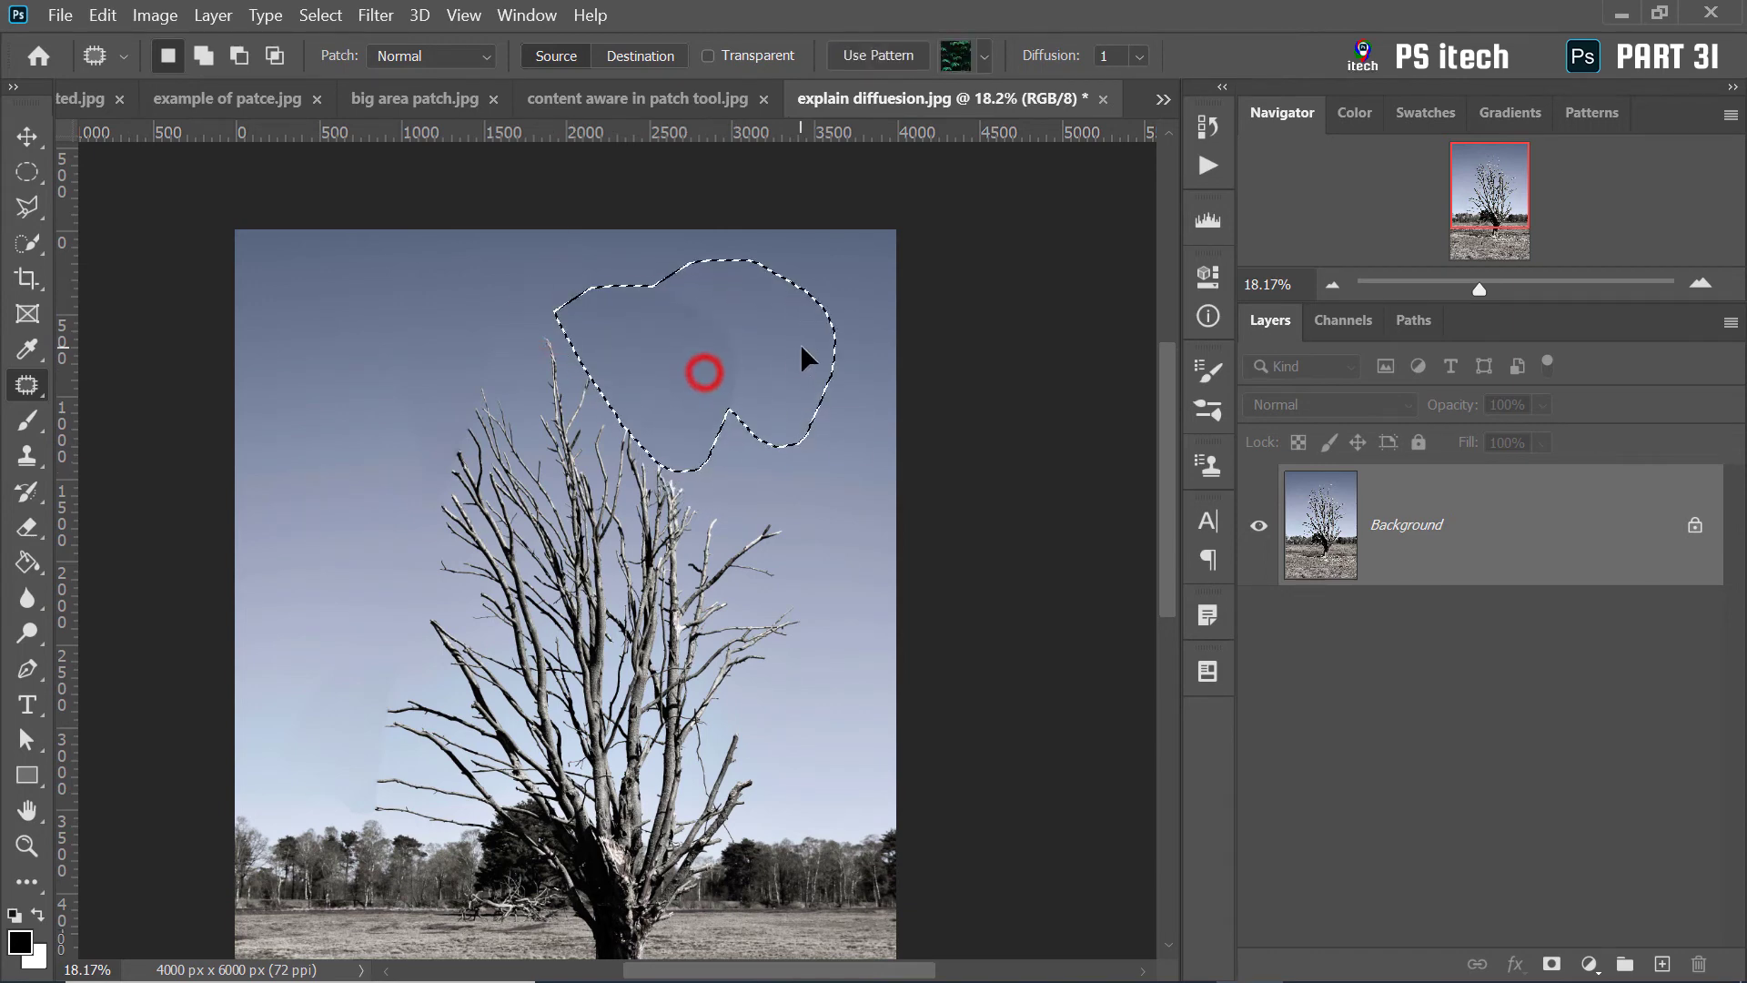
pyautogui.click(817, 470)
# Patch the right-side branches with sky from above and outline a small upper-right branch
pyautogui.moveTo(656, 430); pyautogui.dragTo(733, 668)
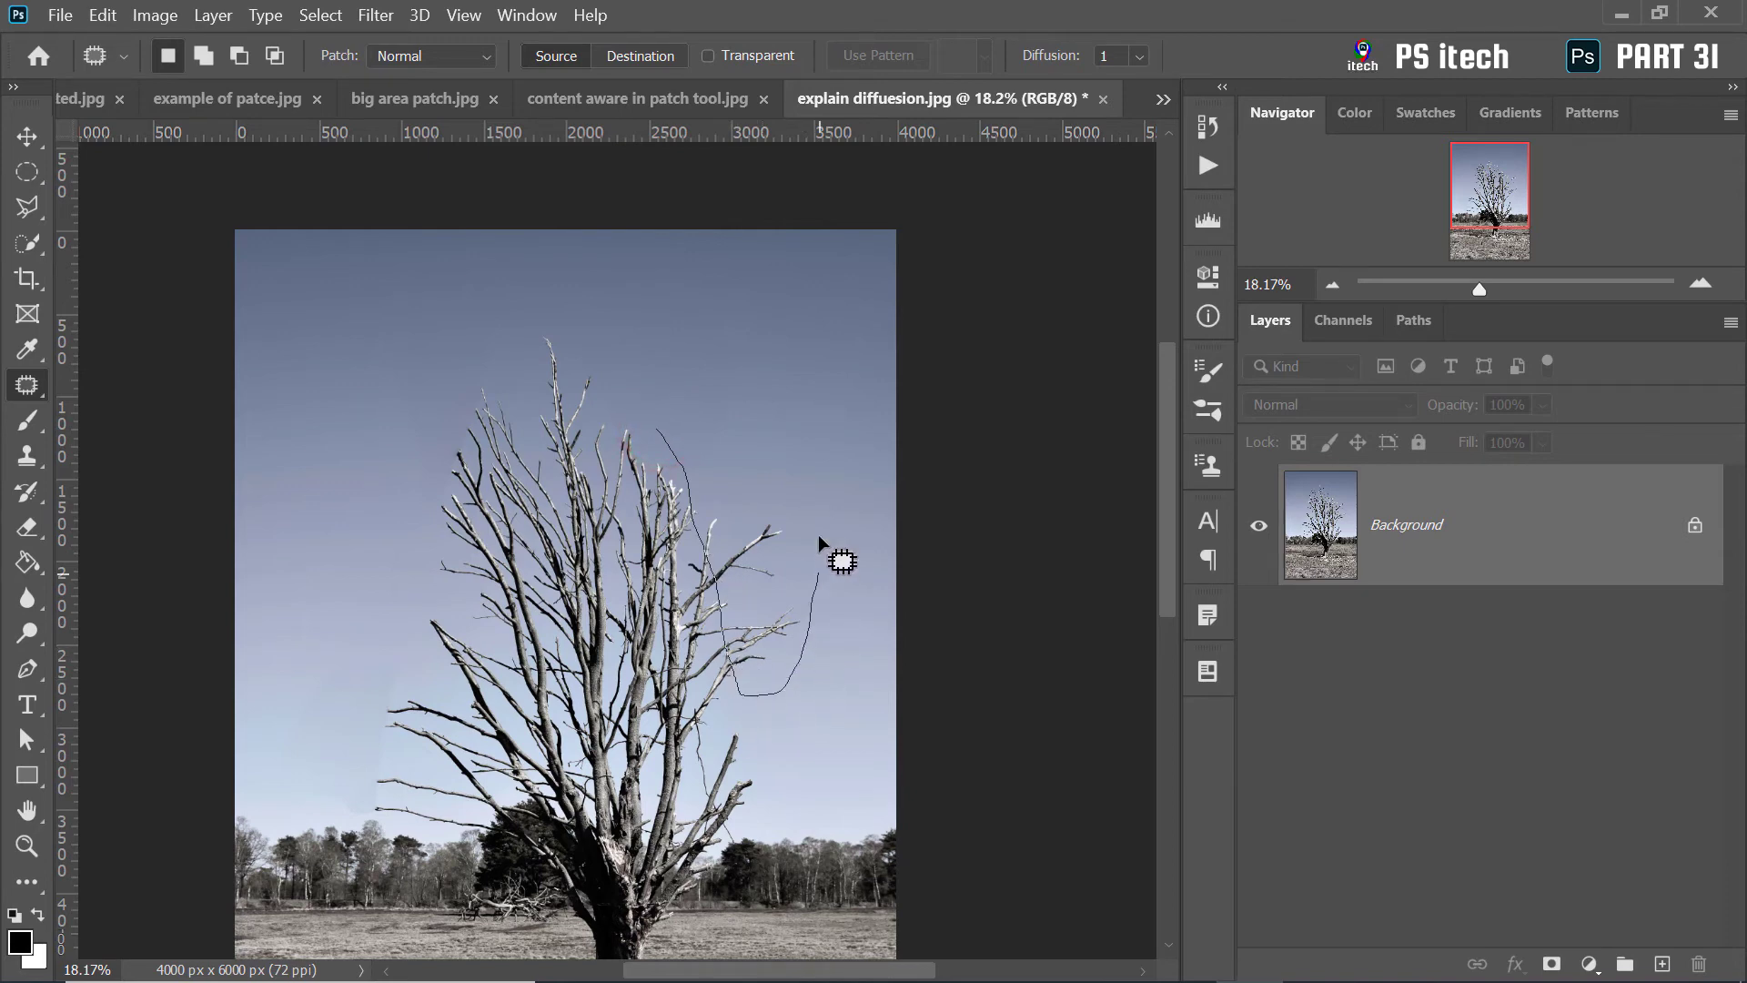
pyautogui.moveTo(819, 539); pyautogui.dragTo(658, 431)
pyautogui.moveTo(769, 507); pyautogui.dragTo(827, 320)
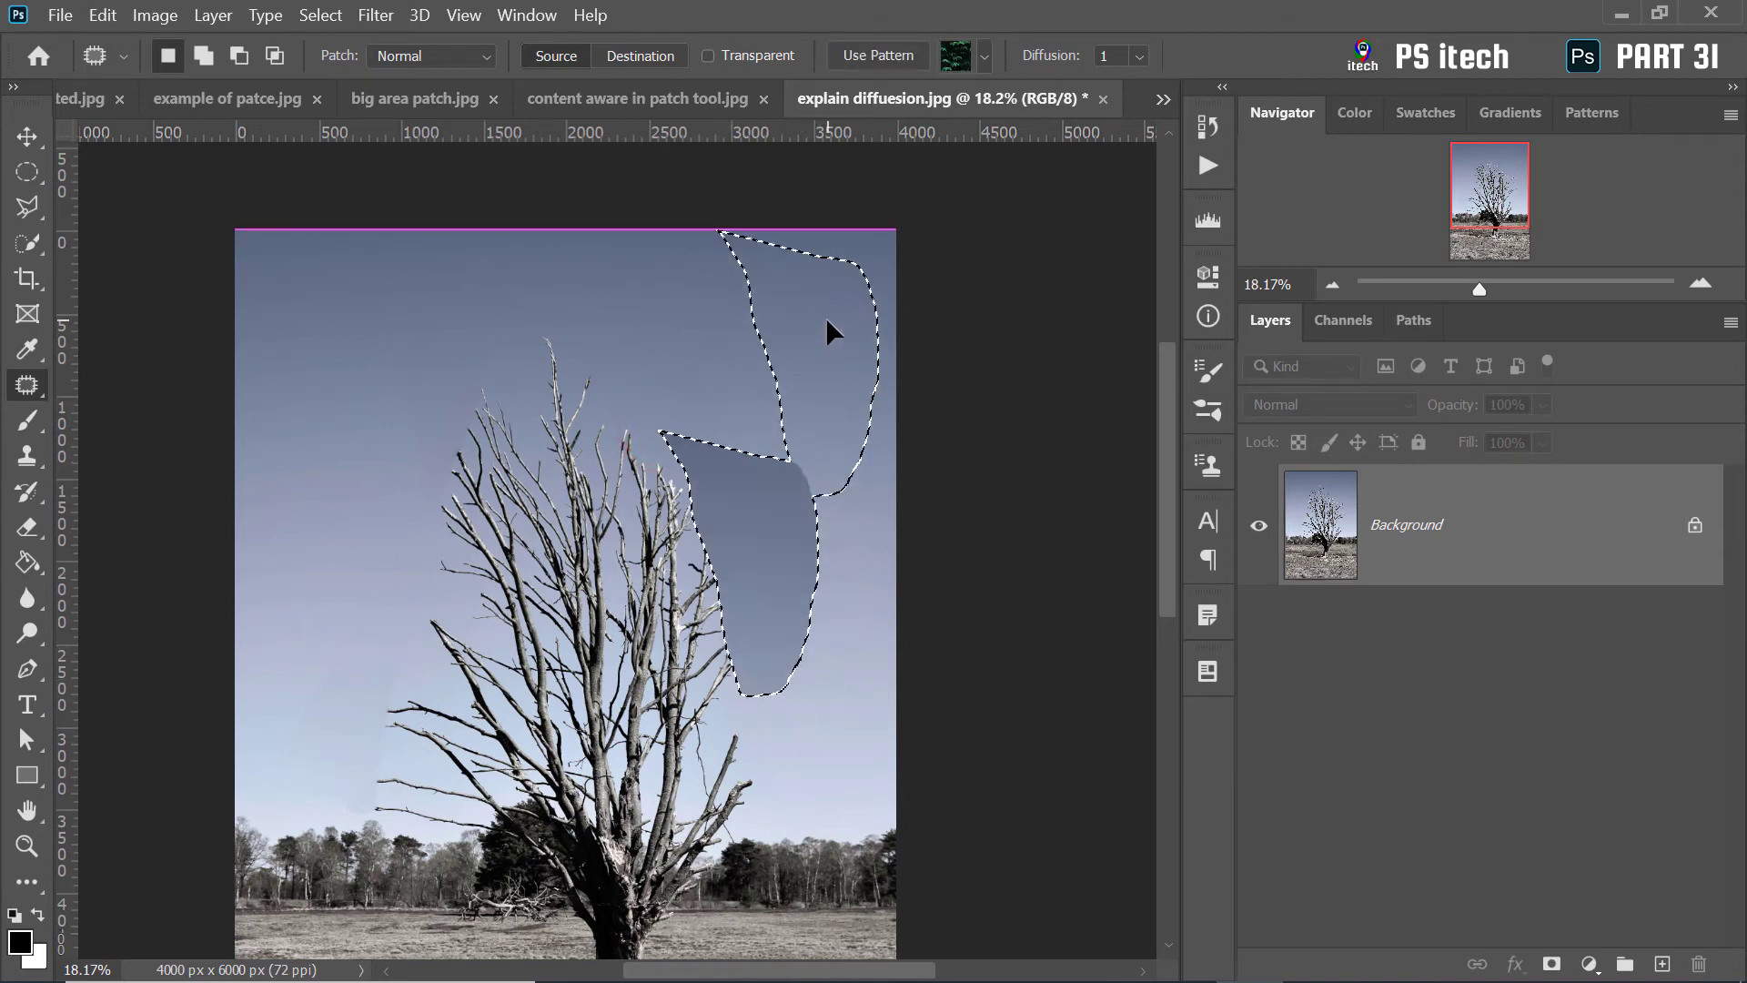
pyautogui.scroll(-3, 810, 637)
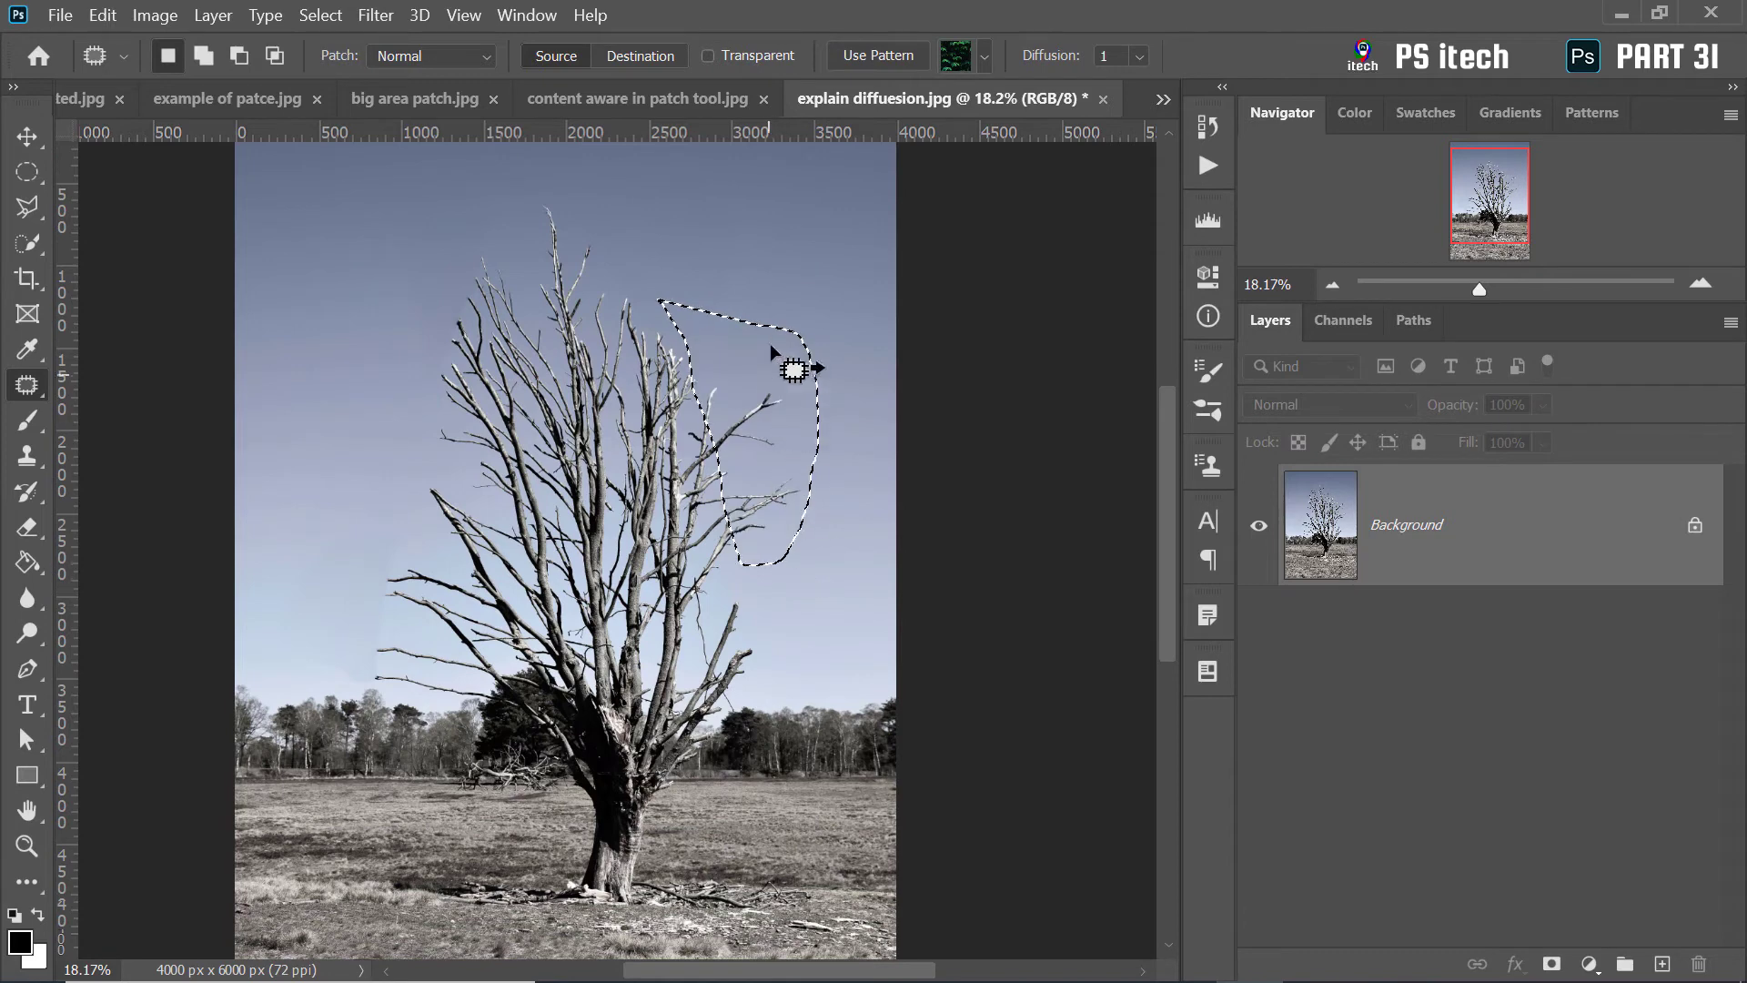
pyautogui.click(773, 303)
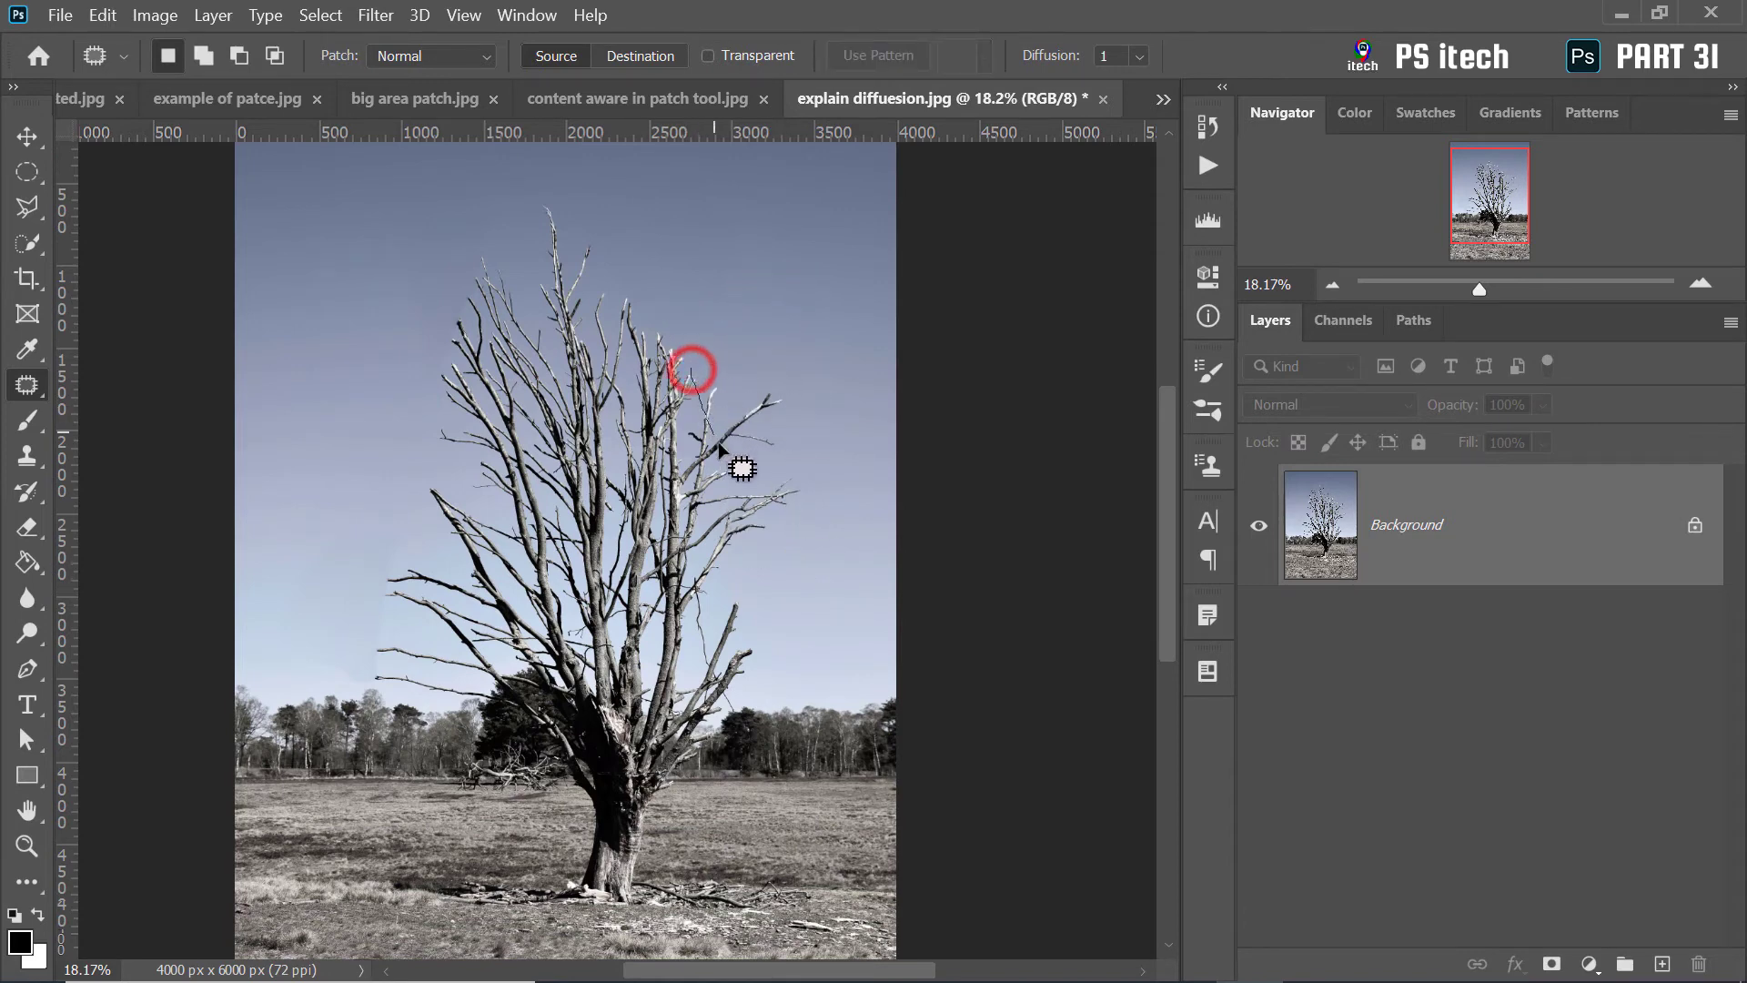
pyautogui.moveTo(719, 449); pyautogui.dragTo(803, 439)
pyautogui.moveTo(774, 375)
pyautogui.mouseDown()
pyautogui.moveTo(792, 413)
pyautogui.moveTo(761, 292)
pyautogui.mouseUp()
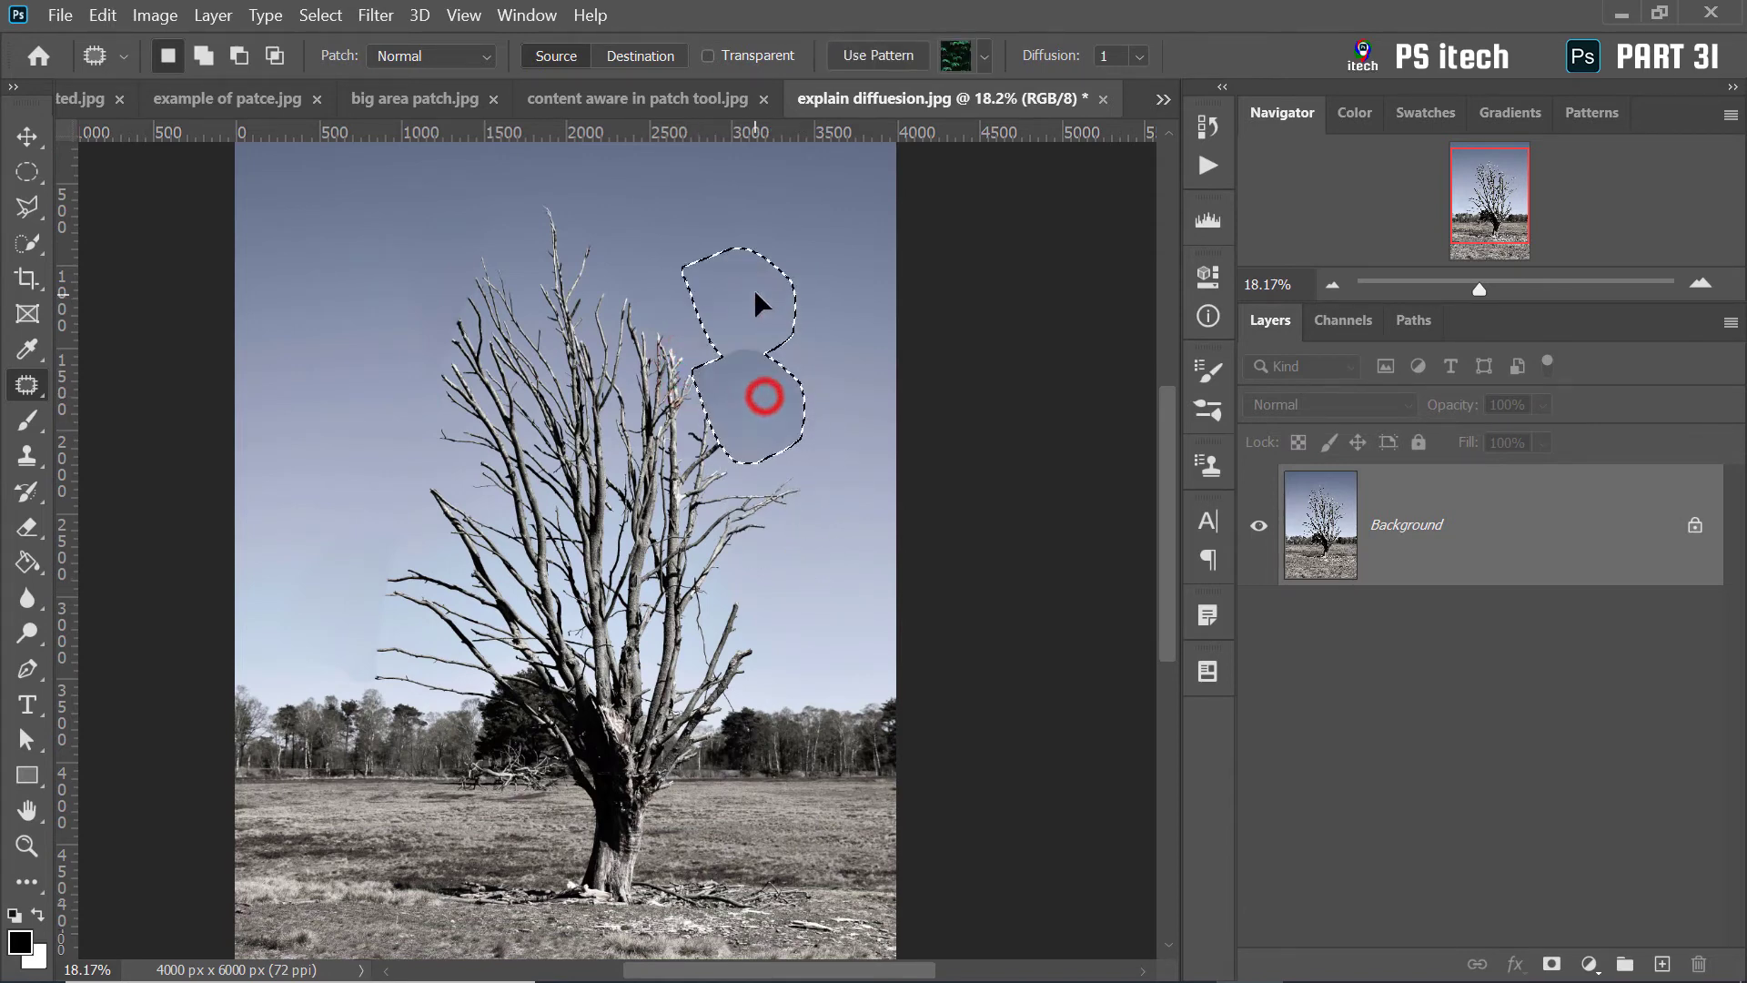
pyautogui.scroll(-2, 638, 517)
pyautogui.scroll(4, 679, 515)
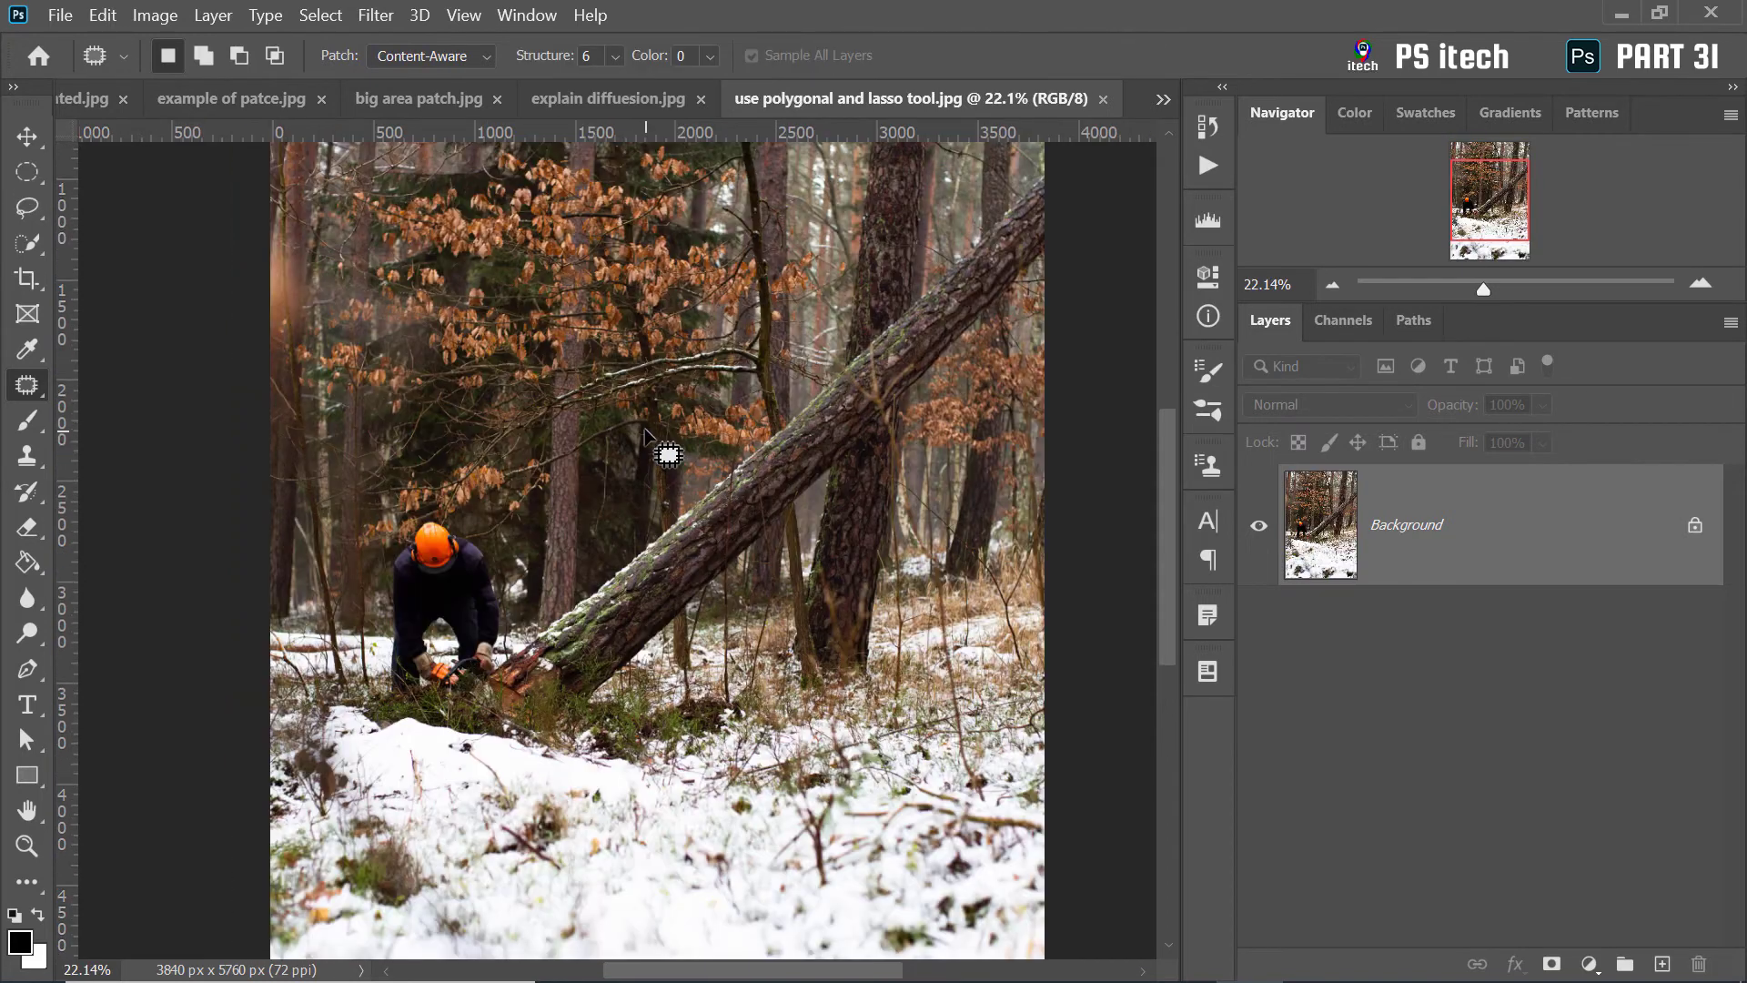
# Trace a straight-edged patch outline enclosing the kneeling man and the fallen trunk
pyautogui.scroll(2, 566, 423)
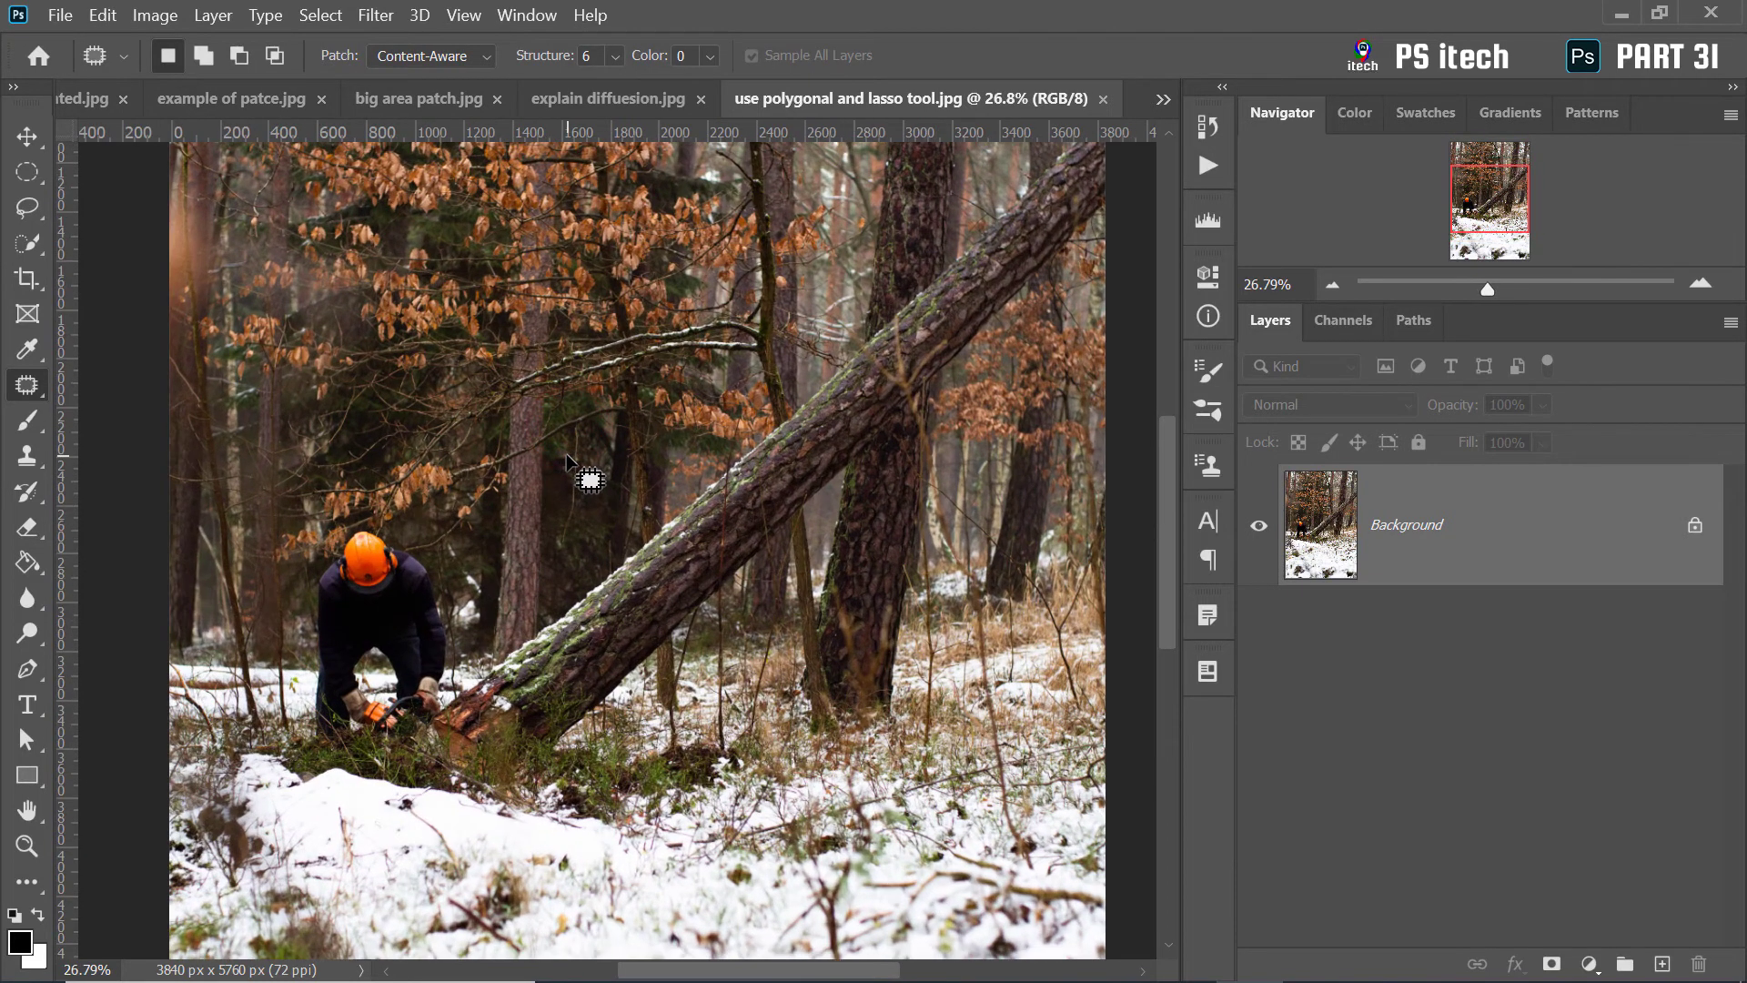
pyautogui.scroll(-1, 567, 460)
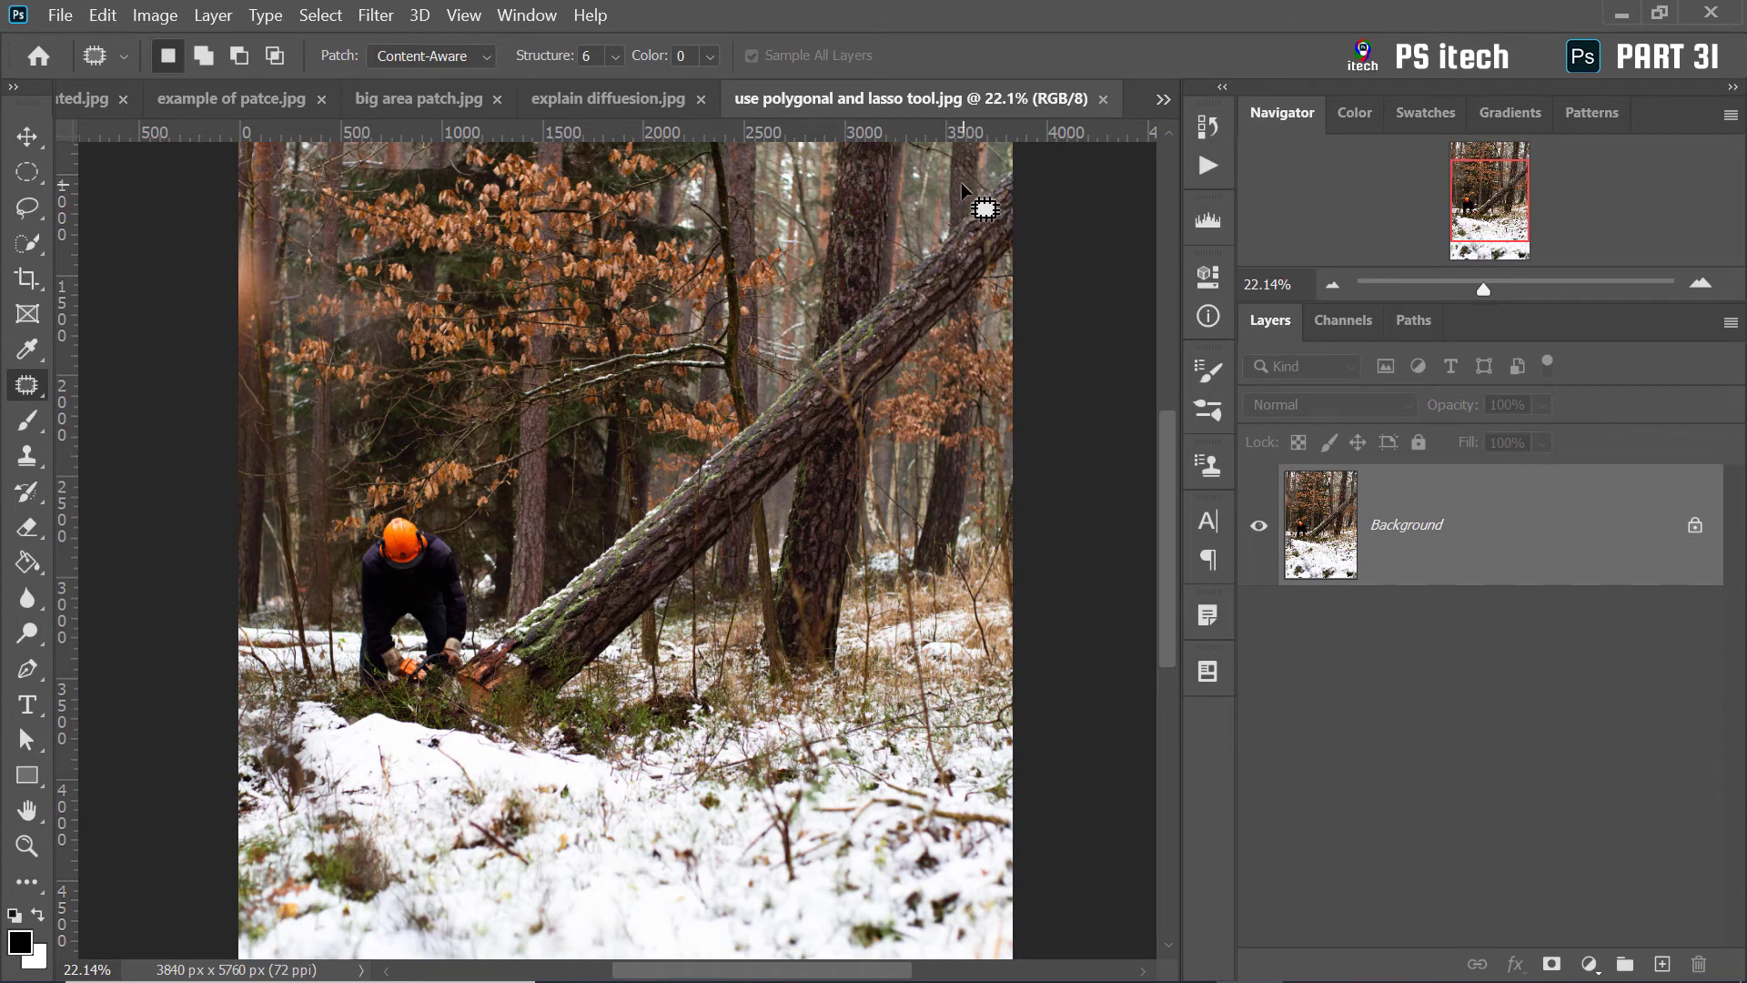
pyautogui.press('alt')
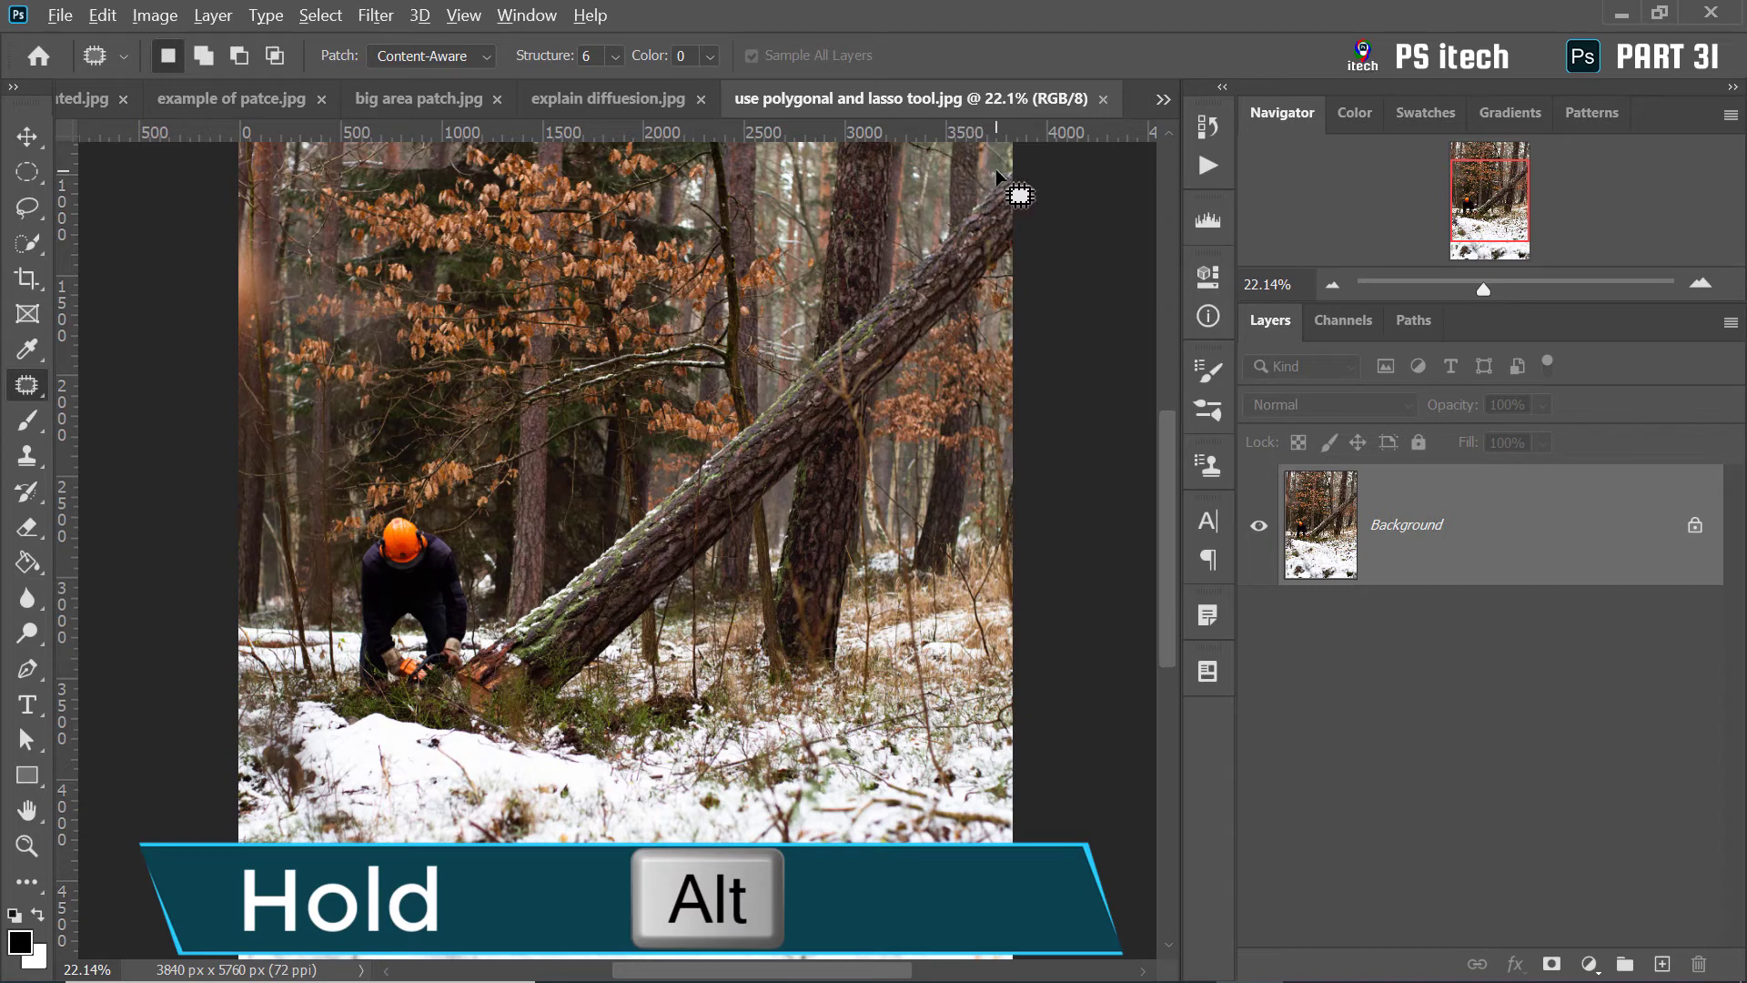
pyautogui.moveTo(997, 168); pyautogui.dragTo(986, 179)
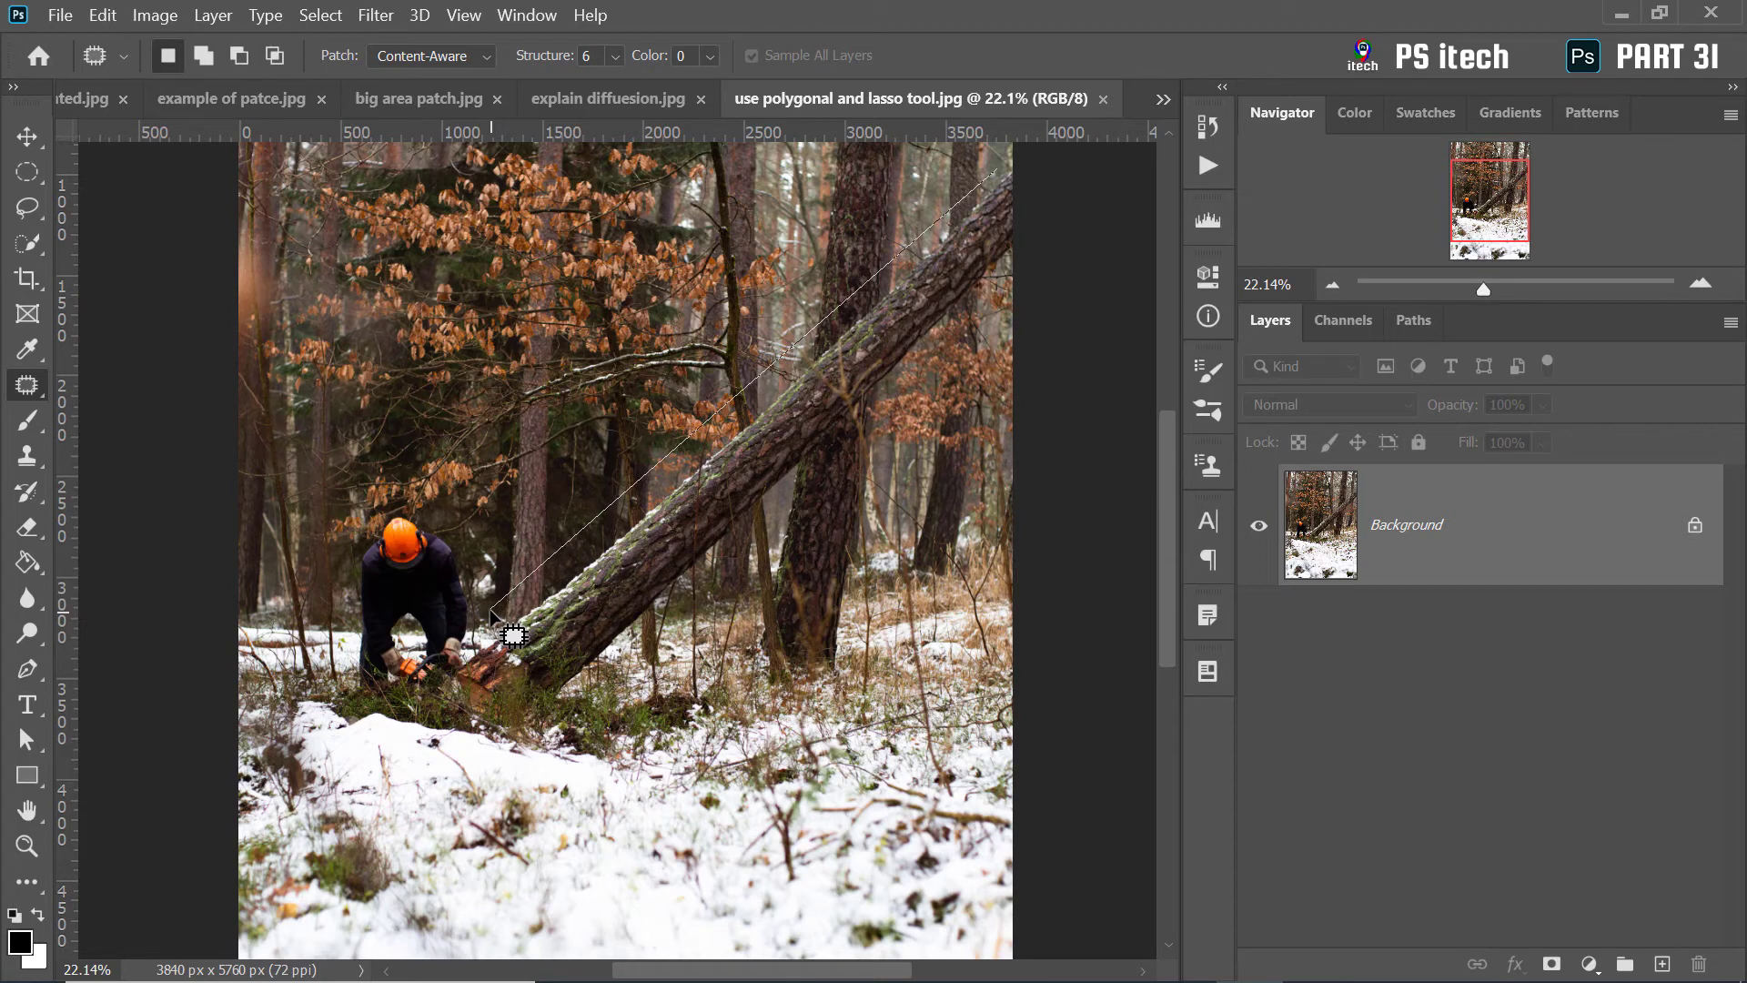
pyautogui.click(490, 610)
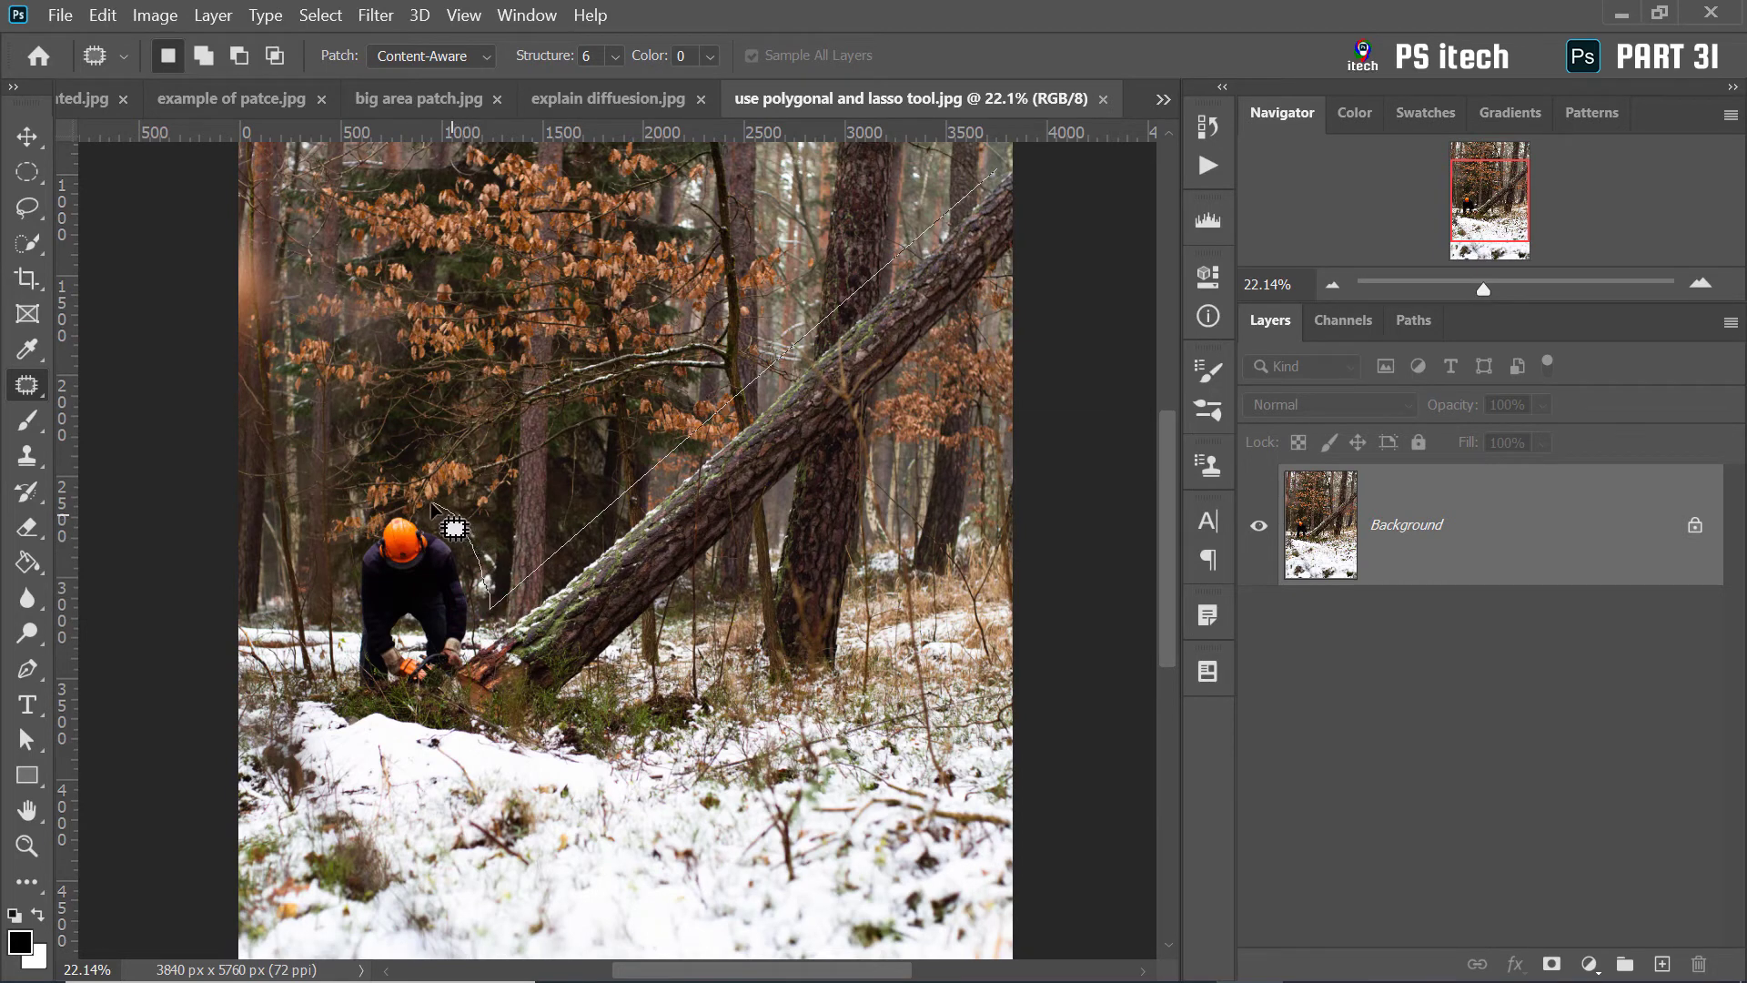
pyautogui.moveTo(353, 548)
pyautogui.mouseDown()
pyautogui.moveTo(340, 671)
pyautogui.moveTo(400, 710)
pyautogui.moveTo(519, 722)
pyautogui.mouseUp()
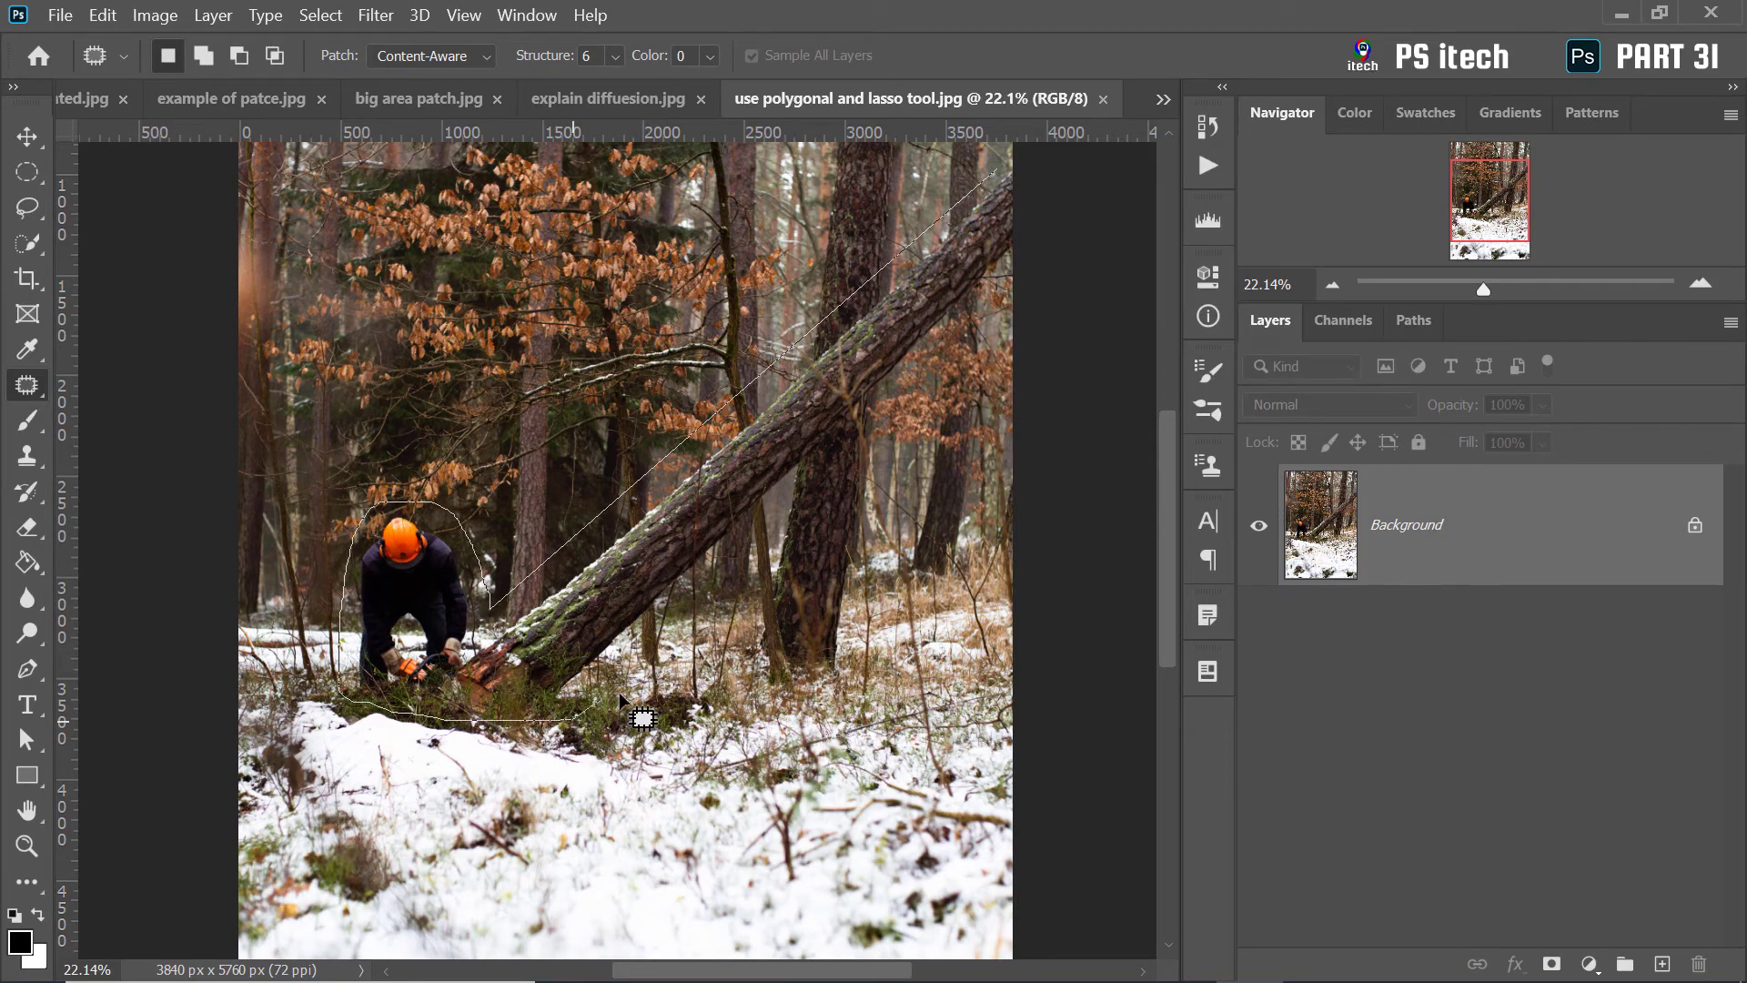
pyautogui.moveTo(620, 697)
pyautogui.mouseDown()
pyautogui.moveTo(760, 640)
pyautogui.moveTo(805, 583)
pyautogui.moveTo(851, 489)
pyautogui.moveTo(1022, 280)
pyautogui.moveTo(1042, 182)
pyautogui.moveTo(1000, 174)
pyautogui.mouseUp()
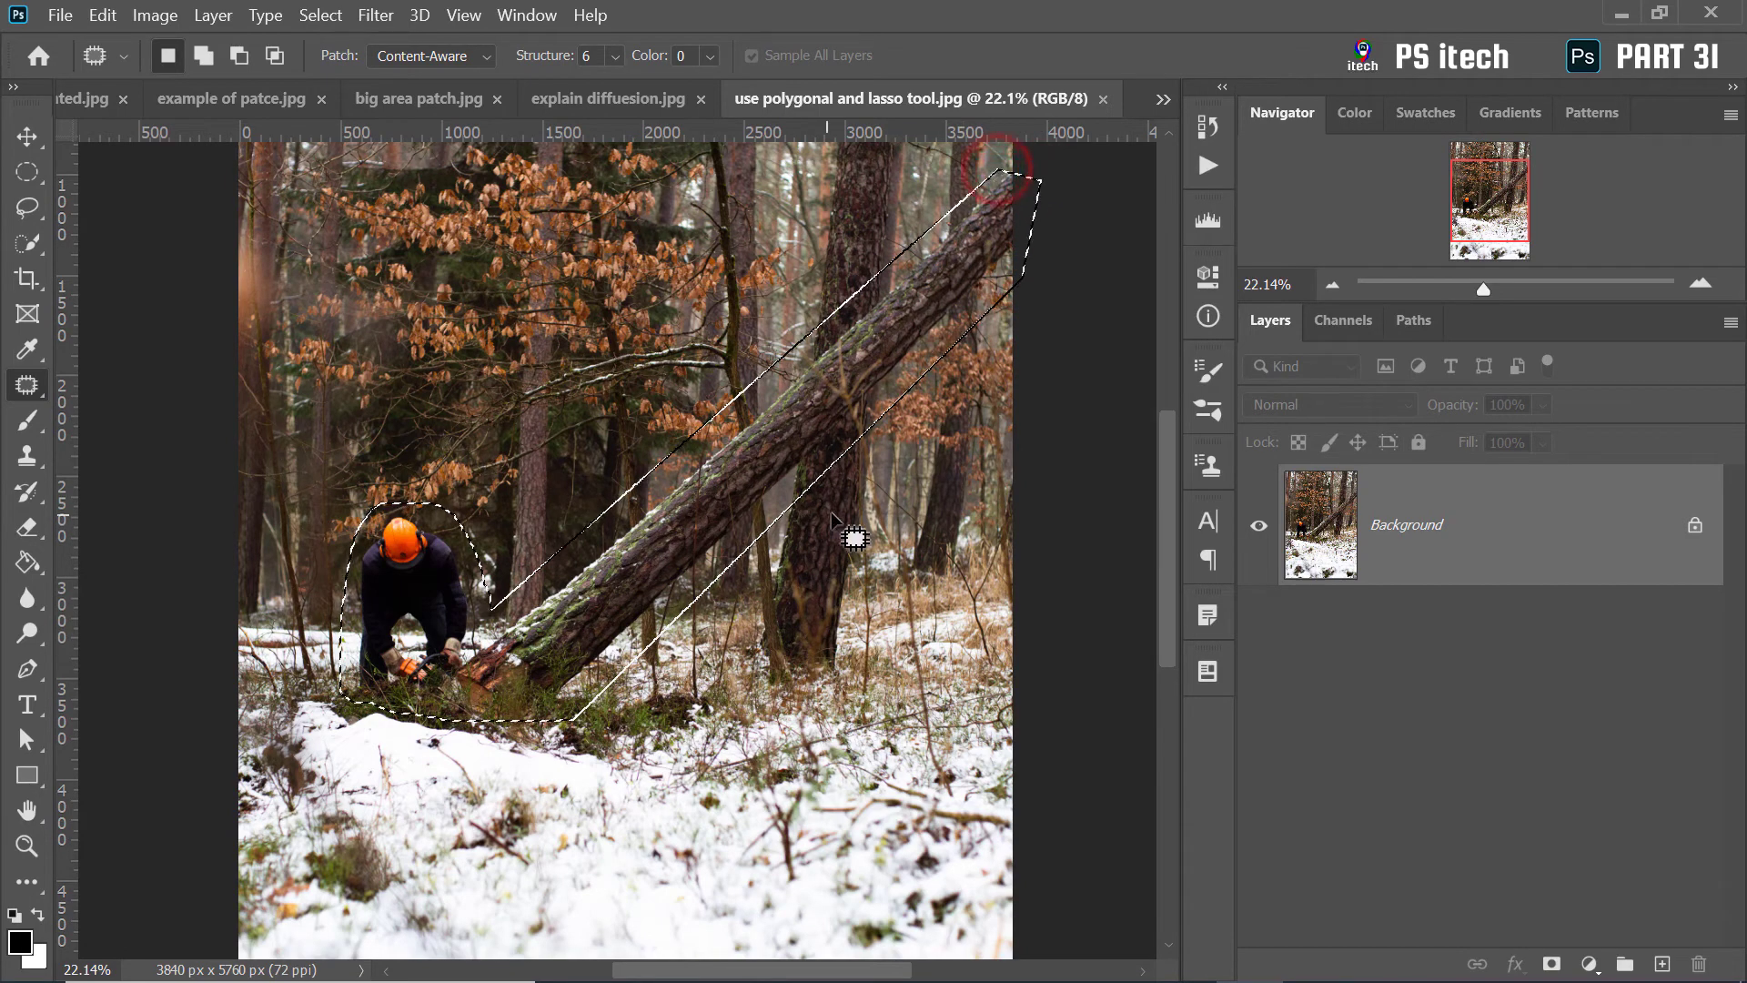
pyautogui.scroll(-3, 702, 472)
pyautogui.moveTo(702, 472); pyautogui.dragTo(662, 507)
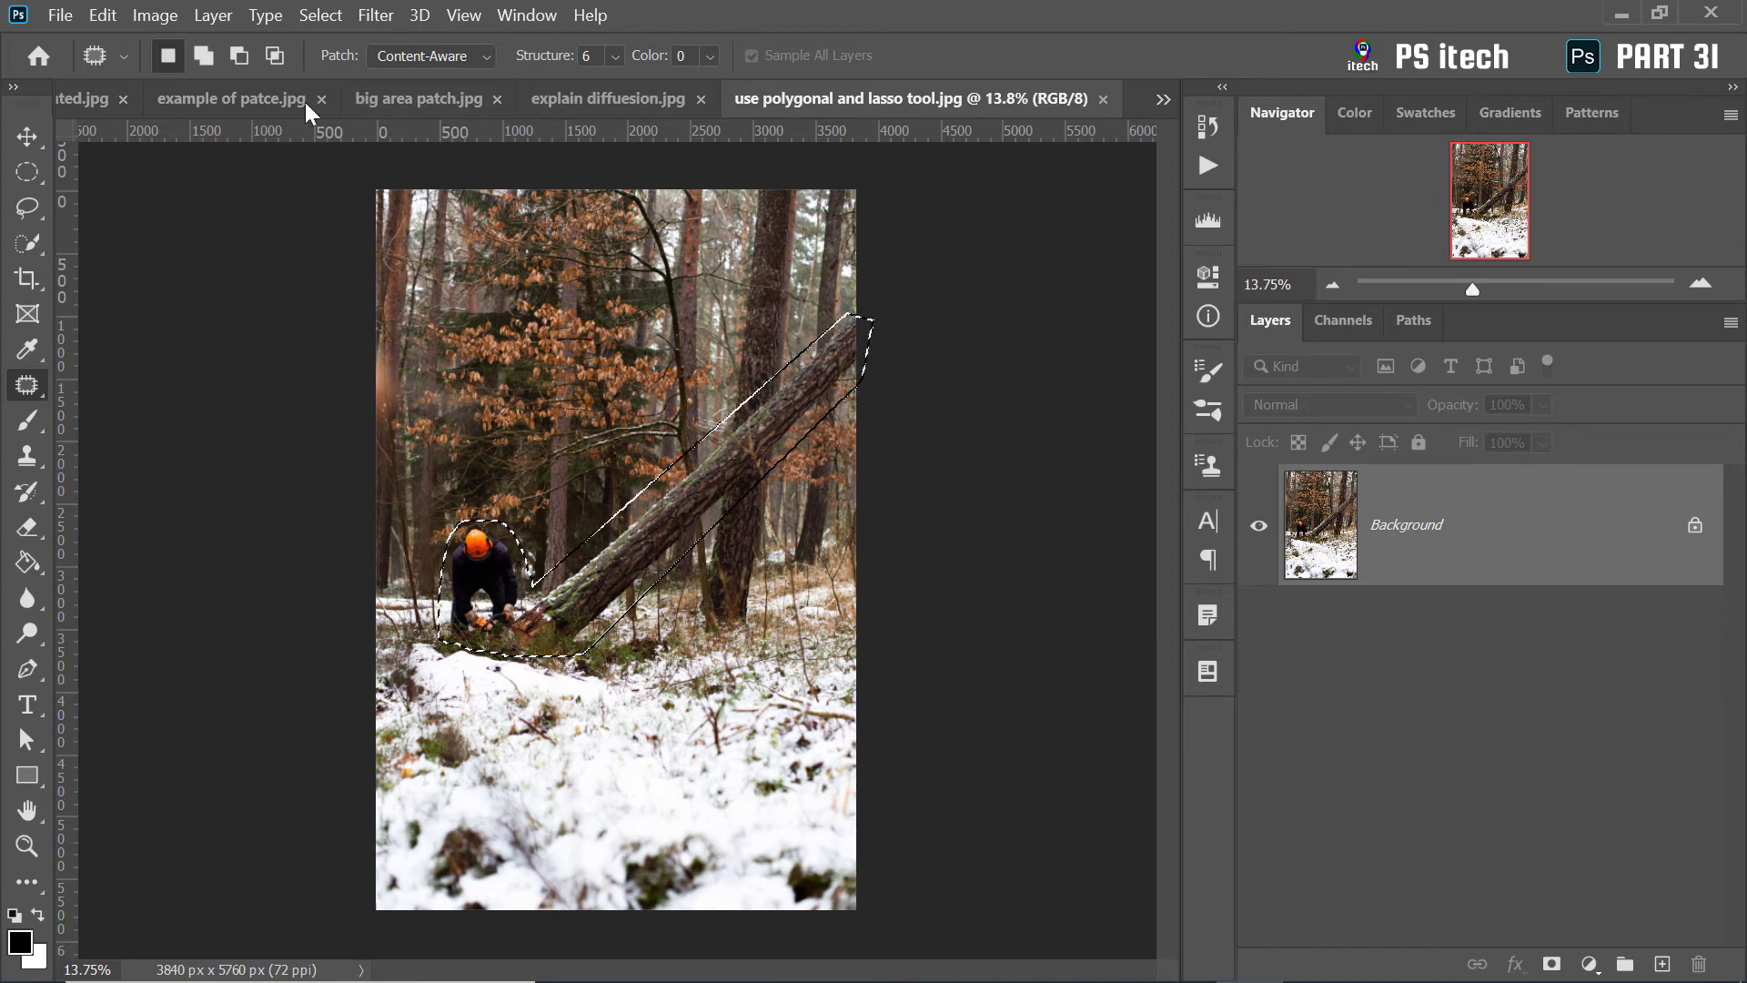
# Switch the patch to Normal mode, try patching with clear forest, then undo
pyautogui.click(470, 59)
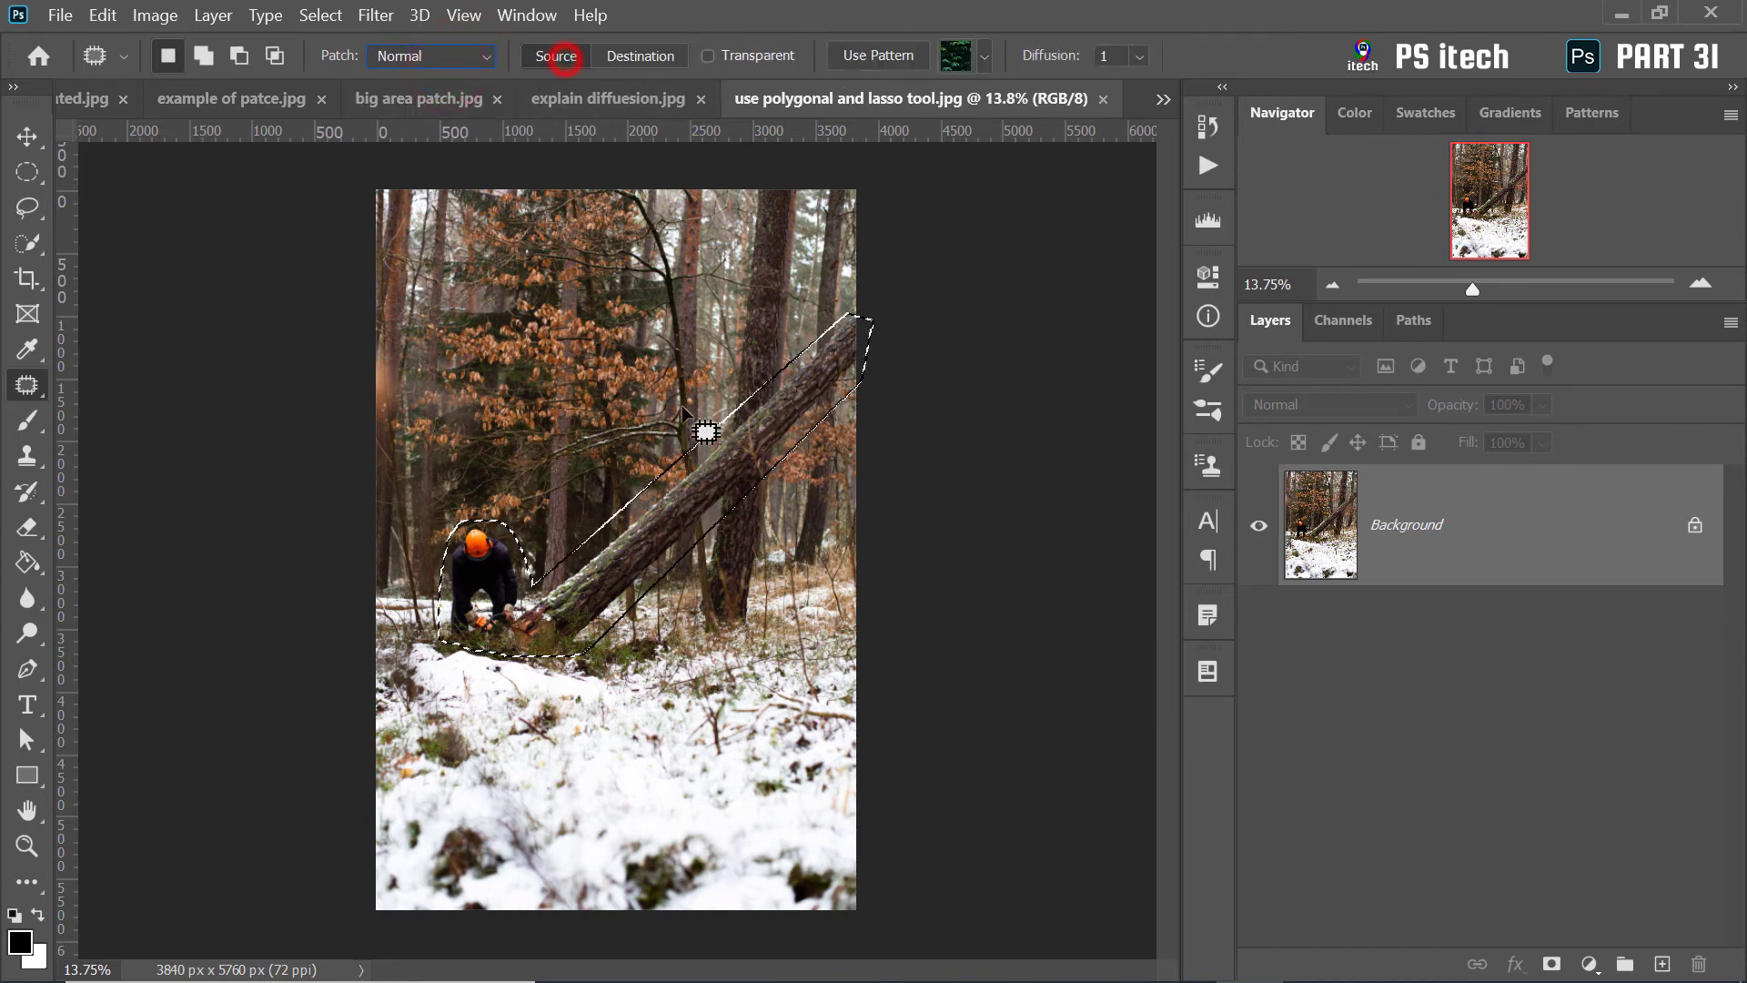
pyautogui.moveTo(737, 493); pyautogui.dragTo(730, 303)
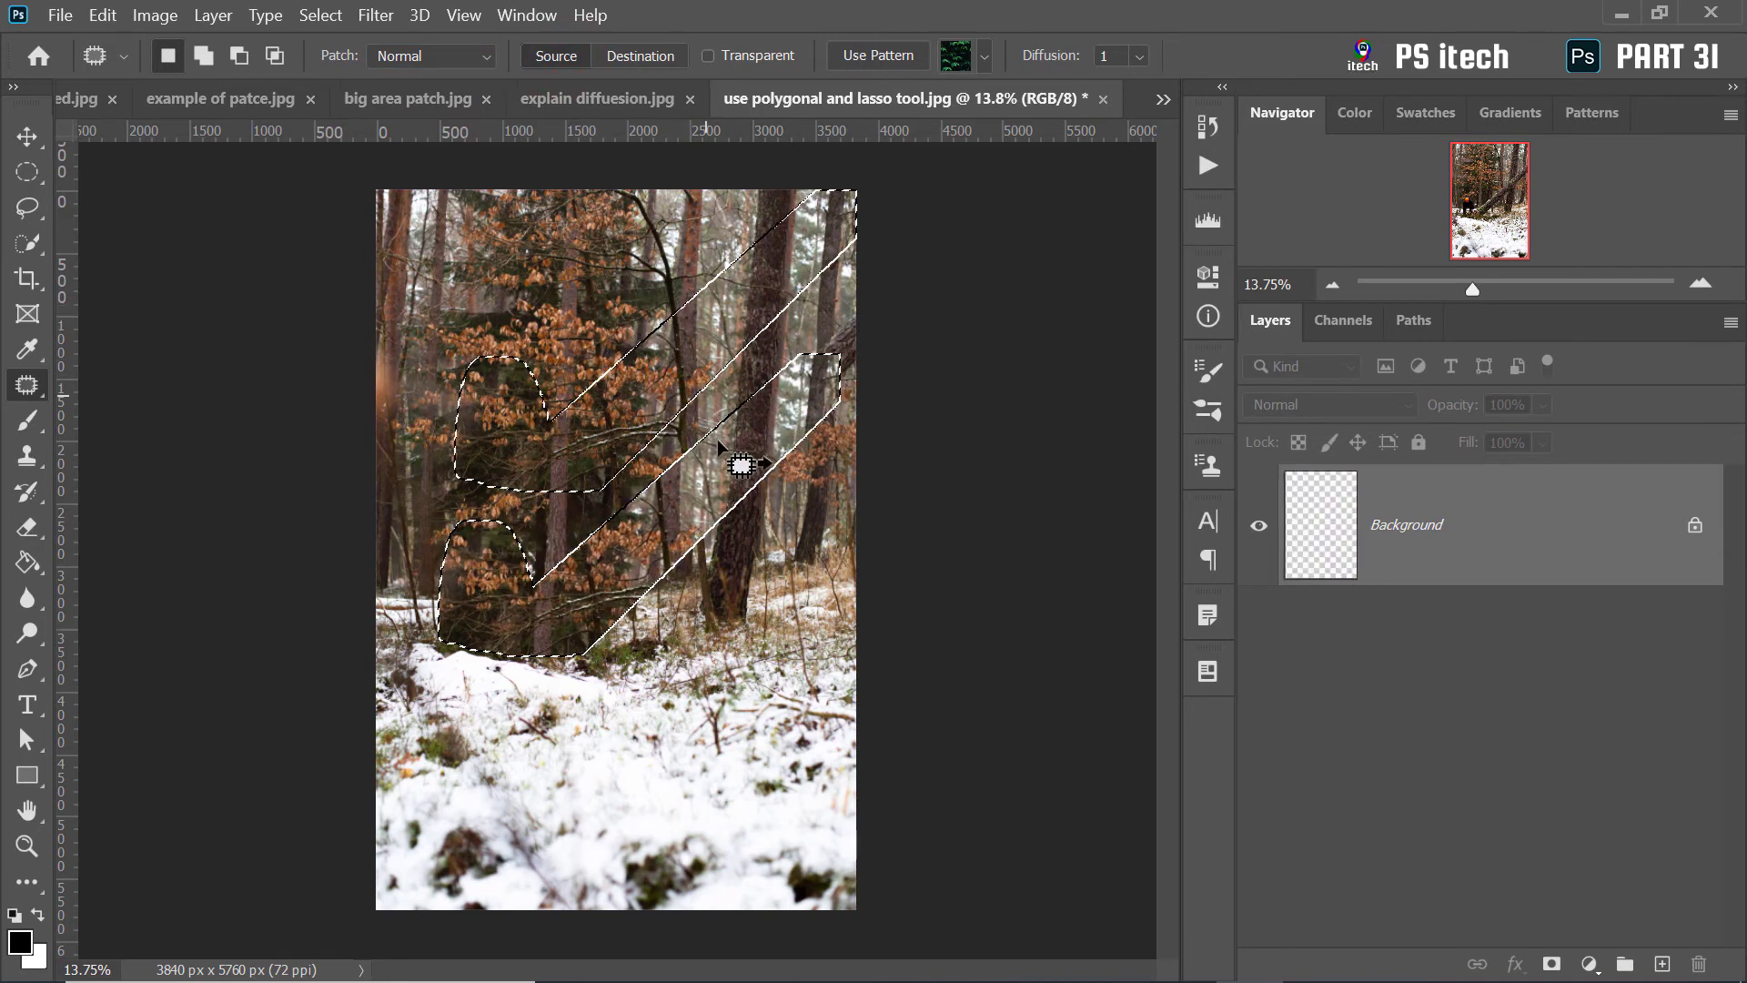
pyautogui.hotkey('ctrl', 'd')
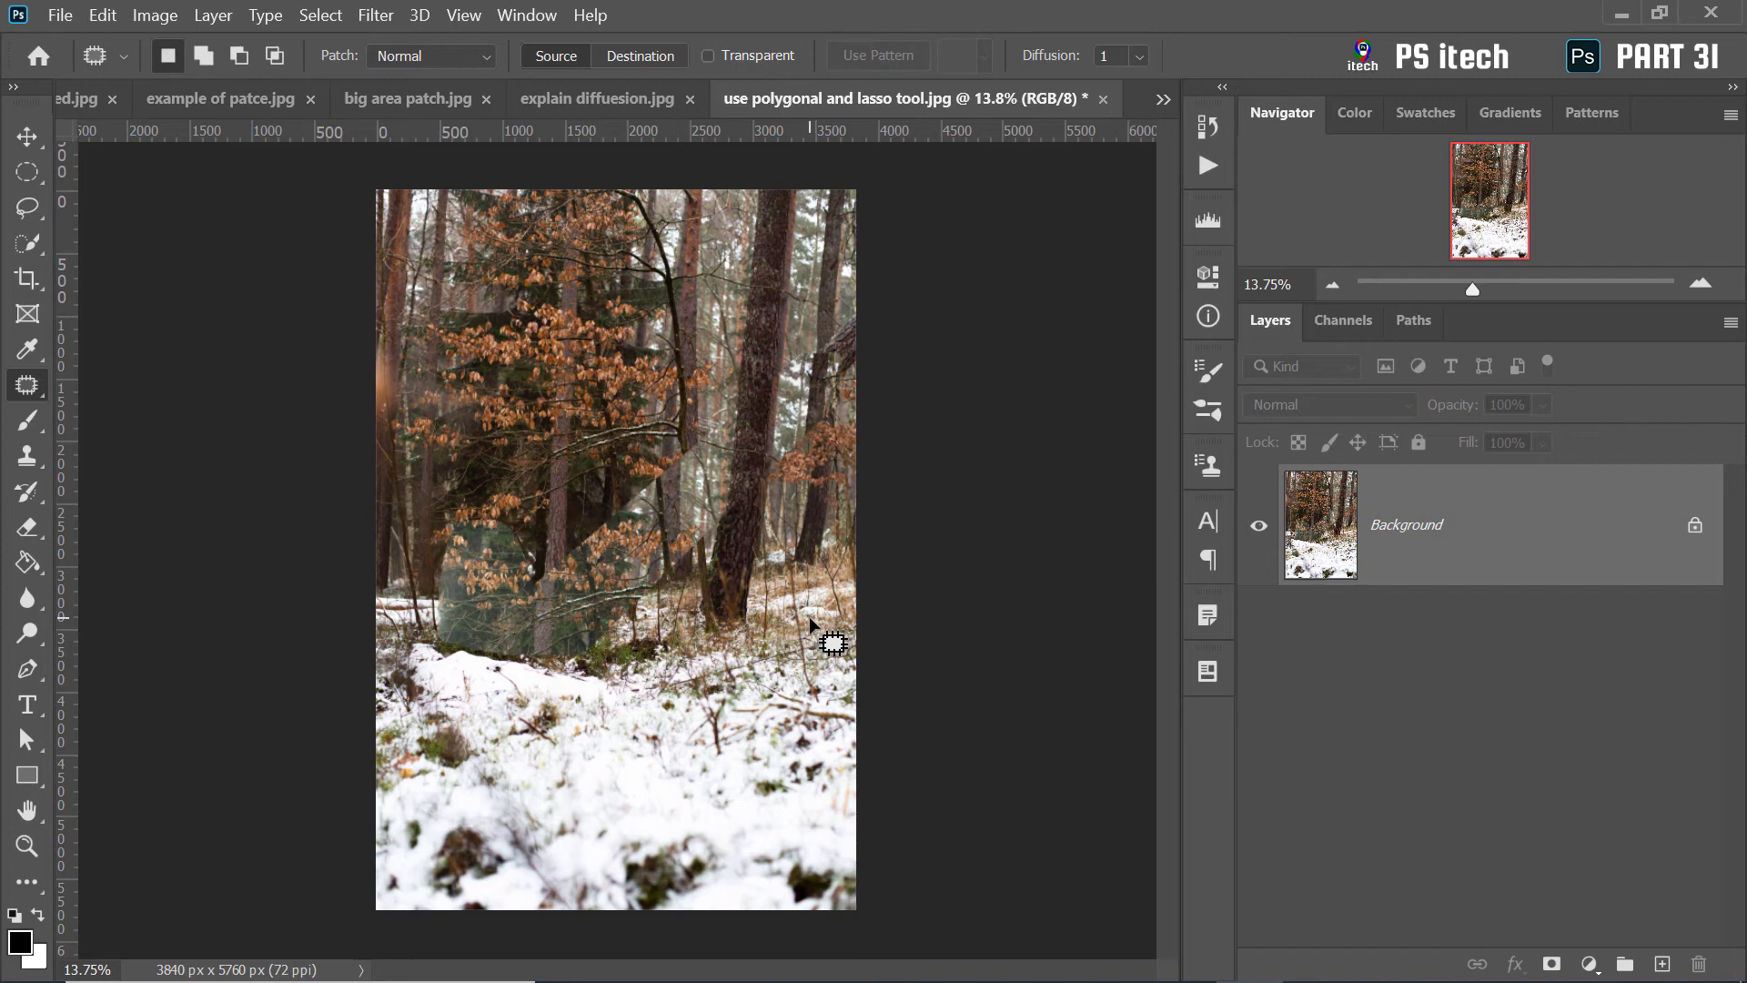
pyautogui.hotkey('ctrl', 'z')
pyautogui.hotkey('ctrl', 'z')
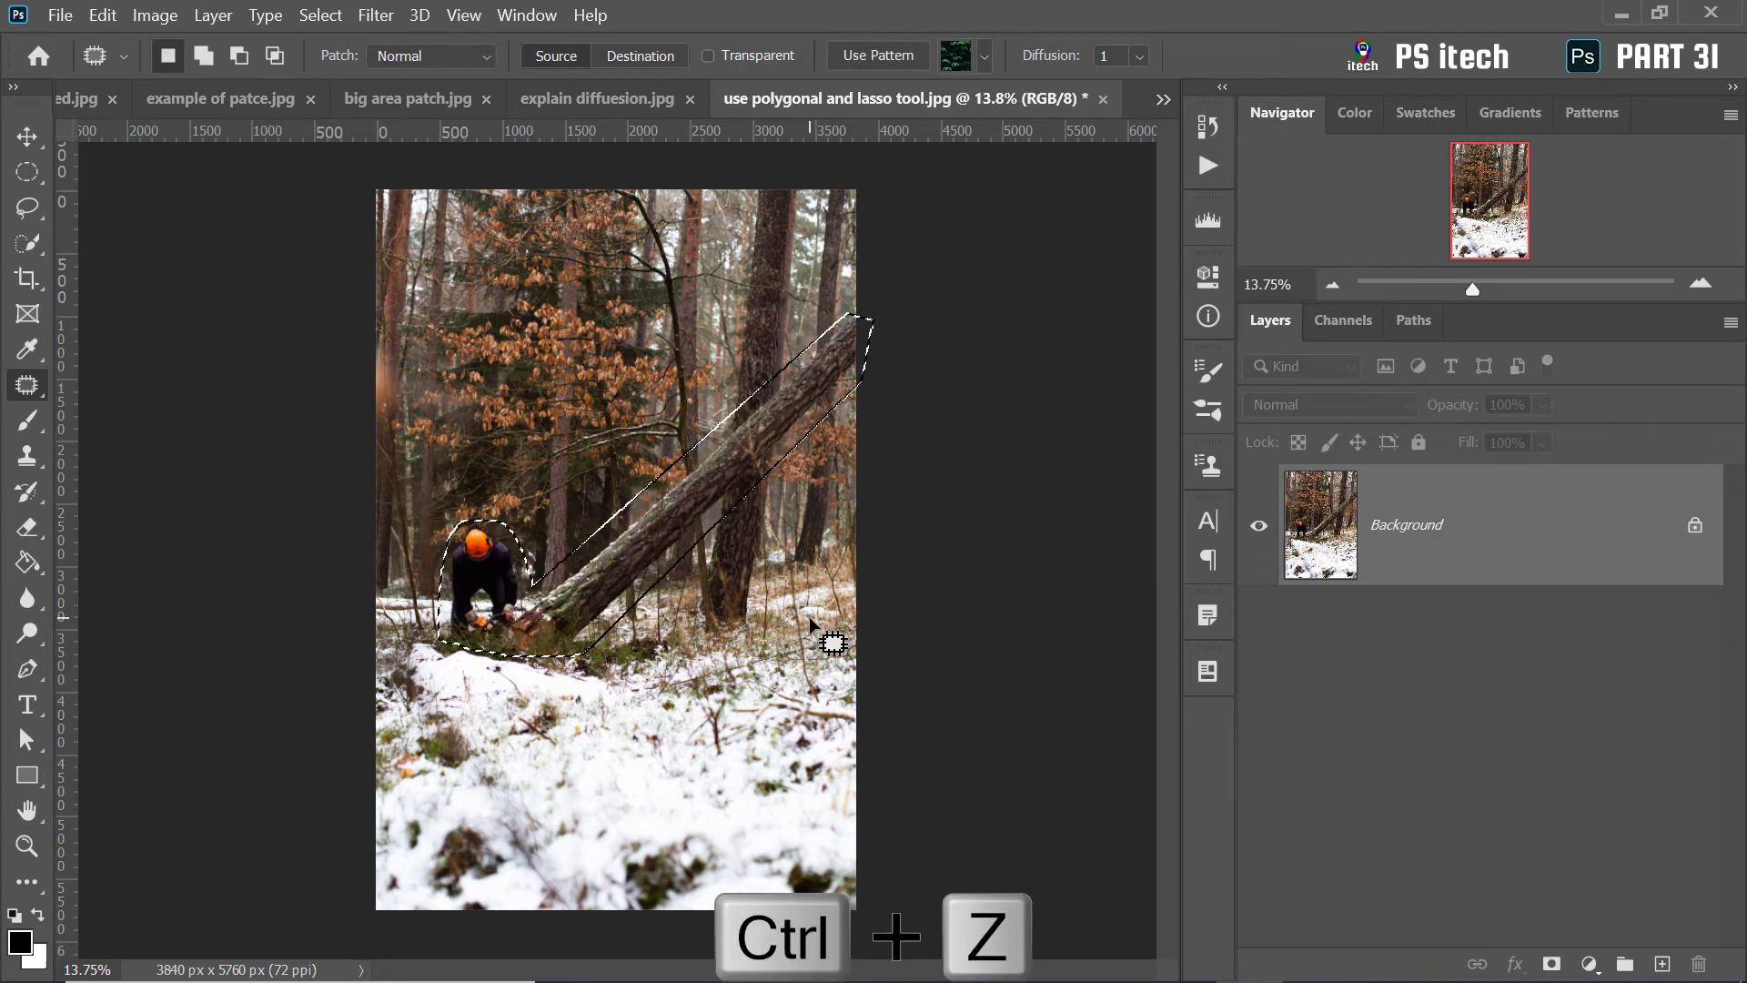
# Raise diffusion to 6 and patch the man and trunk with the forest above
pyautogui.click(1139, 57)
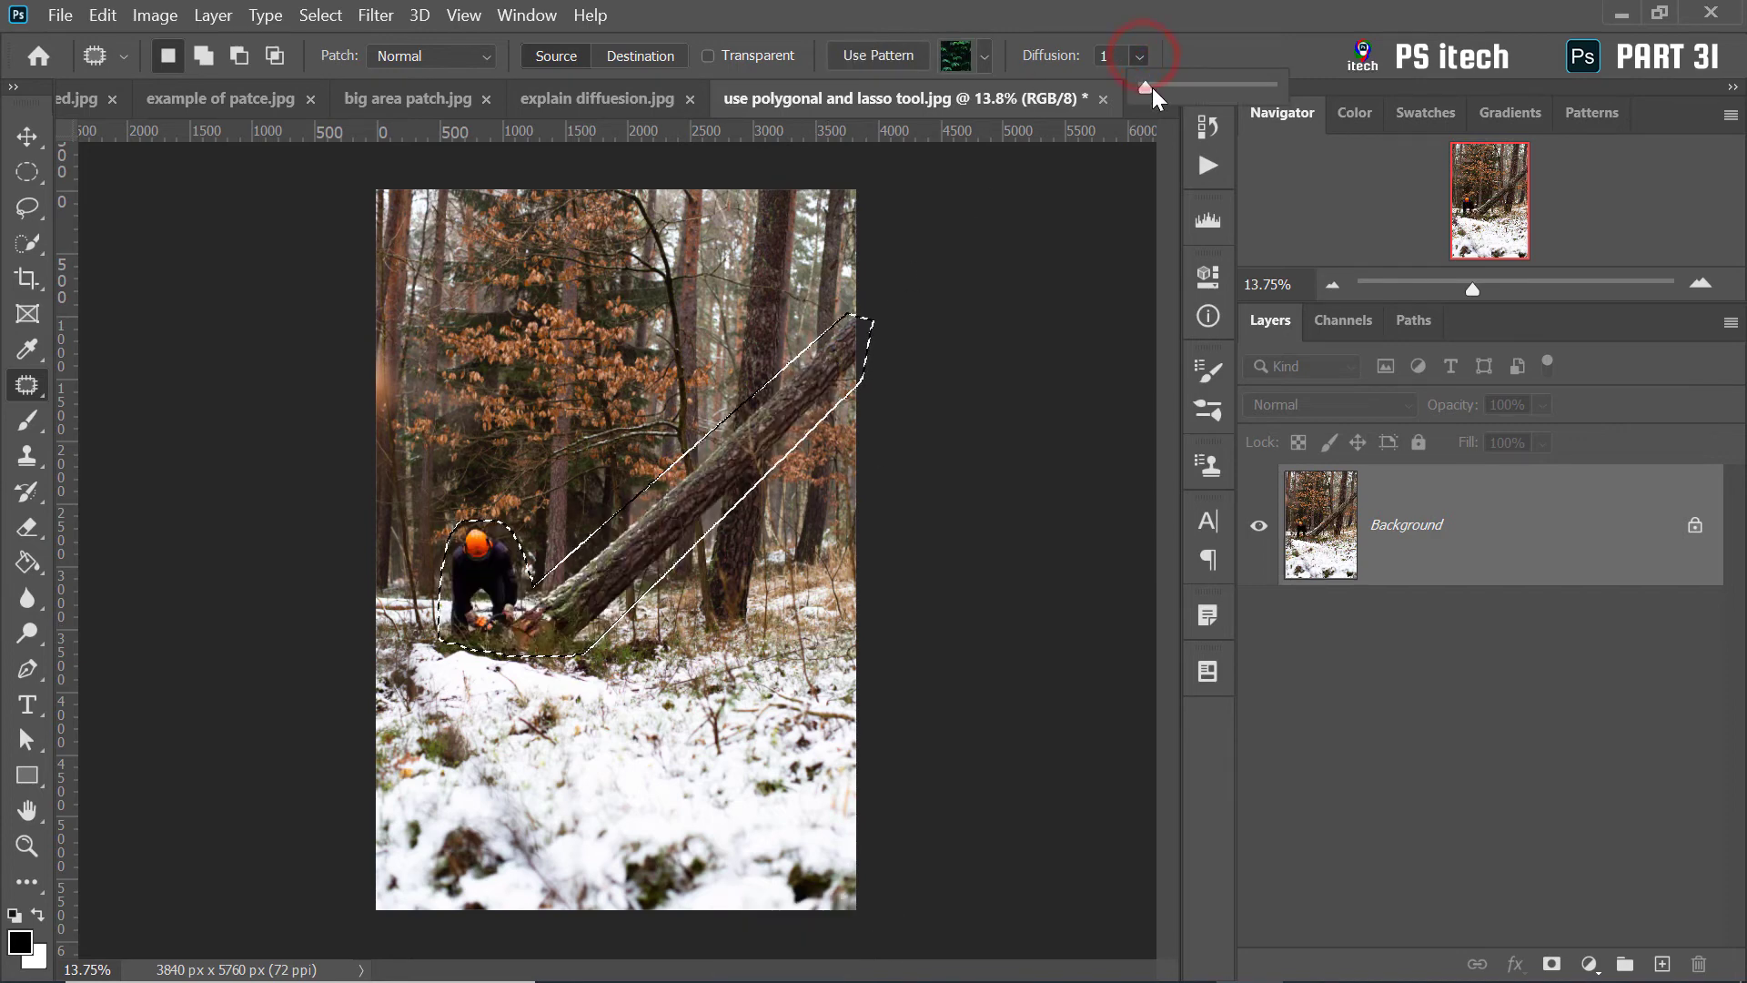
pyautogui.moveTo(1152, 87); pyautogui.dragTo(1241, 86)
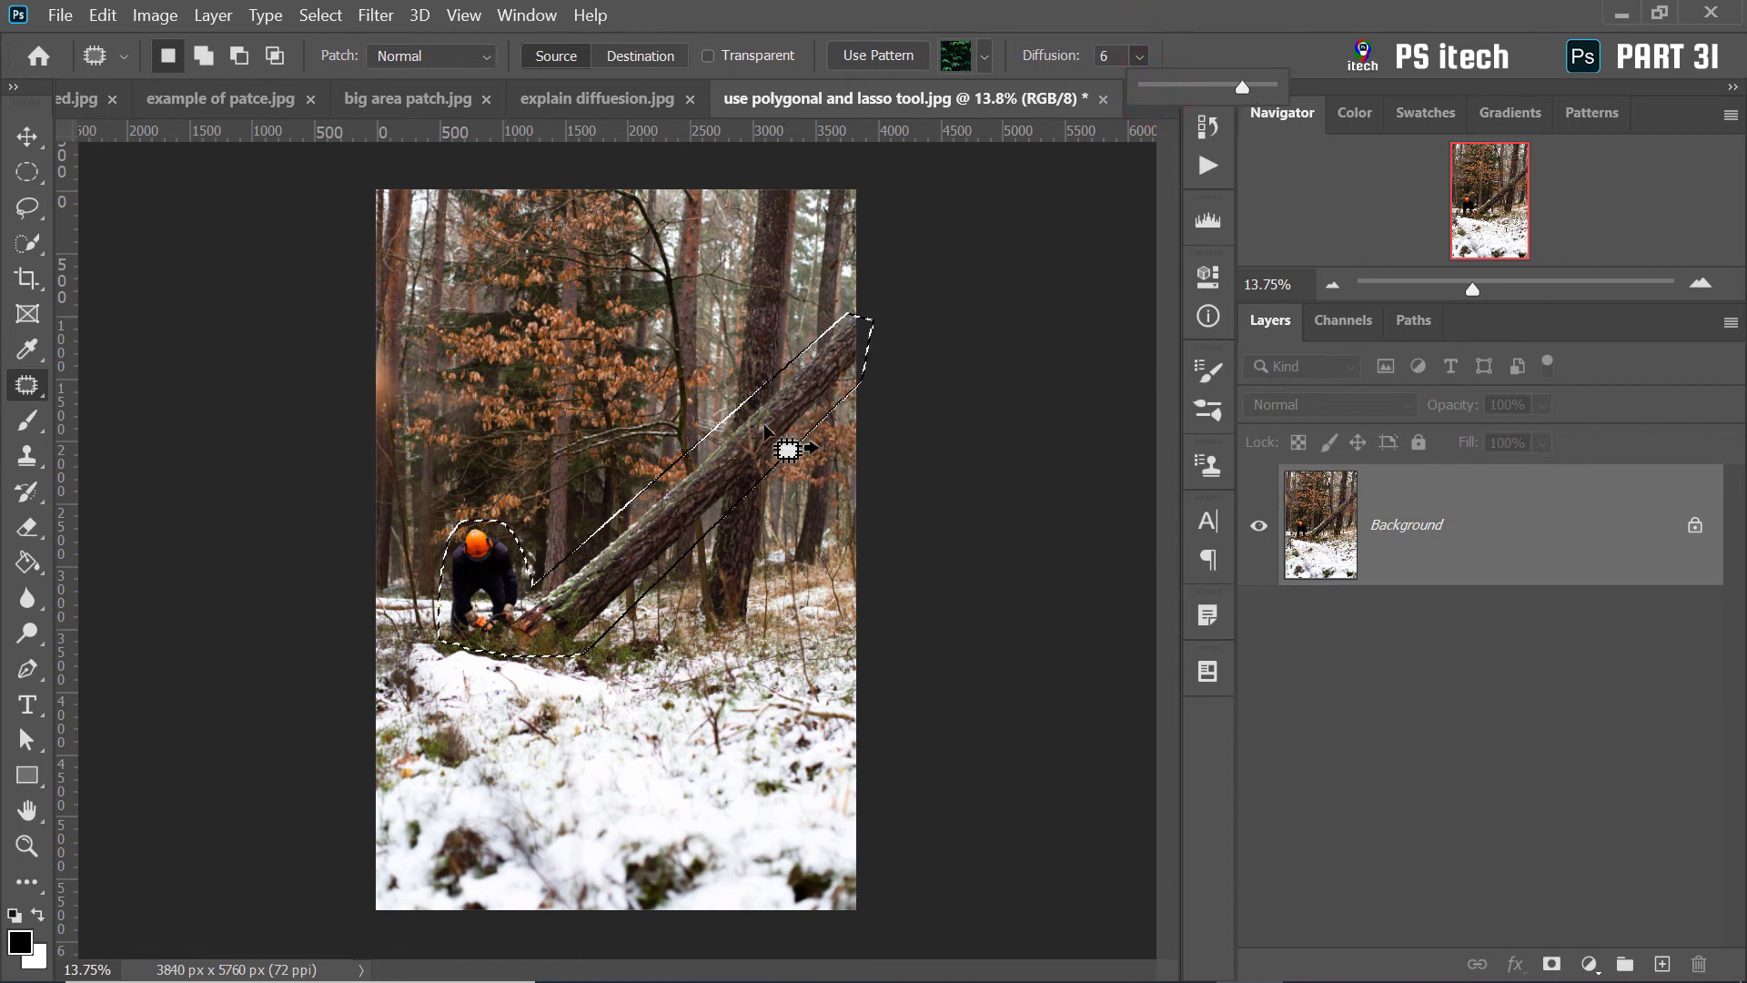
pyautogui.moveTo(728, 437); pyautogui.dragTo(738, 330)
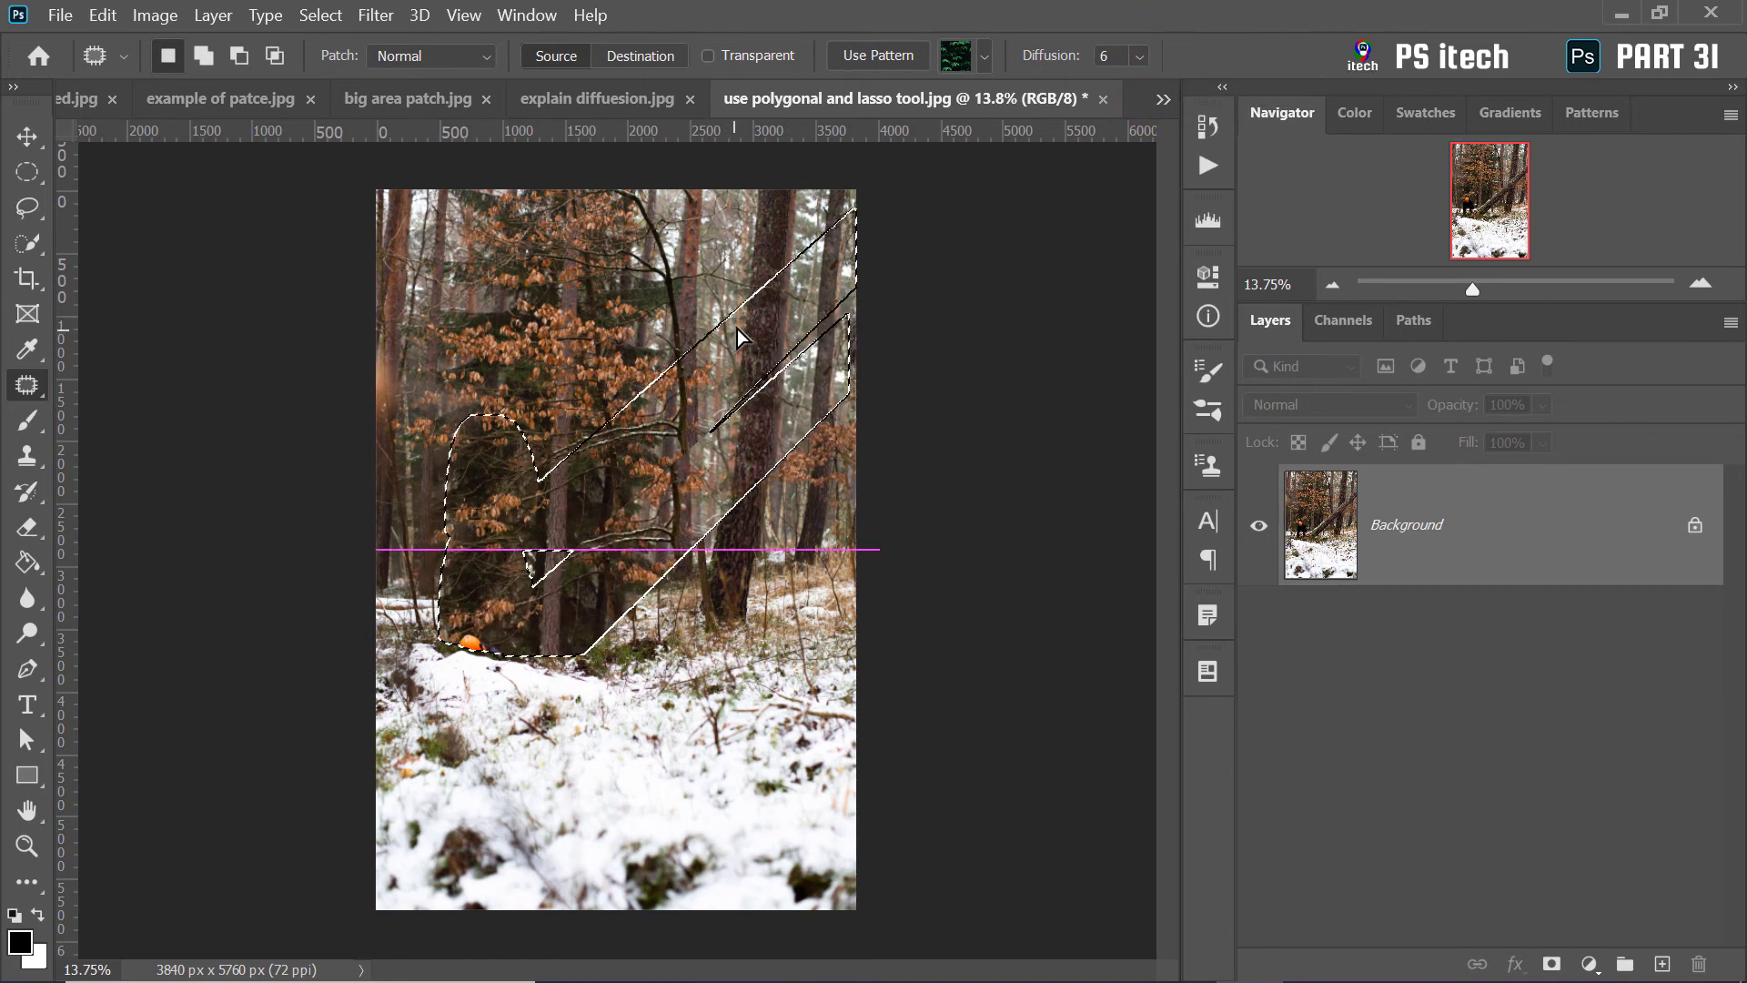
pyautogui.click(744, 569)
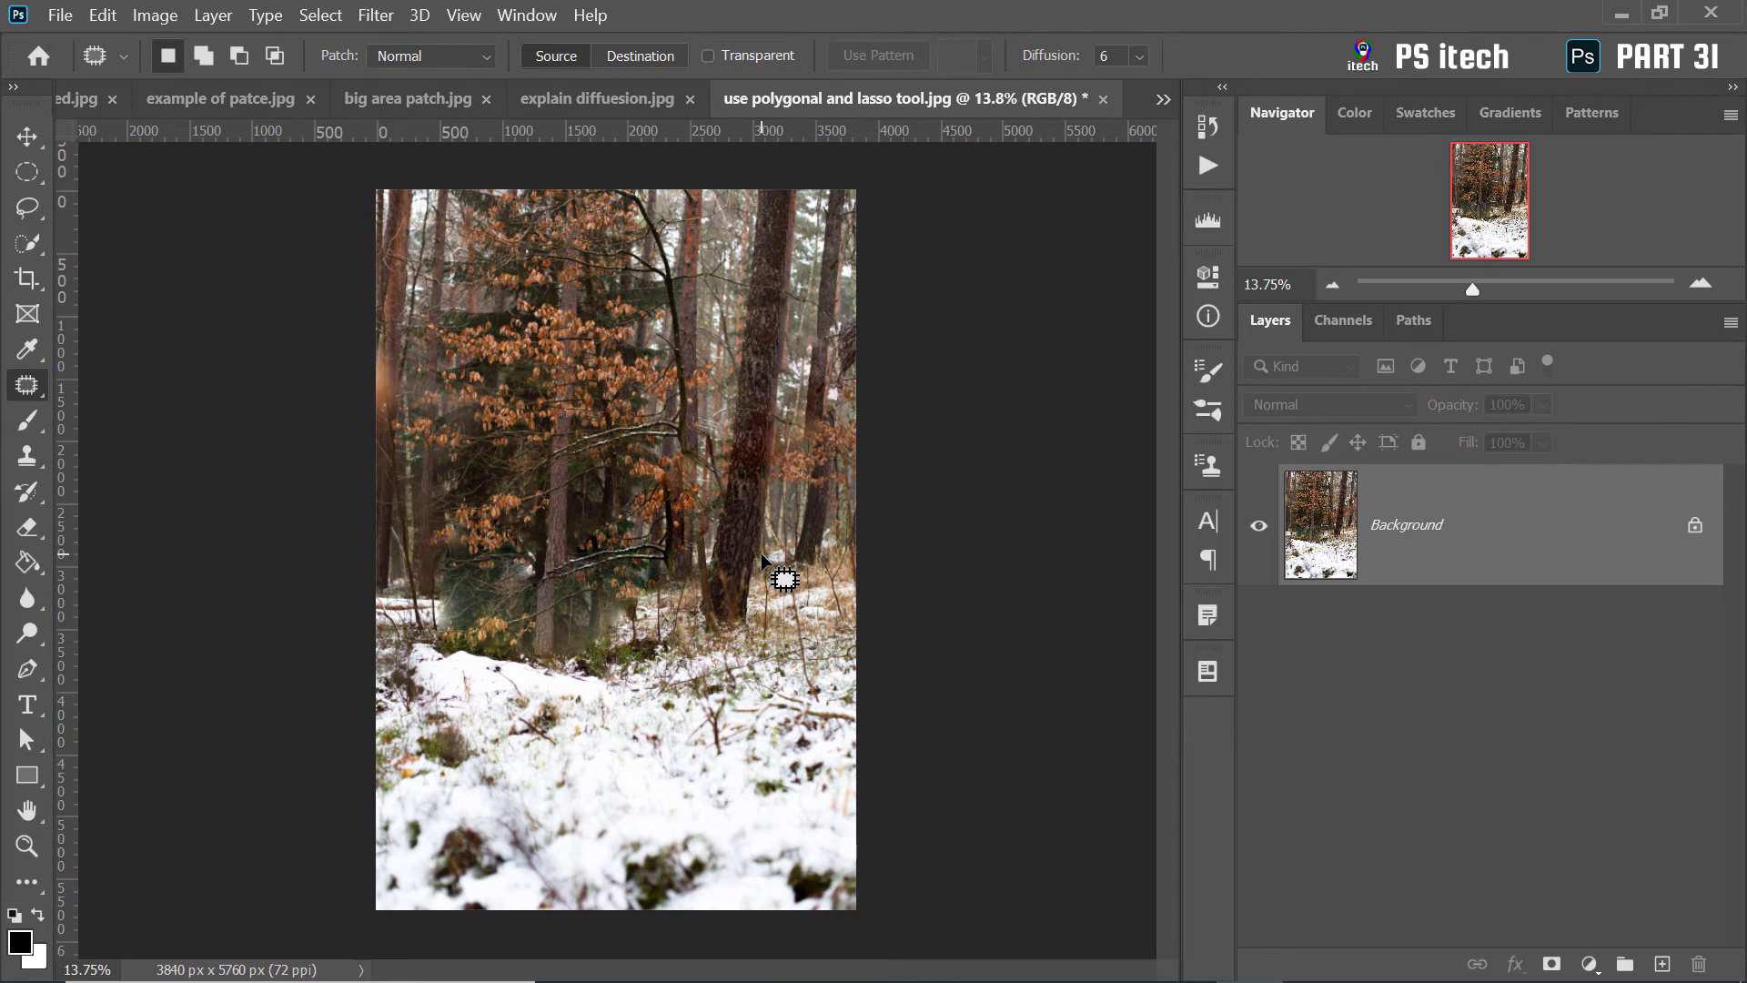
# Turn off Transparent and open the 'talk patch tool' sunset photo
pyautogui.click(784, 55)
pyautogui.hotkey('ctrl', 'o')
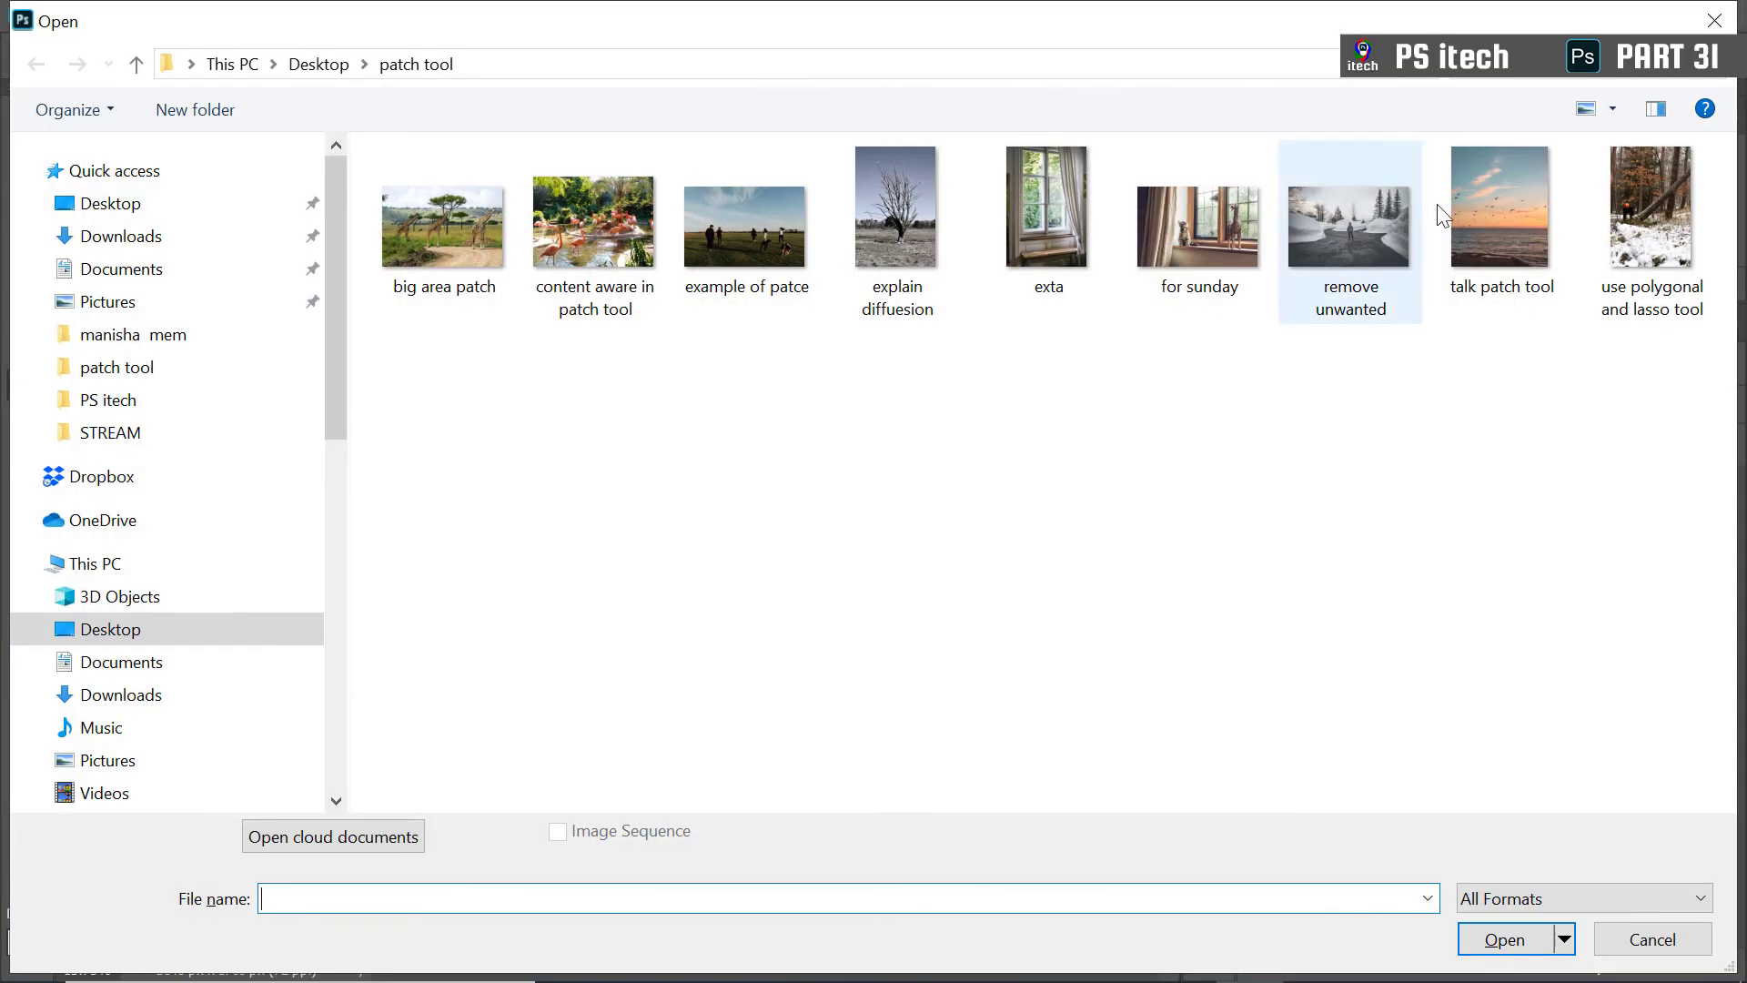
pyautogui.doubleClick(1454, 209)
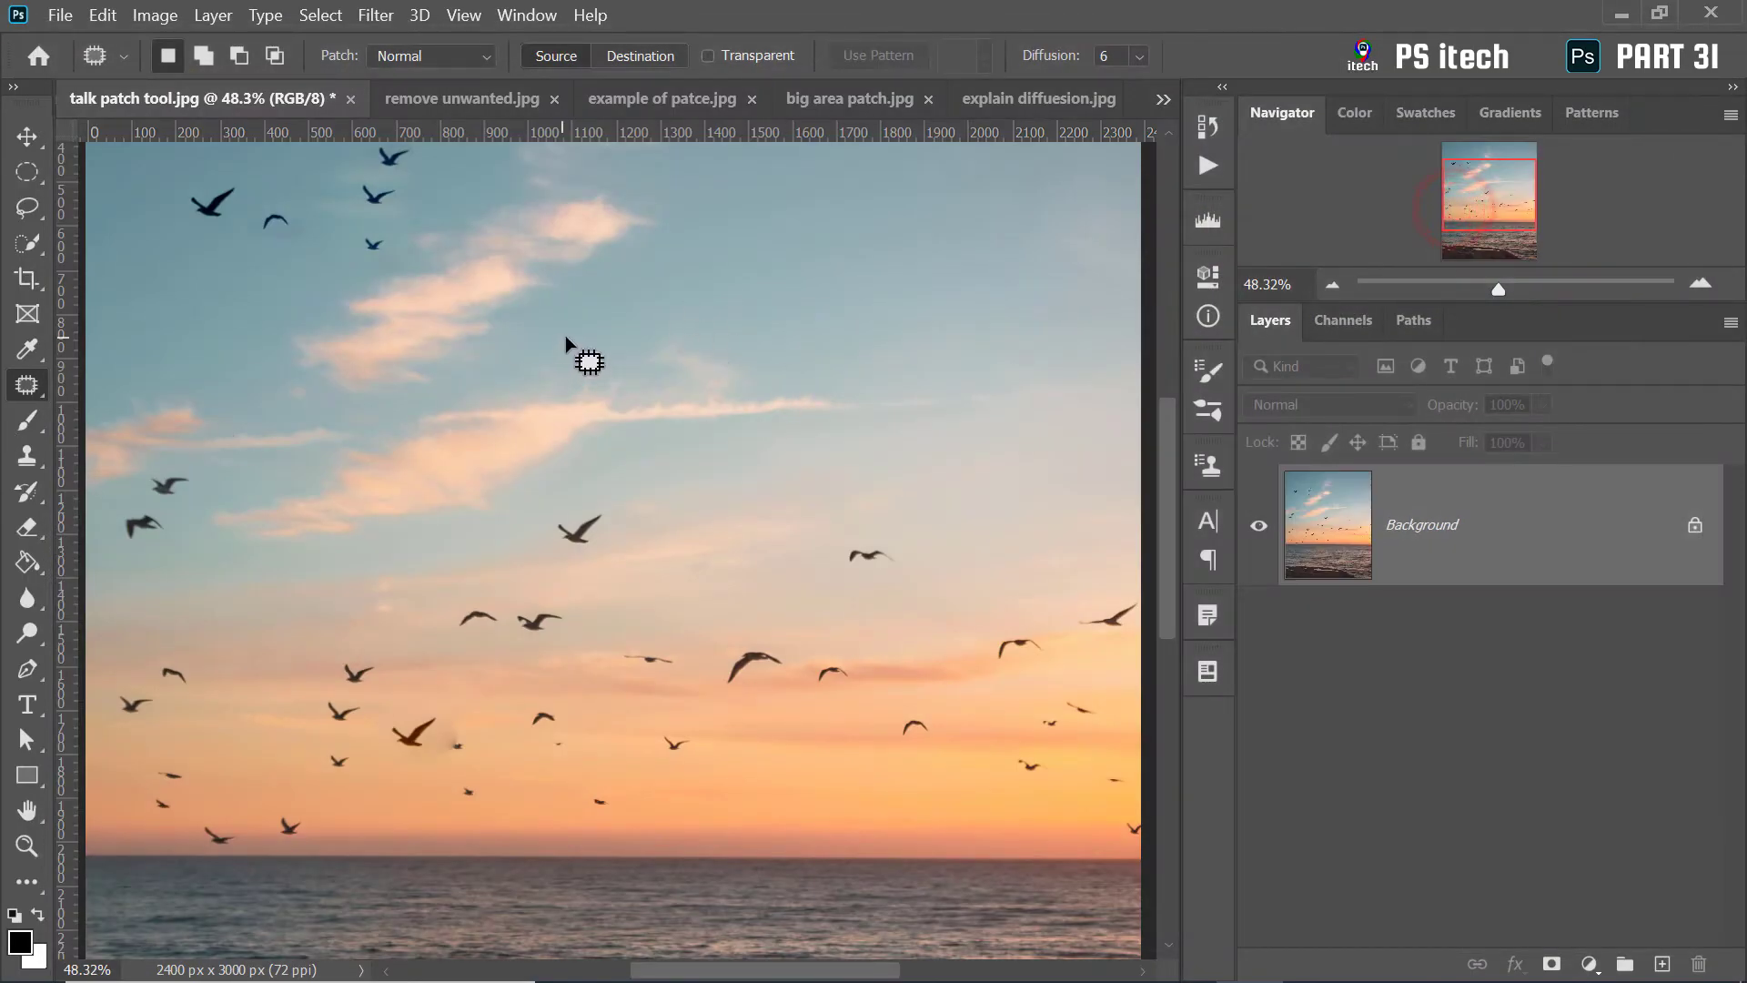
# Try a Transparent patch outline around one bird, then switch Transparent off and deselect
pyautogui.click(709, 55)
pyautogui.moveTo(603, 499); pyautogui.dragTo(702, 299)
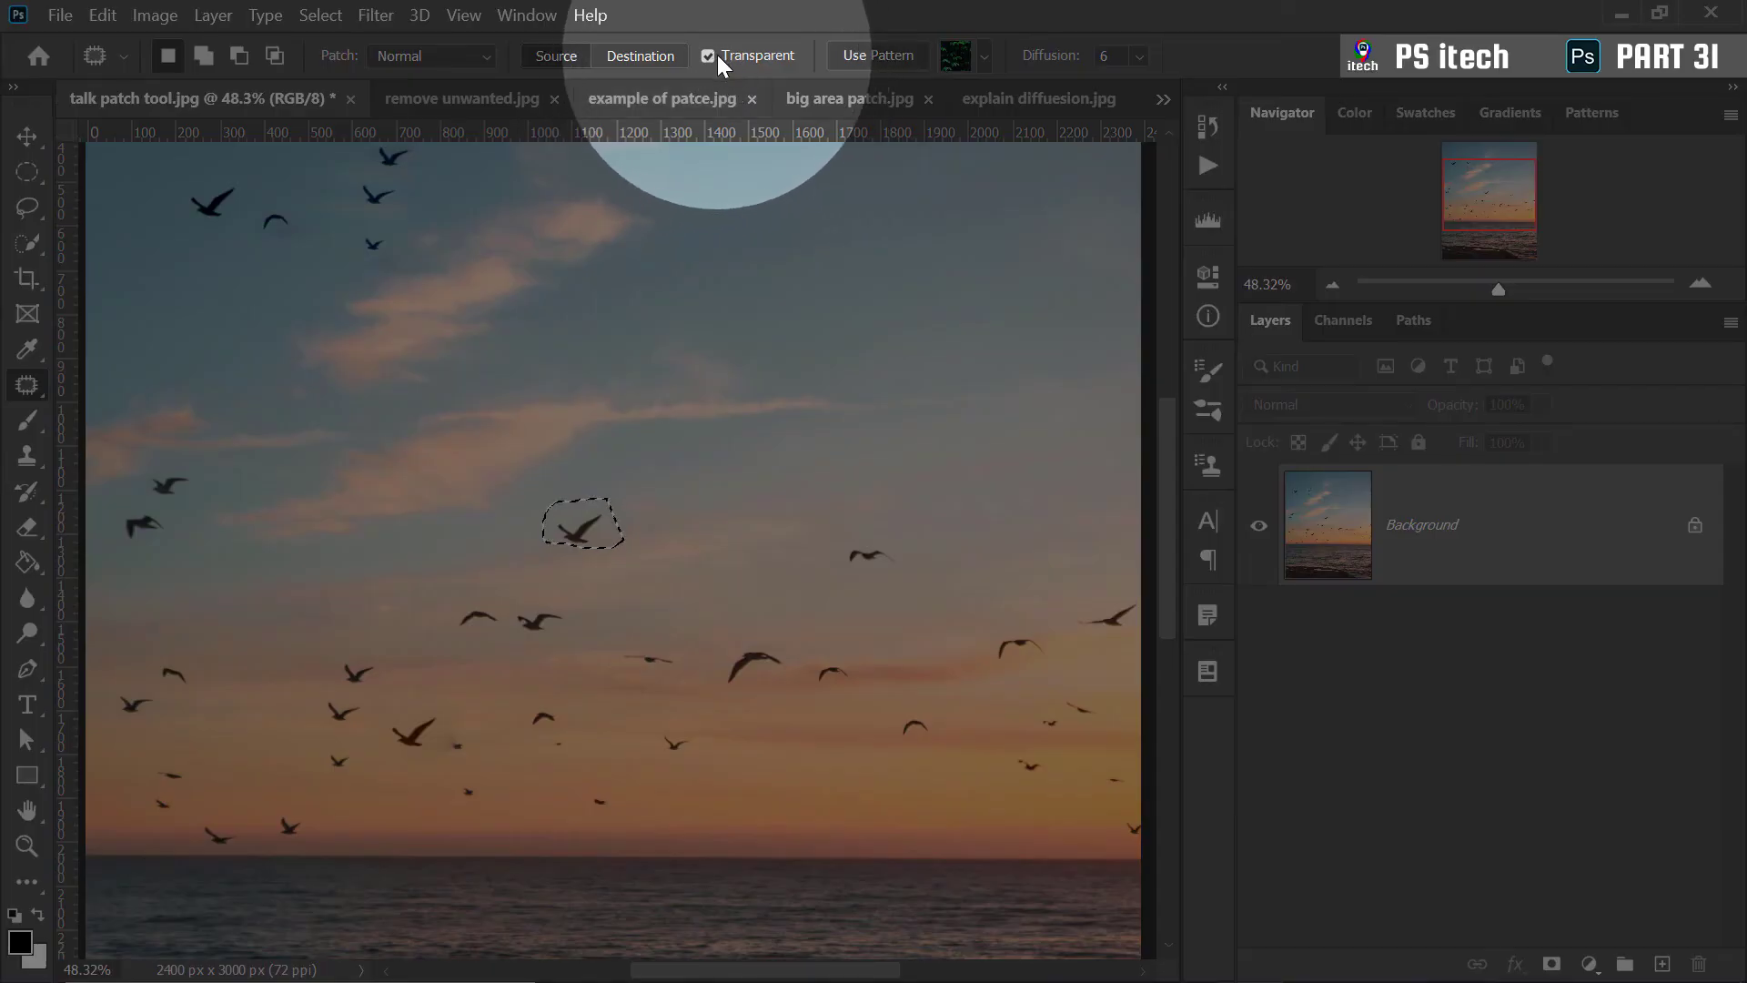
pyautogui.click(715, 56)
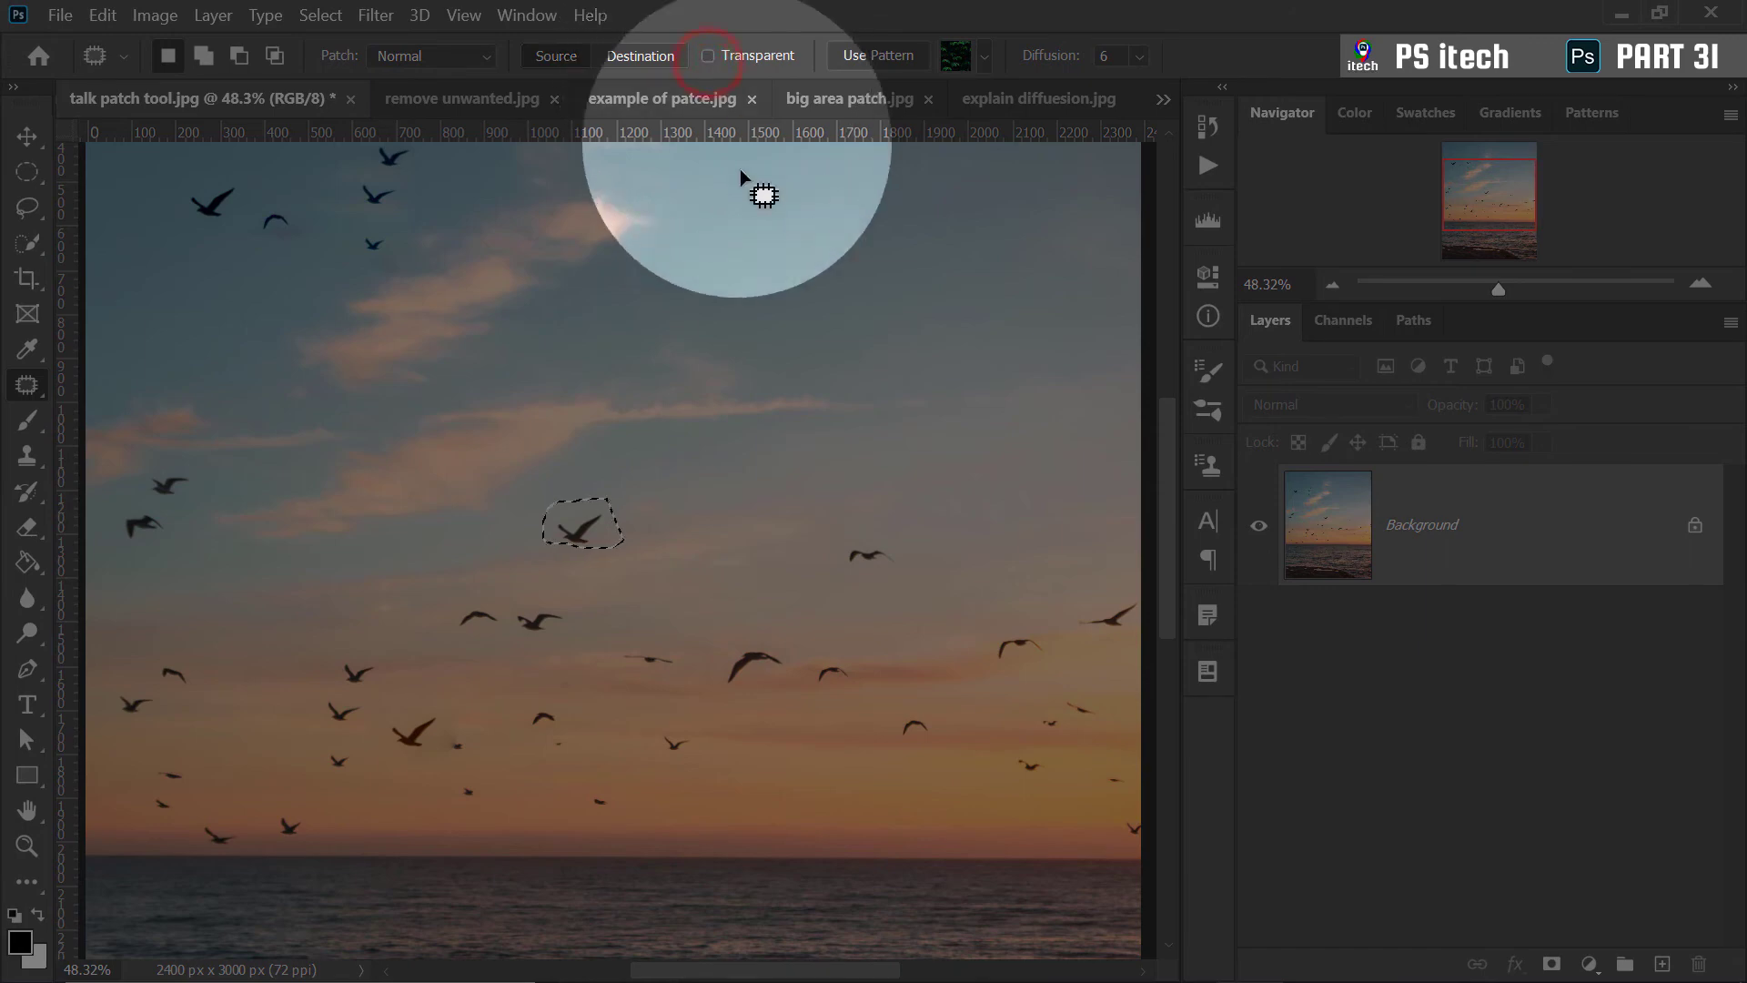
pyautogui.click(637, 439)
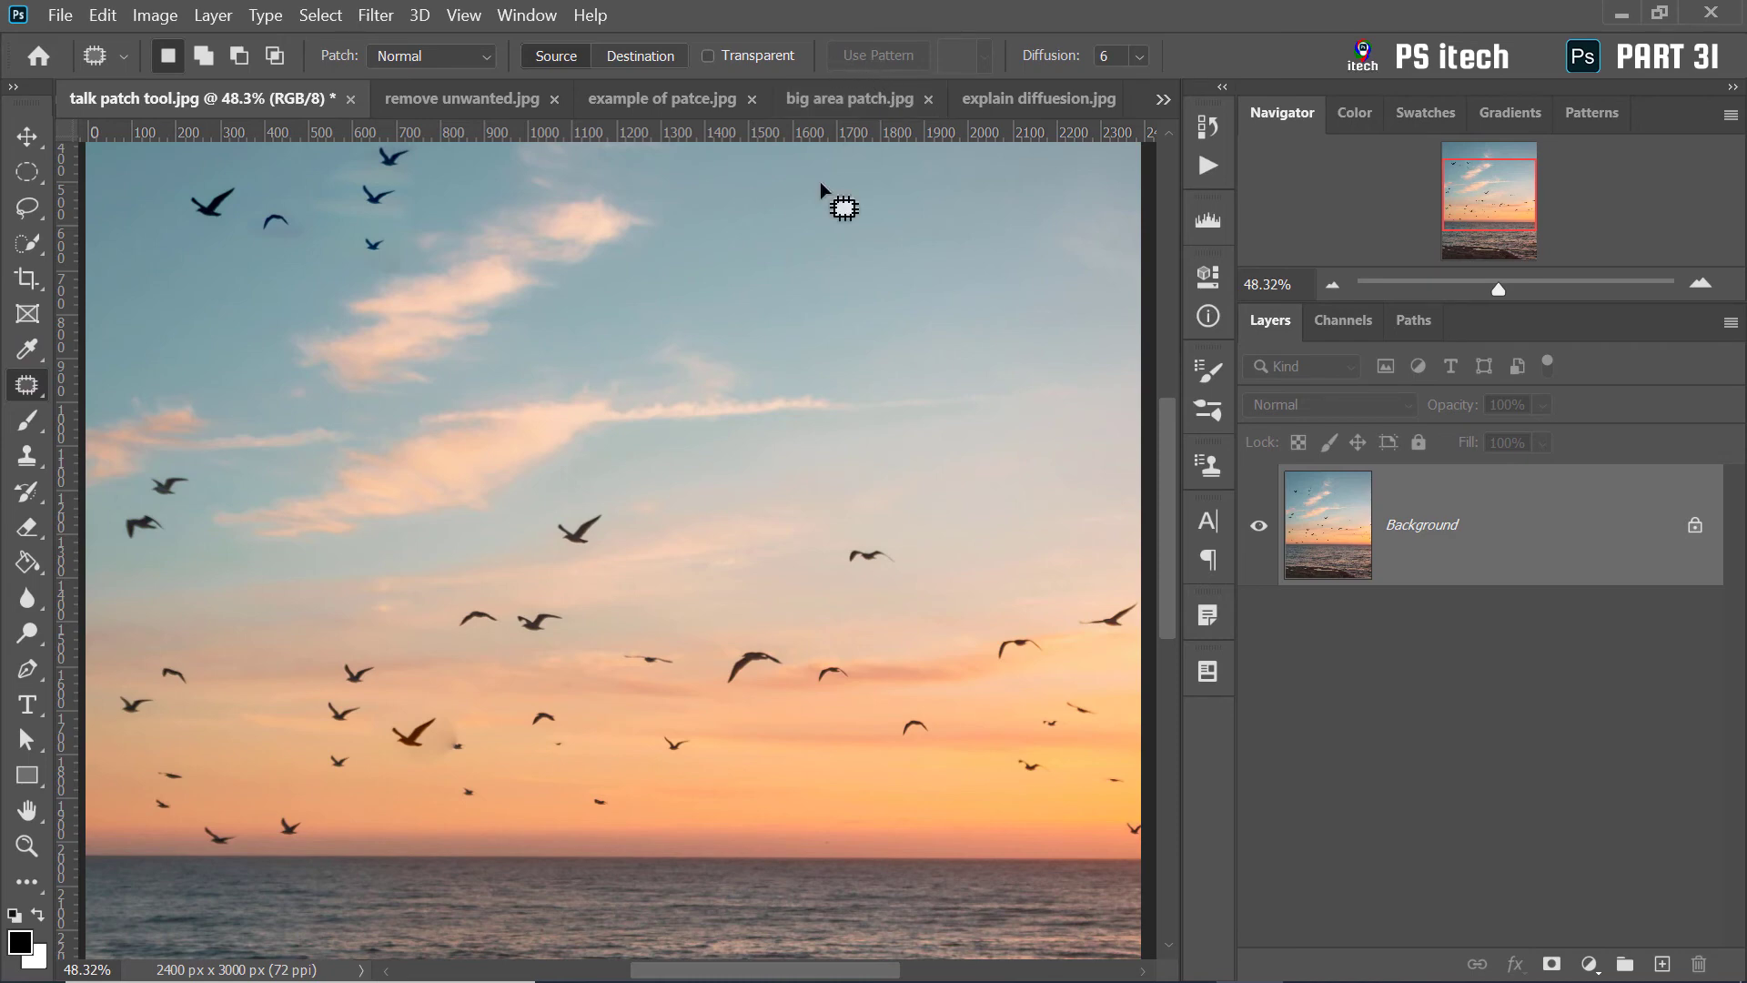
# Outline the sea from the horizon down to the rocks, after discarding a stray selection
pyautogui.scroll(-3, 719, 333)
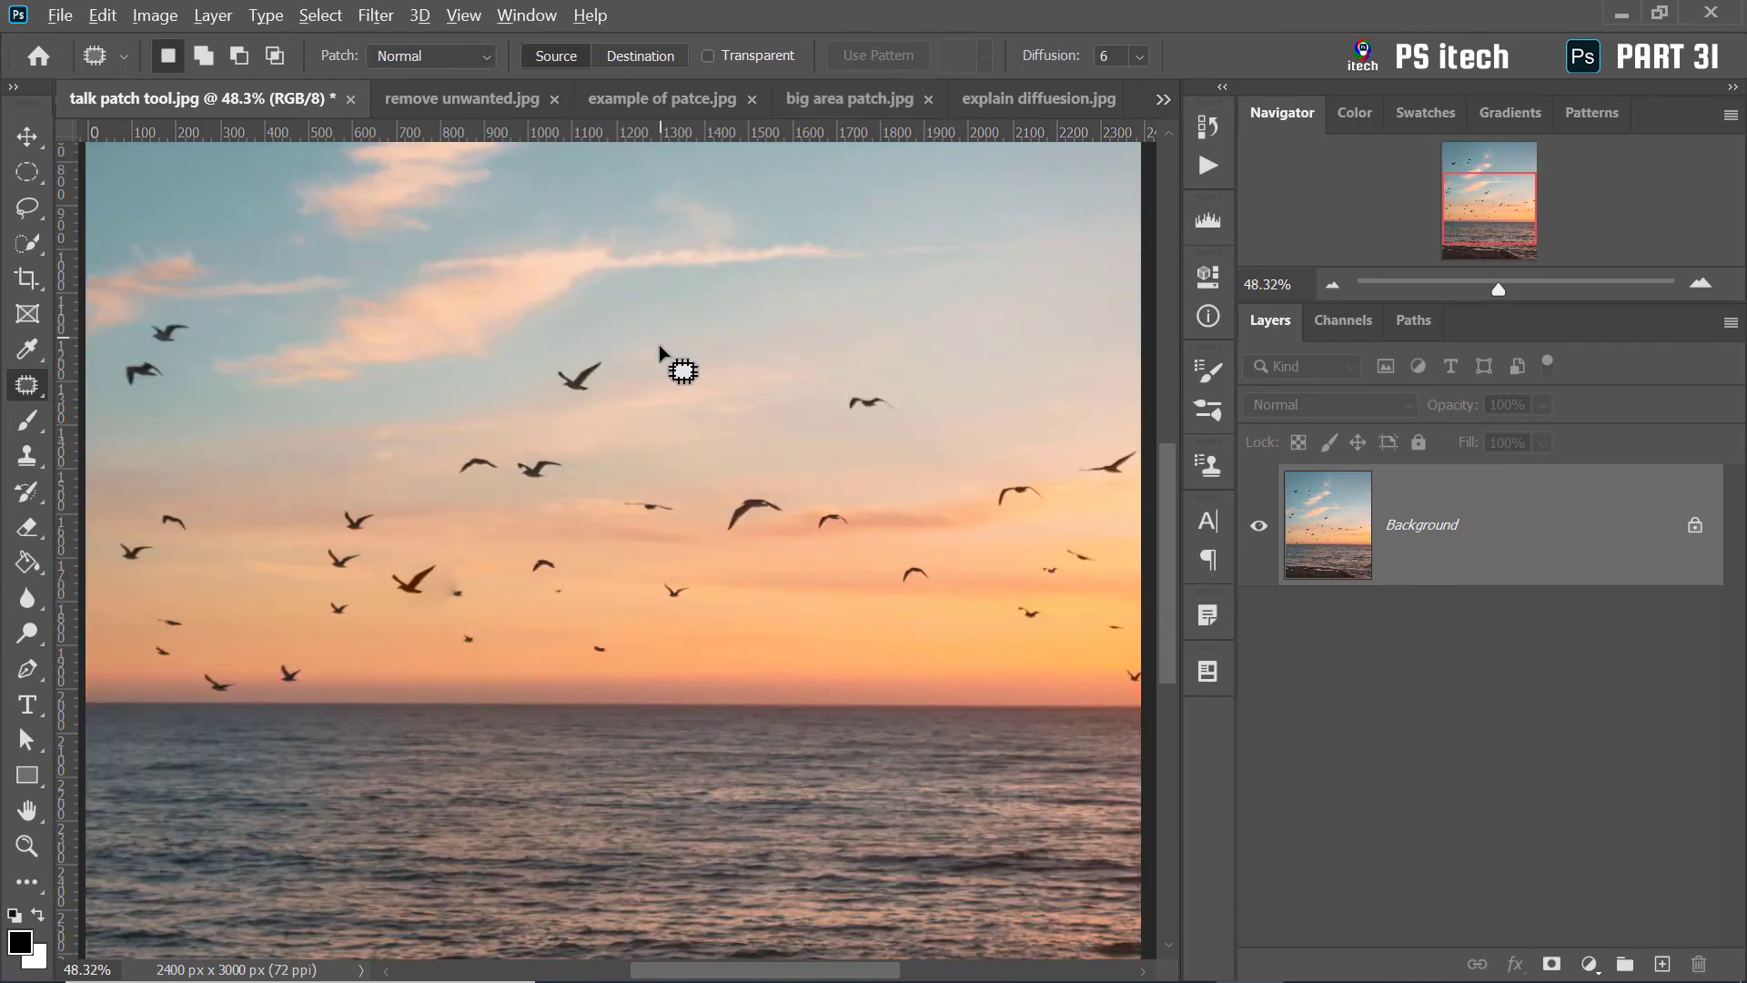
pyautogui.scroll(-2, 659, 344)
pyautogui.scroll(-2, 683, 384)
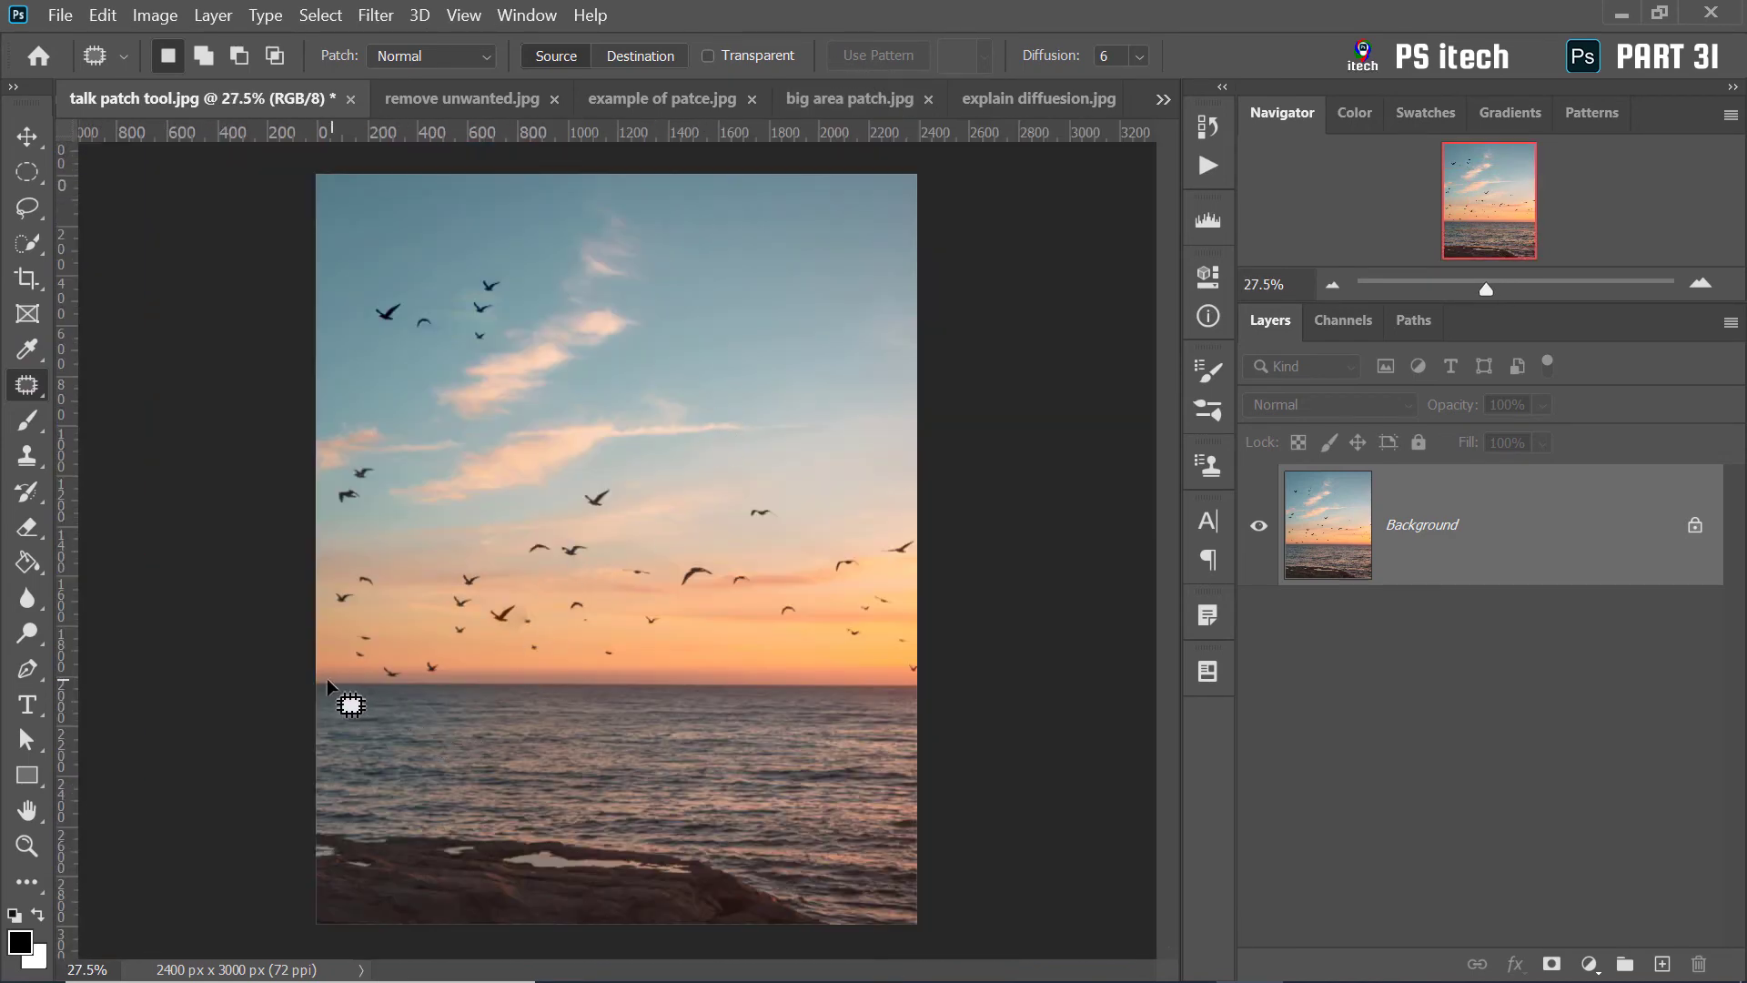
pyautogui.moveTo(313, 679); pyautogui.dragTo(592, 687)
pyautogui.rightClick(686, 684)
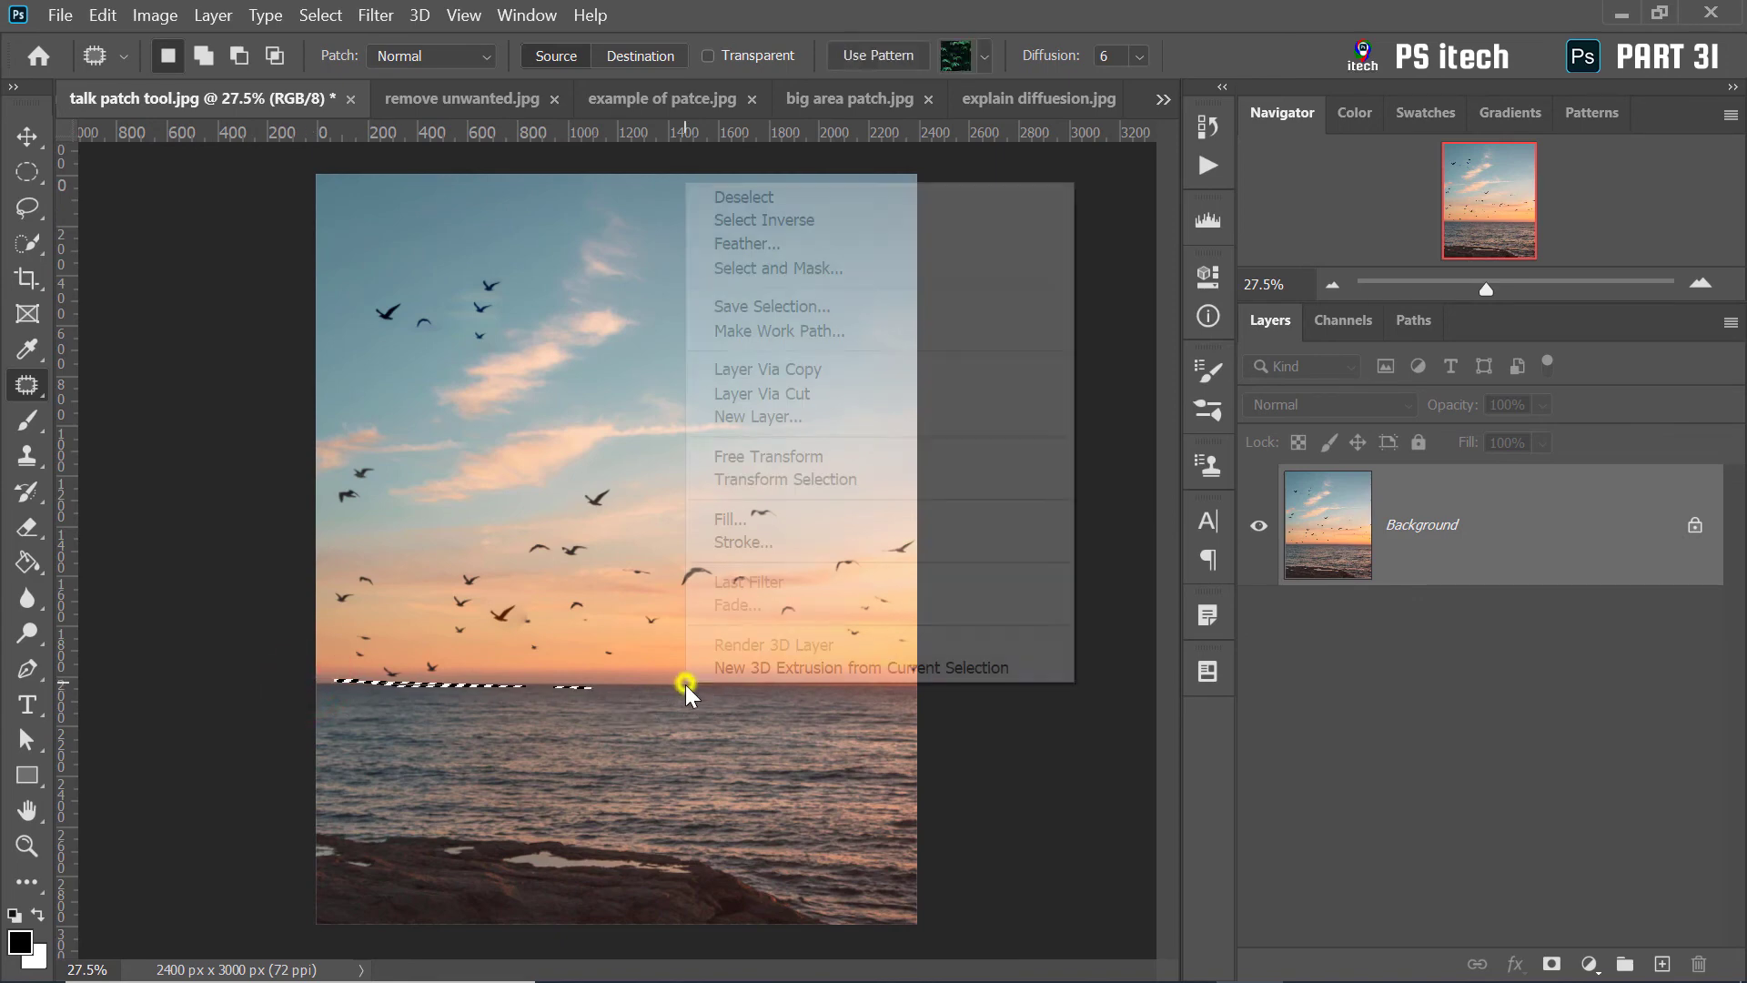
pyautogui.click(784, 195)
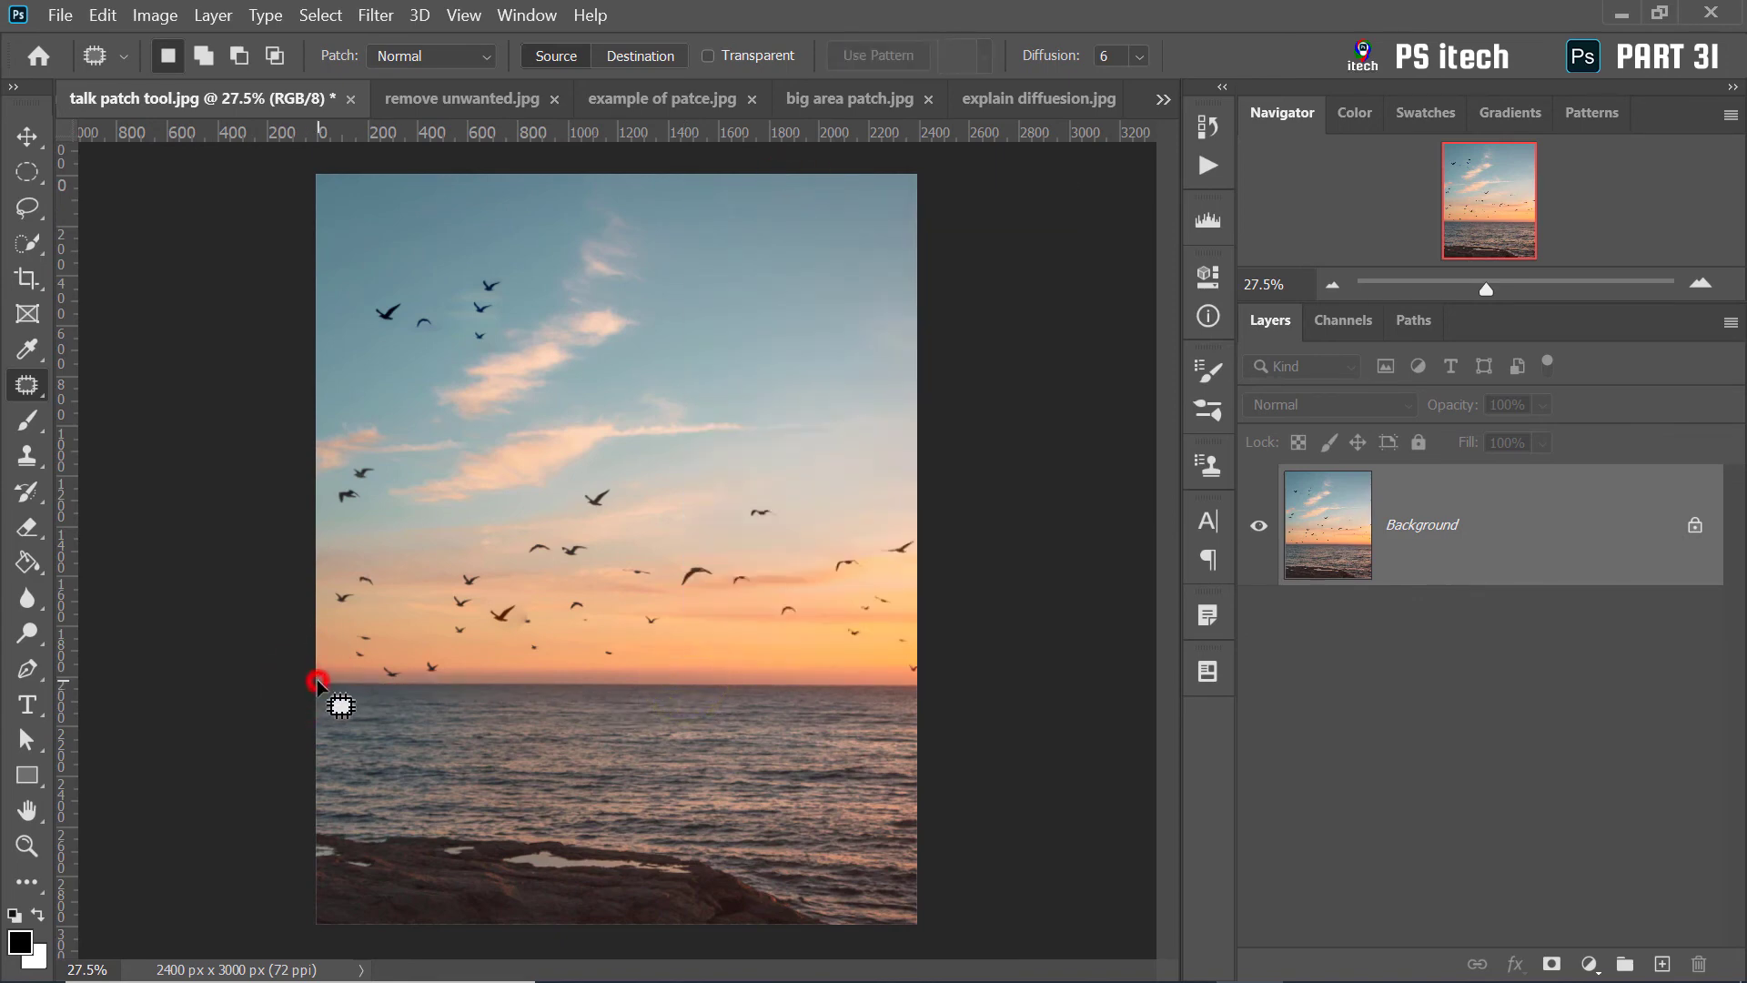
pyautogui.moveTo(318, 682); pyautogui.dragTo(479, 681)
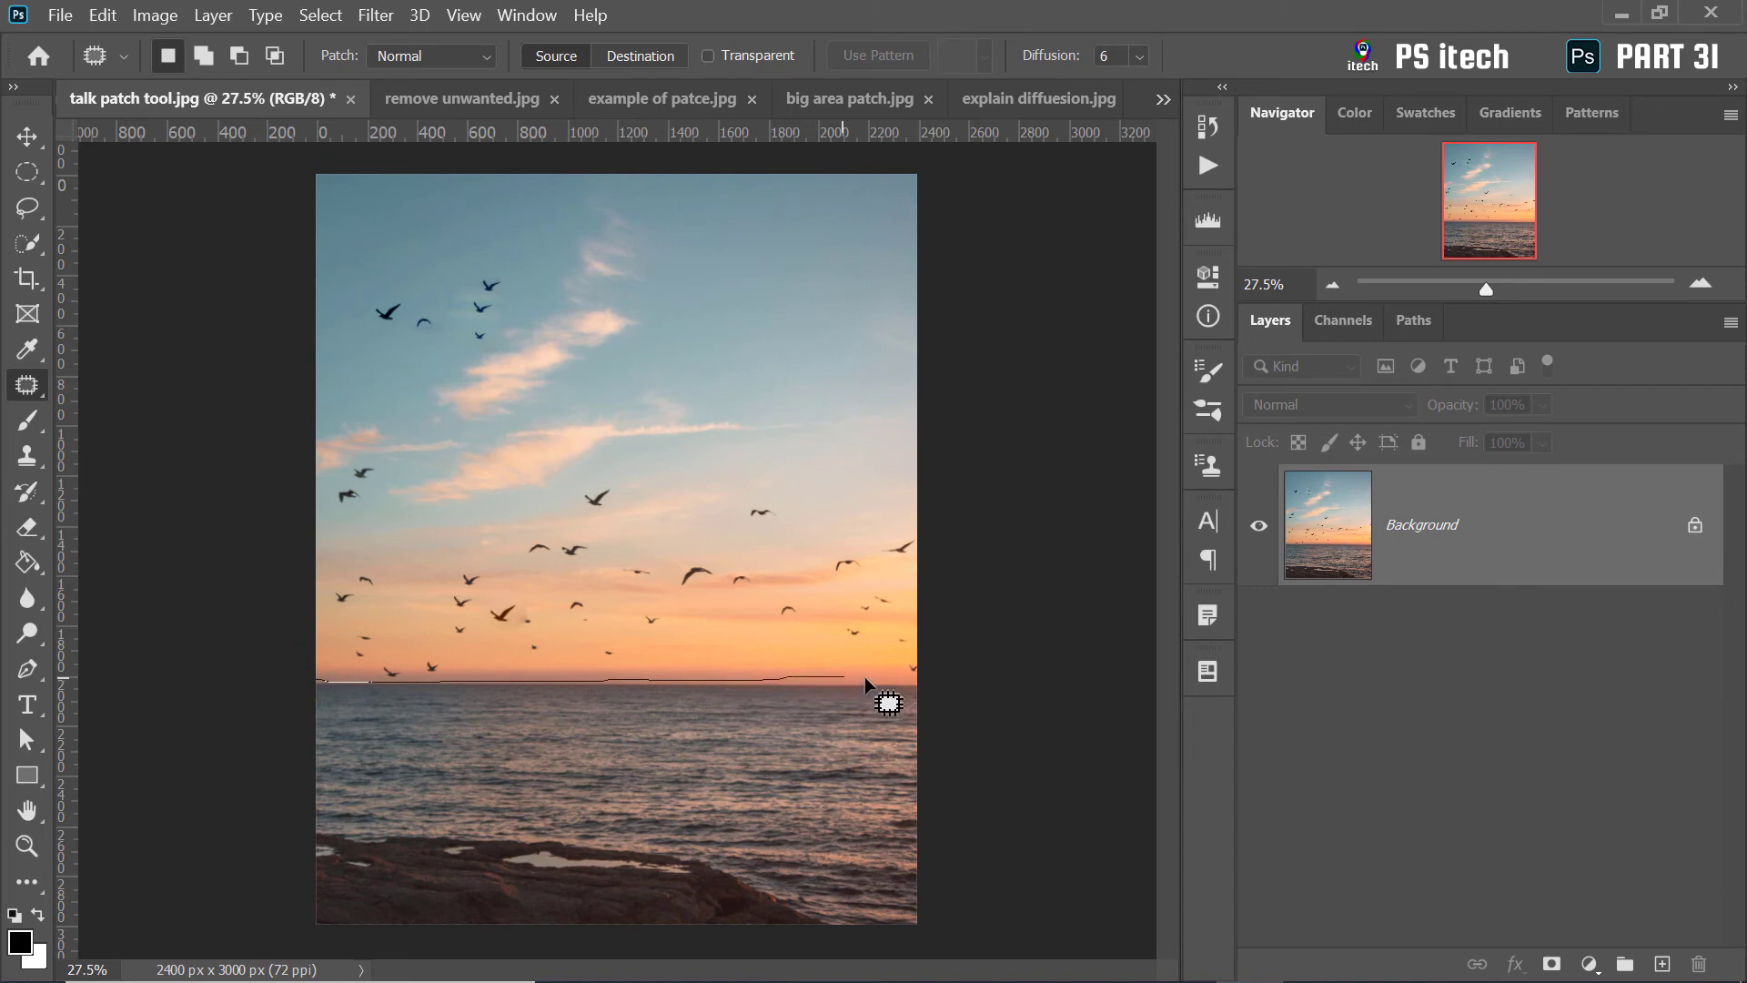
pyautogui.moveTo(865, 678); pyautogui.dragTo(948, 736)
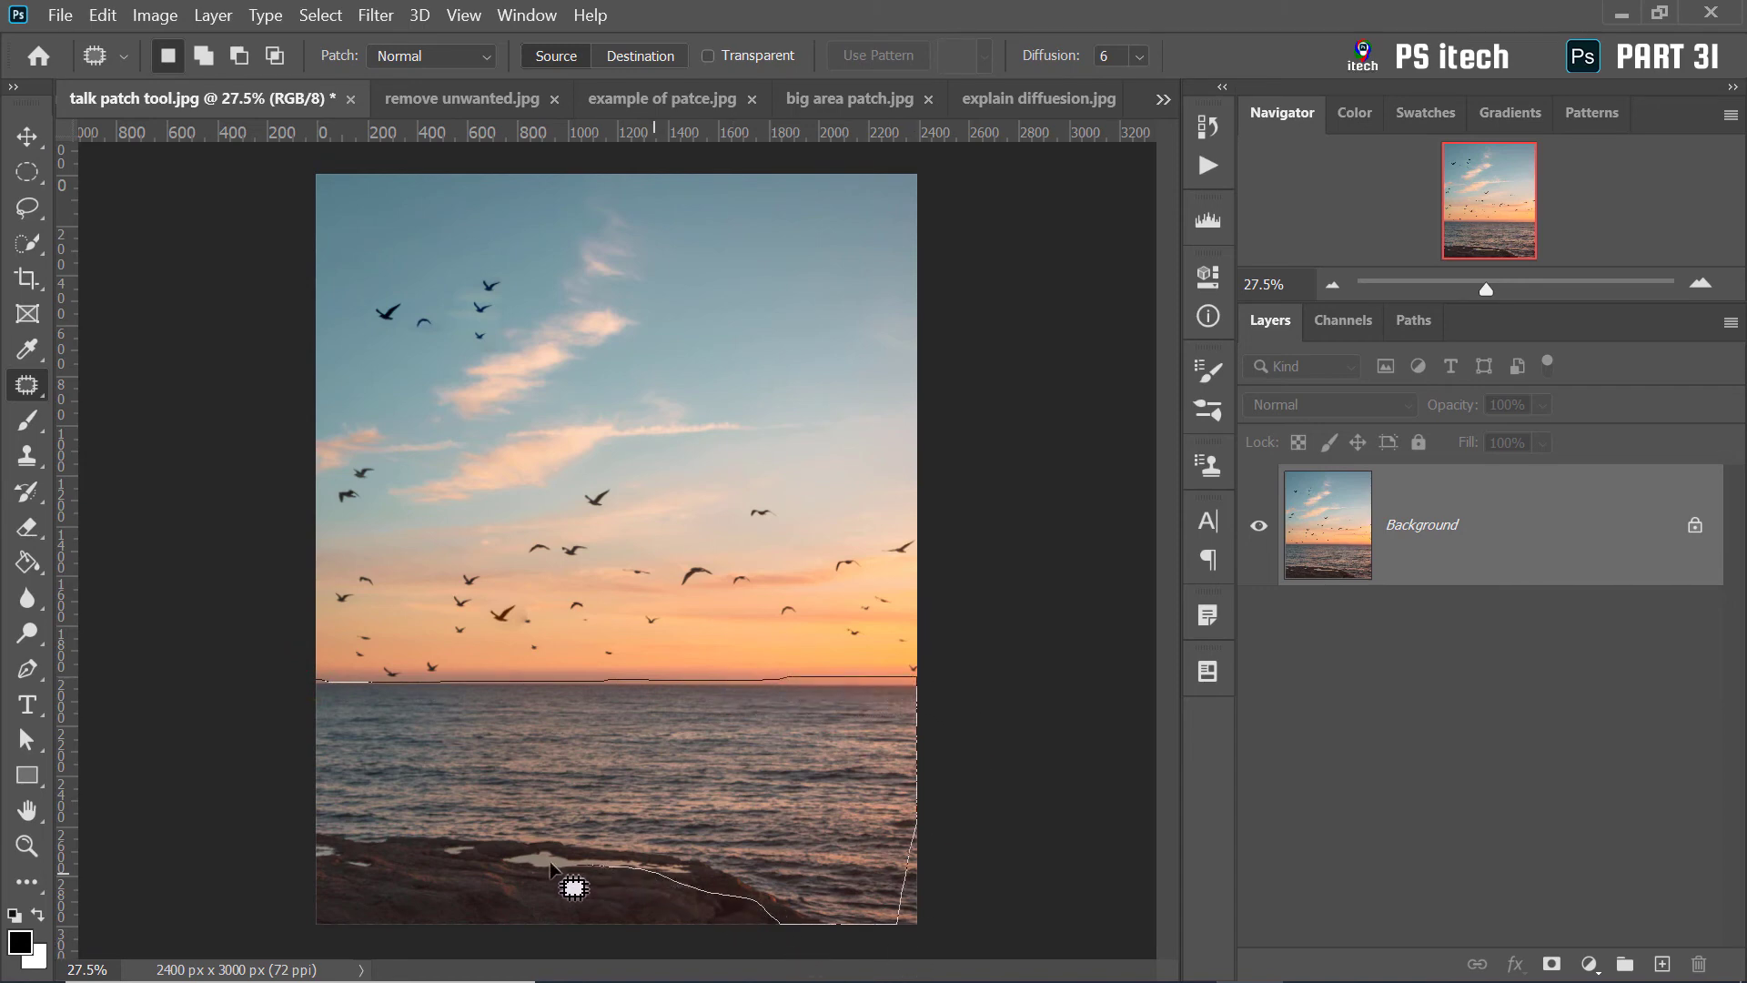
pyautogui.moveTo(550, 869); pyautogui.dragTo(346, 867)
pyautogui.moveTo(313, 691); pyautogui.dragTo(317, 684)
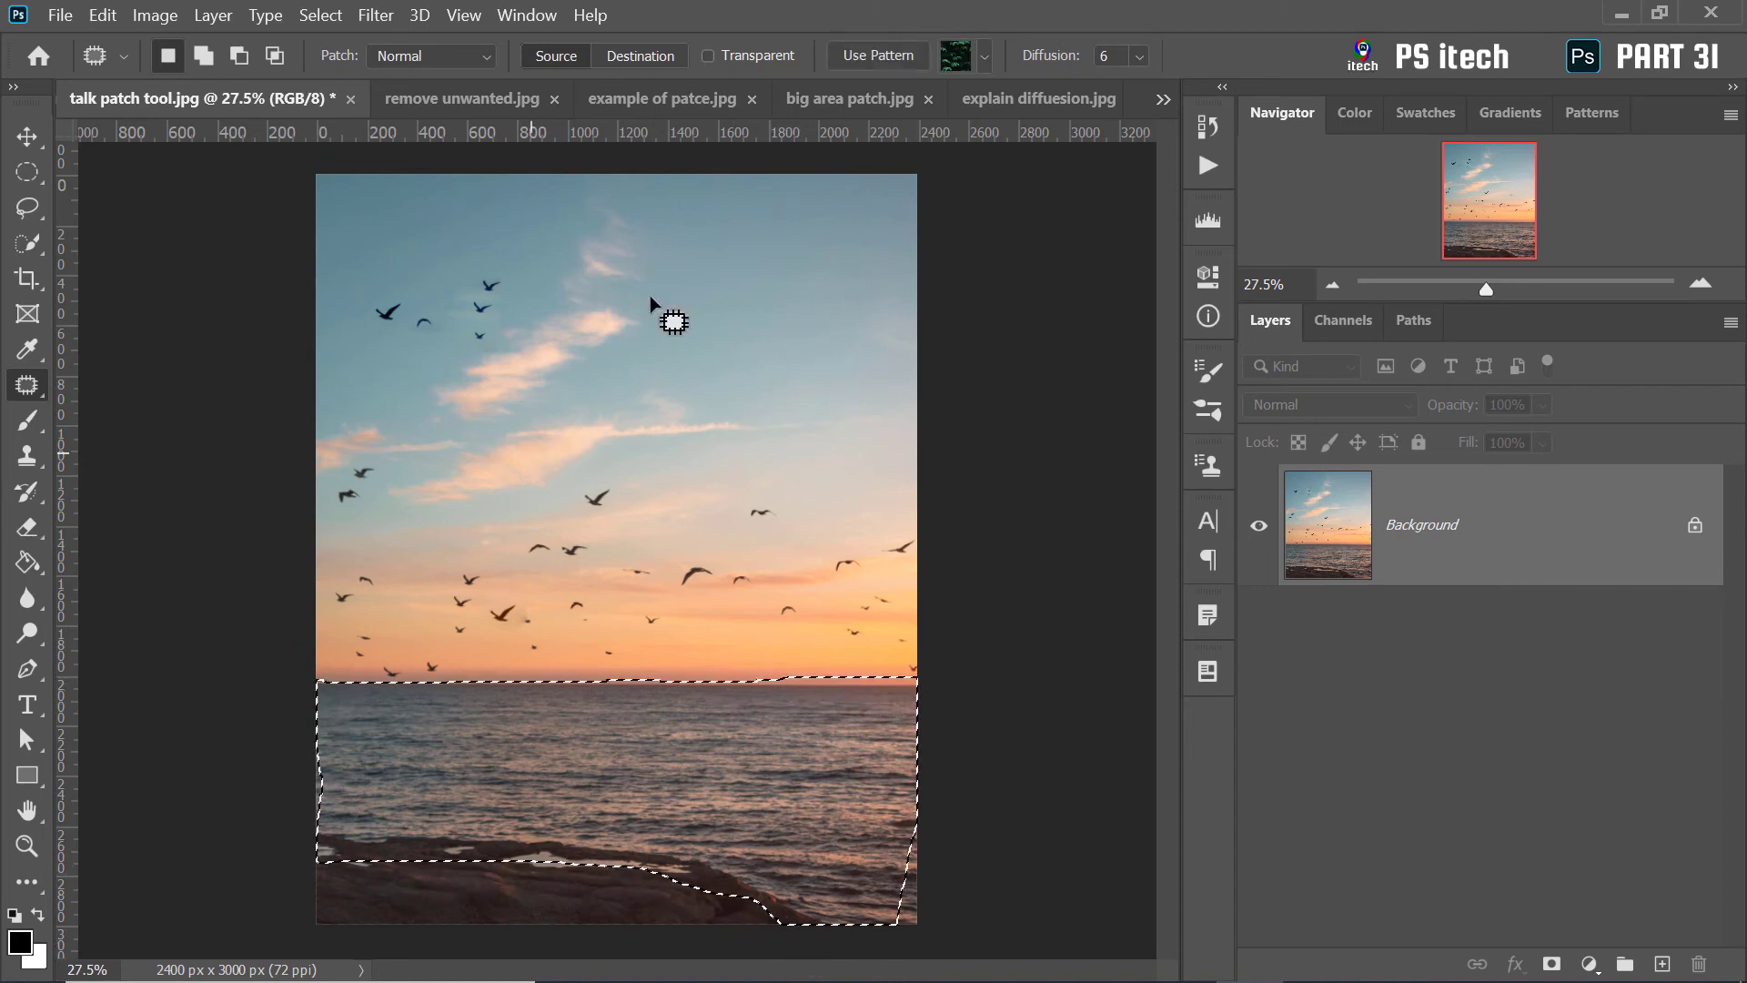
pyautogui.click(988, 56)
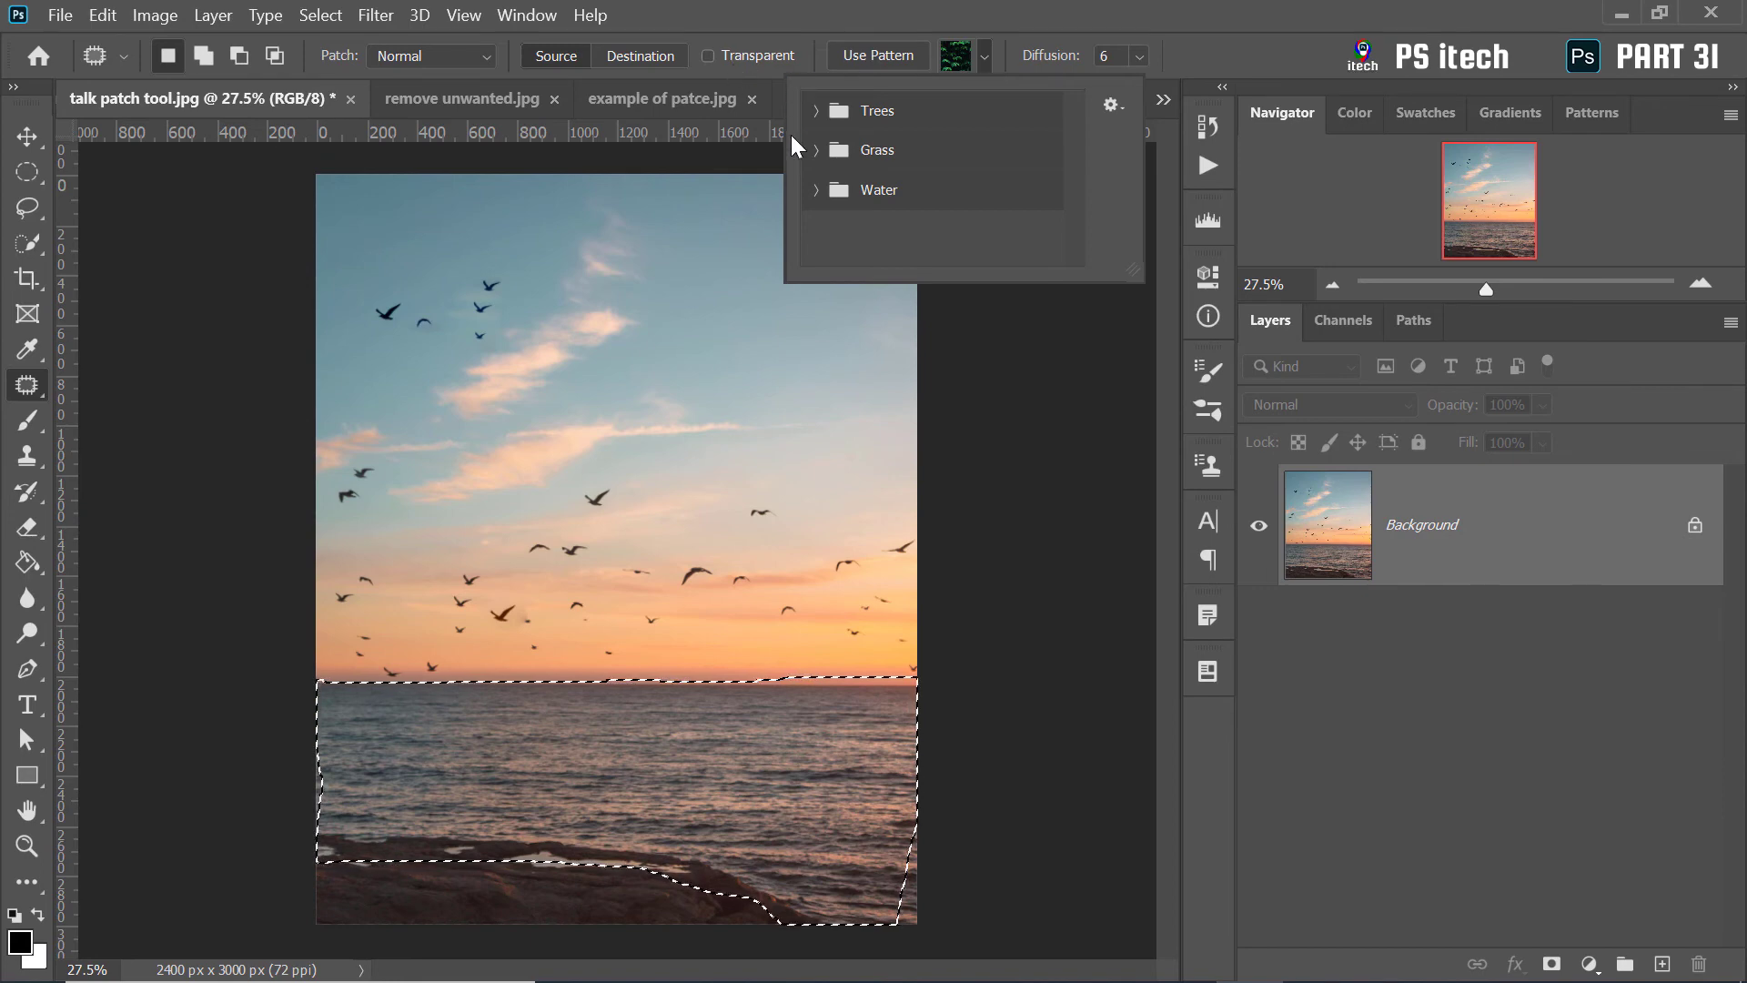
# Test-fill the sea selection with the light green Water pattern, then undo it
pyautogui.click(813, 151)
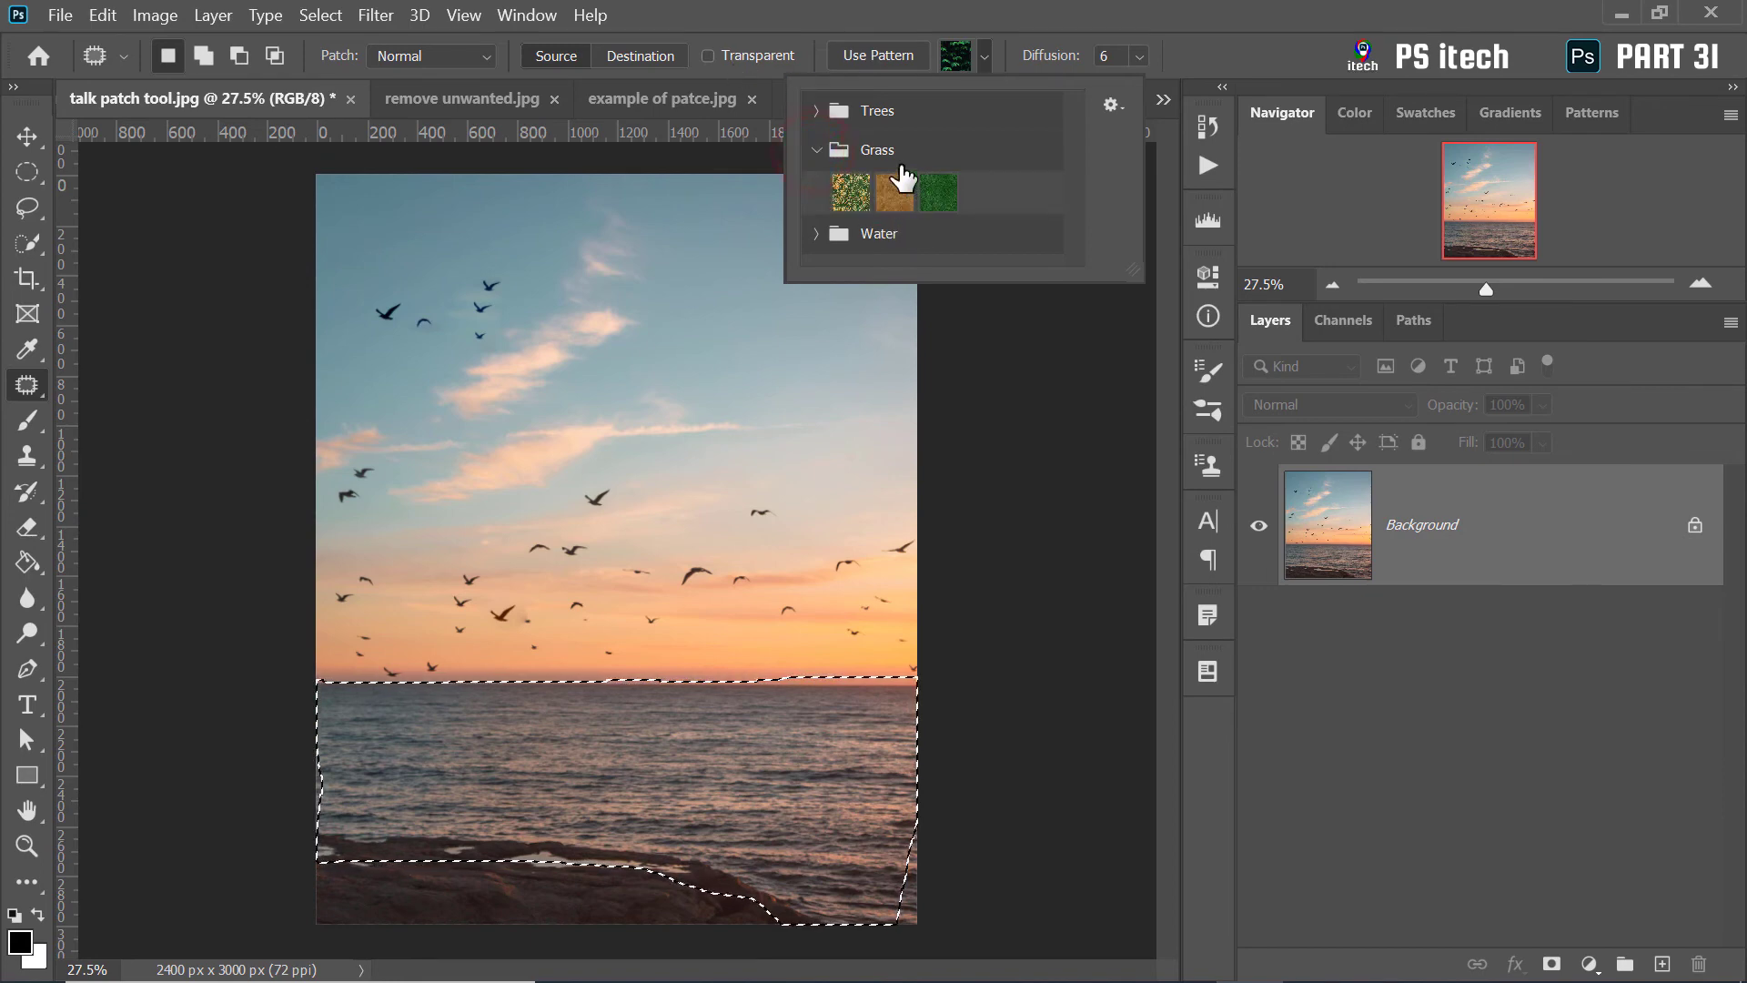
pyautogui.click(815, 236)
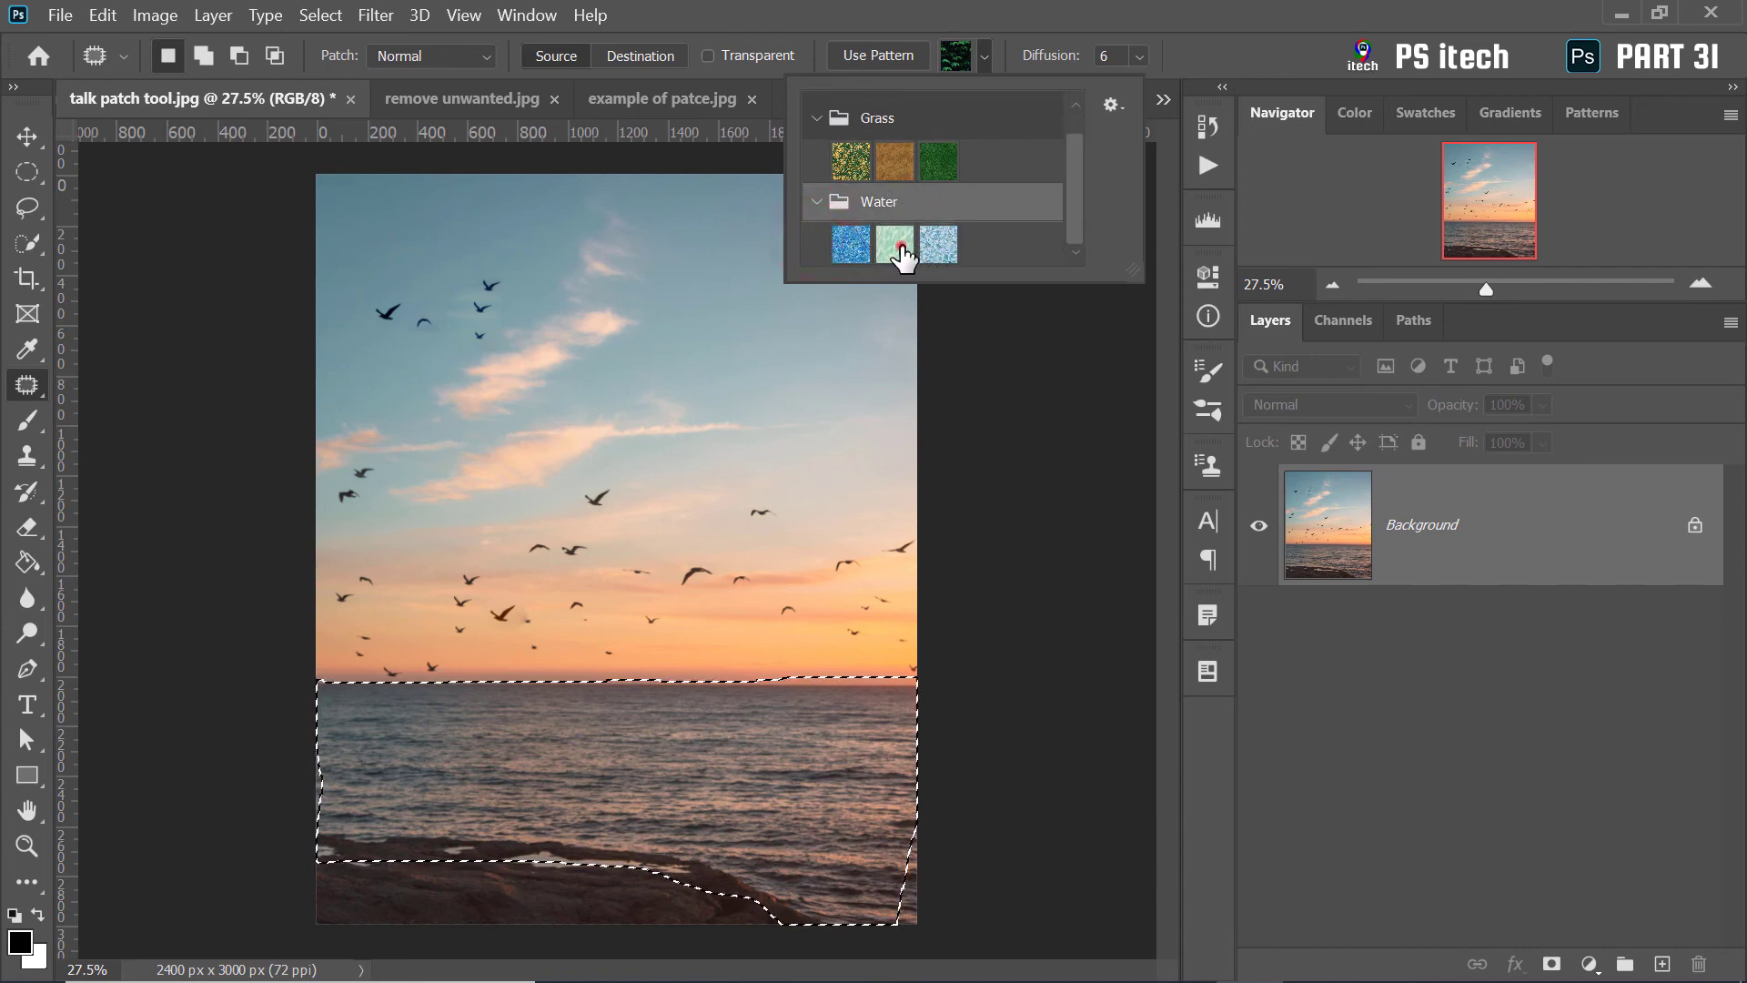
pyautogui.click(895, 246)
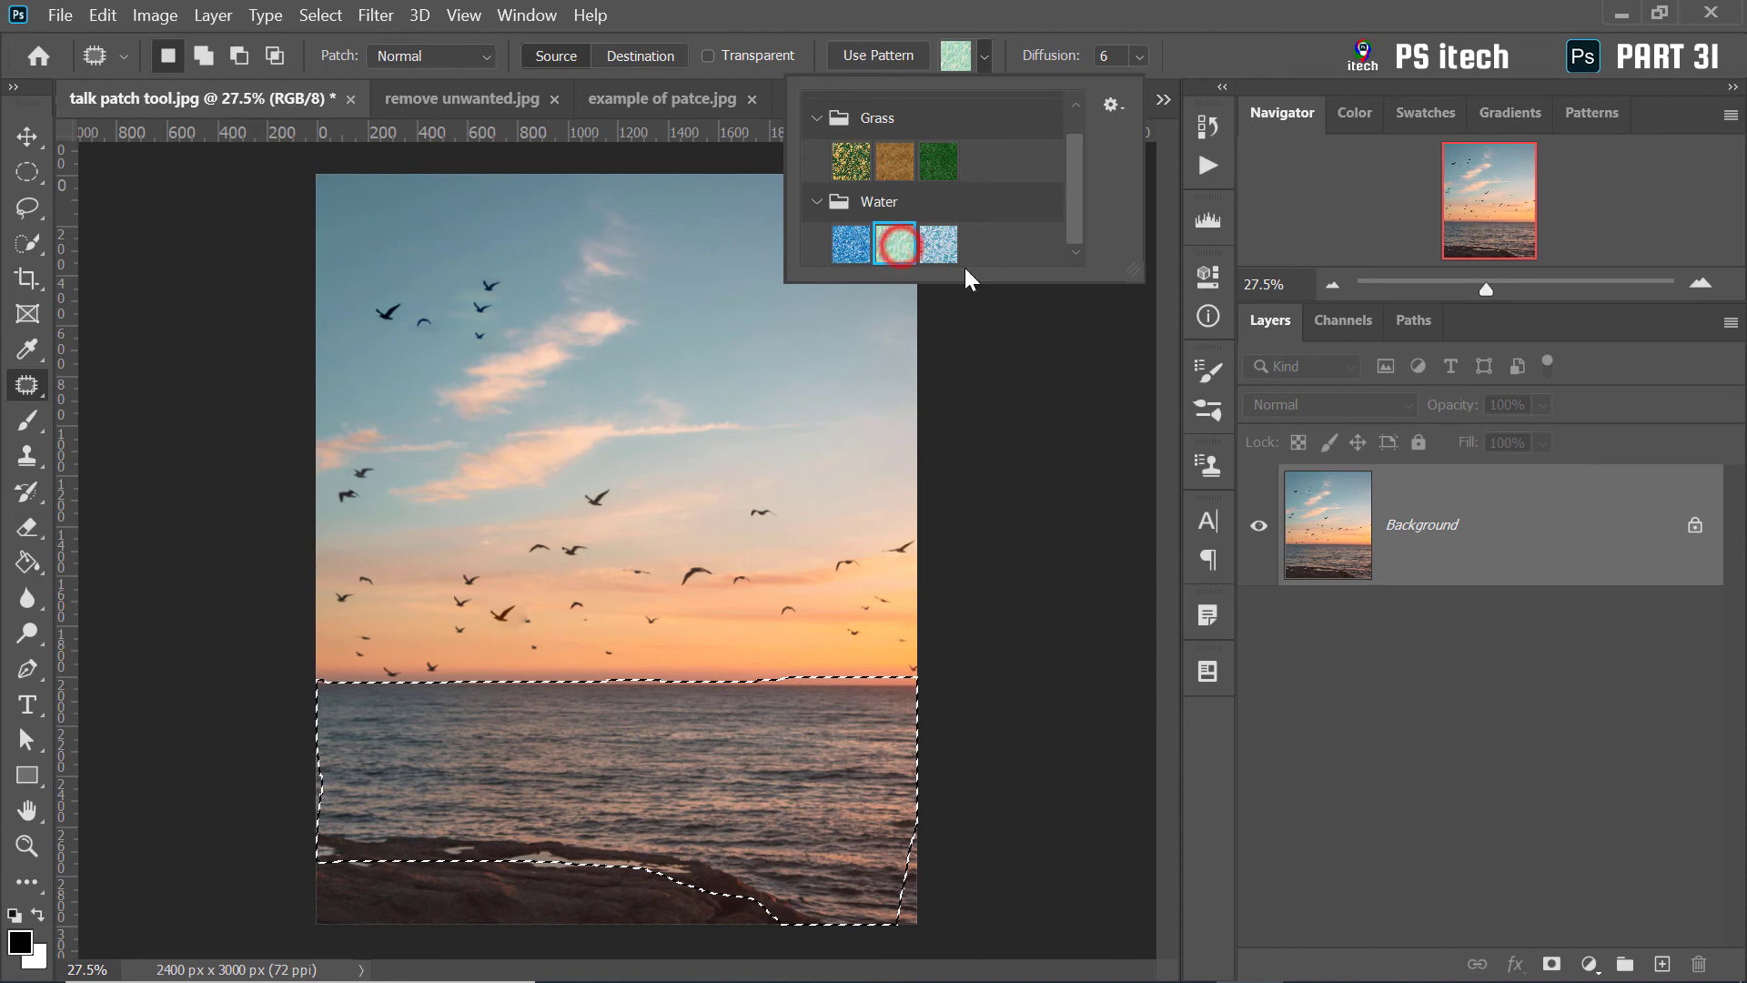
pyautogui.rightClick(681, 749)
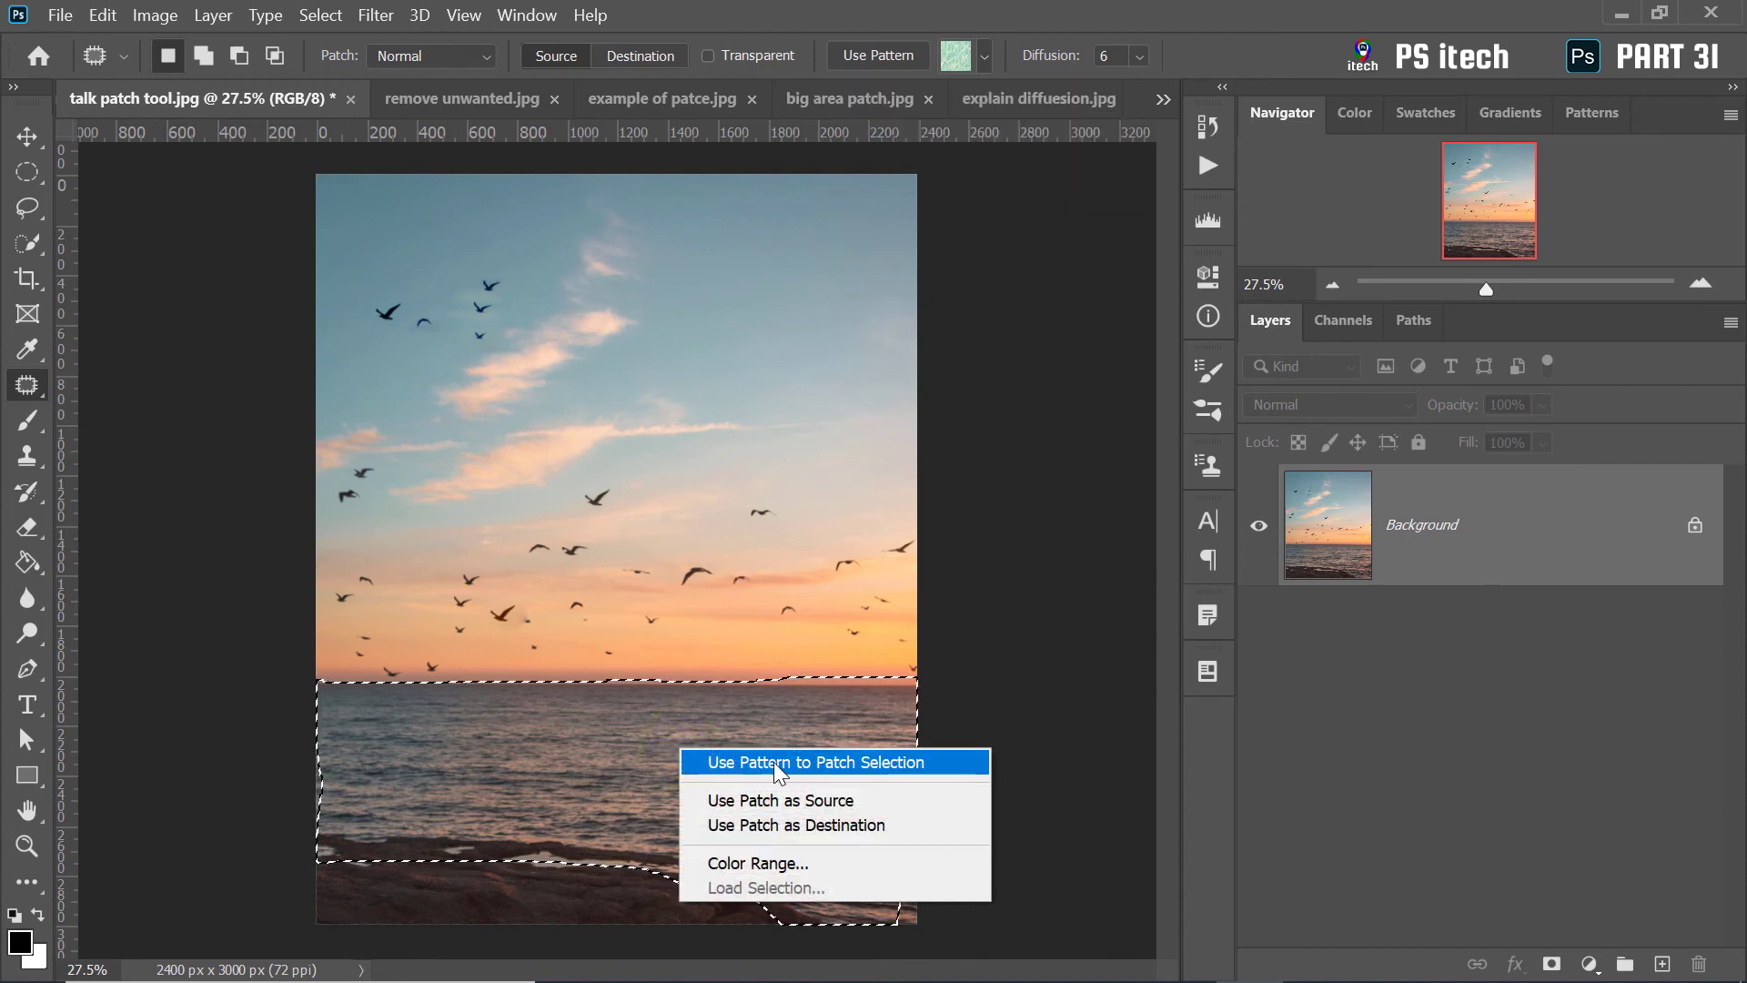
pyautogui.click(829, 761)
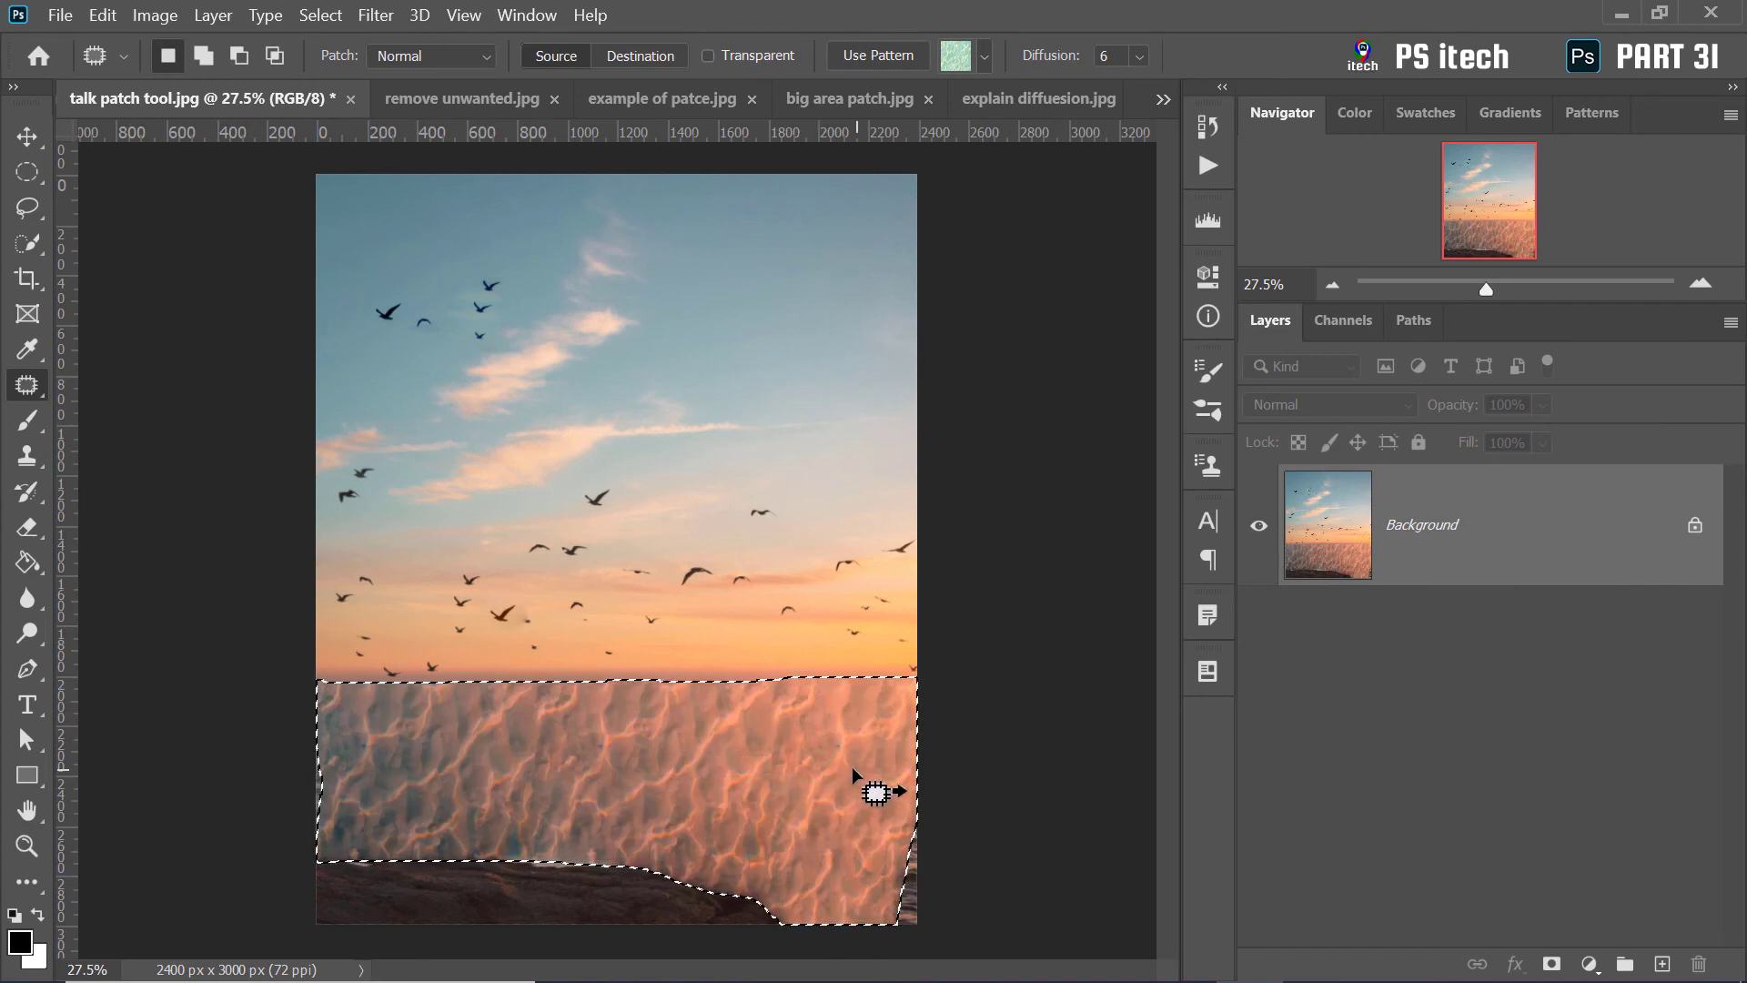
pyautogui.hotkey('ctrl', 'z')
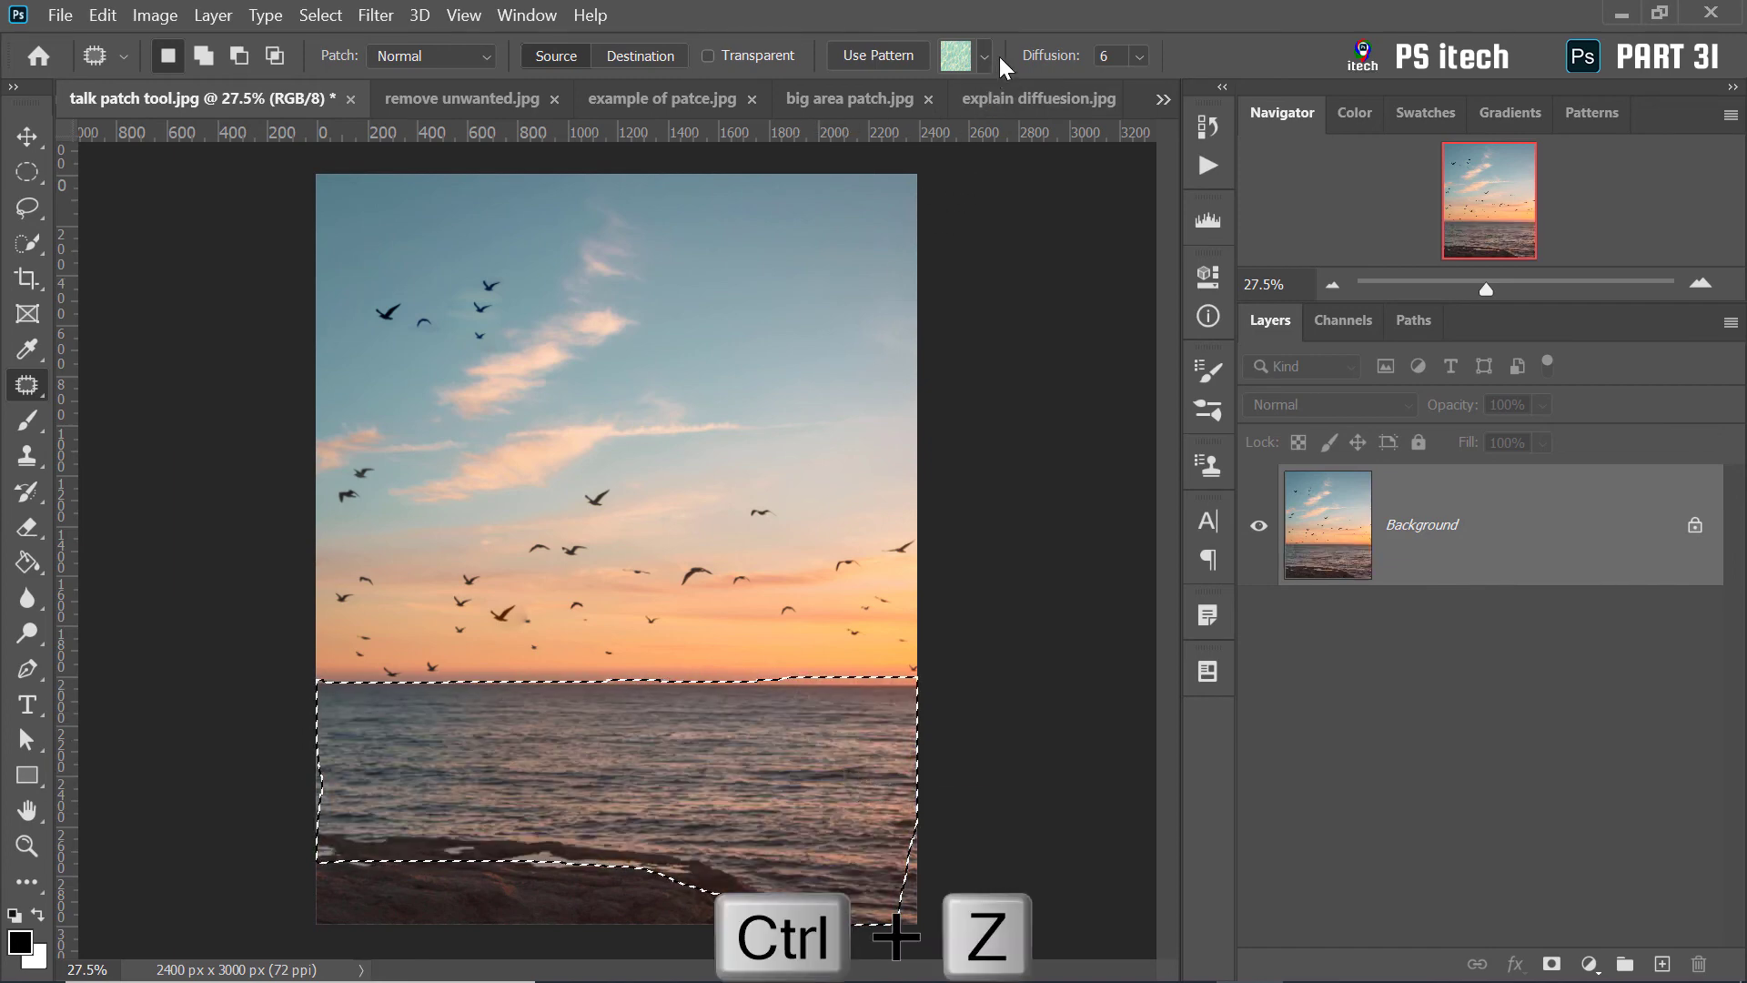
# Test-fill the sea selection with the leafy Grass pattern, then undo it
pyautogui.click(985, 56)
pyautogui.click(850, 161)
pyautogui.rightClick(671, 732)
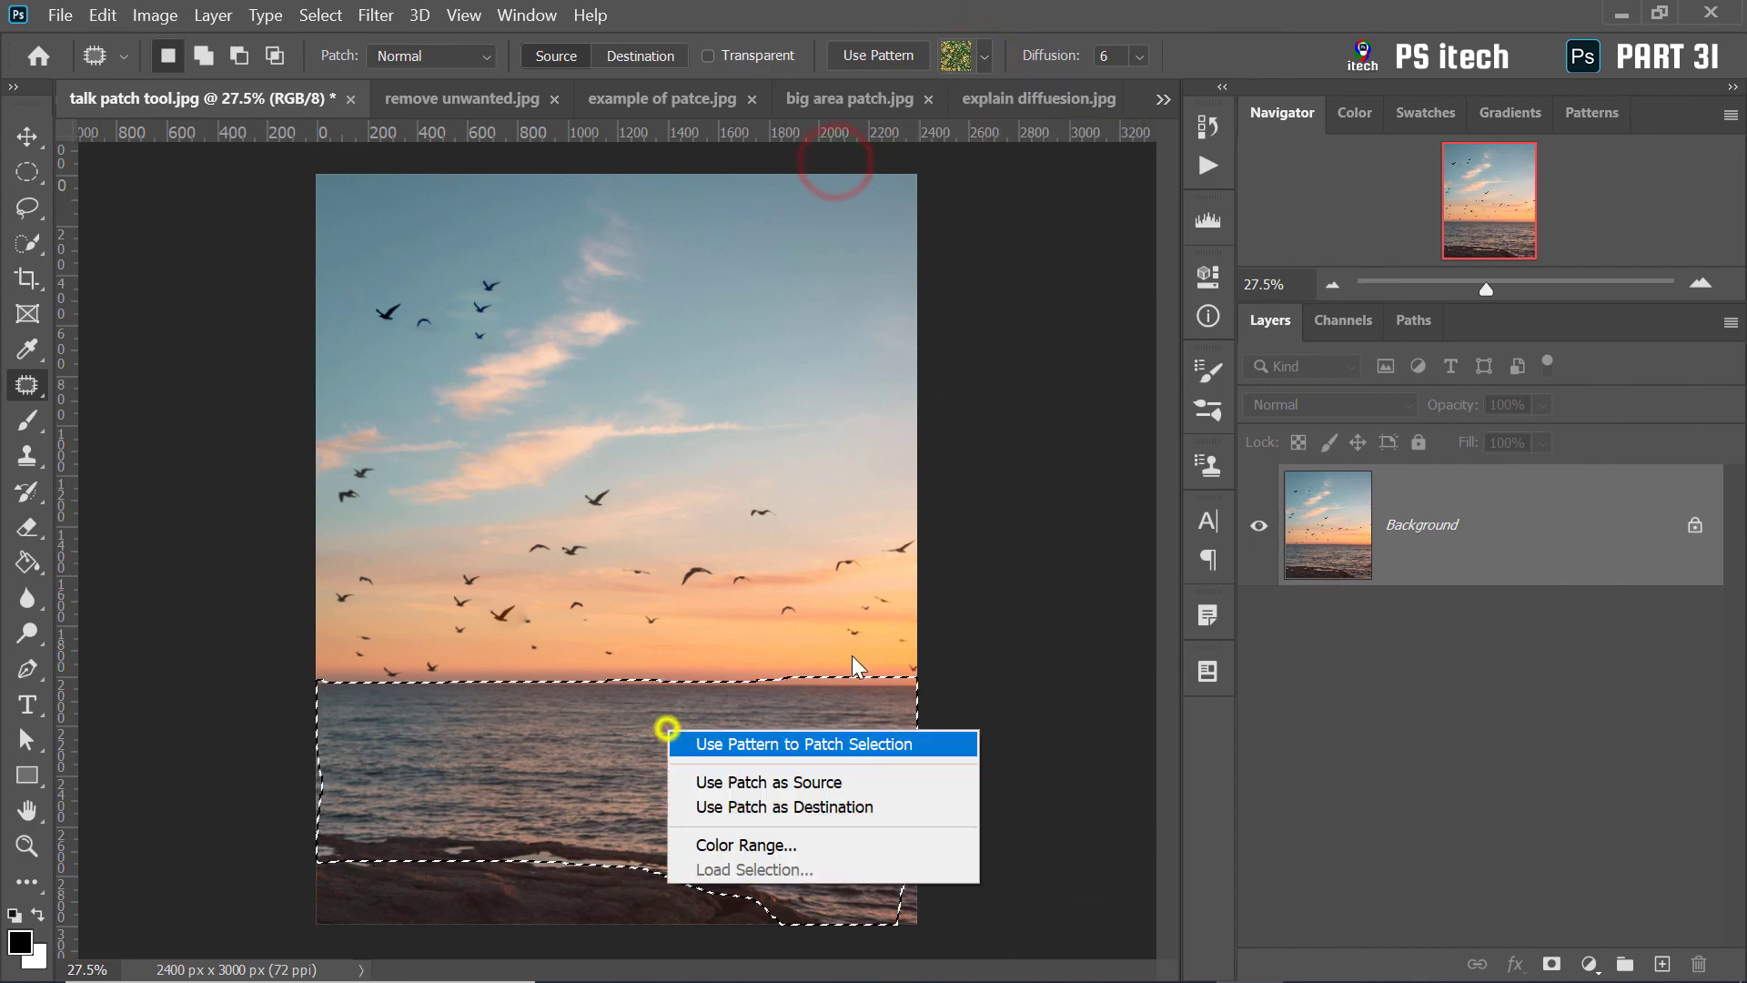
pyautogui.click(823, 744)
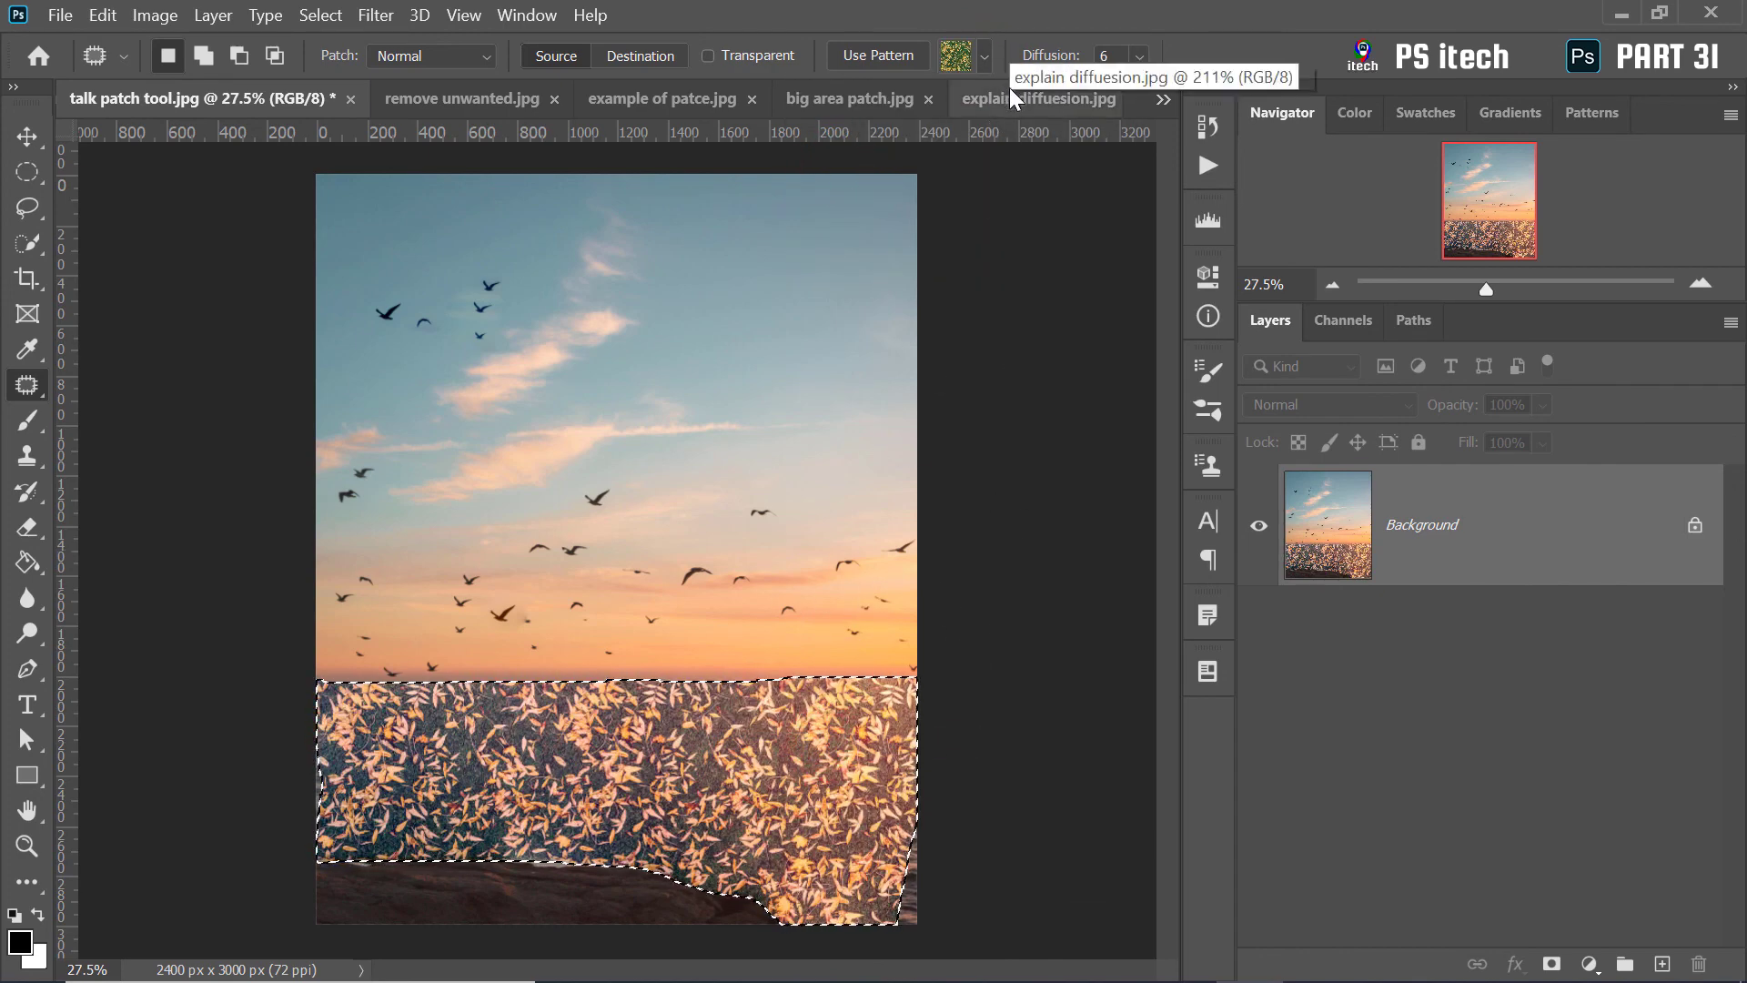
pyautogui.hotkey('ctrl', 'z')
# Fill the sea with the fourth Trees texture, preview it deselected, then undo
pyautogui.click(992, 56)
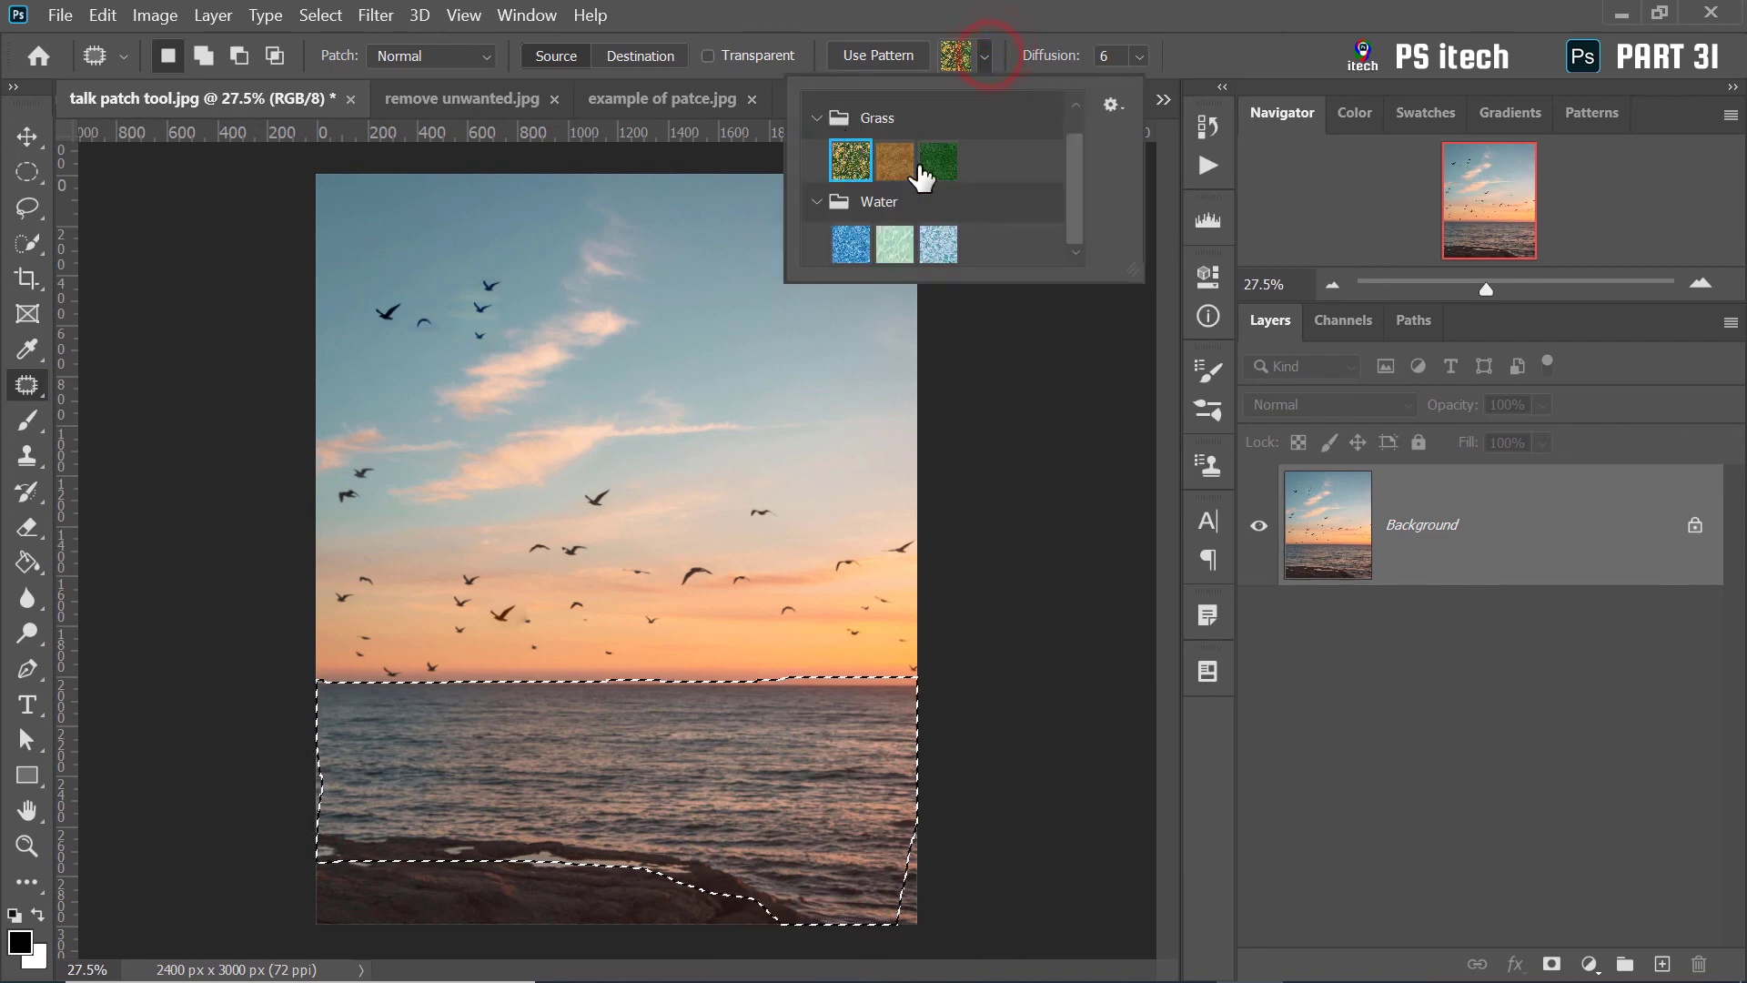
pyautogui.scroll(1, 910, 169)
pyautogui.click(816, 111)
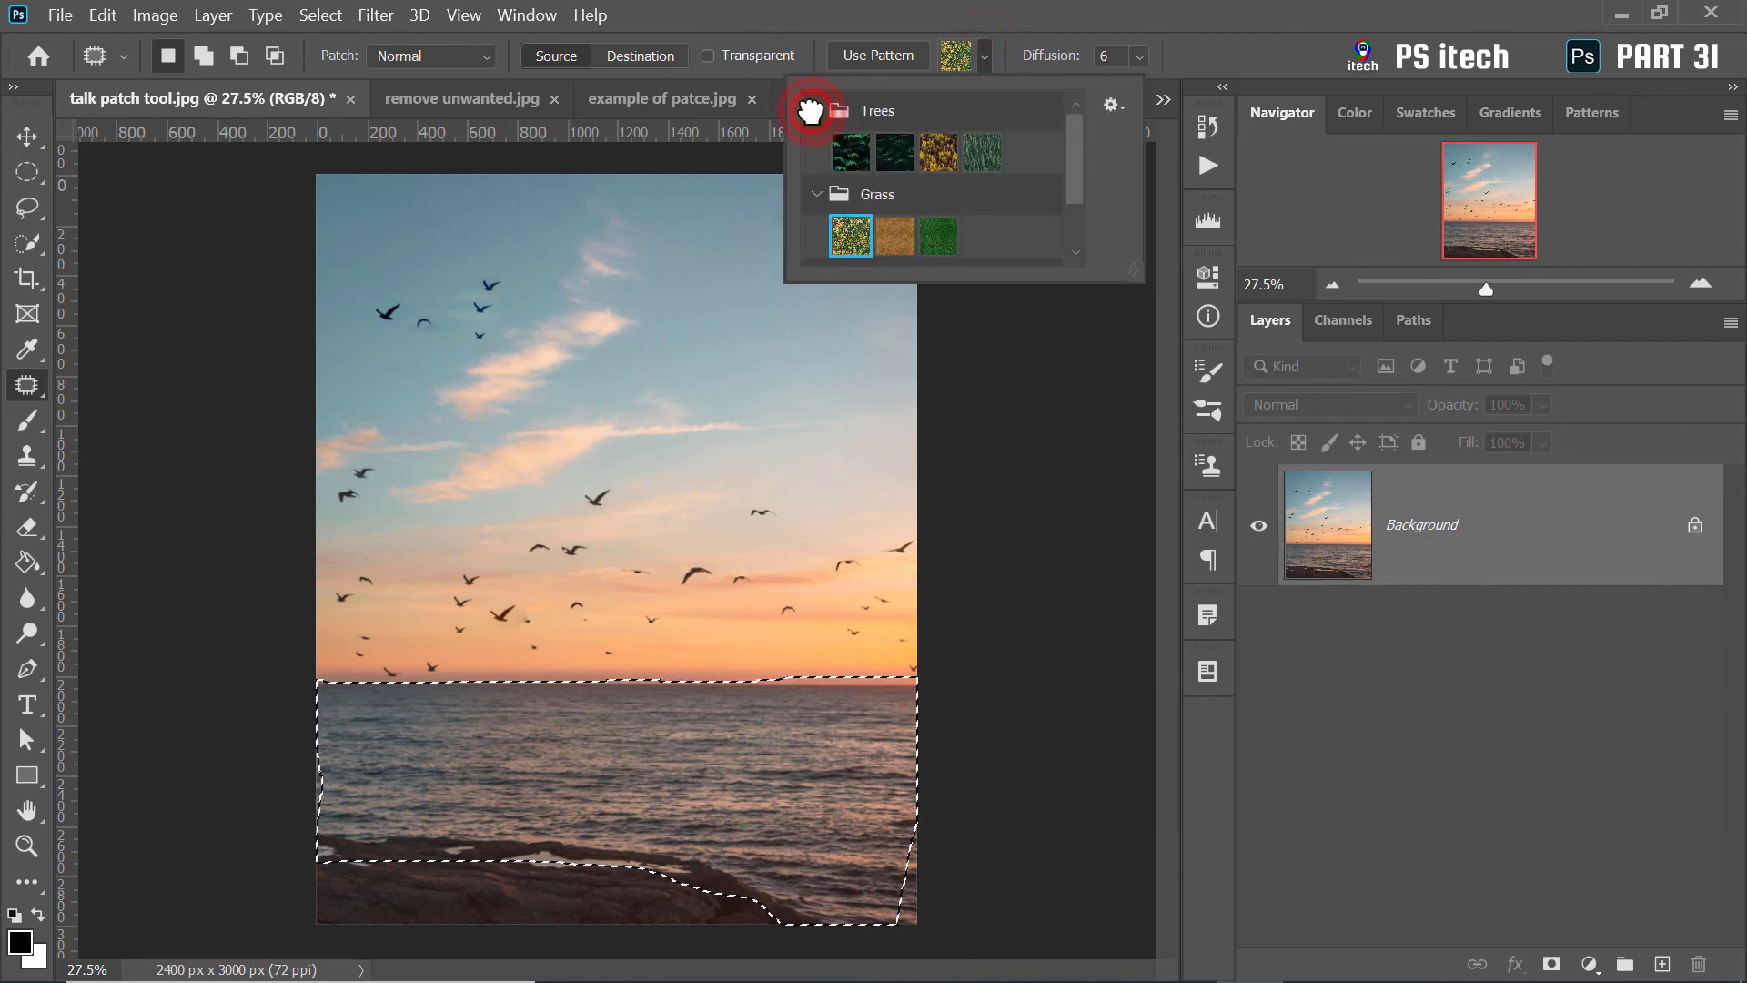
pyautogui.click(985, 157)
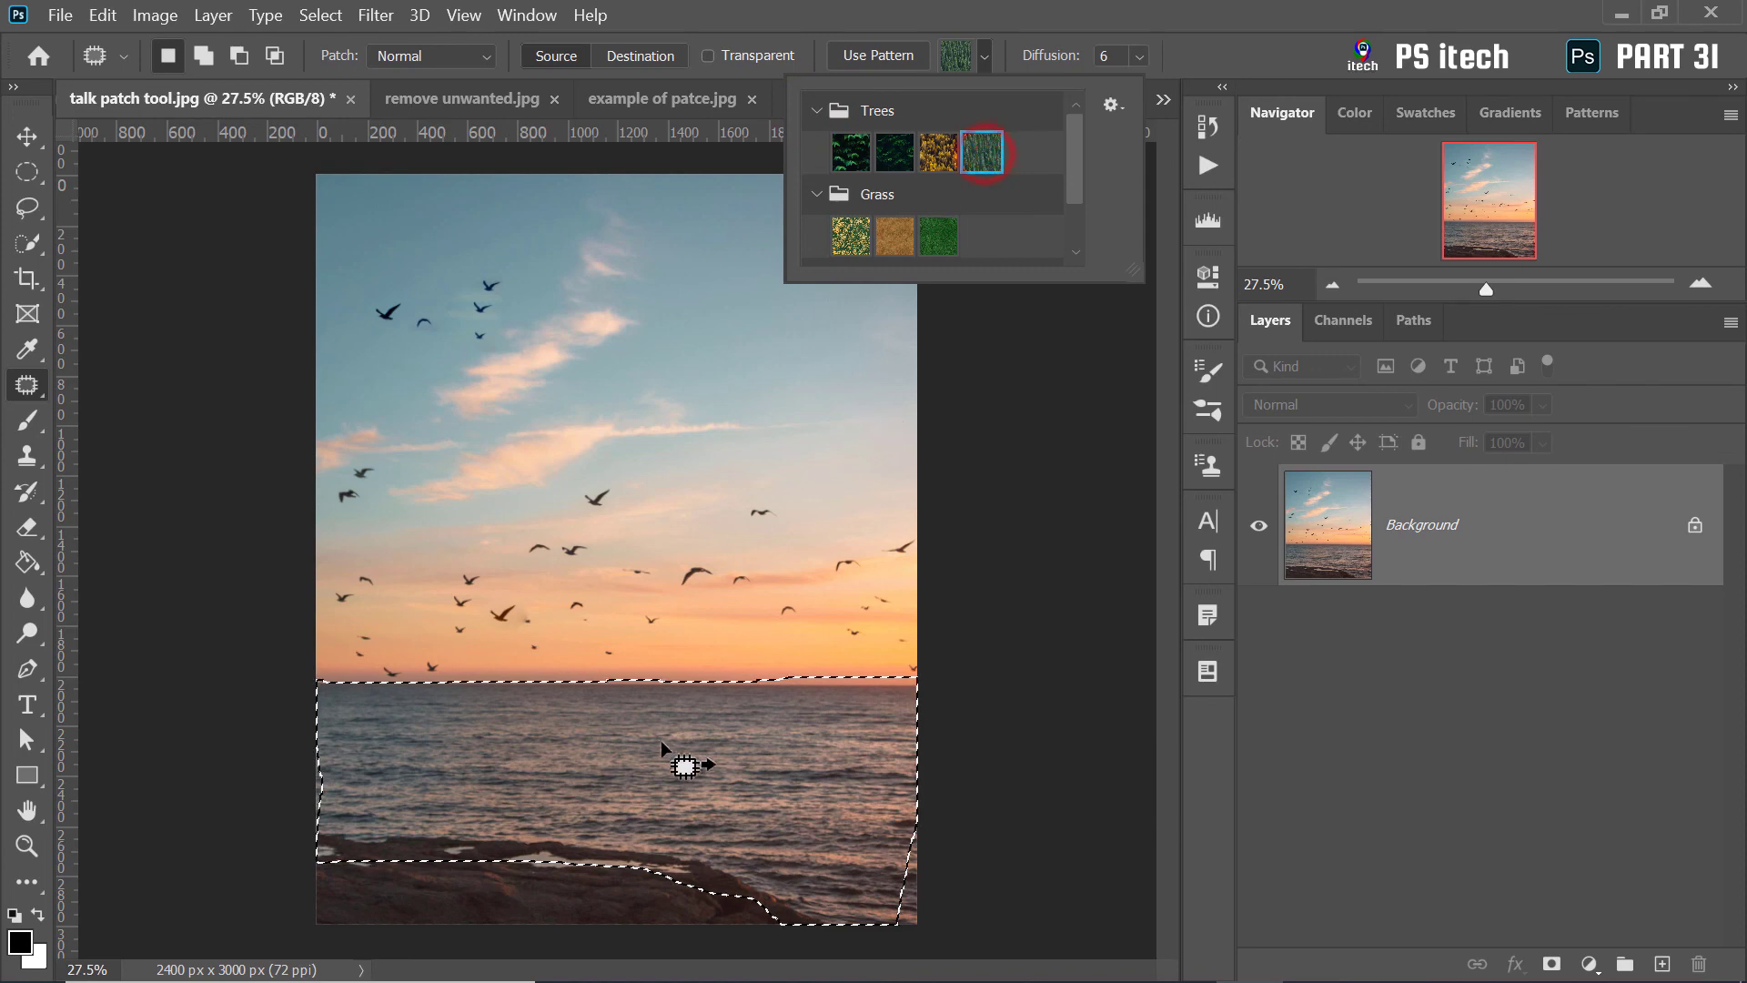
pyautogui.rightClick(661, 763)
pyautogui.click(767, 780)
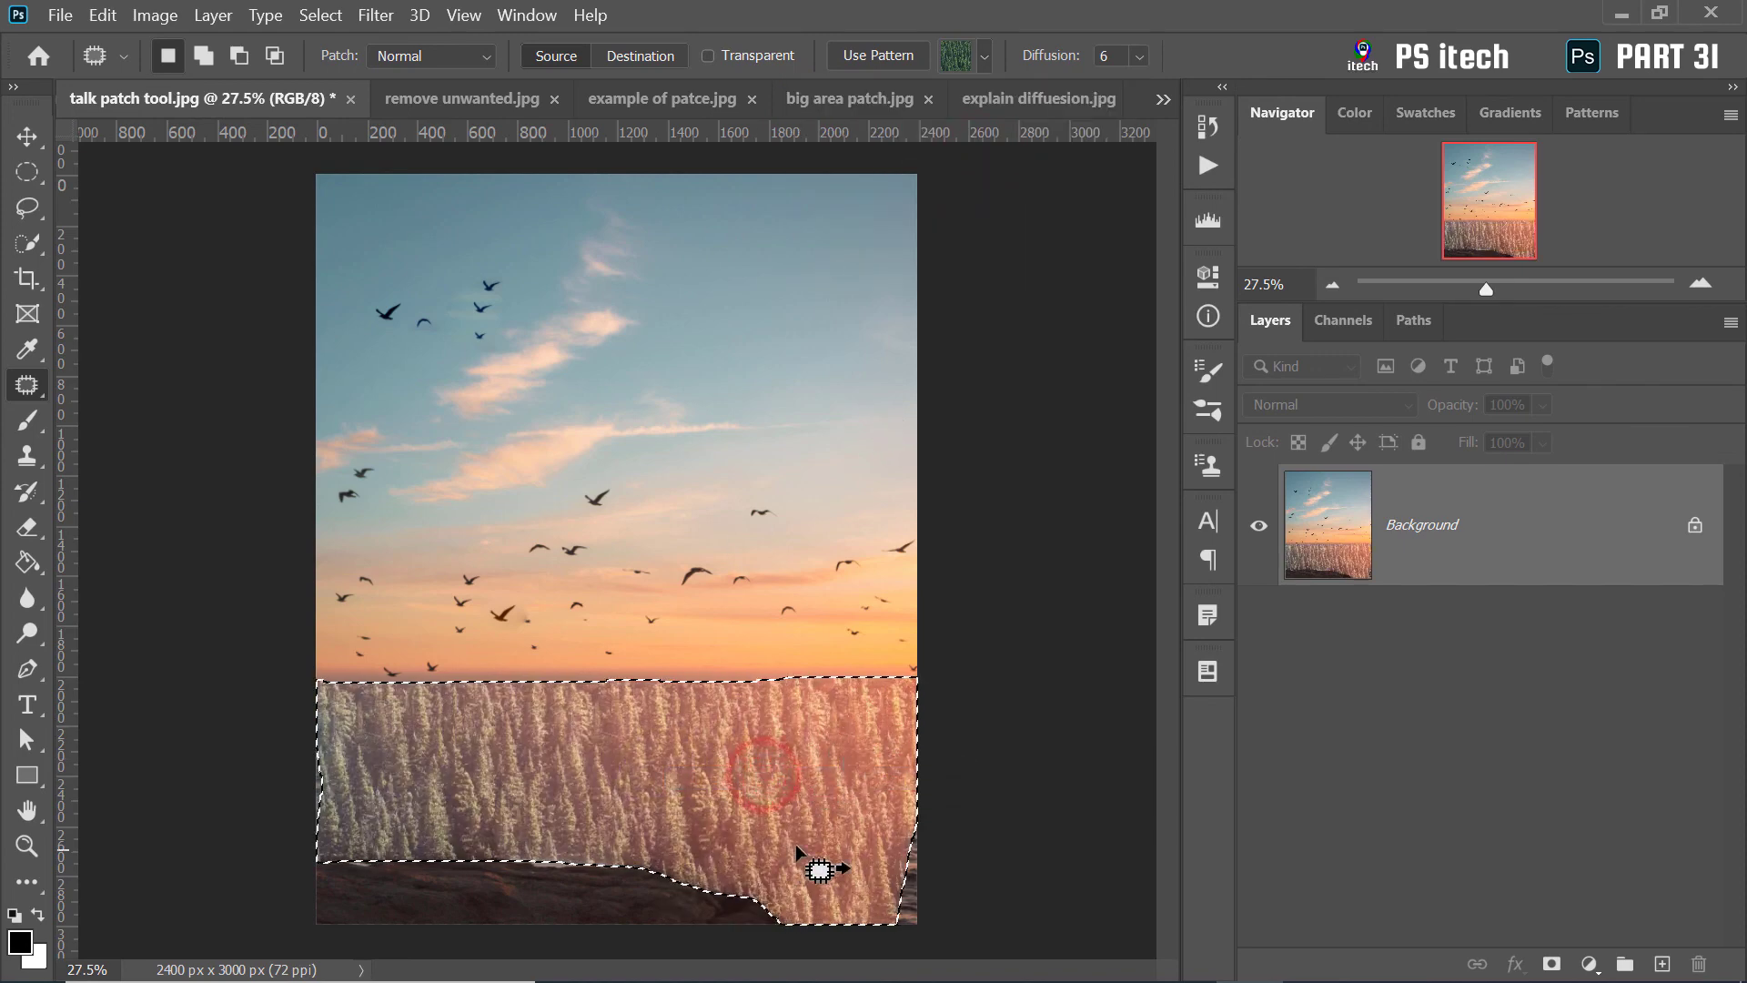
pyautogui.click(814, 598)
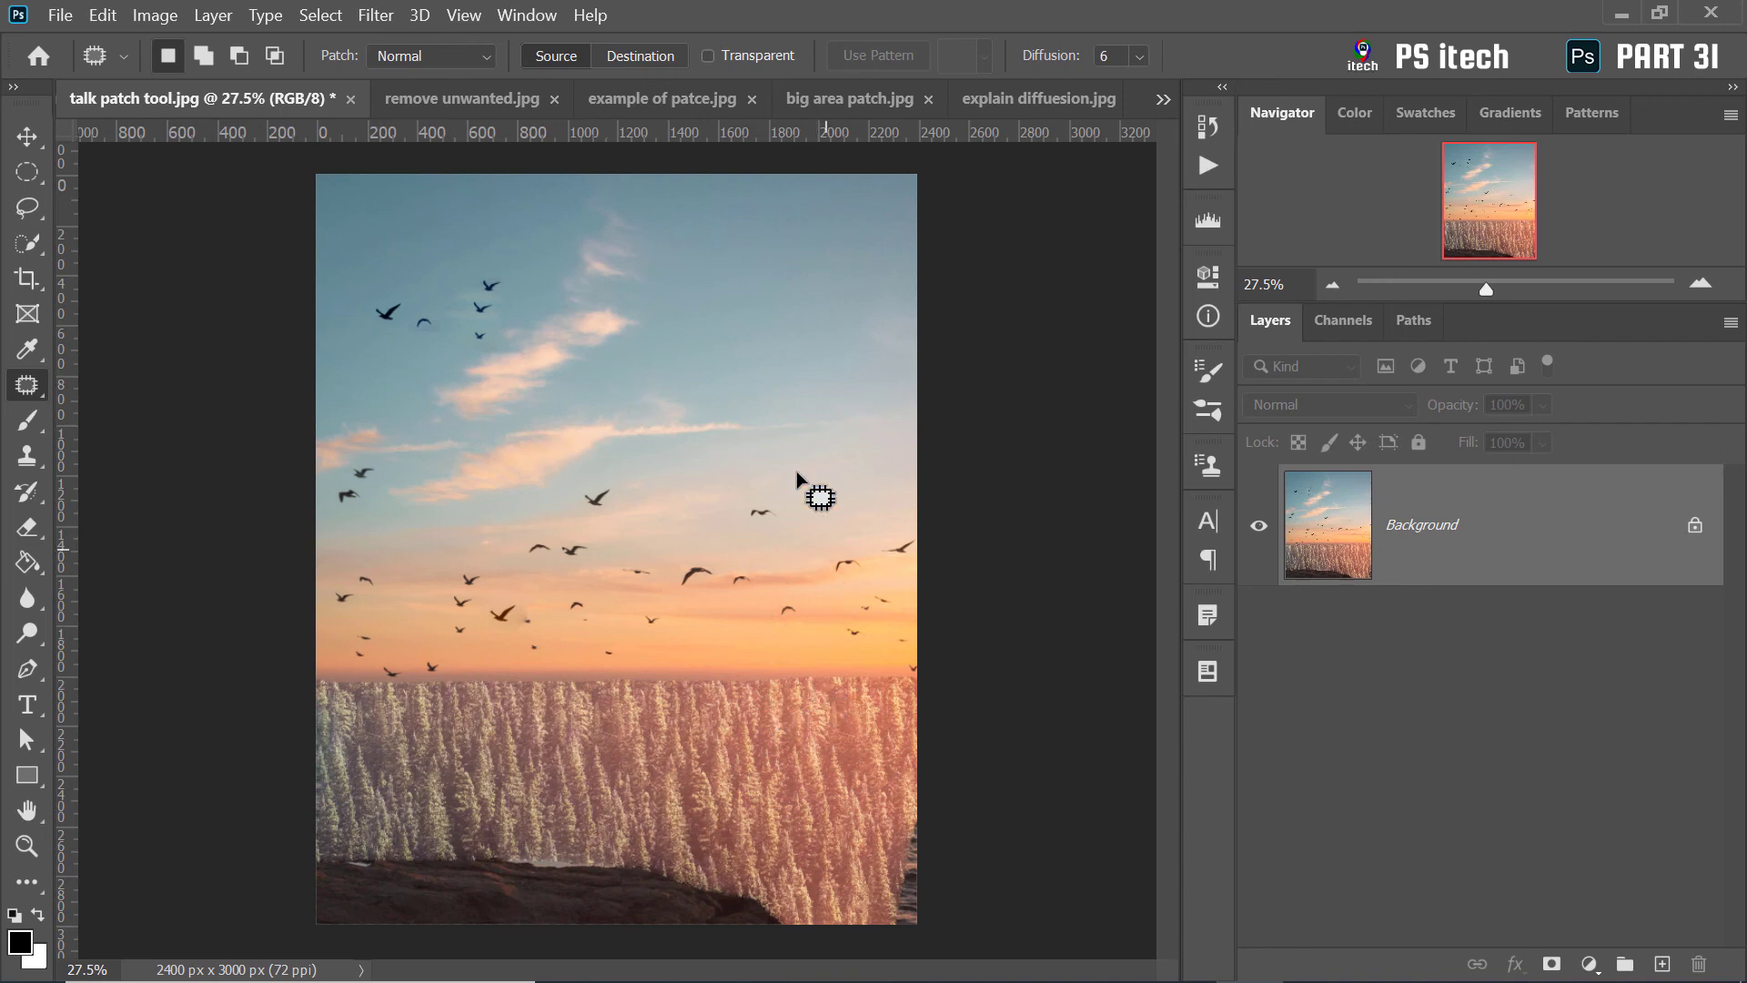
pyautogui.hotkey('ctrl', 'z')
pyautogui.hotkey('ctrl', 'z')
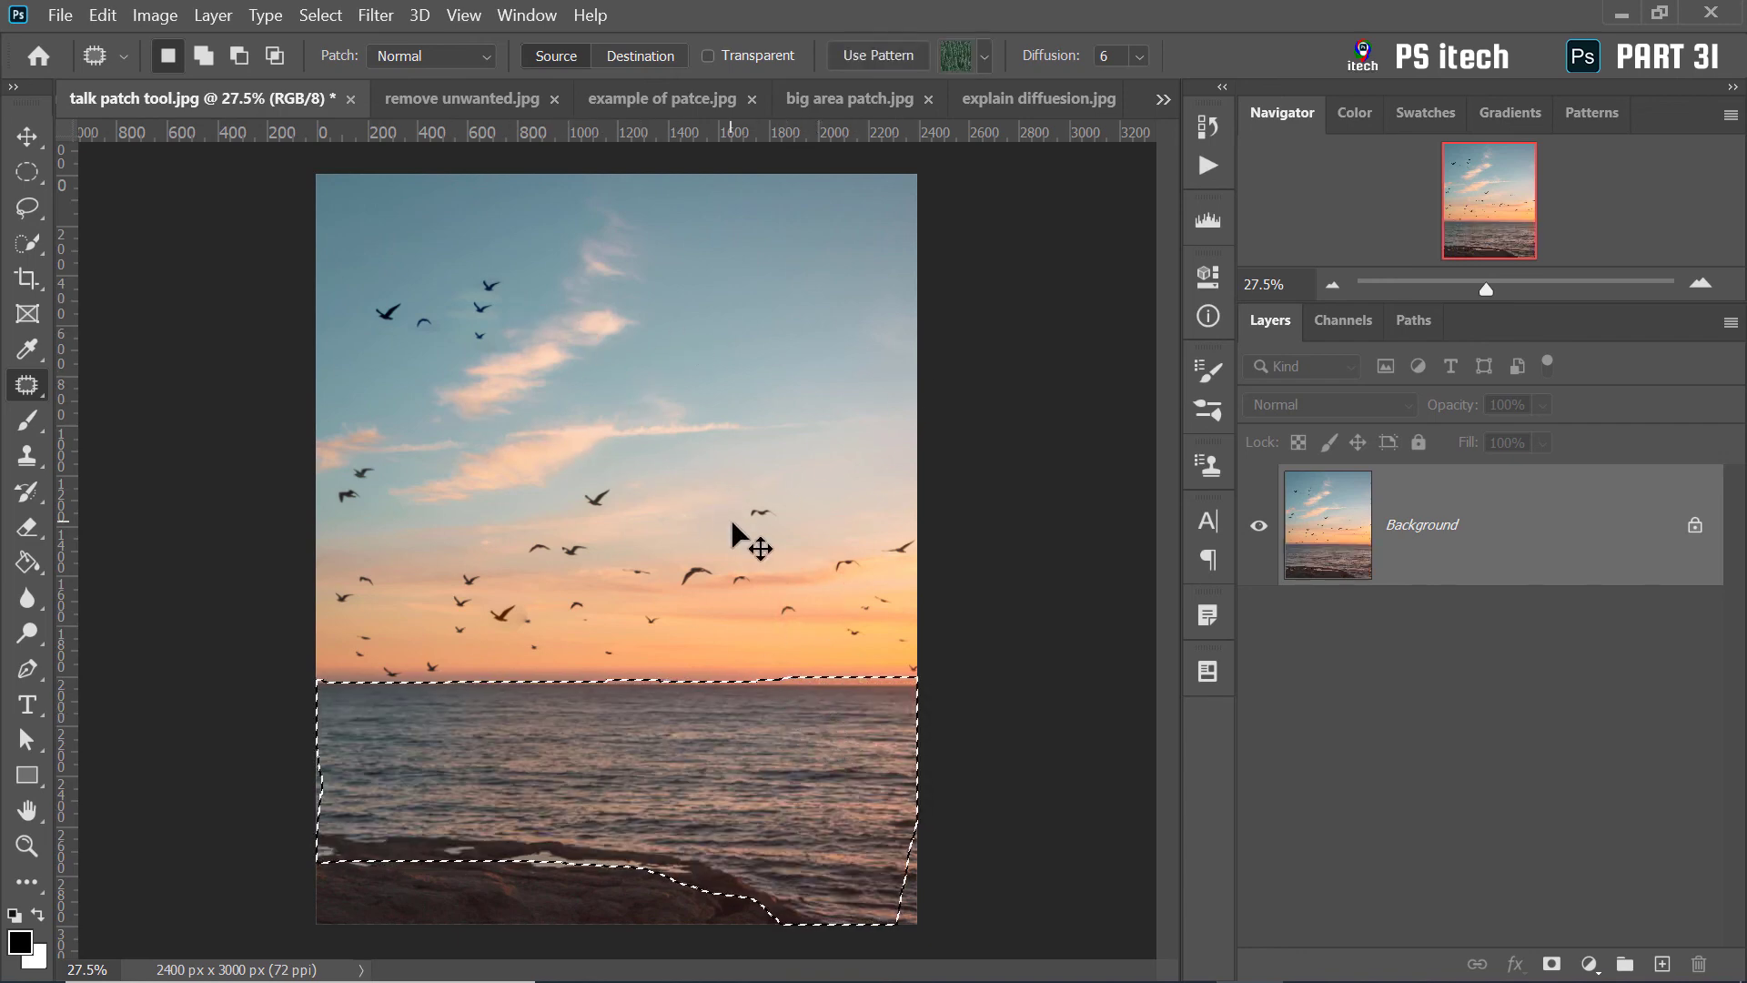
# Apply Color Balance Magenta–Green +76 to the sea, then re-outline it from horizon to rocks
pyautogui.hotkey('ctrl', 'b')
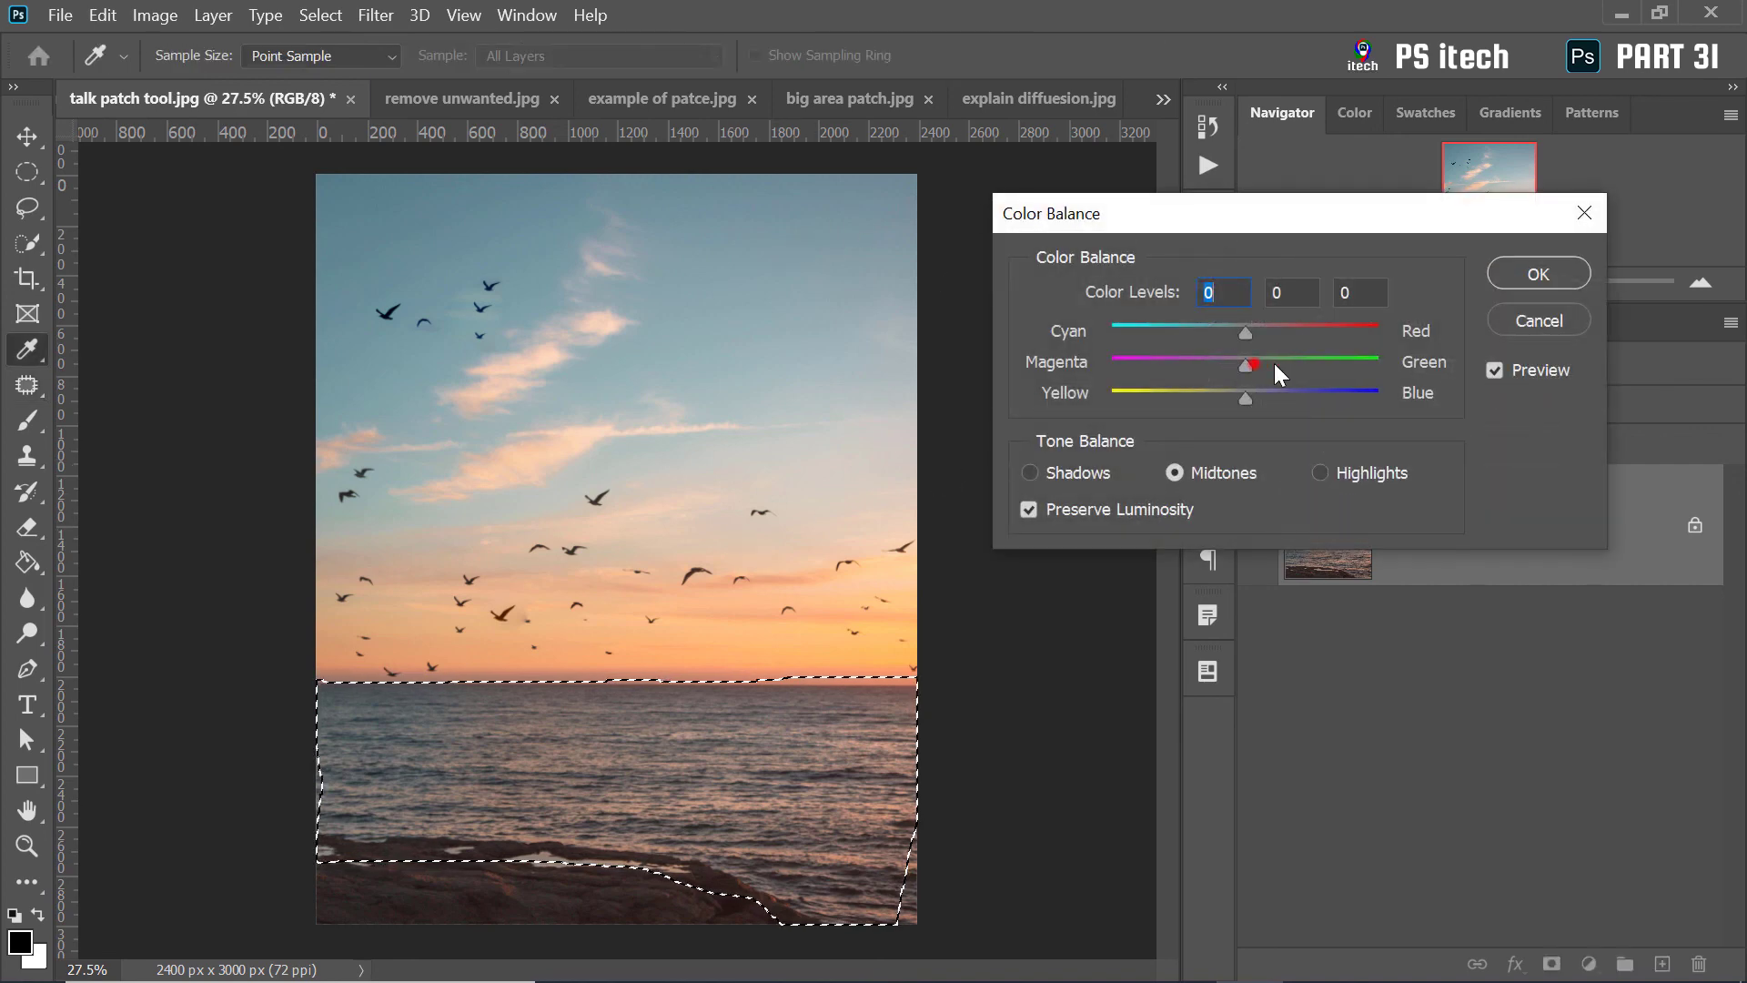
pyautogui.moveTo(1246, 365)
pyautogui.mouseDown()
pyautogui.moveTo(1383, 364)
pyautogui.moveTo(1347, 365)
pyautogui.mouseUp()
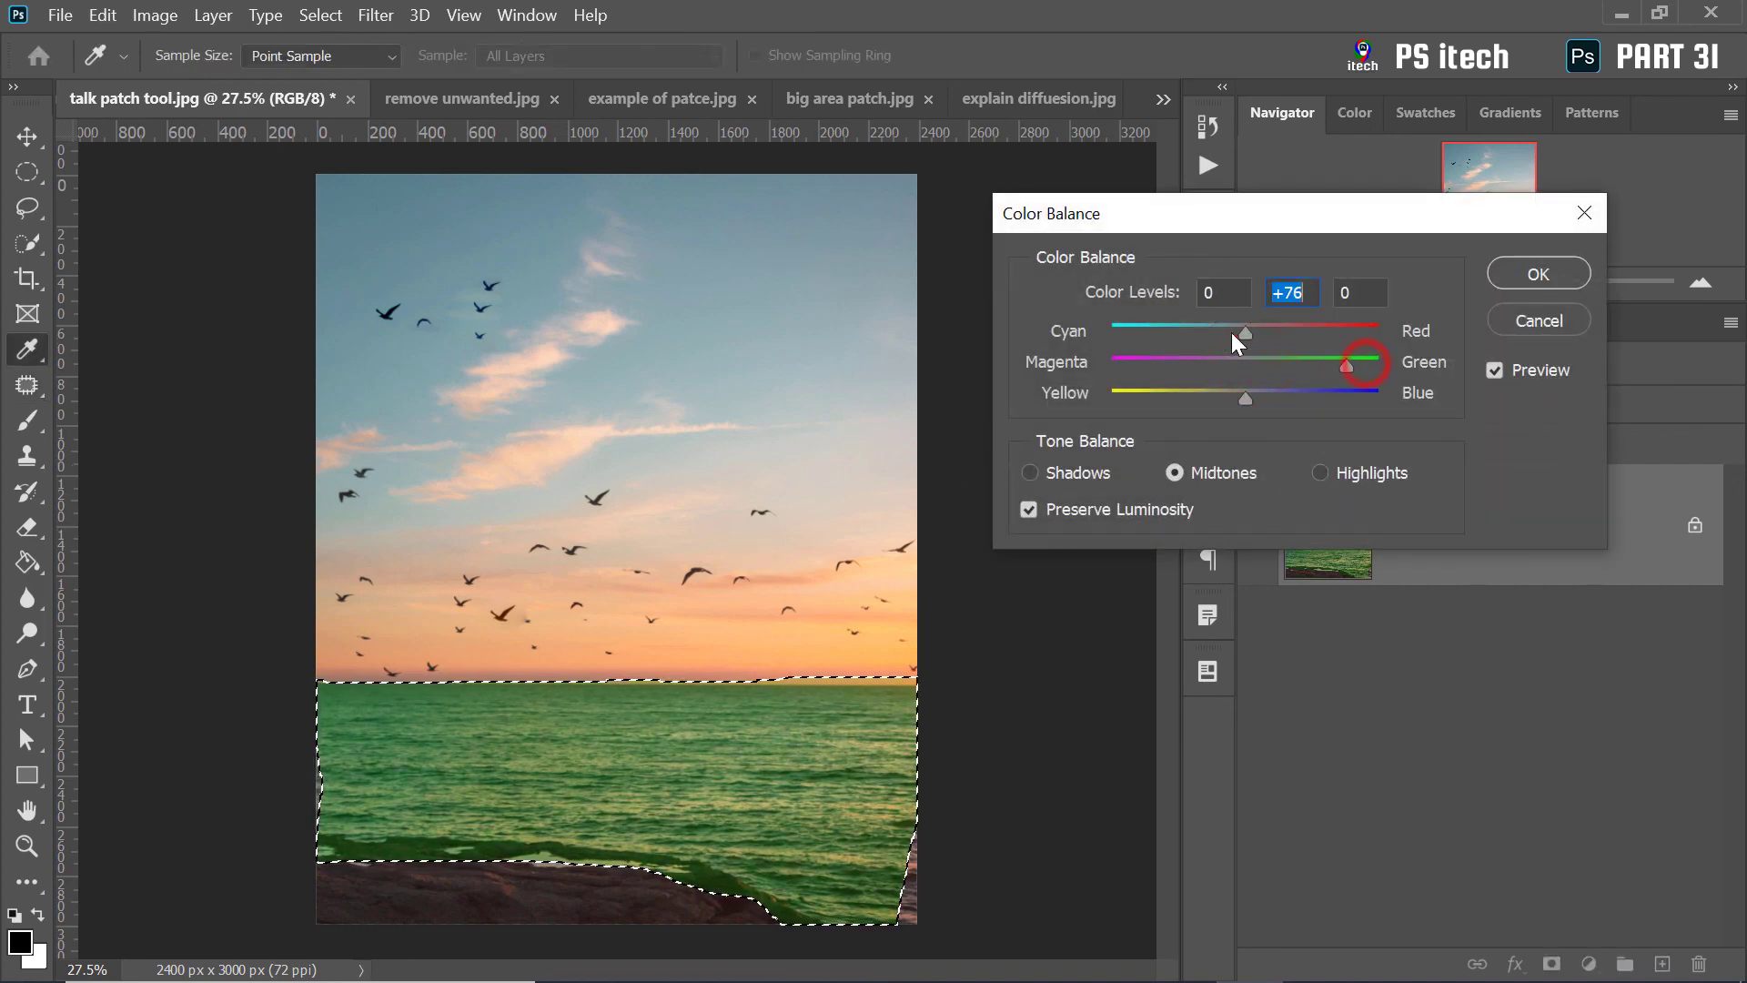
pyautogui.moveTo(1246, 333); pyautogui.dragTo(1216, 333)
pyautogui.click(1537, 274)
pyautogui.hotkey('ctrl', 'd')
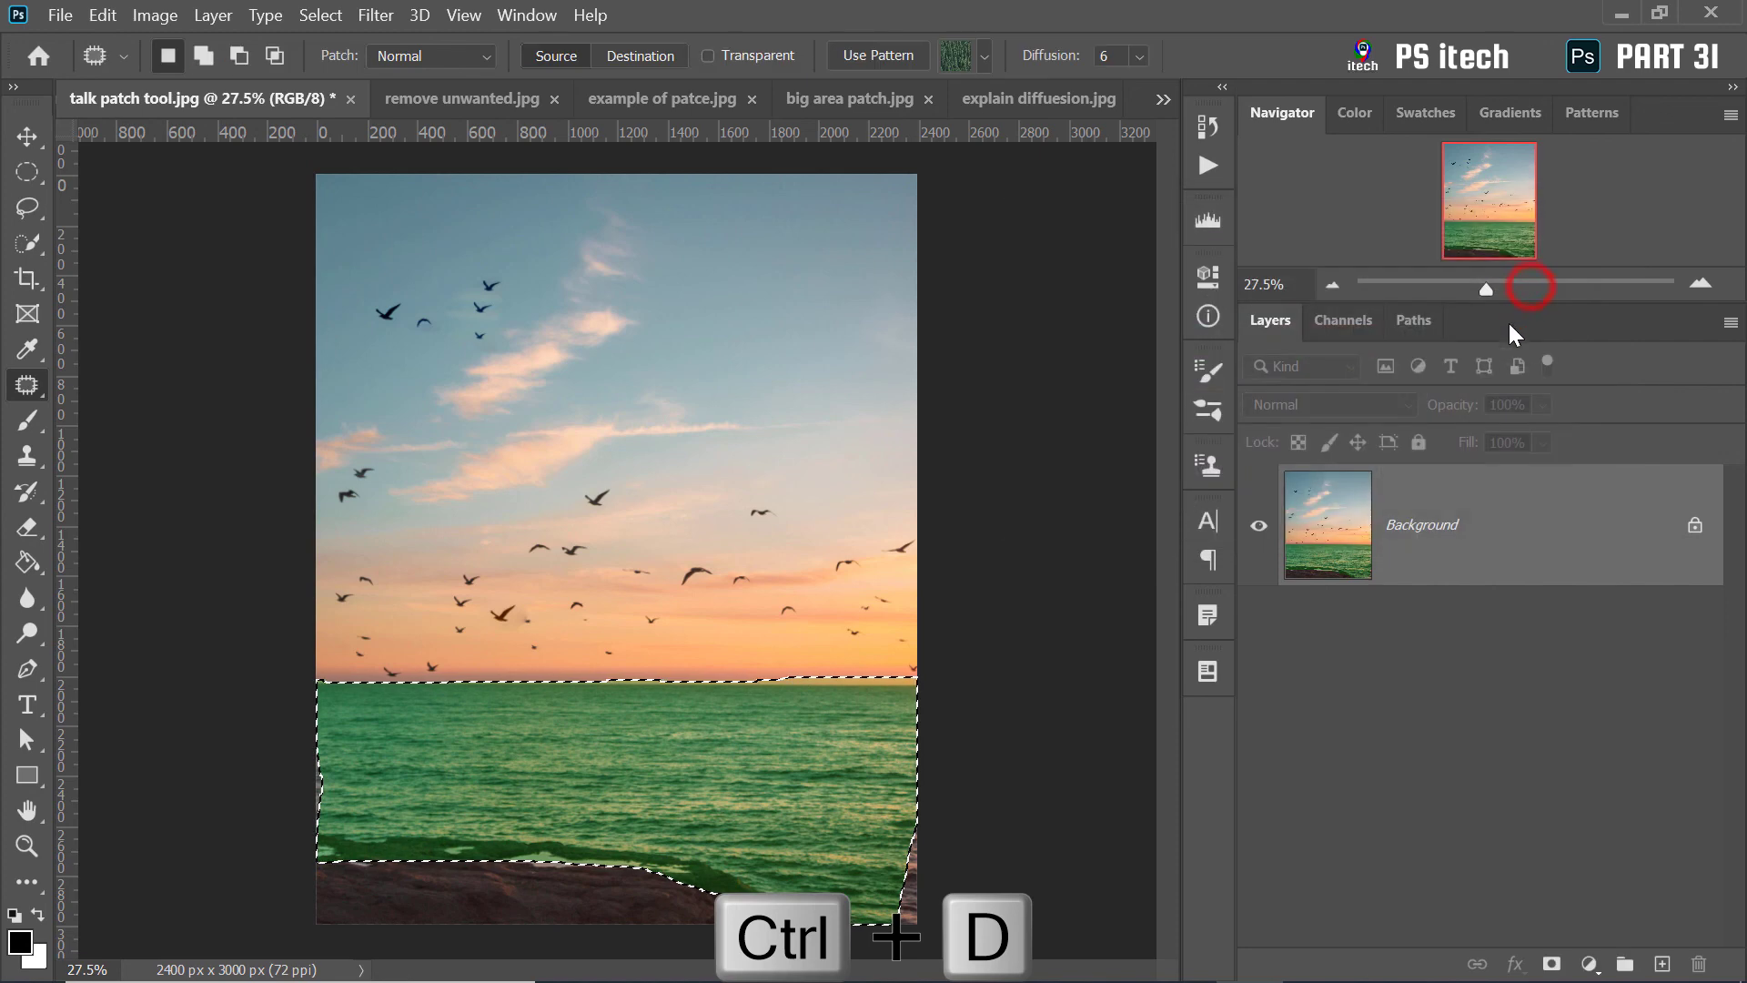
pyautogui.moveTo(314, 683); pyautogui.dragTo(874, 937)
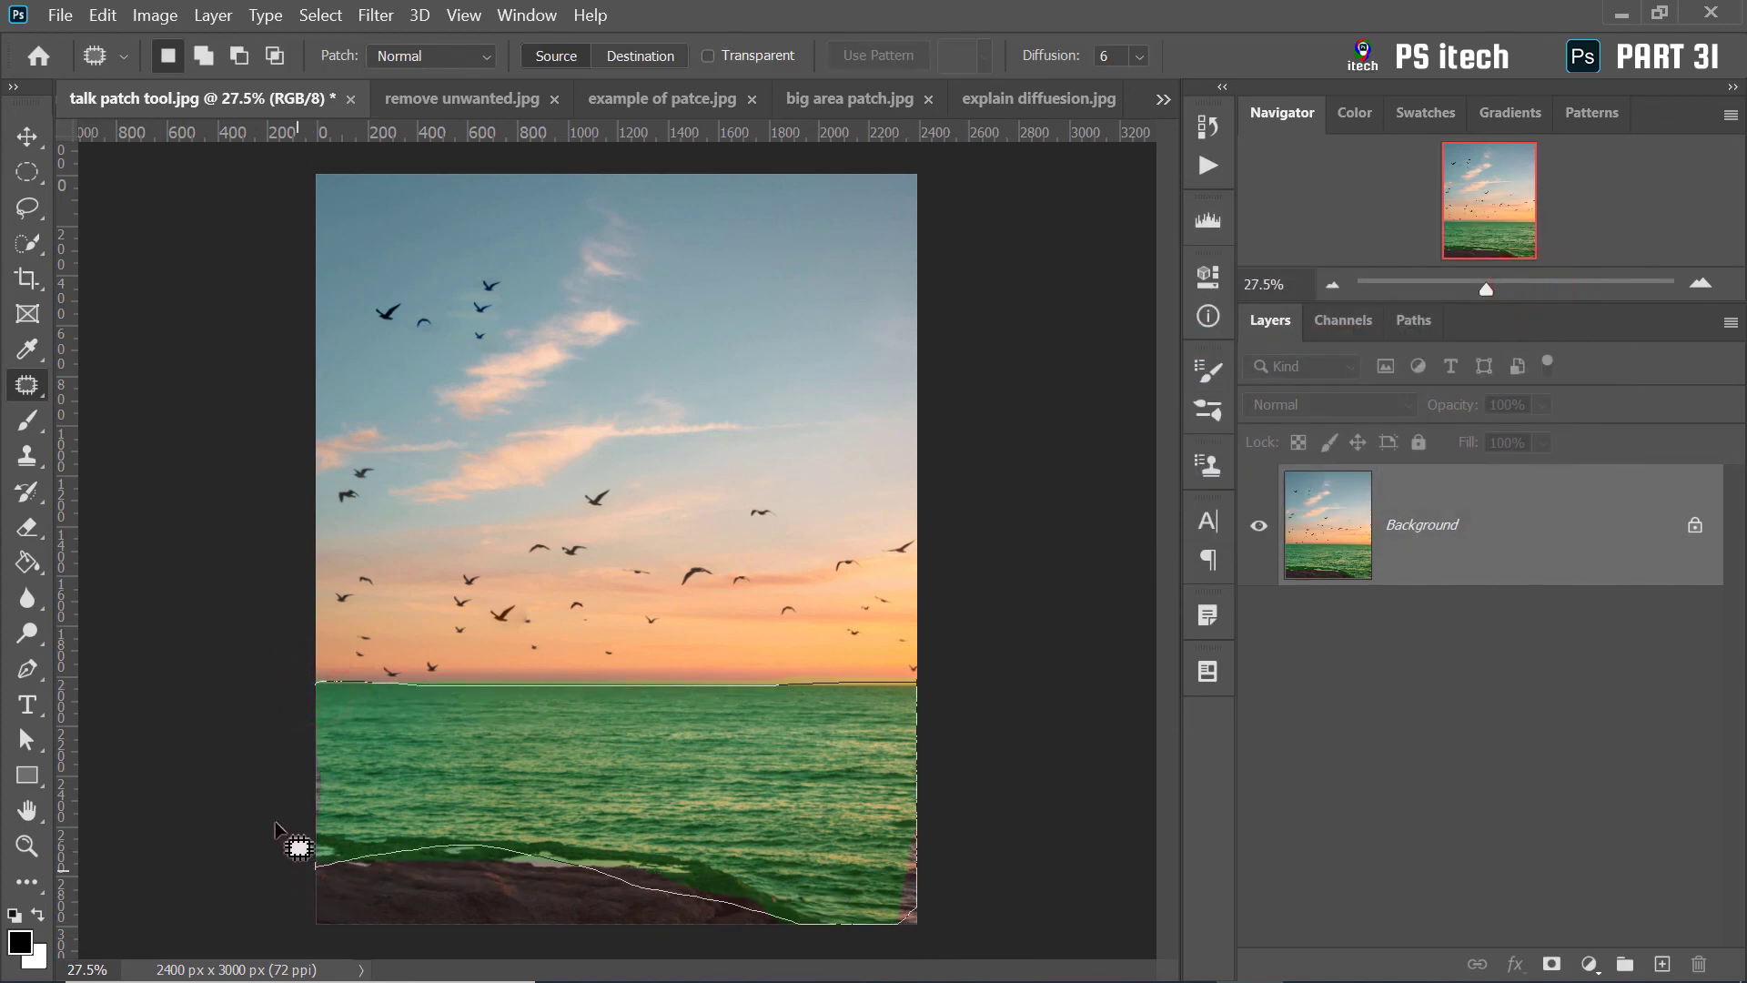
pyautogui.moveTo(873, 937); pyautogui.dragTo(320, 691)
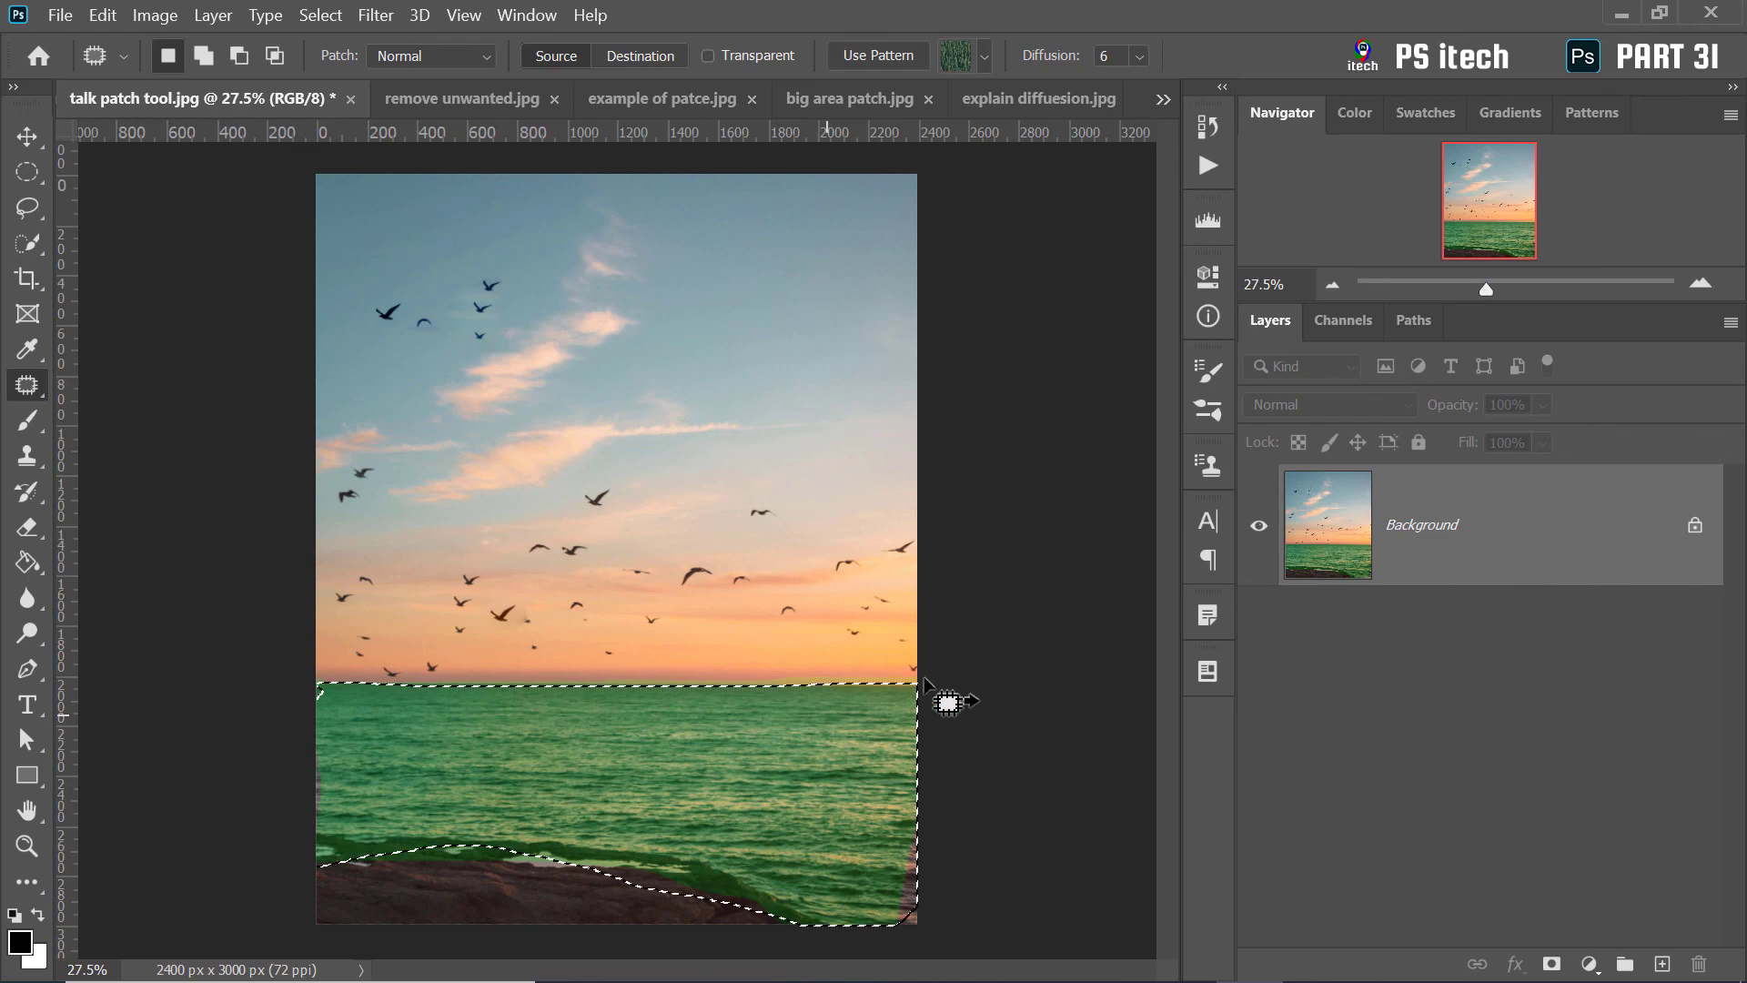
# Try filling the green sea with the Trees pattern, then undo it
pyautogui.click(987, 60)
pyautogui.rightClick(785, 750)
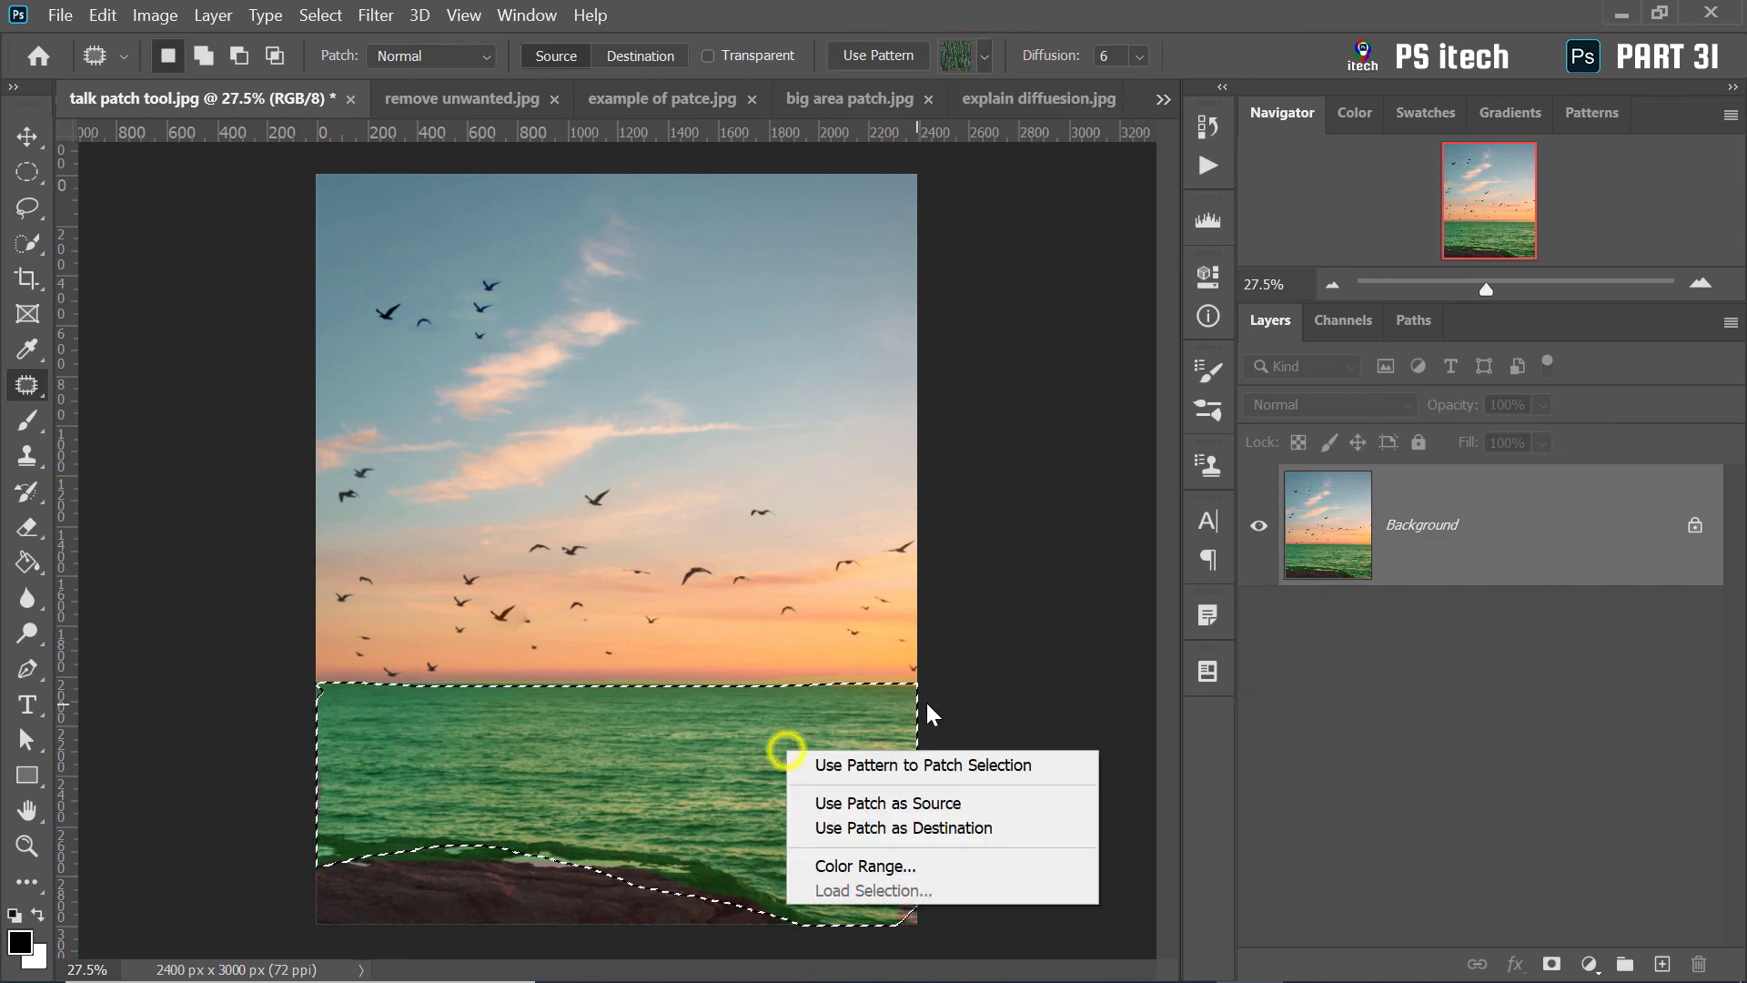
pyautogui.click(892, 764)
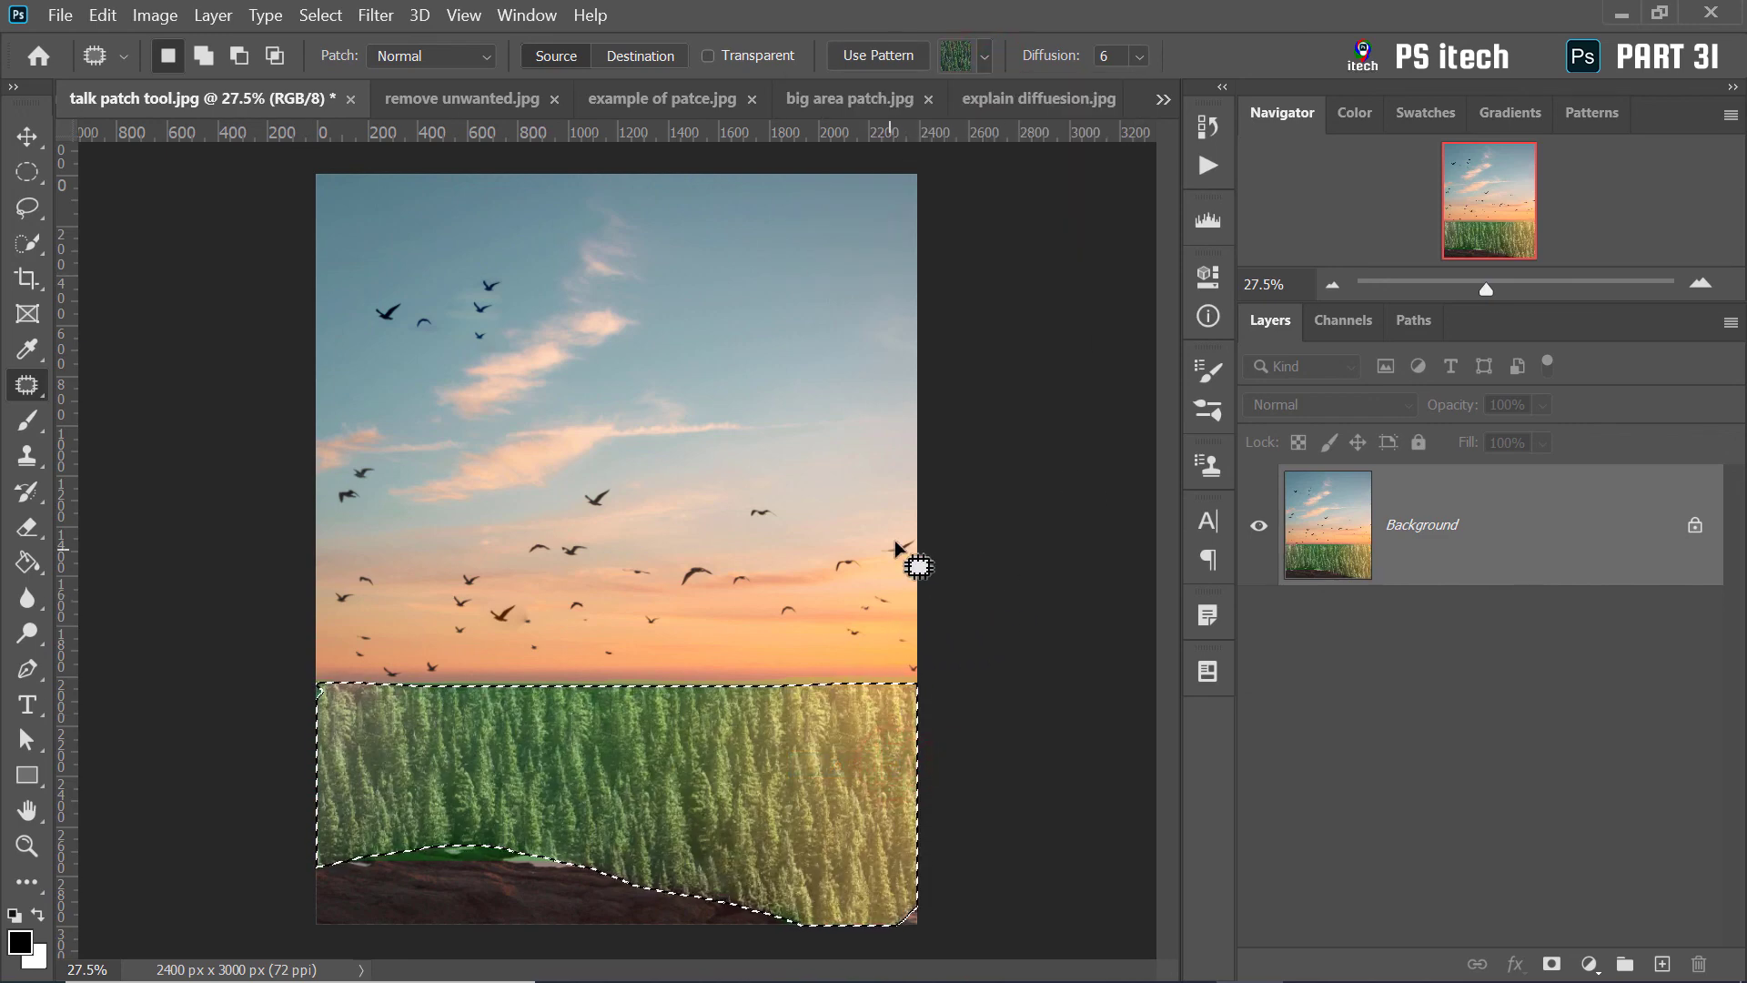
pyautogui.hotkey('ctrl', 'z')
# Patch the green sea selection with the dark green Grass pattern
pyautogui.click(985, 57)
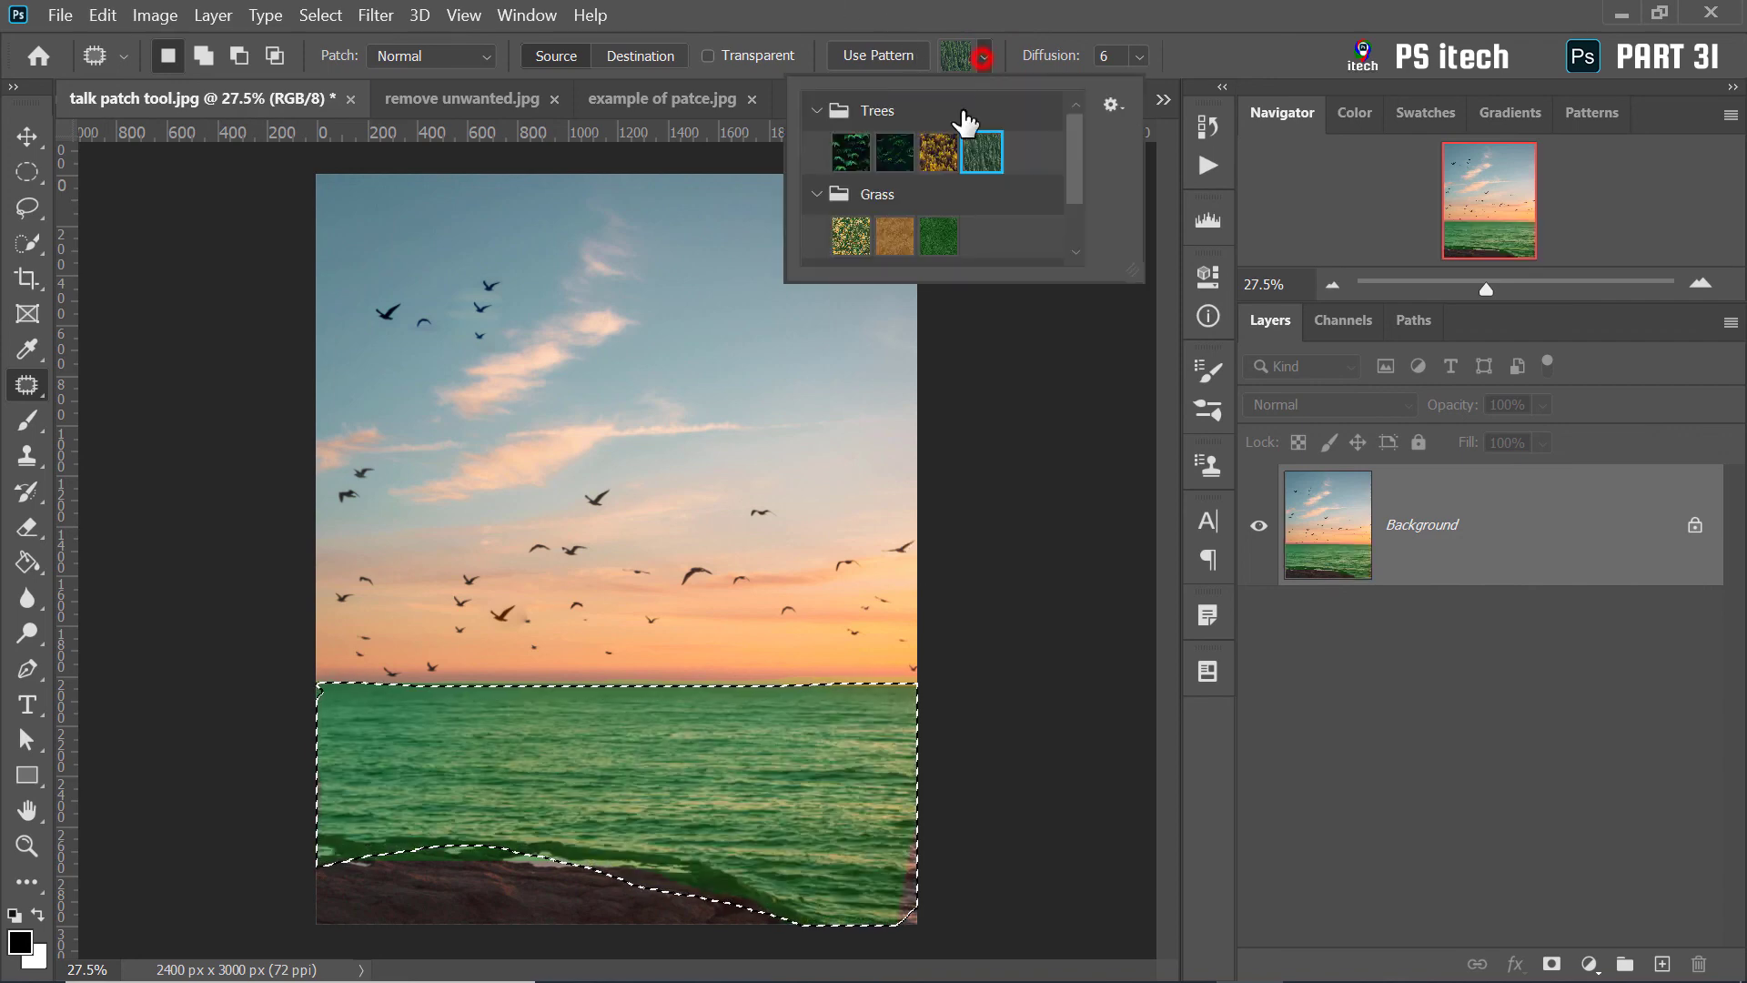
pyautogui.click(940, 237)
pyautogui.rightClick(681, 823)
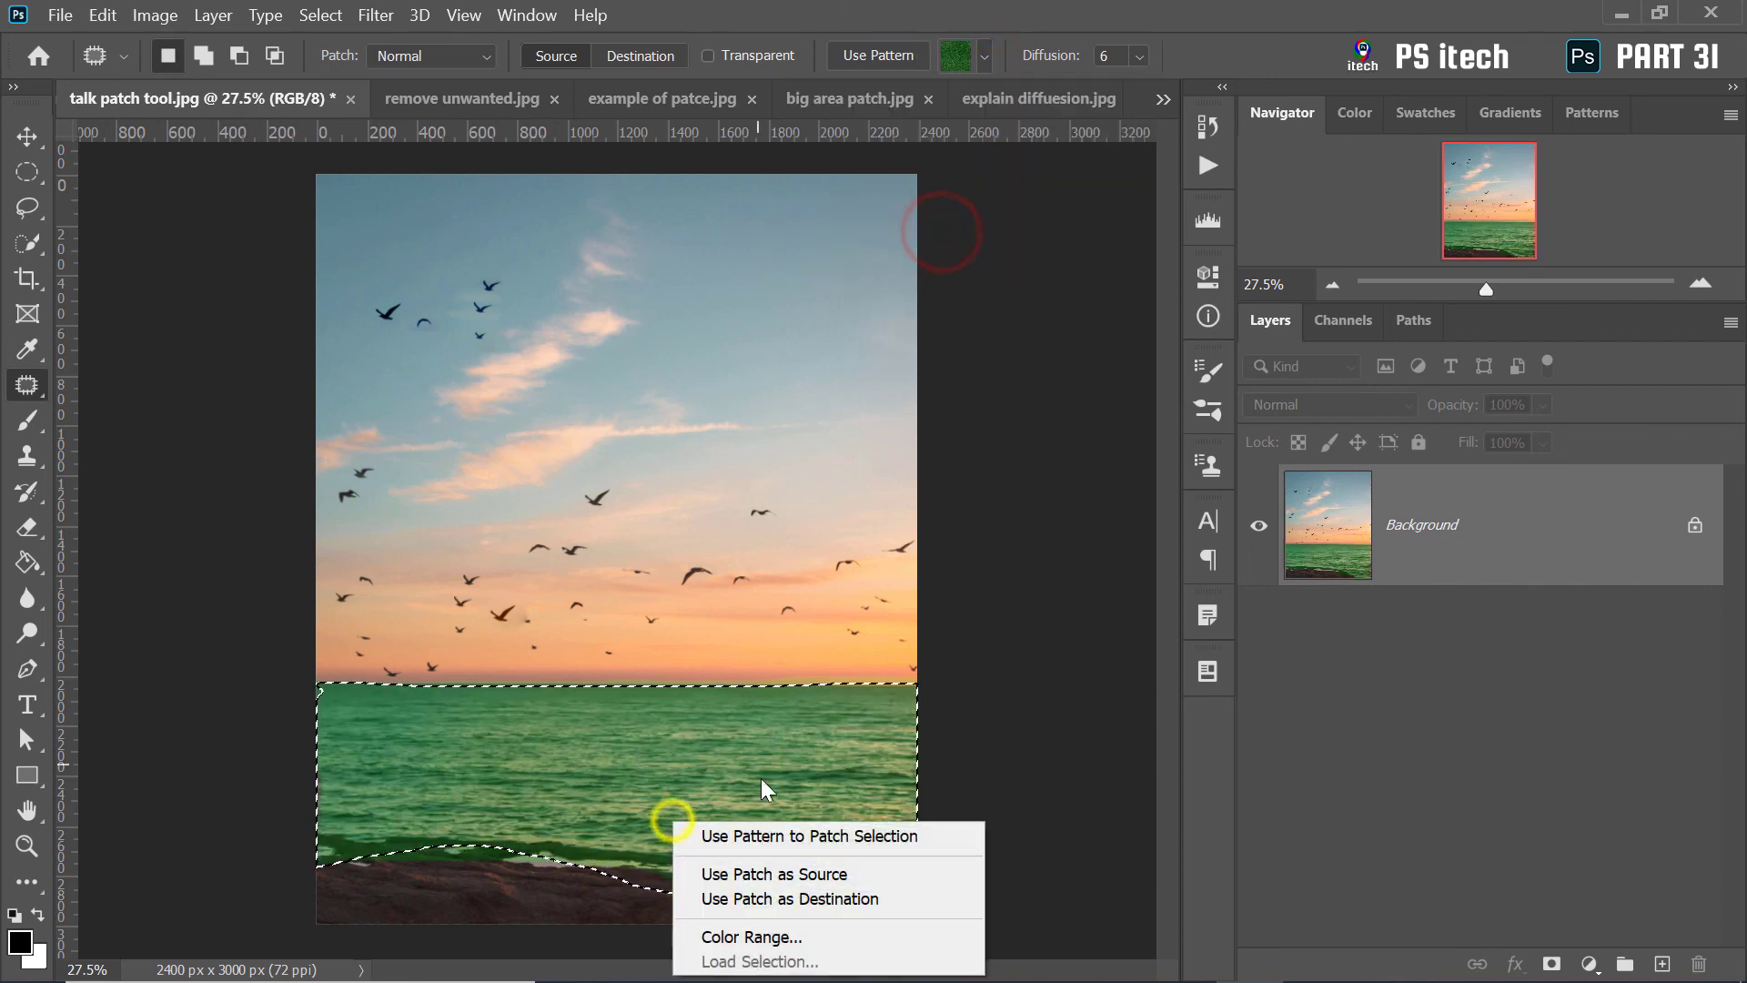
pyautogui.click(778, 836)
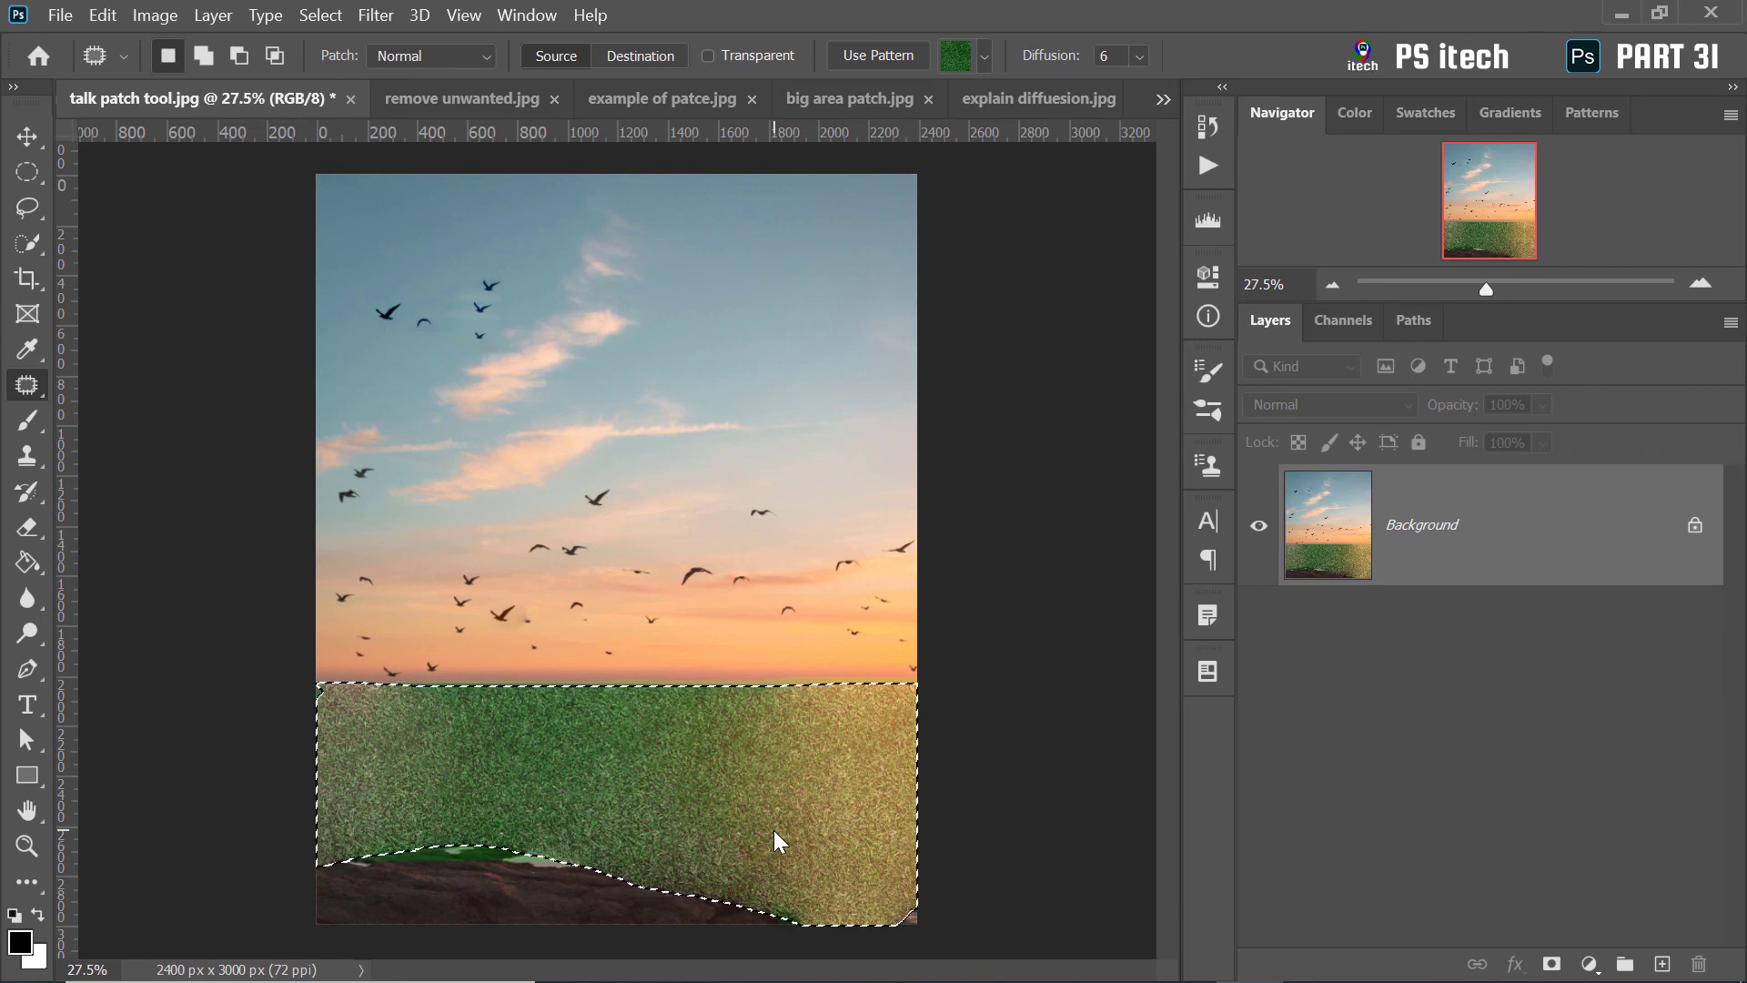
pyautogui.rightClick(27, 385)
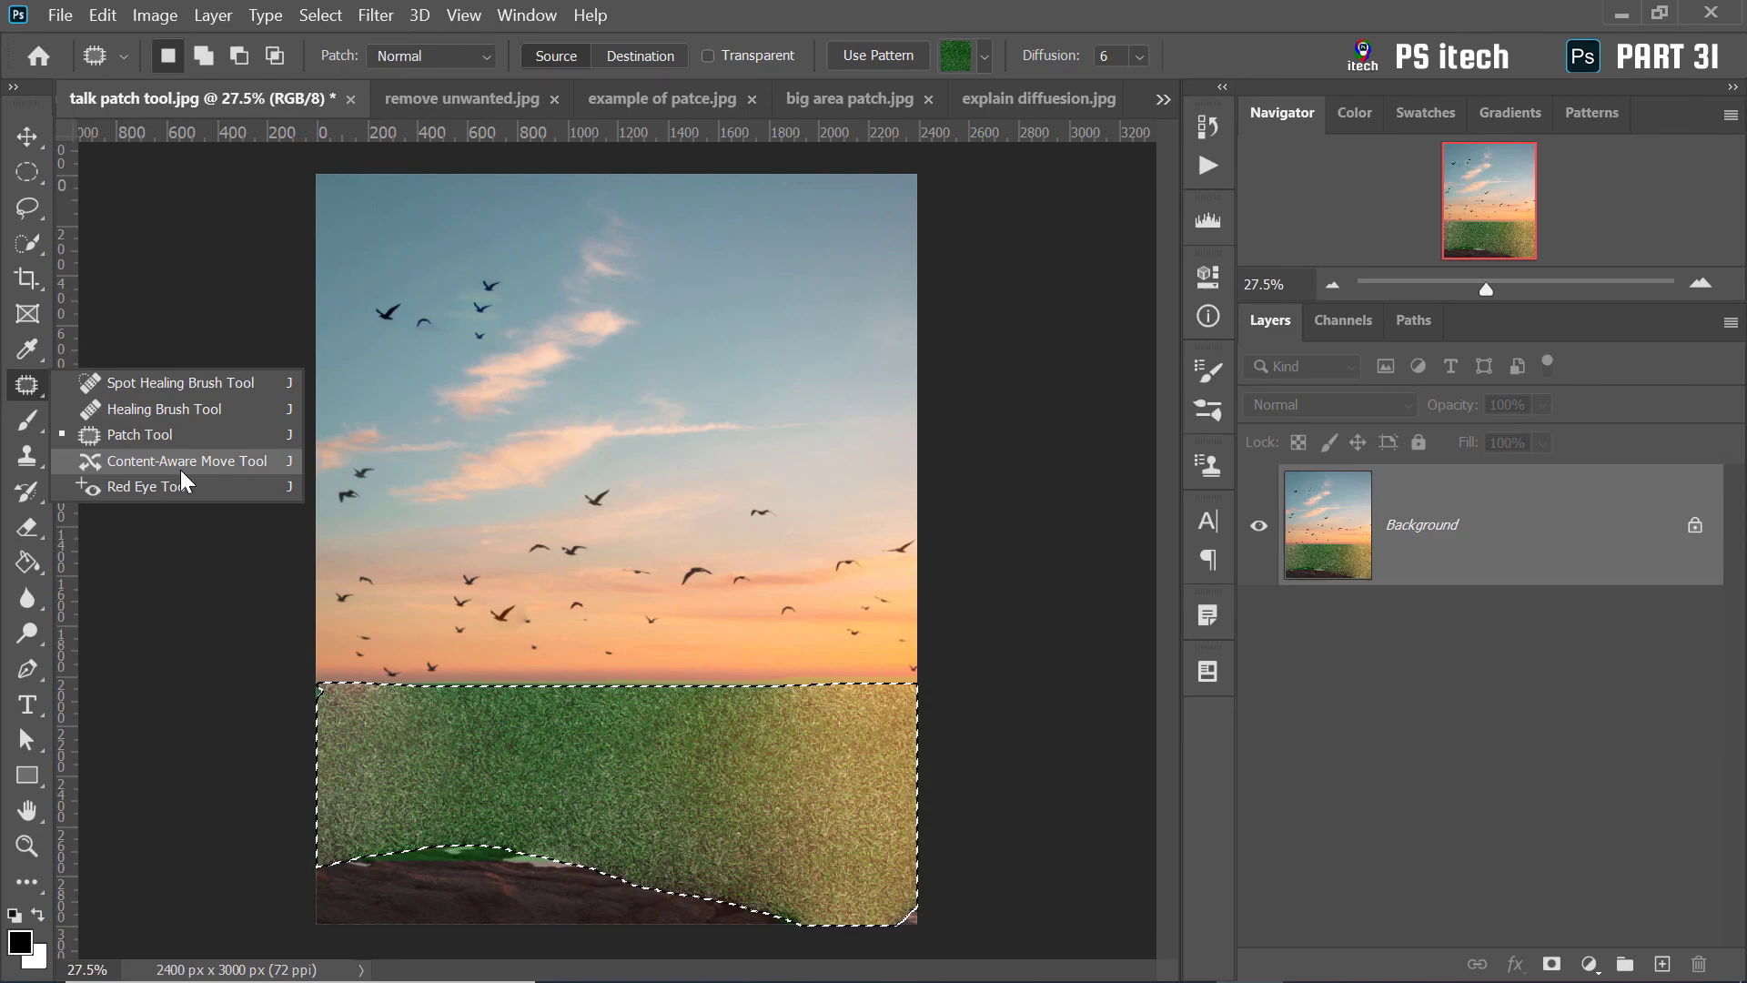